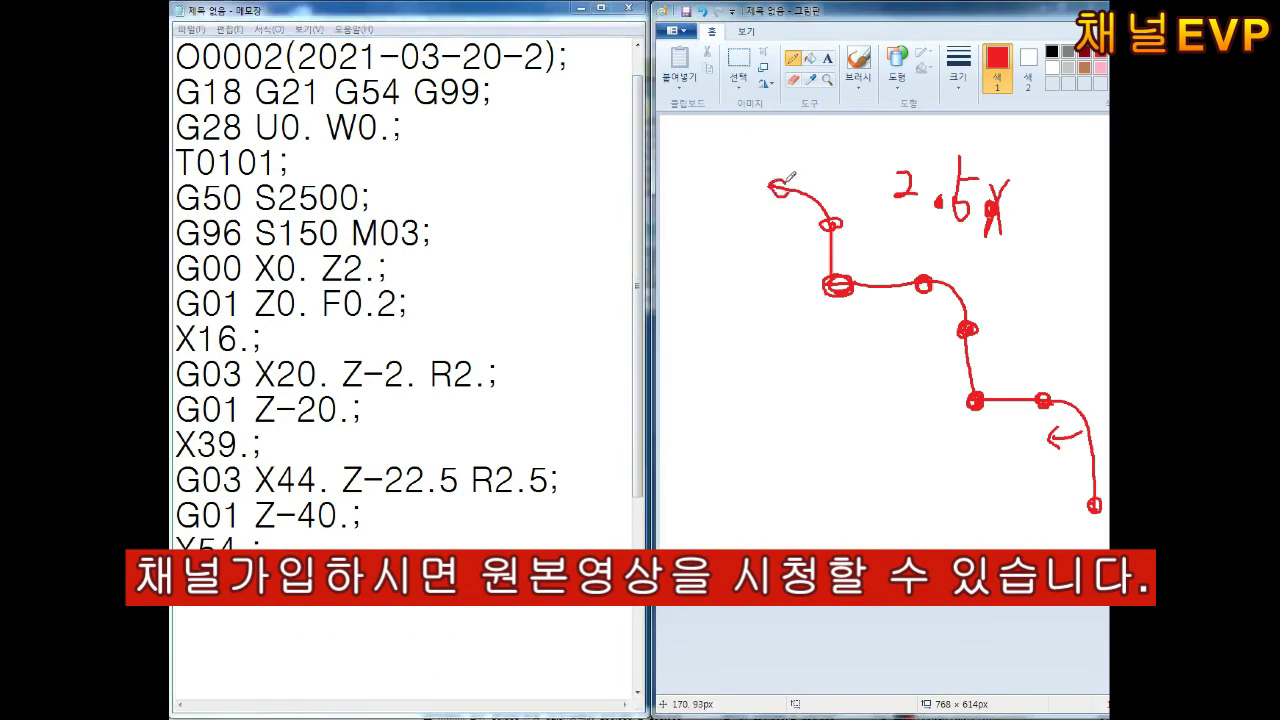
Add the lines G01 Z-60. and X72. to the program and label X72. on the Paint sketch
{"action": "type", "text": "G01 Z-60.;"}
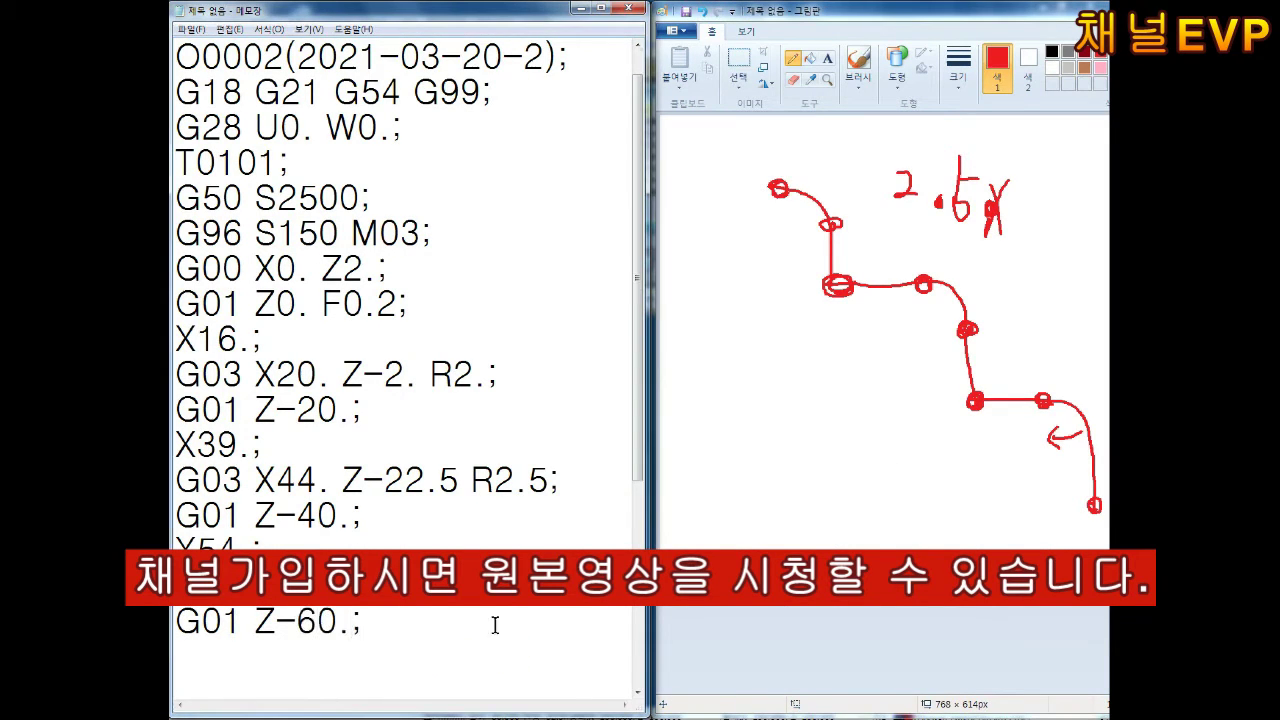
{"action": "mouse_move", "coordinate": [779, 189]}
{"action": "left_mouse_down"}
{"action": "mouse_move", "coordinate": [726, 193]}
{"action": "mouse_move", "coordinate": [737, 134]}
{"action": "left_mouse_up"}
{"action": "left_click", "coordinate": [228, 660]}
{"action": "type", "text": "X7"}
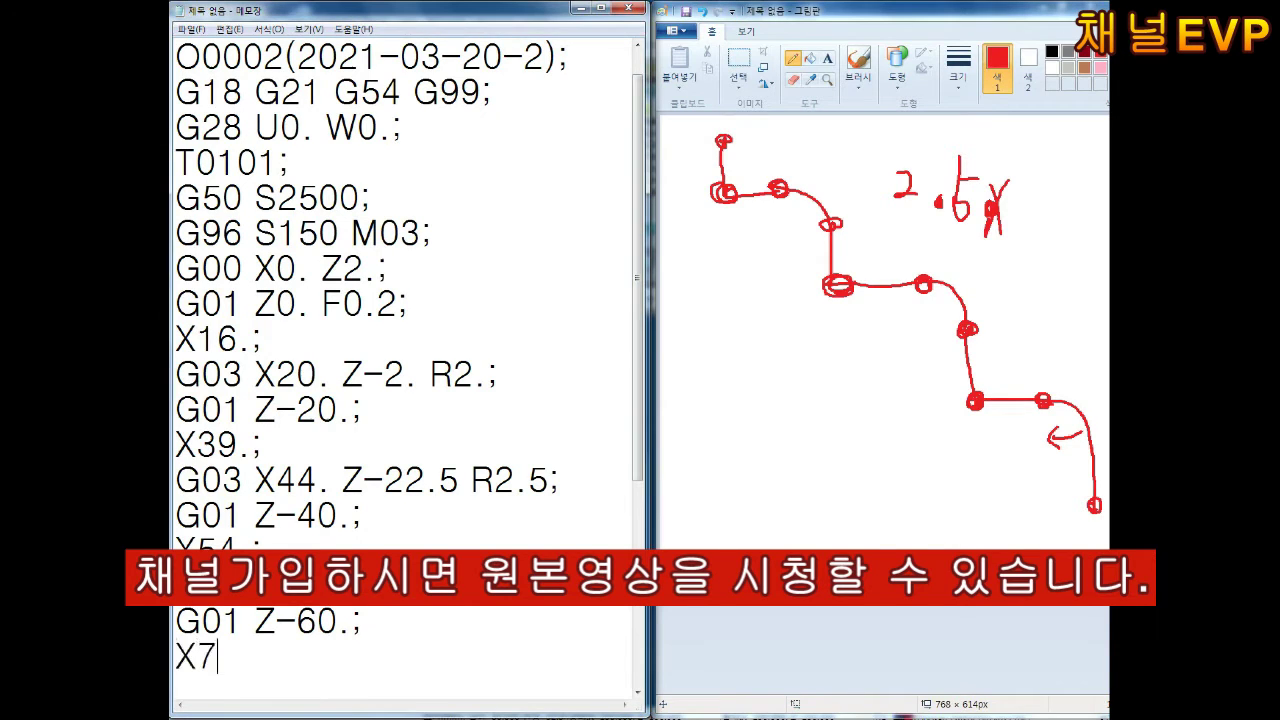
{"action": "type", "text": "2.;"}
{"action": "left_click", "coordinate": [724, 140]}
{"action": "left_click_drag", "start_coordinate": [748, 132], "coordinate": [772, 156]}
{"action": "left_click_drag", "start_coordinate": [777, 140], "coordinate": [824, 152]}
{"action": "left_click", "coordinate": [260, 658]}
Finish the program with G03 X80. Z-64. R4., G01 X89., G00 X150. Z150., M05, M02 and %
{"action": "type", "text": "G03"}
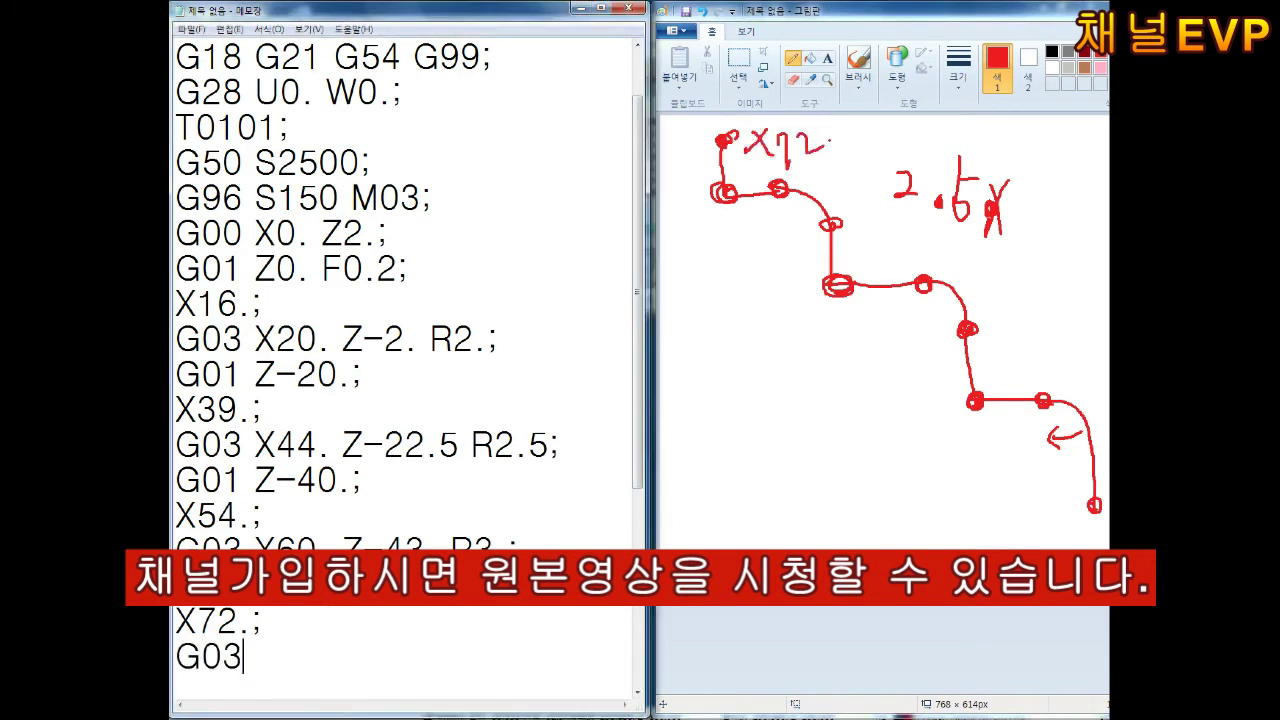
{"action": "type", "text": " X80. Z-64. R4"}
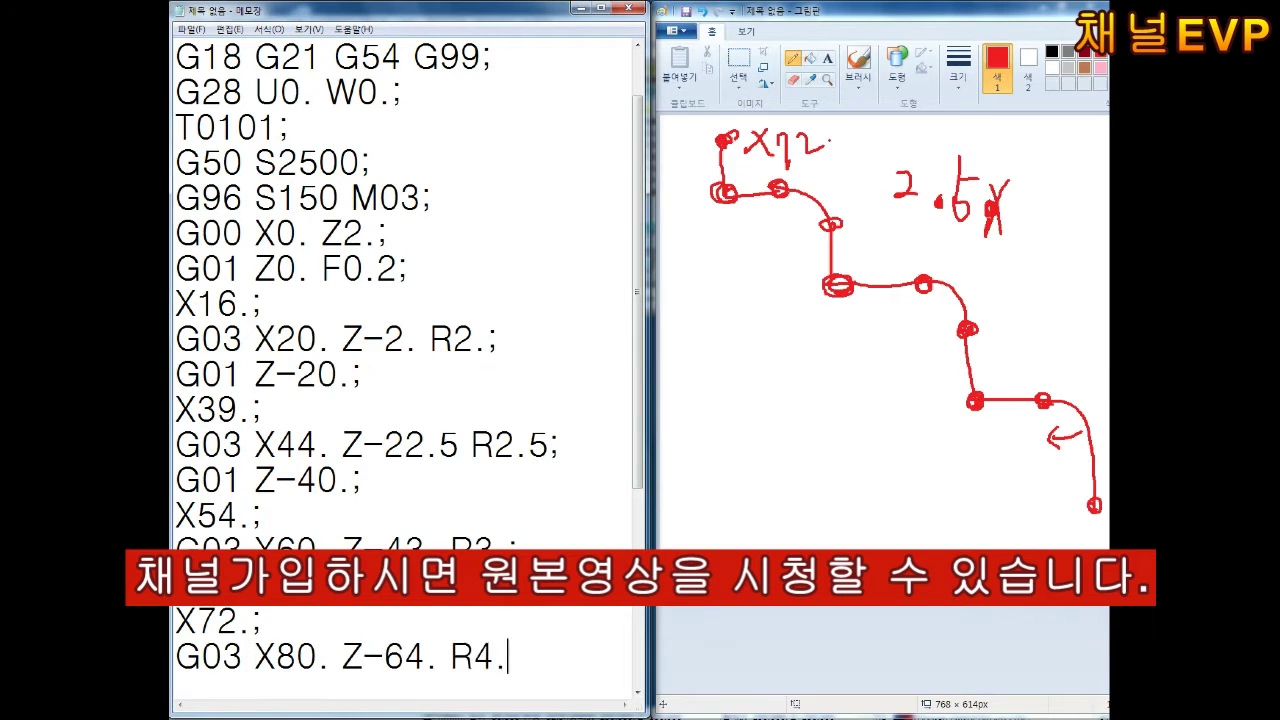
{"action": "type", "text": ".;"}
{"action": "key", "text": "Return"}
{"action": "left_click_drag", "start_coordinate": [721, 137], "coordinate": [688, 124]}
{"action": "left_click", "coordinate": [234, 668]}
{"action": "type", "text": "G01 X"}
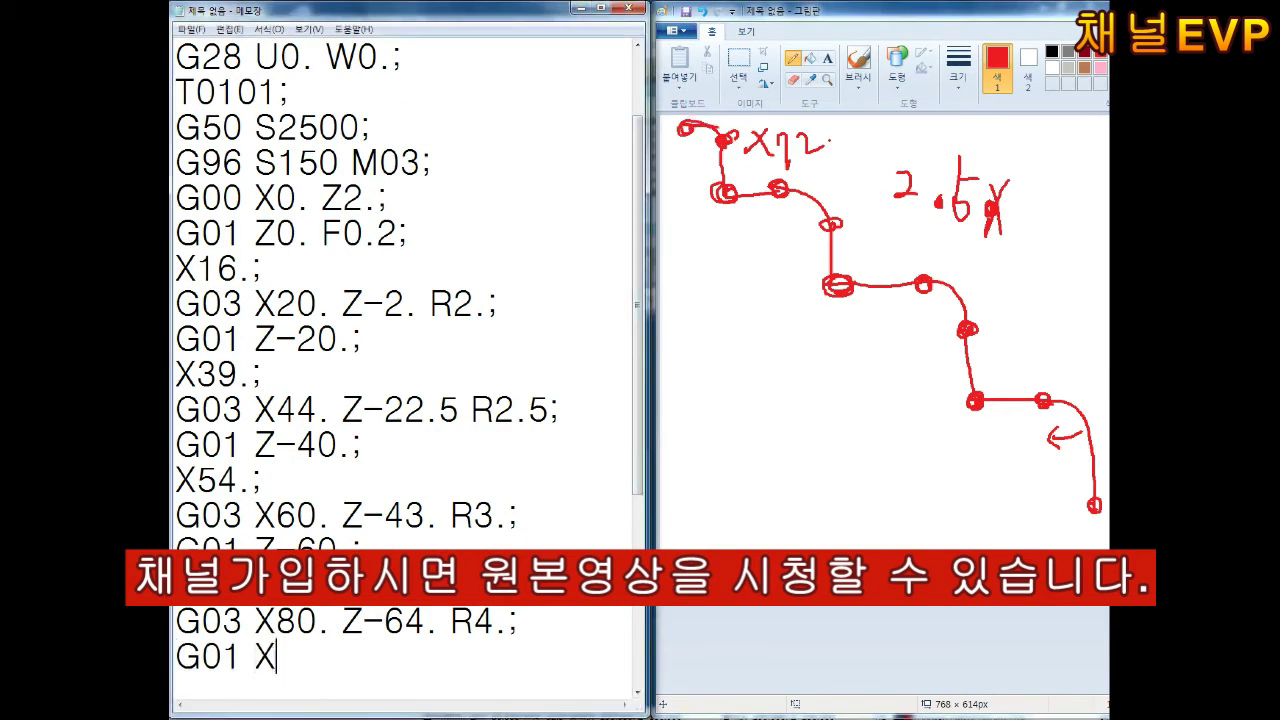
{"action": "type", "text": "89.;"}
{"action": "key", "text": "Return"}
{"action": "type", "text": "G00 X150. Z150.;"}
{"action": "key", "text": "Return"}
{"action": "type", "text": "M05; M02; "}
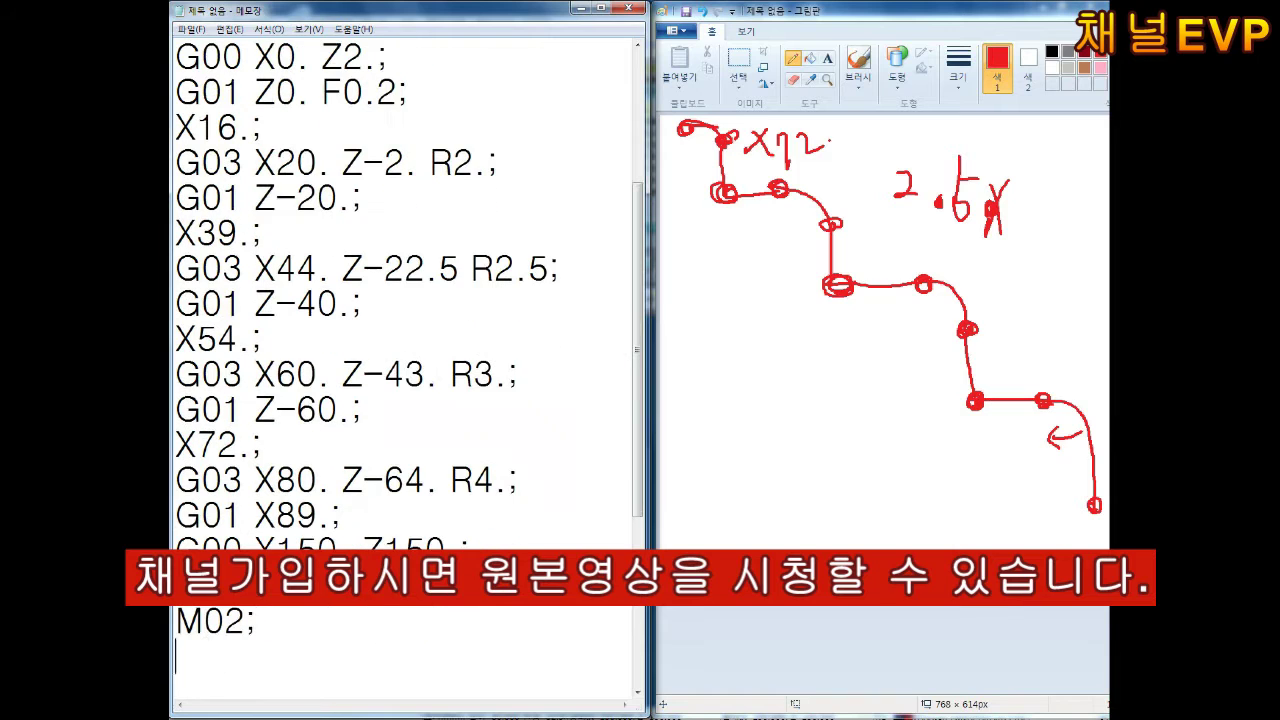
{"action": "type", "text": "%"}
Save the program under a new name in the chosen folder
{"action": "key", "text": "ctrl+s"}
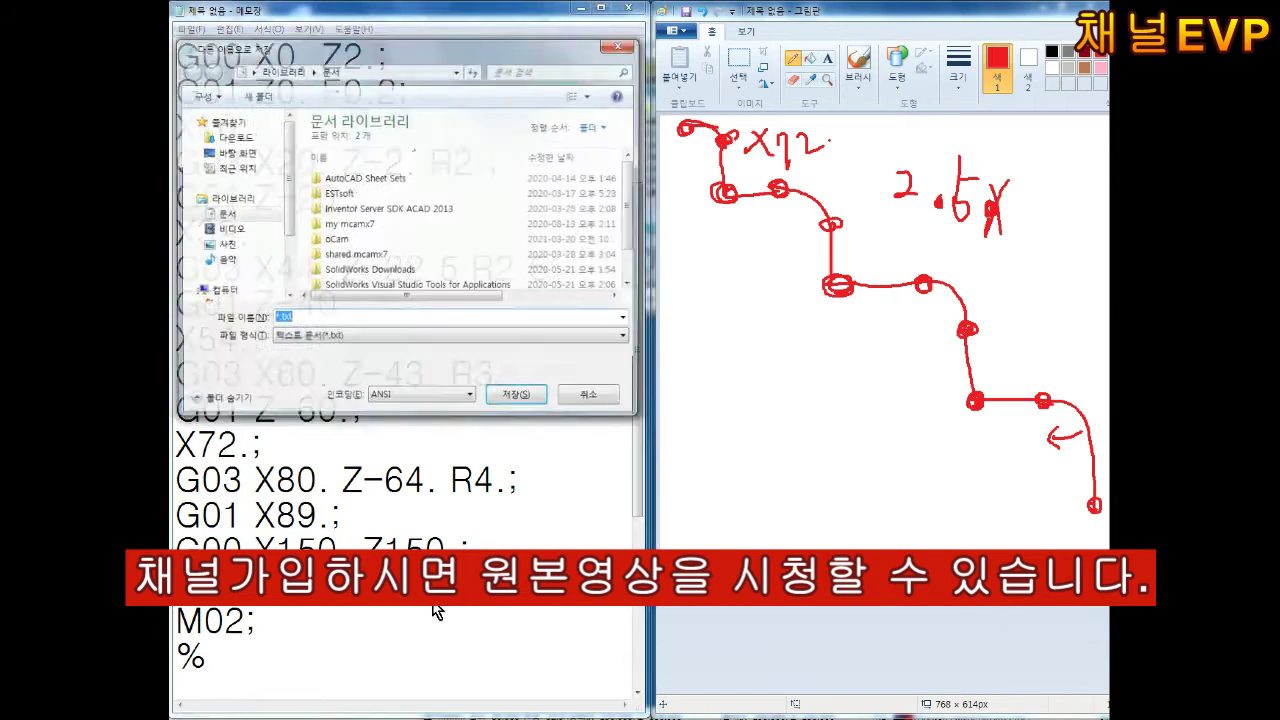
{"action": "left_click", "coordinate": [240, 254]}
{"action": "double_click", "coordinate": [380, 171]}
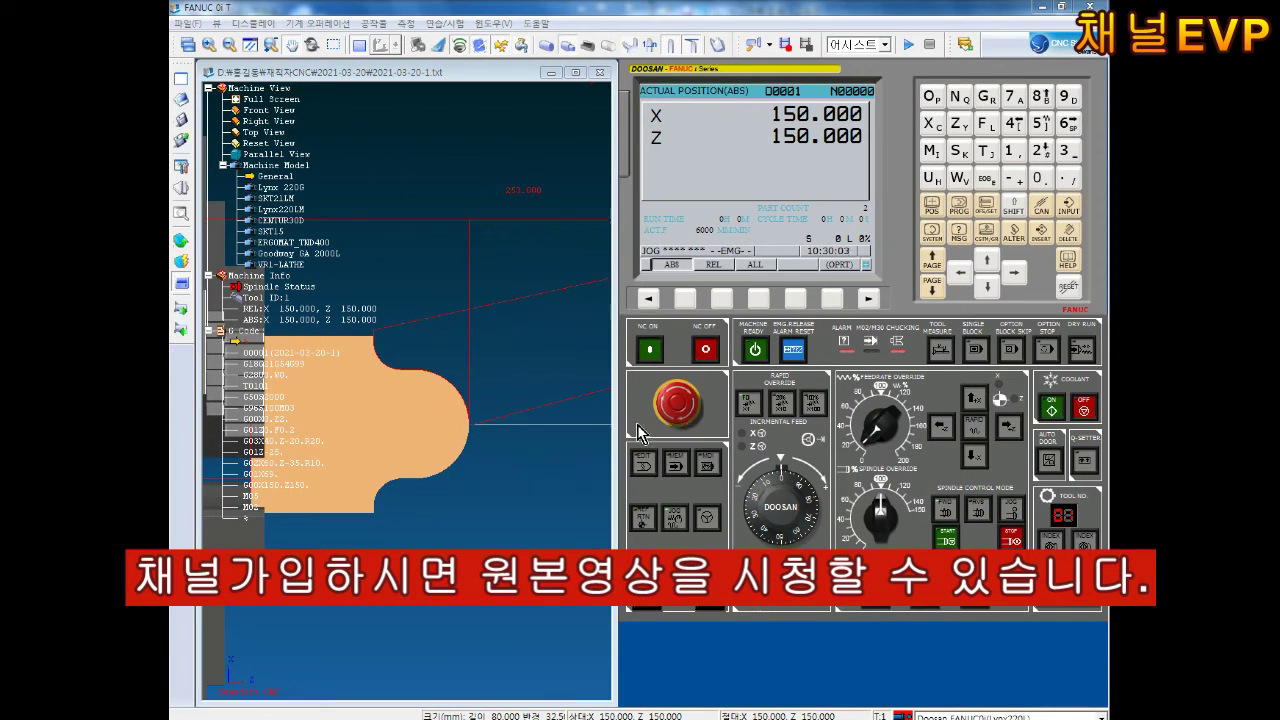
Release the emergency stop and home both axes to reference at X 260, Z 492
{"action": "left_click", "coordinate": [686, 408]}
{"action": "left_click", "coordinate": [1006, 428]}
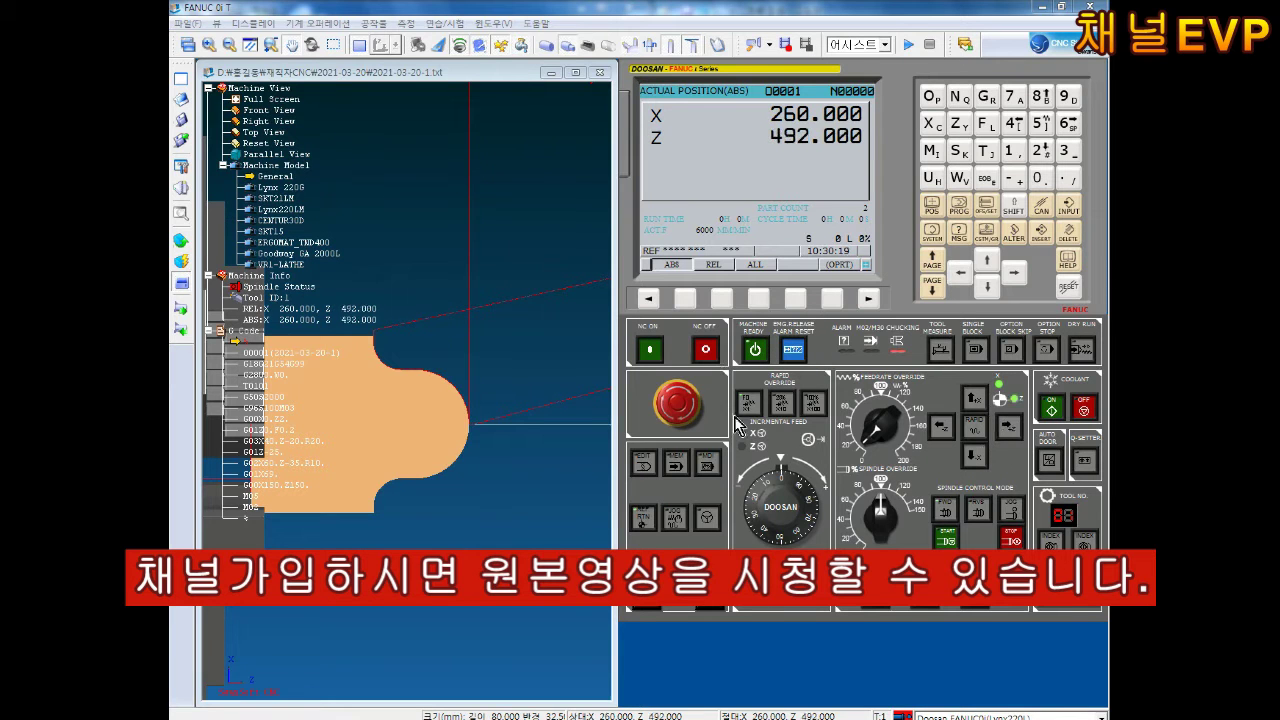
{"action": "scroll", "coordinate": [480, 362], "scroll_direction": "up", "scroll_amount": 3}
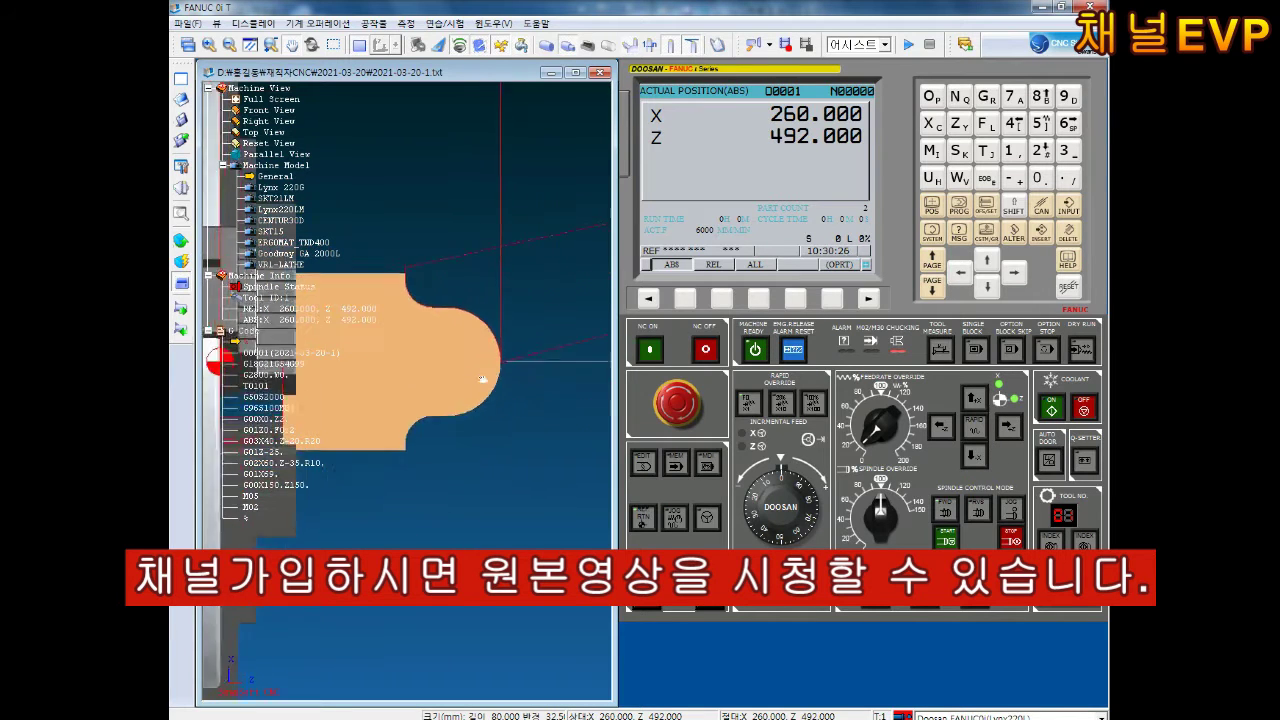
Set the workpiece blank to 85 × 80 in Workpiece Settings
{"action": "key", "text": "F9"}
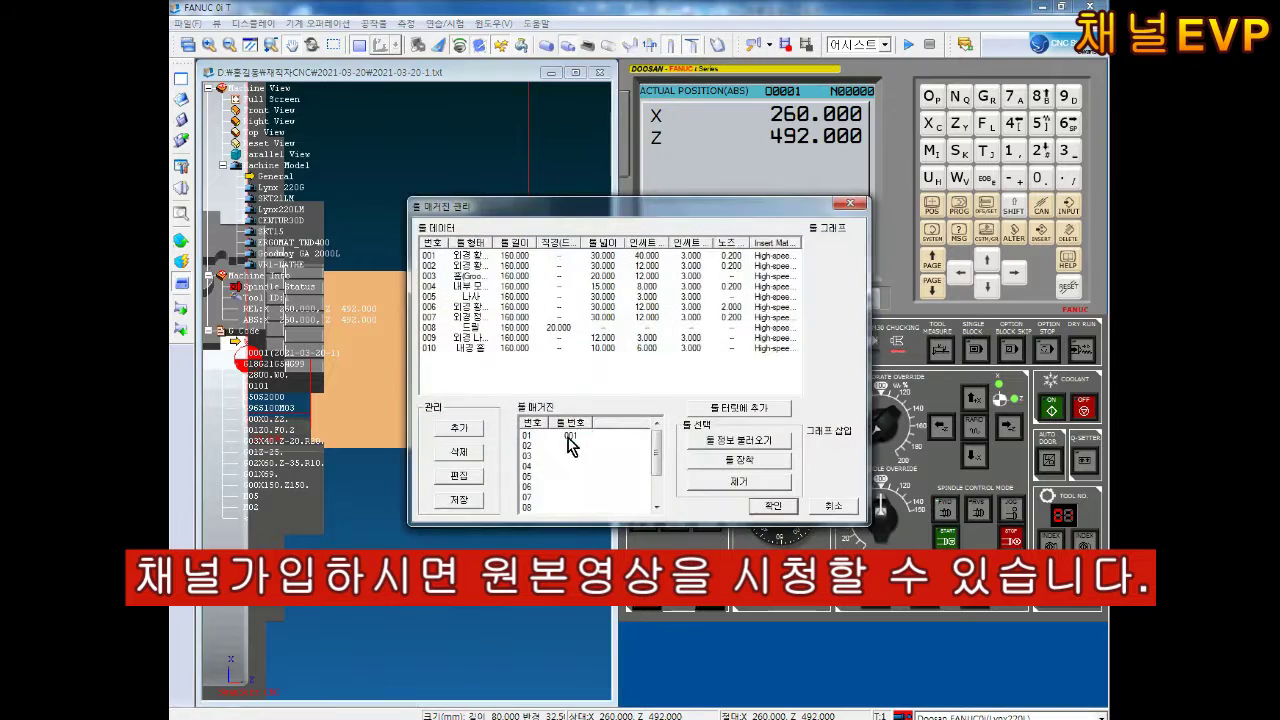
{"action": "left_click", "coordinate": [773, 505]}
{"action": "left_click", "coordinate": [181, 241]}
{"action": "left_click", "coordinate": [292, 252]}
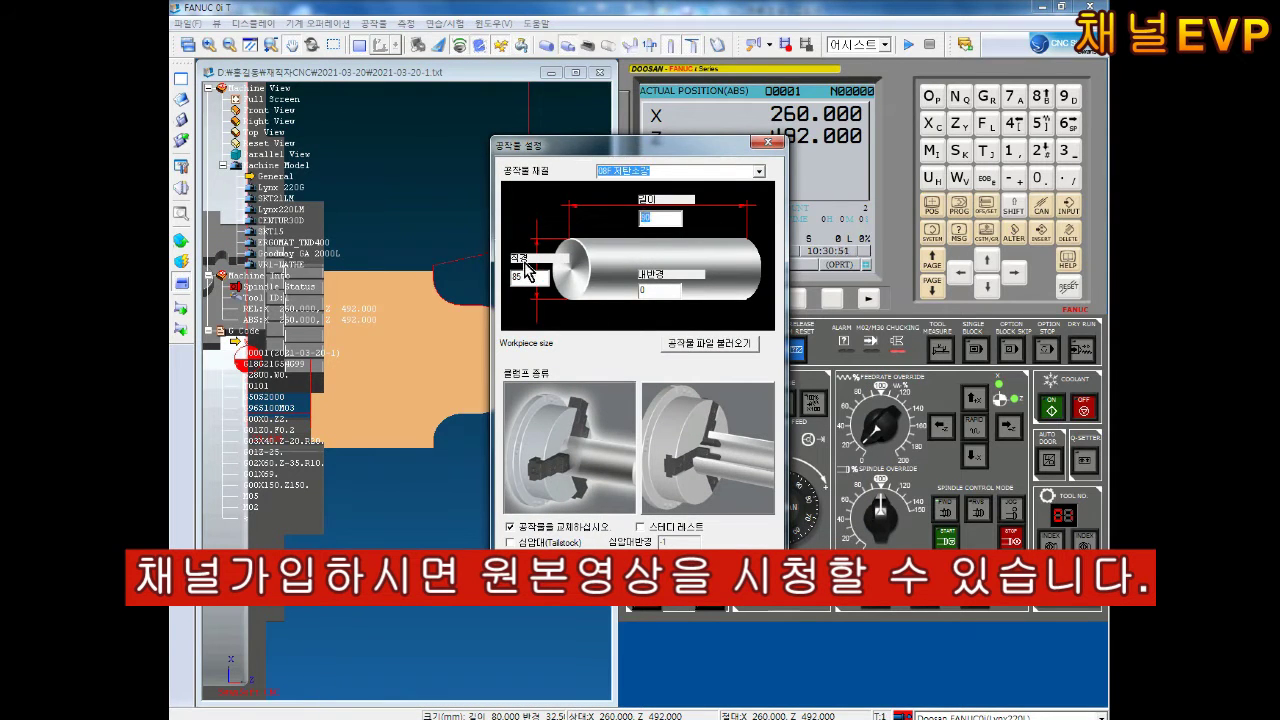
{"action": "key", "text": "Return"}
Check that tool 001 sits in magazine slot 01, then close the tool magazine
{"action": "key", "text": "F9"}
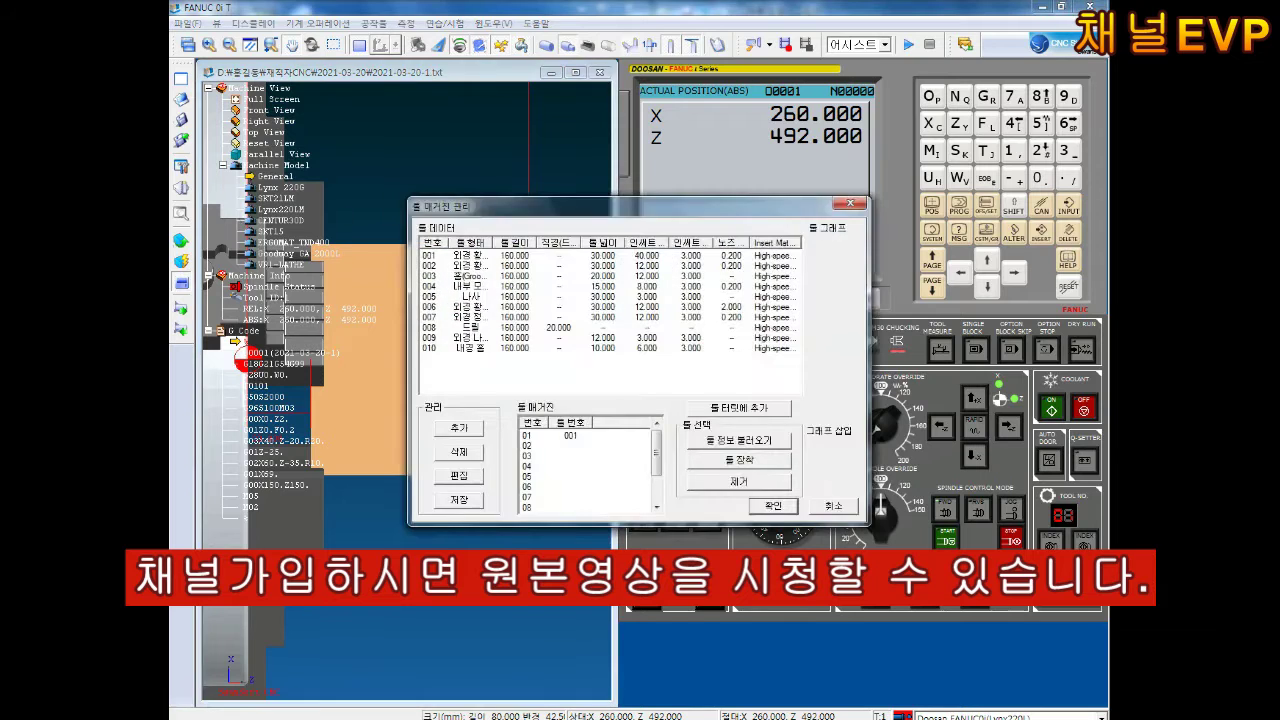
{"action": "key", "text": "Escape"}
{"action": "left_click", "coordinate": [181, 241]}
{"action": "key", "text": "Escape"}
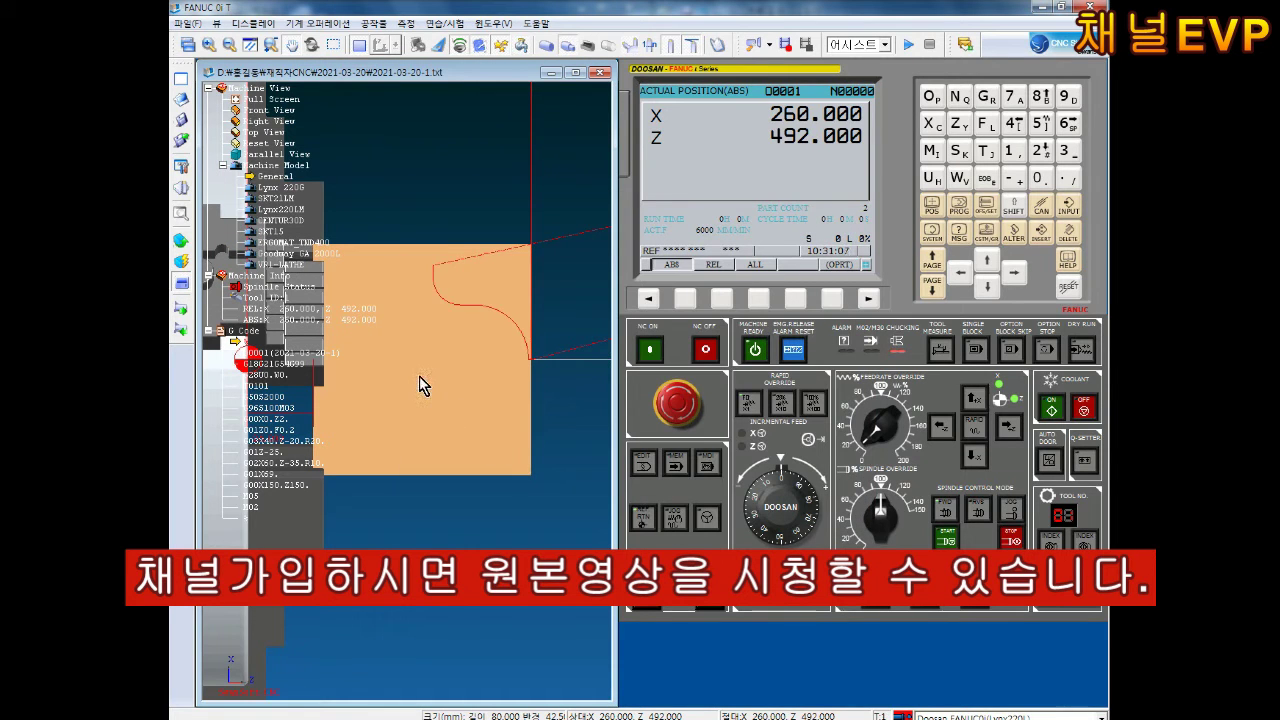
Mount the tool on the turret
{"action": "right_click", "coordinate": [214, 284]}
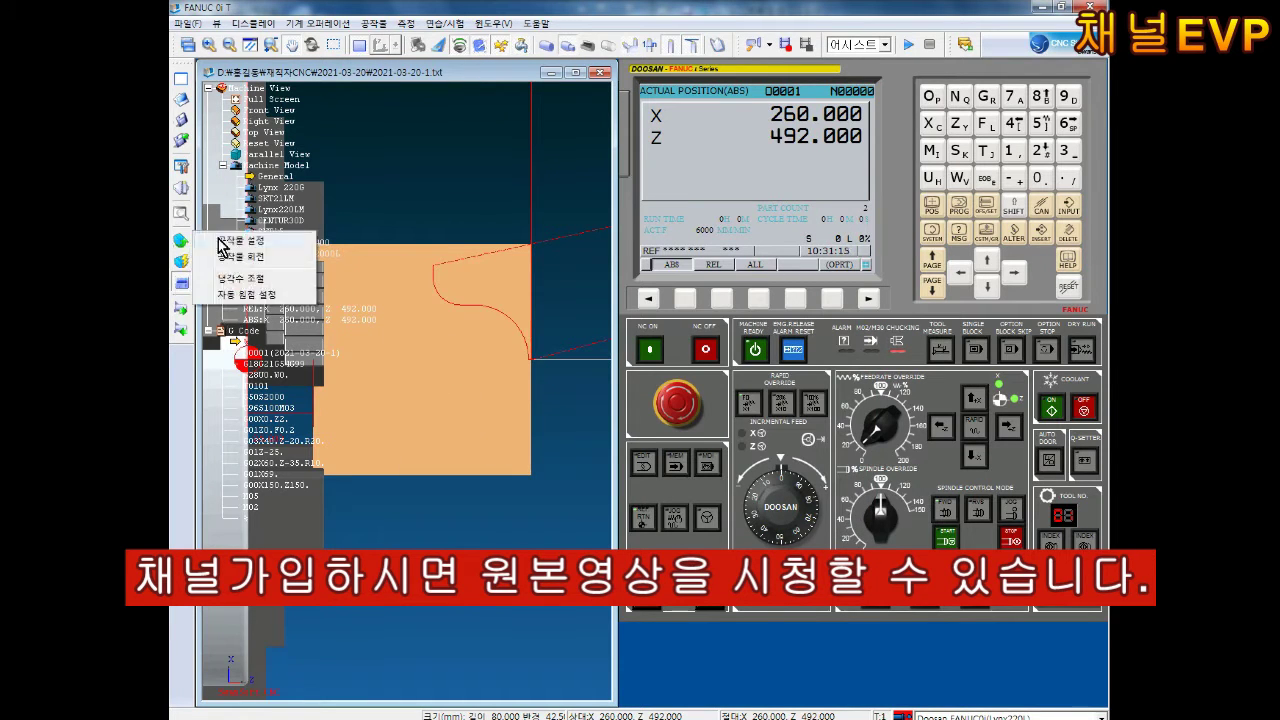
{"action": "left_click", "coordinate": [218, 238]}
{"action": "left_click", "coordinate": [623, 423]}
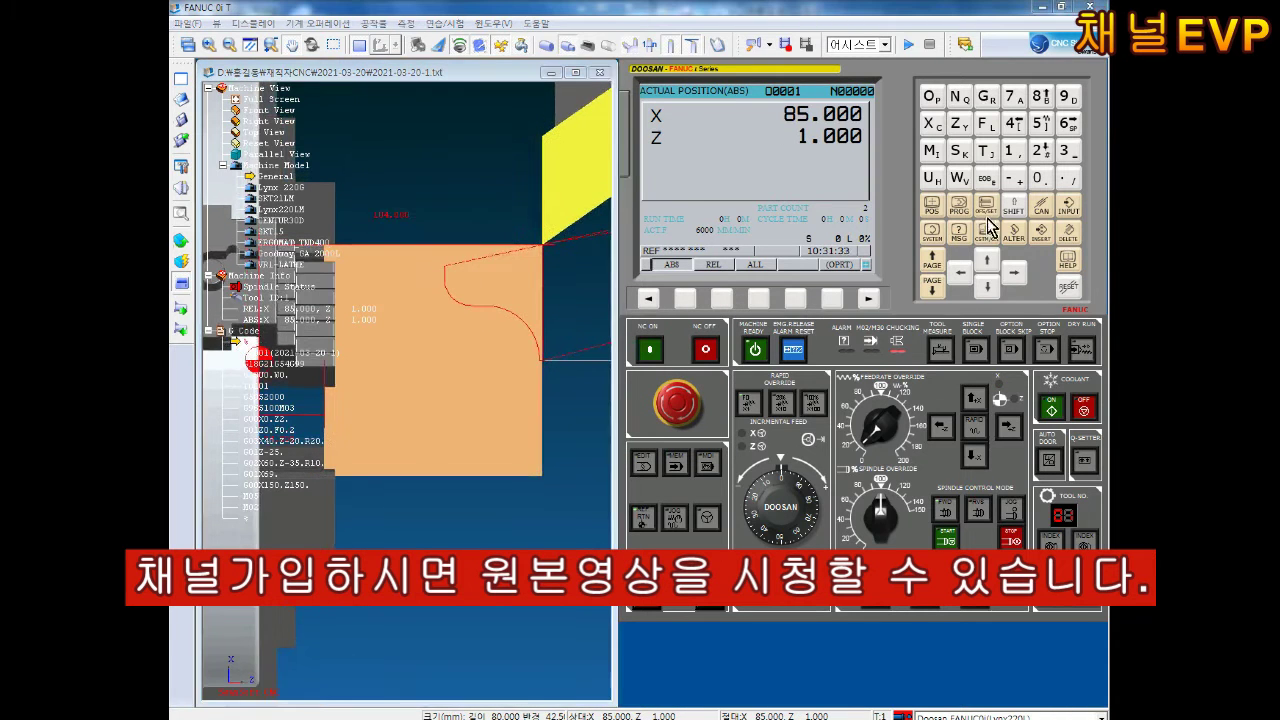
Enter X85 and measure the G54 X offset, giving -260.000
{"action": "type", "text": "zx"}
{"action": "key", "text": "BackSpace"}
{"action": "key", "text": "BackSpace"}
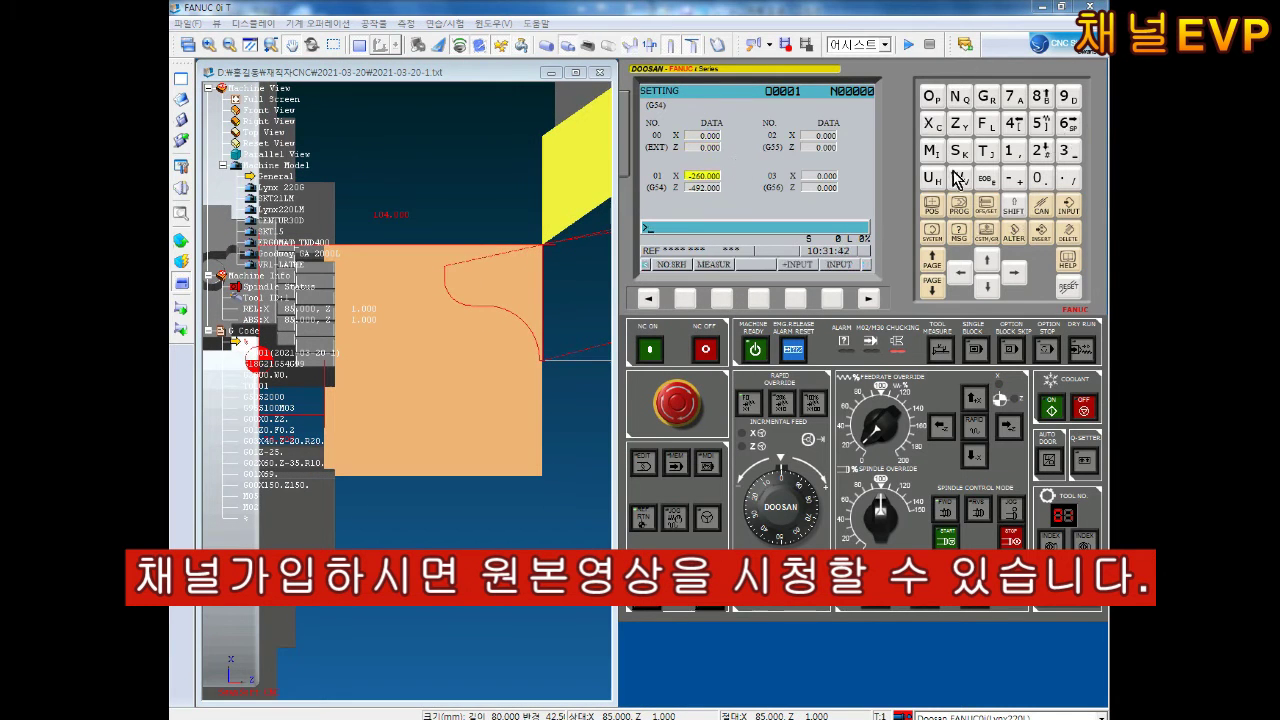
{"action": "type", "text": "x85"}
{"action": "left_click", "coordinate": [721, 298]}
In EDIT mode, open the program directory and delete program O0001
{"action": "left_click", "coordinate": [643, 463]}
{"action": "left_click", "coordinate": [959, 204]}
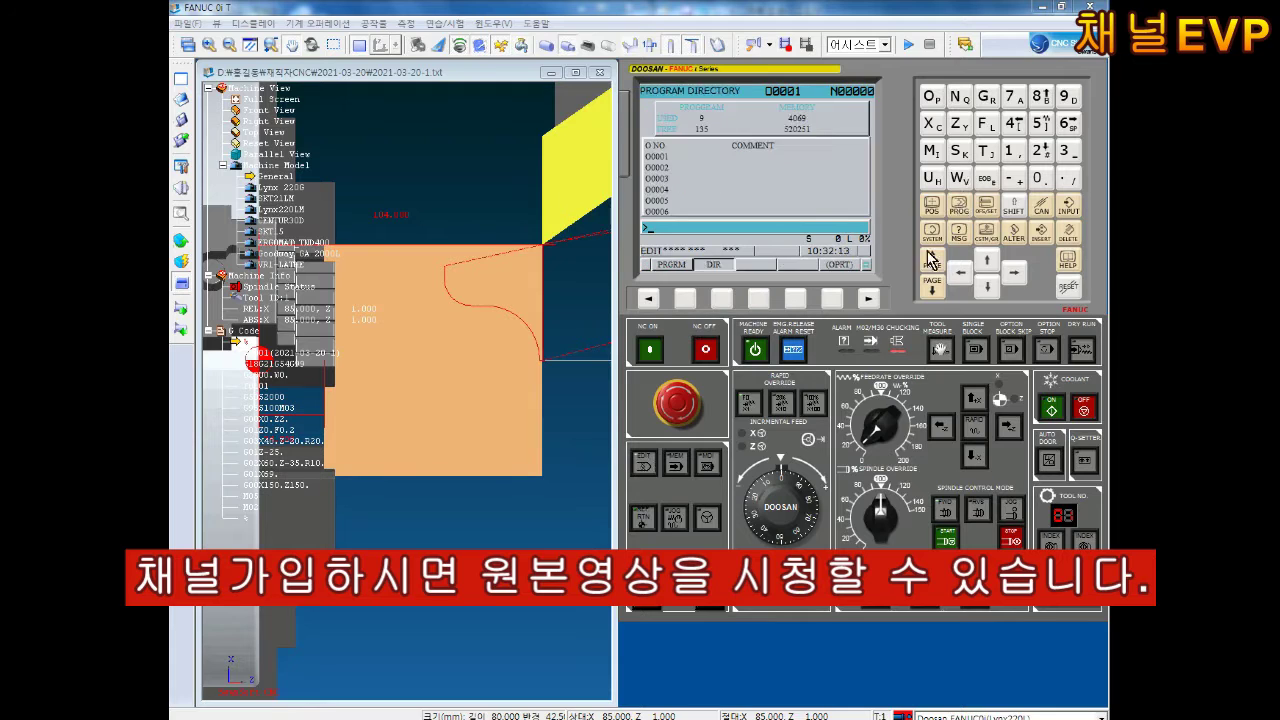
{"action": "left_click", "coordinate": [722, 299]}
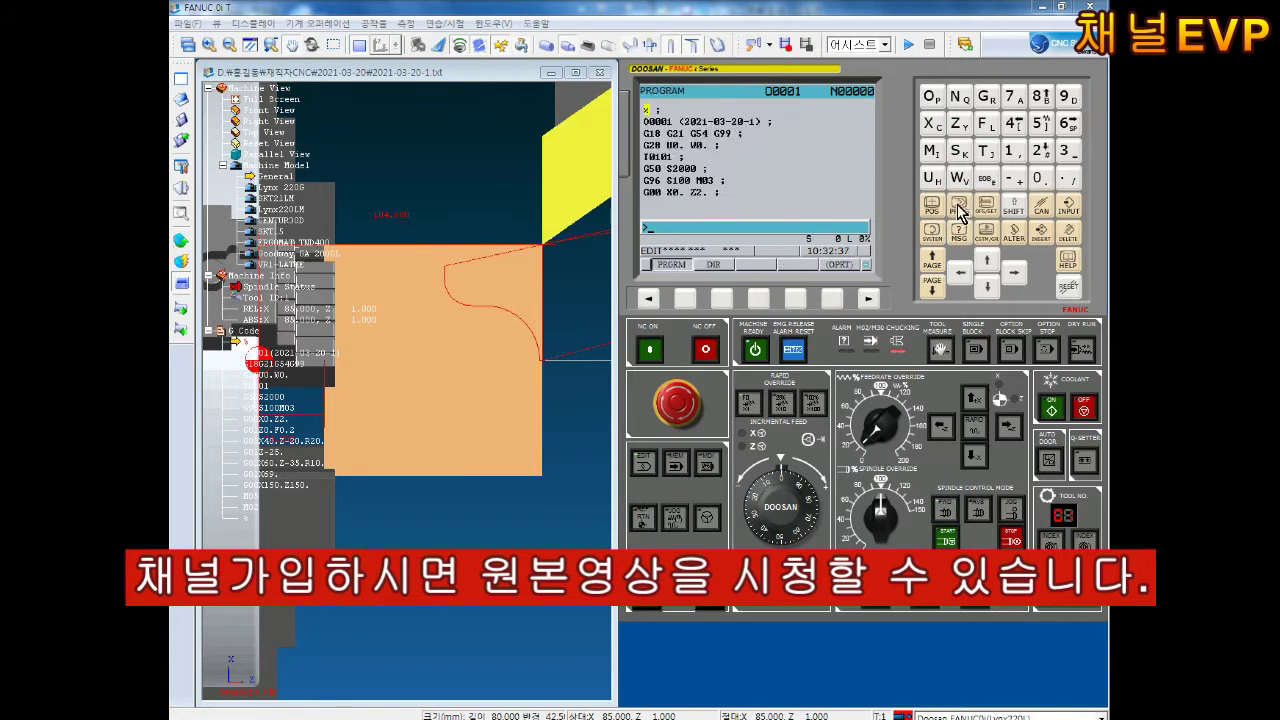
{"action": "type", "text": "O"}
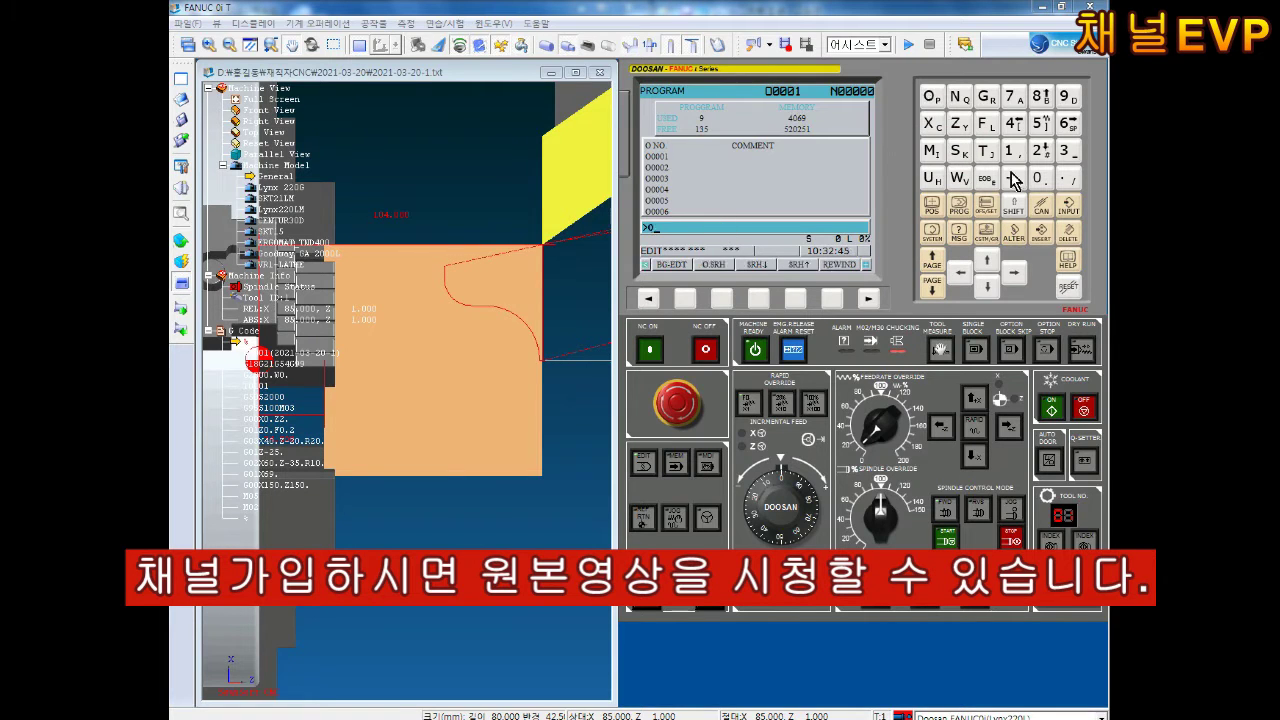
{"action": "type", "text": "1"}
{"action": "left_click", "coordinate": [462, 651]}
{"action": "type", "text": "O1"}
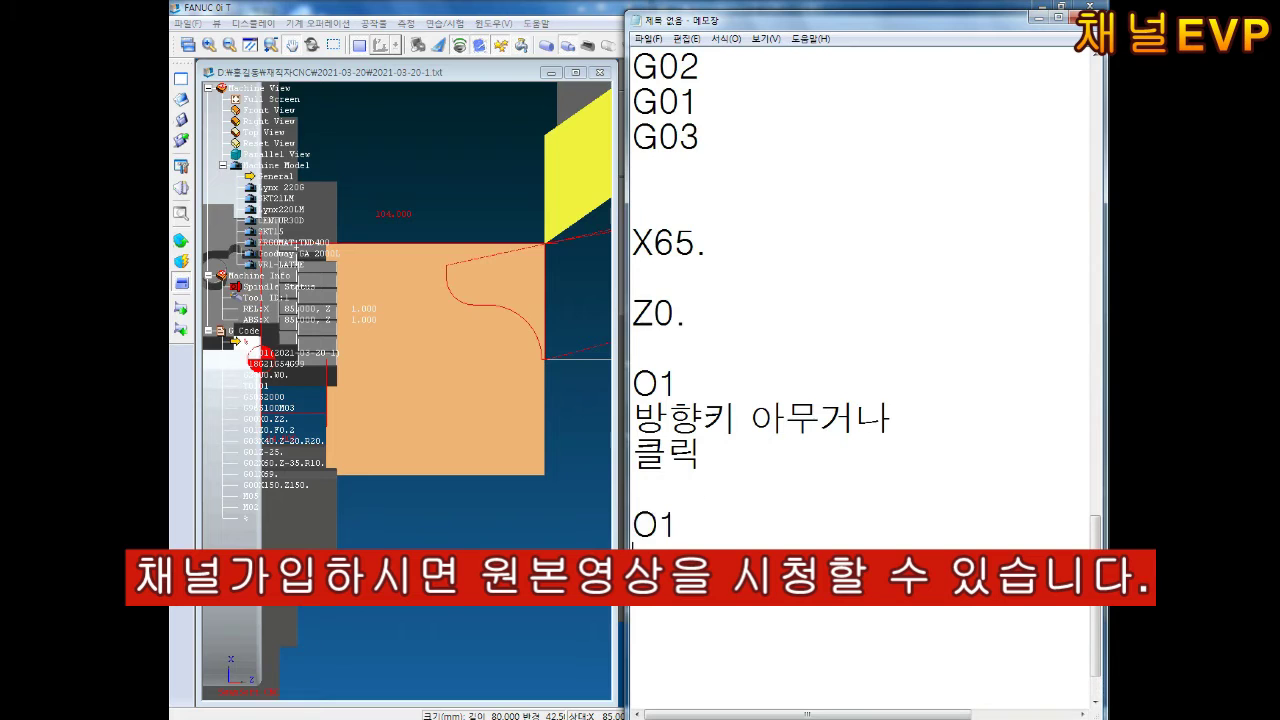
{"action": "type", "text": " 입력"}
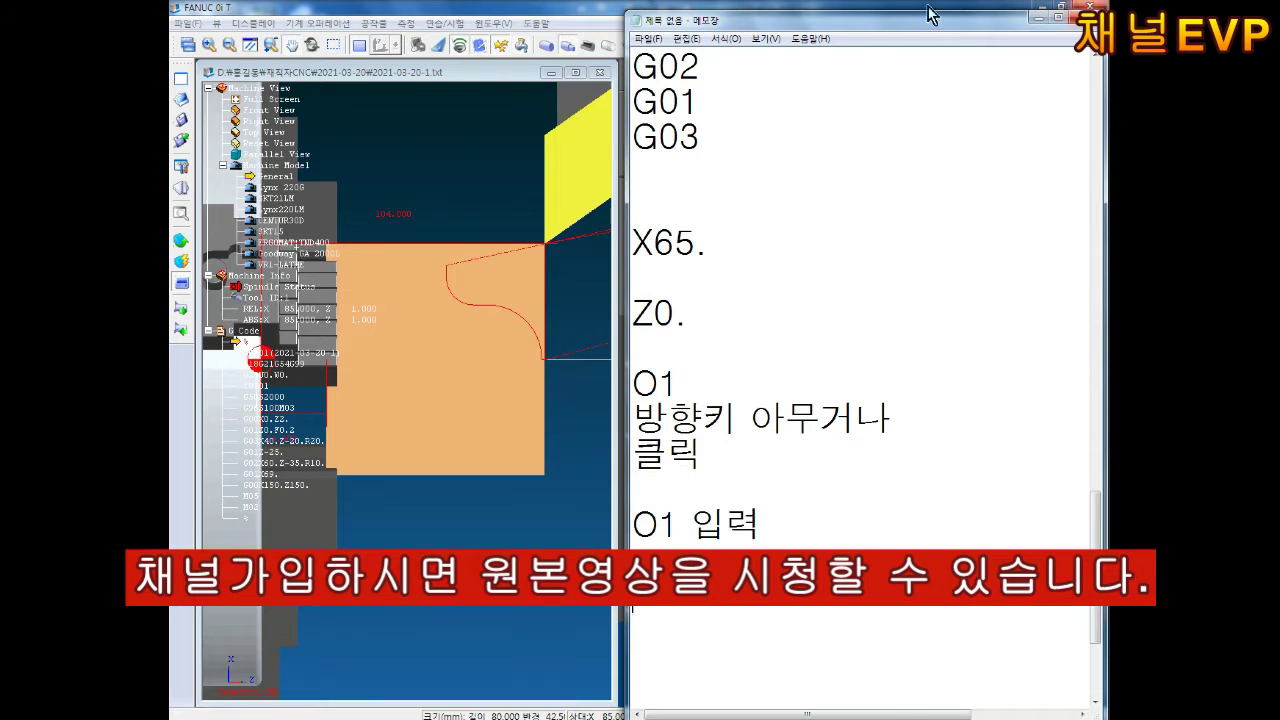
{"action": "left_click", "coordinate": [1041, 16]}
{"action": "left_click", "coordinate": [1069, 232]}
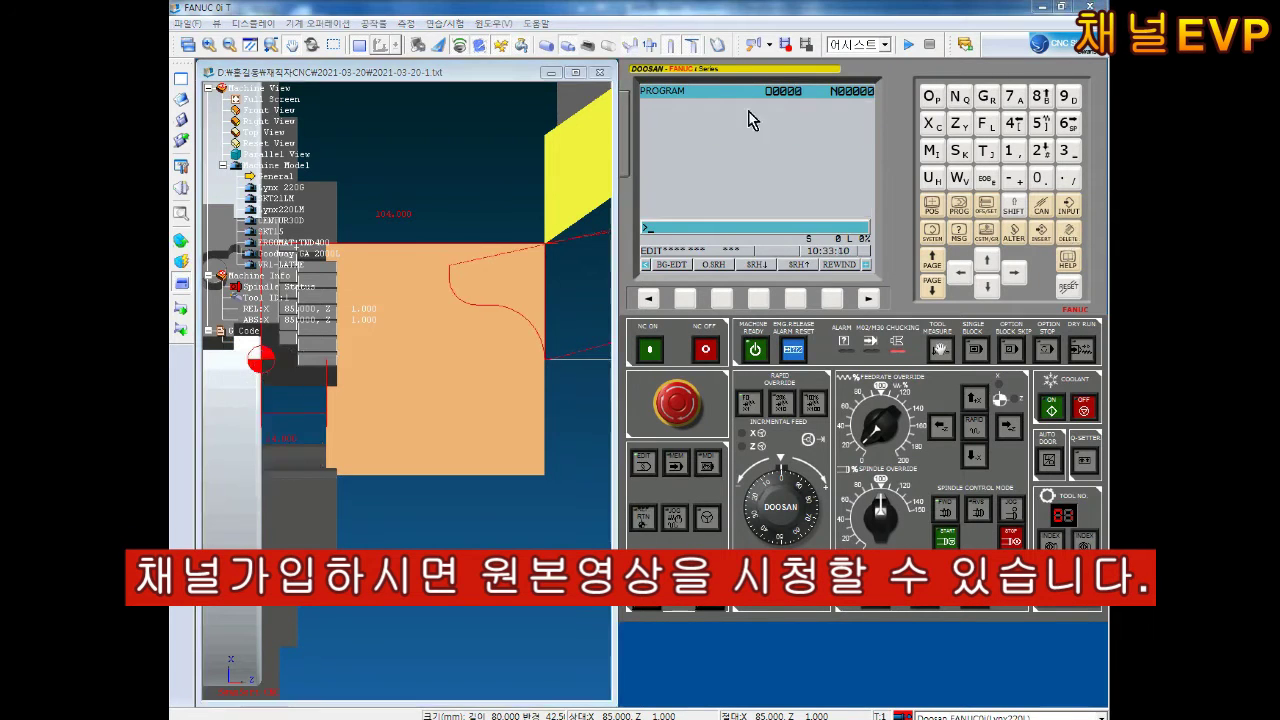
From the program directory, key O1 and insert it to create empty program O0001
{"action": "left_click", "coordinate": [958, 207]}
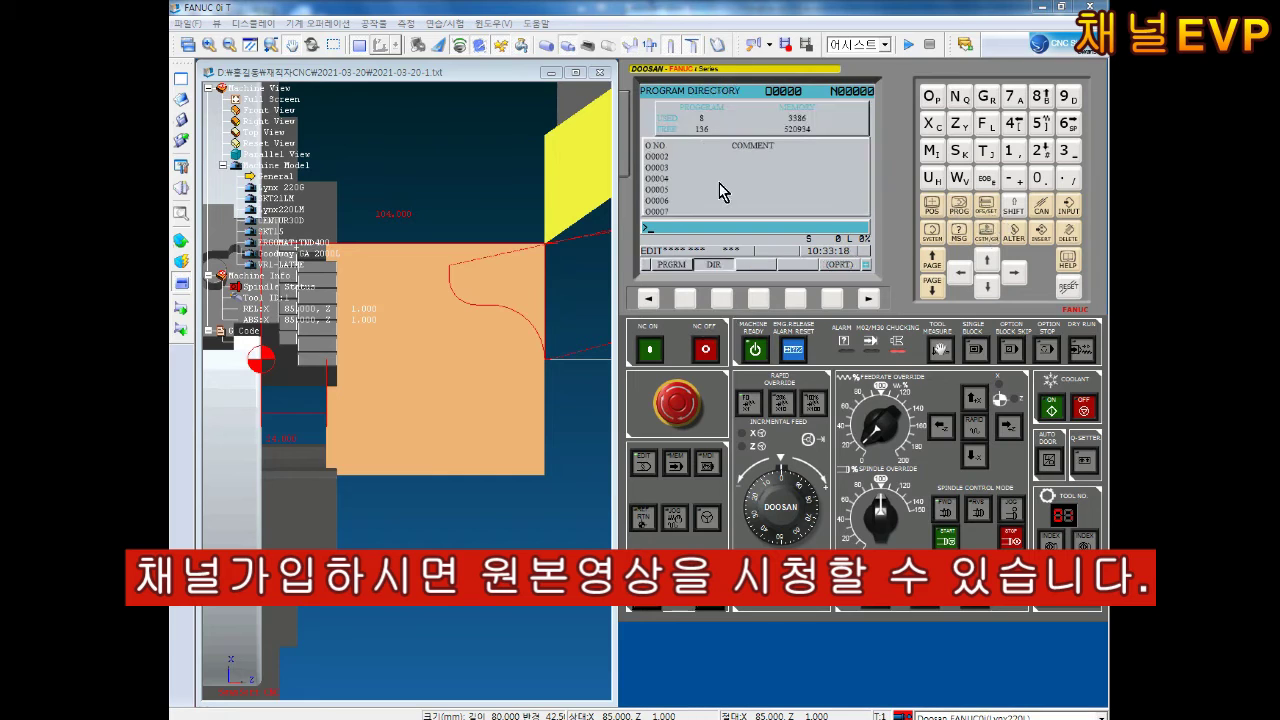
{"action": "left_click", "coordinate": [932, 97]}
{"action": "left_click", "coordinate": [1013, 151]}
{"action": "left_click", "coordinate": [1041, 232]}
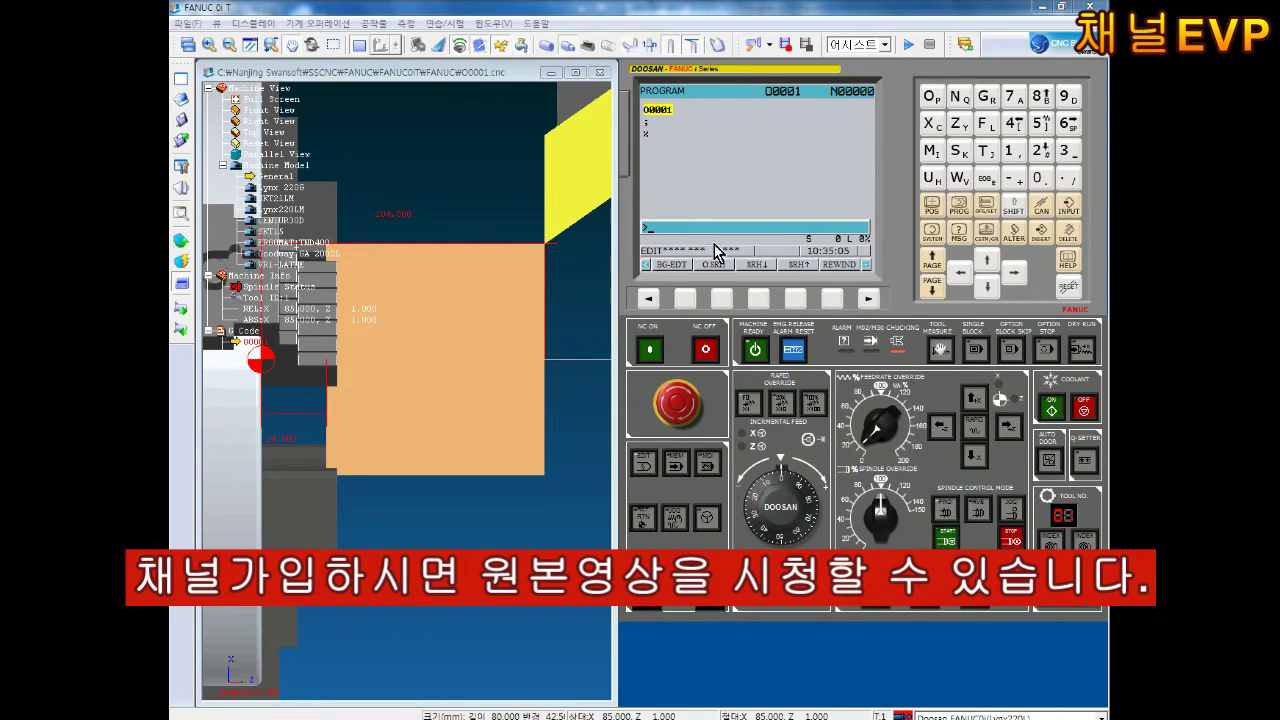
Load program O0002 and page through its operation softkeys
{"action": "left_click", "coordinate": [718, 299]}
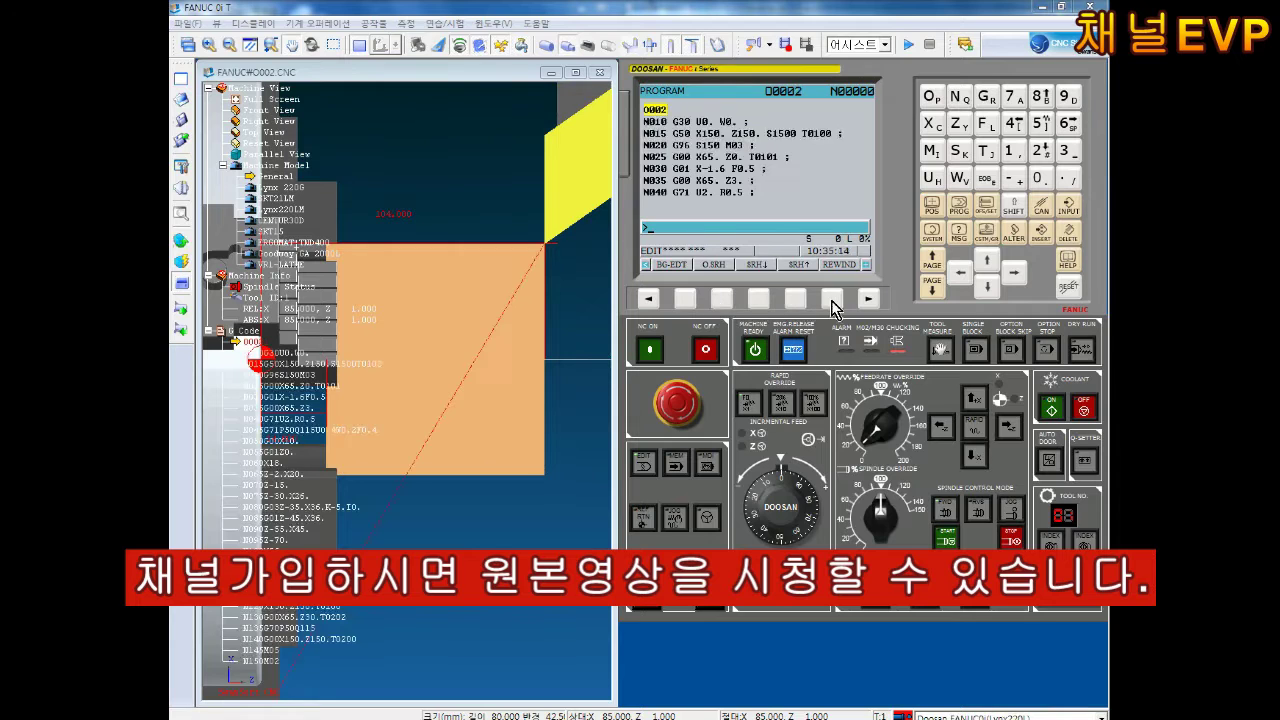
{"action": "left_click", "coordinate": [650, 299]}
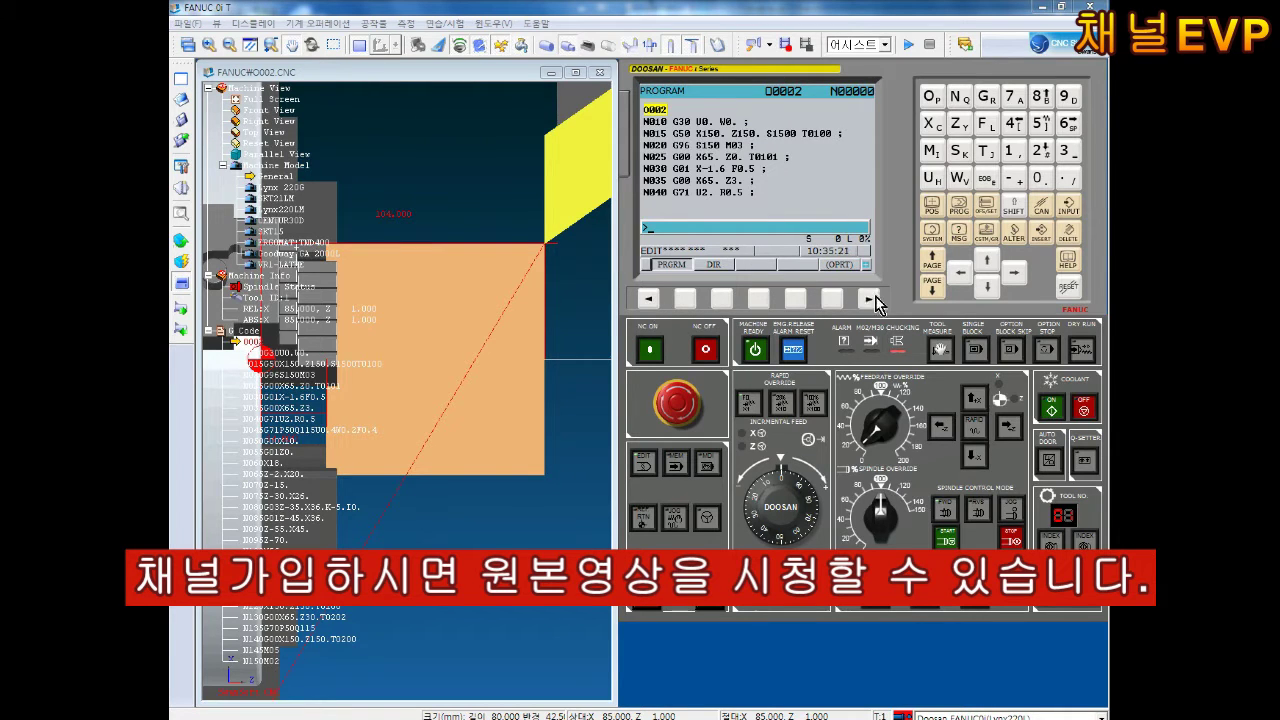
{"action": "left_click", "coordinate": [828, 298]}
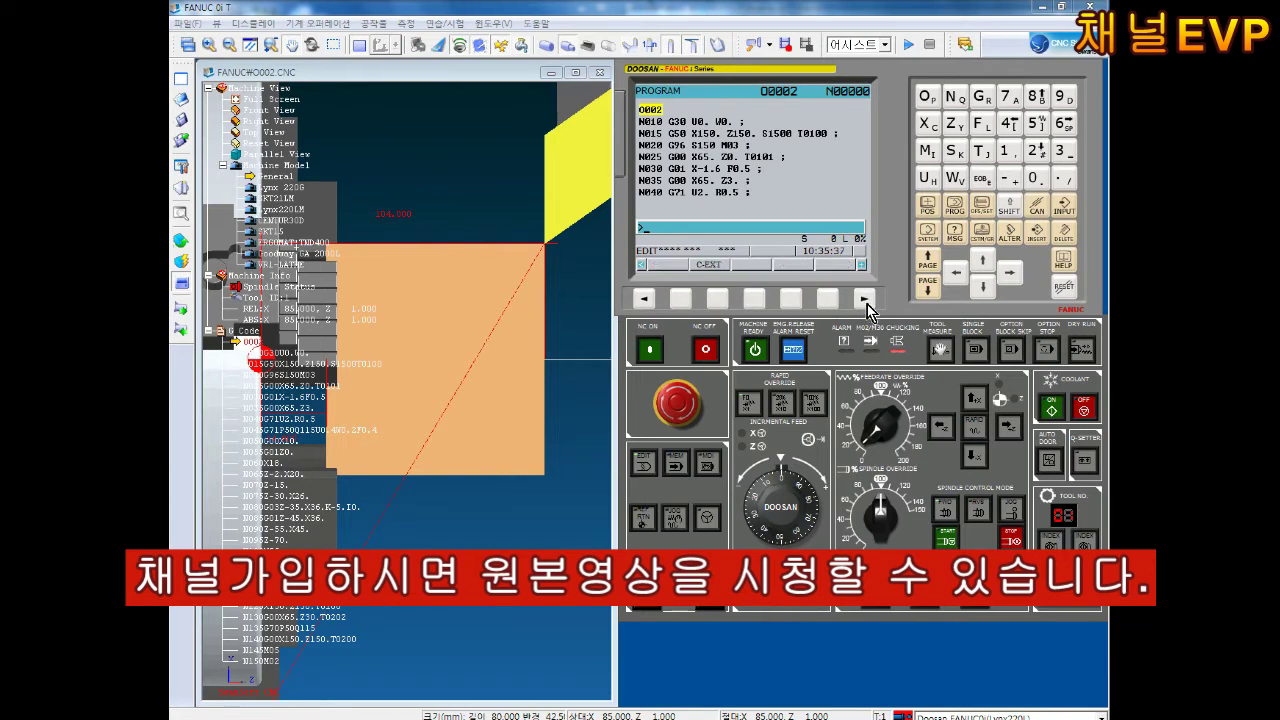
{"action": "left_click", "coordinate": [645, 298]}
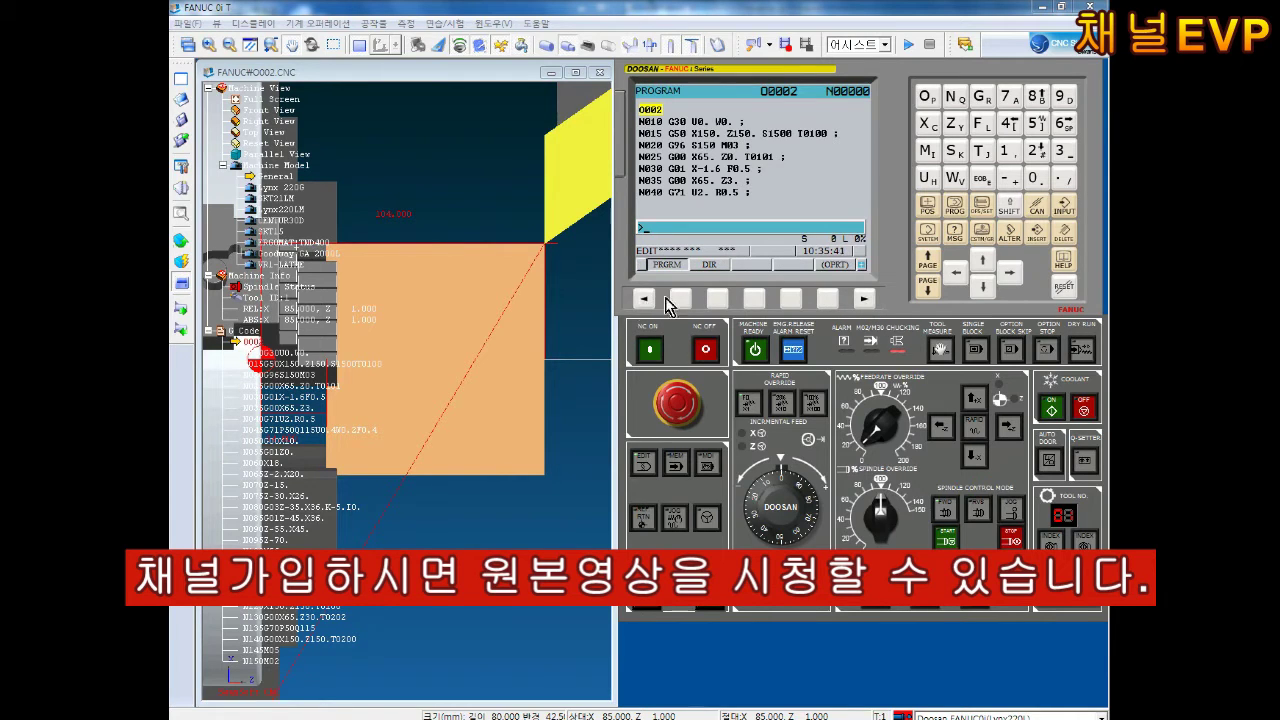
{"action": "left_click", "coordinate": [866, 299]}
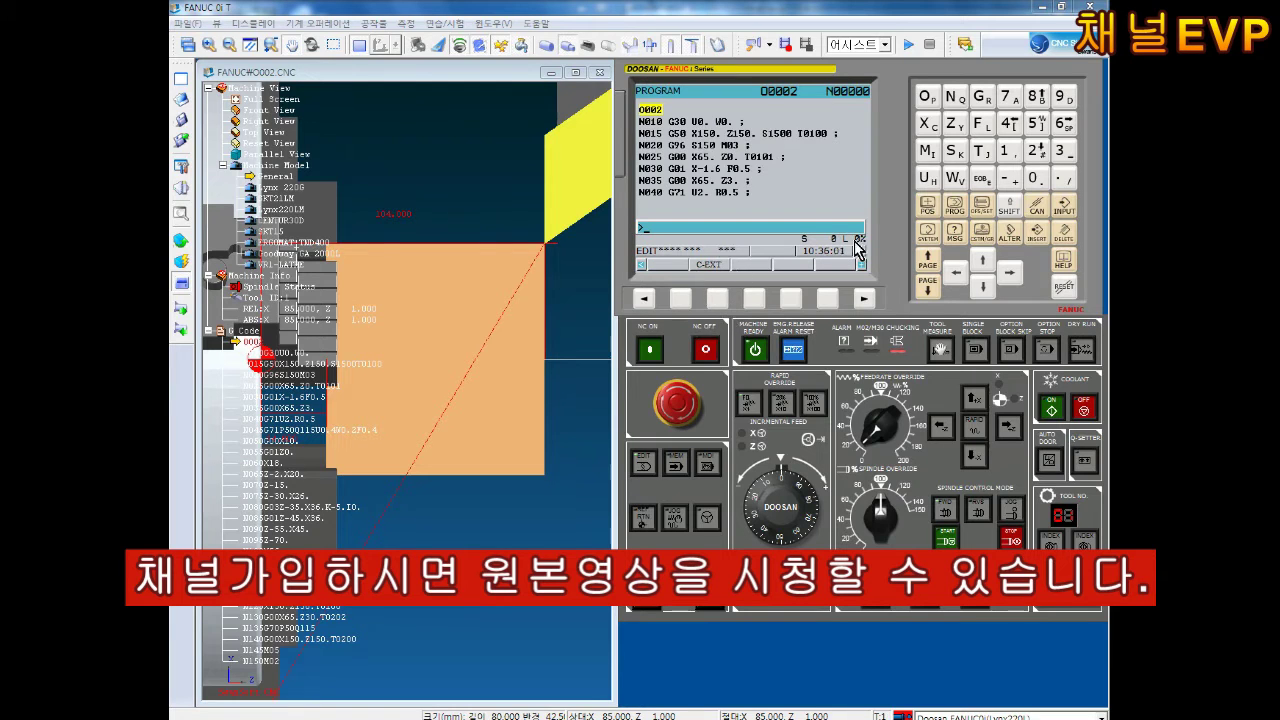
Call up the empty program O0001 by keying O1 and cursor-down
{"action": "left_click", "coordinate": [930, 98]}
{"action": "left_click", "coordinate": [1008, 150]}
{"action": "left_click", "coordinate": [984, 287]}
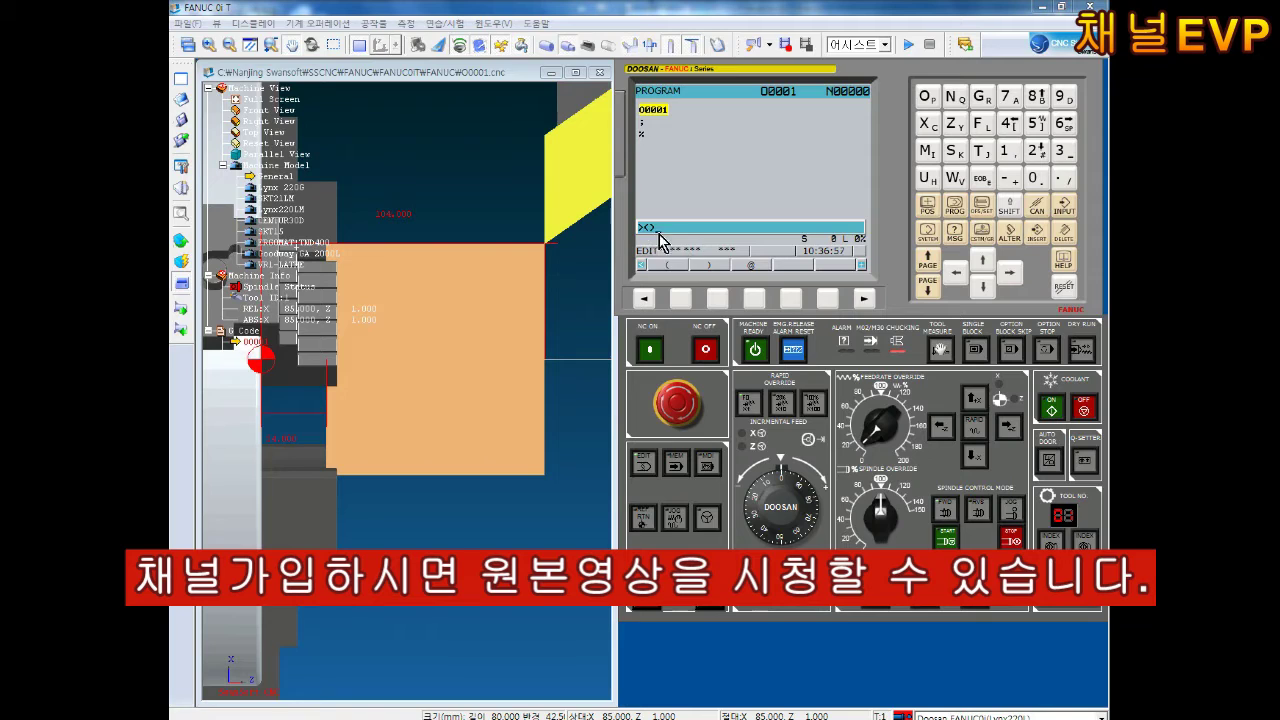
Key the comment (2021-03-20-2) into the MDI input line
{"action": "key", "text": "BackSpace"}
{"action": "type", "text": "X"}
{"action": "left_click", "coordinate": [1036, 207]}
{"action": "type", "text": "X"}
{"action": "type", "text": "X"}
{"action": "type", "text": "2021-03"}
{"action": "type", "text": "-20-"}
{"action": "left_click", "coordinate": [1040, 152]}
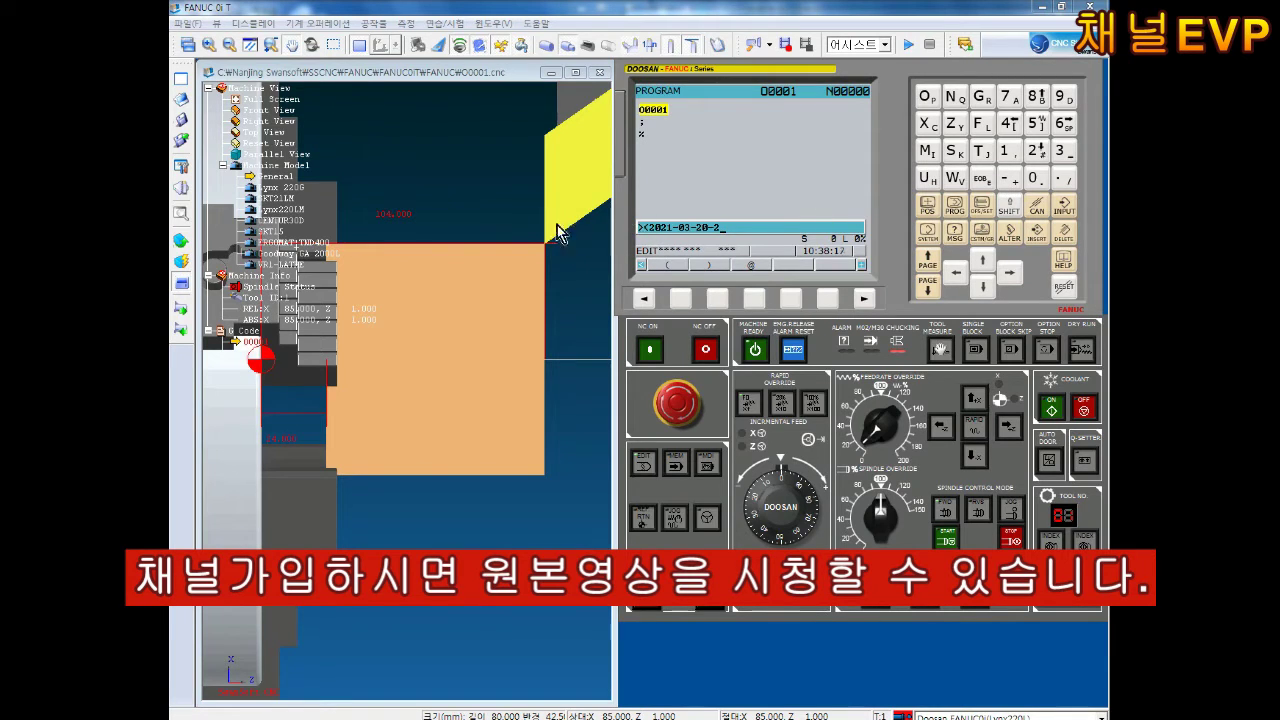
{"action": "type", "text": ")"}
Check the Notepad notes, then return to the CNC simulator
{"action": "key", "text": "alt+Tab"}
{"action": "scroll", "coordinate": [860, 380], "scroll_direction": "down", "scroll_amount": 3}
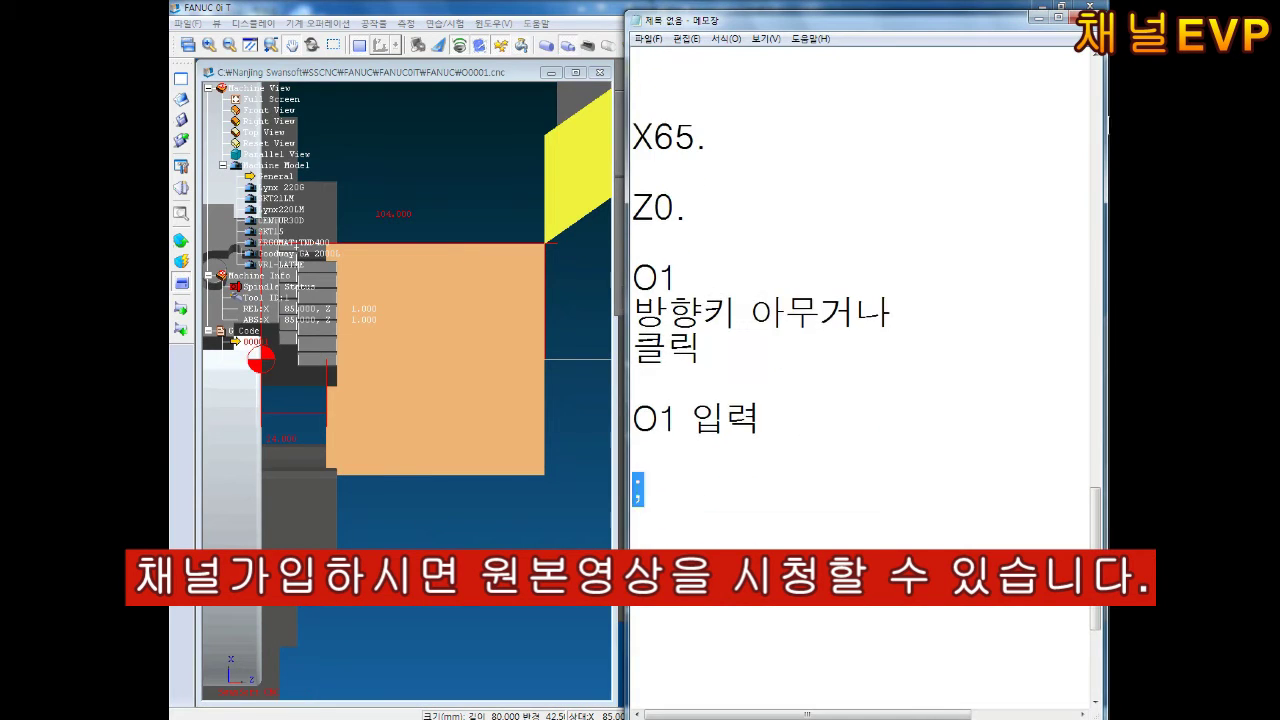
{"action": "key", "text": "alt+Tab"}
Add an end-of-block, insert the (2021-03-20-2) comment into O0001, and switch to MDI mode
{"action": "left_click", "coordinate": [994, 178]}
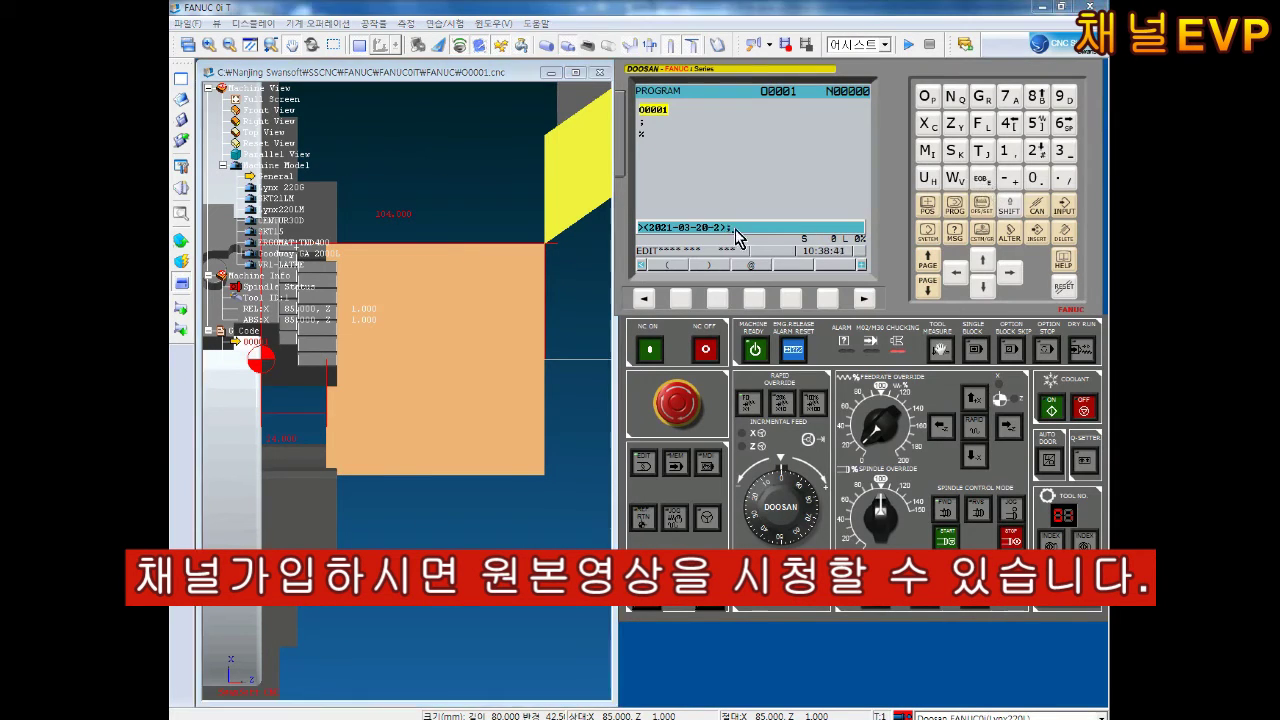
{"action": "left_click", "coordinate": [1037, 235]}
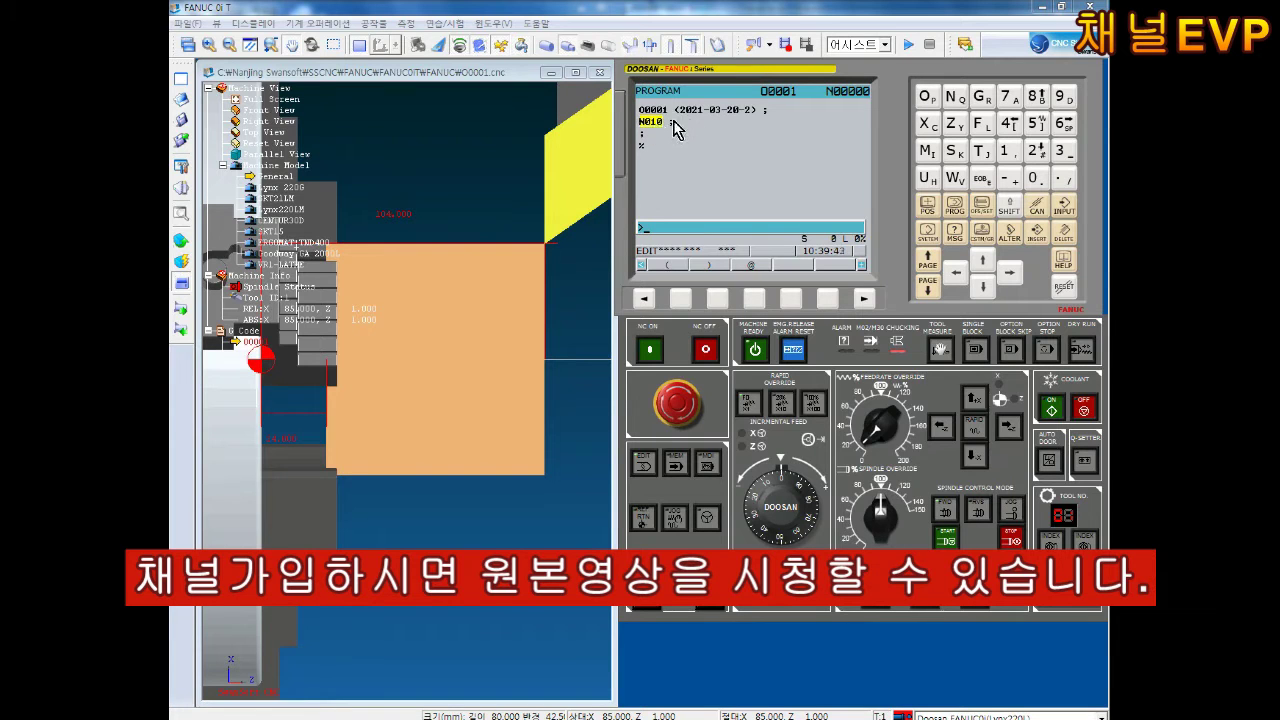
{"action": "left_click", "coordinate": [713, 452]}
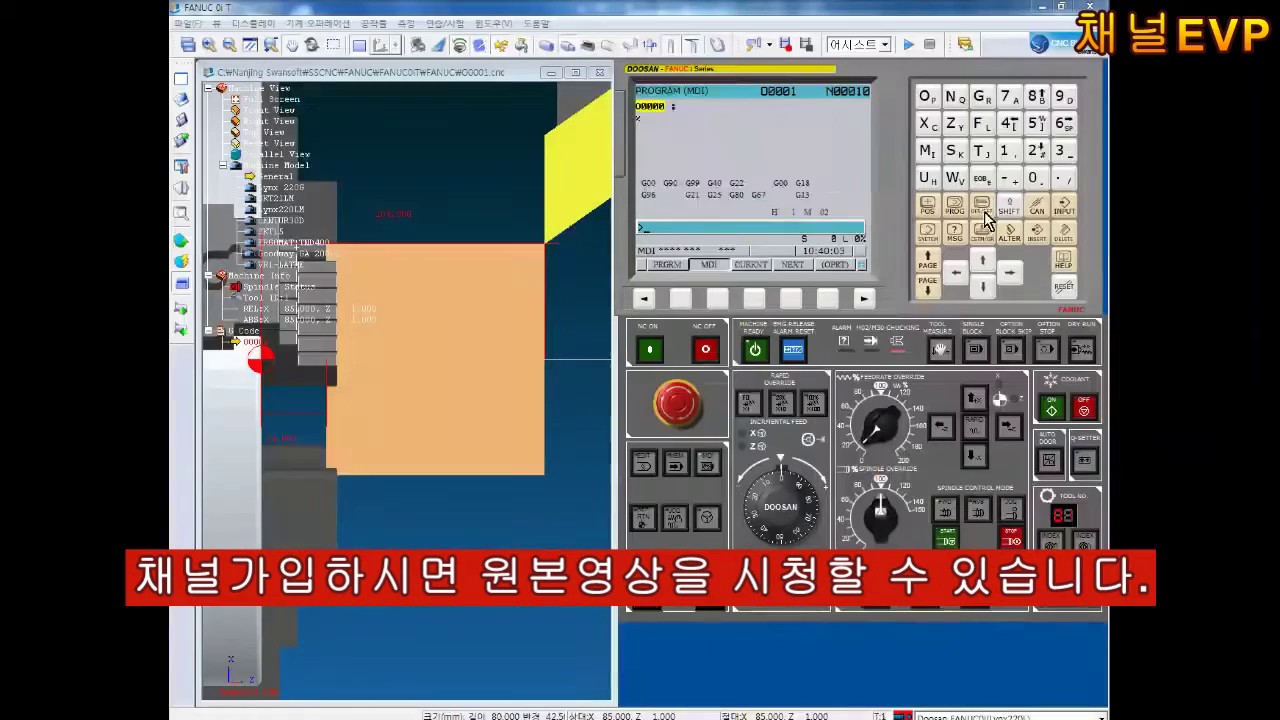
Enable parameter writing by setting PARAMETER WRITE to 1 on the SETTING page
{"action": "left_click", "coordinate": [983, 210]}
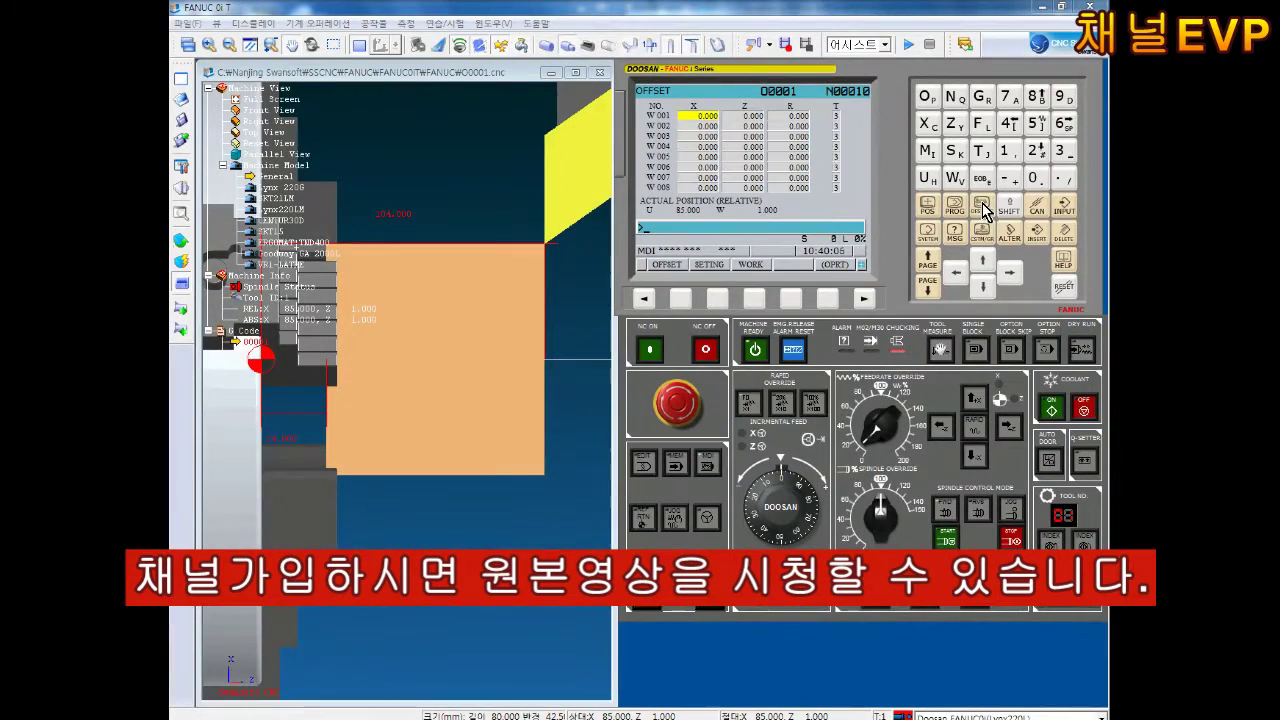
{"action": "left_click", "coordinate": [715, 300]}
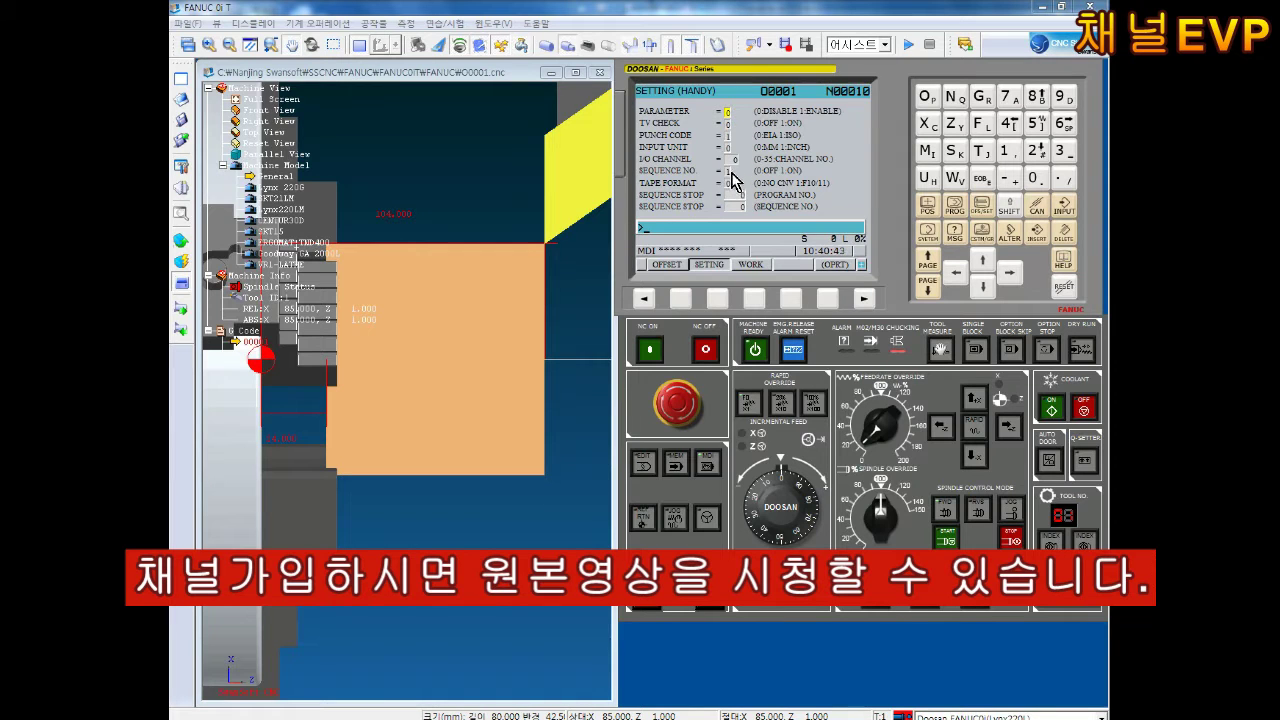
{"action": "type", "text": "1"}
{"action": "left_click", "coordinate": [1064, 206]}
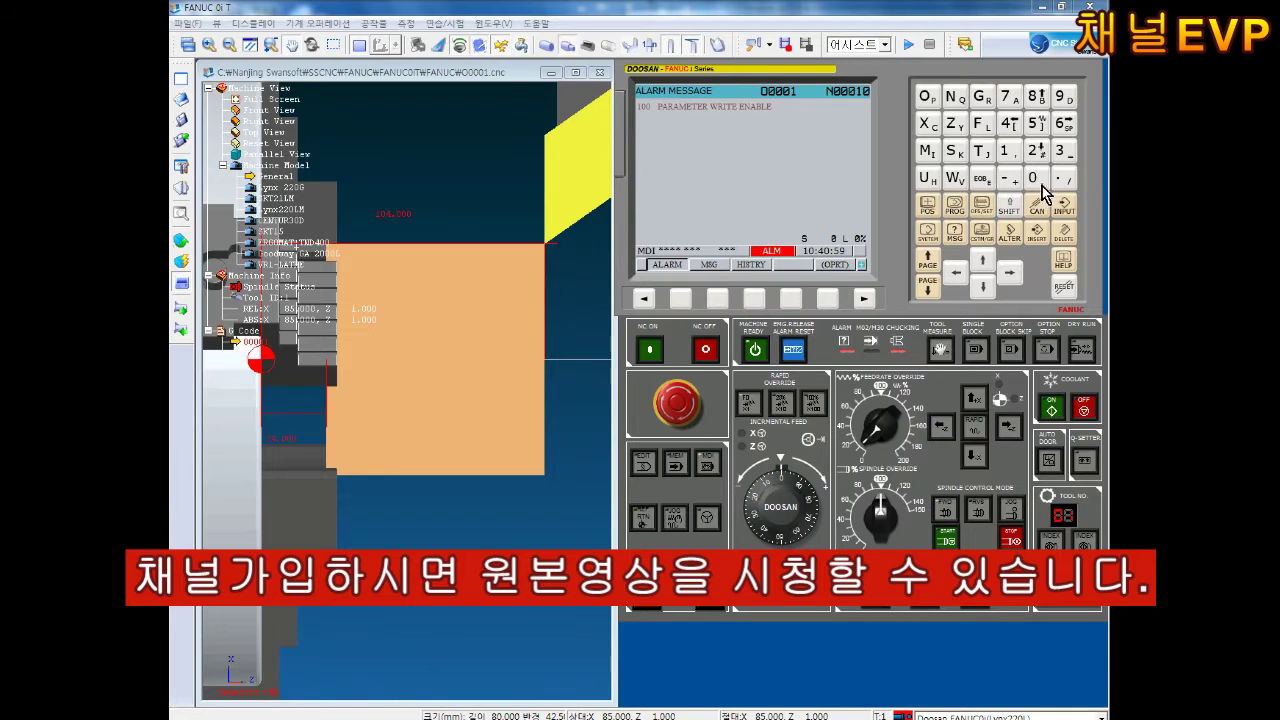
Set SEQUENCE NO to 0, clear the alarm, and resume editing O0001 in EDIT mode
{"action": "left_click", "coordinate": [984, 208]}
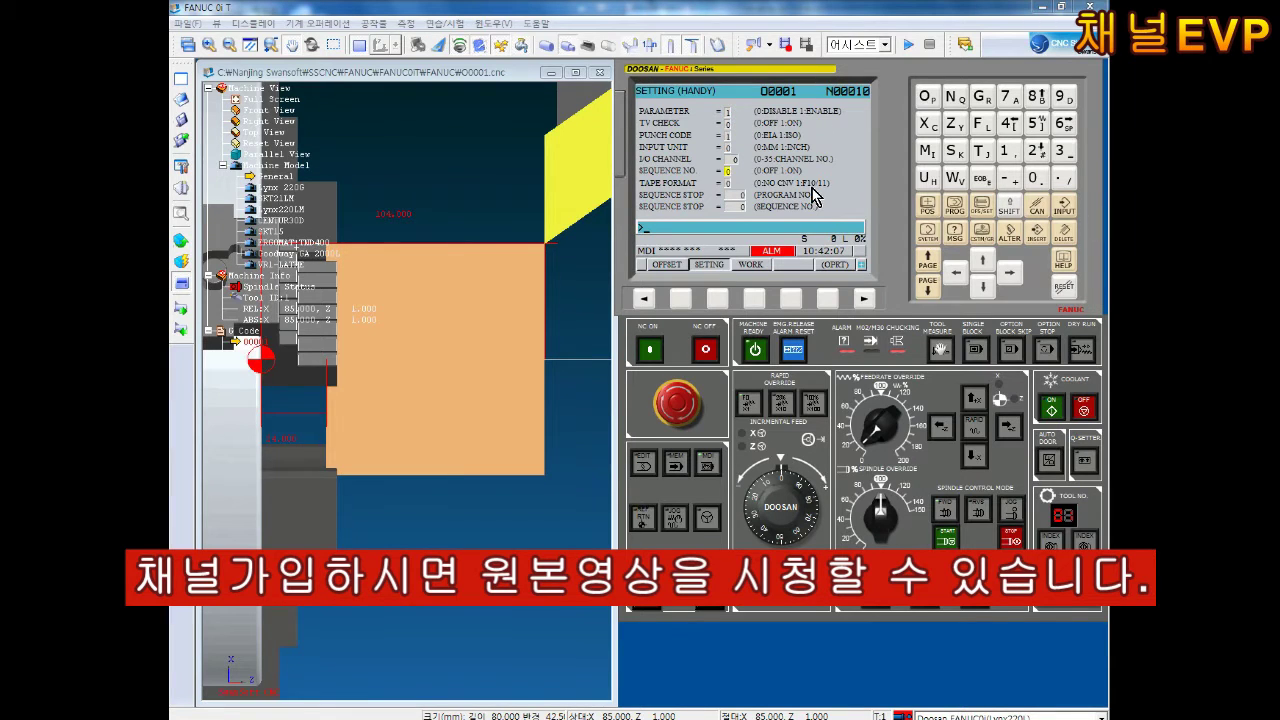
{"action": "type", "text": "0"}
{"action": "left_click", "coordinate": [955, 208]}
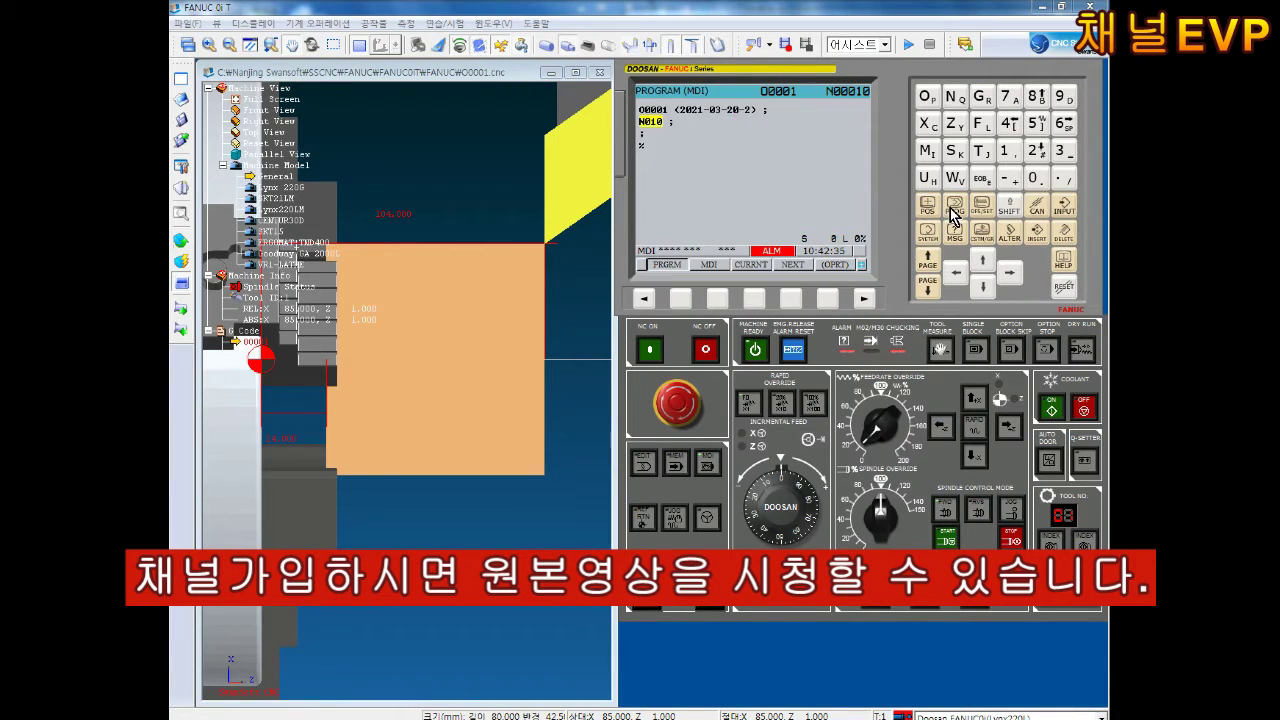
{"action": "left_click", "coordinate": [1063, 287]}
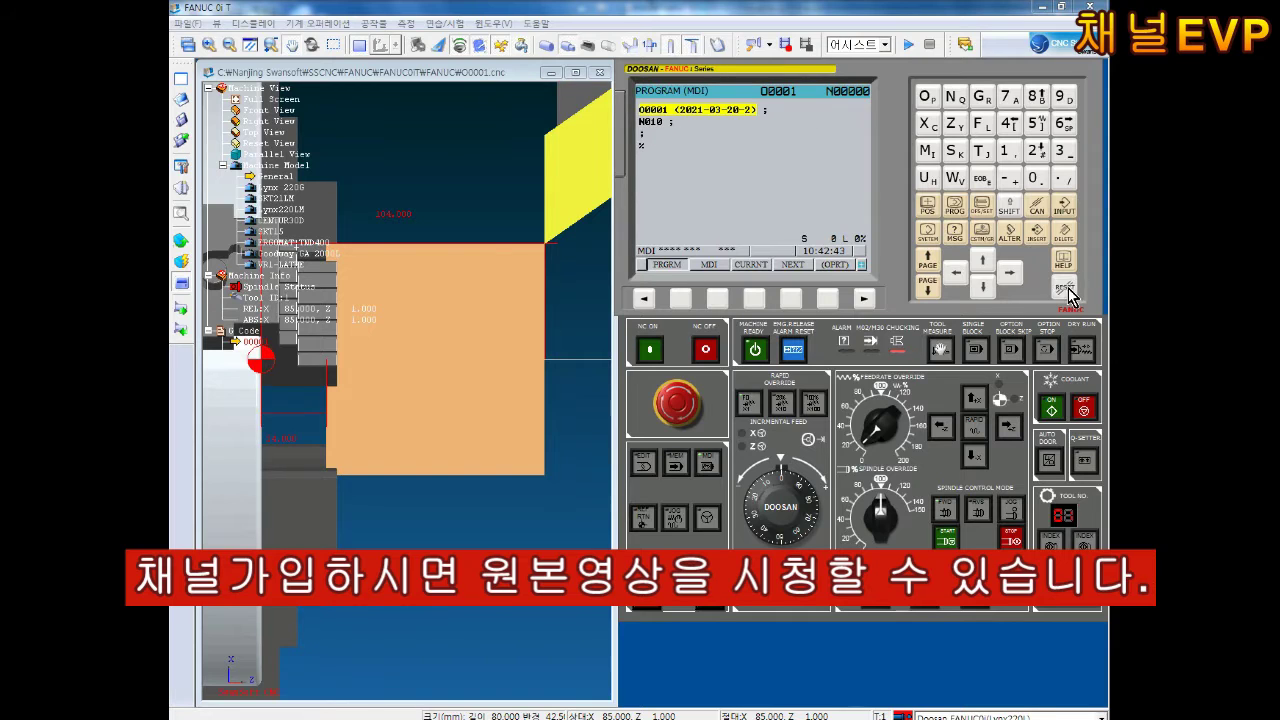
{"action": "left_click", "coordinate": [983, 208]}
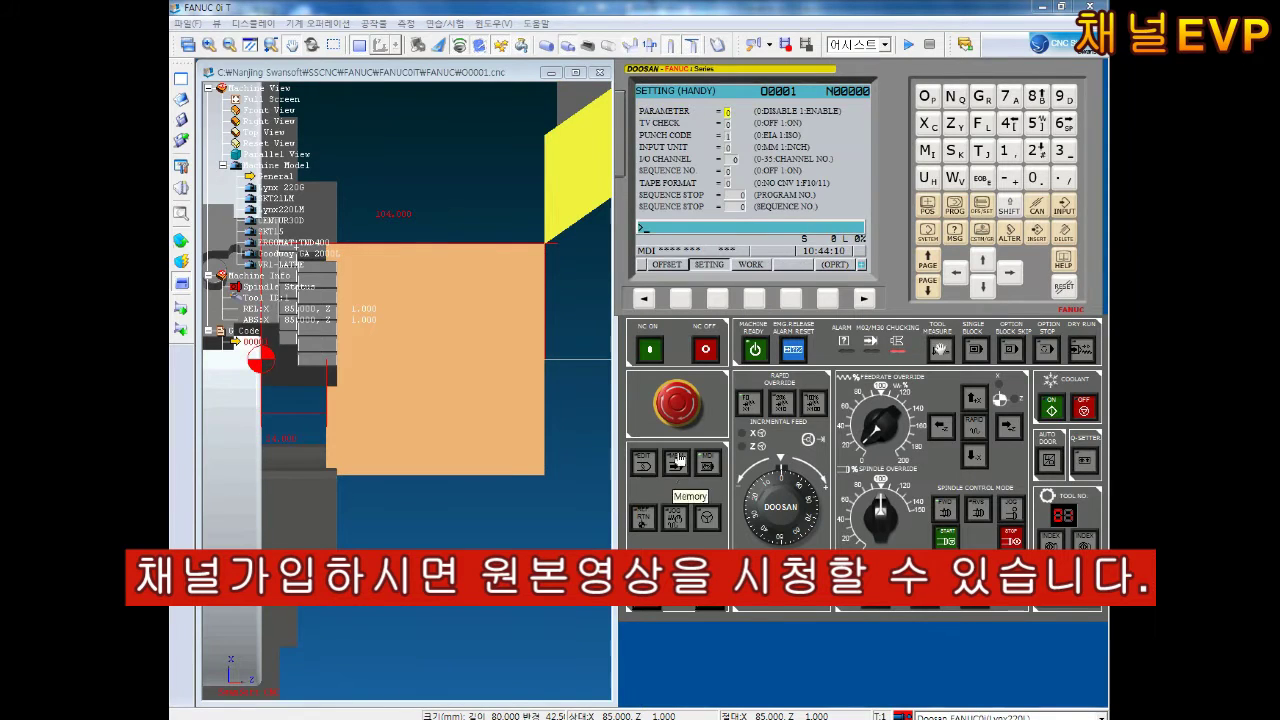
{"action": "left_click", "coordinate": [634, 455]}
{"action": "left_click", "coordinate": [970, 290]}
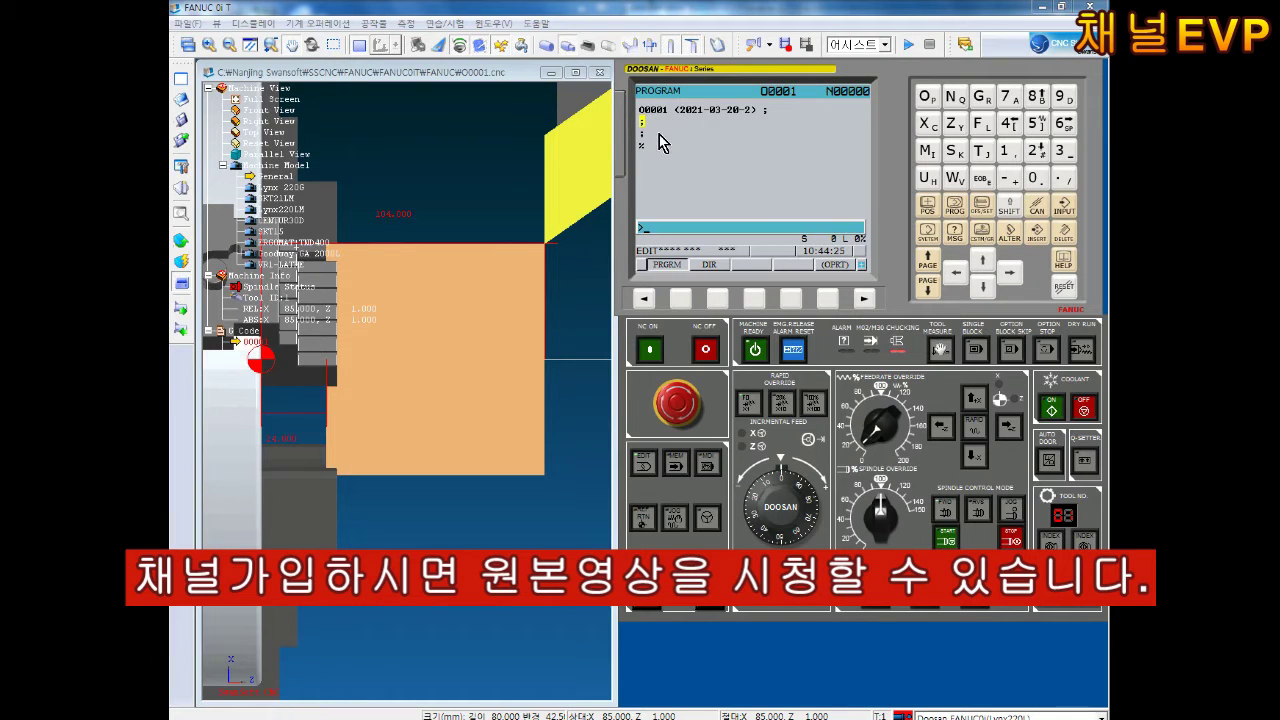
Key in G18 G21 G54 and insert it into the block after the comment
{"action": "type", "text": "G18G21G5"}
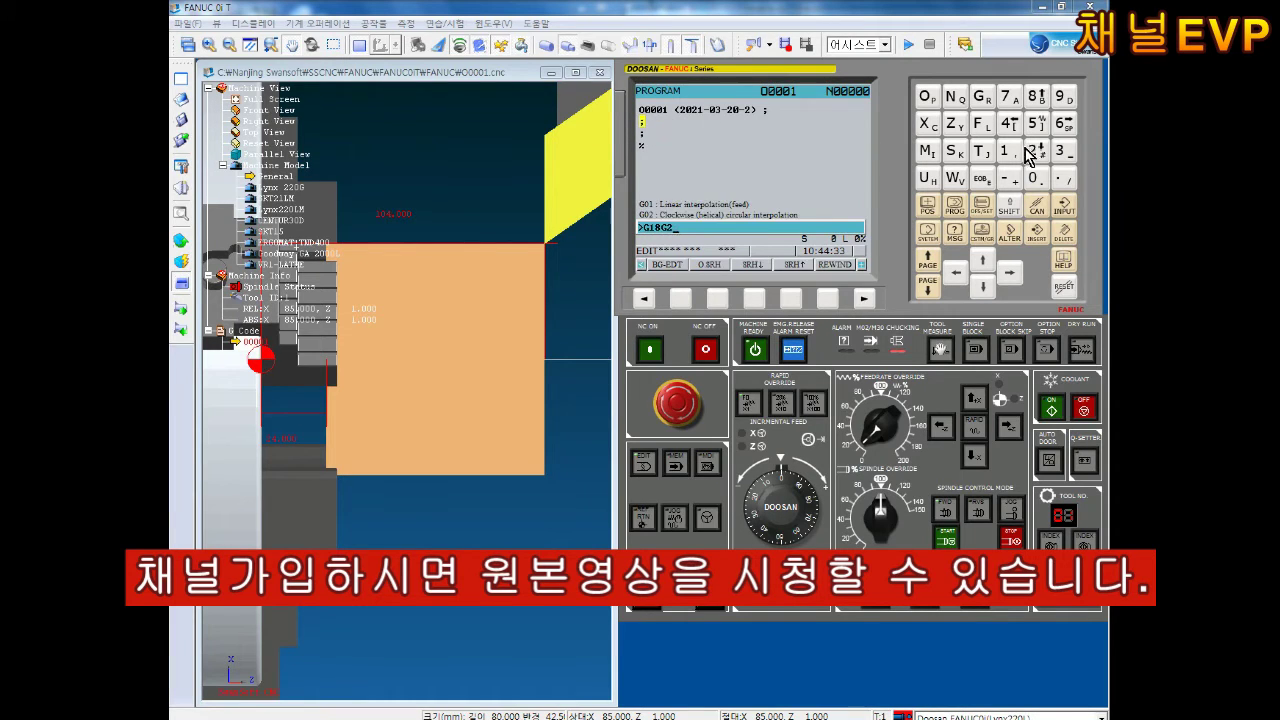
{"action": "left_click", "coordinate": [1008, 123]}
{"action": "left_click", "coordinate": [983, 96]}
{"action": "left_click", "coordinate": [1063, 96]}
{"action": "left_click", "coordinate": [1063, 96]}
{"action": "left_click", "coordinate": [982, 178]}
{"action": "left_click", "coordinate": [1037, 232]}
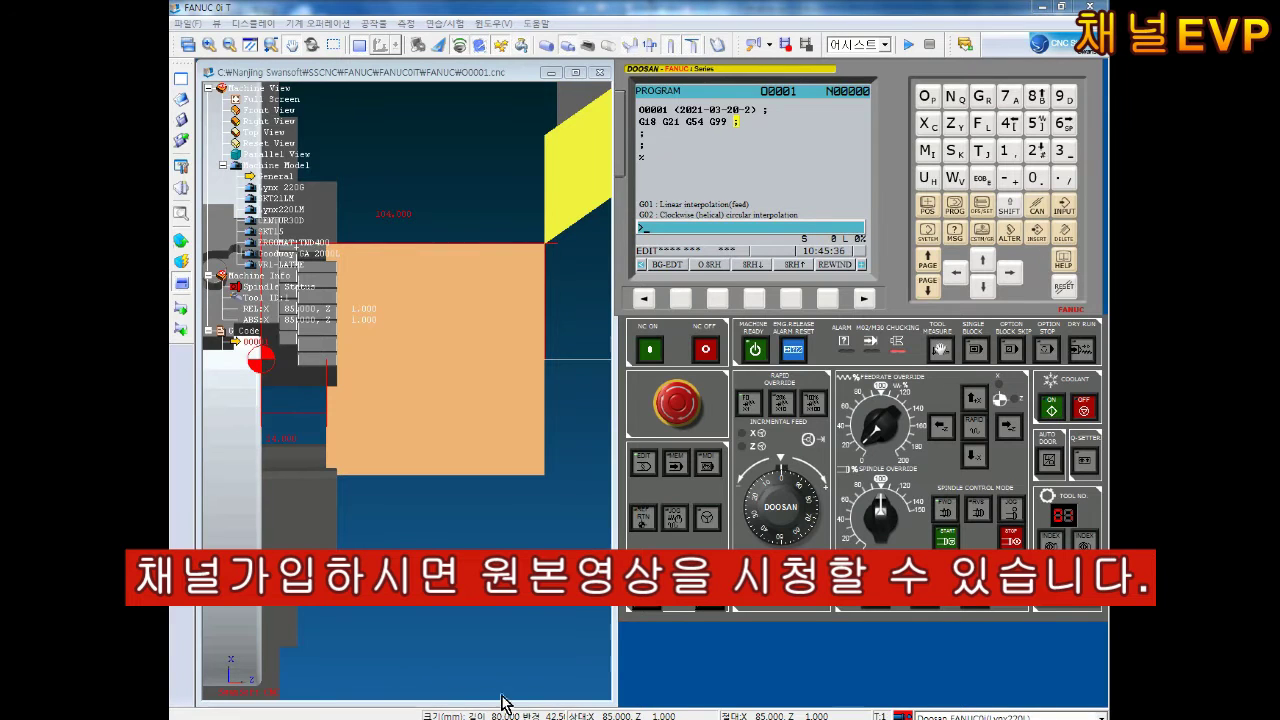
Clear the mistyped input and delete the wrong G18 and G21 words from the block
{"action": "type", "text": "FZ8ZF7N0Z"}
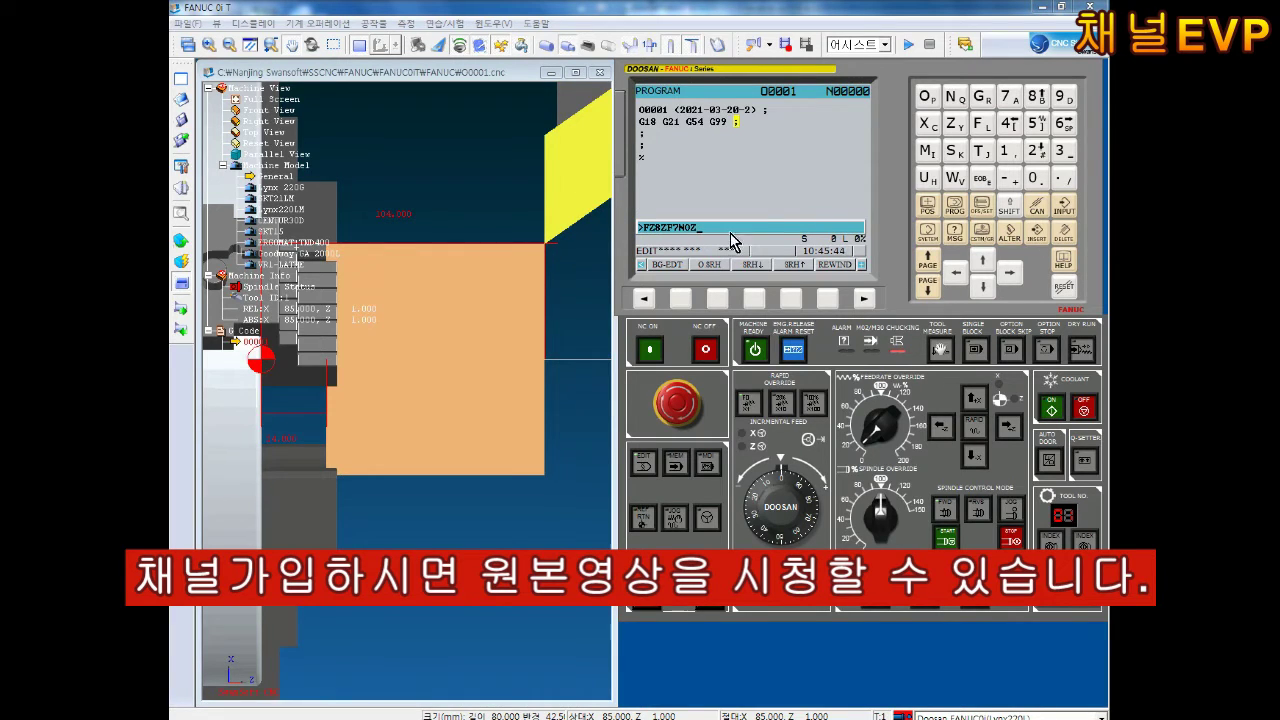
{"action": "left_click", "coordinate": [1038, 210]}
{"action": "left_click", "coordinate": [1038, 210]}
{"action": "left_click", "coordinate": [952, 140]}
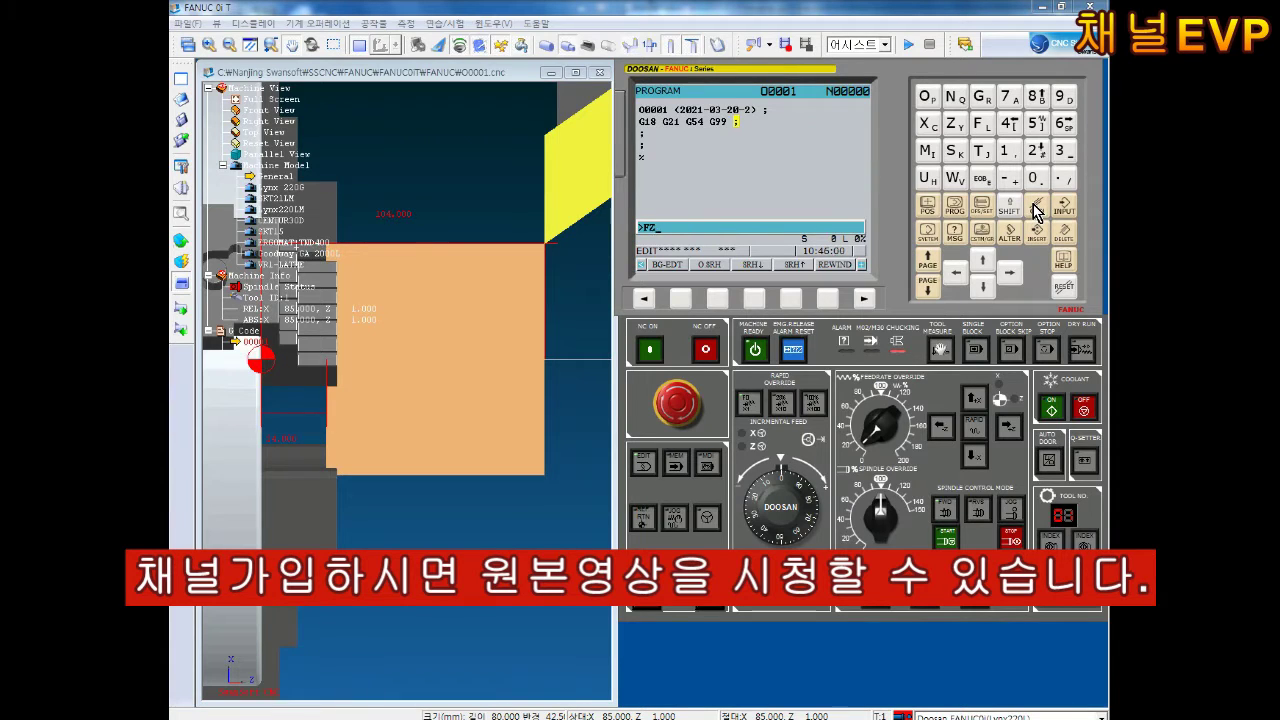
{"action": "double_click", "coordinate": [1036, 210]}
{"action": "double_click", "coordinate": [956, 277]}
{"action": "double_click", "coordinate": [956, 274]}
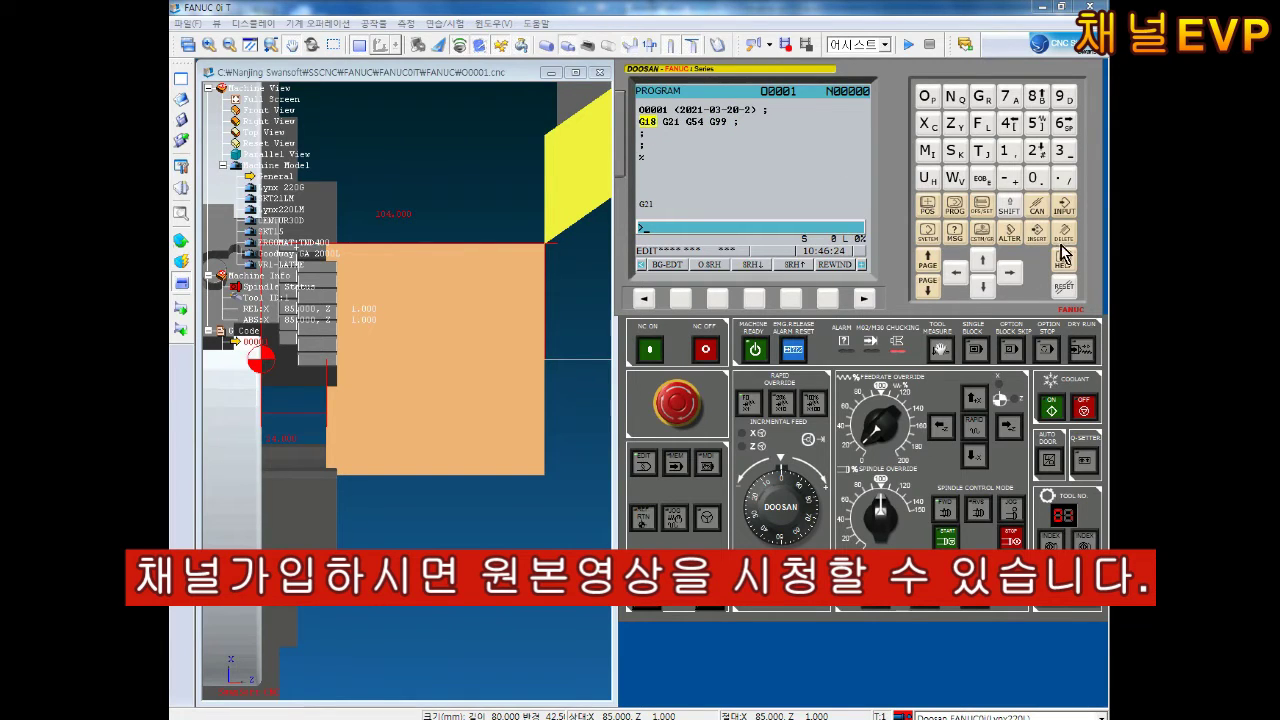
{"action": "key", "text": "Delete"}
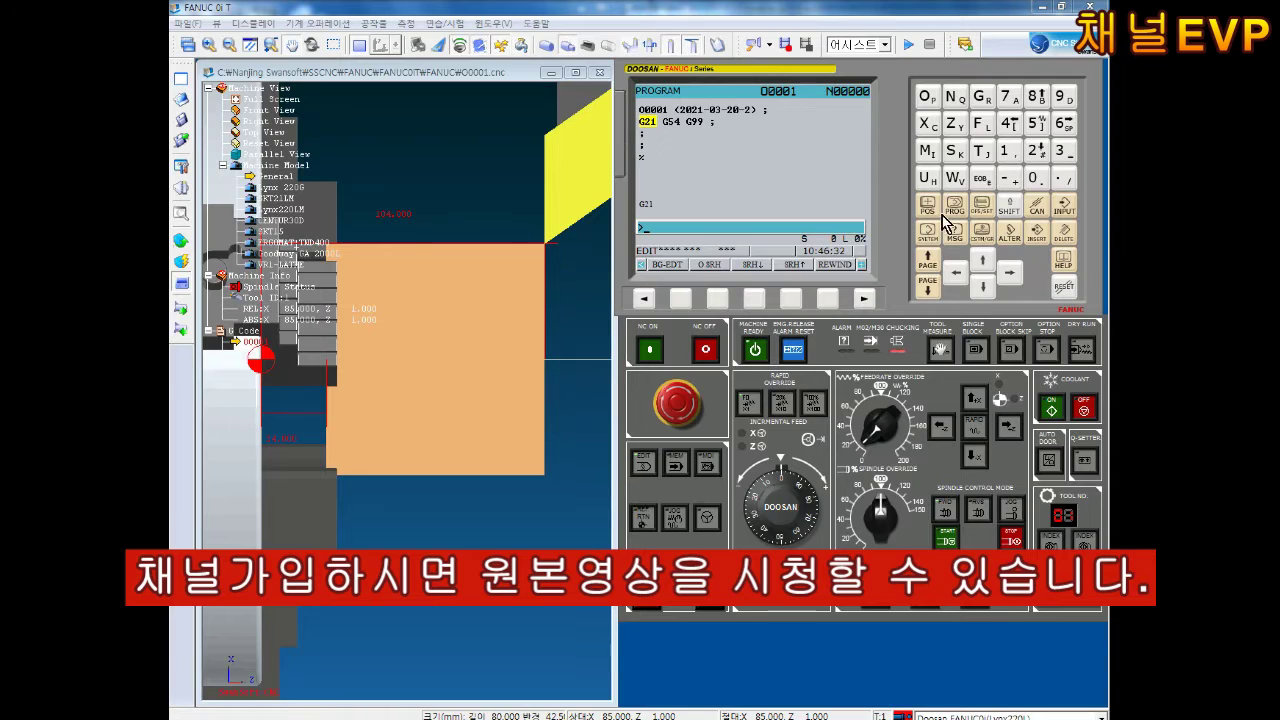
{"action": "left_click", "coordinate": [1066, 240]}
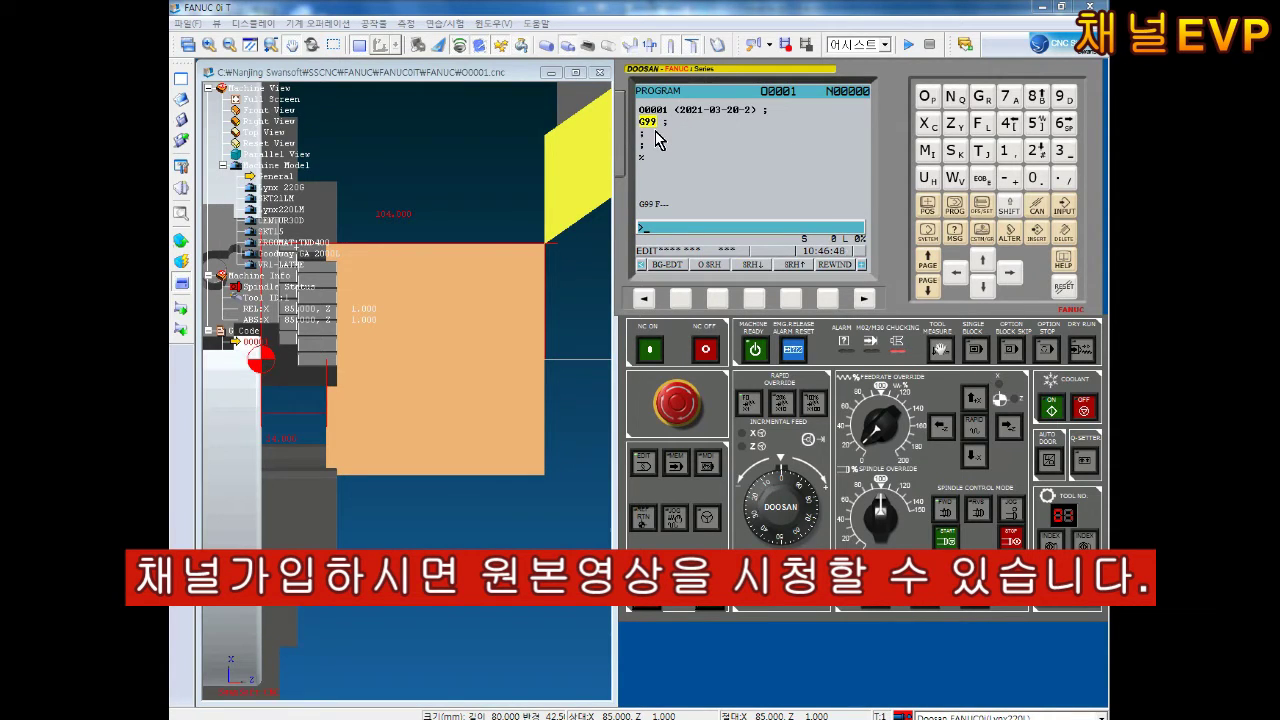
Re-enter G18 G21 G54 in front of G99 so the block reads G18 G21 G54 G99
{"action": "left_click", "coordinate": [954, 272]}
{"action": "type", "text": "G18G21G54"}
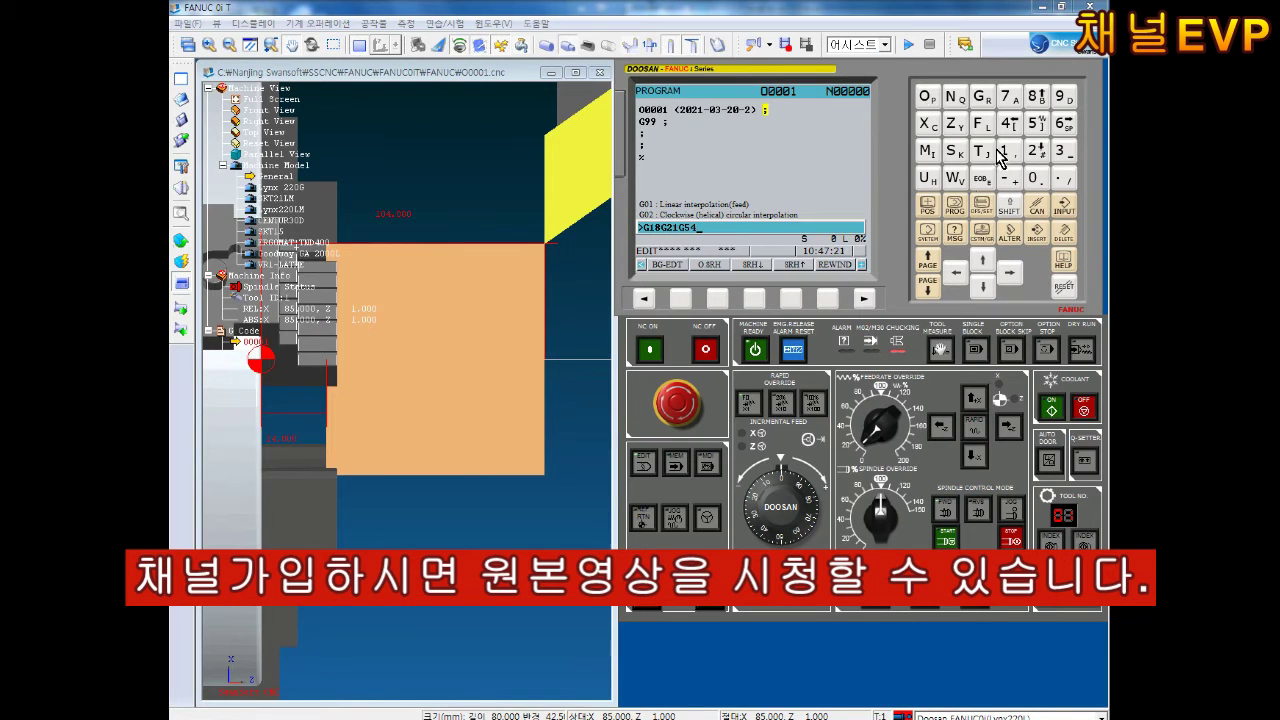
{"action": "key", "text": "Insert"}
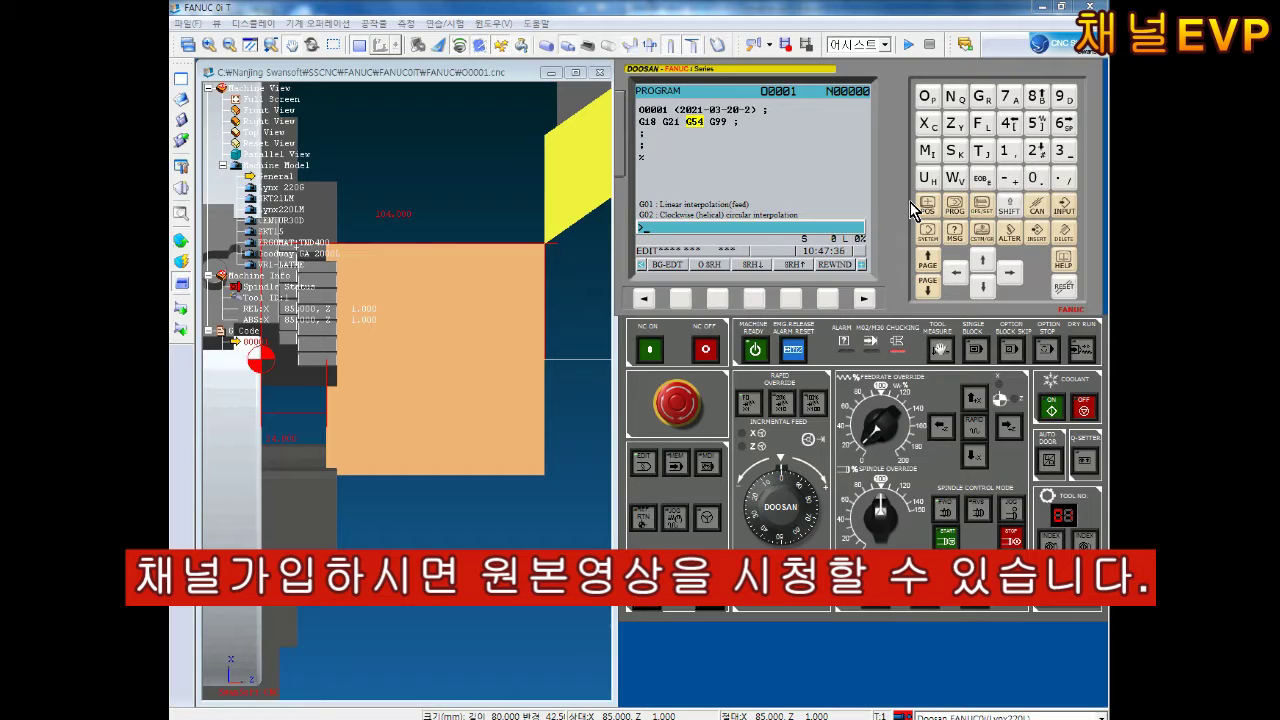
Move the Notepad notes clear of the CNC panel and correct the block's G55 back to G54
{"action": "type", "text": "G5"}
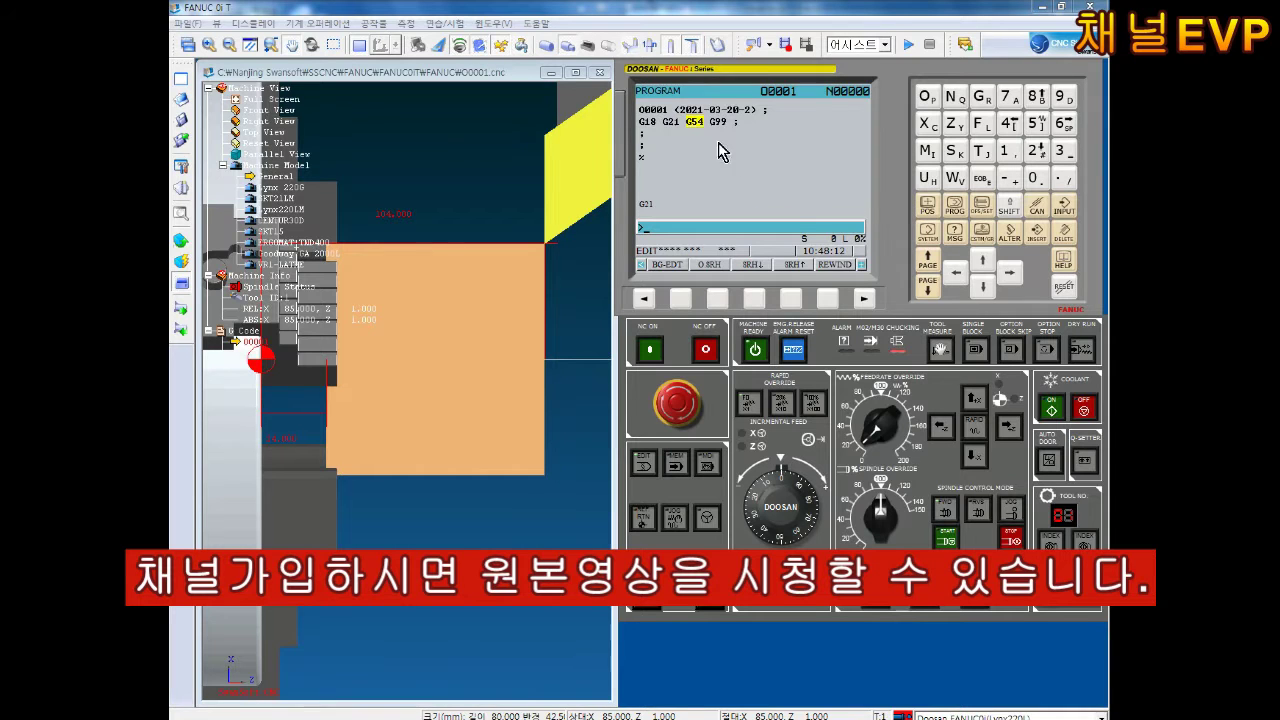
{"action": "type", "text": "5"}
{"action": "left_click", "coordinate": [414, 671]}
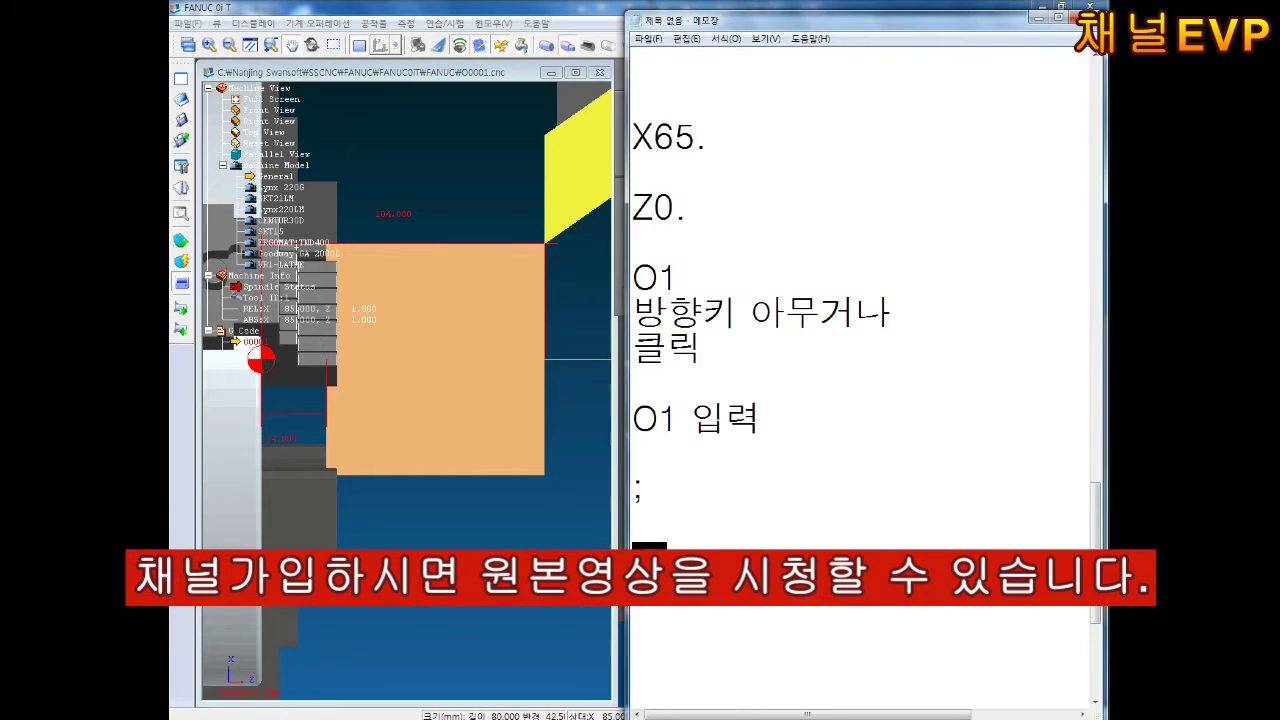
{"action": "left_click_drag", "start_coordinate": [880, 12], "coordinate": [400, 14]}
{"action": "left_click", "coordinate": [876, 44]}
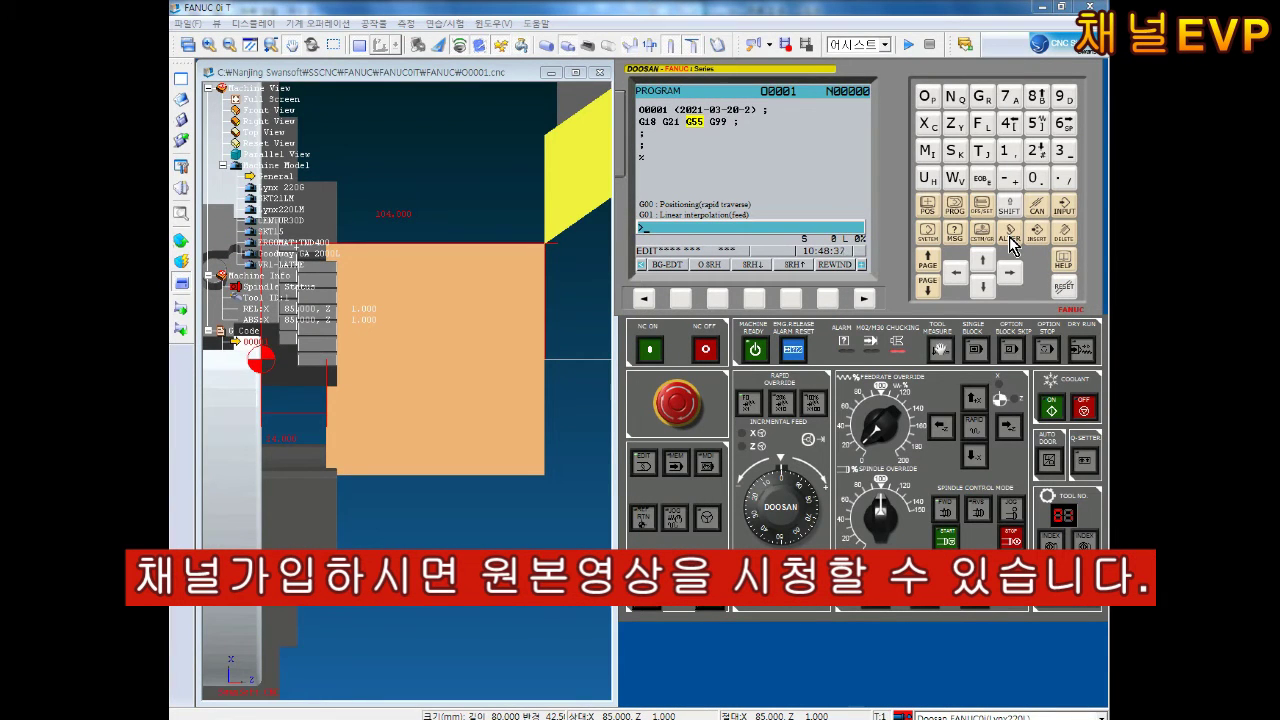
{"action": "left_click", "coordinate": [992, 104]}
{"action": "left_click", "coordinate": [1044, 128]}
{"action": "left_click", "coordinate": [1012, 126]}
{"action": "left_click", "coordinate": [1008, 238]}
Add the T0101 tool-call block, remove a misplaced copy, and return to the G99 line
{"action": "left_click", "coordinate": [1011, 272]}
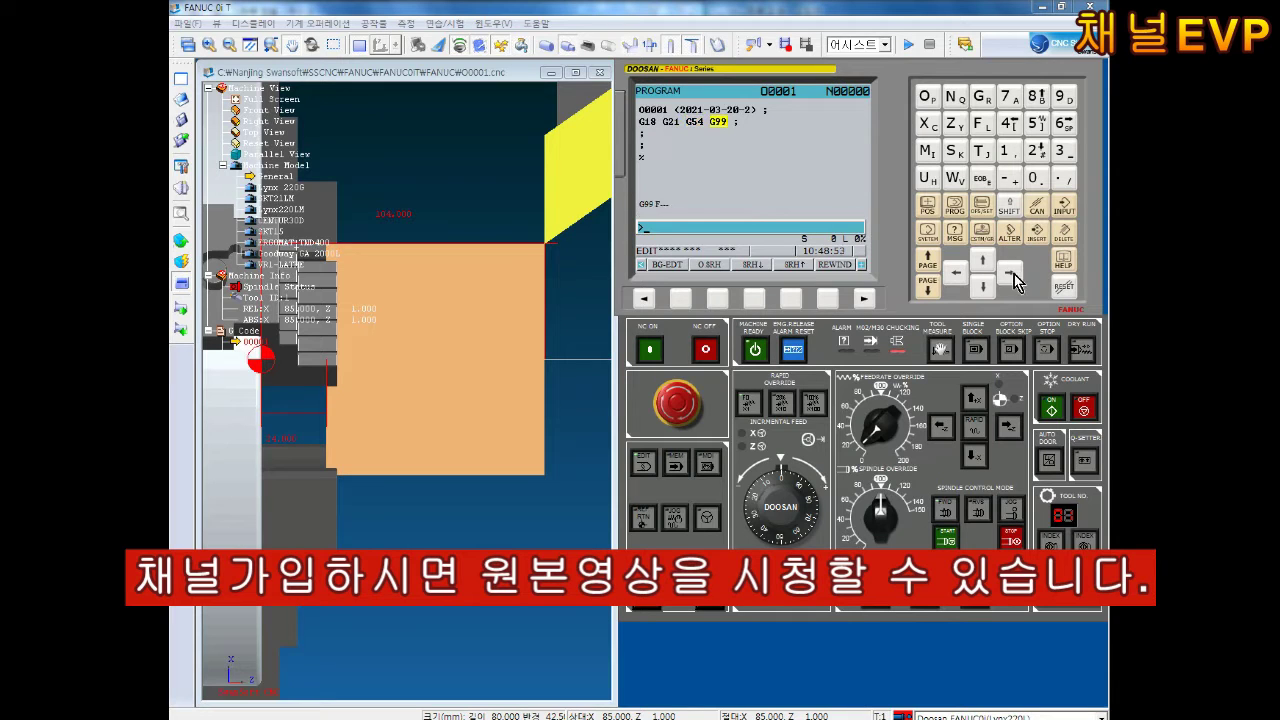
{"action": "left_click", "coordinate": [1006, 156]}
{"action": "left_click", "coordinate": [1038, 232]}
{"action": "key", "text": "Up"}
{"action": "type", "text": "T"}
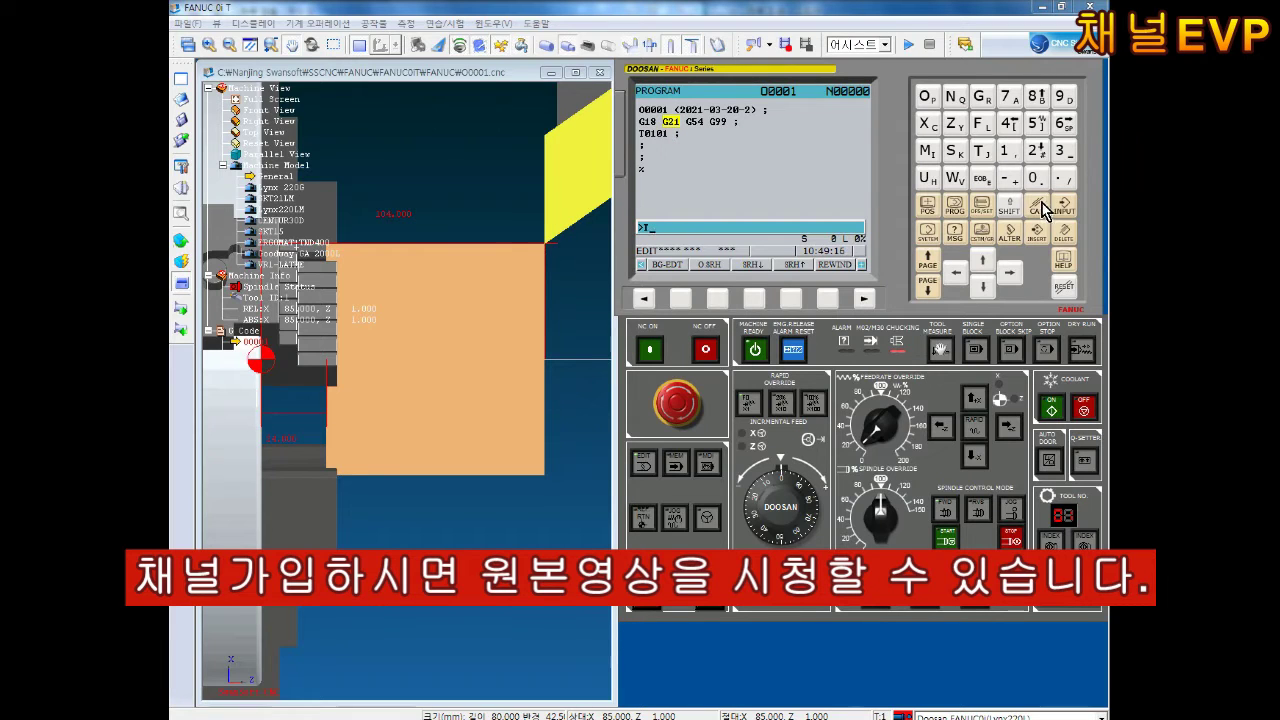
{"action": "type", "text": "0101"}
{"action": "left_click", "coordinate": [982, 180]}
{"action": "left_click", "coordinate": [1036, 232]}
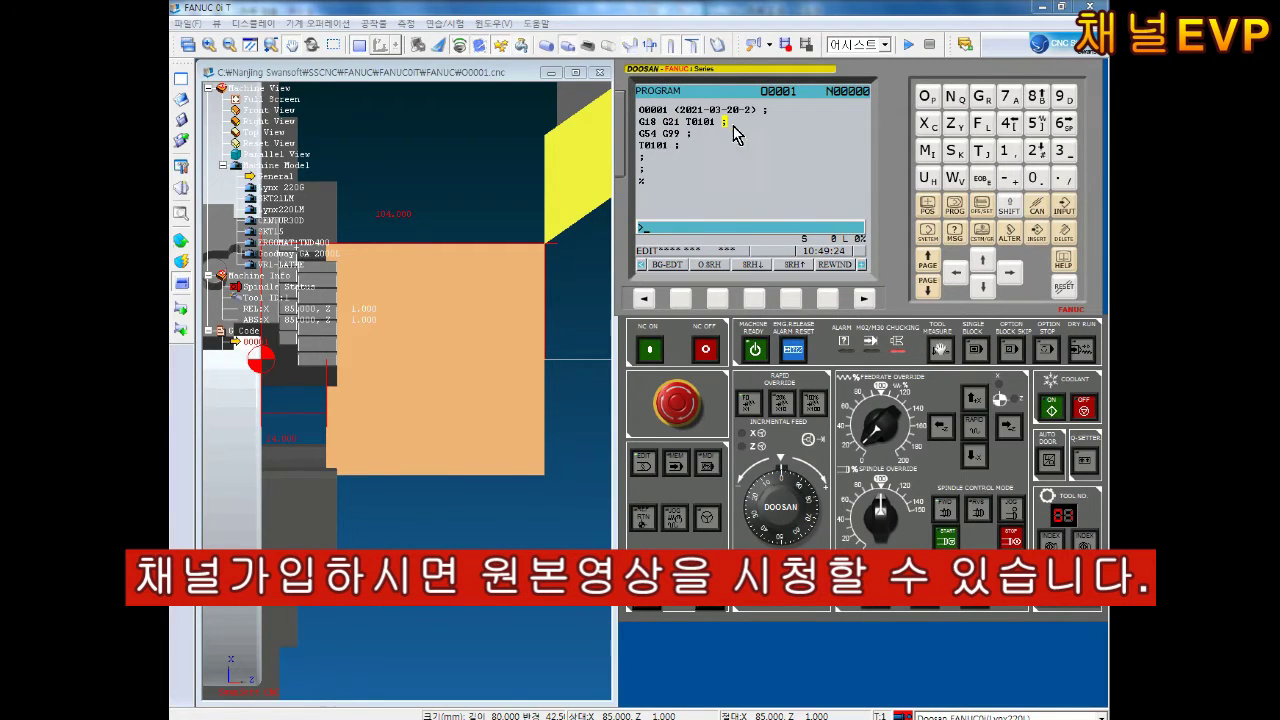
{"action": "left_click", "coordinate": [1036, 232]}
{"action": "left_click", "coordinate": [1036, 232]}
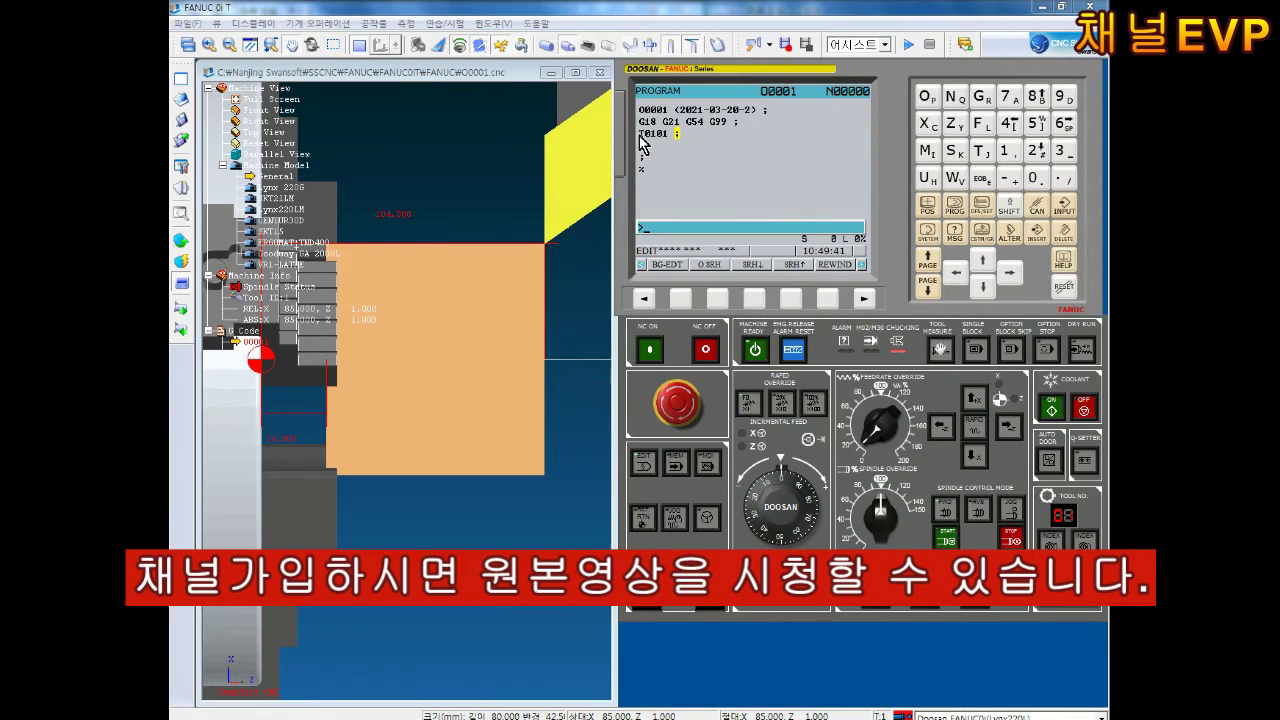
{"action": "left_click", "coordinate": [982, 262]}
Insert the G28 U0. W0., G50 S2000 and G96 S150 M03 blocks
{"action": "type", "text": "G2"}
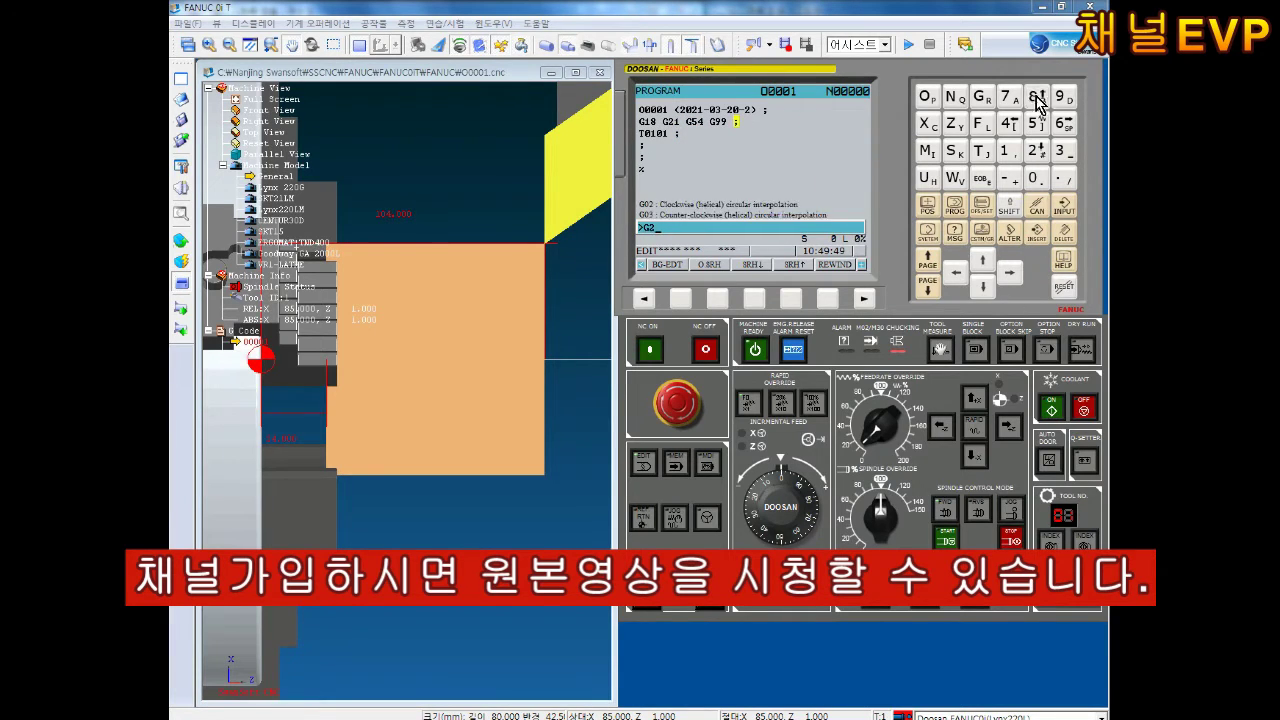
{"action": "type", "text": "8 U0. W0."}
{"action": "left_click", "coordinate": [982, 178]}
{"action": "left_click", "coordinate": [1036, 232]}
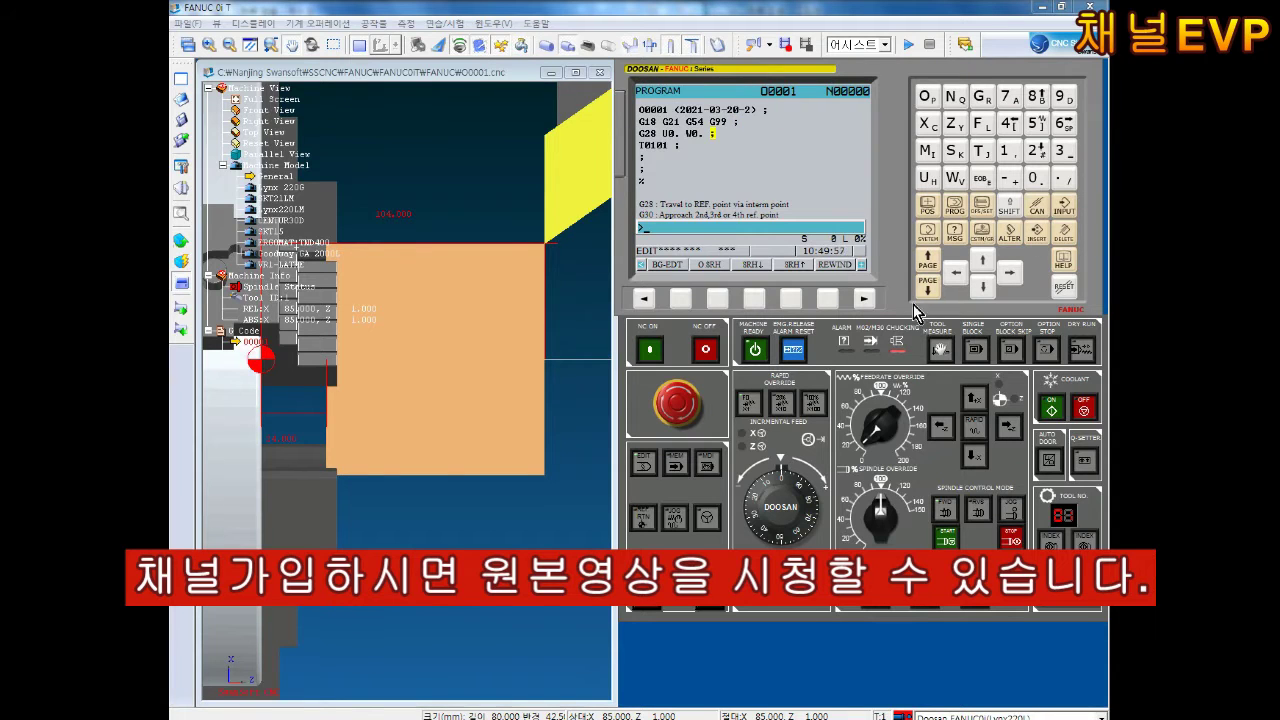
{"action": "type", "text": "G50 S2000"}
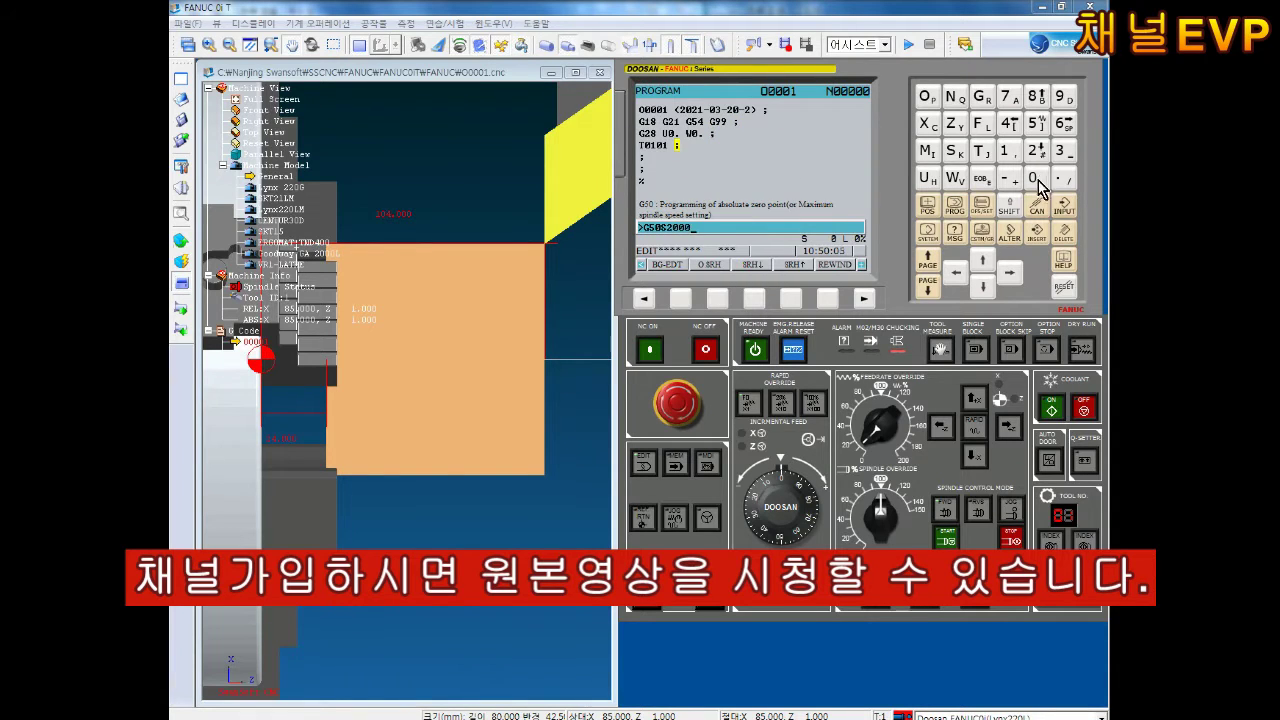
{"action": "key", "text": "Insert"}
{"action": "type", "text": "G96S150M03"}
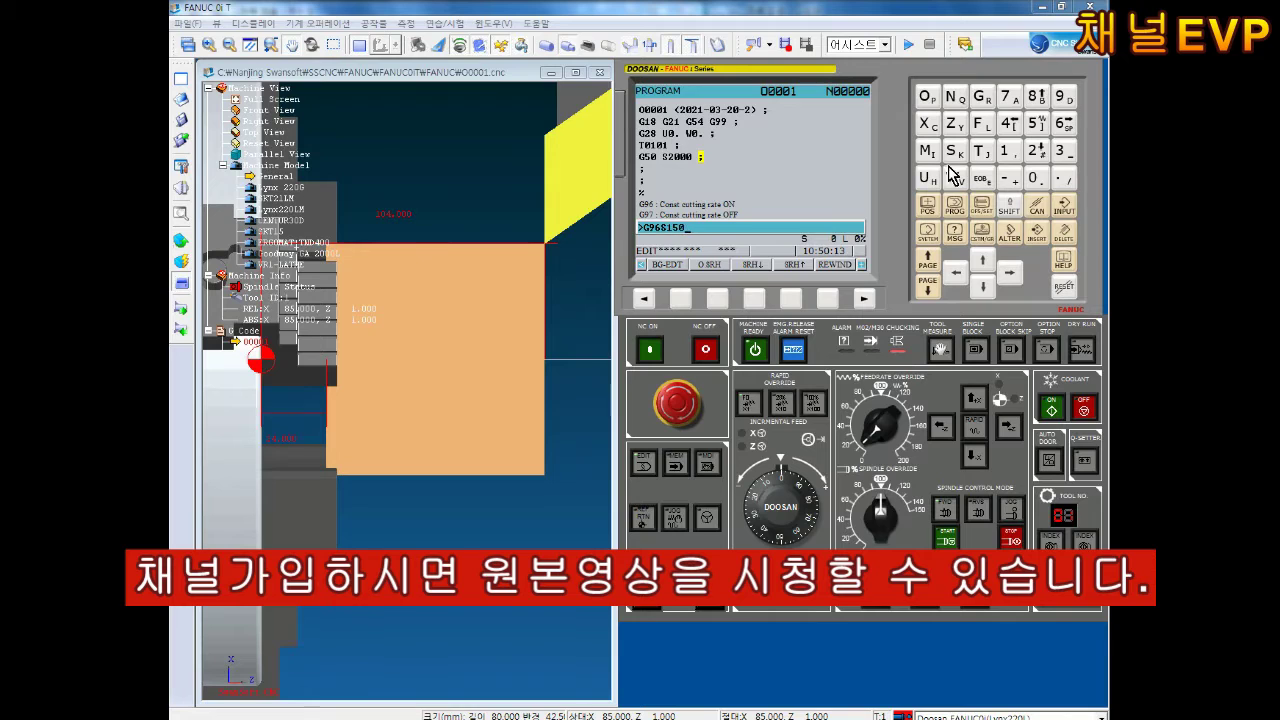
{"action": "left_click", "coordinate": [980, 180]}
{"action": "left_click", "coordinate": [1036, 232]}
Insert the G00 X0. Z2., G01 Z0. F0.2 and G03 X20. Z-2. R2. blocks
{"action": "type", "text": "G00 "}
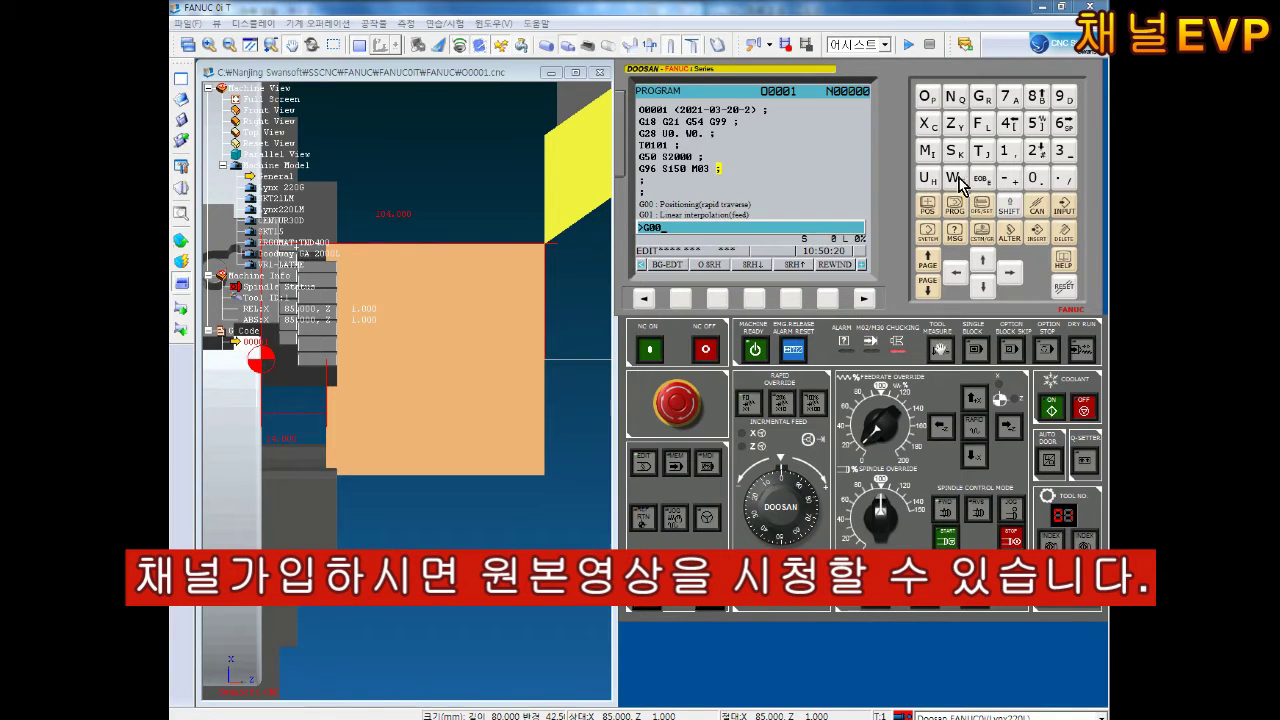
{"action": "type", "text": "X0. Z2. ;"}
{"action": "key", "text": "Insert"}
{"action": "type", "text": "G01 "}
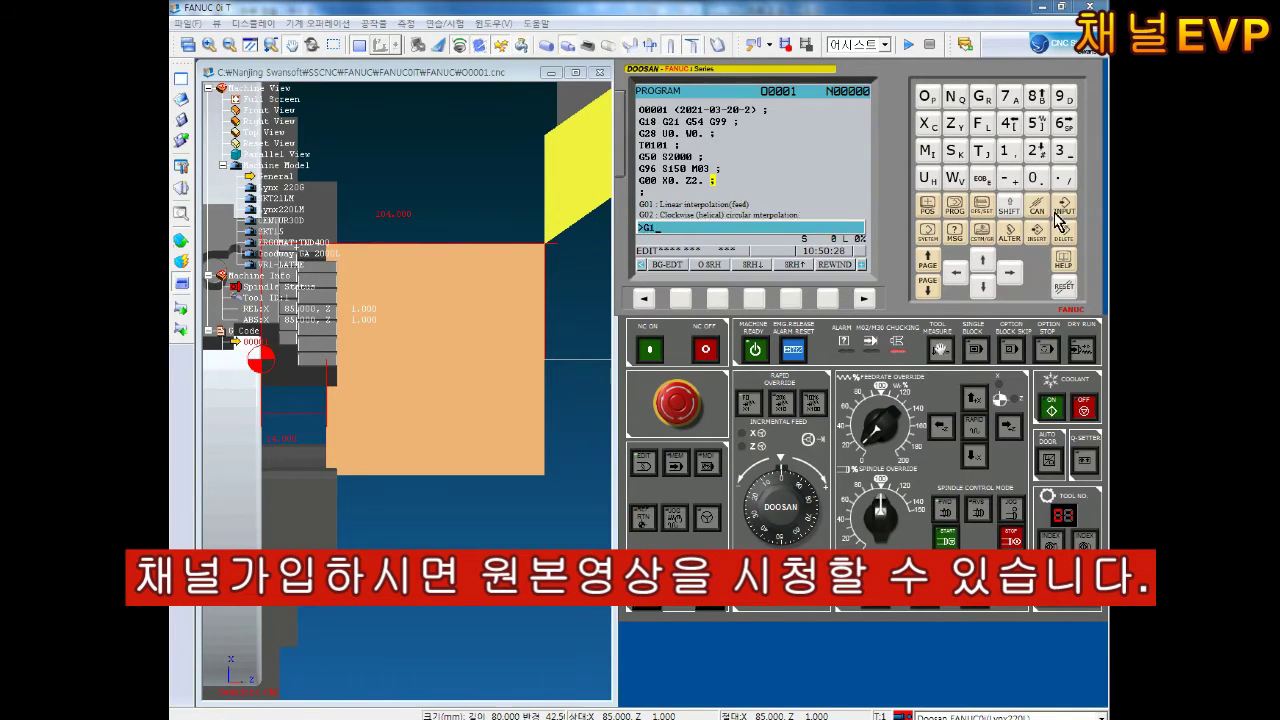
{"action": "type", "text": "Z0. F0.2 ;"}
{"action": "left_click", "coordinate": [1038, 240]}
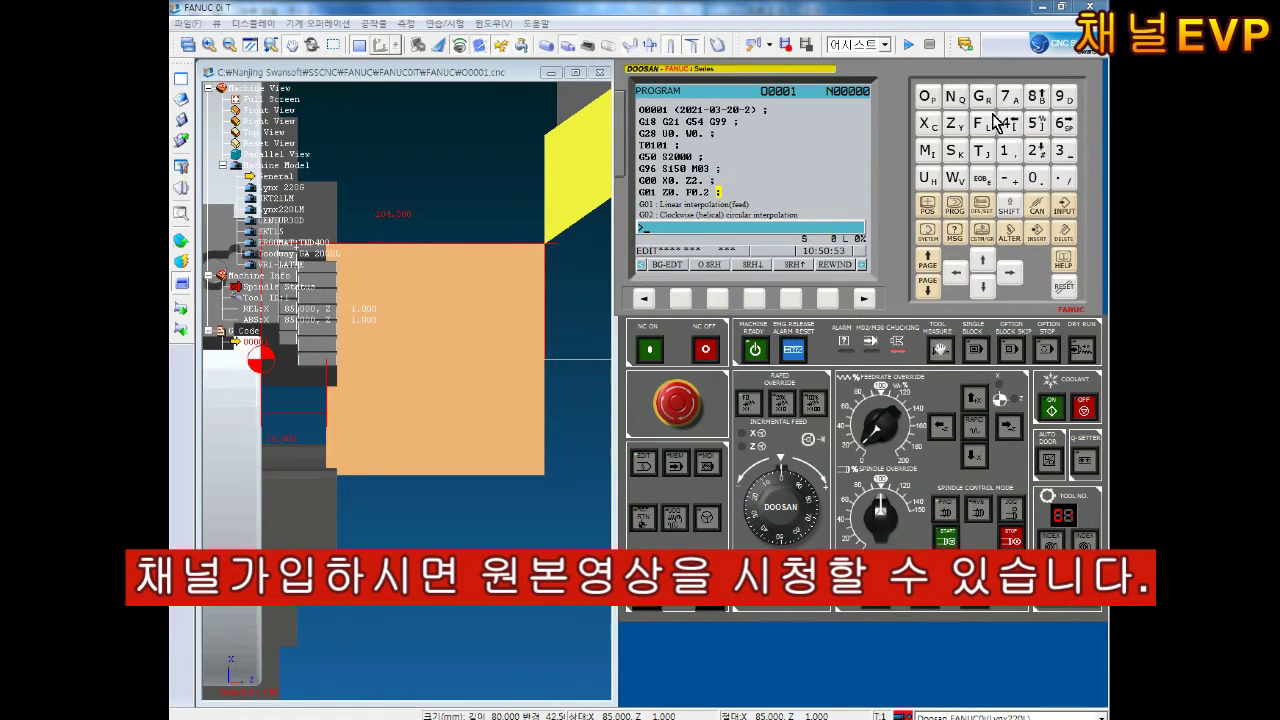
{"action": "type", "text": "G03X20.Z"}
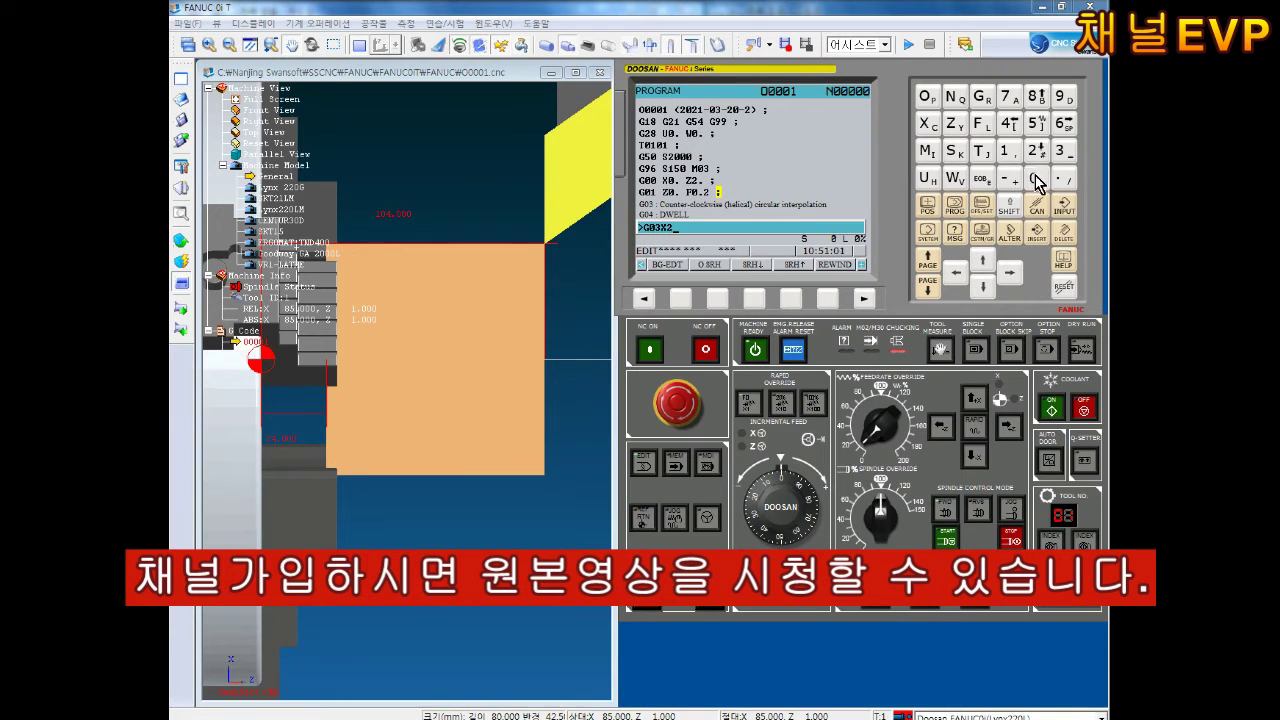
{"action": "left_click", "coordinate": [1010, 180]}
{"action": "left_click", "coordinate": [1036, 150]}
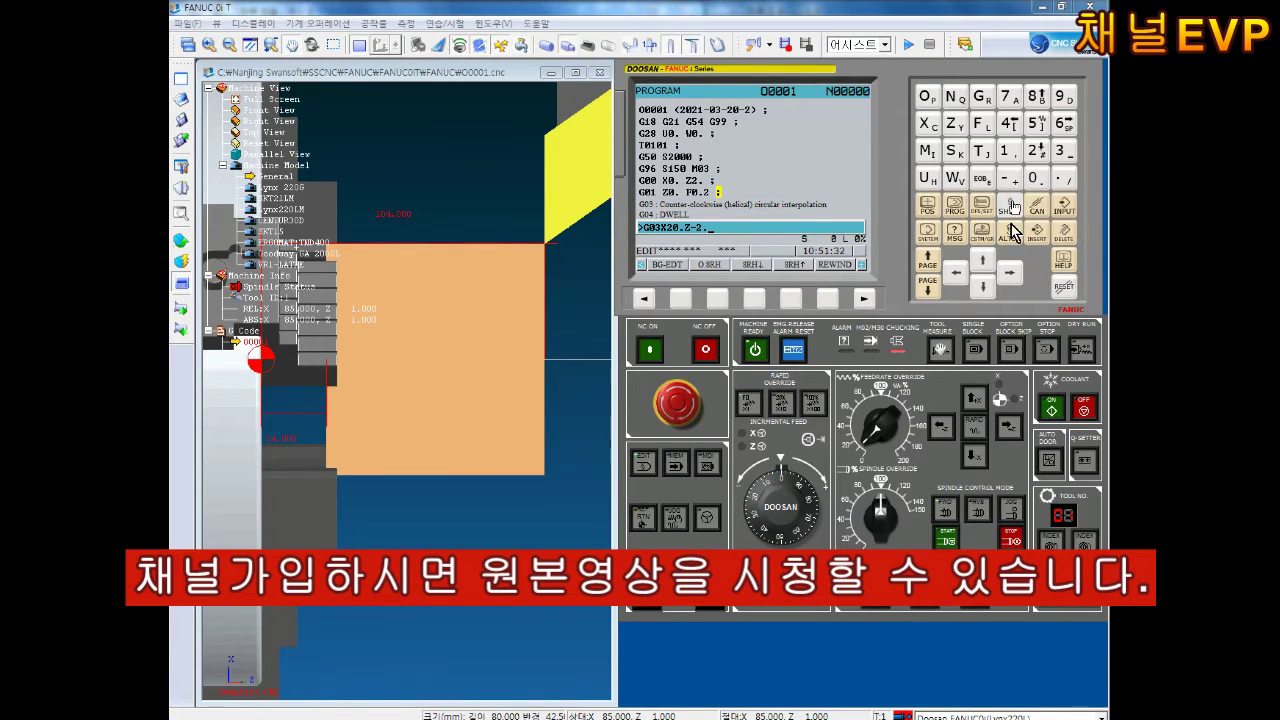
{"action": "type", "text": "R2.;"}
{"action": "left_click", "coordinate": [1034, 236]}
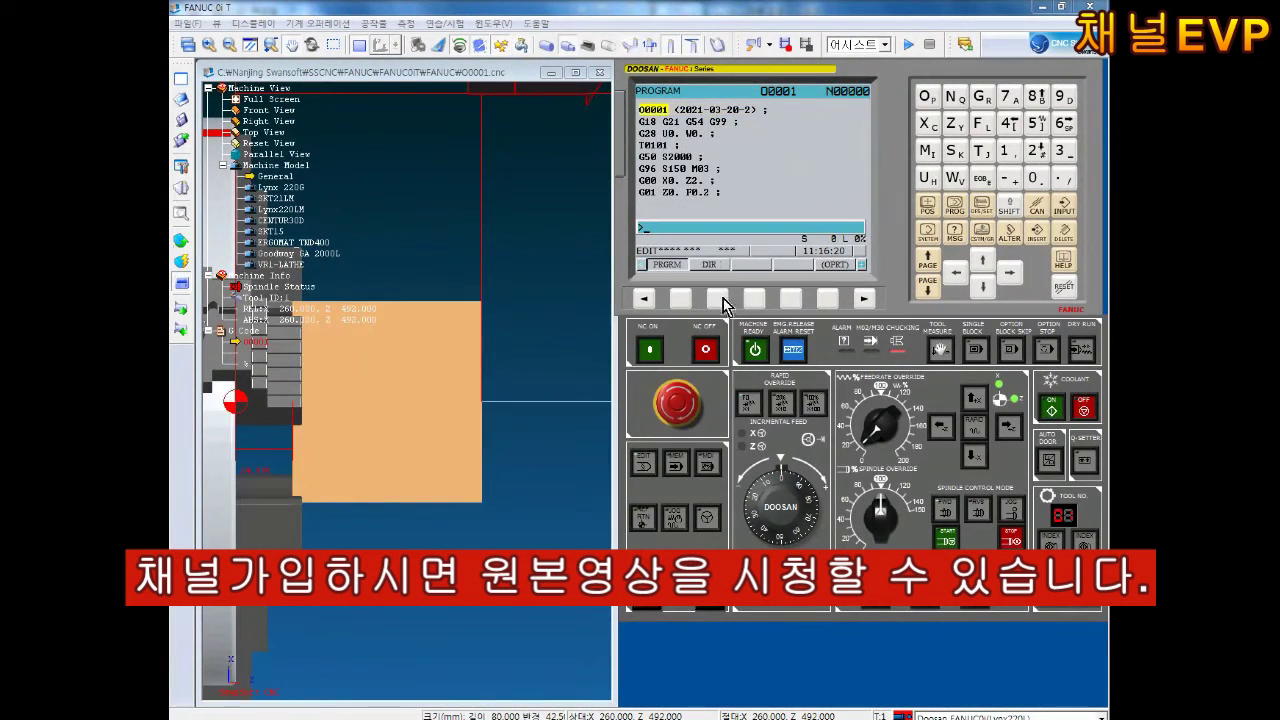
Call up program O0002 from the program directory and answer the save prompt
{"action": "left_click", "coordinate": [717, 298]}
{"action": "type", "text": "O0002"}
{"action": "left_click", "coordinate": [983, 286]}
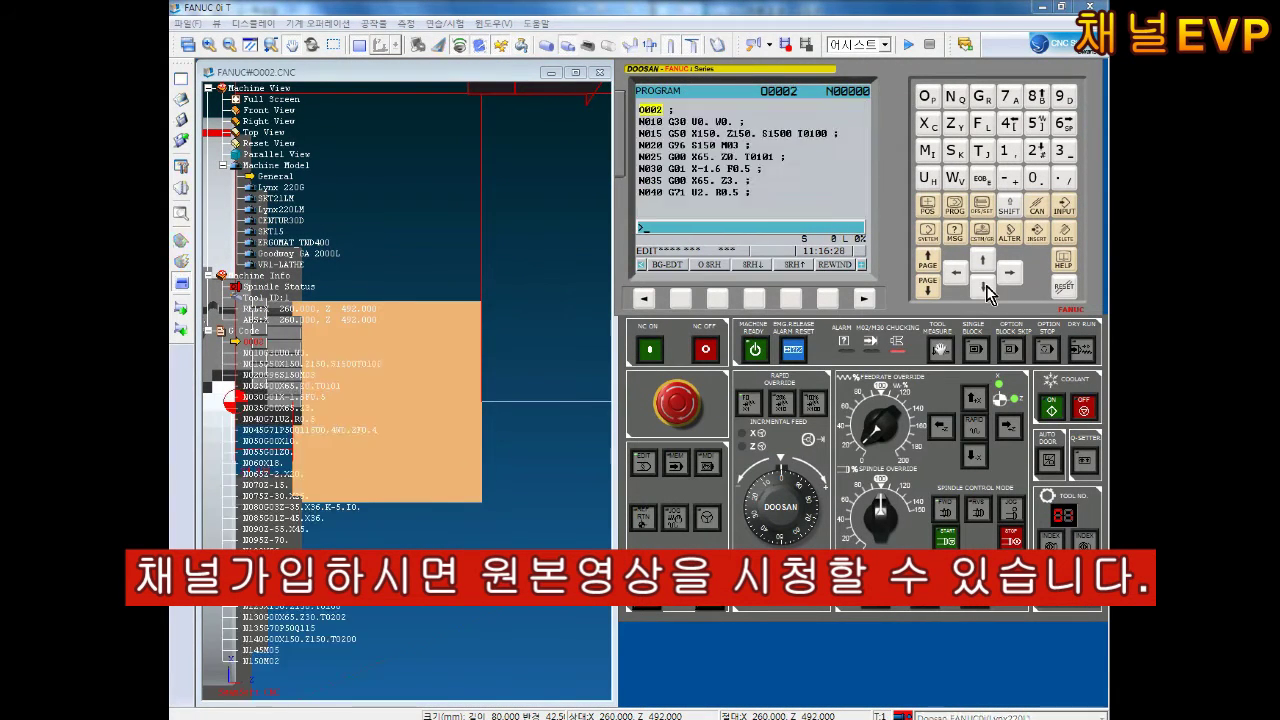
{"action": "left_click", "coordinate": [757, 400]}
Open 2021-03-20-2.txt, dismiss the error, and run it in MEM mode with Cycle Start
{"action": "left_click", "coordinate": [471, 246]}
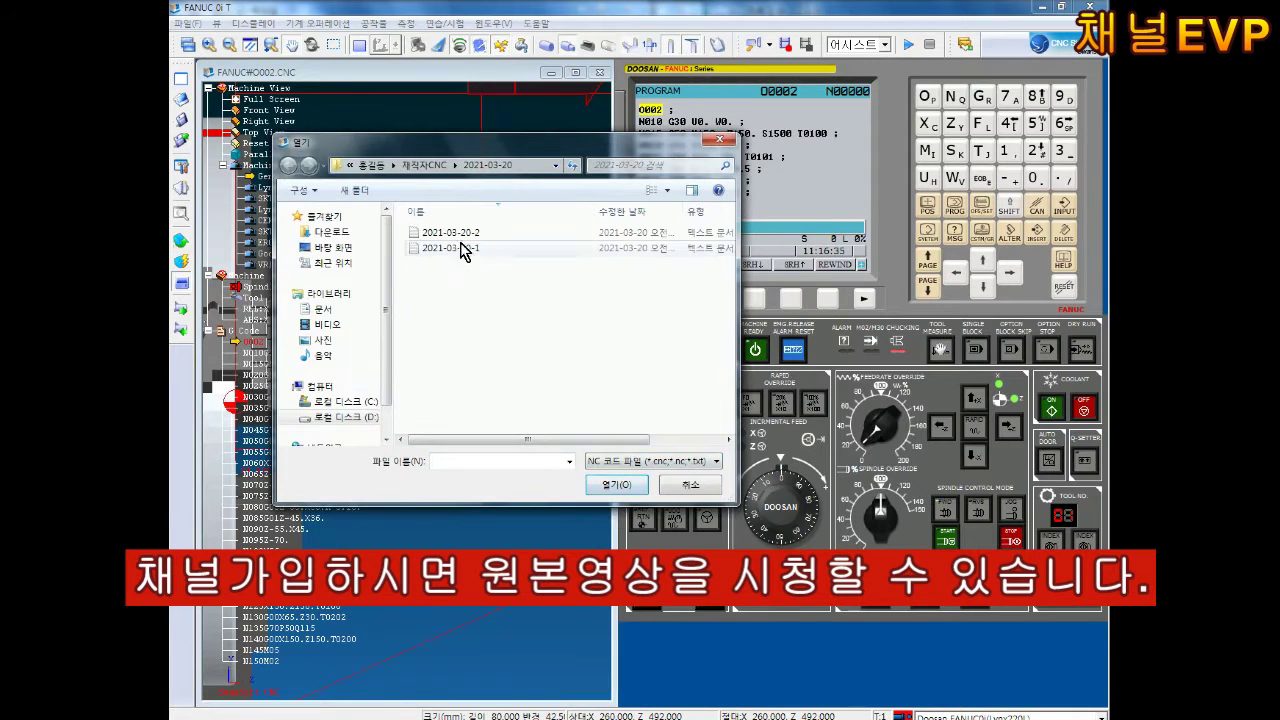
{"action": "left_click", "coordinate": [691, 486]}
{"action": "left_click", "coordinate": [703, 420]}
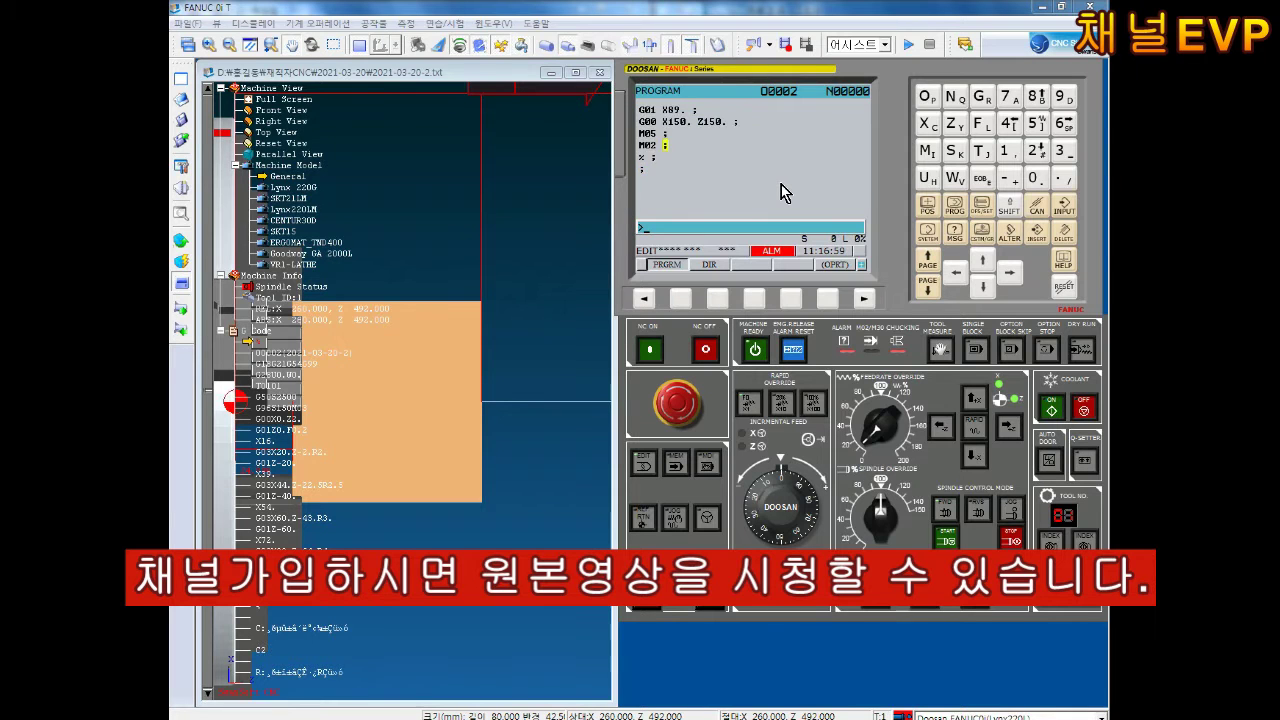
{"action": "left_click", "coordinate": [676, 462]}
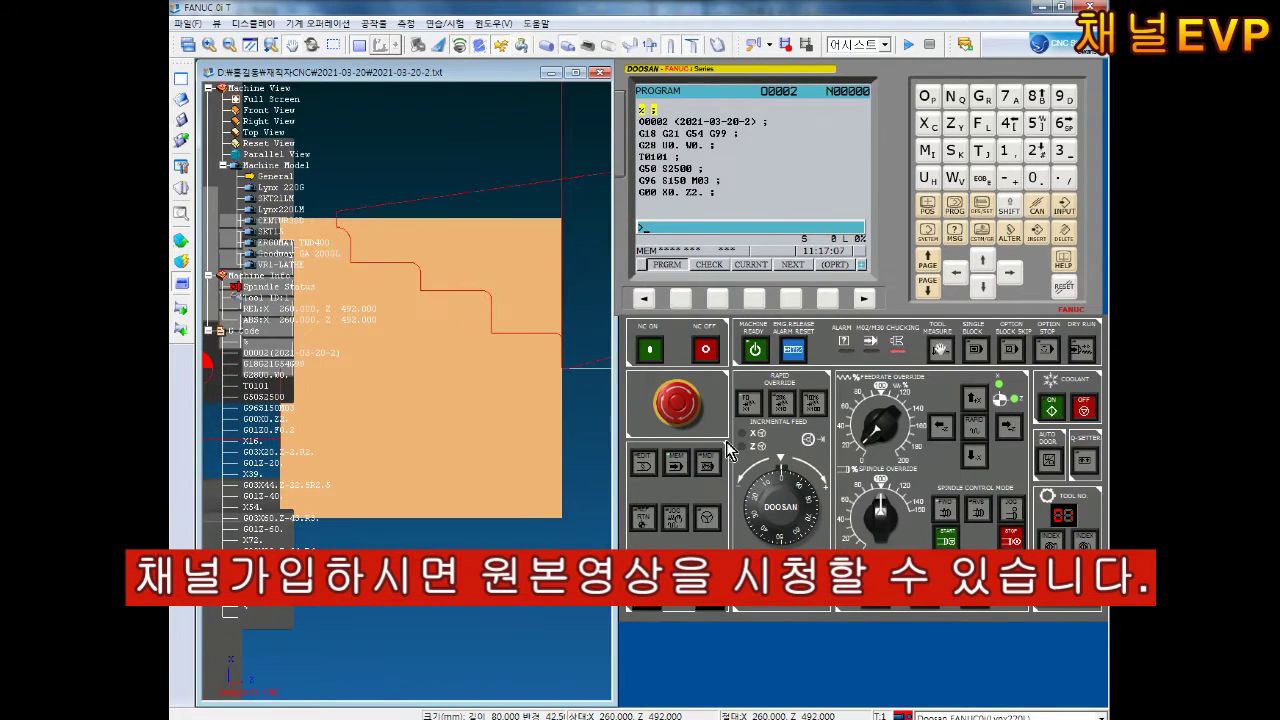
{"action": "left_click", "coordinate": [717, 606]}
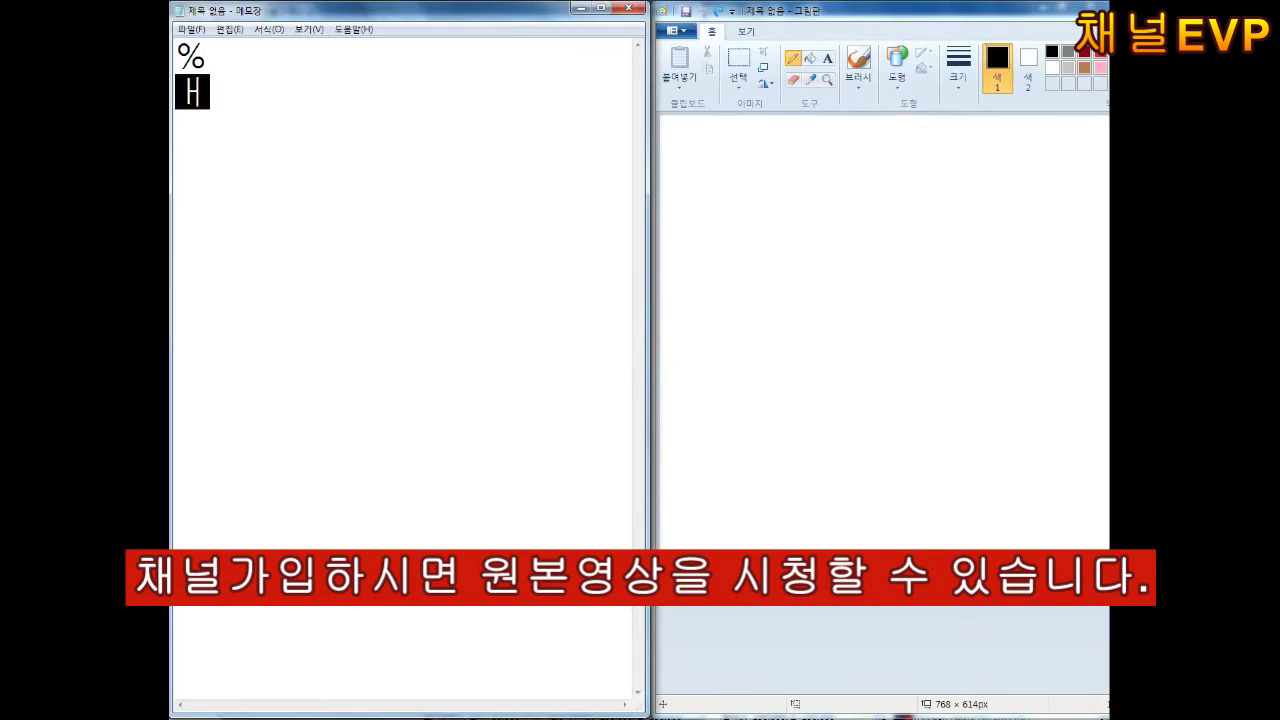
{"action": "type", "text": "O0003("}
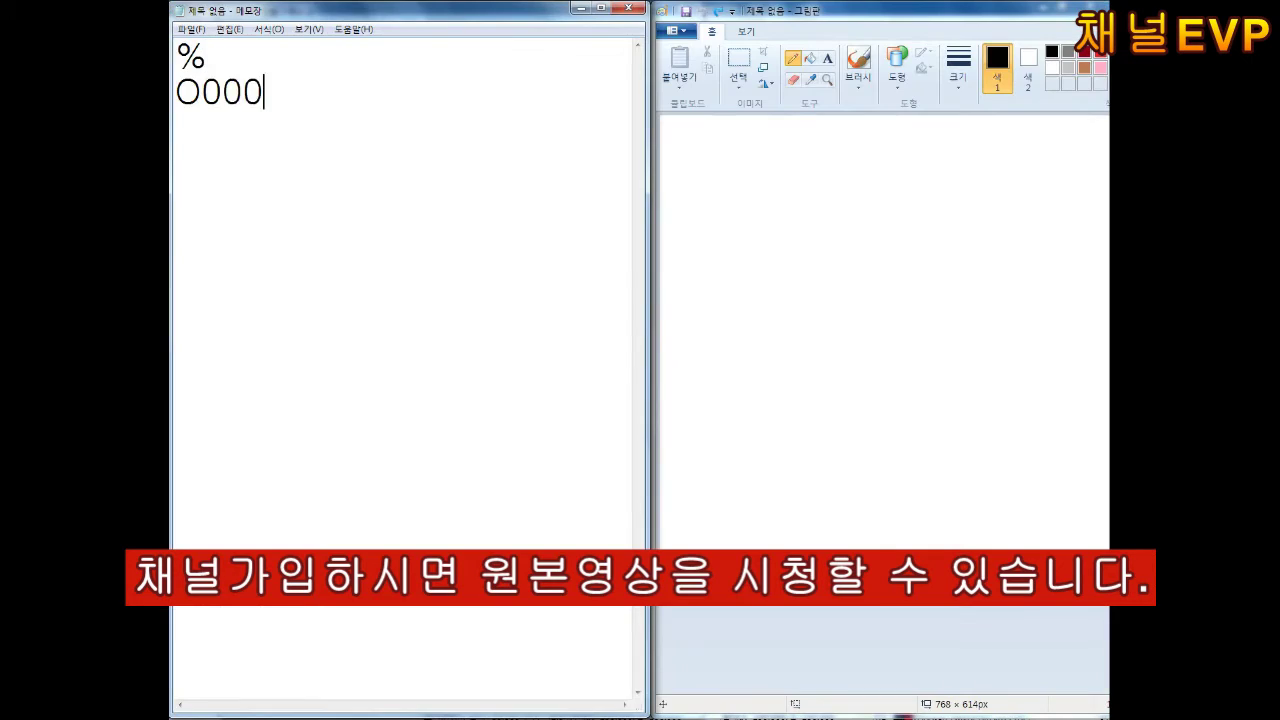
{"action": "type", "text": "2021-03-20-3)"}
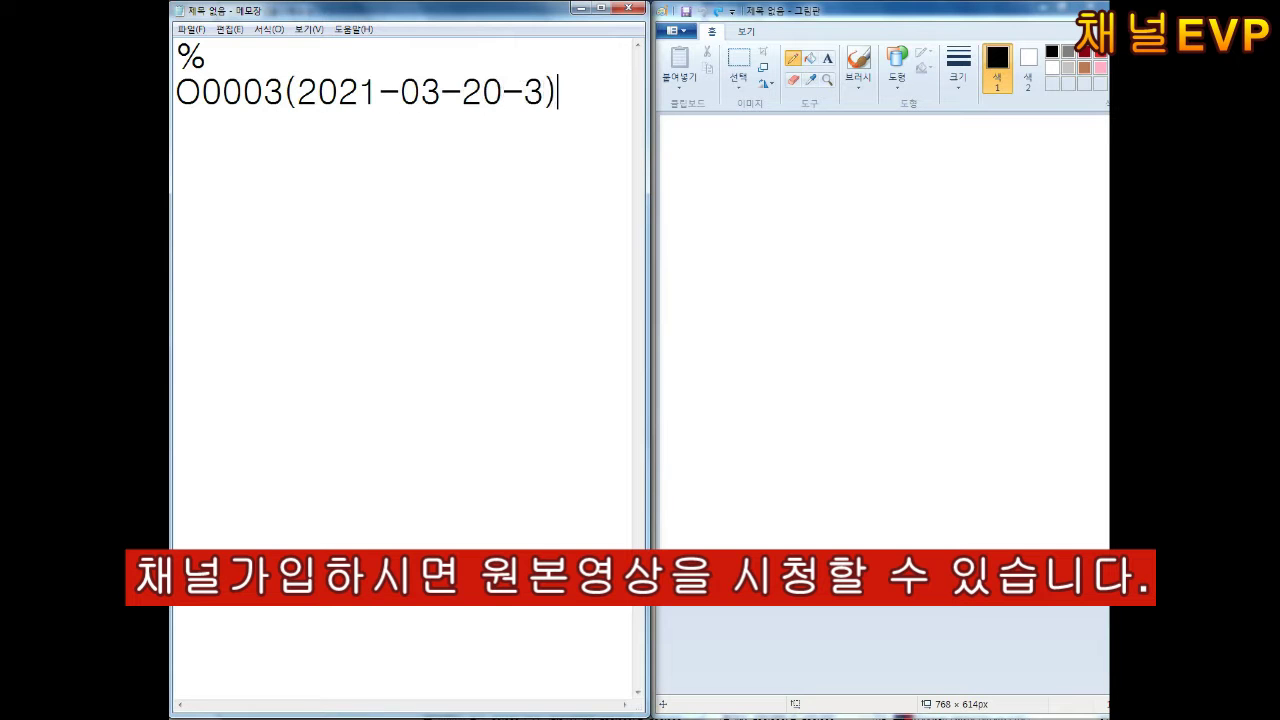
{"action": "type", "text": ";"}
{"action": "key", "text": "Return"}
{"action": "type", "text": "G18 G21 G54 G99;"}
{"action": "key", "text": "Return"}
{"action": "type", "text": "G28 U0. W0."}
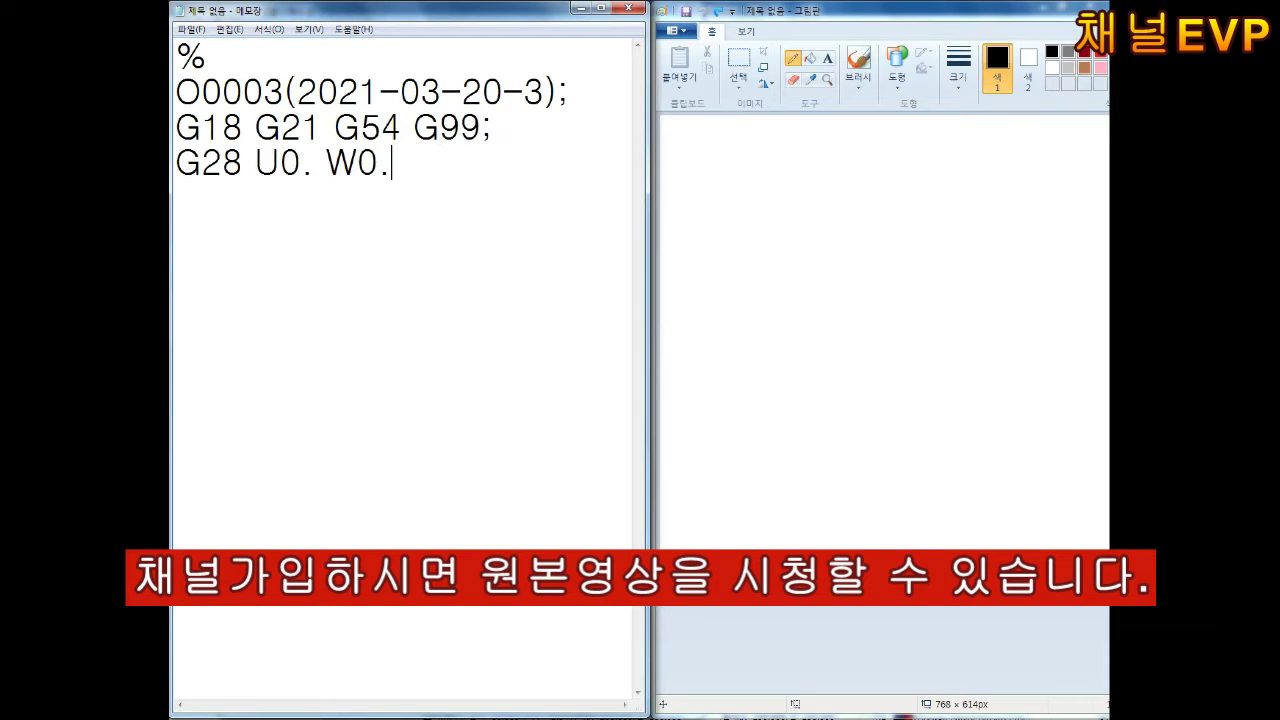
{"action": "type", "text": "; T0101"}
{"action": "type", "text": "; G50 S200"}
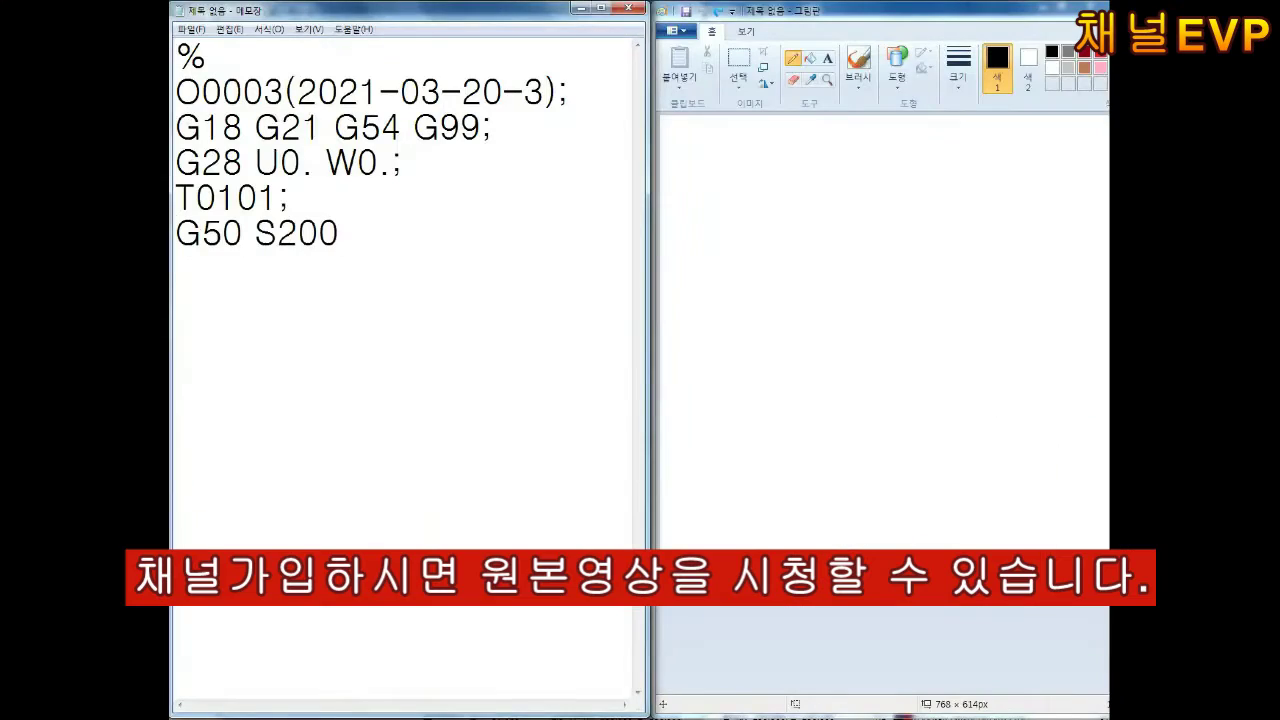
{"action": "type", "text": "0; G96 S150 M03;"}
{"action": "key", "text": "Return"}
{"action": "type", "text": "G00 X0. Z2.;"}
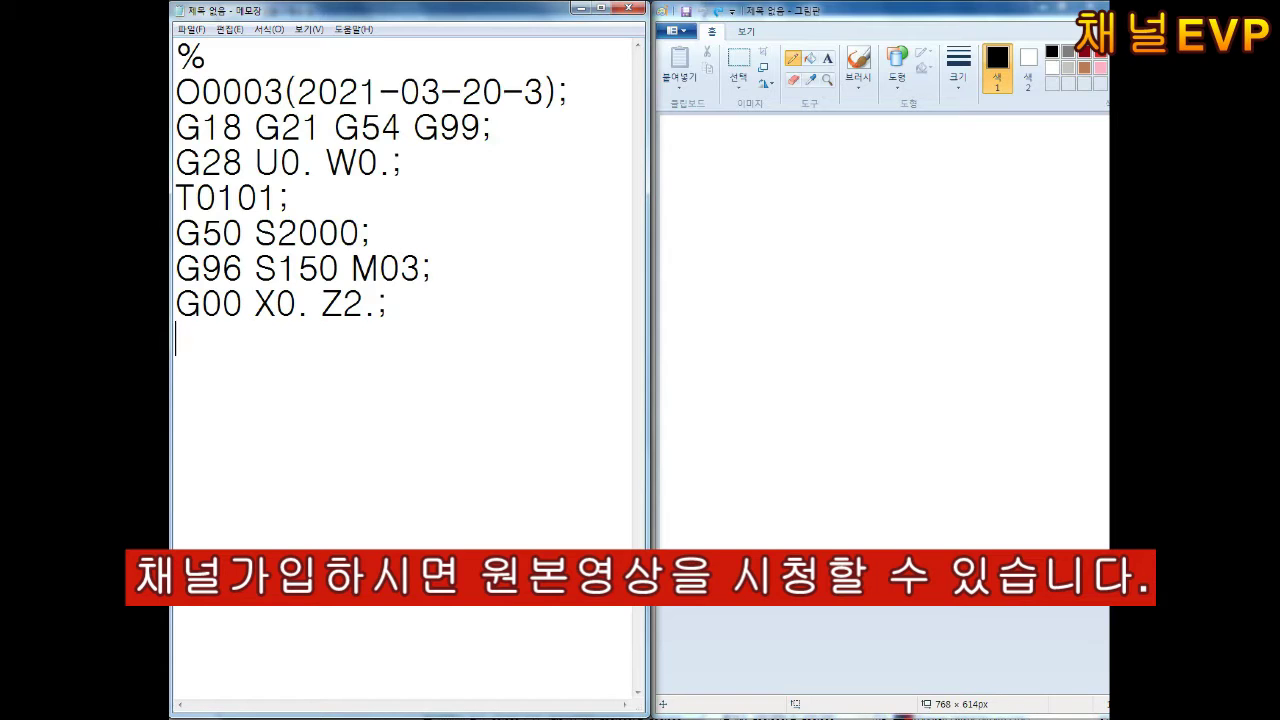
Type G01 Z0. F0.2, X15 and G03 X17. Z-1. R, sketching the facing line and counterclockwise arrow
{"action": "left_click", "coordinate": [743, 277]}
{"action": "key", "text": "Return"}
{"action": "type", "text": "G"}
{"action": "type", "text": "01 Z0. F0.2;"}
{"action": "key", "text": "Return"}
{"action": "type", "text": "X"}
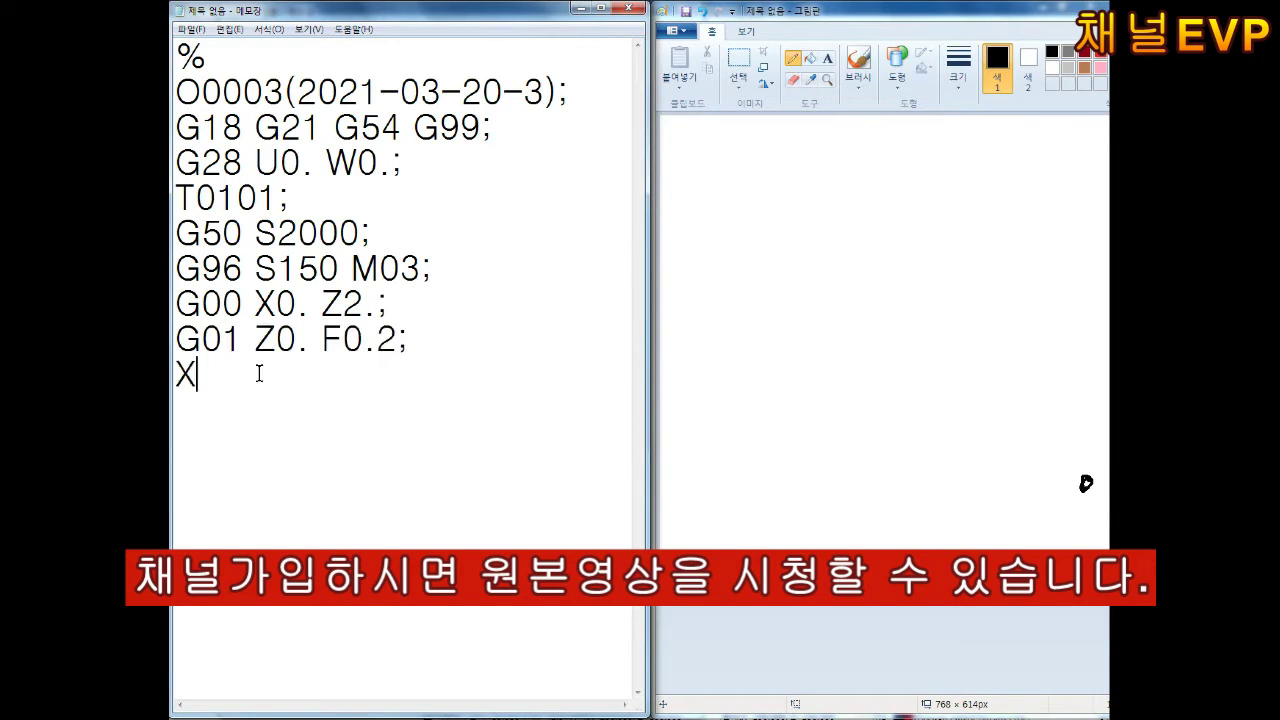
{"action": "type", "text": "15.;"}
{"action": "left_click_drag", "start_coordinate": [1087, 483], "coordinate": [1080, 437]}
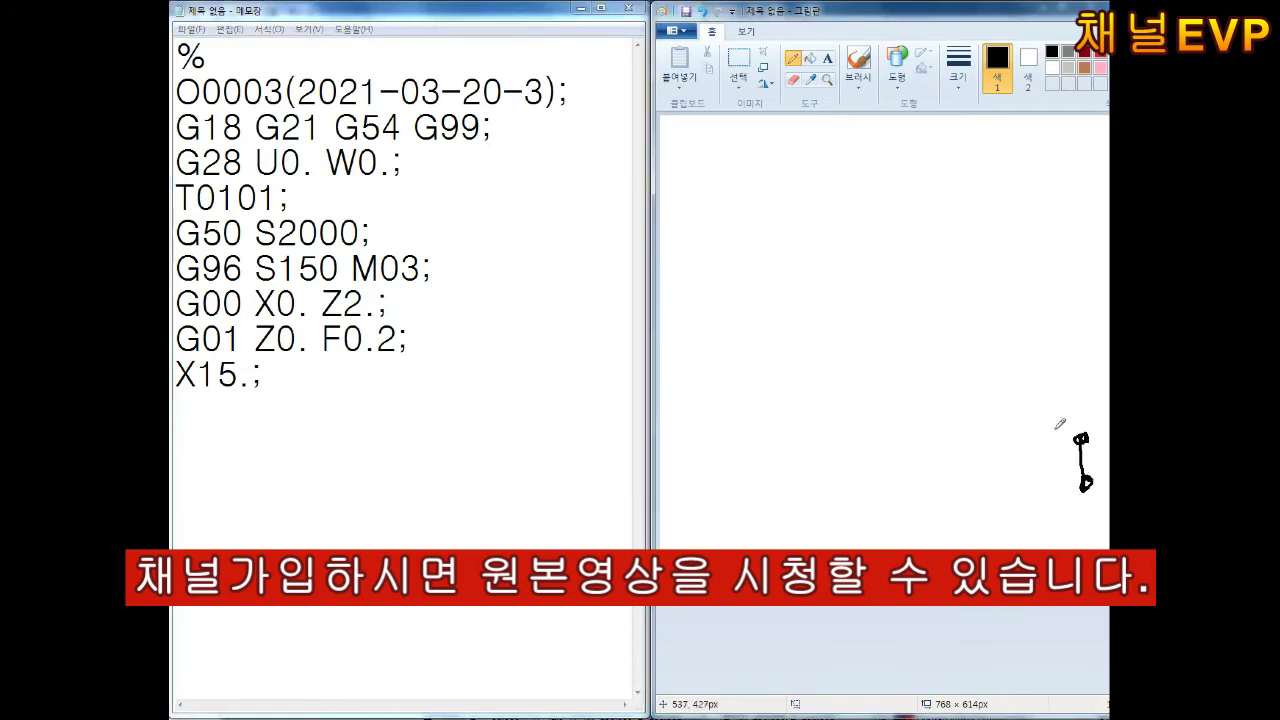
{"action": "mouse_move", "coordinate": [1052, 200]}
{"action": "left_mouse_down"}
{"action": "mouse_move", "coordinate": [970, 150]}
{"action": "mouse_move", "coordinate": [985, 162]}
{"action": "left_mouse_up"}
{"action": "key", "text": "alt+Tab"}
{"action": "key", "text": "Return"}
{"action": "type", "text": "G0"}
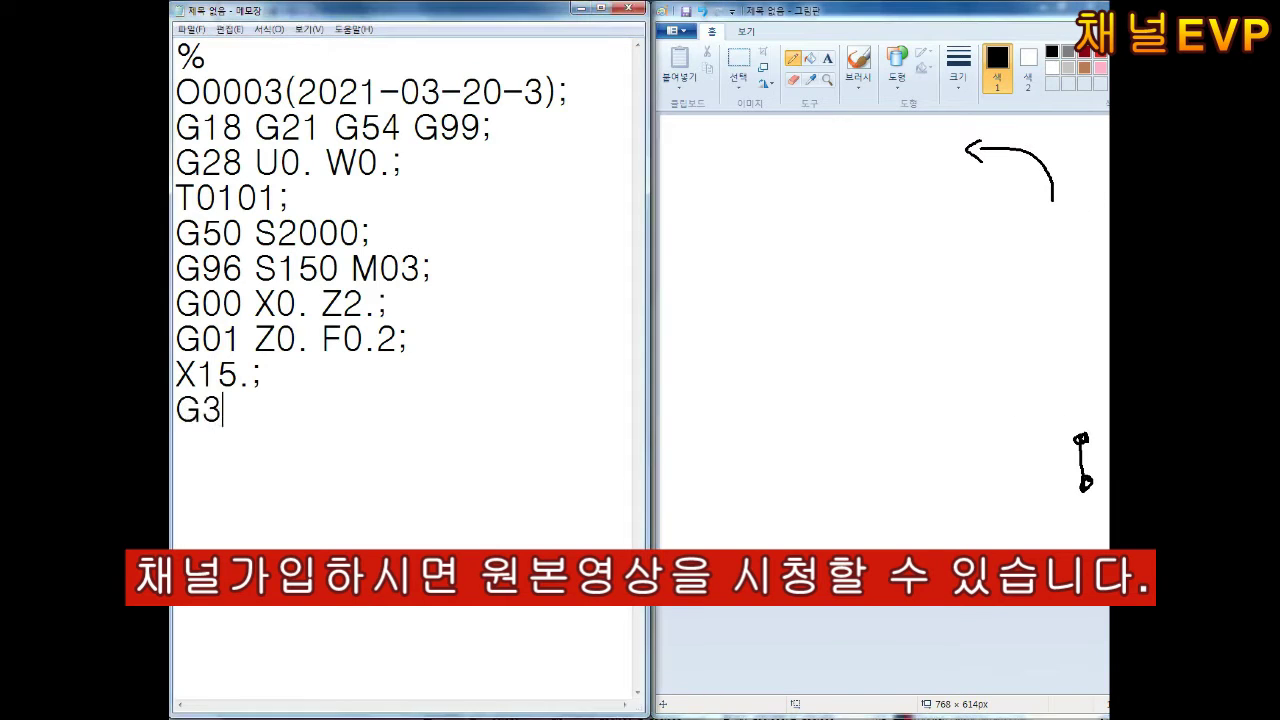
{"action": "type", "text": "3 X17. Z-1. R1.;"}
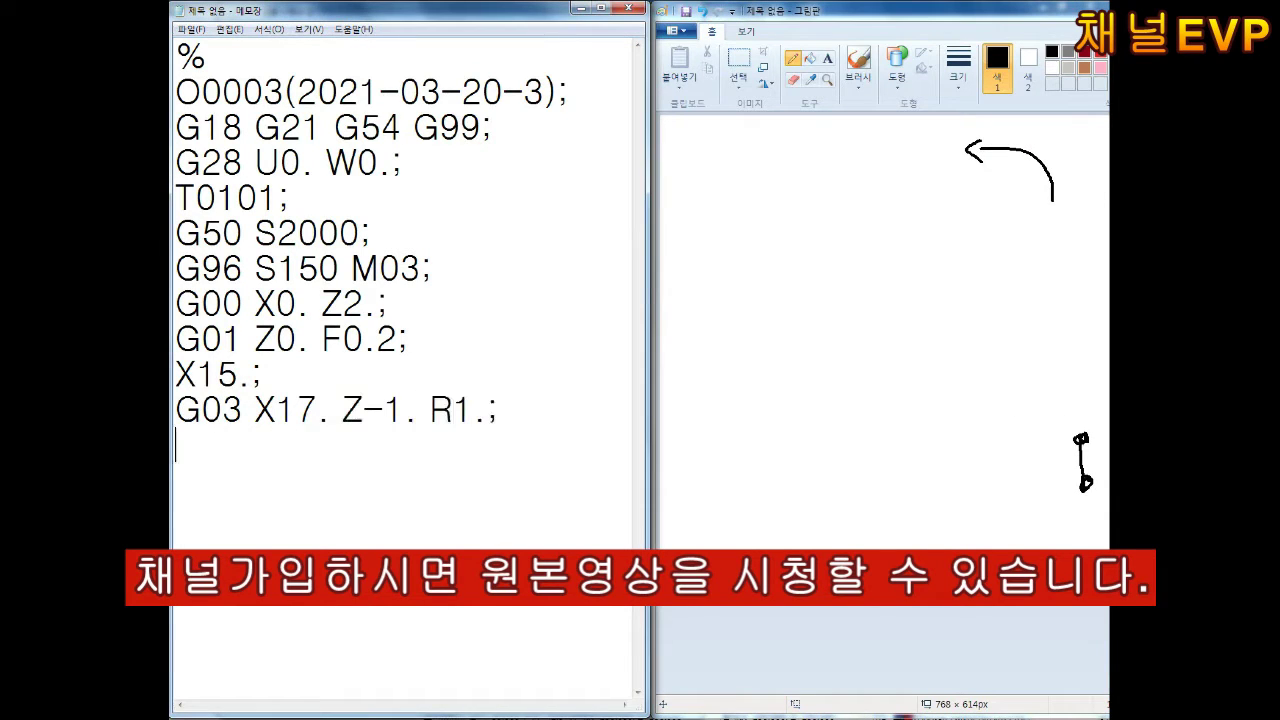
Add the G01 Z- and G02 X21. Z-19. R2 blocks, sketching the corner arc and clockwise arrow
{"action": "key", "text": "alt+Tab"}
{"action": "mouse_move", "coordinate": [1080, 437]}
{"action": "left_mouse_down"}
{"action": "mouse_move", "coordinate": [1048, 410]}
{"action": "mouse_move", "coordinate": [985, 411]}
{"action": "left_mouse_up"}
{"action": "key", "text": "alt+Tab"}
{"action": "type", "text": "G01 Z-"}
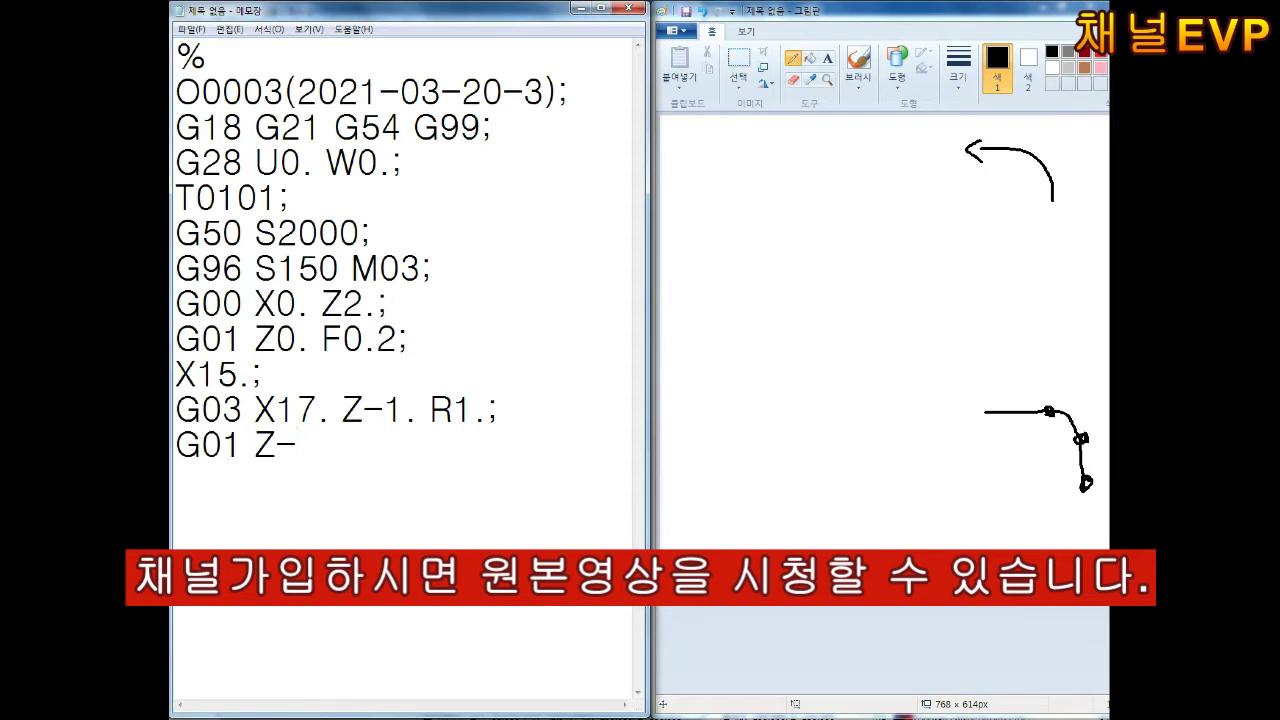
{"action": "key", "text": "alt+Tab"}
{"action": "left_click_drag", "start_coordinate": [984, 406], "coordinate": [988, 414]}
{"action": "mouse_move", "coordinate": [1038, 244]}
{"action": "left_mouse_down"}
{"action": "mouse_move", "coordinate": [975, 195]}
{"action": "mouse_move", "coordinate": [1006, 201]}
{"action": "left_mouse_up"}
{"action": "key", "text": "alt+Tab"}
{"action": "type", "text": "G02 X"}
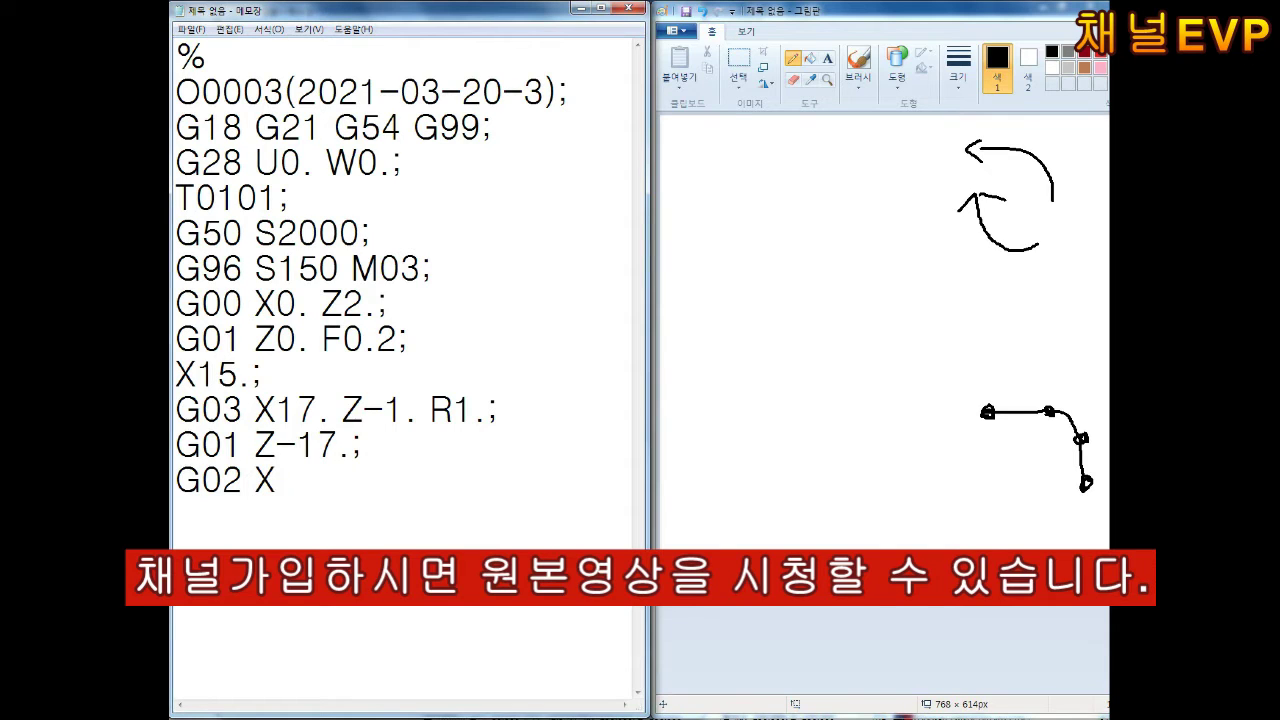
{"action": "type", "text": "21. Z-"}
{"action": "type", "text": "19. R2.;"}
Sketch the next profile arc and a handwritten note in Paint, undoing two stray strokes
{"action": "left_click_drag", "start_coordinate": [987, 410], "coordinate": [967, 316]}
{"action": "left_click", "coordinate": [216, 516]}
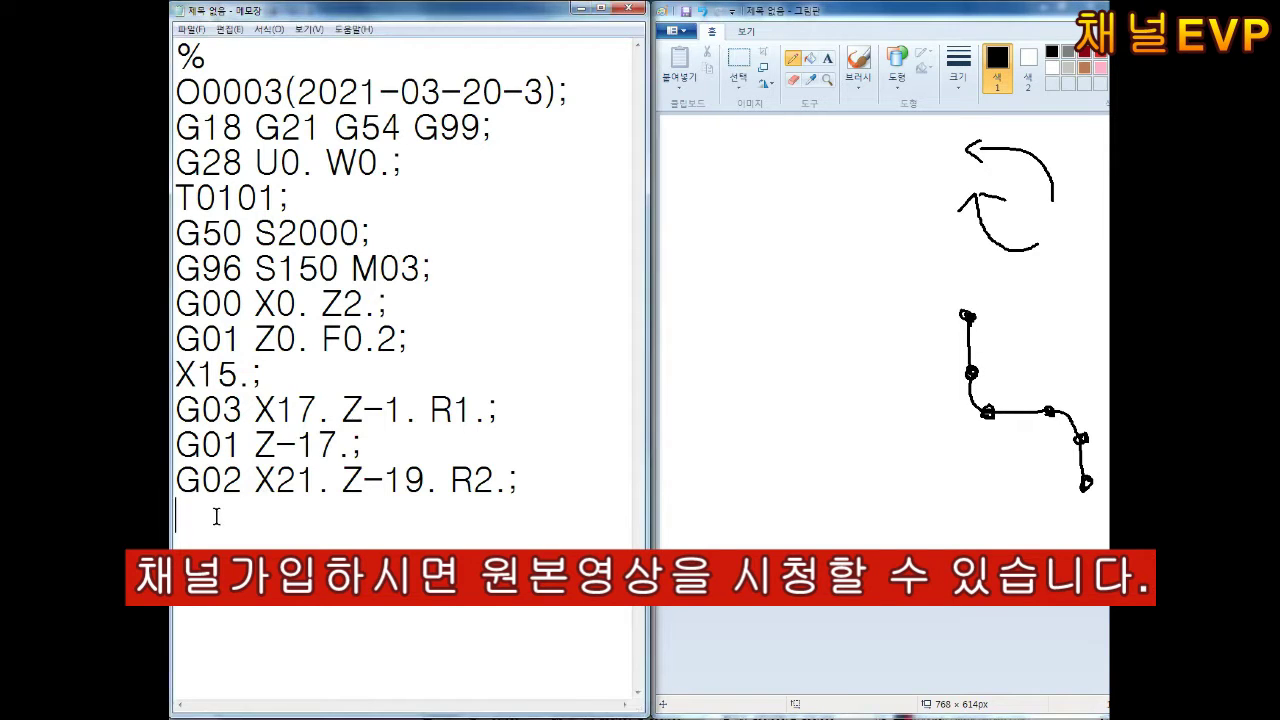
{"action": "left_click_drag", "start_coordinate": [928, 143], "coordinate": [948, 175]}
{"action": "mouse_move", "coordinate": [933, 150]}
{"action": "left_mouse_down"}
{"action": "mouse_move", "coordinate": [935, 205]}
{"action": "mouse_move", "coordinate": [1000, 178]}
{"action": "left_mouse_up"}
{"action": "left_click_drag", "start_coordinate": [1005, 140], "coordinate": [1038, 198]}
{"action": "left_click_drag", "start_coordinate": [1050, 114], "coordinate": [1067, 229]}
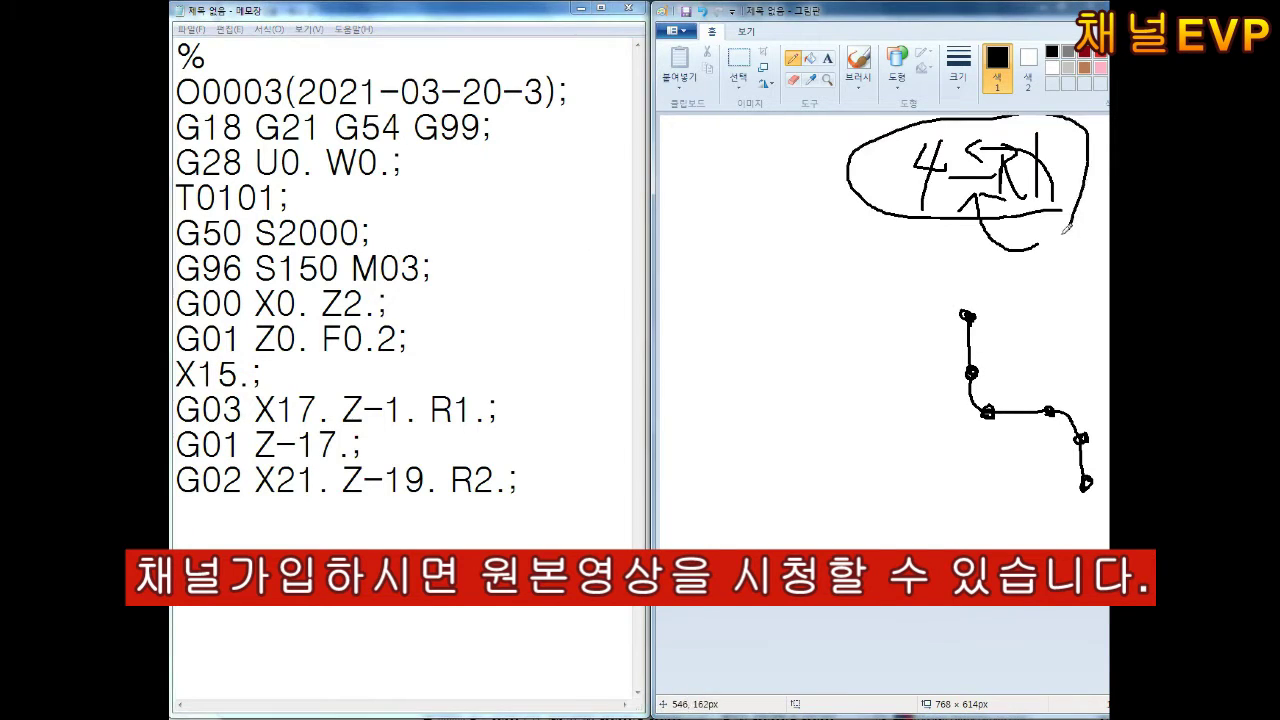
{"action": "key", "text": "ctrl+z"}
{"action": "key", "text": "ctrl+z"}
{"action": "key", "text": "ctrl+z"}
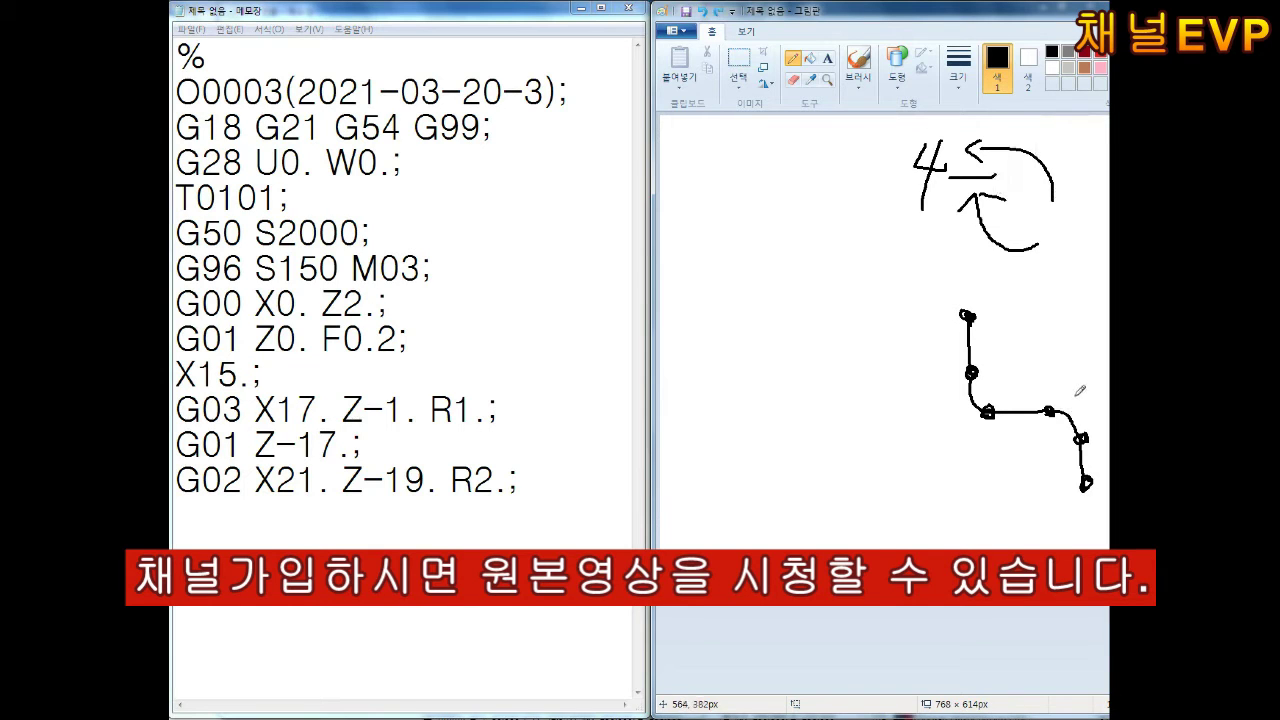
{"action": "key", "text": "ctrl+z"}
{"action": "key", "text": "ctrl+z"}
{"action": "key", "text": "ctrl+z"}
Type G01 X32. and begin the G03 X34. Z-20. R1. block, sketching the next corner and profile line
{"action": "left_click", "coordinate": [250, 526]}
{"action": "type", "text": "G01 X"}
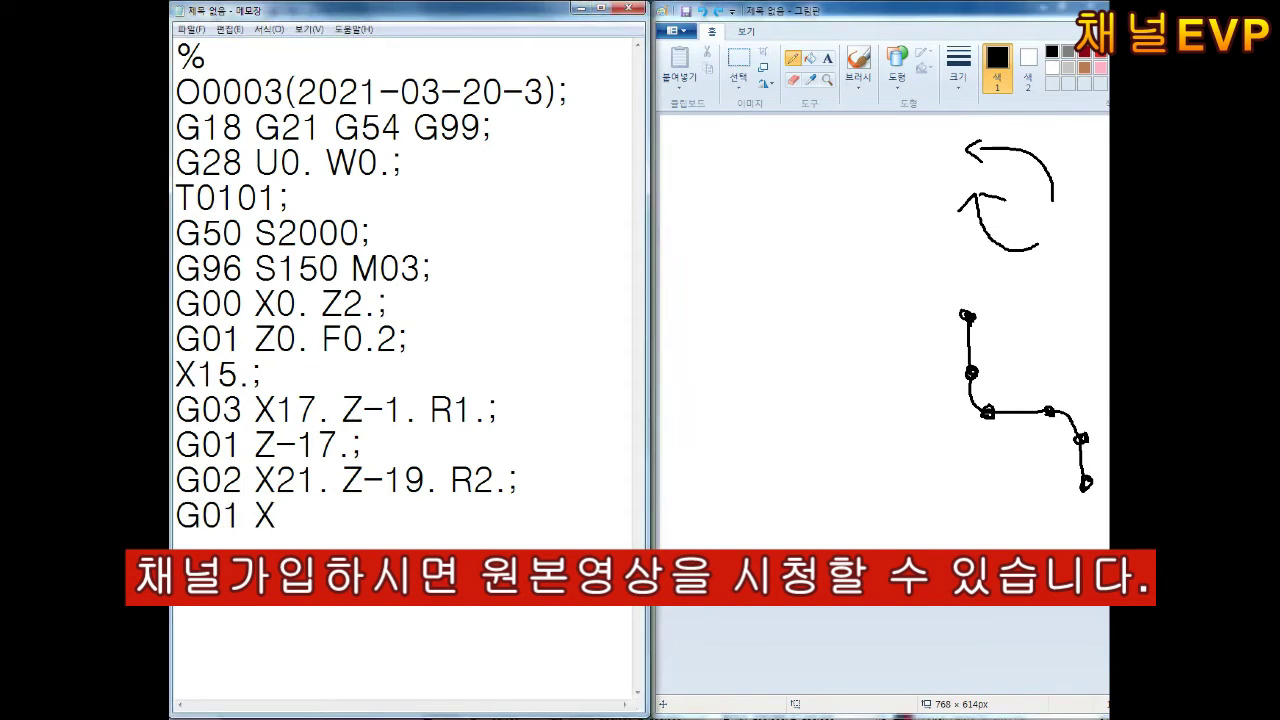
{"action": "type", "text": "32.;"}
{"action": "left_click_drag", "start_coordinate": [978, 312], "coordinate": [950, 294]}
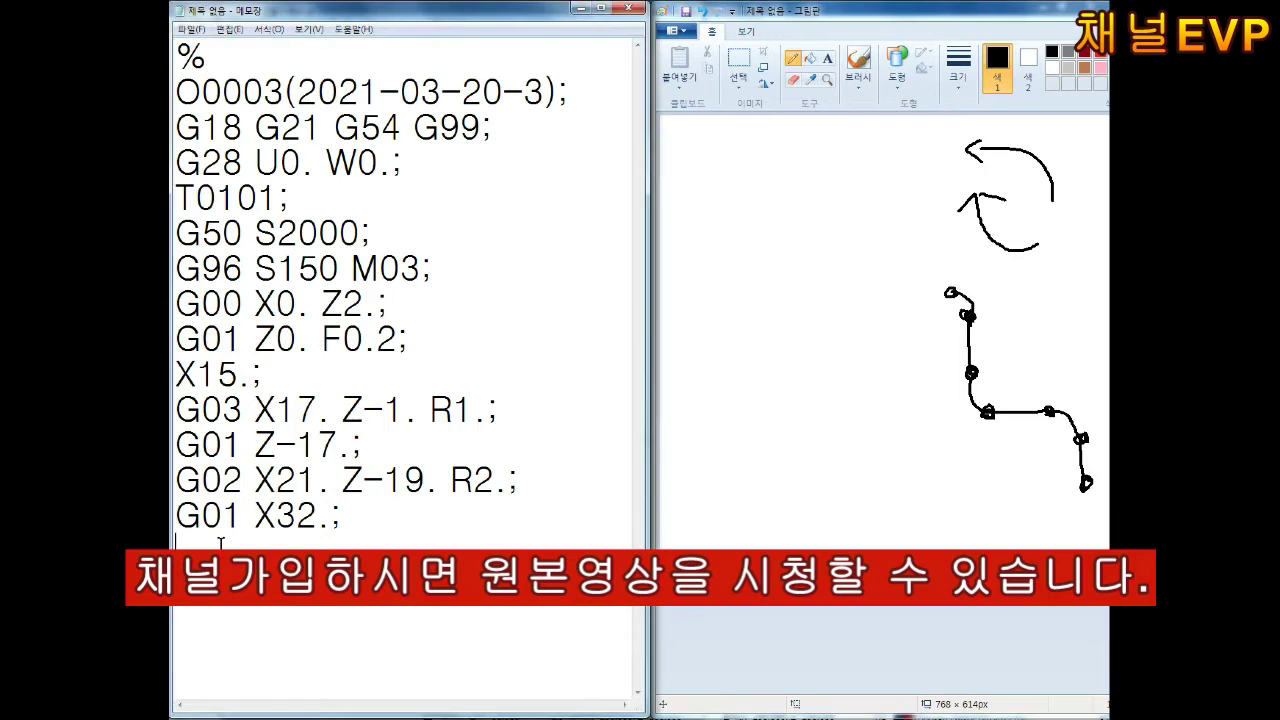
{"action": "left_click", "coordinate": [350, 518]}
{"action": "key", "text": "Return"}
{"action": "type", "text": "G03 X34. Z-20. R1.;"}
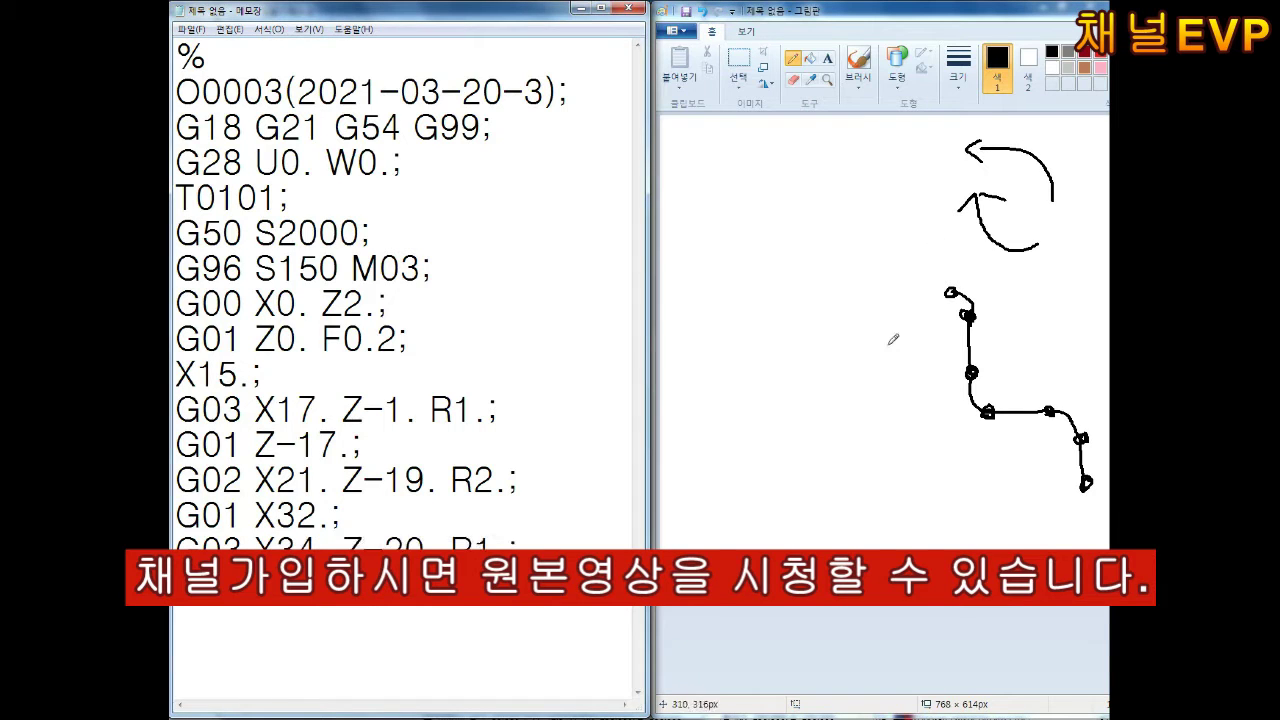
{"action": "left_click_drag", "start_coordinate": [956, 283], "coordinate": [871, 281]}
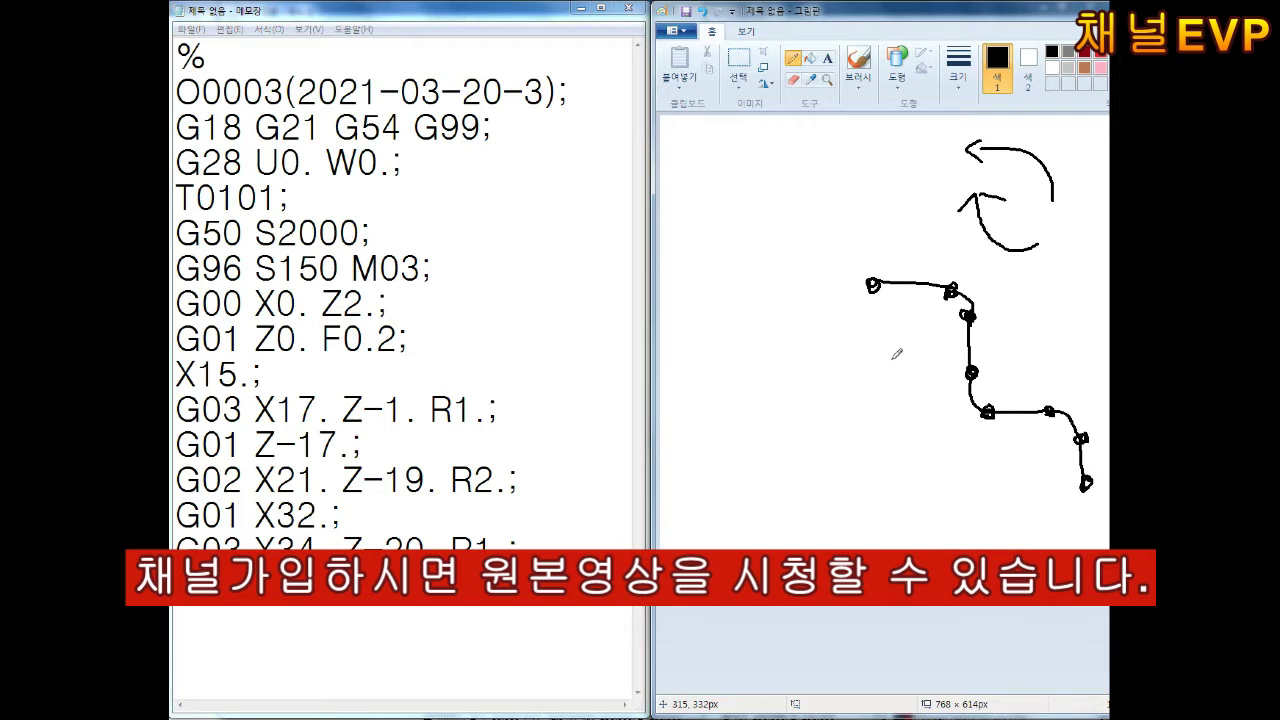
Add G02 X40. Z-40. R3., G01 X40. and G03 X42. Z-41. R1., sketching the vertical step
{"action": "left_click", "coordinate": [520, 548]}
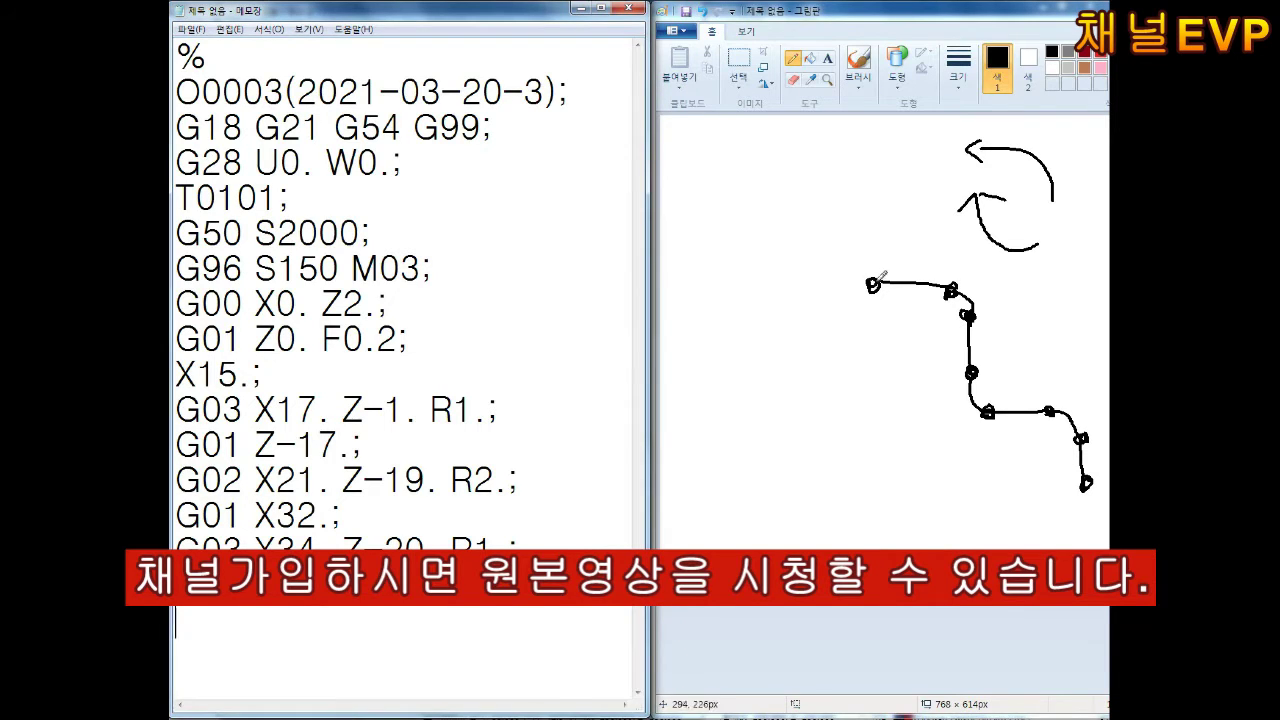
{"action": "type", "text": "G02 X"}
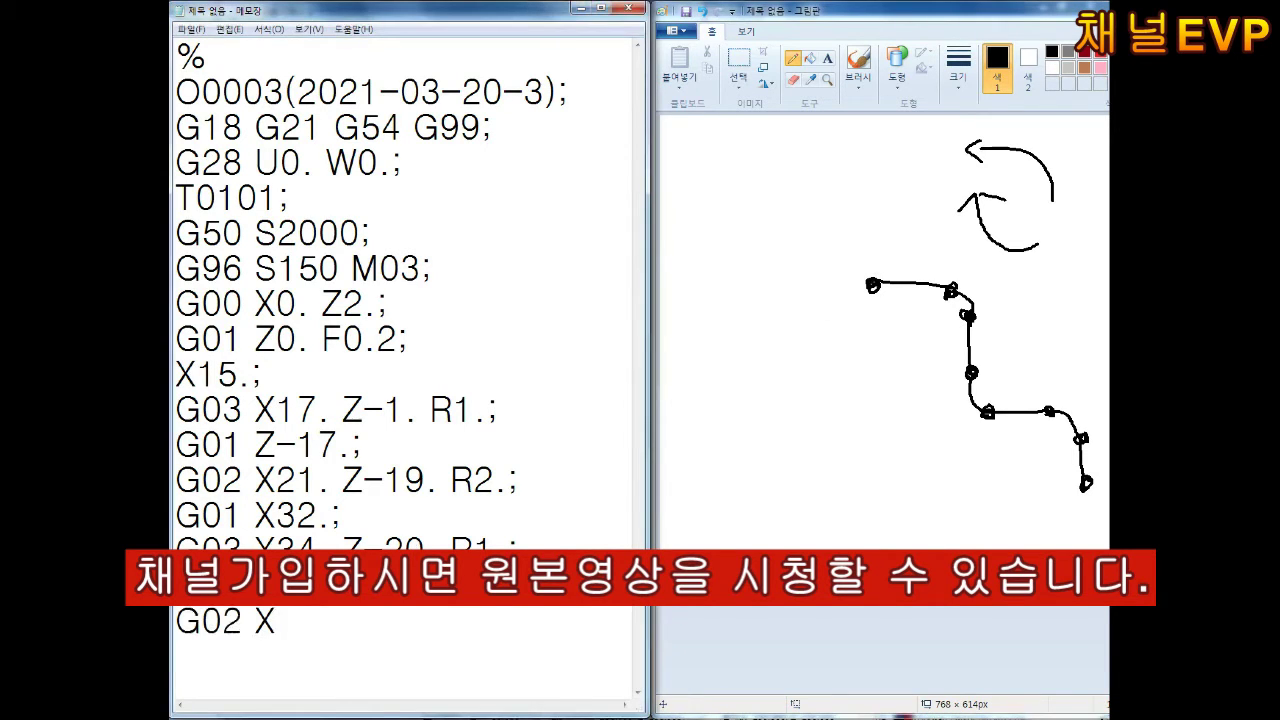
{"action": "type", "text": "40. "}
{"action": "type", "text": "Z-40. R3.;"}
{"action": "key", "text": "Return"}
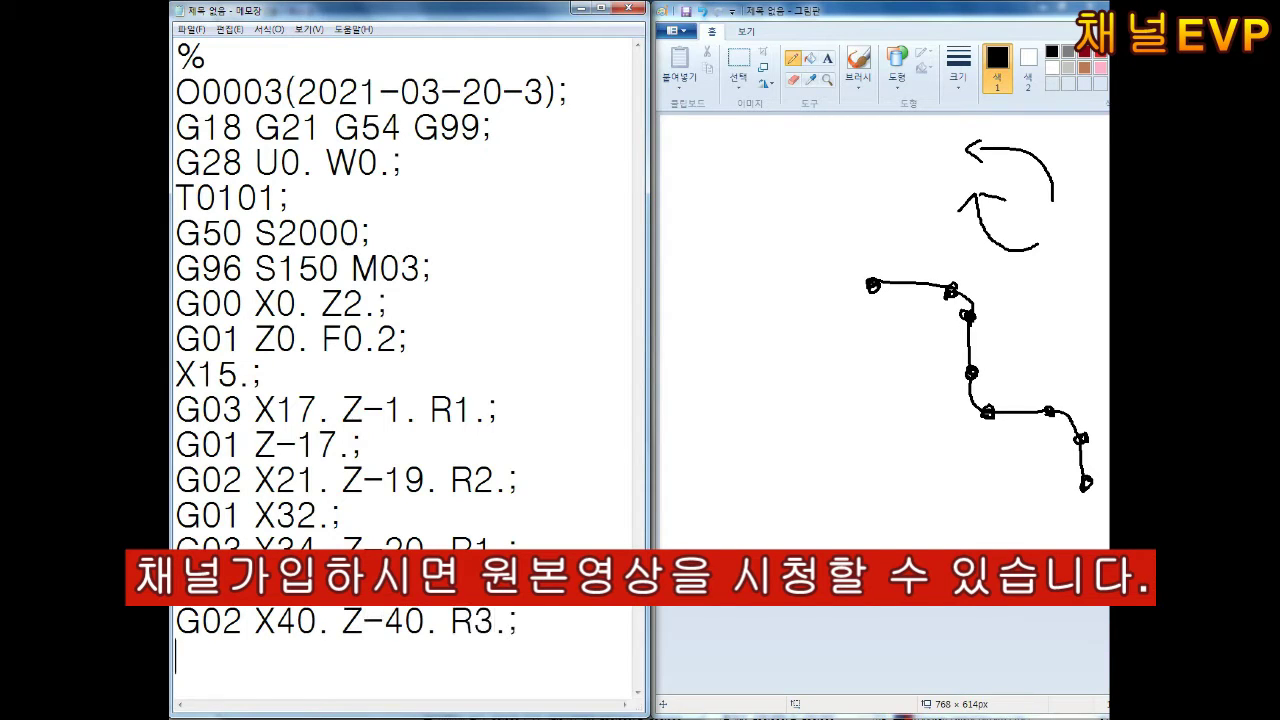
{"action": "left_click_drag", "start_coordinate": [873, 284], "coordinate": [873, 237]}
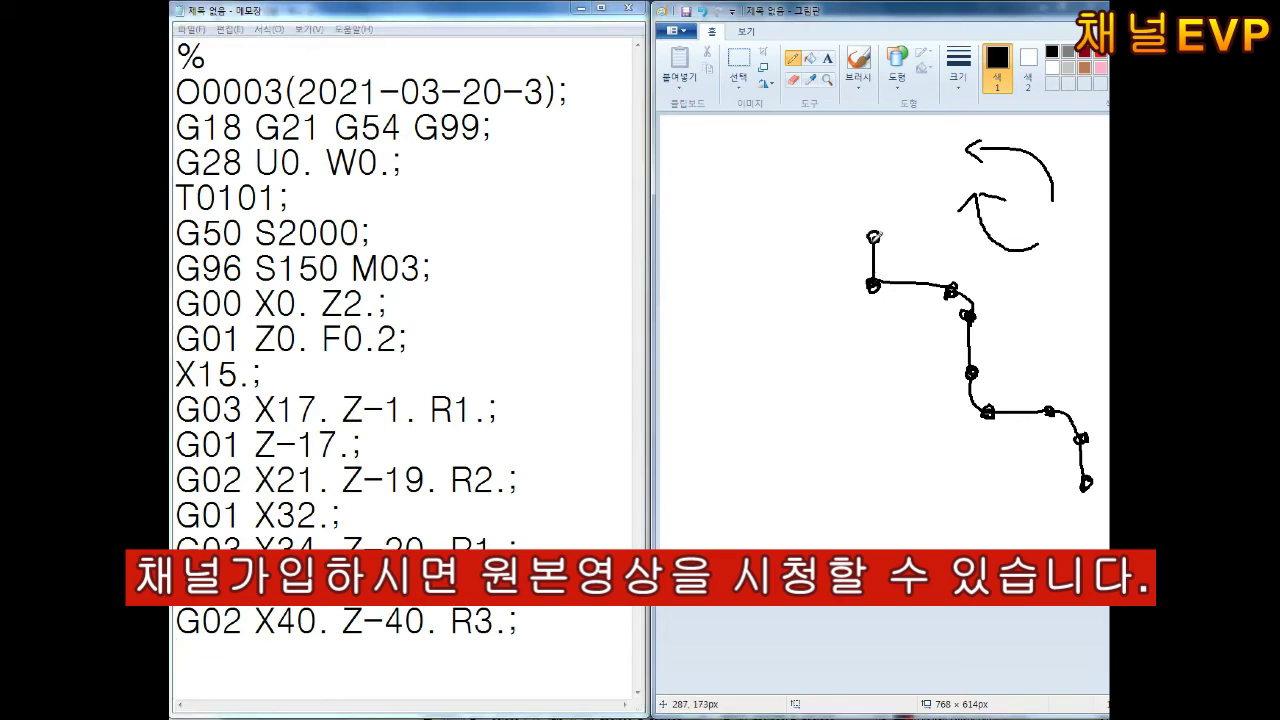
{"action": "type", "text": "G01 X40."}
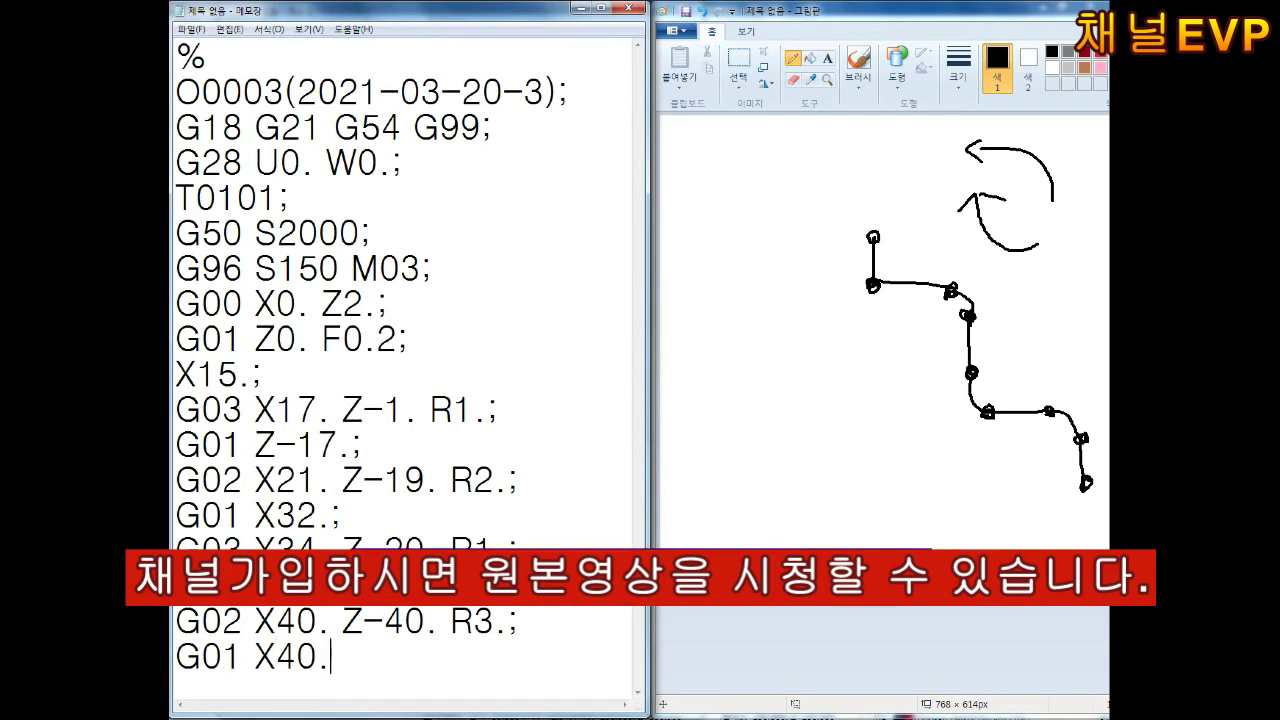
{"action": "type", "text": ";"}
{"action": "key", "text": "Return"}
{"action": "type", "text": "G03"}
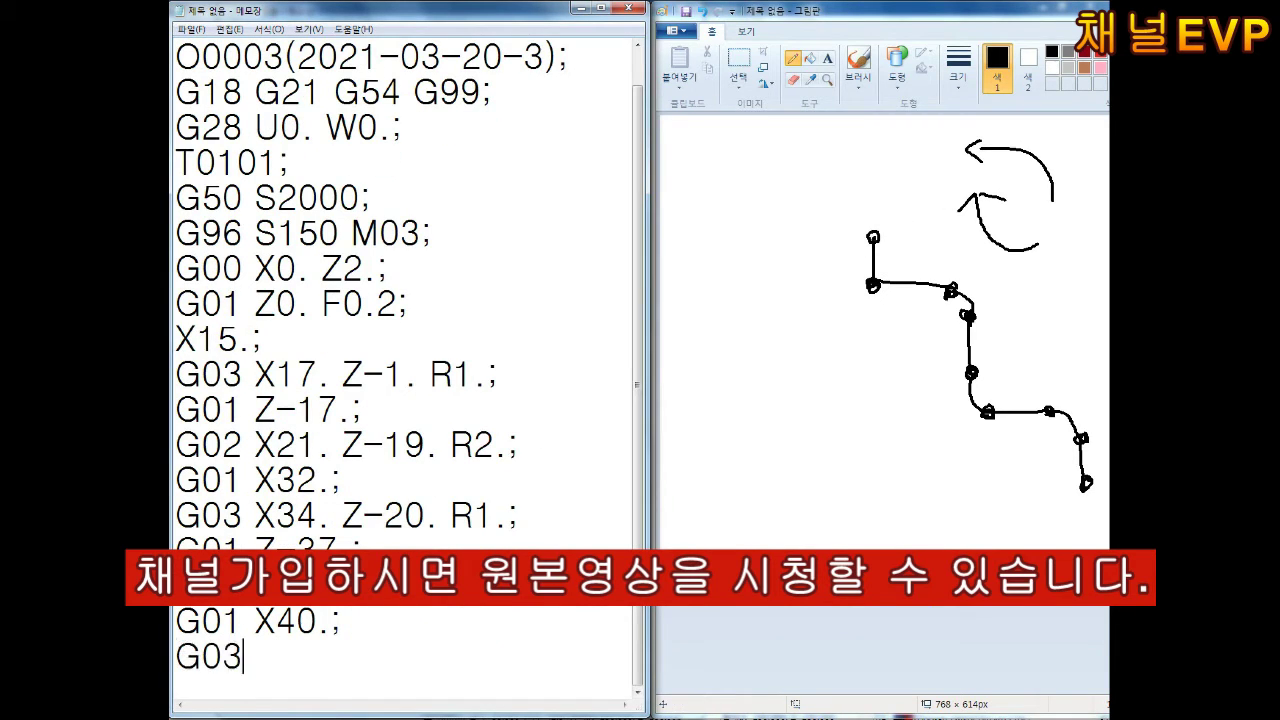
{"action": "type", "text": " X42. Z-41. R1.;"}
{"action": "key", "text": "Return"}
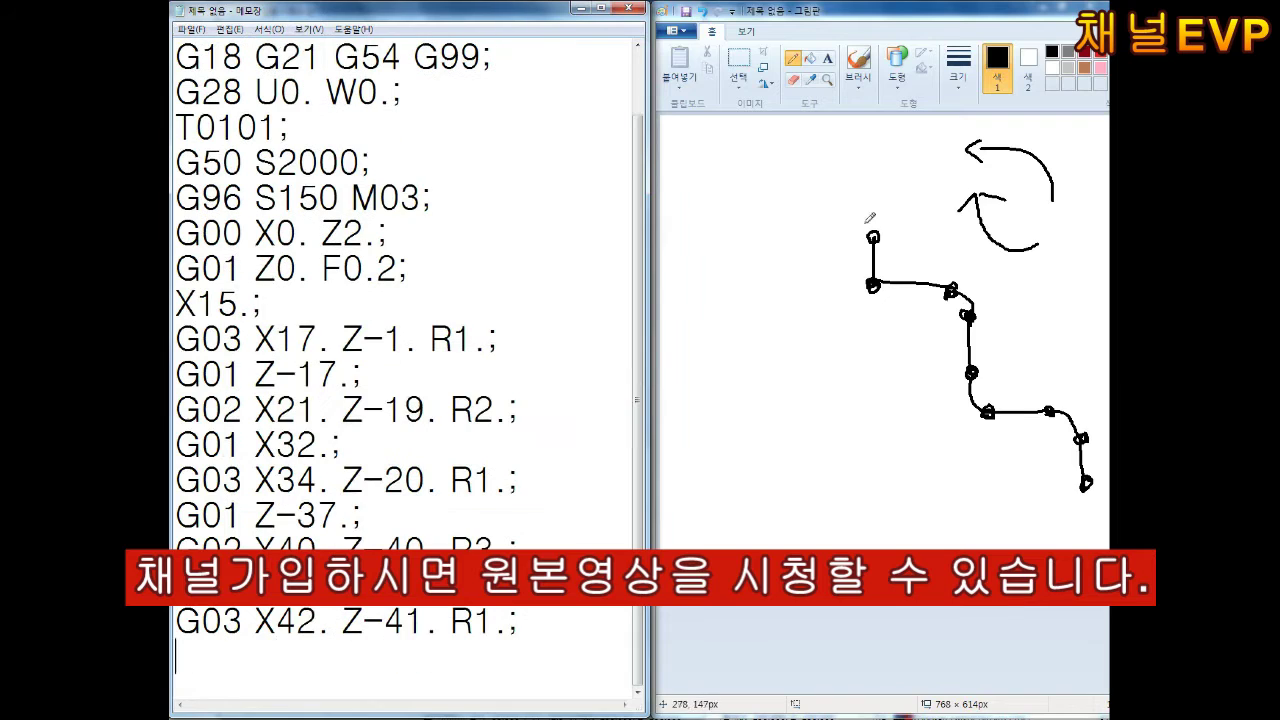
Add G01 Z-59.5, G02 X50. Z-63.5 R4., G01 X58. and G03 X60. Z-64.5 R1., sketching the rounded corner
{"action": "mouse_move", "coordinate": [873, 237]}
{"action": "left_mouse_down"}
{"action": "mouse_move", "coordinate": [866, 216]}
{"action": "mouse_move", "coordinate": [745, 262]}
{"action": "left_mouse_up"}
{"action": "type", "text": "G01 Z-"}
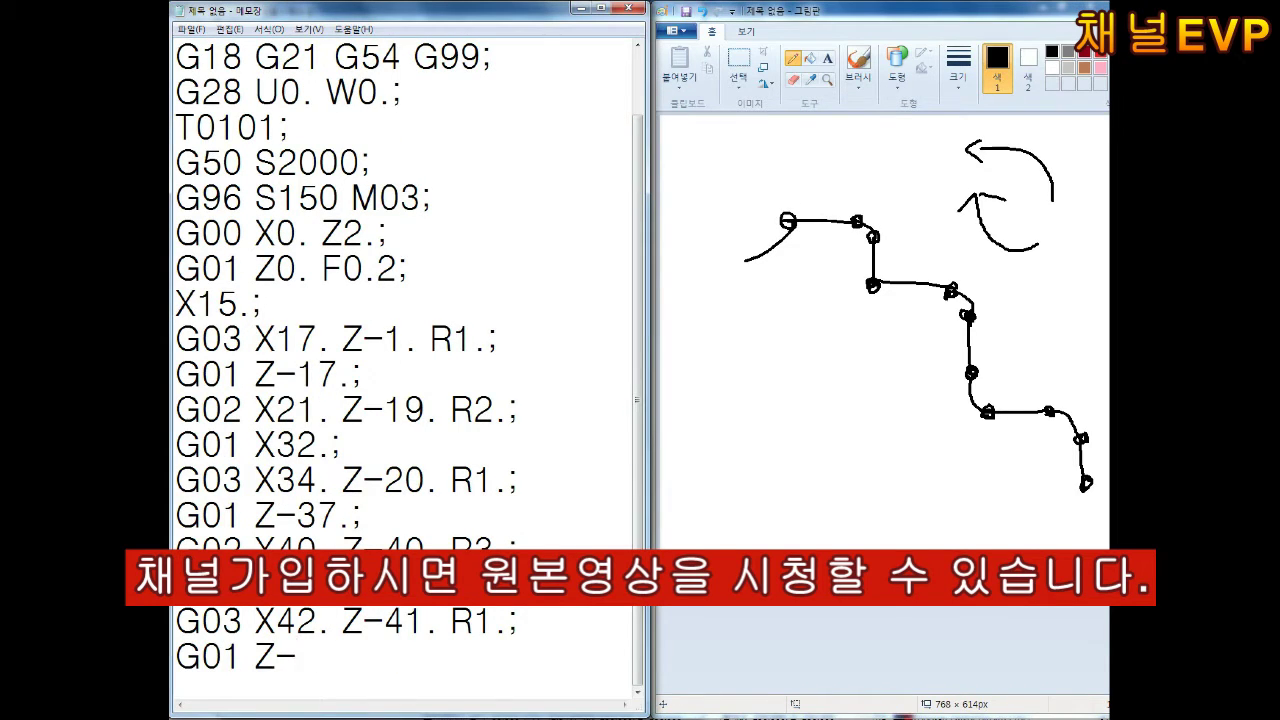
{"action": "type", "text": "59.5;"}
{"action": "key", "text": "Return"}
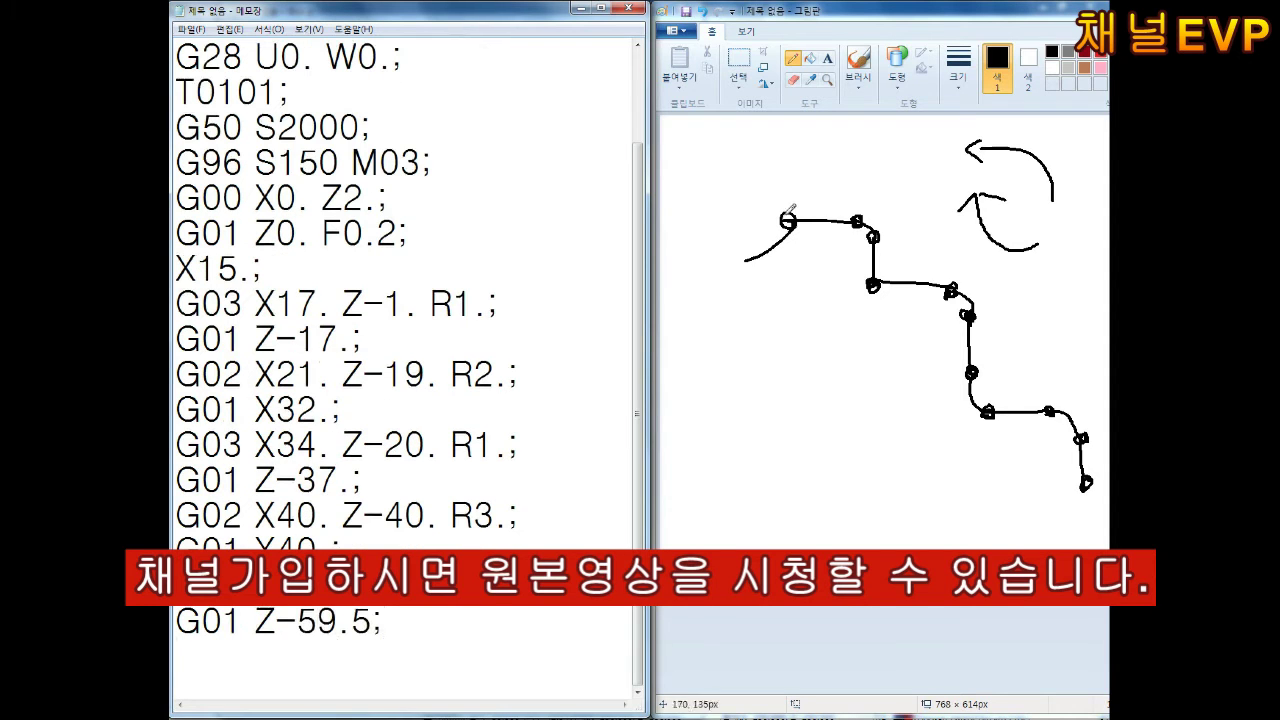
{"action": "type", "text": "G02 X"}
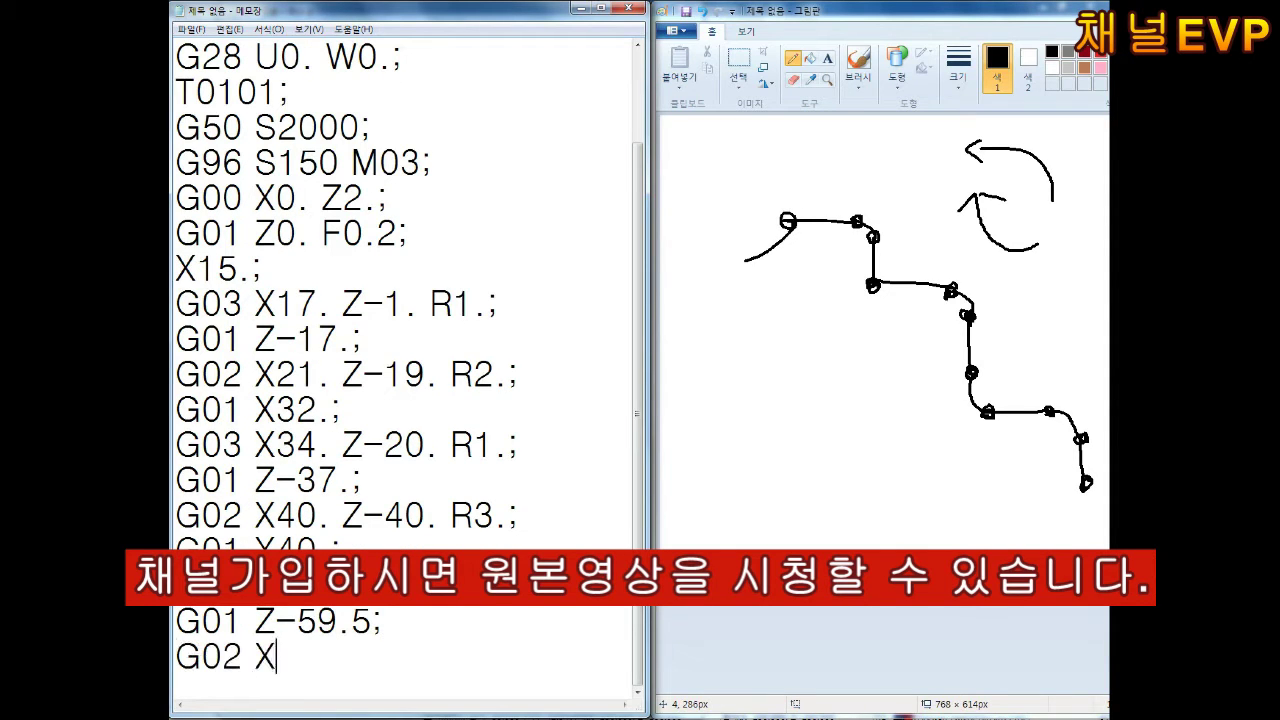
{"action": "type", "text": "50. Z-63.5 R4.;"}
{"action": "key", "text": "Return"}
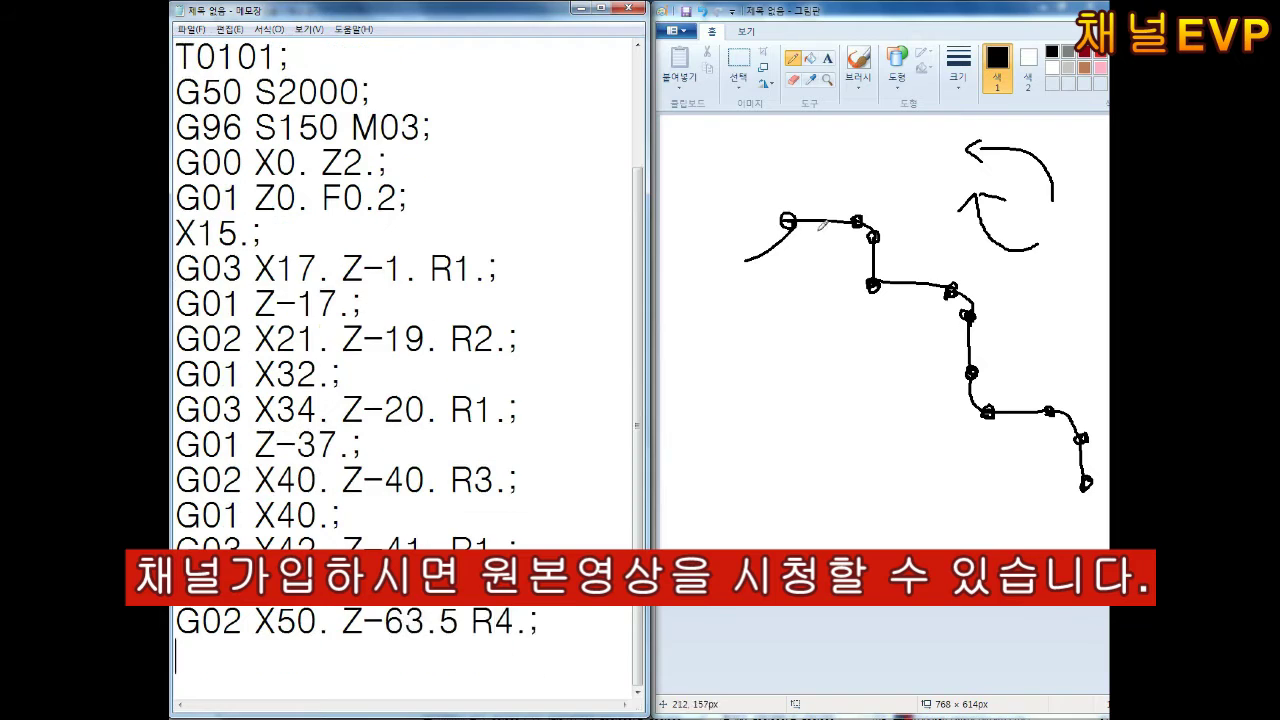
{"action": "left_click_drag", "start_coordinate": [790, 222], "coordinate": [743, 135]}
{"action": "left_click", "coordinate": [200, 655]}
{"action": "type", "text": "G01 X"}
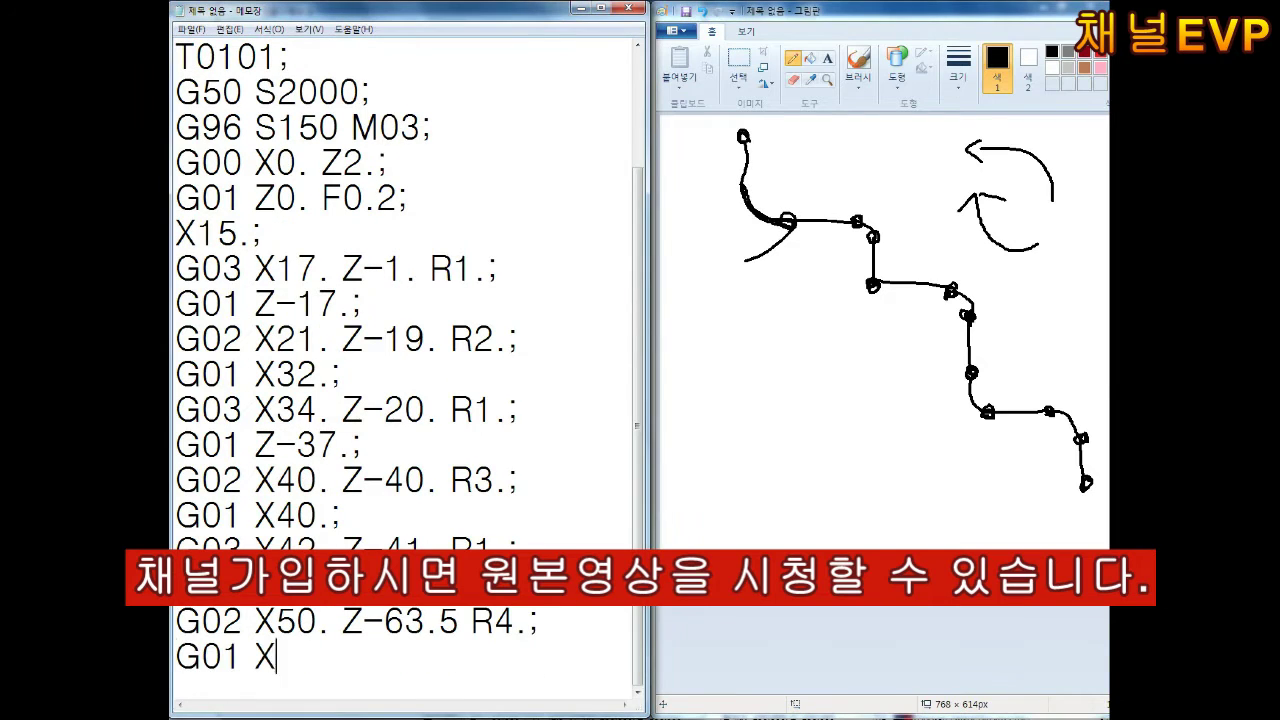
{"action": "type", "text": "58.;"}
{"action": "key", "text": "Return"}
{"action": "type", "text": "G03 X60. Z-64.5 R1.;"}
{"action": "key", "text": "Return"}
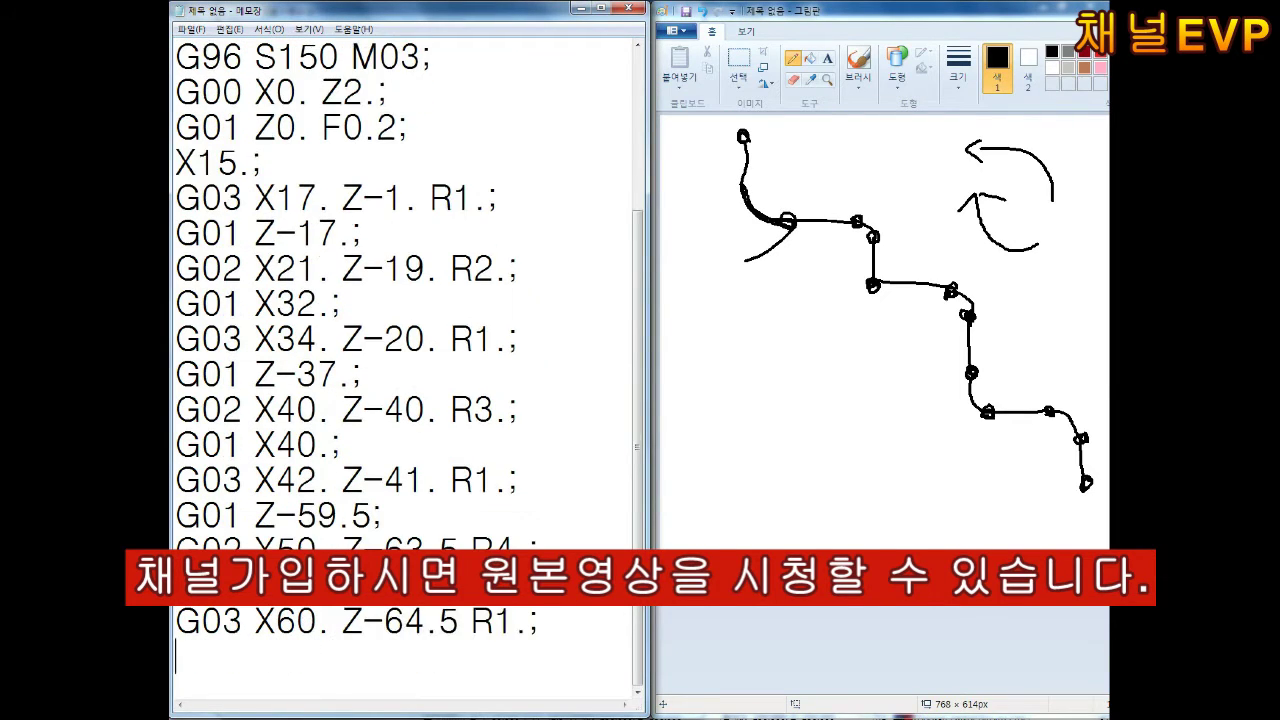
Finish with G01 X69., G00 X150. Z150., M05, M02 and the closing %
{"action": "left_click", "coordinate": [284, 670]}
{"action": "type", "text": "G01 X"}
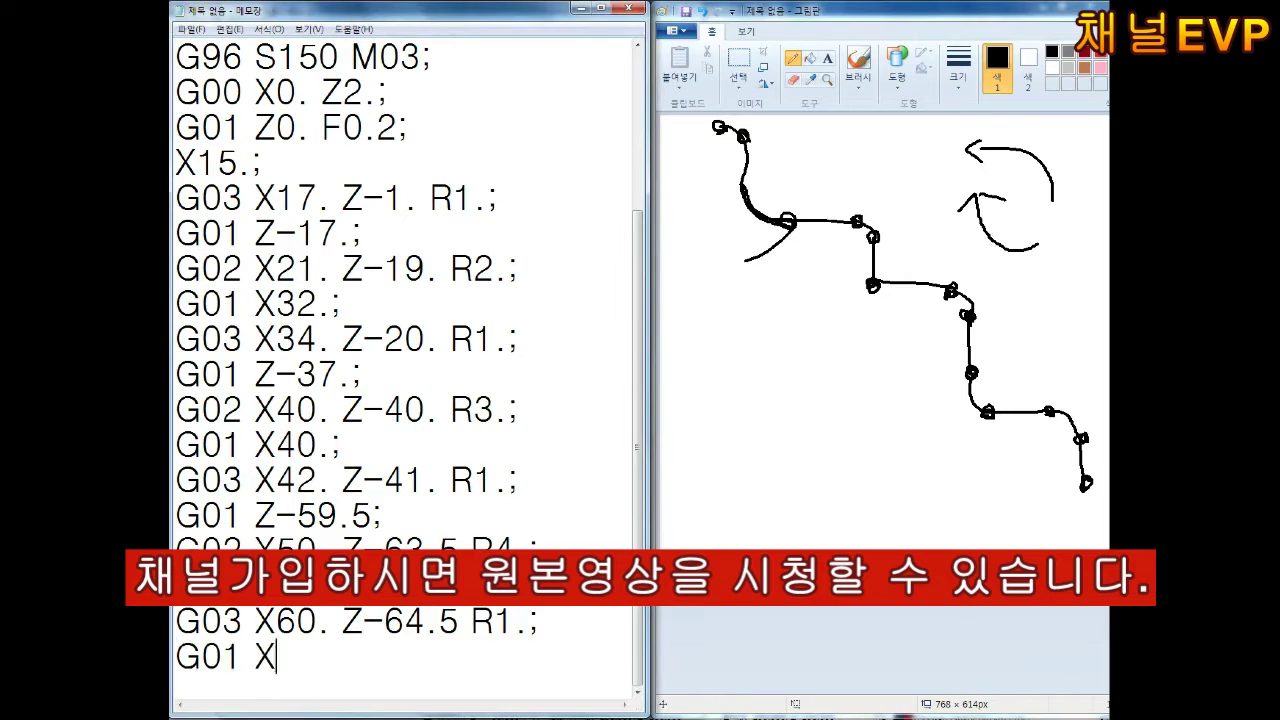
{"action": "type", "text": "69.;"}
{"action": "key", "text": "Return"}
{"action": "type", "text": "G00 X150. Z150.;"}
{"action": "key", "text": "Return"}
{"action": "type", "text": "M05"}
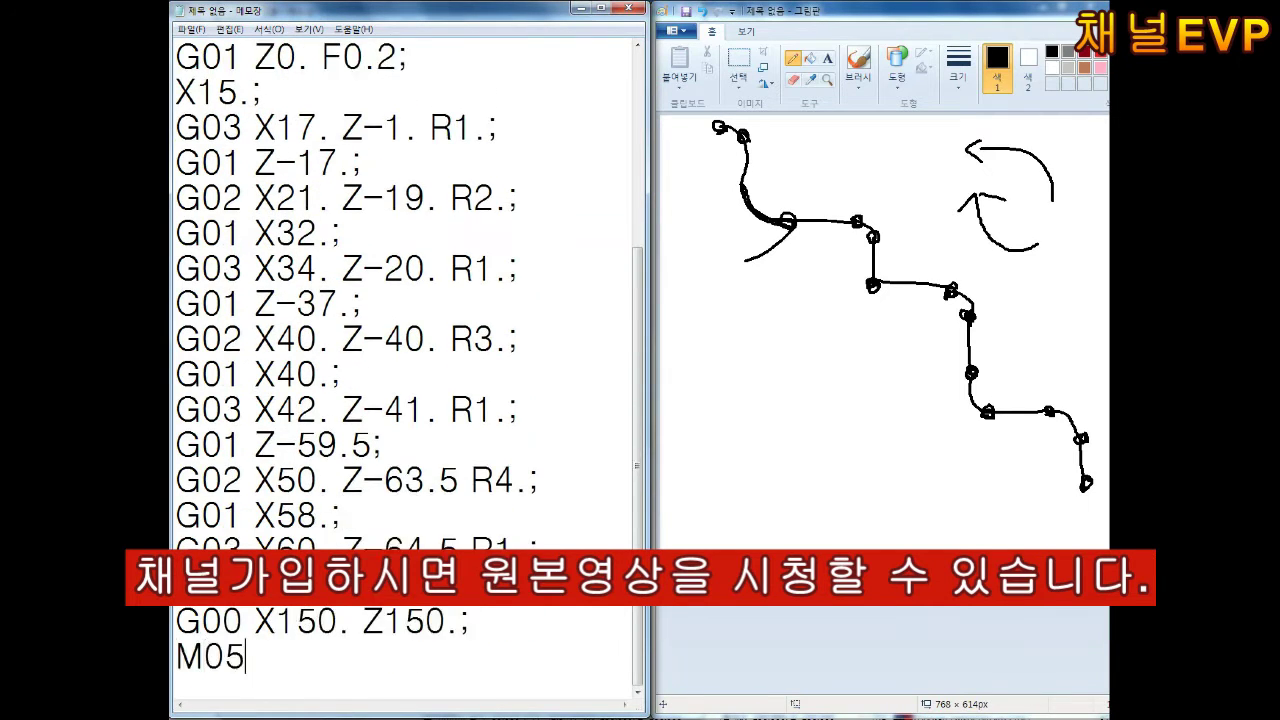
{"action": "type", "text": "; M02;"}
{"action": "key", "text": "Return"}
{"action": "type", "text": "%"}
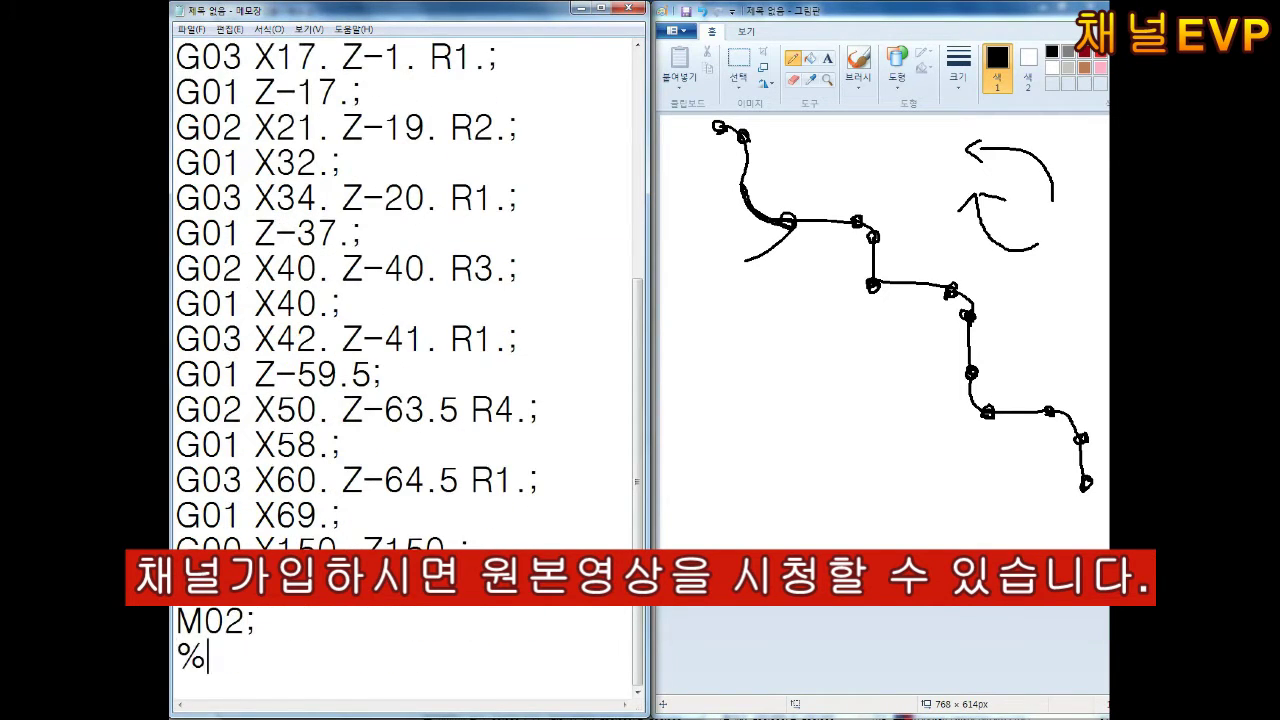
Save the G-code program to a file
{"action": "key", "text": "ctrl+s"}
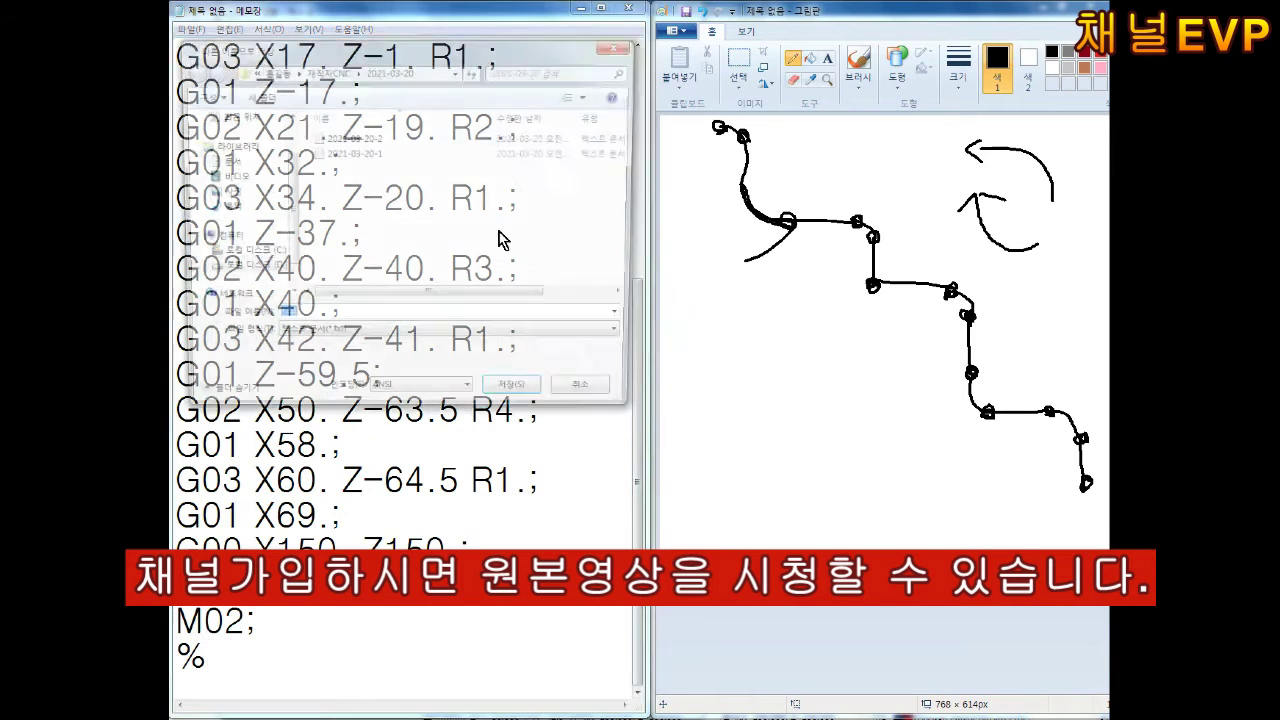
{"action": "key", "text": "Return"}
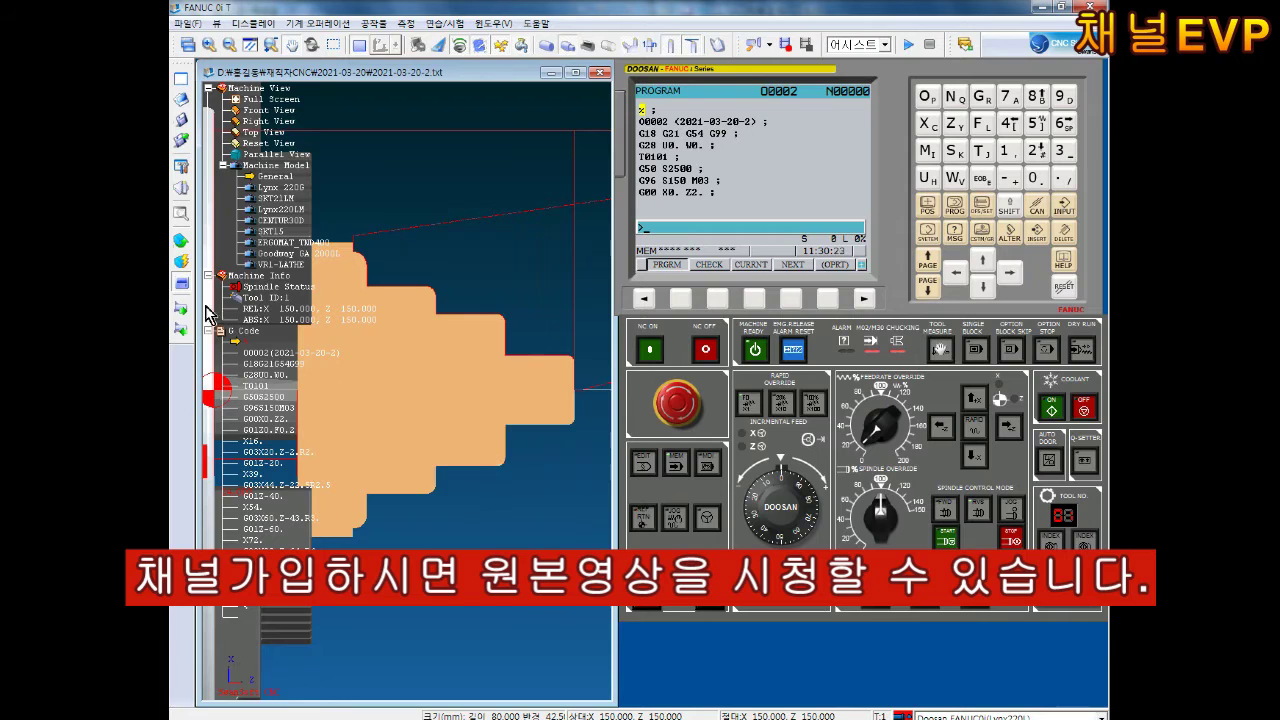
{"action": "right_click", "coordinate": [214, 230]}
{"action": "left_click", "coordinate": [240, 260]}
{"action": "scroll", "coordinate": [461, 360], "scroll_direction": "up", "scroll_amount": 3}
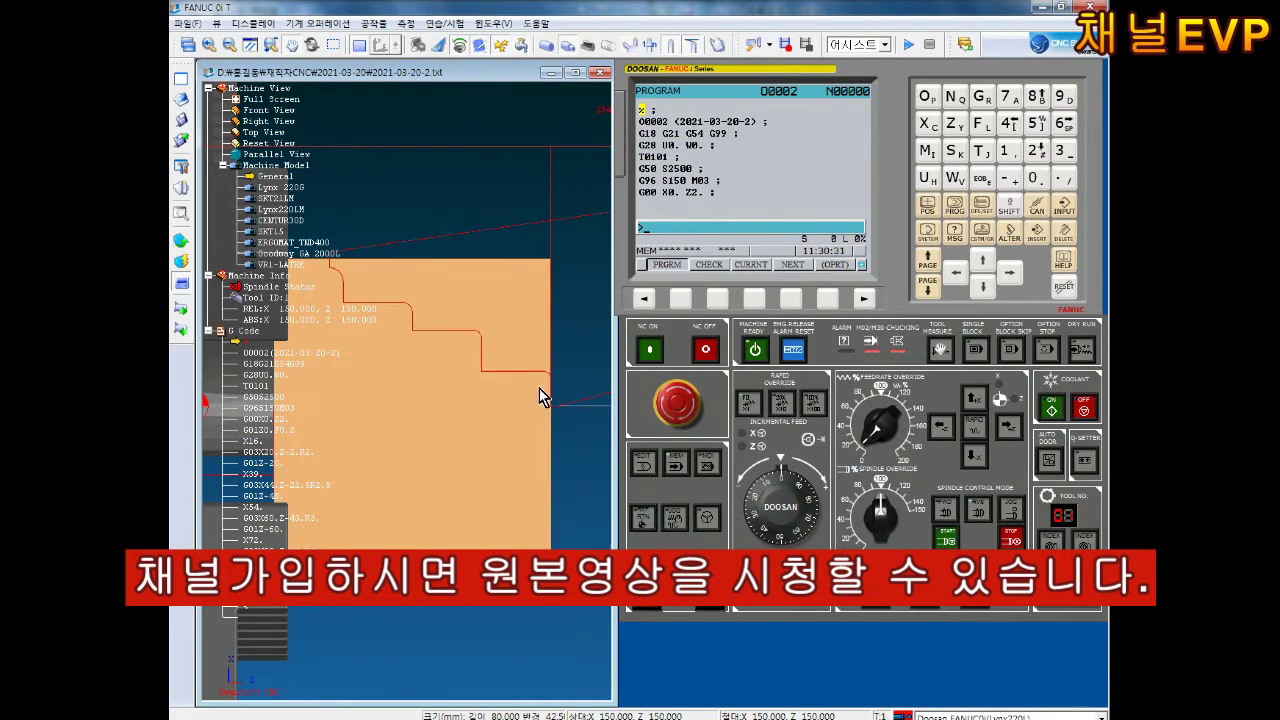
In EDIT mode, load 2021-03-20-3 as O0003 without saving changes, then apply a new stock size
{"action": "left_click", "coordinate": [643, 463]}
{"action": "left_click", "coordinate": [709, 264]}
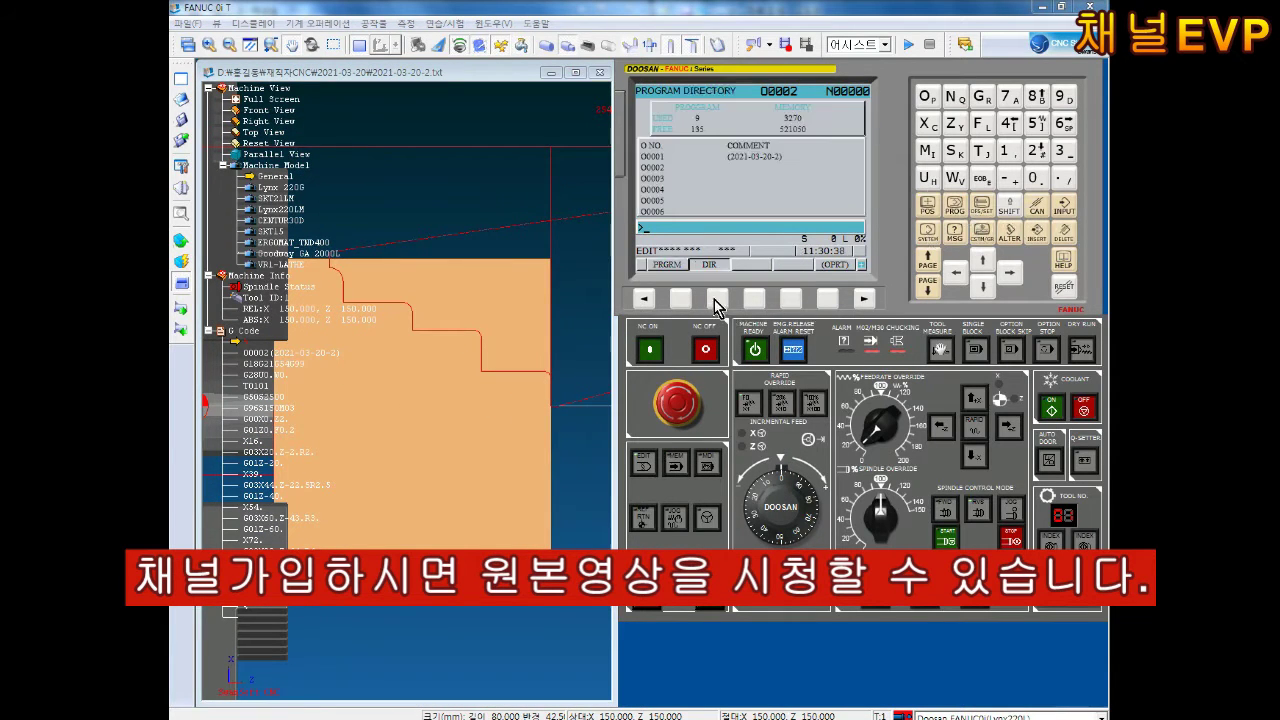
{"action": "type", "text": "O3"}
{"action": "double_click", "coordinate": [826, 148]}
{"action": "key", "text": "n"}
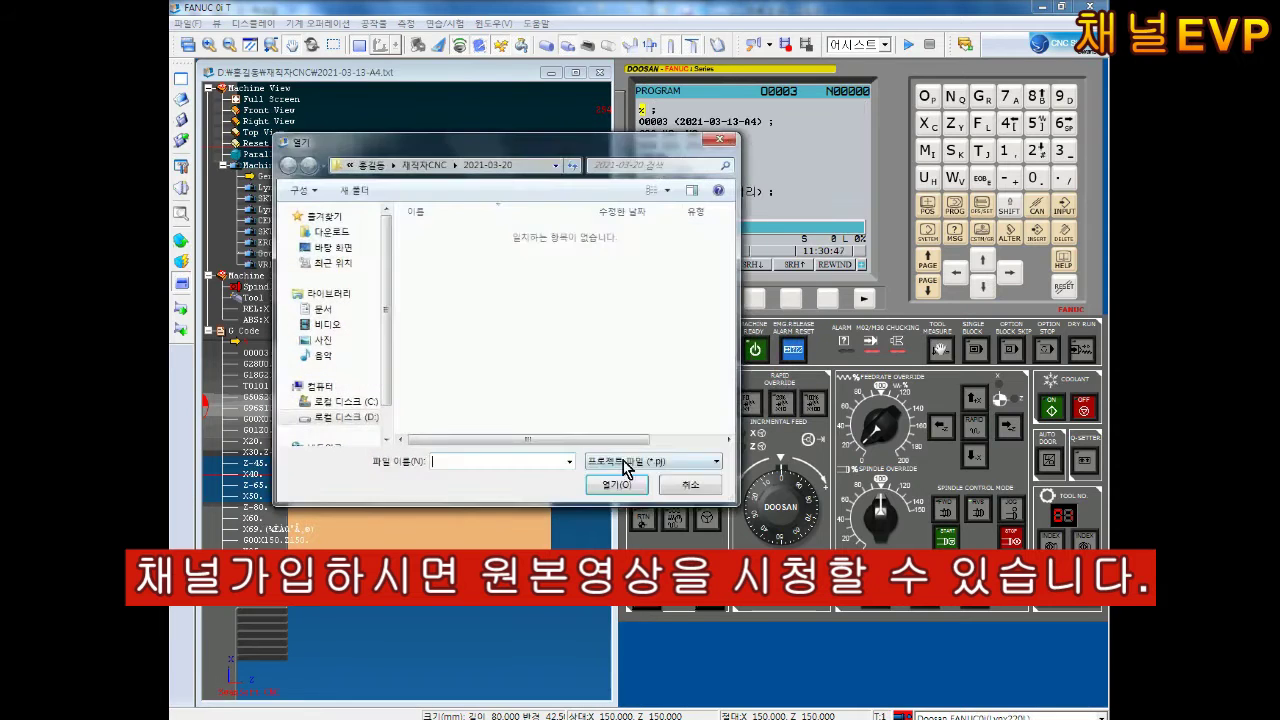
{"action": "double_click", "coordinate": [471, 249]}
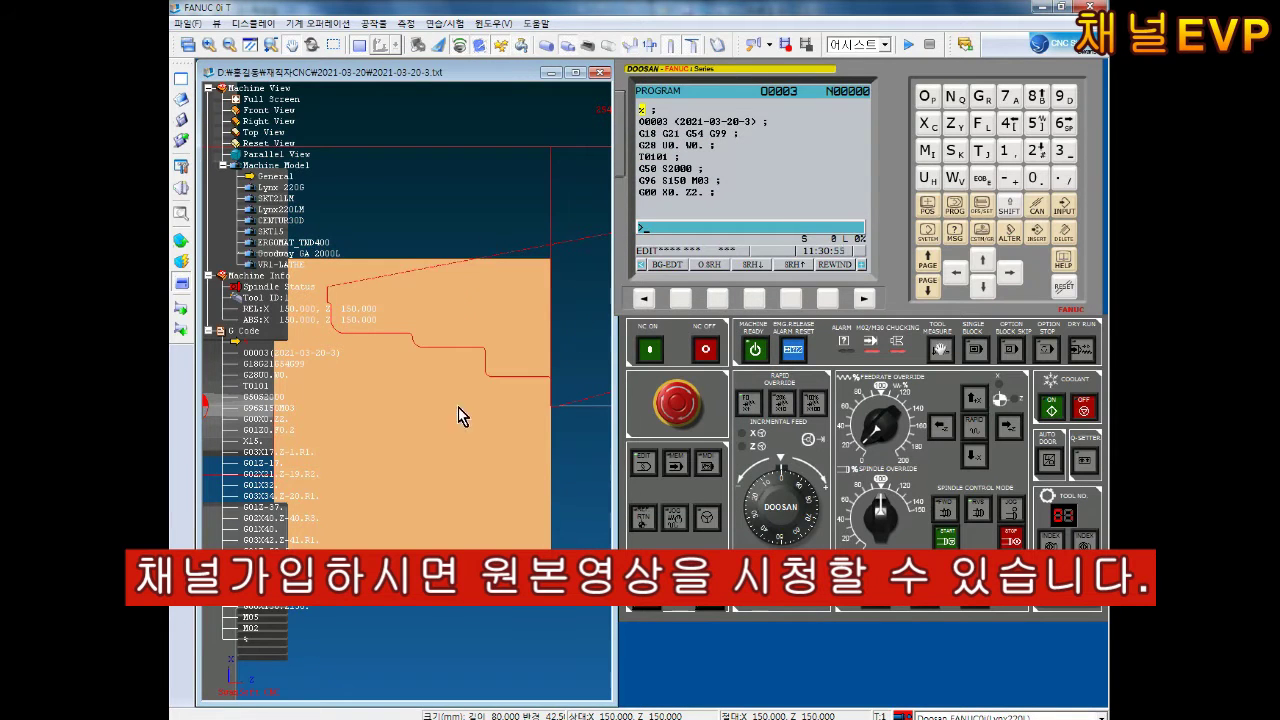
{"action": "left_click", "coordinate": [182, 242]}
{"action": "left_click", "coordinate": [590, 540]}
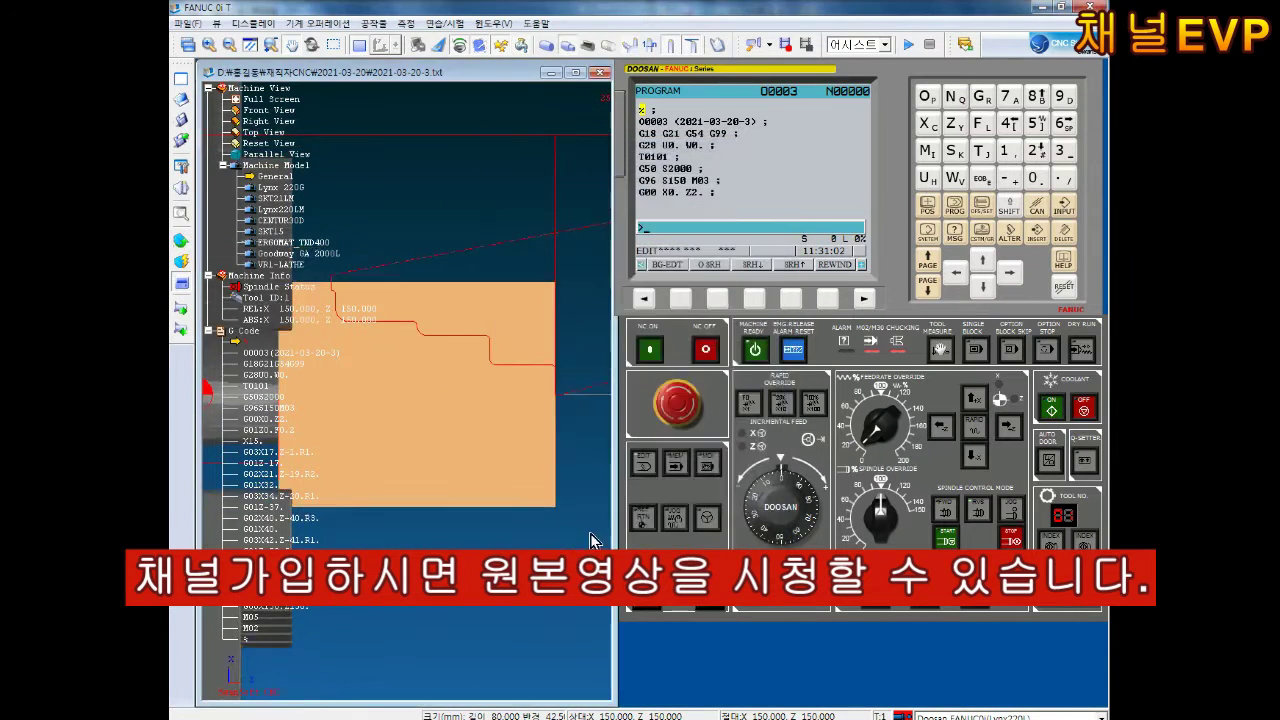
In MEMORY mode, rewind O0003, reset the part to raw stock and run the program
{"action": "left_click", "coordinate": [678, 466]}
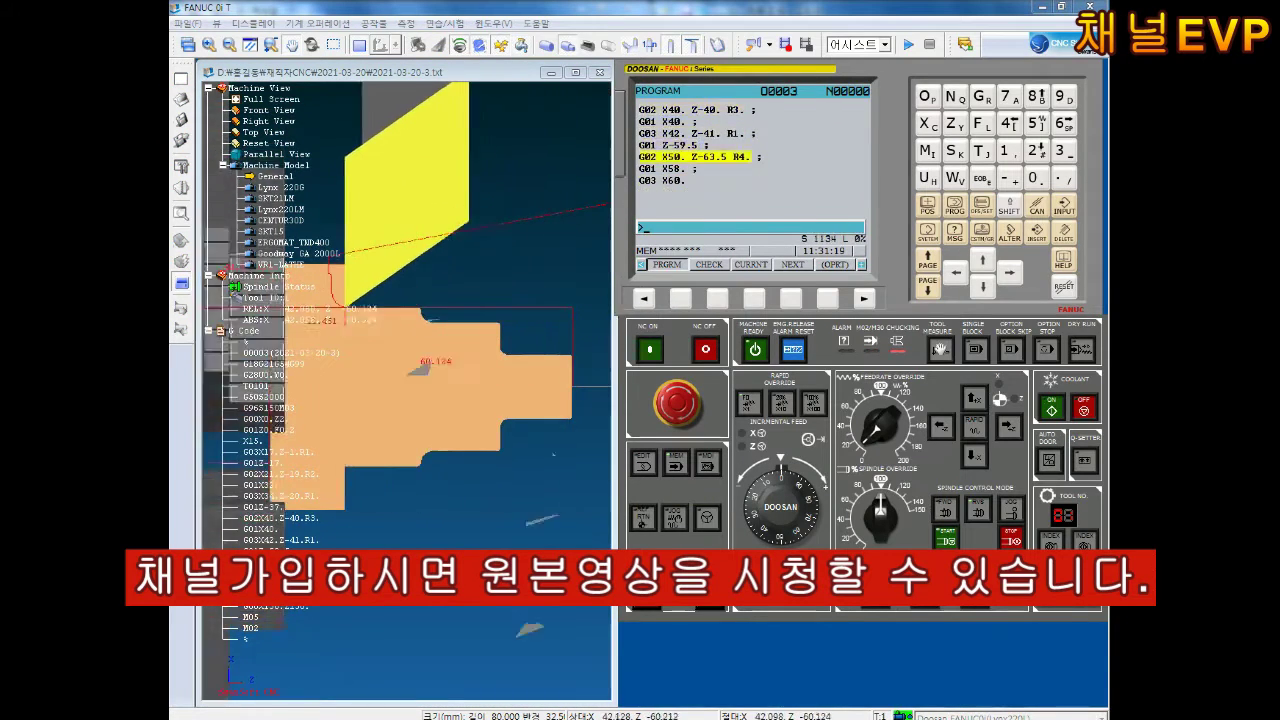
{"action": "left_click", "coordinate": [397, 44]}
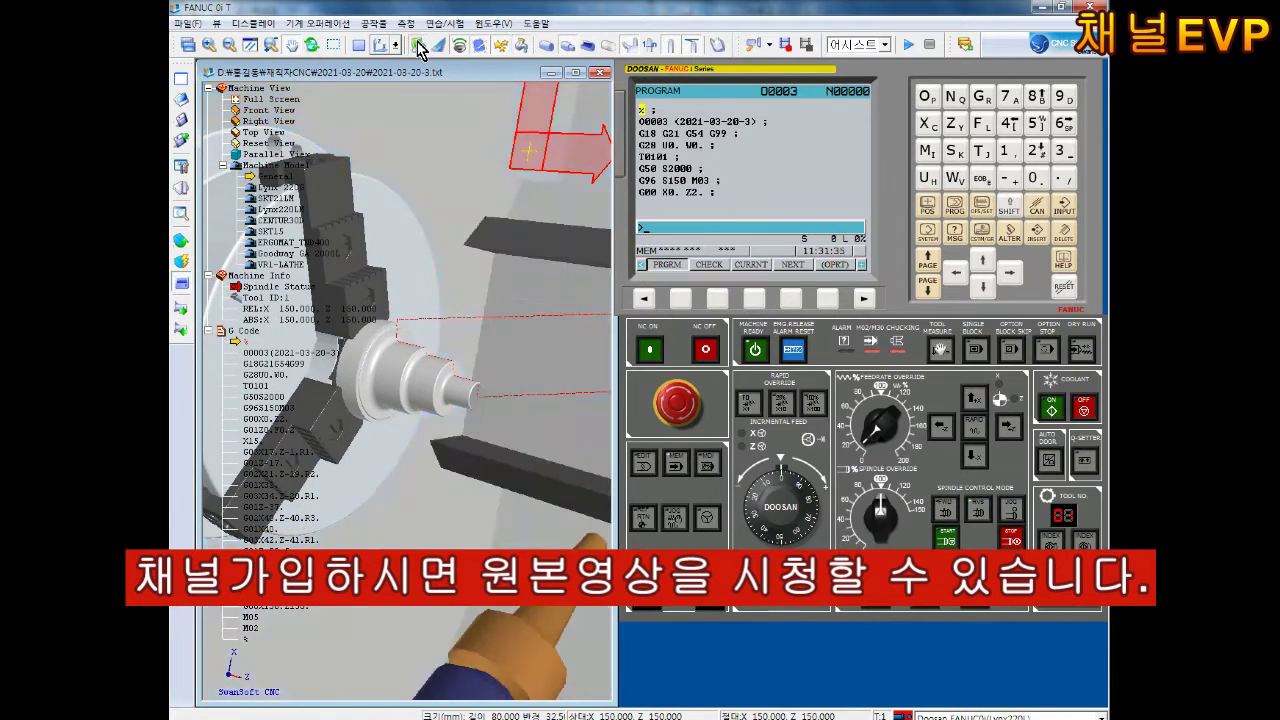
{"action": "right_click", "coordinate": [222, 230]}
{"action": "left_click", "coordinate": [250, 262]}
{"action": "left_click", "coordinate": [712, 605]}
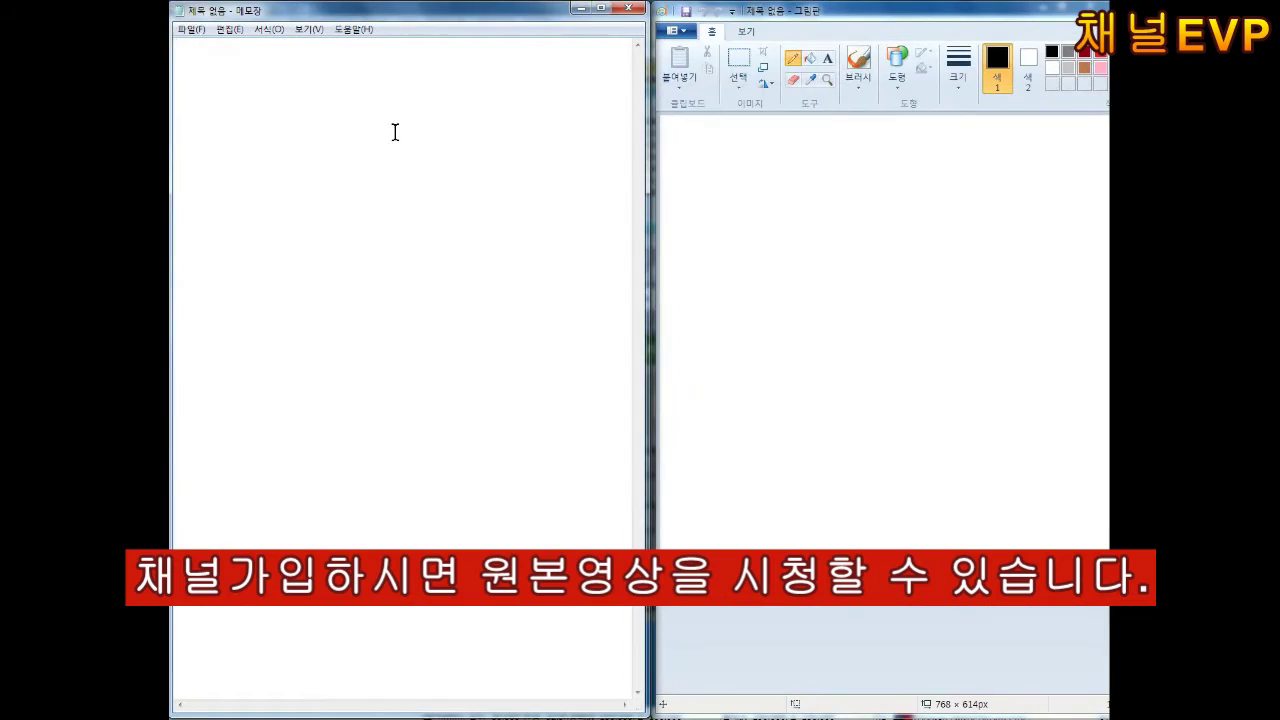
{"action": "type", "text": "%"}
{"action": "key", "text": "Return"}
{"action": "type", "text": "O000"}
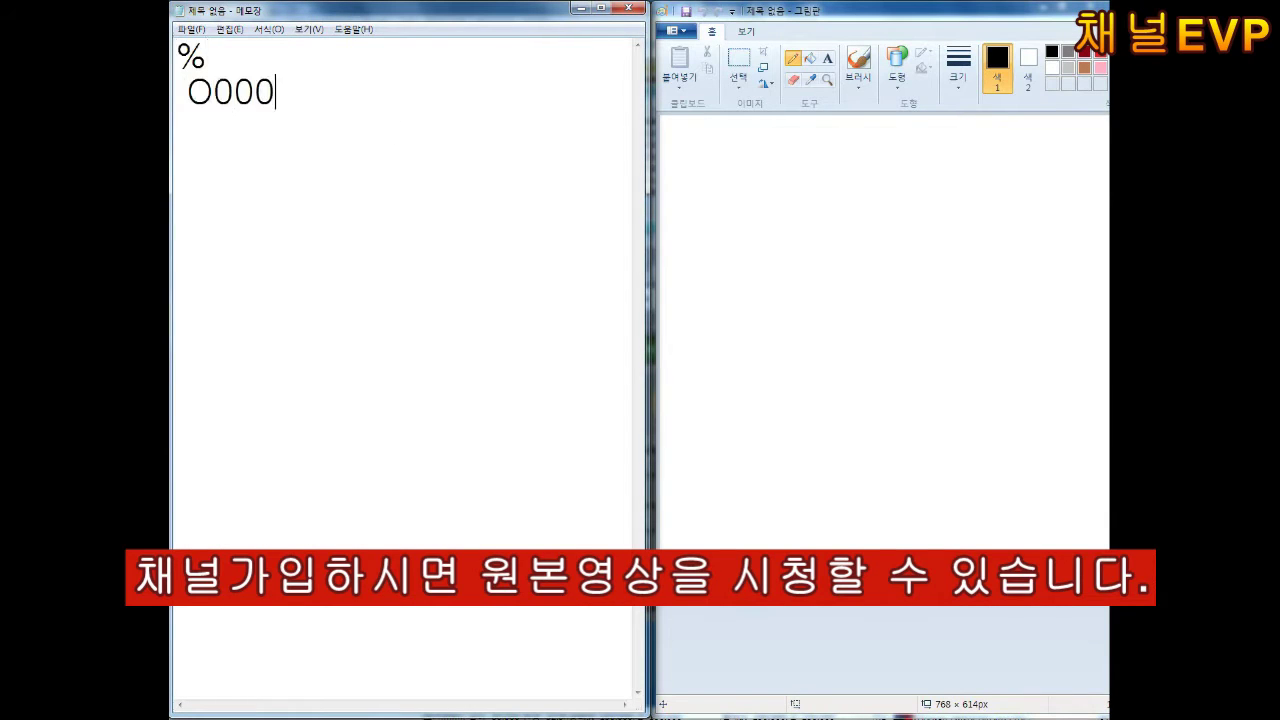
{"action": "type", "text": "4(2021-03"}
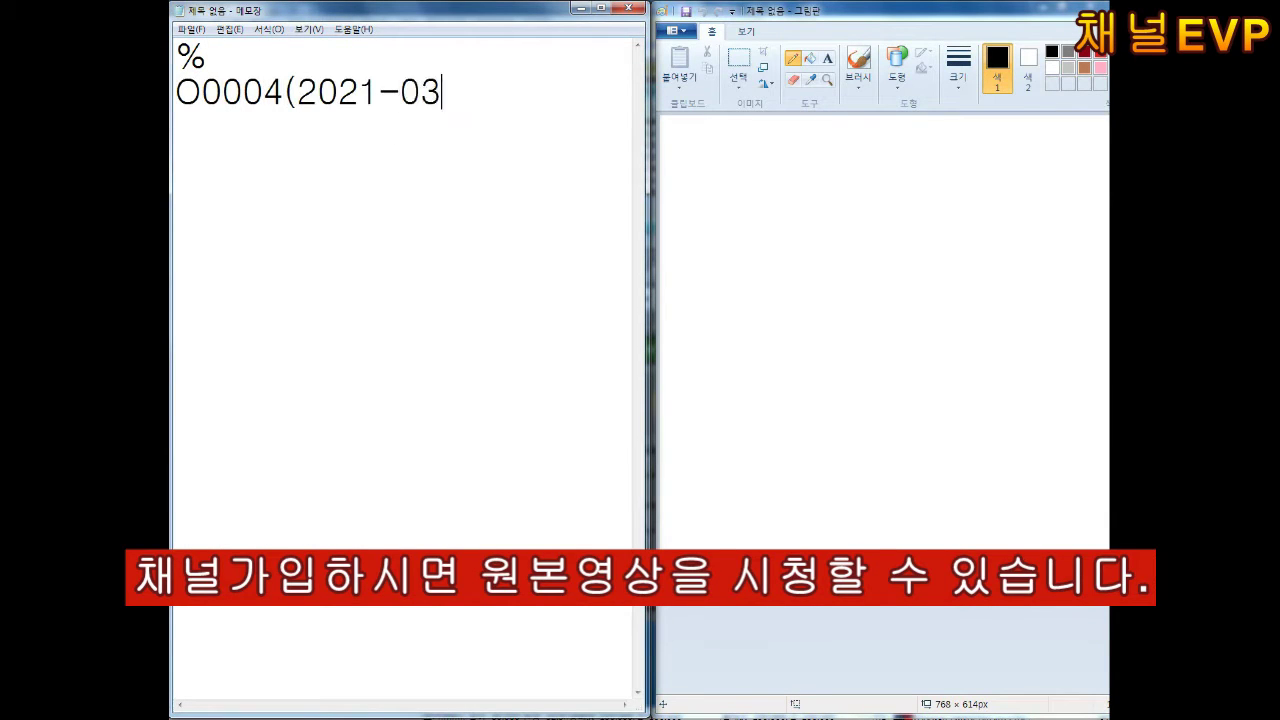
{"action": "type", "text": "-20-4);"}
{"action": "key", "text": "Return"}
{"action": "type", "text": "G18 G21 G54"}
{"action": "key", "text": "BackSpace"}
{"action": "type", "text": "54 G9"}
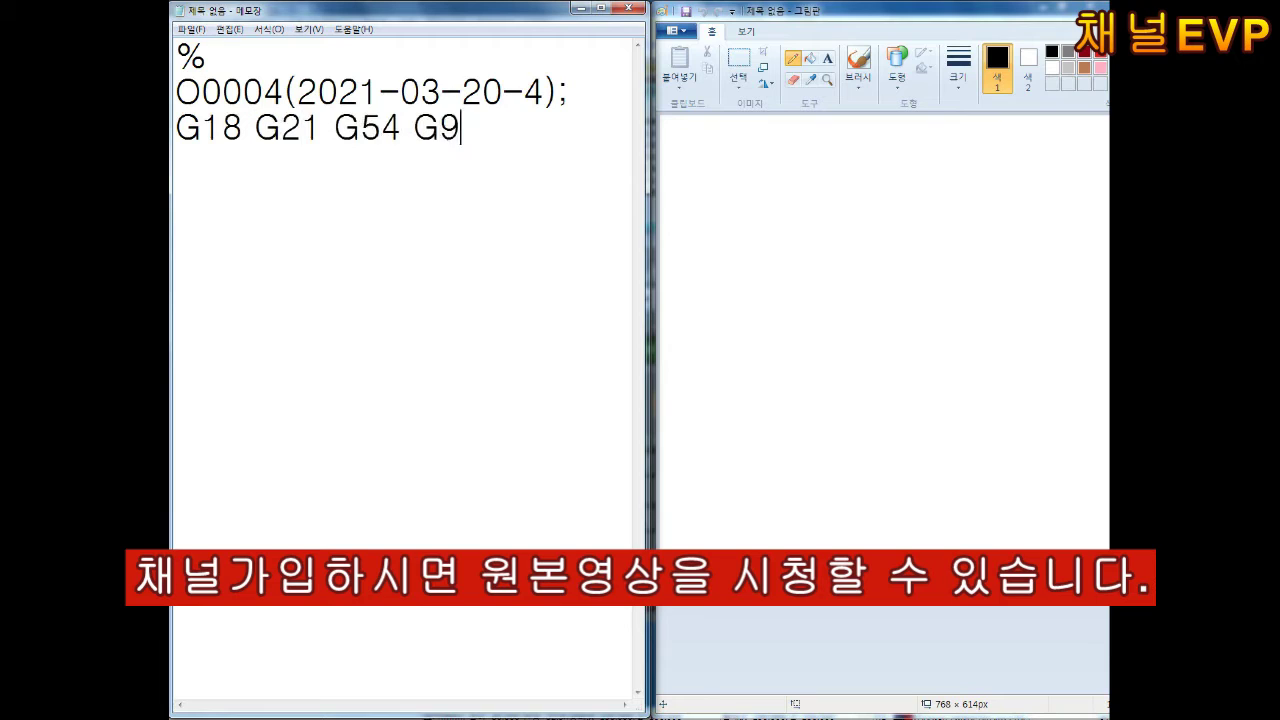
{"action": "type", "text": "9;"}
{"action": "key", "text": "Return"}
{"action": "type", "text": "G285"}
{"action": "key", "text": "BackSpace"}
{"action": "type", "text": "U0. W0.; T0101; G540"}
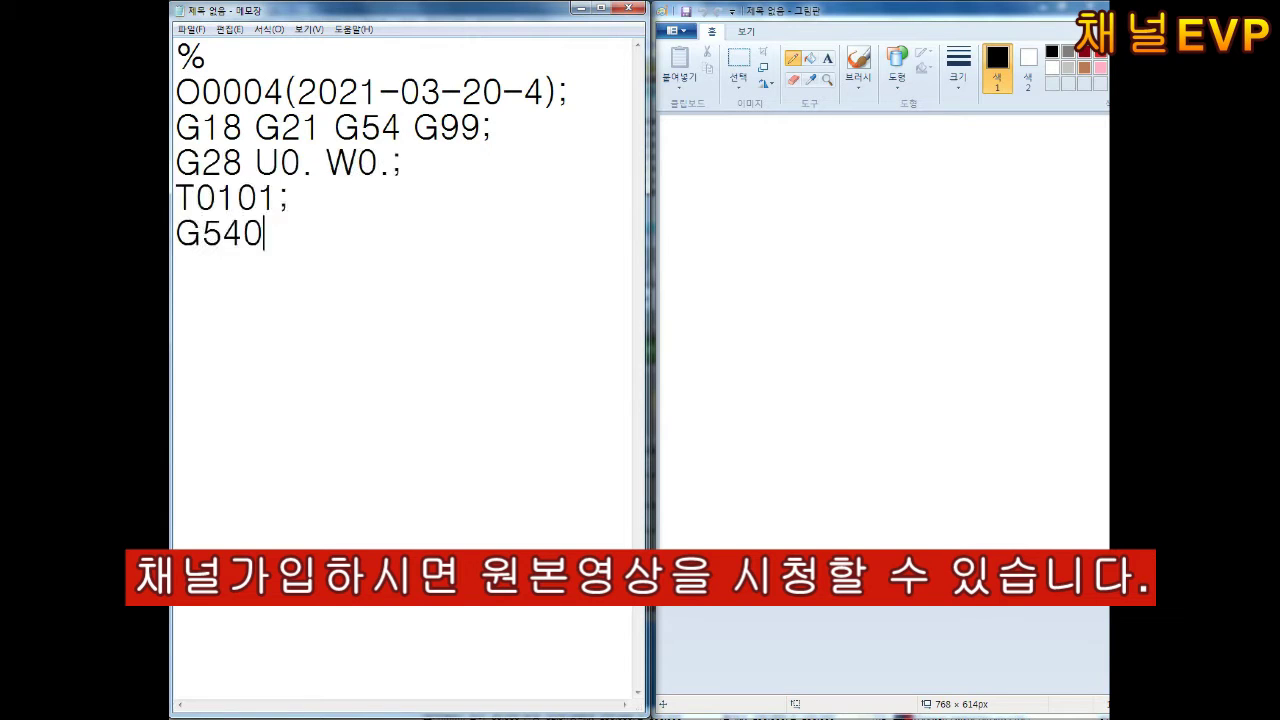
{"action": "key", "text": "BackSpace"}
{"action": "key", "text": "BackSpace"}
{"action": "type", "text": "0 S2000; G96 S150 M03;"}
{"action": "key", "text": "Return"}
Add the first contour blocks: G00 X0. Z2., G01 Z0. F0.2, X22. Z-1., Z-18., G02 X26. Z-20. R2., G01 X45
{"action": "type", "text": "G00 X"}
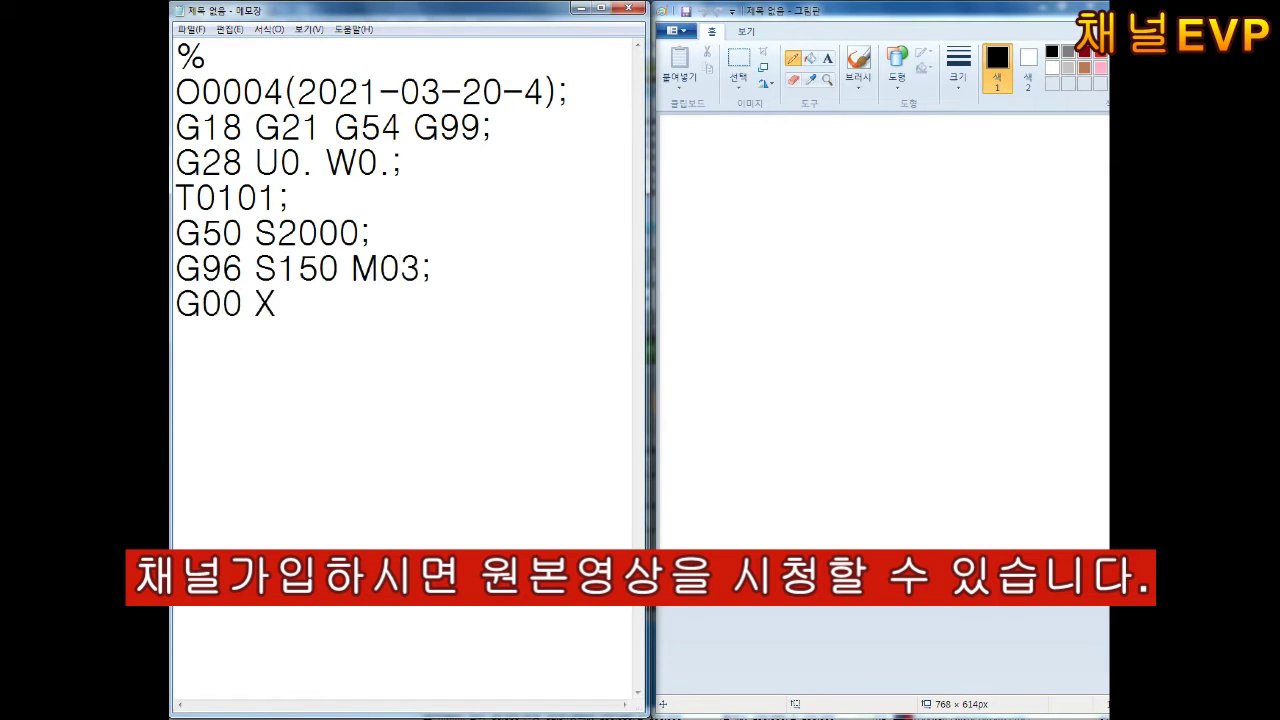
{"action": "type", "text": "0. Z2.; "}
{"action": "type", "text": "G01 Z0. F0.2; "}
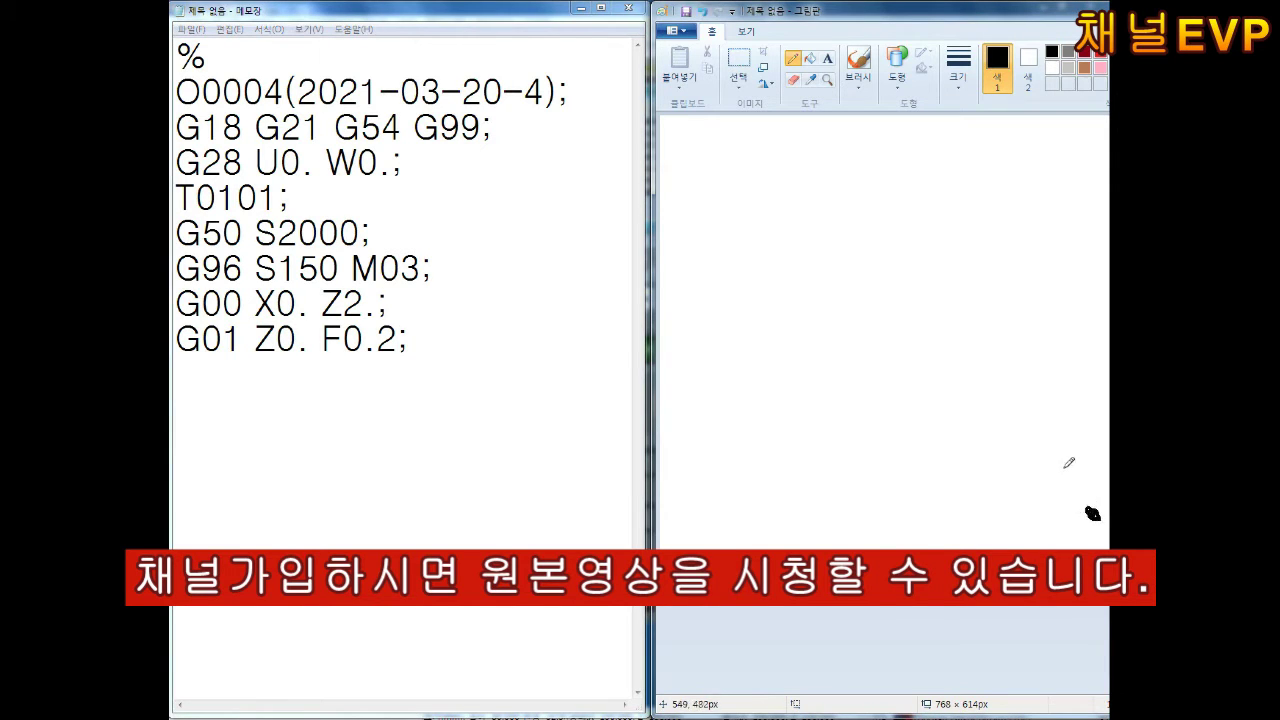
{"action": "type", "text": "X20.;"}
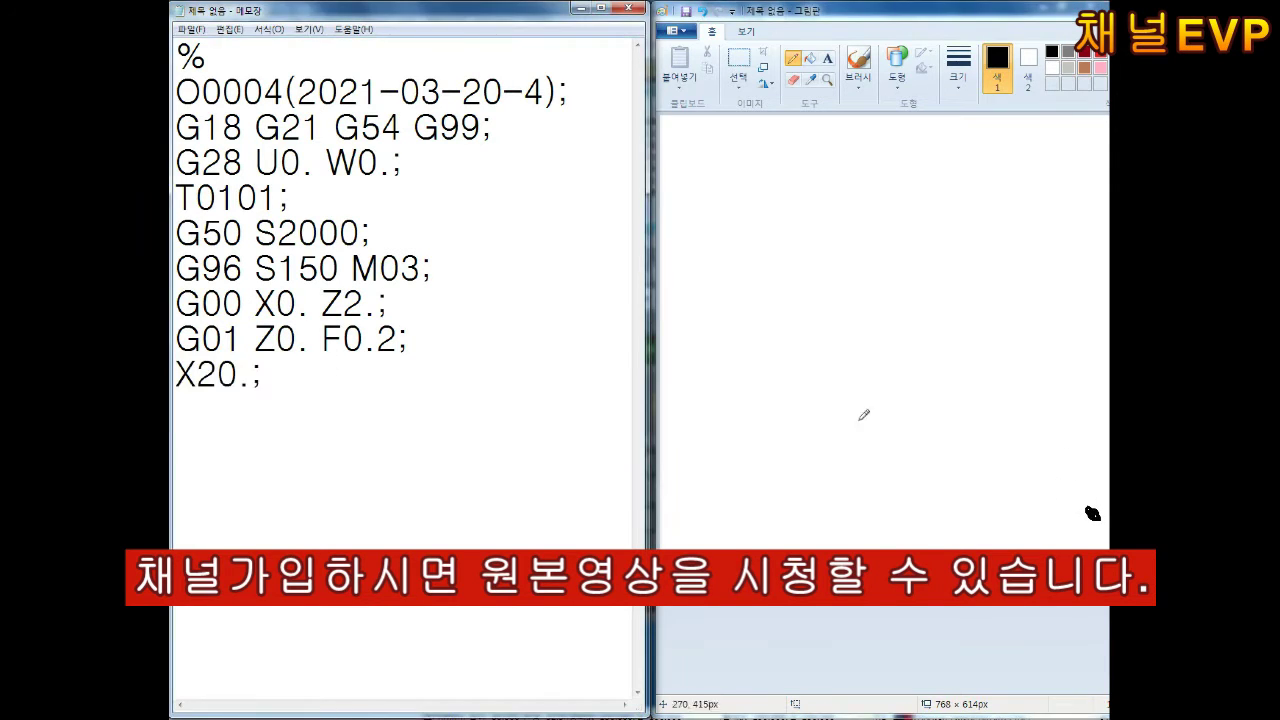
{"action": "key", "text": "Return"}
{"action": "type", "text": "X22. Z-1.;"}
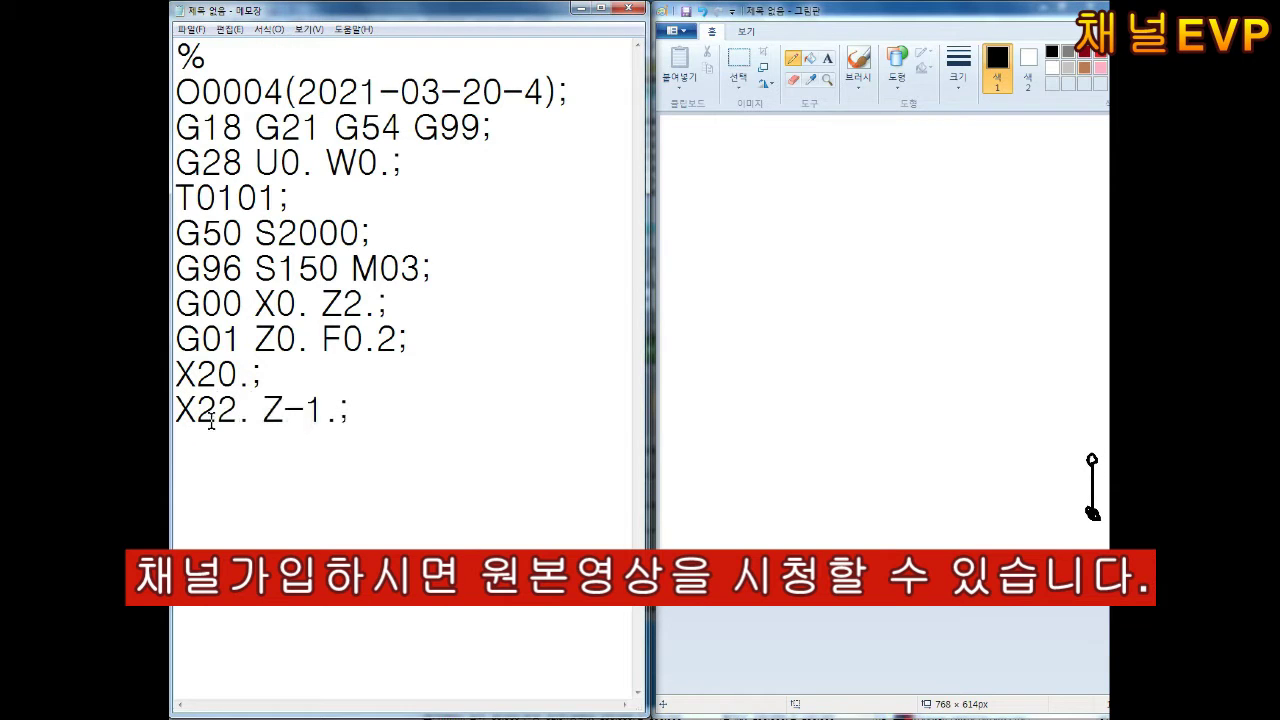
{"action": "key", "text": "Return"}
{"action": "type", "text": "Z-18.;"}
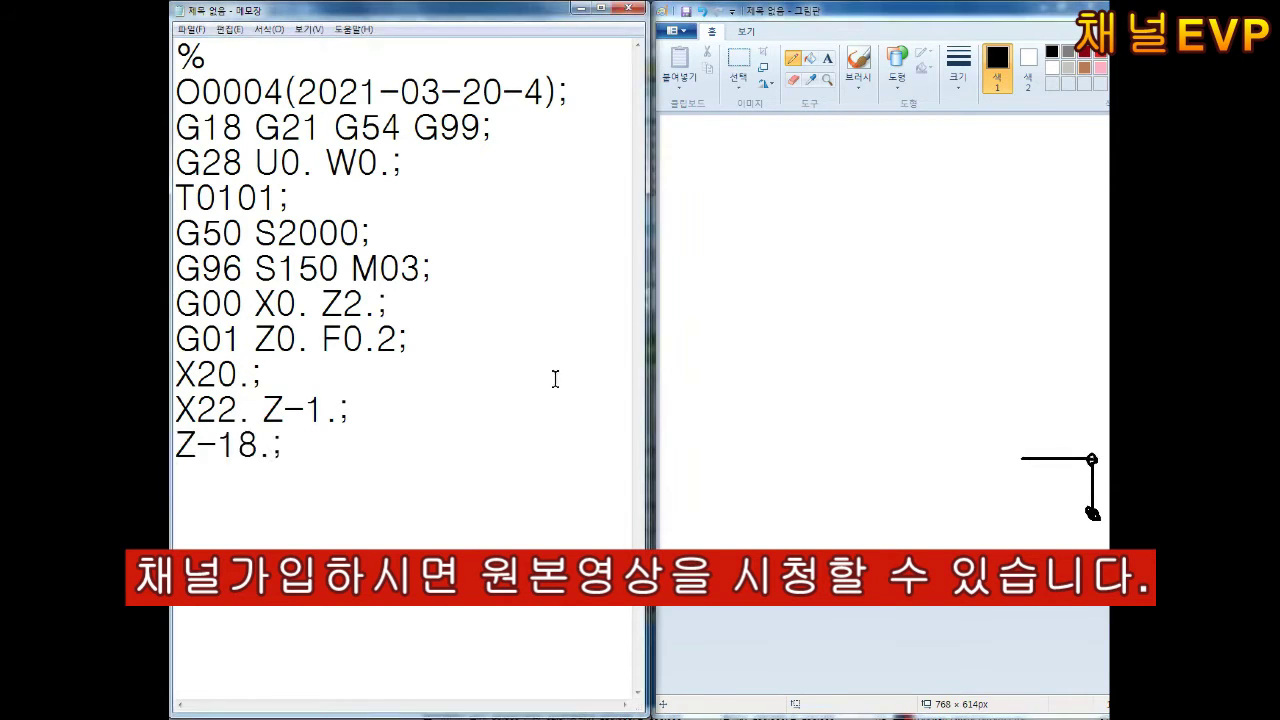
{"action": "key", "text": "Return"}
{"action": "type", "text": "G02 X"}
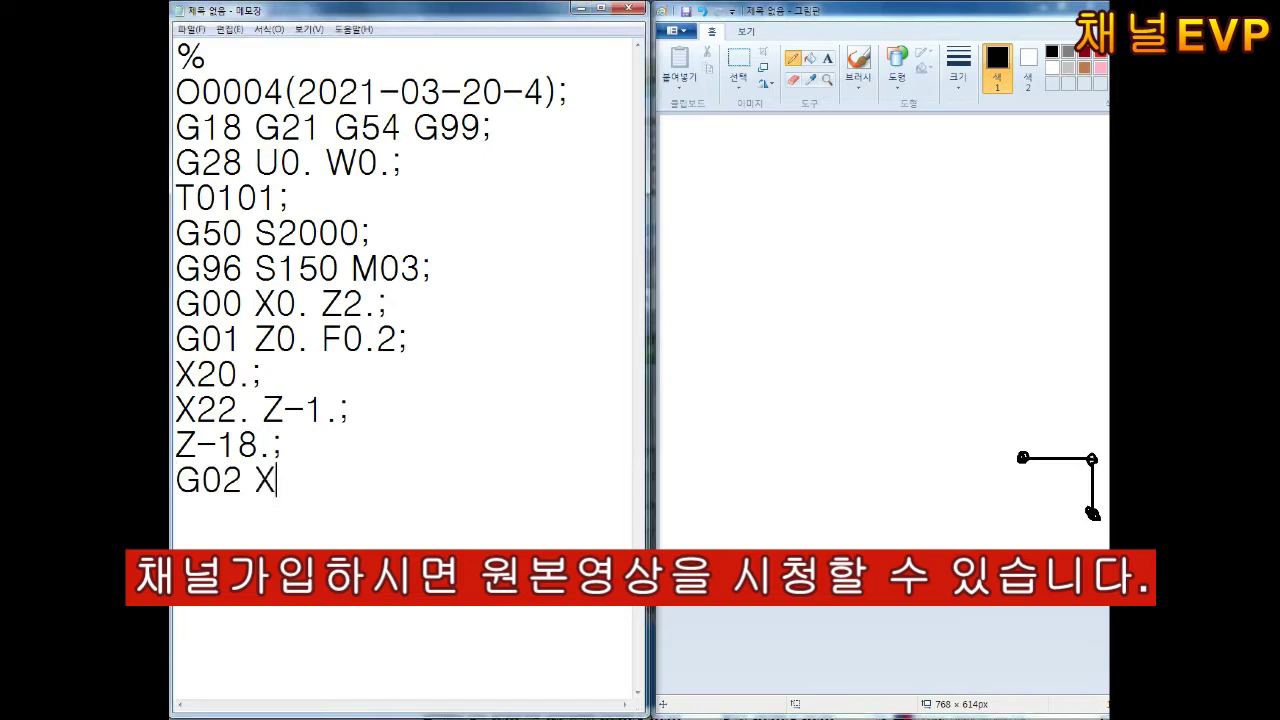
{"action": "type", "text": "26. Z-20. R2.;"}
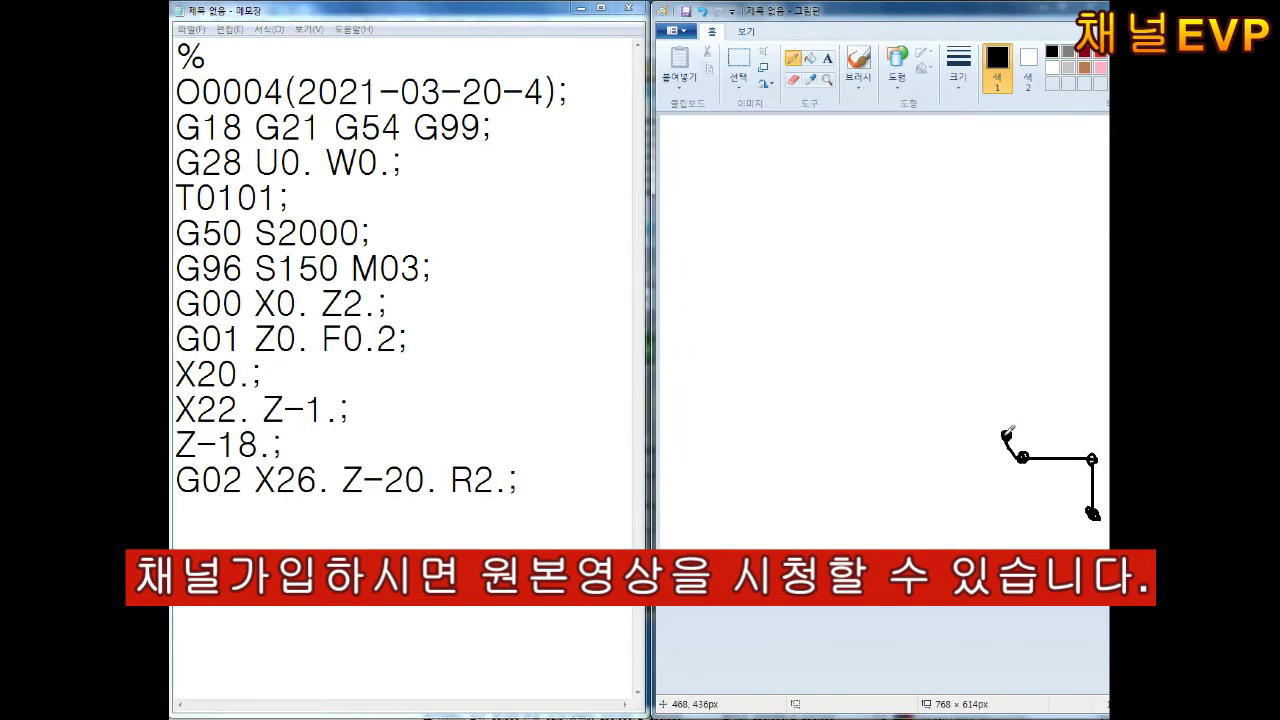
{"action": "key", "text": "Return"}
{"action": "type", "text": "G01 X44"}
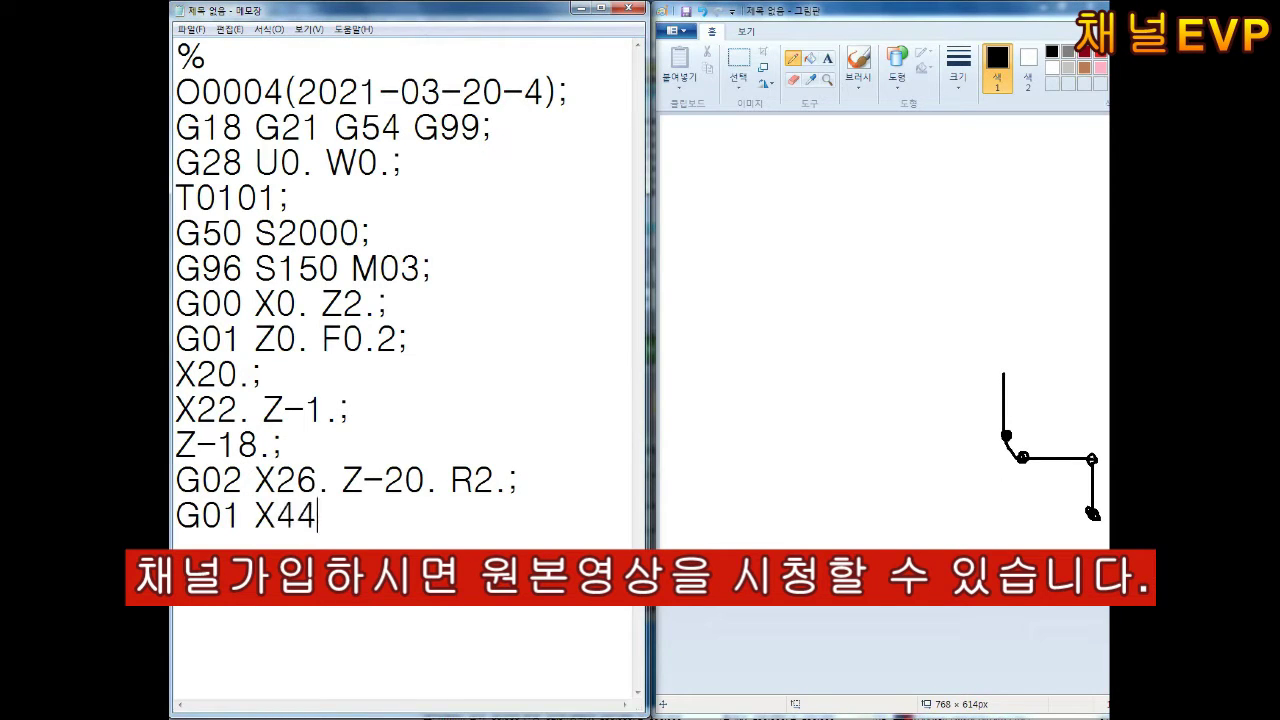
{"action": "key", "text": "BackSpace"}
{"action": "type", "text": "5.;"}
{"action": "key", "text": "Return"}
{"action": "type", "text": "X4"}
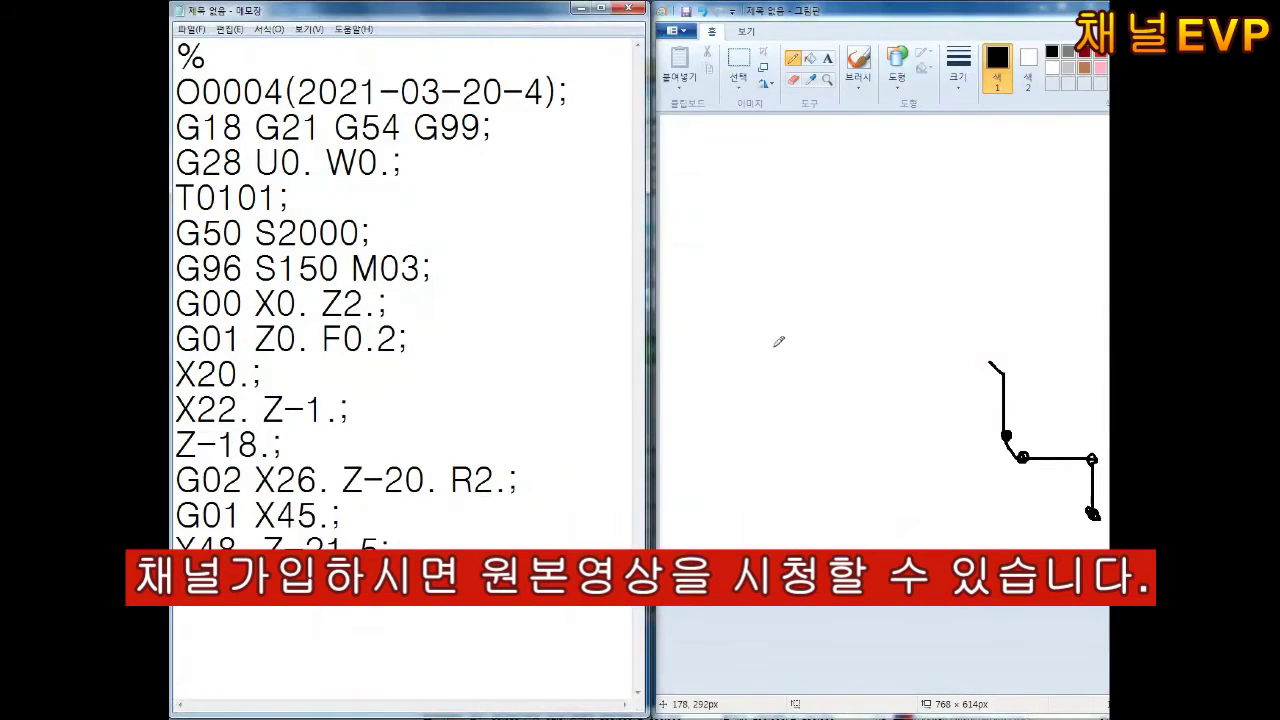
Sketch the next step and shoulder in Paint, and add G02 X56. Z-50., G01 X70., X74. Z-52., Z-75., X78
{"action": "mouse_move", "coordinate": [992, 362]}
{"action": "left_mouse_down"}
{"action": "mouse_move", "coordinate": [1004, 380]}
{"action": "mouse_move", "coordinate": [895, 367]}
{"action": "left_mouse_up"}
{"action": "type", "text": "G02 X56. Z-"}
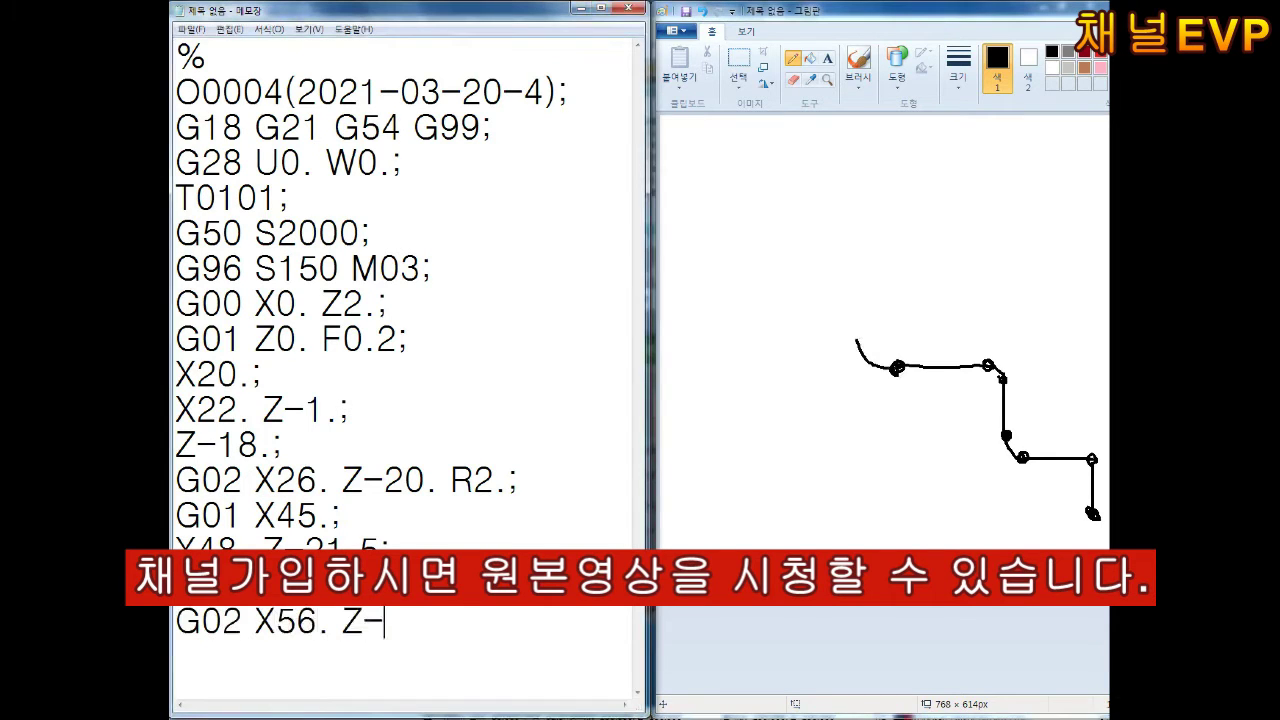
{"action": "type", "text": "50. R4.;"}
{"action": "left_click_drag", "start_coordinate": [860, 327], "coordinate": [858, 262]}
{"action": "mouse_move", "coordinate": [857, 252]}
{"action": "left_mouse_down"}
{"action": "mouse_move", "coordinate": [820, 230]}
{"action": "mouse_move", "coordinate": [757, 232]}
{"action": "left_mouse_up"}
{"action": "type", "text": "G01 X70.;"}
{"action": "key", "text": "Return"}
{"action": "type", "text": "X74. Z-52.;"}
{"action": "key", "text": "Return"}
{"action": "type", "text": "Z-75.;"}
{"action": "key", "text": "Return"}
{"action": "type", "text": "X"}
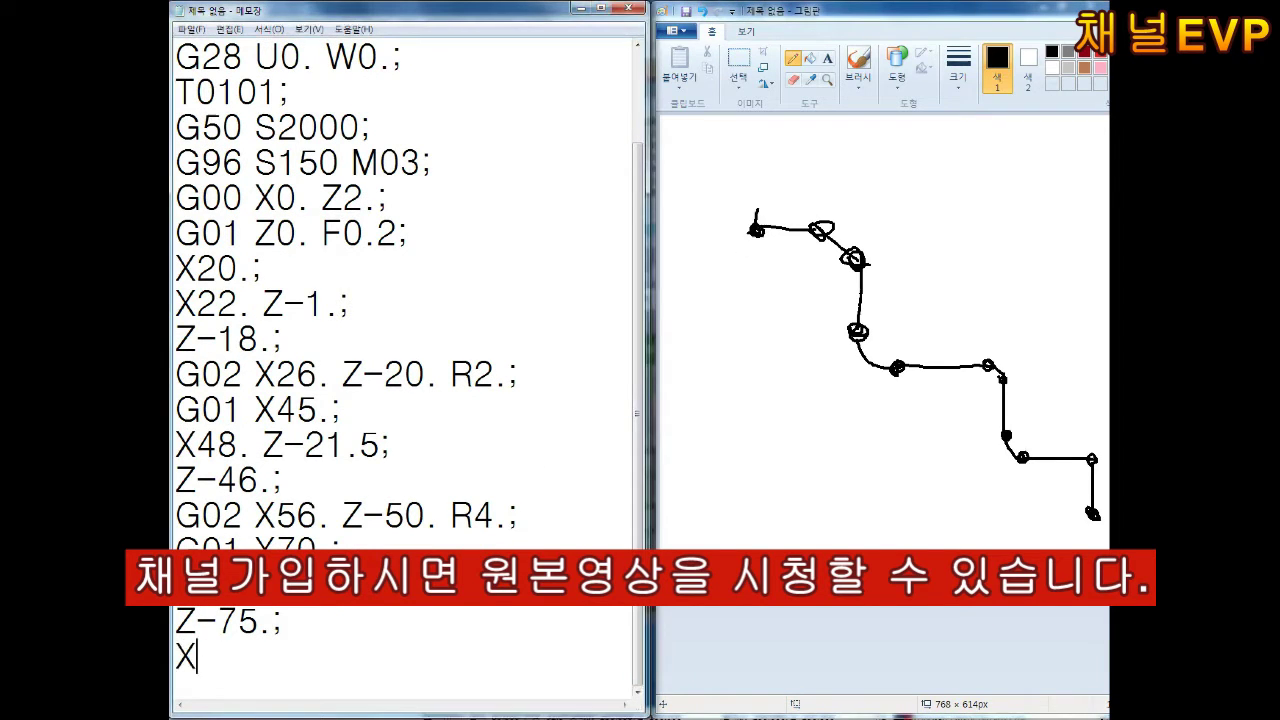
{"action": "type", "text": "78.;"}
{"action": "key", "text": "Return"}
Extend the sketch upward and add an X84. Z-78. line, correcting the Z value from -55
{"action": "left_click_drag", "start_coordinate": [757, 232], "coordinate": [738, 155]}
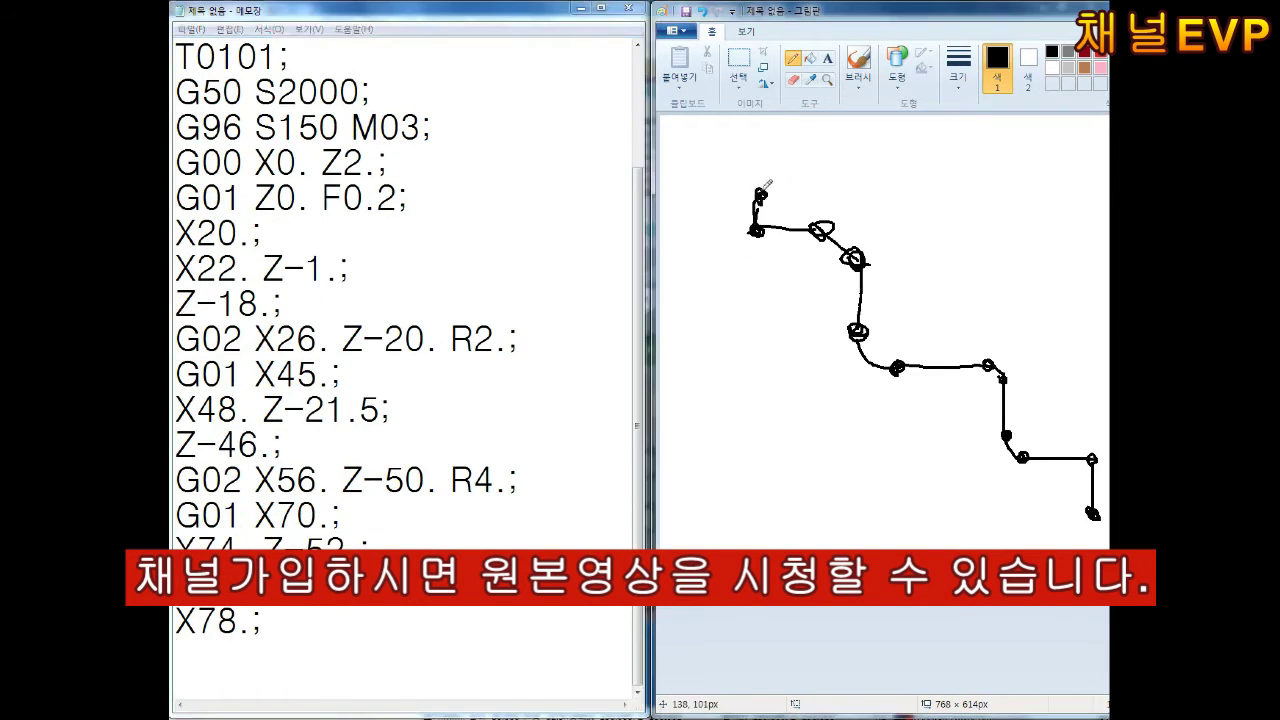
{"action": "type", "text": "X84. Z-55"}
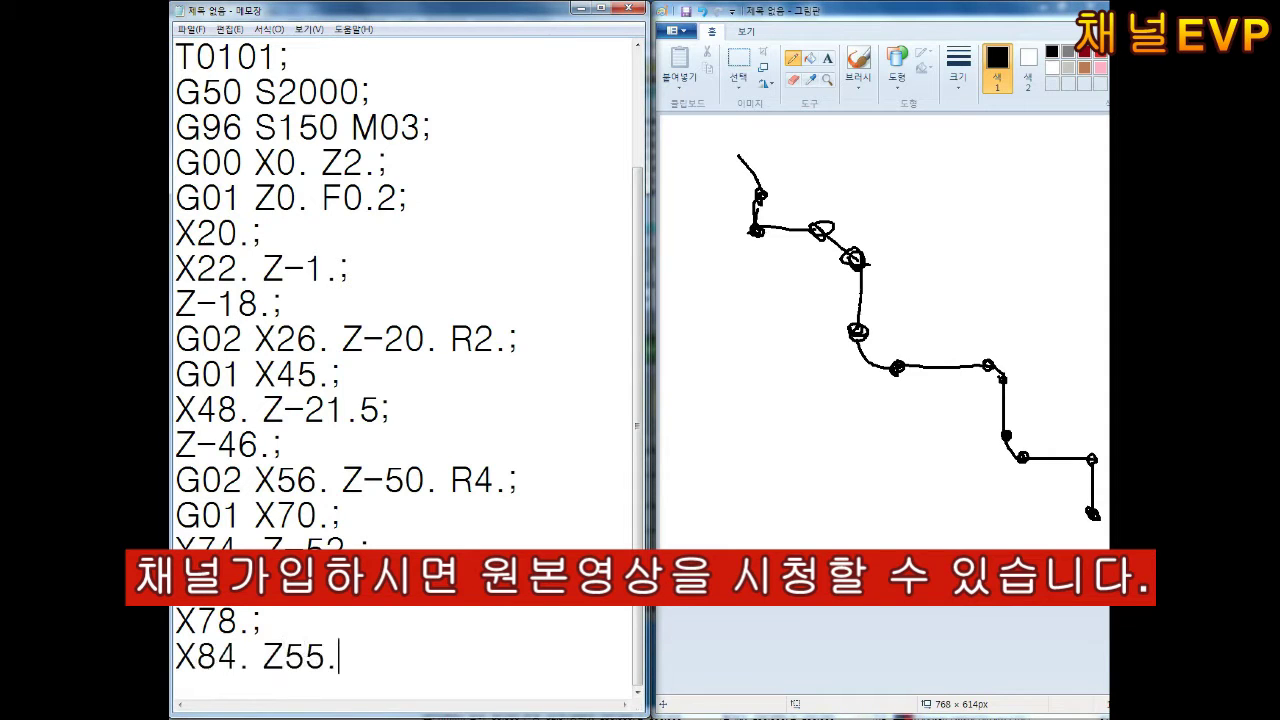
{"action": "type", "text": ".;"}
{"action": "key", "text": "Return"}
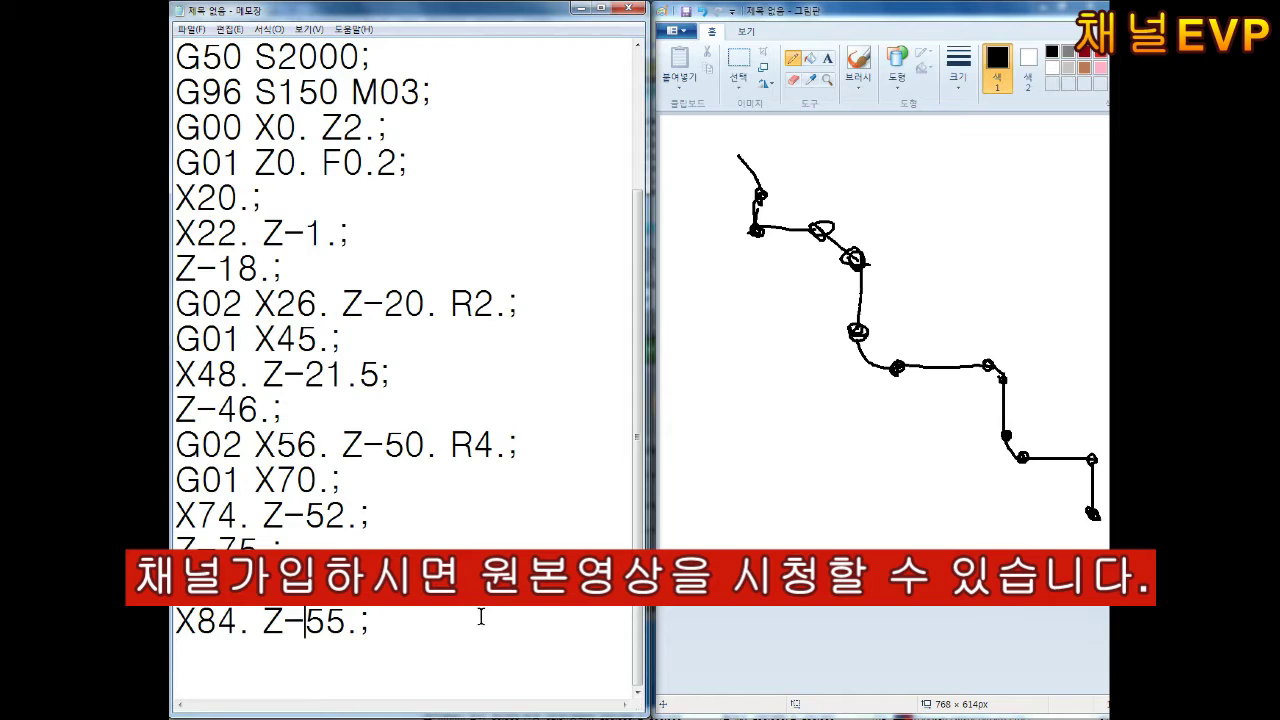
{"action": "key", "text": "Delete"}
{"action": "key", "text": "Delete"}
{"action": "left_click_drag", "start_coordinate": [262, 515], "coordinate": [370, 530]}
{"action": "left_click", "coordinate": [306, 622]}
{"action": "type", "text": "78"}
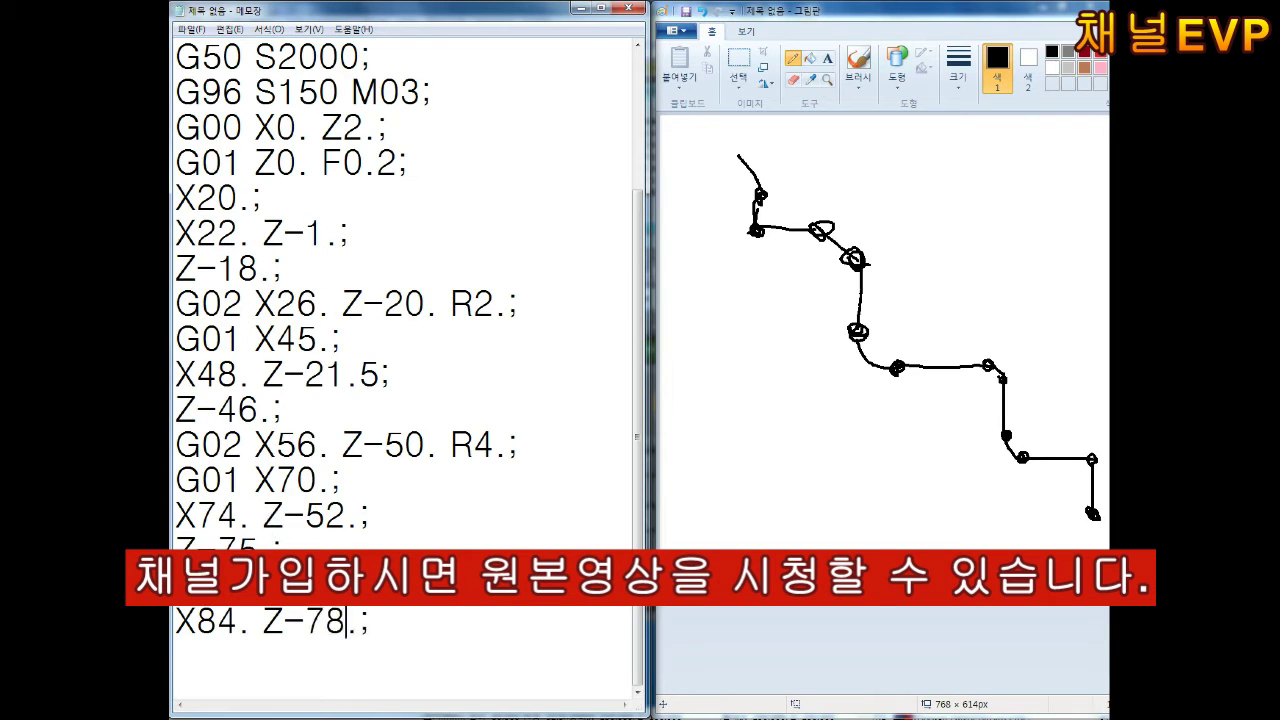
{"action": "scroll", "coordinate": [368, 626], "scroll_direction": "down", "scroll_amount": 1}
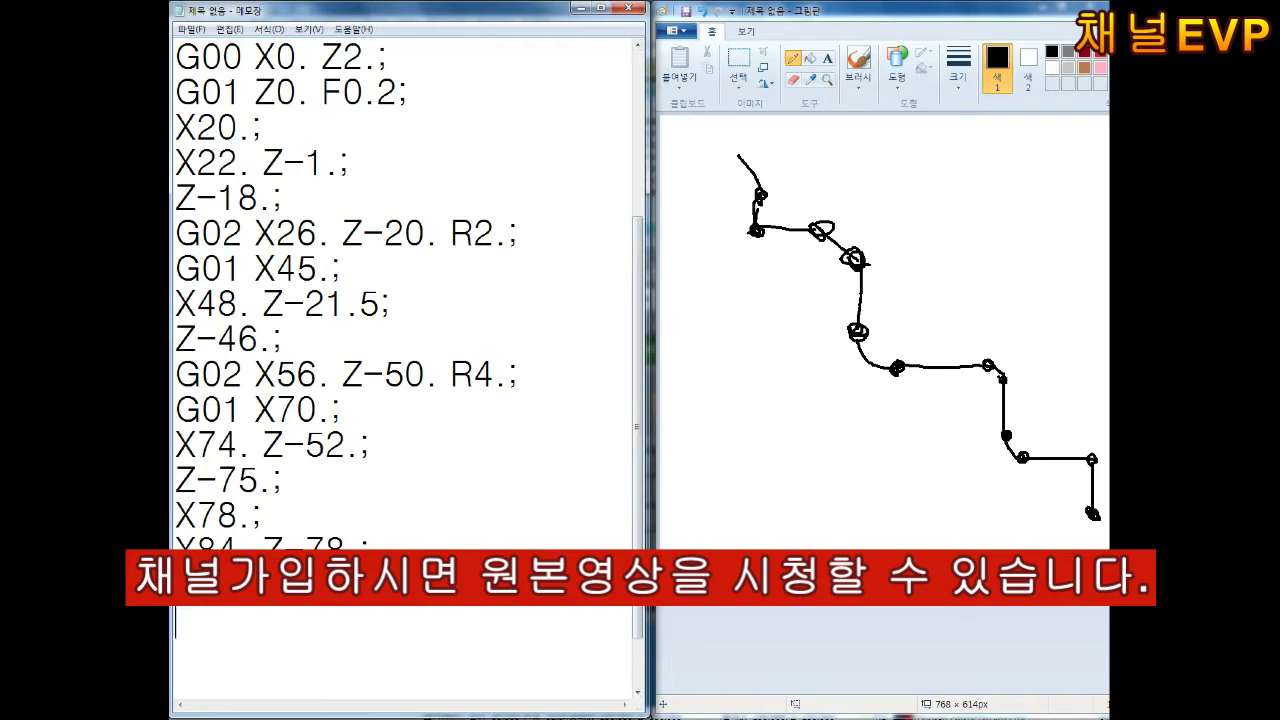
Sketch the final profile step, add X90., and circle the profile's end point
{"action": "left_click", "coordinate": [747, 373]}
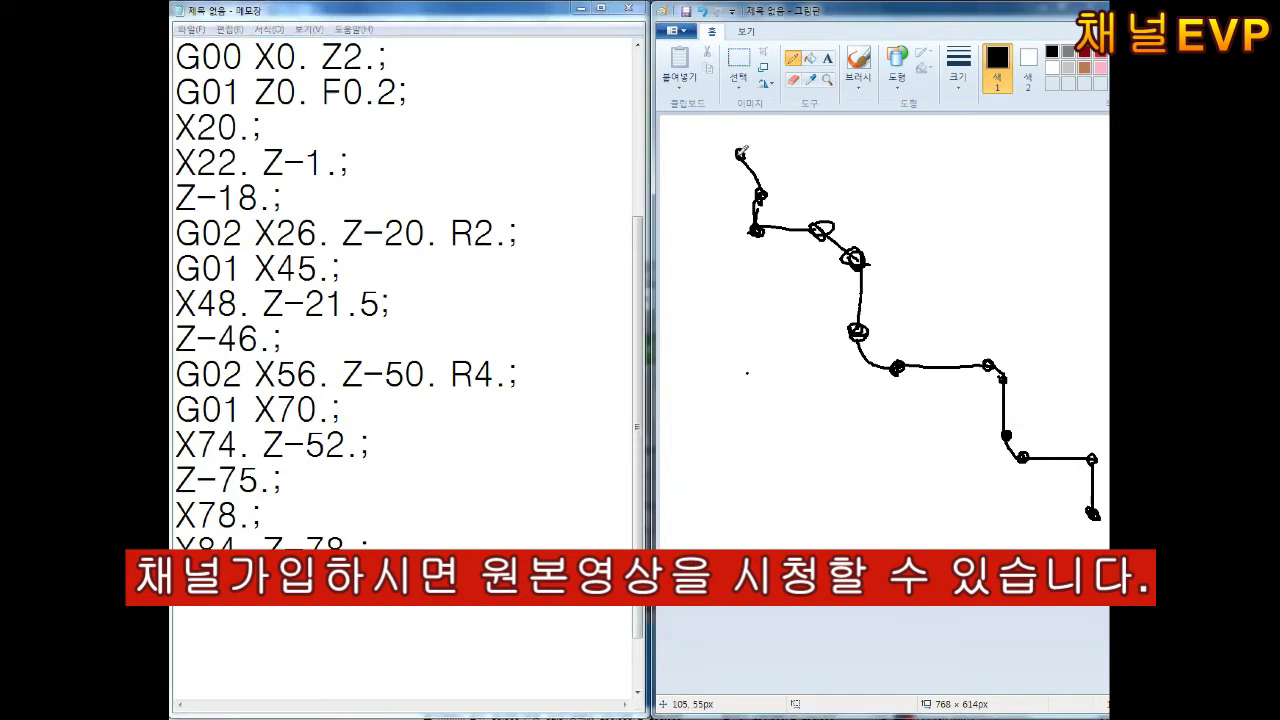
{"action": "mouse_move", "coordinate": [743, 151]}
{"action": "left_mouse_down"}
{"action": "mouse_move", "coordinate": [684, 156]}
{"action": "mouse_move", "coordinate": [680, 128]}
{"action": "left_mouse_up"}
{"action": "left_click", "coordinate": [254, 618]}
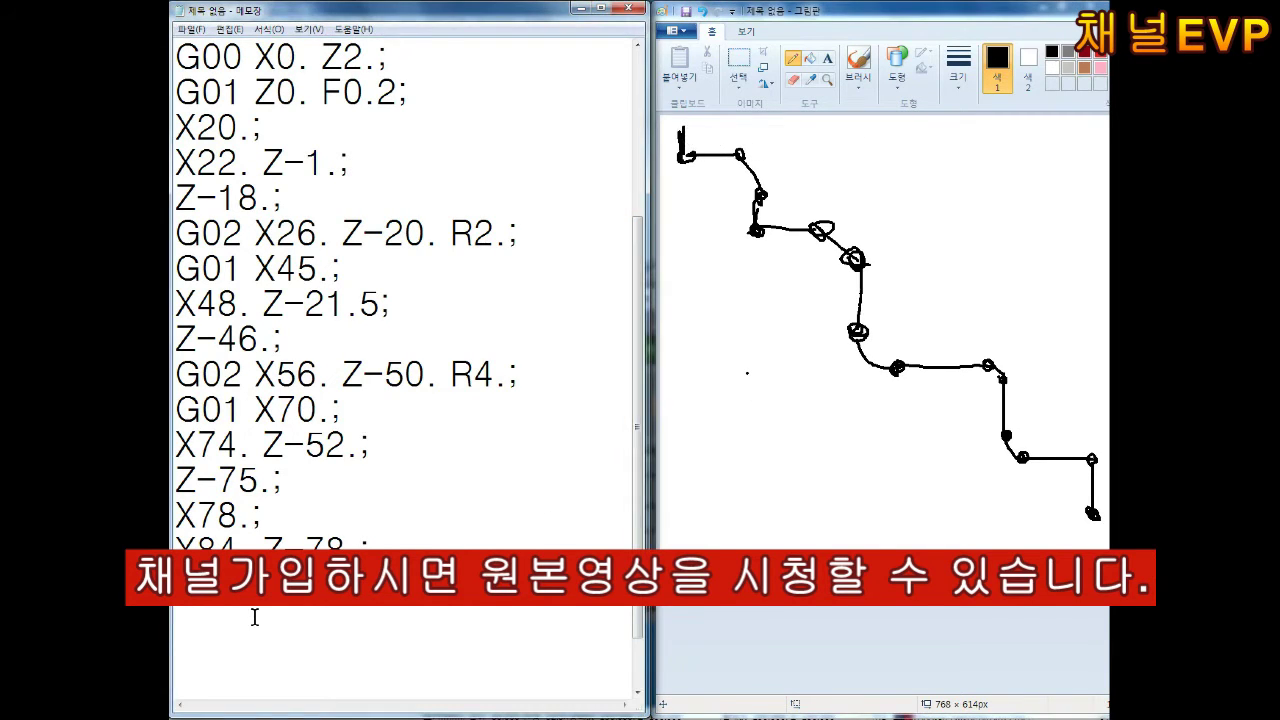
{"action": "type", "text": "X90.;"}
{"action": "key", "text": "Return"}
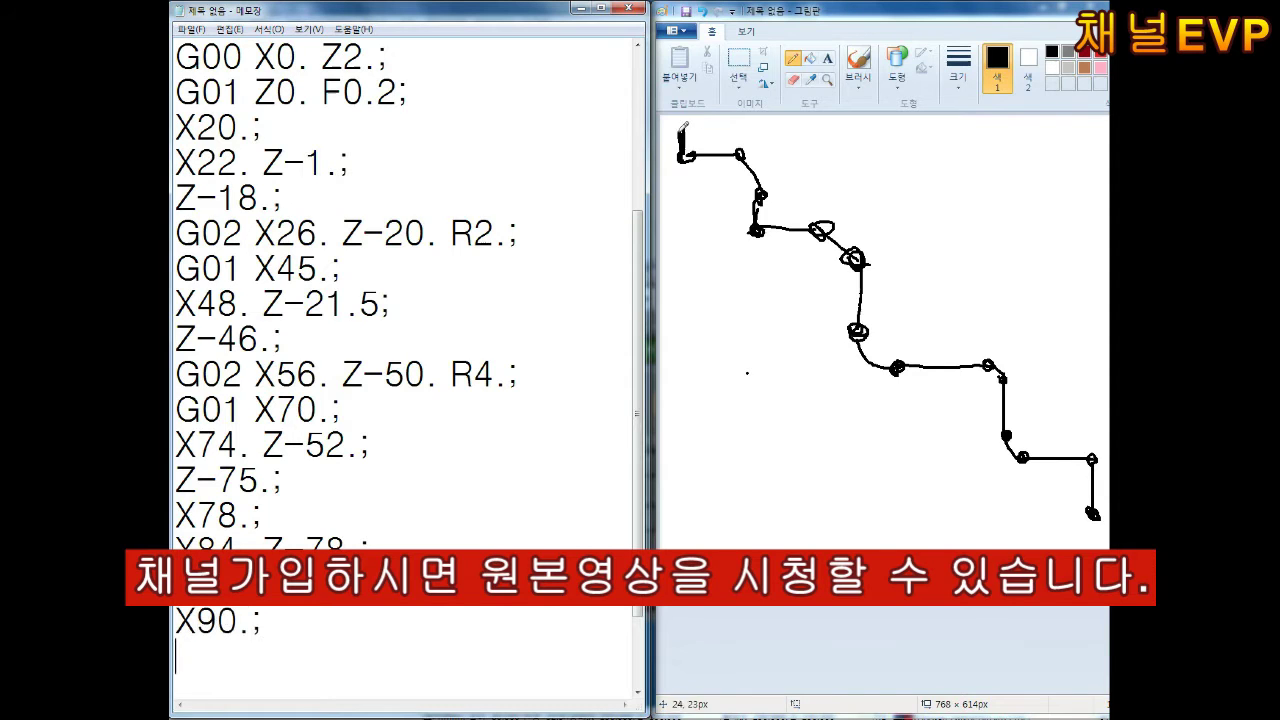
{"action": "left_click_drag", "start_coordinate": [683, 128], "coordinate": [684, 130]}
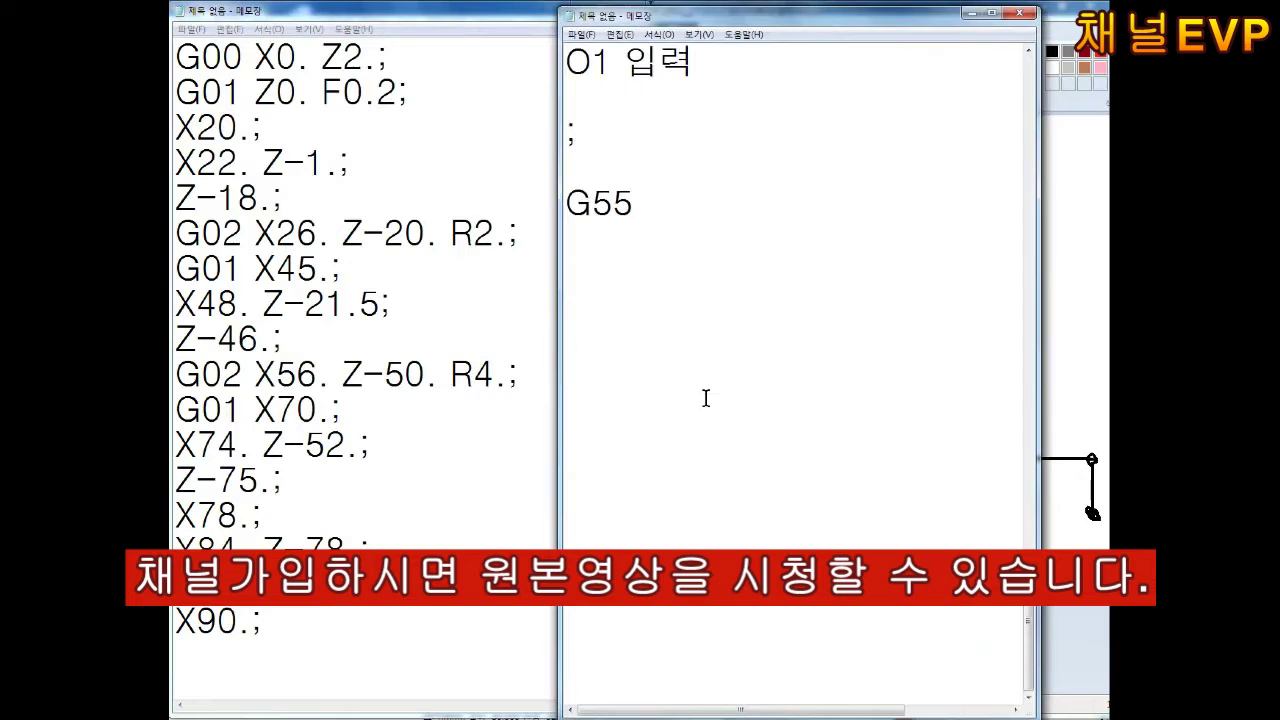
Type Korean chamfer notes: '제품형상에 모따기 있음', '제품형상에 모따기 없는데 임의로 가공하는 경우', '일반모따기'
{"action": "type", "text": "WPV"}
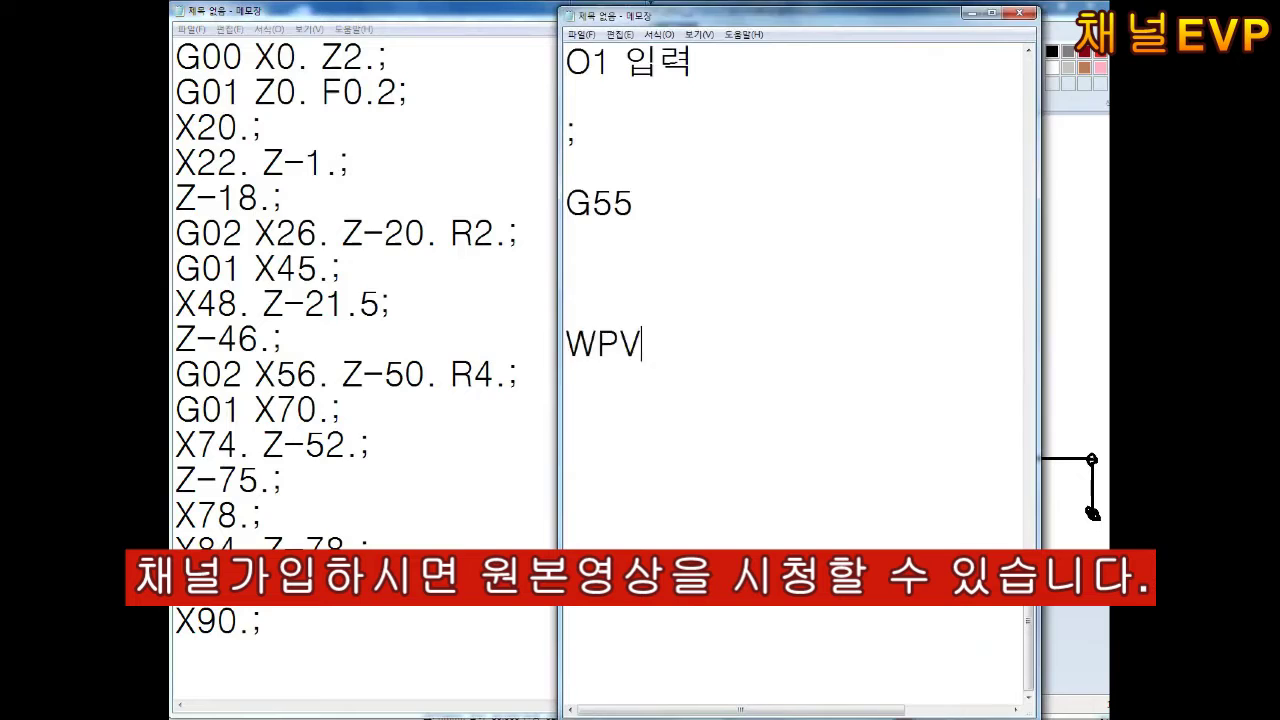
{"action": "key", "text": "BackSpace"}
{"action": "key", "text": "BackSpace"}
{"action": "key", "text": "BackSpace"}
{"action": "type", "text": "제품형상에 모따기 있음"}
{"action": "key", "text": "Return"}
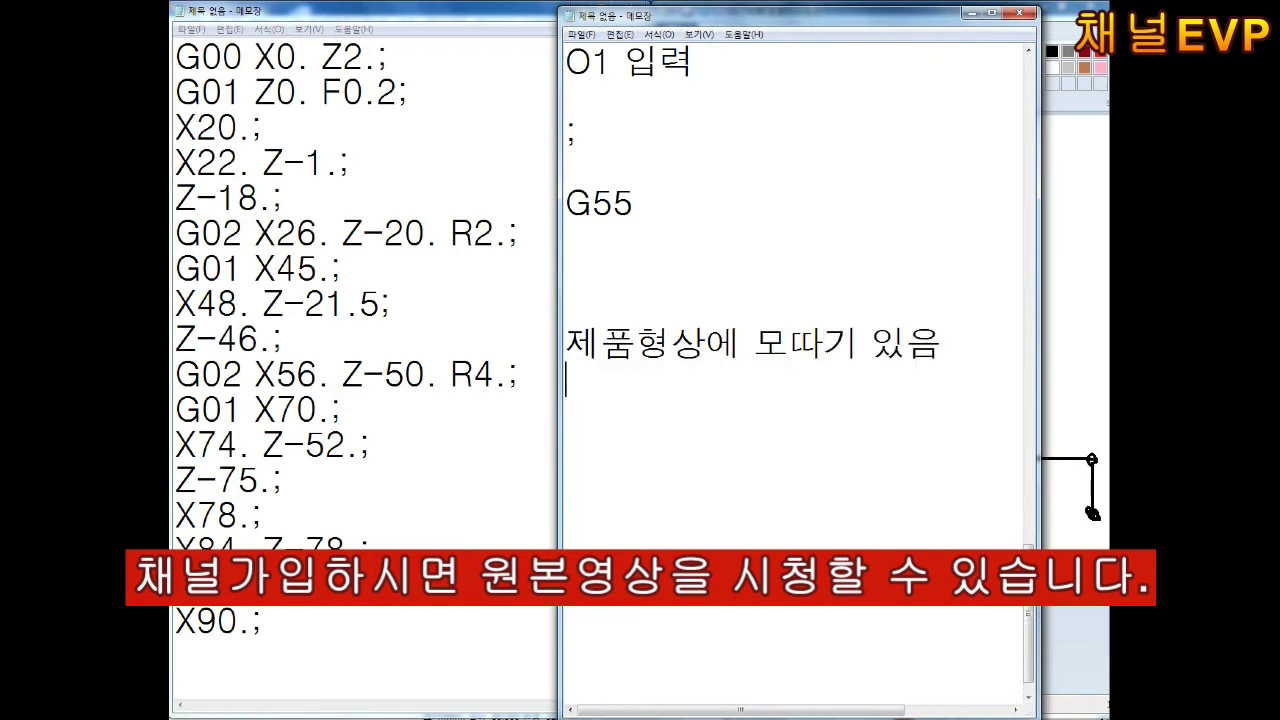
{"action": "key", "text": "Return"}
{"action": "type", "text": "제품형상에 모따기 없는데 임의로"}
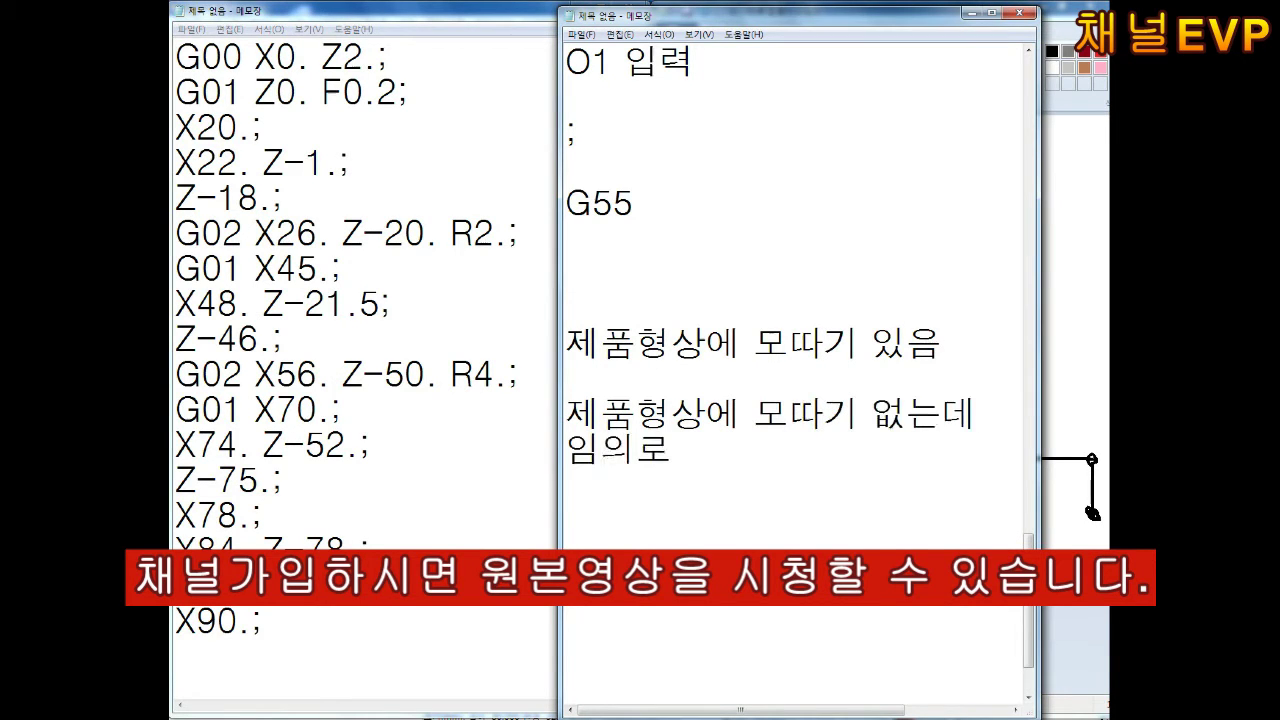
{"action": "type", "text": " 가공하는 경우"}
{"action": "left_click", "coordinate": [1083, 200]}
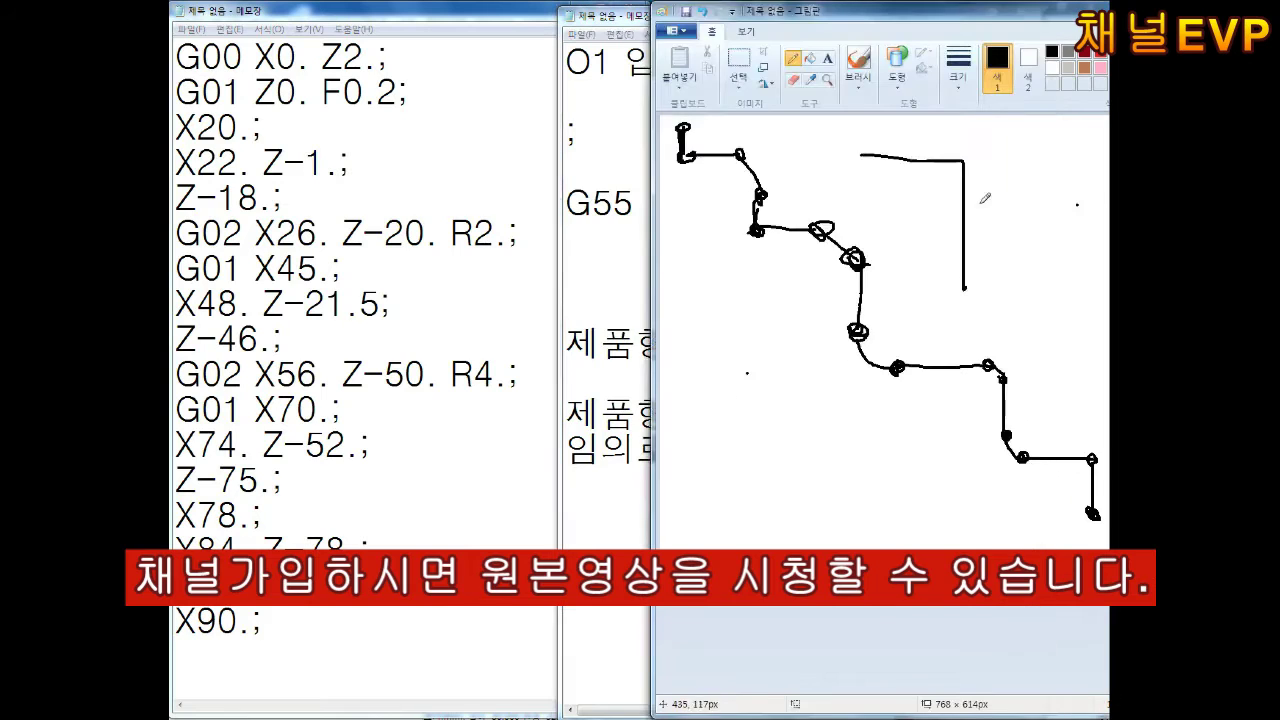
{"action": "left_click", "coordinate": [543, 645]}
{"action": "type", "text": "일반모"}
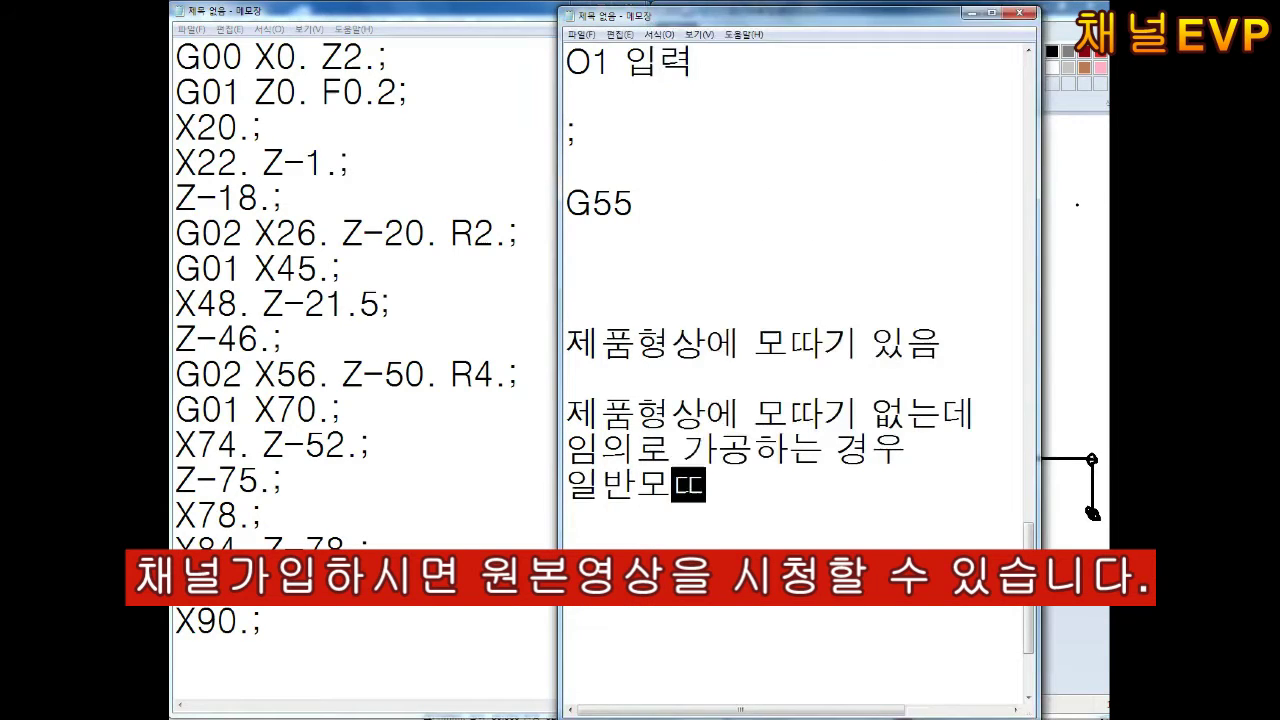
{"action": "type", "text": "따기"}
Draw an L-shaped chamfer illustration, then add red cross, ㅅ mark, box and oval marks to the sketch
{"action": "left_click", "coordinate": [1068, 242]}
{"action": "left_click", "coordinate": [746, 373]}
{"action": "mouse_move", "coordinate": [698, 392]}
{"action": "left_mouse_down"}
{"action": "mouse_move", "coordinate": [801, 524]}
{"action": "mouse_move", "coordinate": [806, 405]}
{"action": "left_mouse_up"}
{"action": "left_click", "coordinate": [1100, 51]}
{"action": "mouse_move", "coordinate": [801, 337]}
{"action": "left_mouse_down"}
{"action": "mouse_move", "coordinate": [803, 397]}
{"action": "mouse_move", "coordinate": [868, 386]}
{"action": "left_mouse_up"}
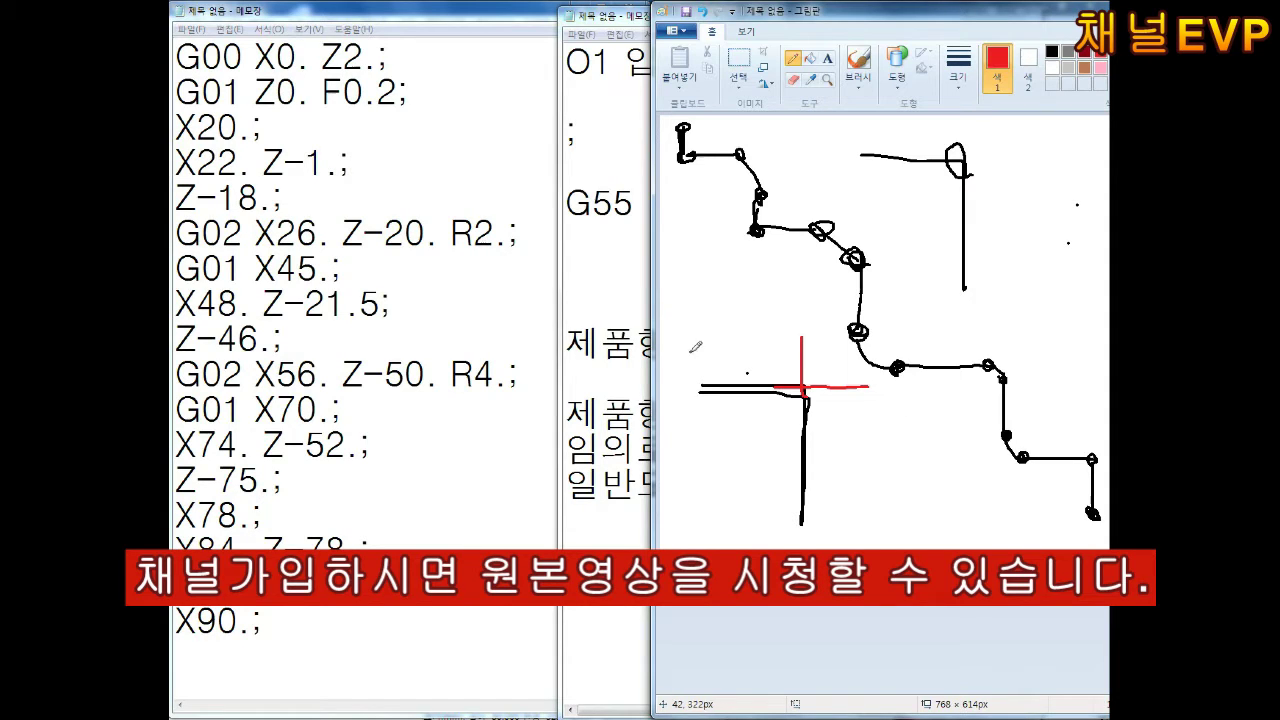
{"action": "left_click_drag", "start_coordinate": [691, 352], "coordinate": [735, 262]}
{"action": "left_click_drag", "start_coordinate": [736, 285], "coordinate": [758, 338]}
{"action": "left_click_drag", "start_coordinate": [760, 268], "coordinate": [766, 289]}
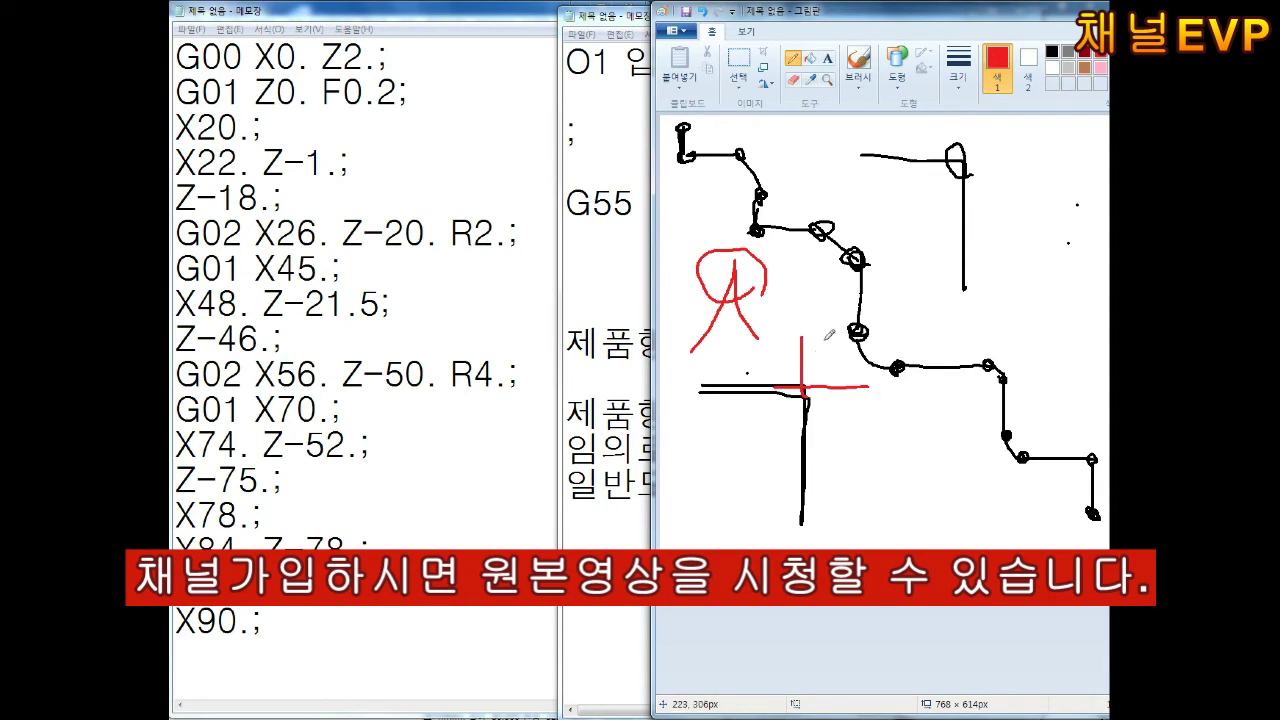
{"action": "left_click_drag", "start_coordinate": [801, 350], "coordinate": [818, 325]}
{"action": "left_click_drag", "start_coordinate": [866, 360], "coordinate": [873, 410]}
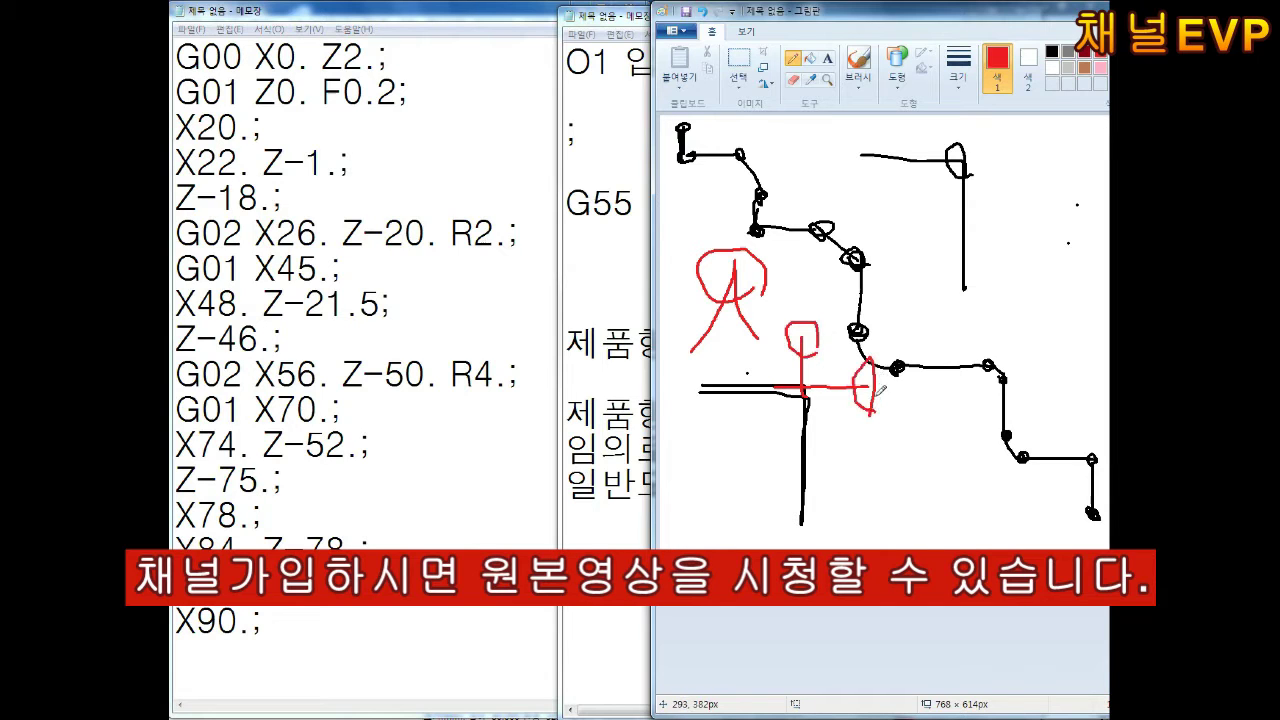
{"action": "left_click_drag", "start_coordinate": [601, 24], "coordinate": [613, 24]}
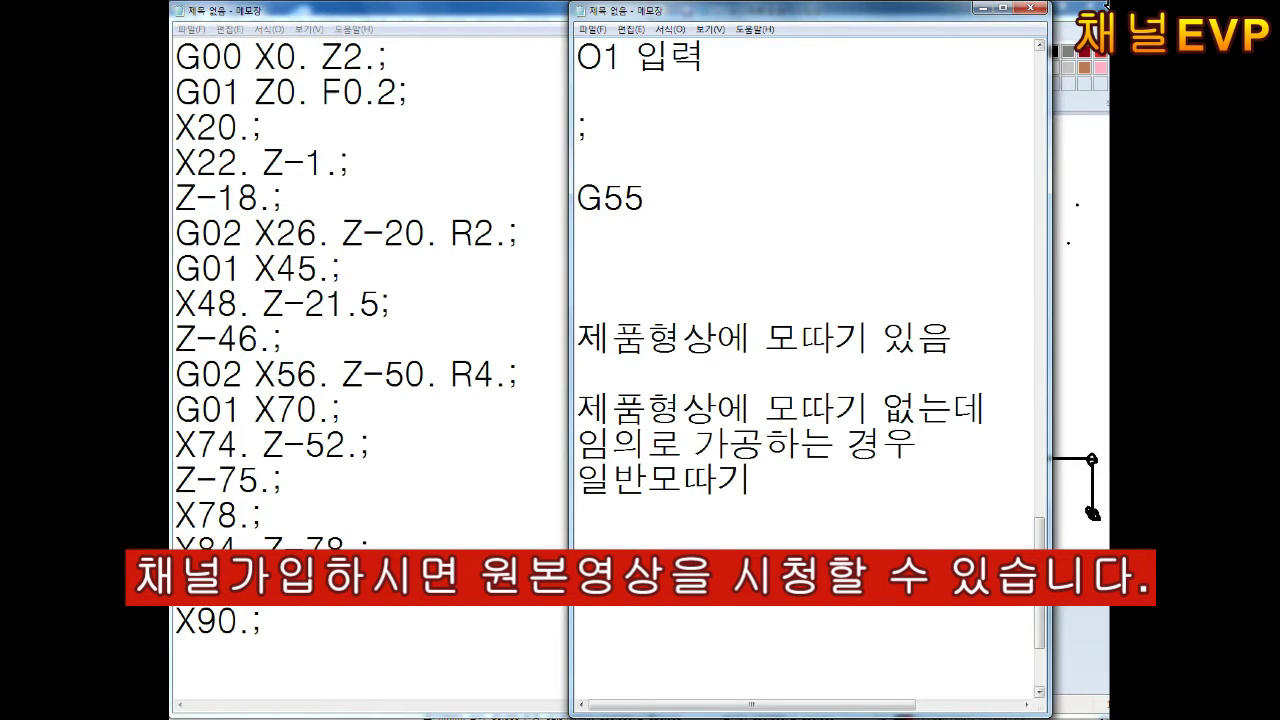
Trace the top steps in red and handwrite underlined C0.2 and circled C0.3 chamfer notes
{"action": "left_click_drag", "start_coordinate": [666, 127], "coordinate": [692, 128]}
{"action": "left_click_drag", "start_coordinate": [862, 150], "coordinate": [962, 286]}
{"action": "left_click_drag", "start_coordinate": [1024, 138], "coordinate": [1018, 184]}
{"action": "left_click_drag", "start_coordinate": [1048, 150], "coordinate": [1100, 184]}
{"action": "left_click", "coordinate": [1066, 182]}
{"action": "left_click_drag", "start_coordinate": [1005, 209], "coordinate": [1088, 208]}
{"action": "mouse_move", "coordinate": [996, 248]}
{"action": "left_mouse_down"}
{"action": "mouse_move", "coordinate": [994, 288]}
{"action": "mouse_move", "coordinate": [1030, 246]}
{"action": "left_mouse_up"}
{"action": "left_click_drag", "start_coordinate": [1066, 250], "coordinate": [1076, 280]}
{"action": "left_click_drag", "start_coordinate": [1082, 220], "coordinate": [1096, 270]}
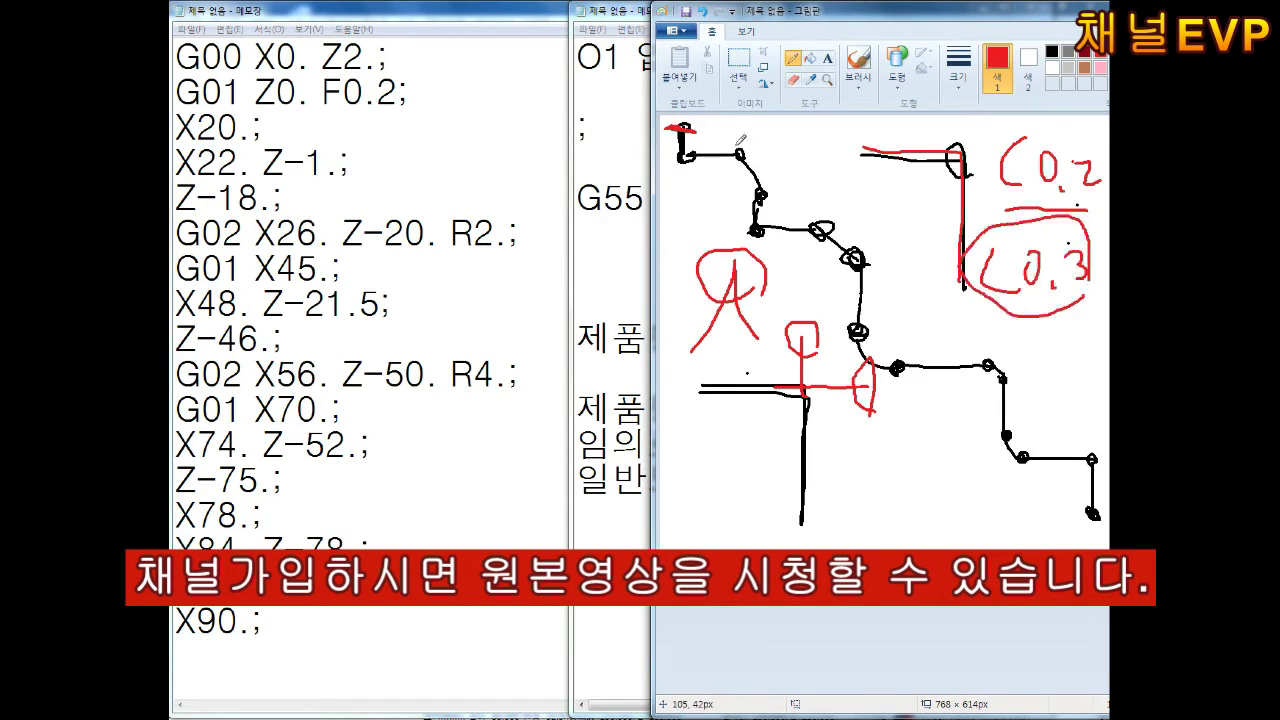
{"action": "left_click_drag", "start_coordinate": [700, 127], "coordinate": [796, 165]}
{"action": "left_click_drag", "start_coordinate": [814, 140], "coordinate": [813, 141]}
{"action": "left_click_drag", "start_coordinate": [829, 158], "coordinate": [826, 167]}
{"action": "left_click_drag", "start_coordinate": [846, 139], "coordinate": [860, 151]}
Replace the X90.; line with X90. Z-86.8; and remove the blank lines below it
{"action": "left_click", "coordinate": [300, 654]}
{"action": "key", "text": "Return"}
{"action": "key", "text": "Return"}
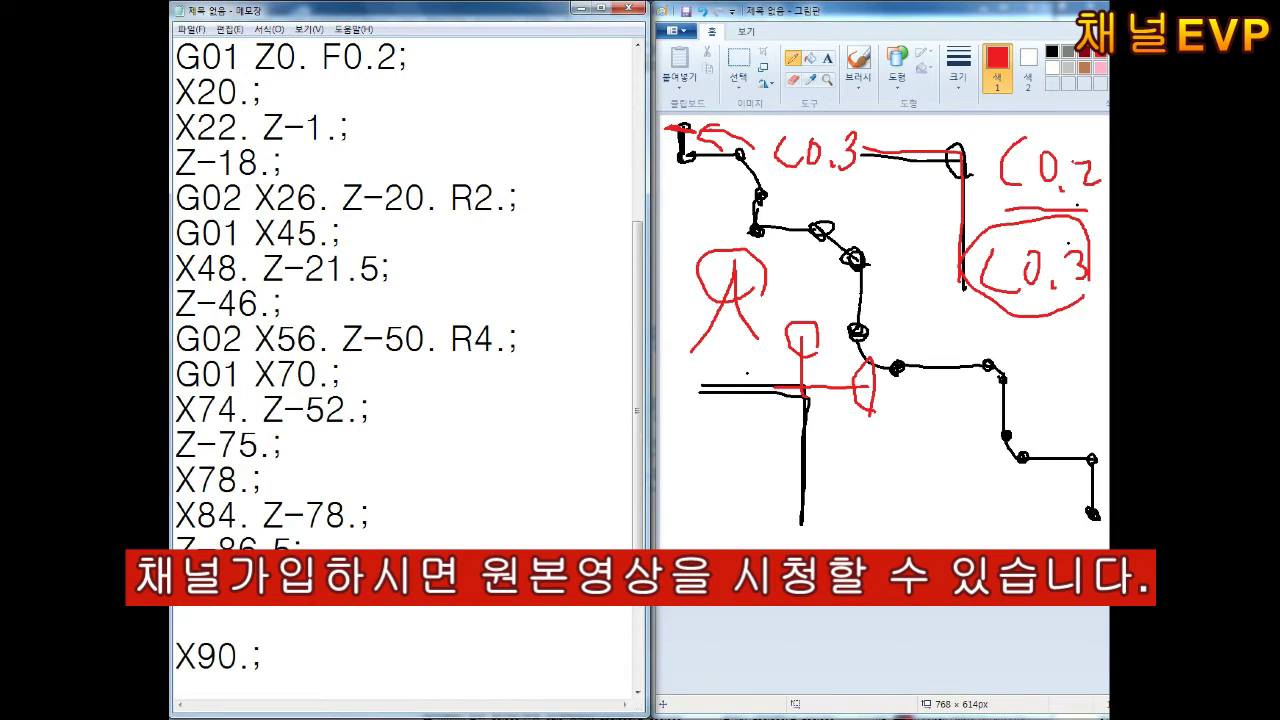
{"action": "key", "text": "BackSpace"}
{"action": "key", "text": "BackSpace"}
{"action": "key", "text": "BackSpace"}
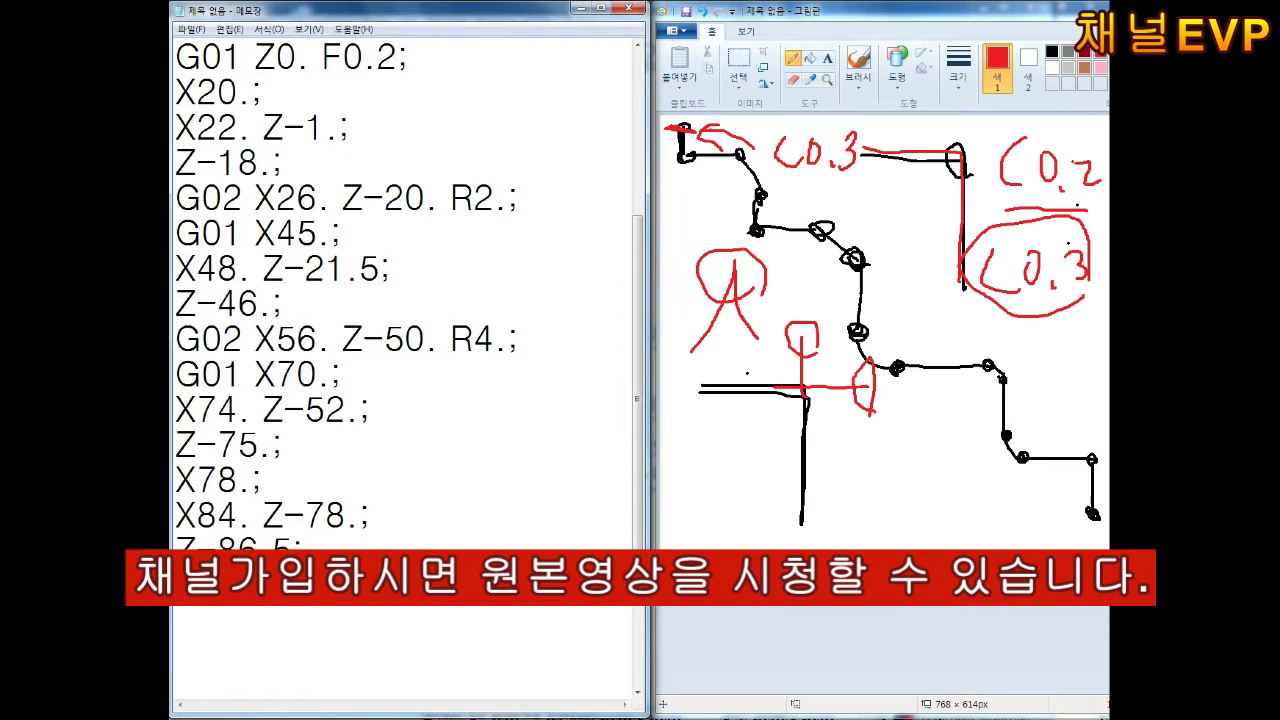
{"action": "scroll", "coordinate": [300, 634], "scroll_direction": "down", "scroll_amount": 2}
{"action": "scroll", "coordinate": [300, 634], "scroll_direction": "down", "scroll_amount": 1}
{"action": "type", "text": "X90. Z-"}
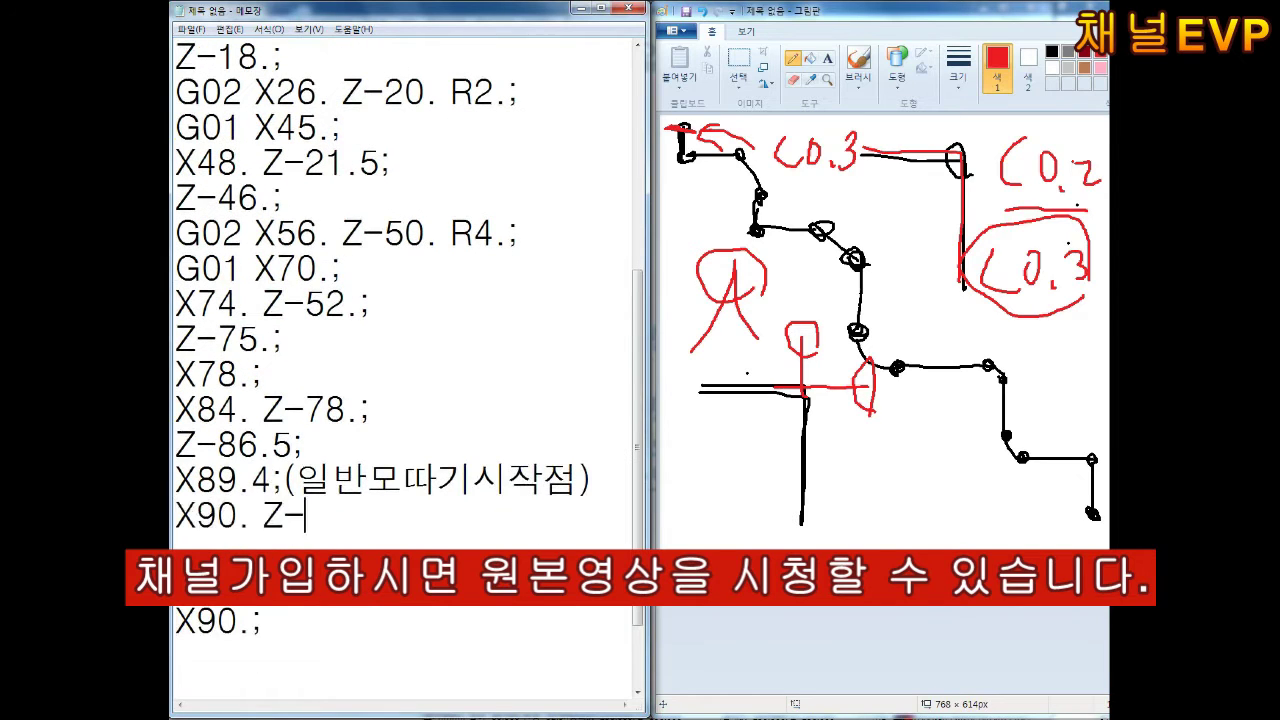
{"action": "type", "text": "86.8;"}
{"action": "key", "text": "Return"}
{"action": "key", "text": "Delete"}
{"action": "key", "text": "Delete"}
{"action": "key", "text": "Delete"}
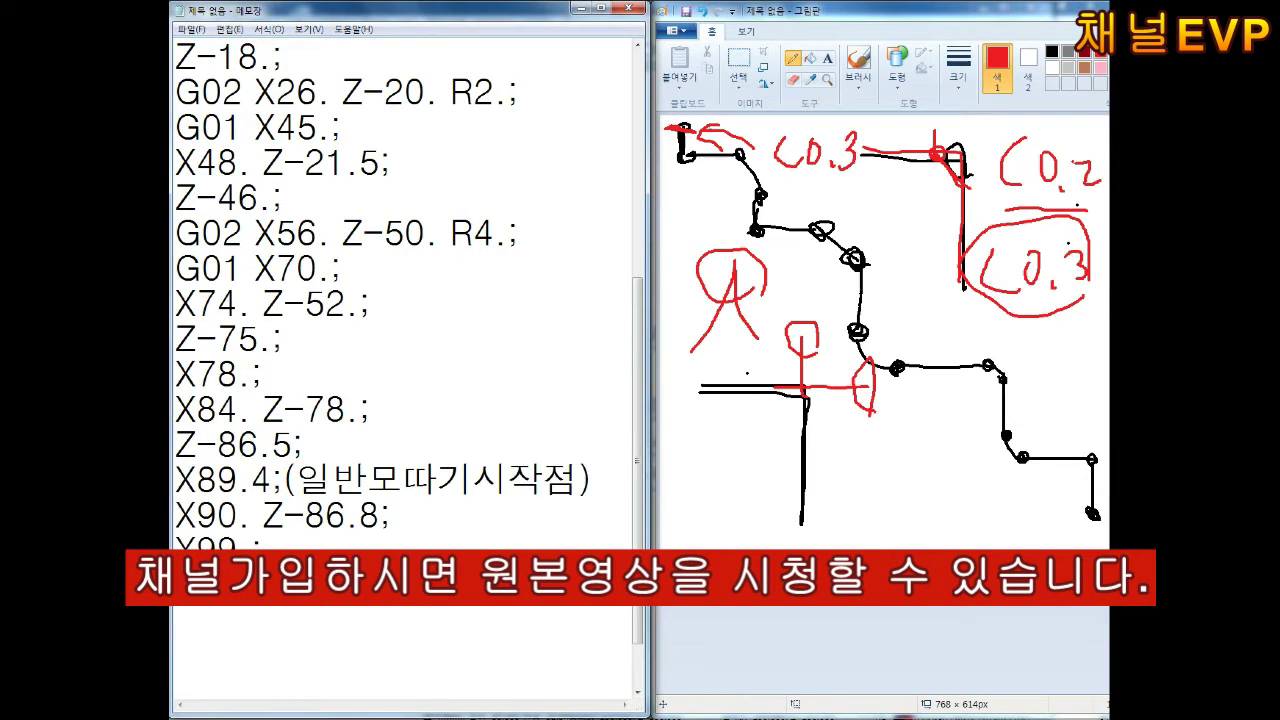
{"action": "key", "text": "Delete"}
{"action": "key", "text": "Delete"}
Review the program and save it as 2021-03-20-4
{"action": "scroll", "coordinate": [219, 515], "scroll_direction": "down", "scroll_amount": 1}
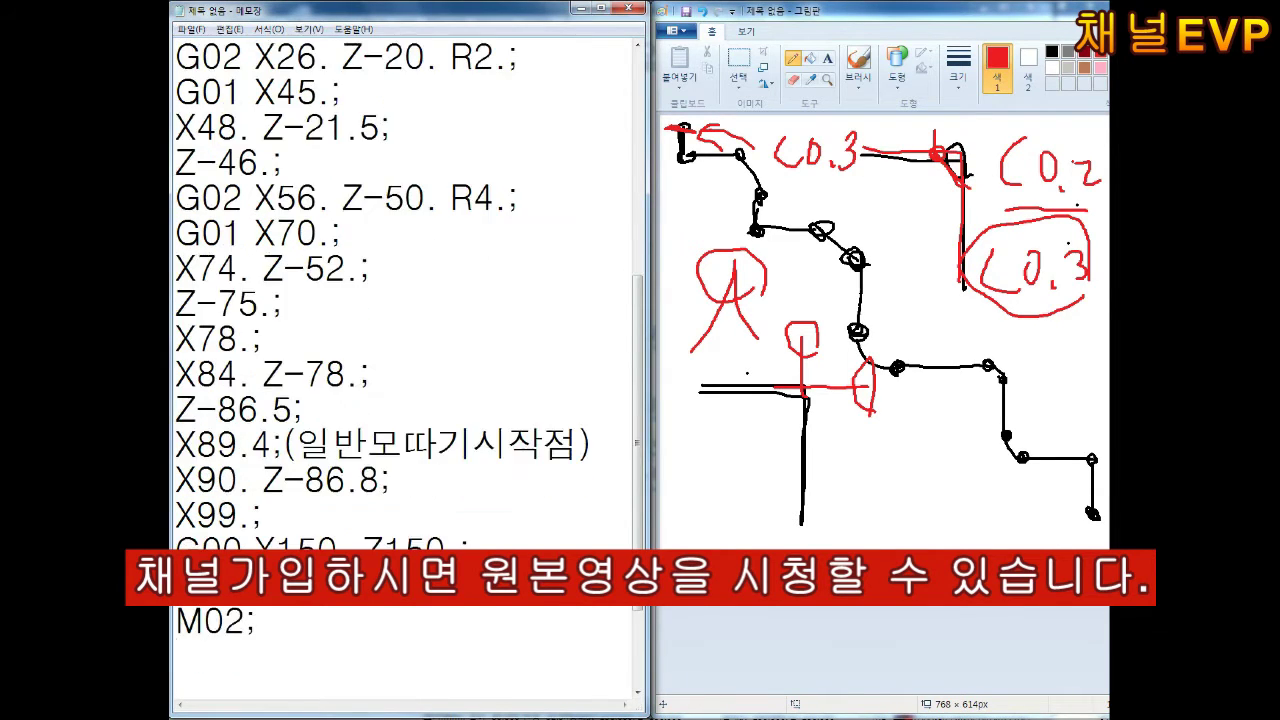
{"action": "left_click", "coordinate": [219, 515]}
{"action": "type", "text": "%"}
{"action": "left_click", "coordinate": [370, 405]}
{"action": "scroll", "coordinate": [386, 387], "scroll_direction": "down", "scroll_amount": 1}
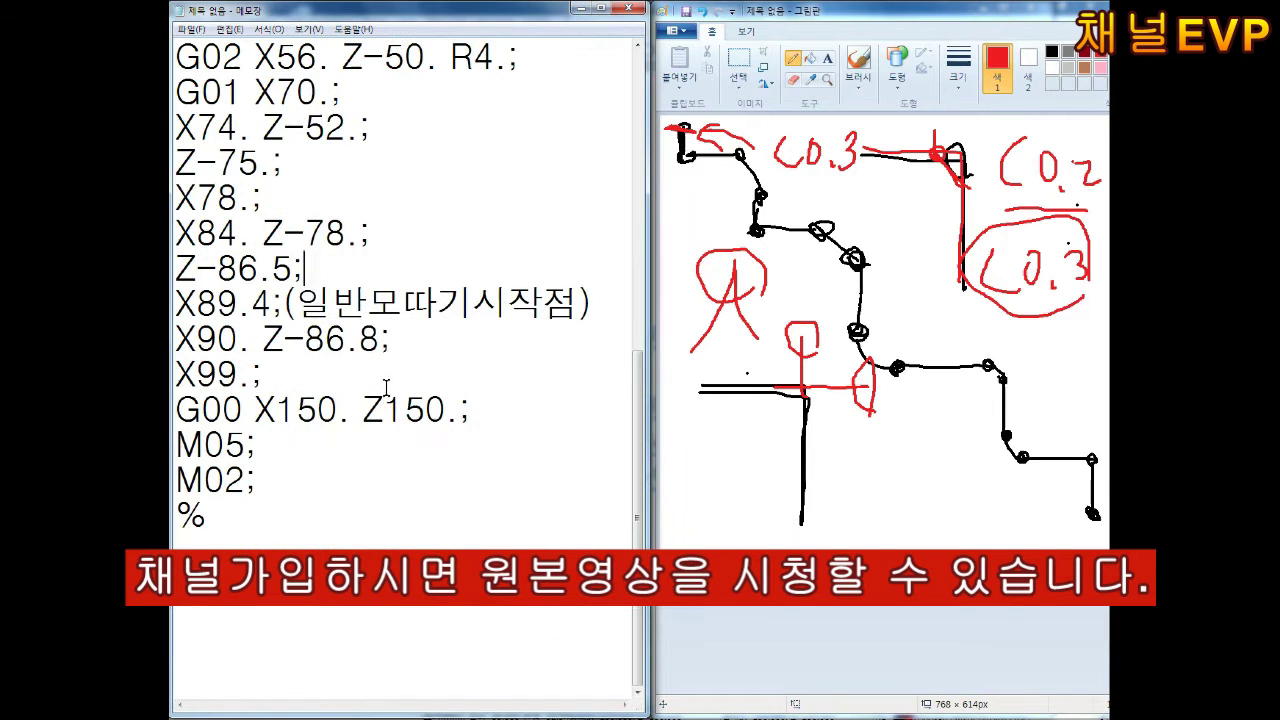
{"action": "scroll", "coordinate": [326, 340], "scroll_direction": "up", "scroll_amount": 3}
{"action": "scroll", "coordinate": [326, 340], "scroll_direction": "up", "scroll_amount": 3}
{"action": "key", "text": "ctrl+s"}
{"action": "type", "text": "2021-03-20-4"}
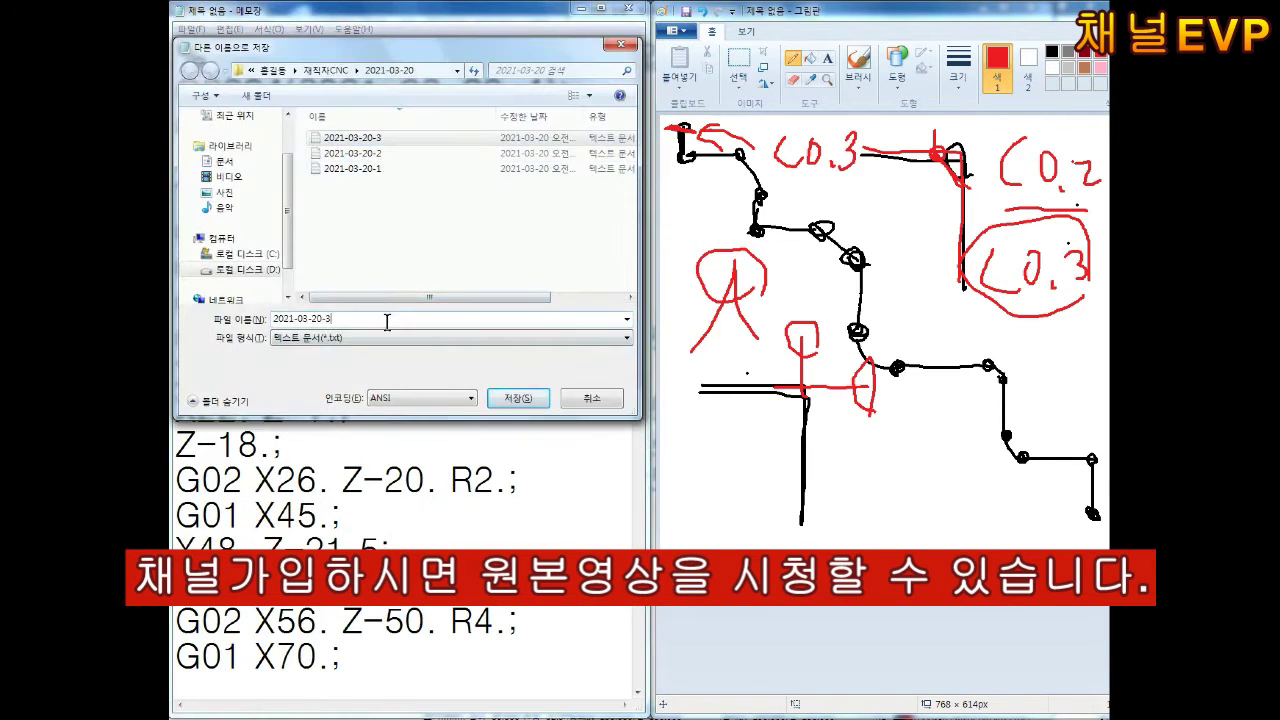
{"action": "key", "text": "Return"}
{"action": "scroll", "coordinate": [480, 356], "scroll_direction": "down", "scroll_amount": 5}
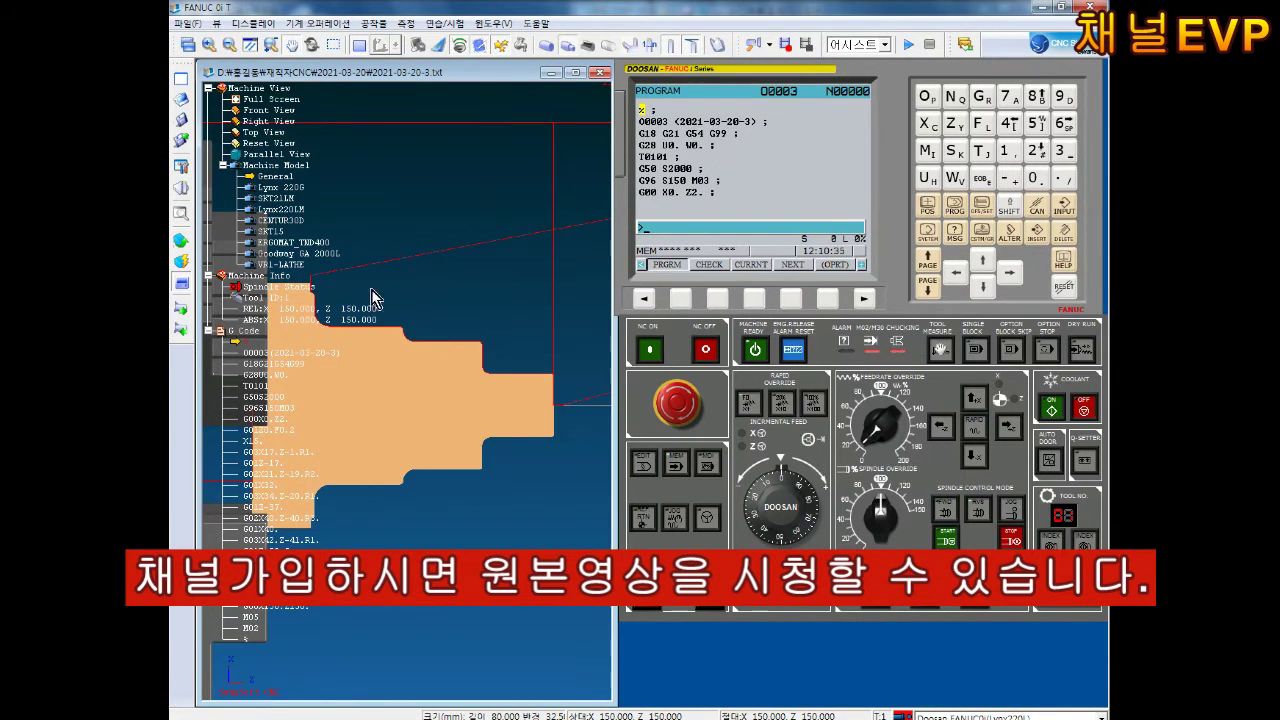
Apply a larger workpiece stock size and bring the tool to its start position
{"action": "left_click", "coordinate": [180, 262]}
{"action": "left_click", "coordinate": [255, 250]}
{"action": "key", "text": "Return"}
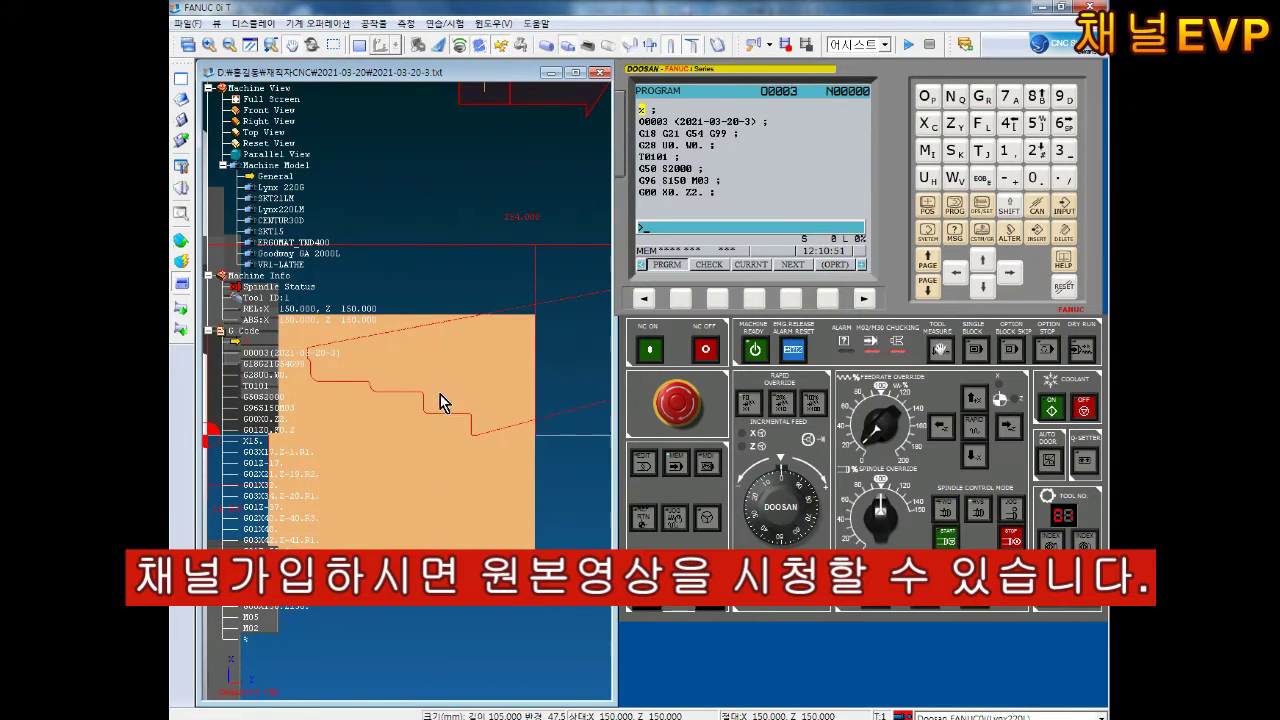
{"action": "left_click", "coordinate": [180, 262]}
{"action": "left_click", "coordinate": [250, 300]}
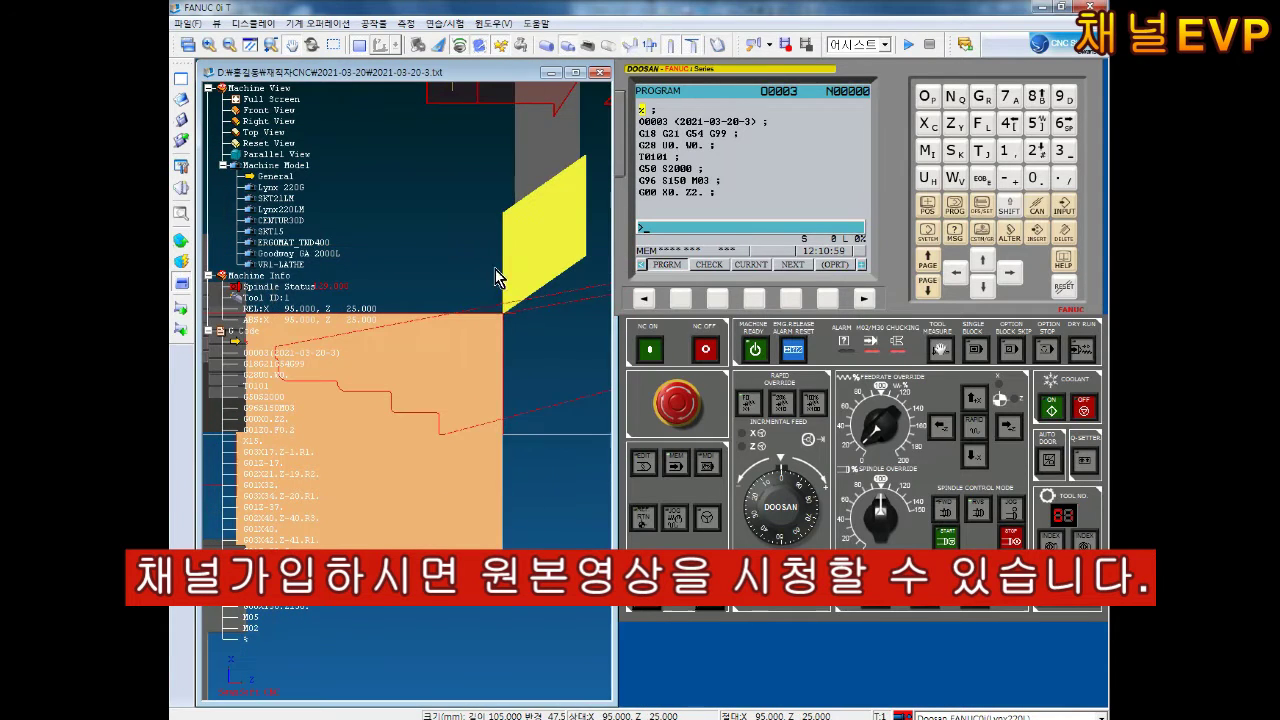
Measure the G54 Z work offset by entering Z0 on the WORK offset page
{"action": "left_click", "coordinate": [980, 207]}
{"action": "left_click", "coordinate": [752, 262]}
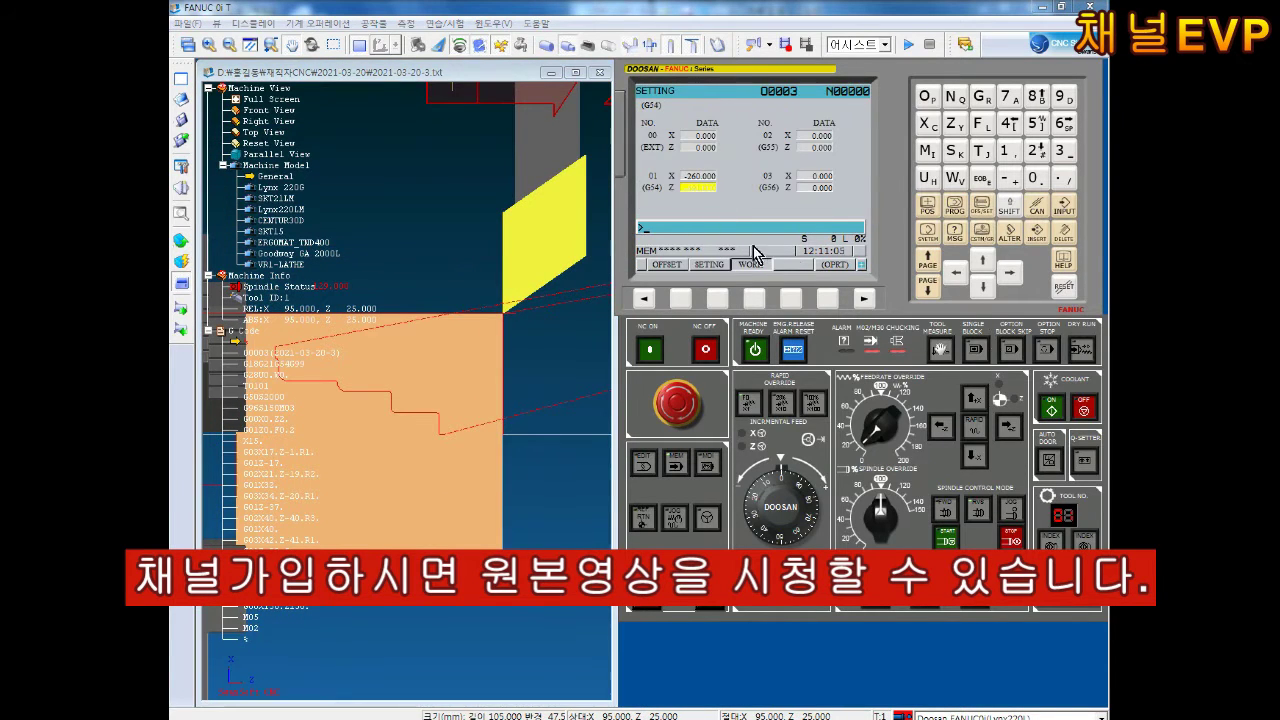
{"action": "left_click", "coordinate": [953, 128]}
{"action": "left_click", "coordinate": [1037, 180]}
{"action": "left_click", "coordinate": [697, 178]}
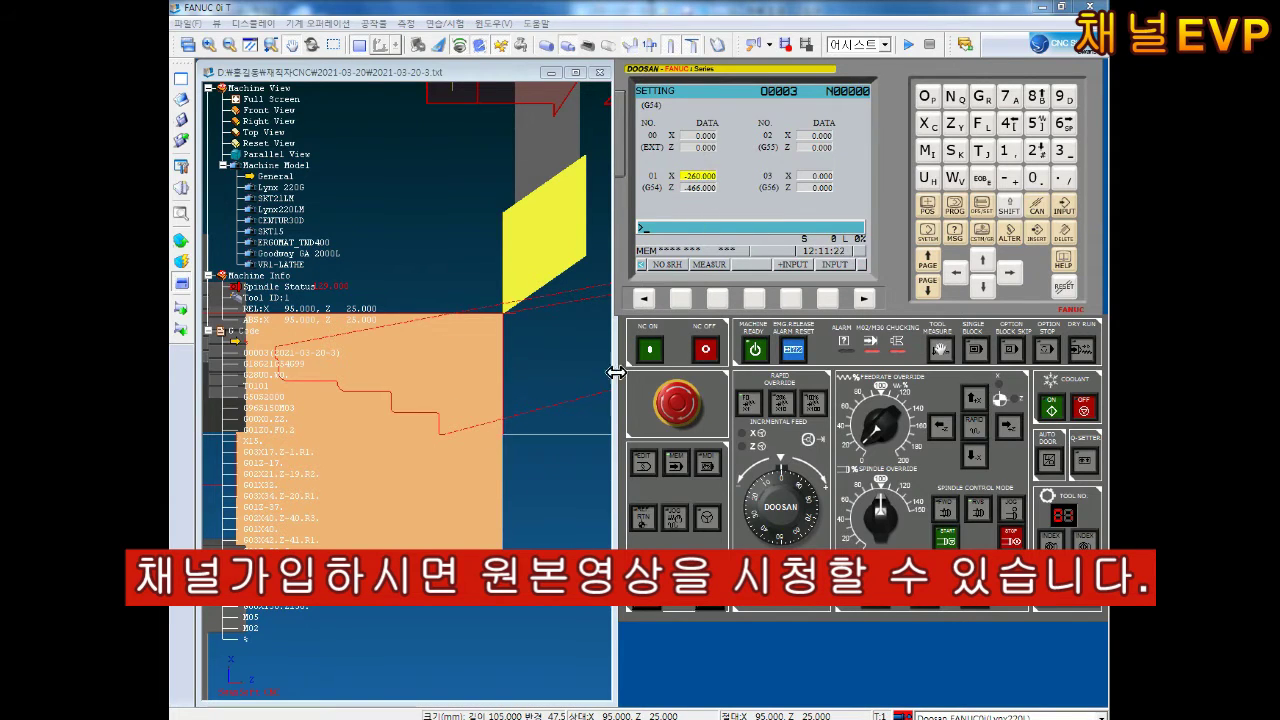
In EDIT mode, search for O4 on the program screen to open O0004
{"action": "left_click", "coordinate": [646, 466]}
{"action": "left_click", "coordinate": [800, 298]}
{"action": "type", "text": "O4"}
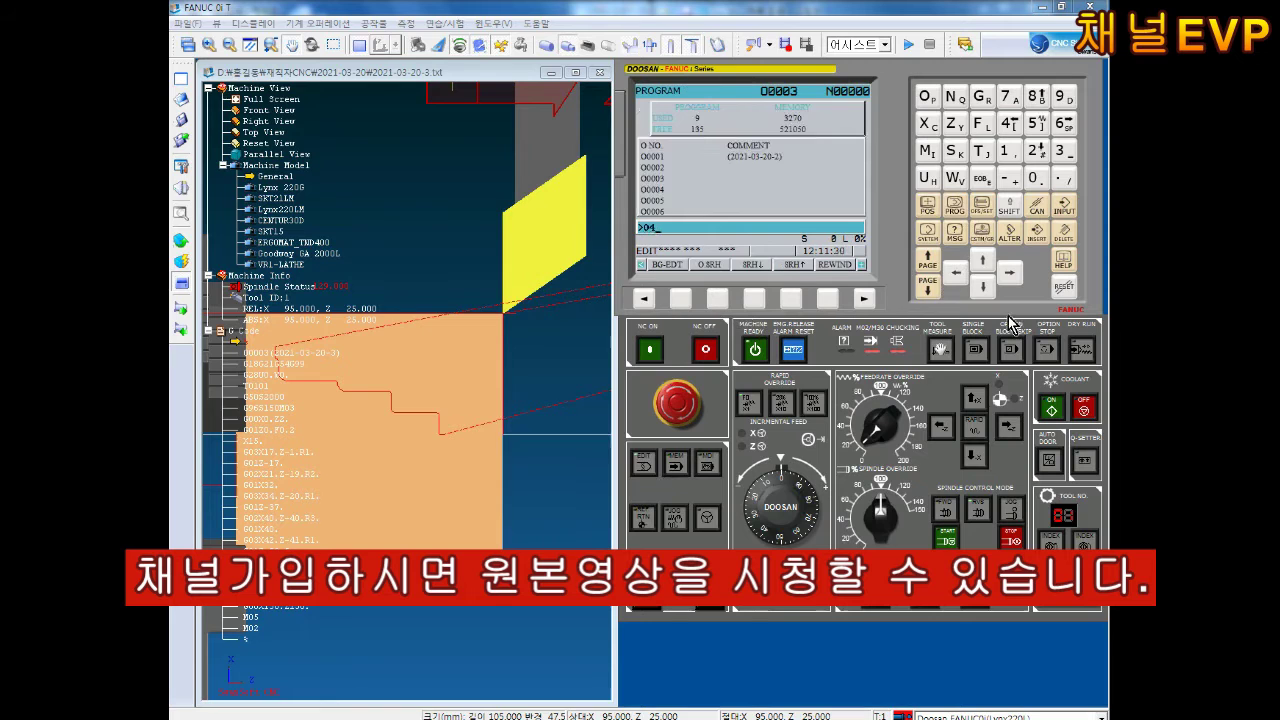
{"action": "left_click", "coordinate": [717, 298]}
Decline saving, load 2021-03-20-4.txt and start it running in automatic mode
{"action": "left_click", "coordinate": [181, 100]}
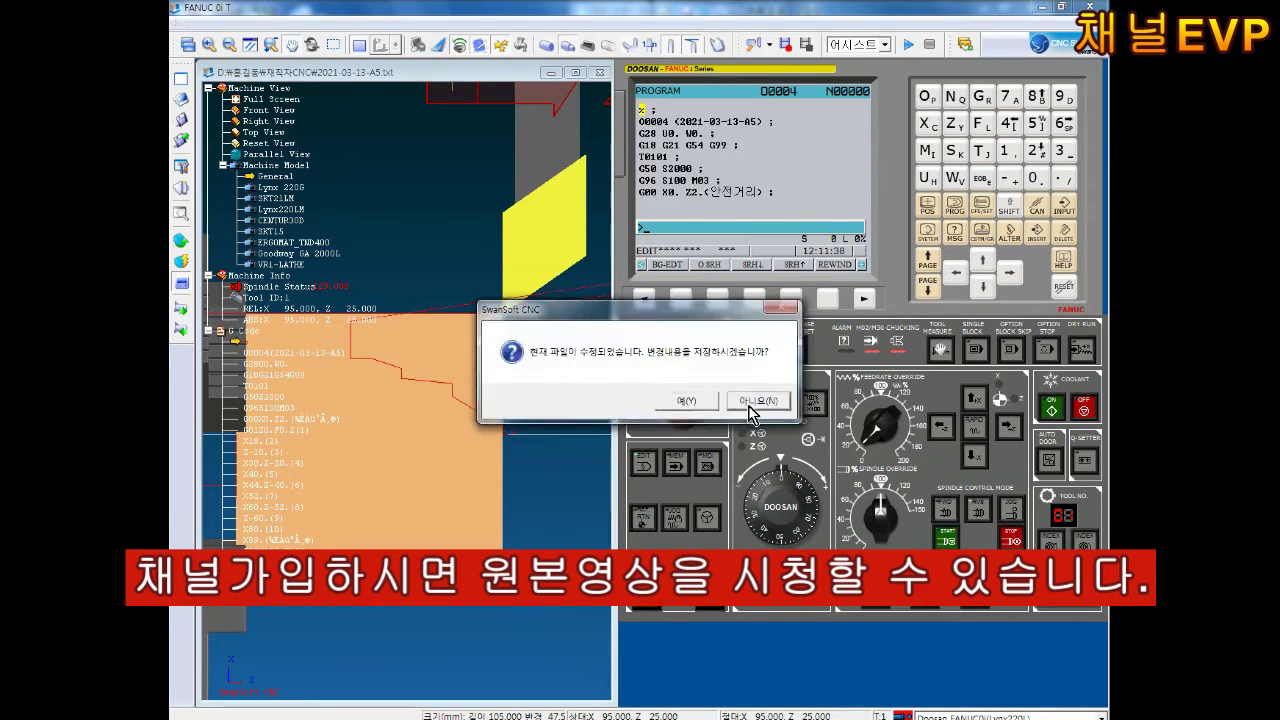
{"action": "left_click", "coordinate": [751, 400]}
{"action": "left_click", "coordinate": [615, 483]}
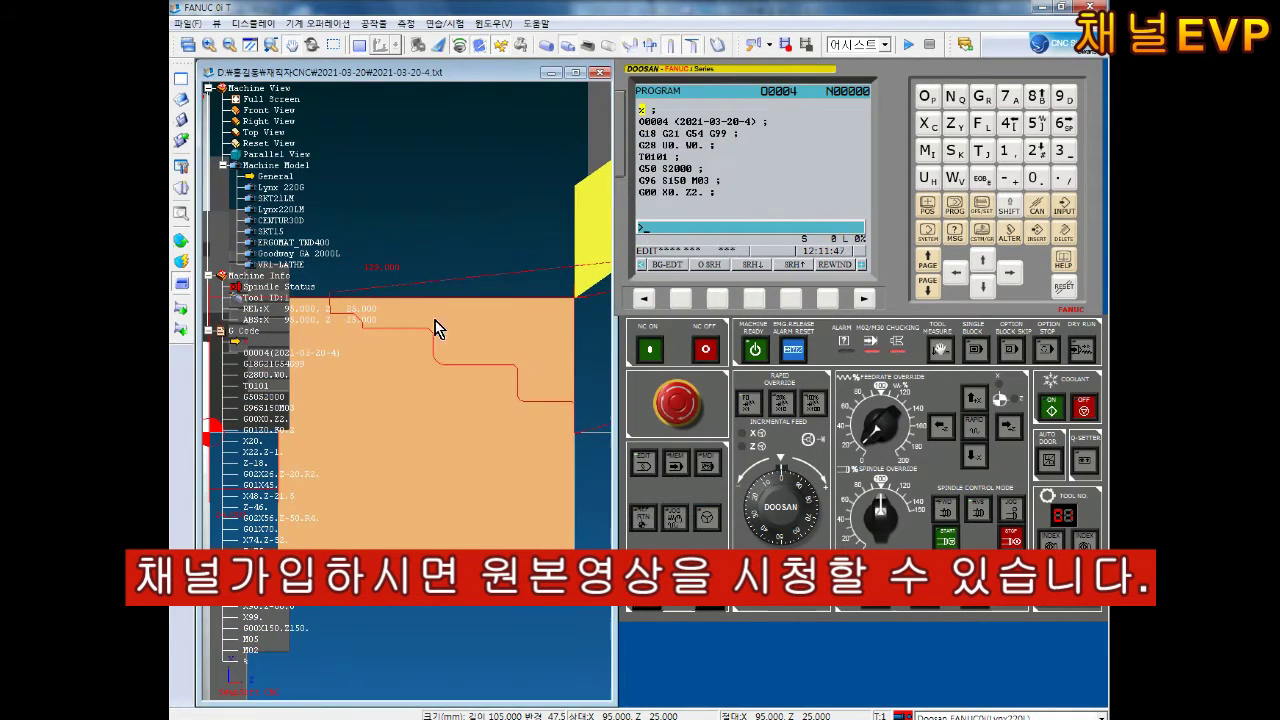
{"action": "left_click", "coordinate": [675, 462]}
{"action": "left_click", "coordinate": [712, 602]}
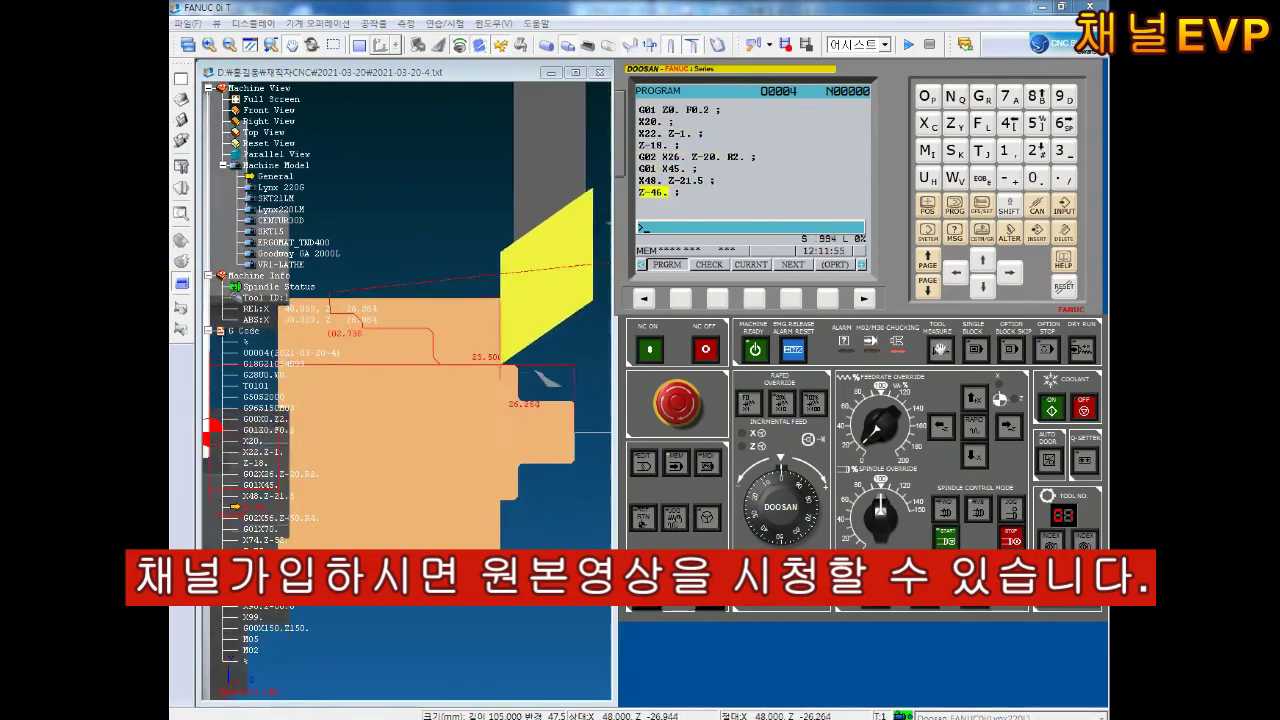
{"action": "scroll", "coordinate": [433, 390], "scroll_direction": "up", "scroll_amount": 2}
{"action": "scroll", "coordinate": [424, 353], "scroll_direction": "up", "scroll_amount": 2}
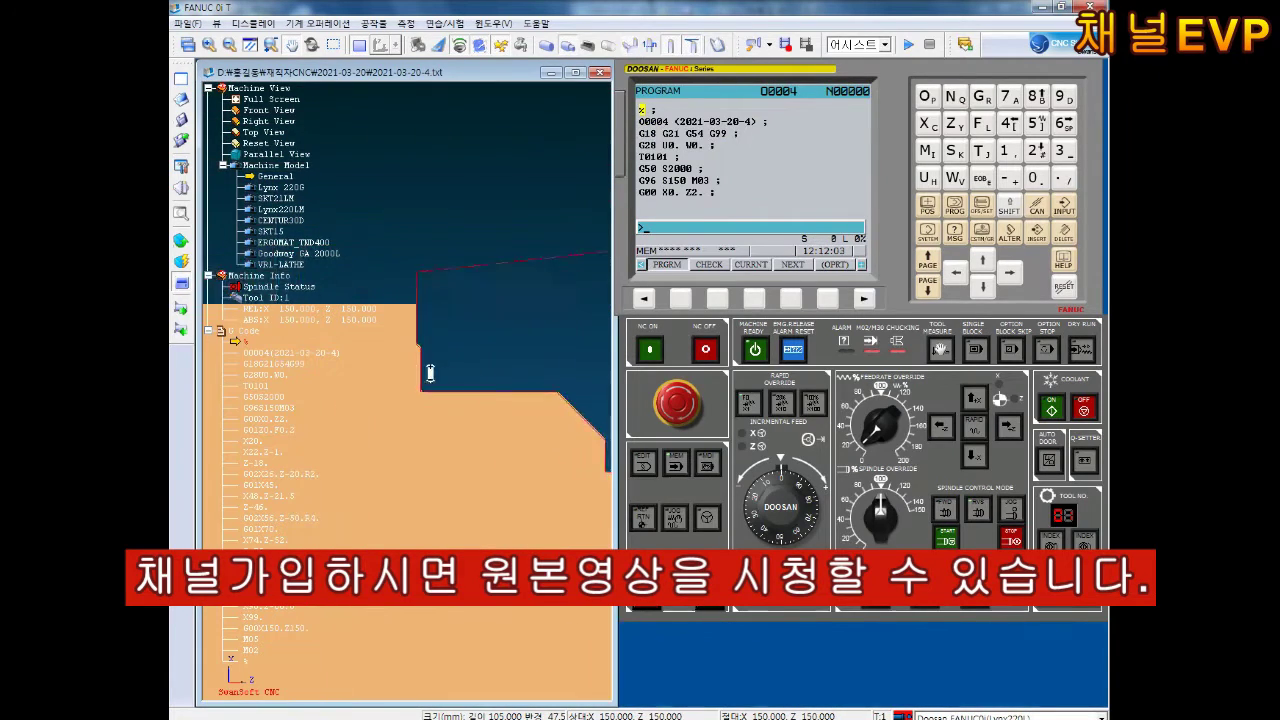
{"action": "scroll", "coordinate": [430, 360], "scroll_direction": "up", "scroll_amount": 2}
{"action": "scroll", "coordinate": [433, 400], "scroll_direction": "down", "scroll_amount": 1}
{"action": "scroll", "coordinate": [434, 423], "scroll_direction": "down", "scroll_amount": 2}
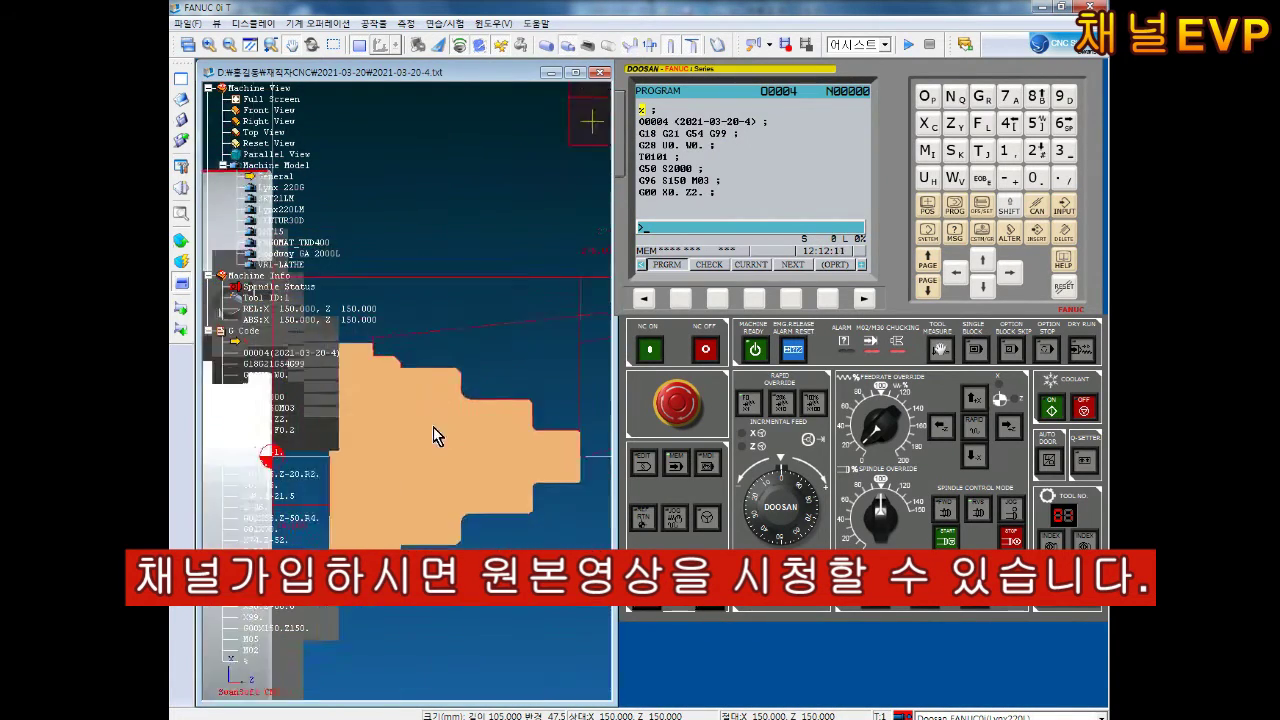
{"action": "scroll", "coordinate": [434, 434], "scroll_direction": "down", "scroll_amount": 2}
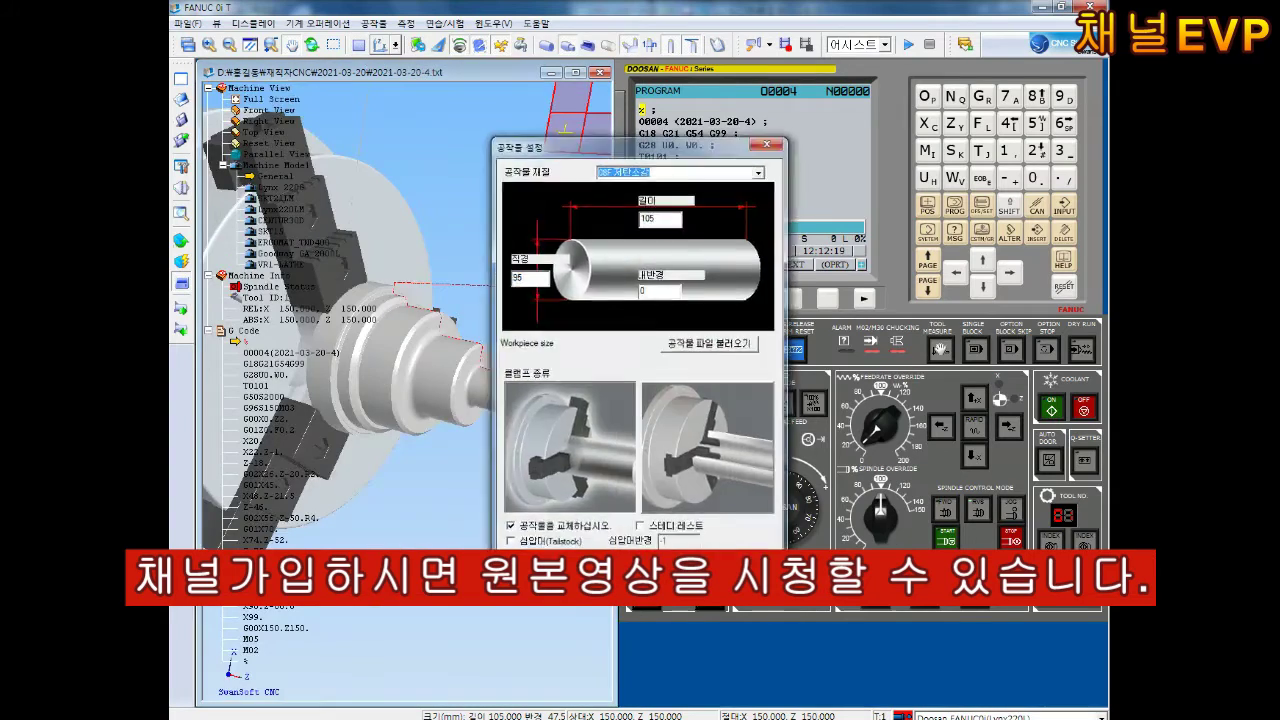
Switch to the 3D machine view with the enclosure hidden and start the cycle again
{"action": "left_click", "coordinate": [359, 48]}
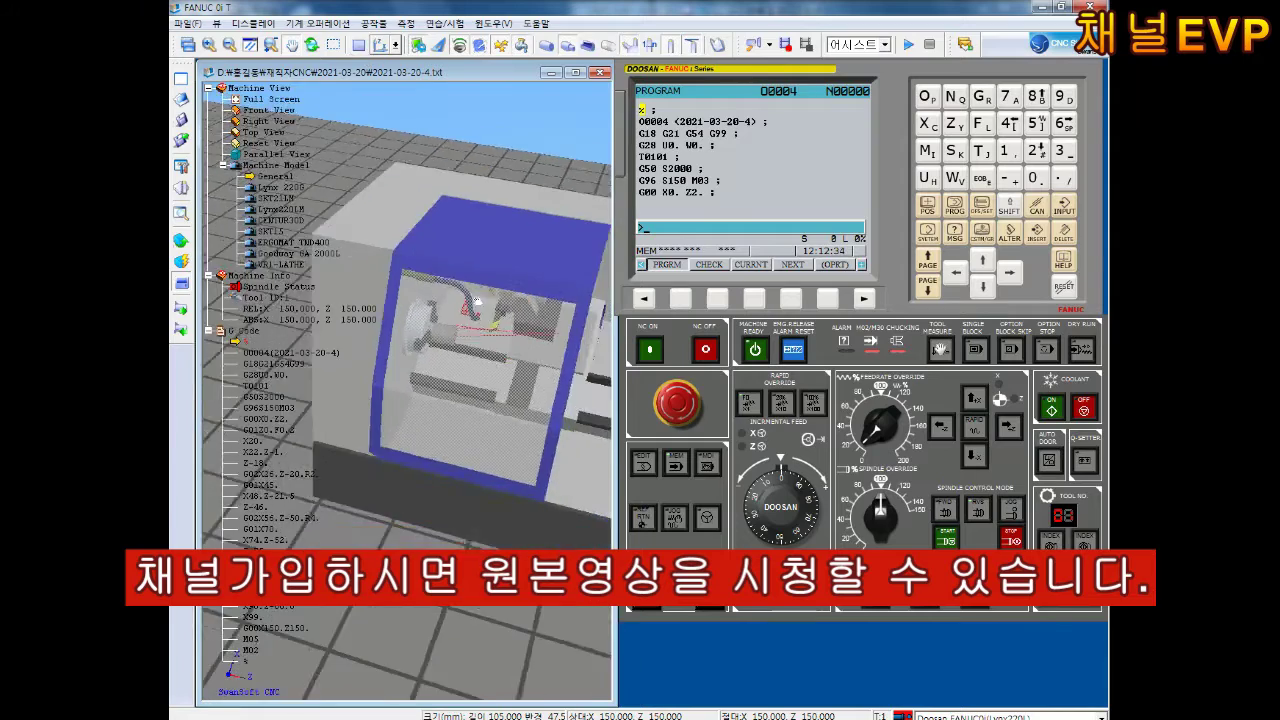
{"action": "left_click", "coordinate": [419, 45]}
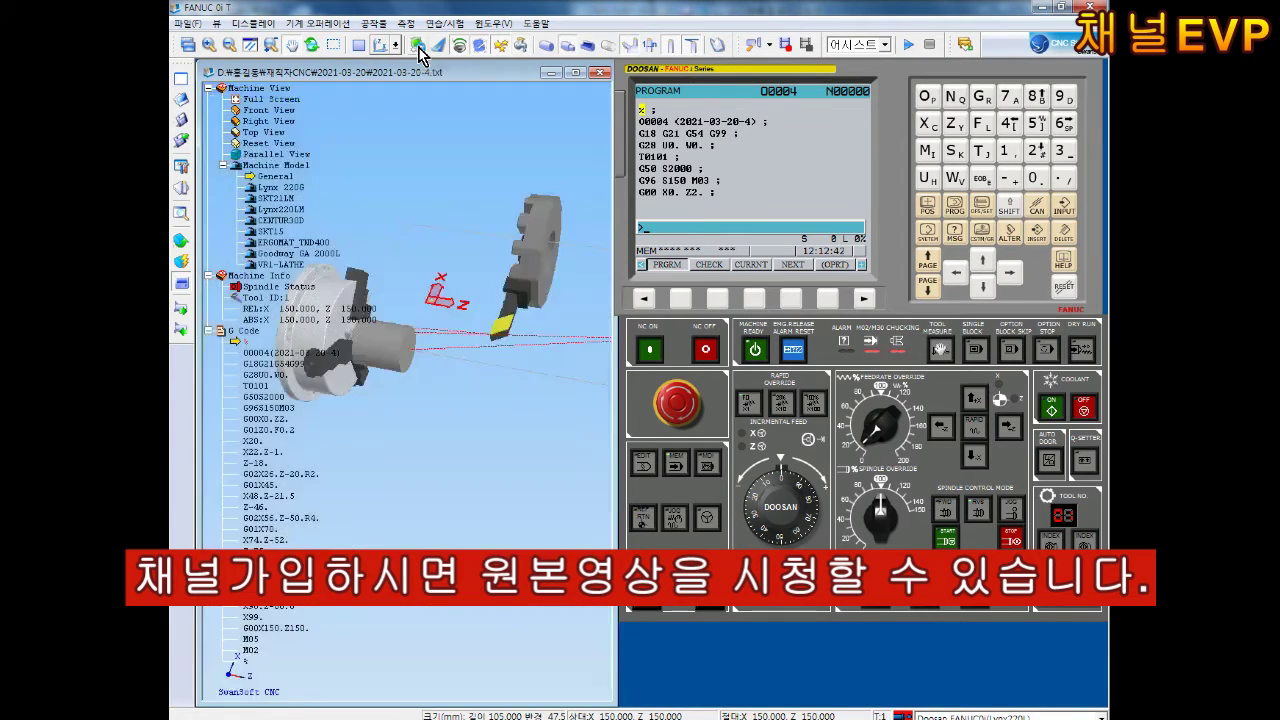
{"action": "left_click", "coordinate": [419, 45]}
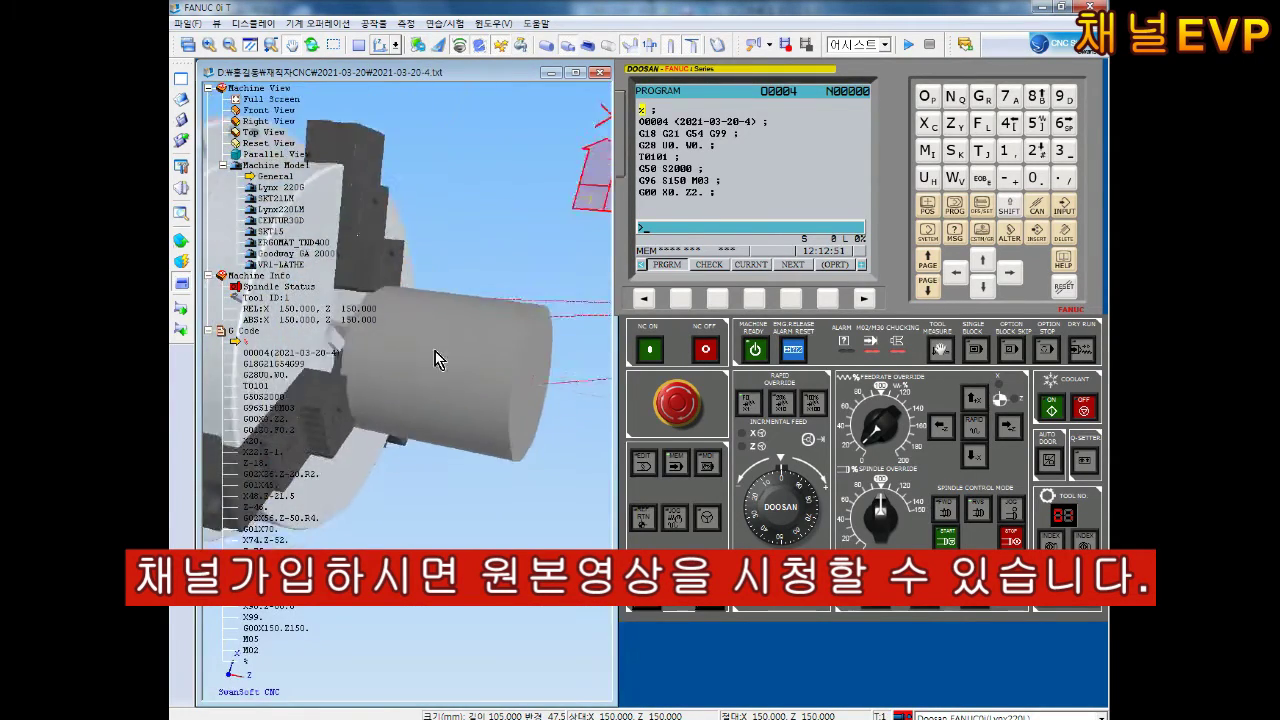
{"action": "left_click", "coordinate": [716, 604]}
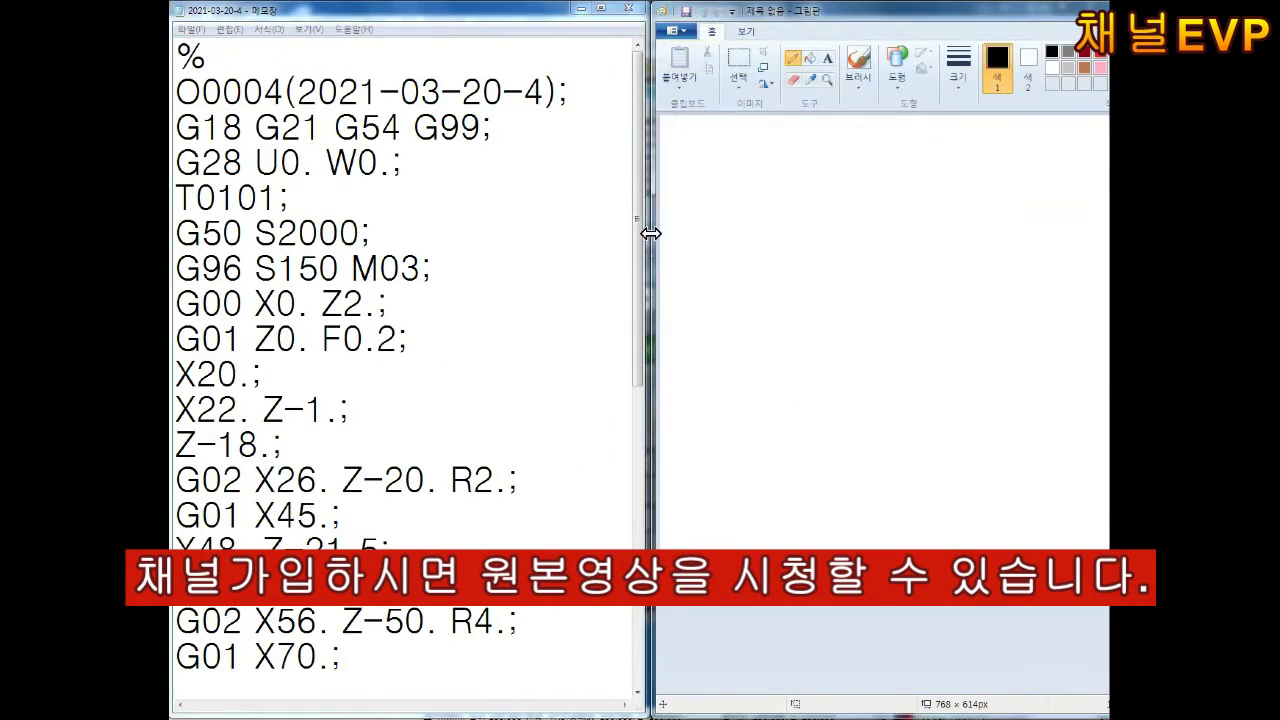
Place Notepad beside Paint and sketch a black stock cylinder and red stepped part outline
{"action": "left_click_drag", "start_coordinate": [651, 229], "coordinate": [561, 236]}
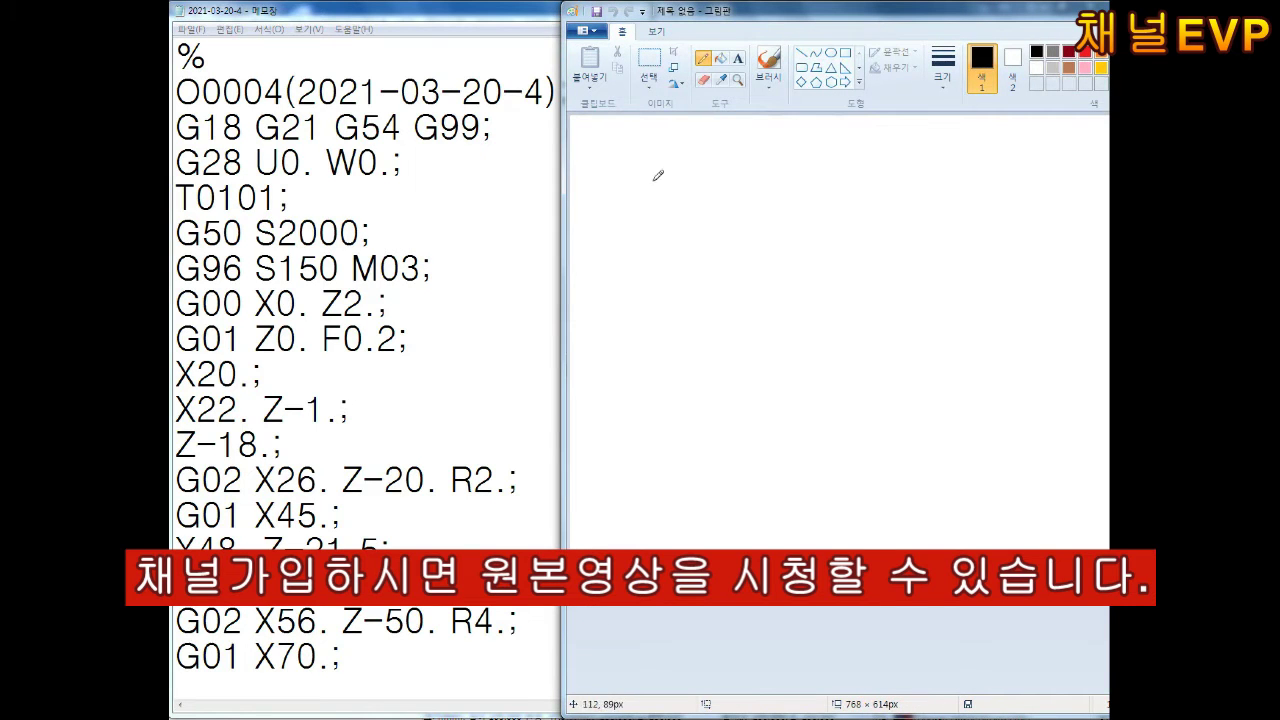
{"action": "mouse_move", "coordinate": [929, 151]}
{"action": "left_mouse_down"}
{"action": "mouse_move", "coordinate": [729, 249]}
{"action": "mouse_move", "coordinate": [875, 262]}
{"action": "left_mouse_up"}
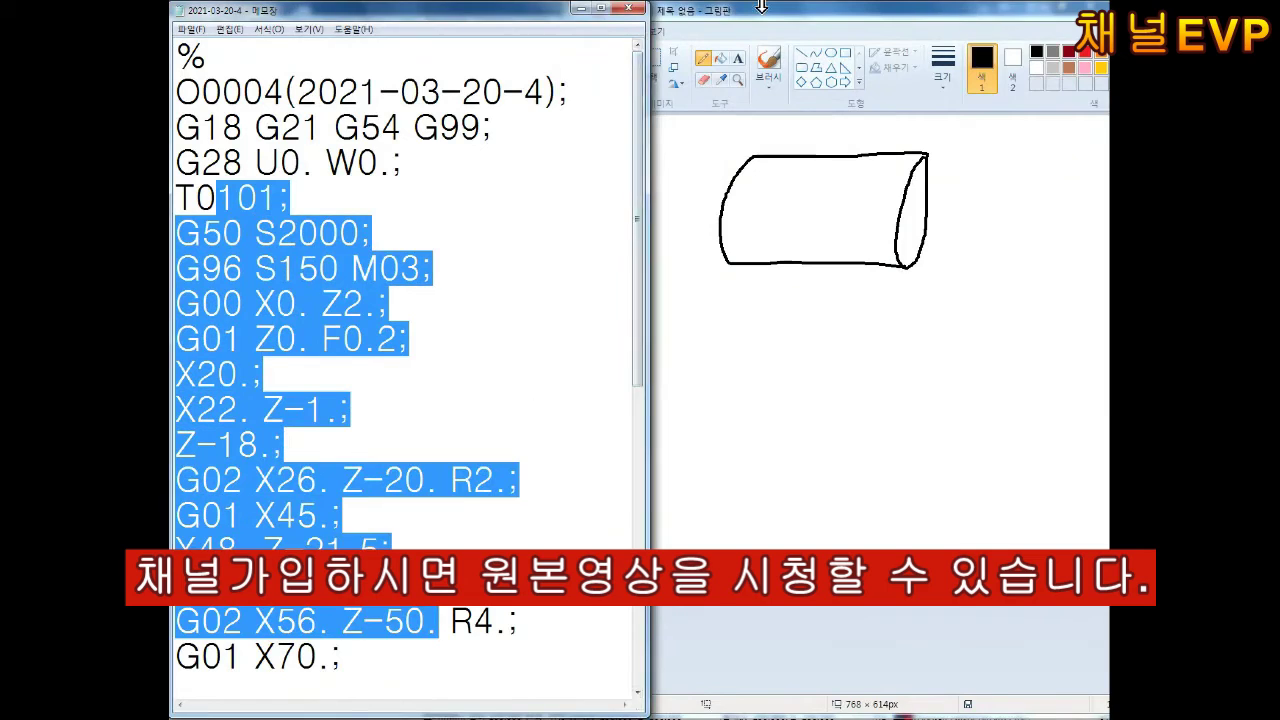
{"action": "left_click", "coordinate": [1085, 51]}
{"action": "mouse_move", "coordinate": [638, 472]}
{"action": "left_mouse_down"}
{"action": "mouse_move", "coordinate": [640, 315]}
{"action": "mouse_move", "coordinate": [857, 421]}
{"action": "mouse_move", "coordinate": [636, 474]}
{"action": "left_mouse_up"}
{"action": "left_click_drag", "start_coordinate": [926, 272], "coordinate": [915, 258]}
{"action": "left_click", "coordinate": [1036, 51]}
{"action": "mouse_move", "coordinate": [620, 392]}
{"action": "left_mouse_down"}
{"action": "mouse_move", "coordinate": [618, 340]}
{"action": "mouse_move", "coordinate": [760, 303]}
{"action": "mouse_move", "coordinate": [786, 440]}
{"action": "mouse_move", "coordinate": [624, 488]}
{"action": "mouse_move", "coordinate": [620, 392]}
{"action": "left_mouse_up"}
Loop orange around the cylinder and the profile, with an orange arrow linking them
{"action": "left_click", "coordinate": [318, 233]}
{"action": "scroll", "coordinate": [300, 263], "scroll_direction": "down", "scroll_amount": 4}
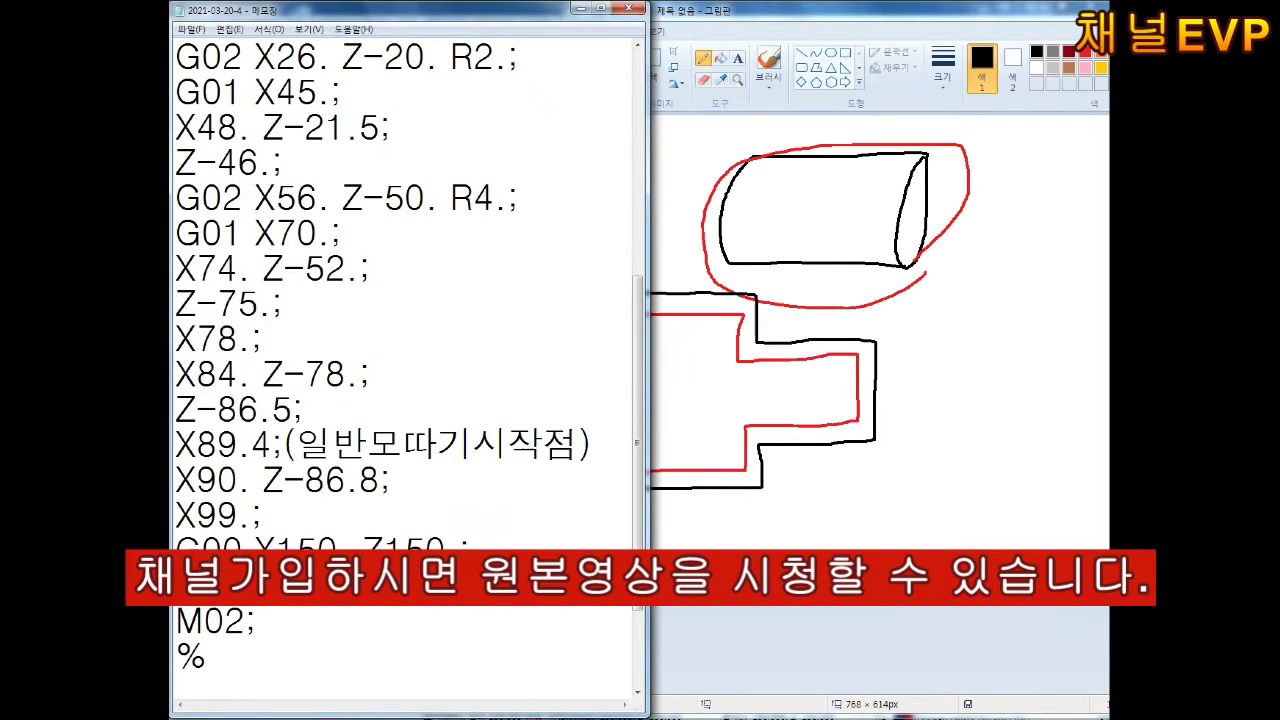
{"action": "left_click", "coordinate": [852, 310]}
{"action": "left_click", "coordinate": [1100, 51]}
{"action": "mouse_move", "coordinate": [914, 377]}
{"action": "left_mouse_down"}
{"action": "mouse_move", "coordinate": [856, 380]}
{"action": "mouse_move", "coordinate": [832, 305]}
{"action": "left_mouse_up"}
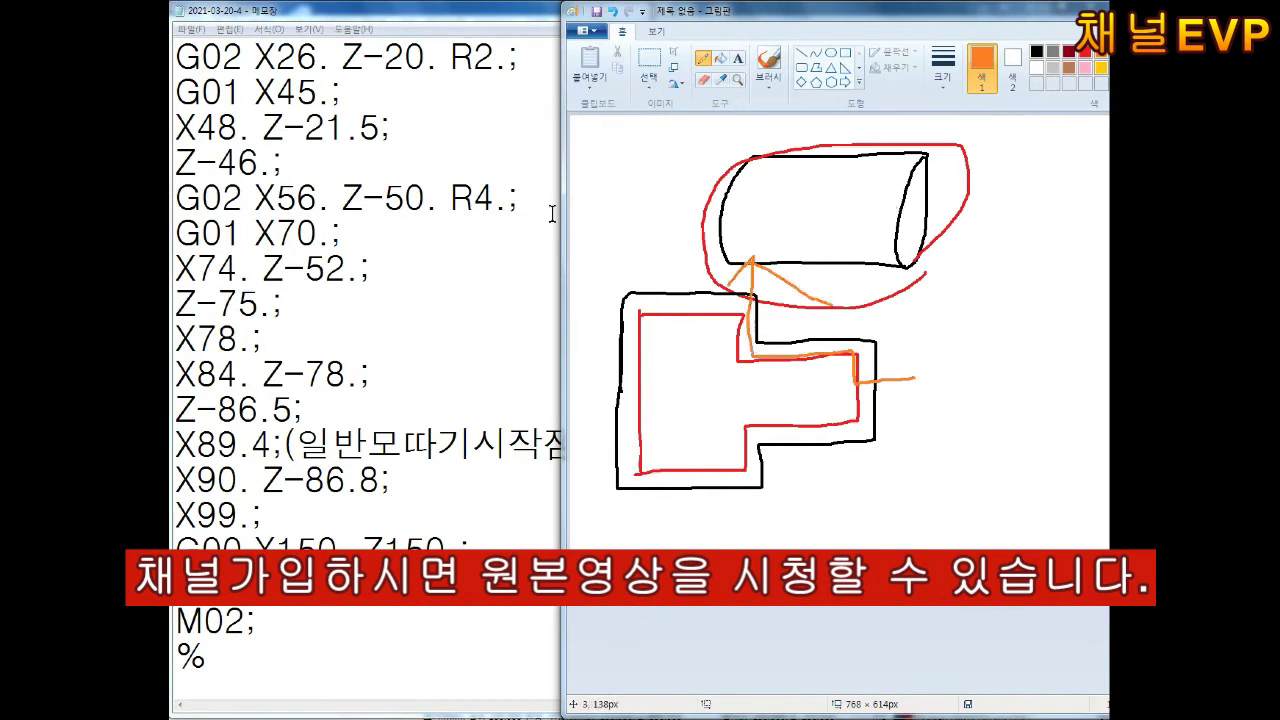
{"action": "left_click", "coordinate": [265, 340]}
{"action": "scroll", "coordinate": [300, 300], "scroll_direction": "up", "scroll_amount": 5}
{"action": "left_click", "coordinate": [1004, 273]}
{"action": "left_click_drag", "start_coordinate": [925, 265], "coordinate": [760, 275]}
{"action": "left_click", "coordinate": [443, 246]}
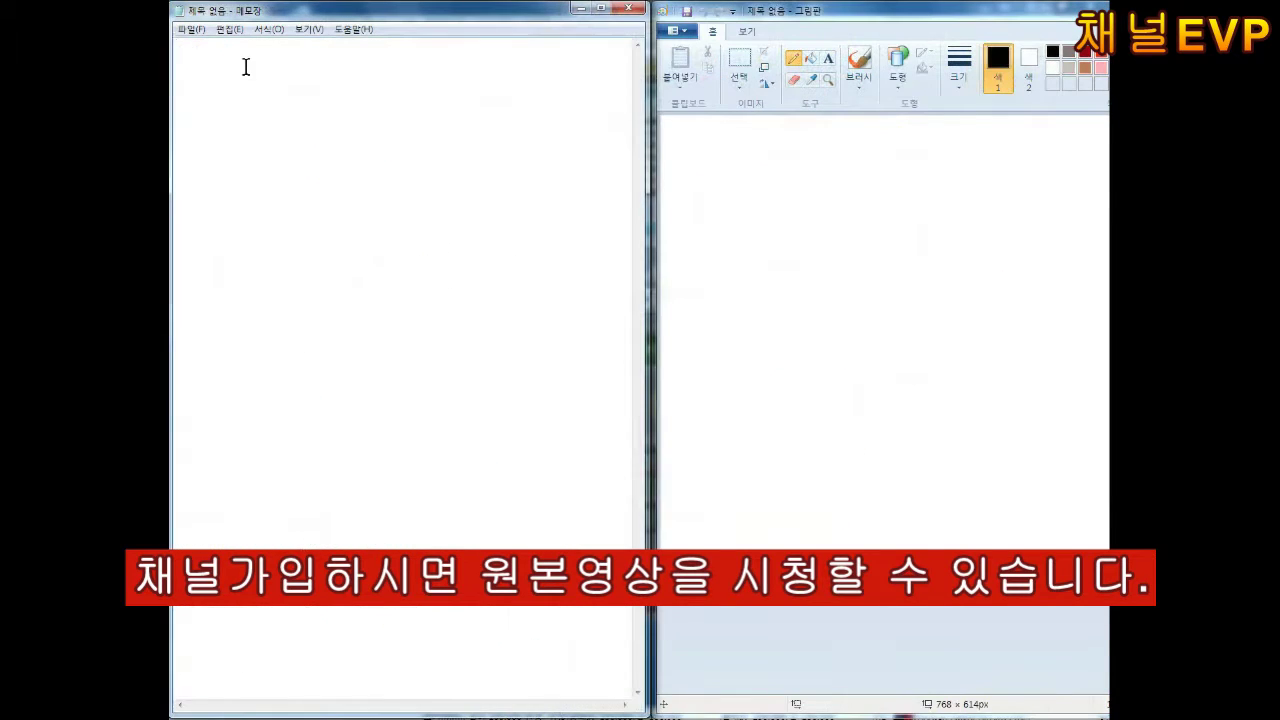
{"action": "type", "text": "%"}
{"action": "key", "text": "Return"}
{"action": "type", "text": "O0005(2021-0"}
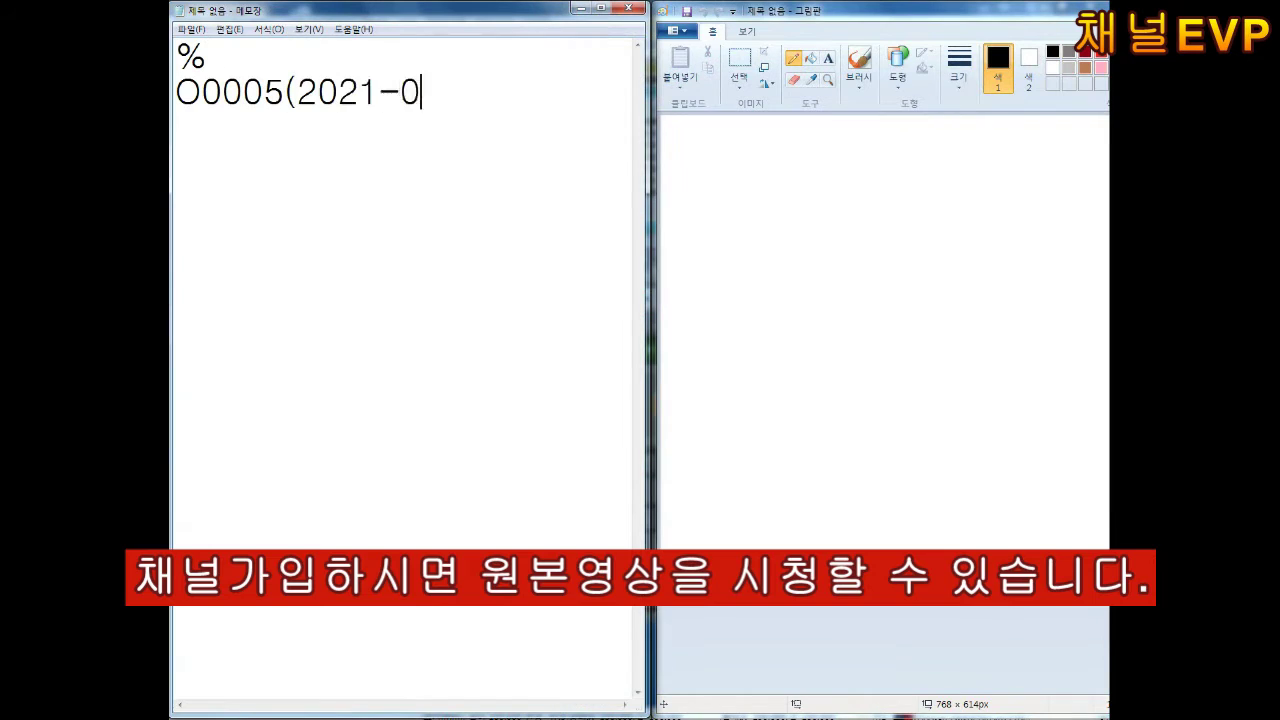
{"action": "type", "text": "3-20-5);"}
{"action": "key", "text": "Return"}
{"action": "type", "text": "G18 G21 G454 G99;"}
{"action": "key", "text": "Return"}
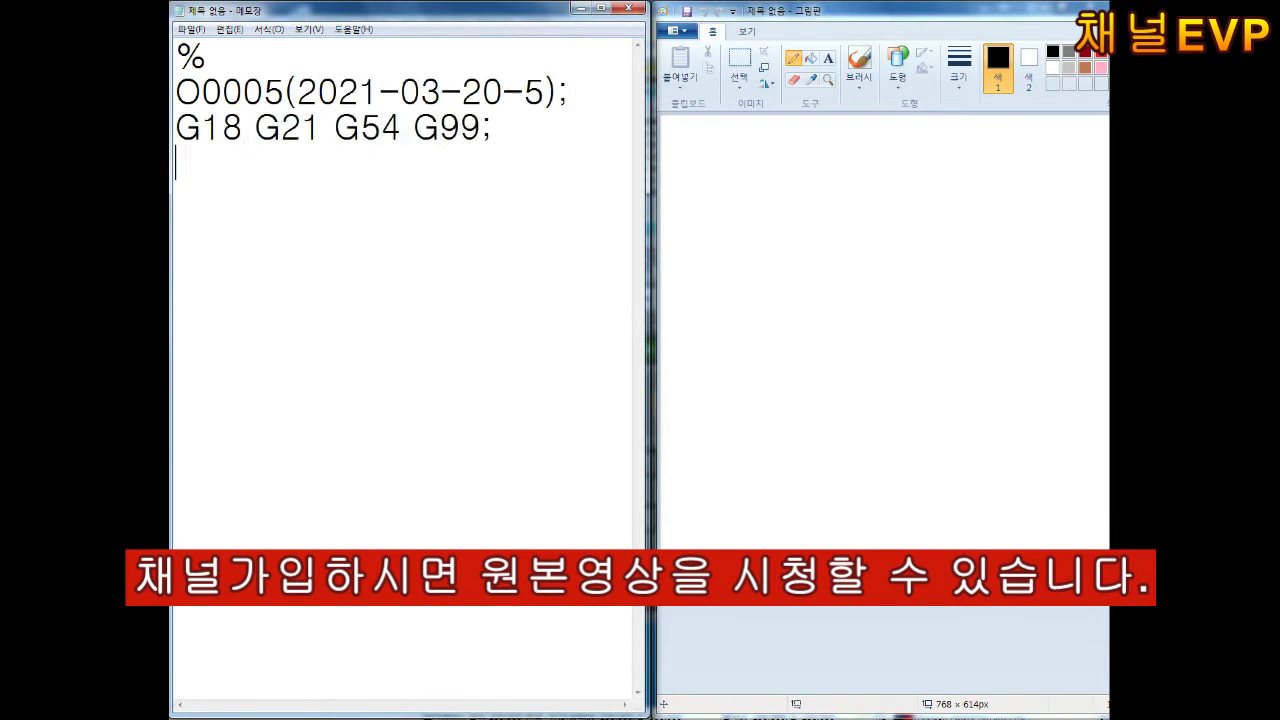
{"action": "type", "text": "G28 U0. W0.; T0101; G50 S2000; G89"}
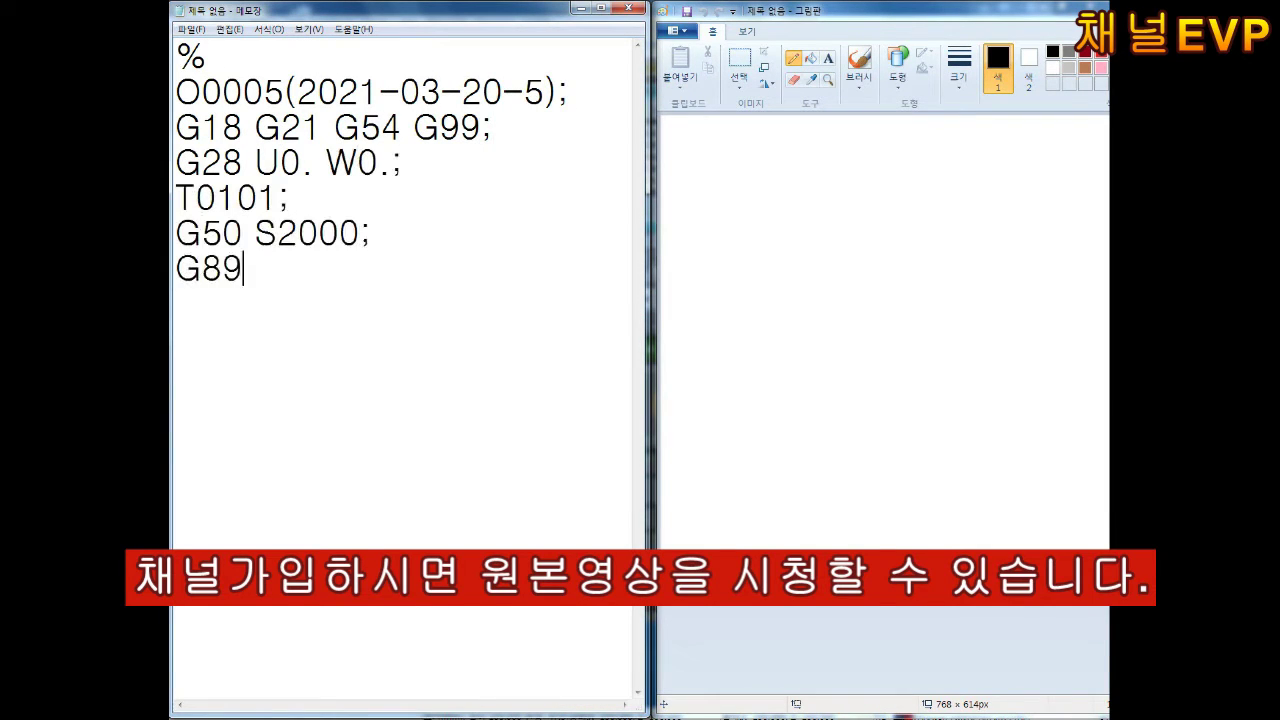
{"action": "key", "text": "BackSpace"}
{"action": "key", "text": "BackSpace"}
{"action": "type", "text": "96 S150 M03; G00 X0. Z"}
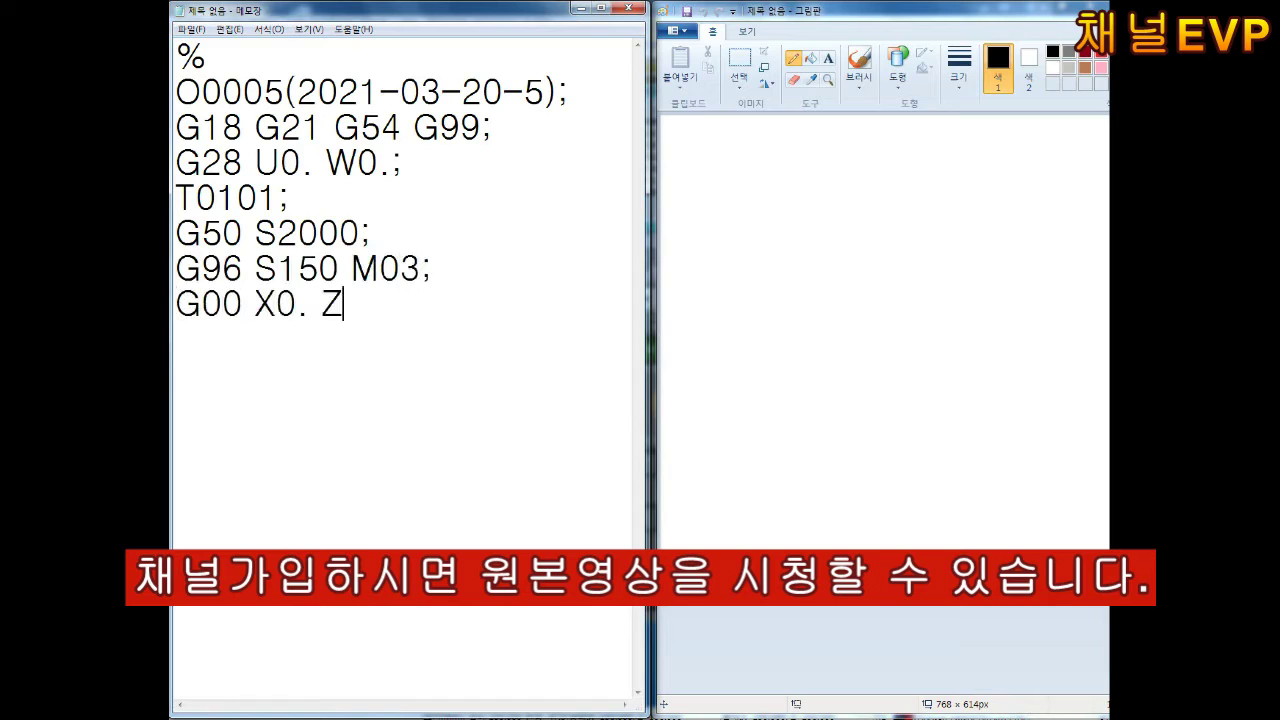
{"action": "type", "text": "2.; G01 Z0. F0.2;"}
{"action": "key", "text": "Return"}
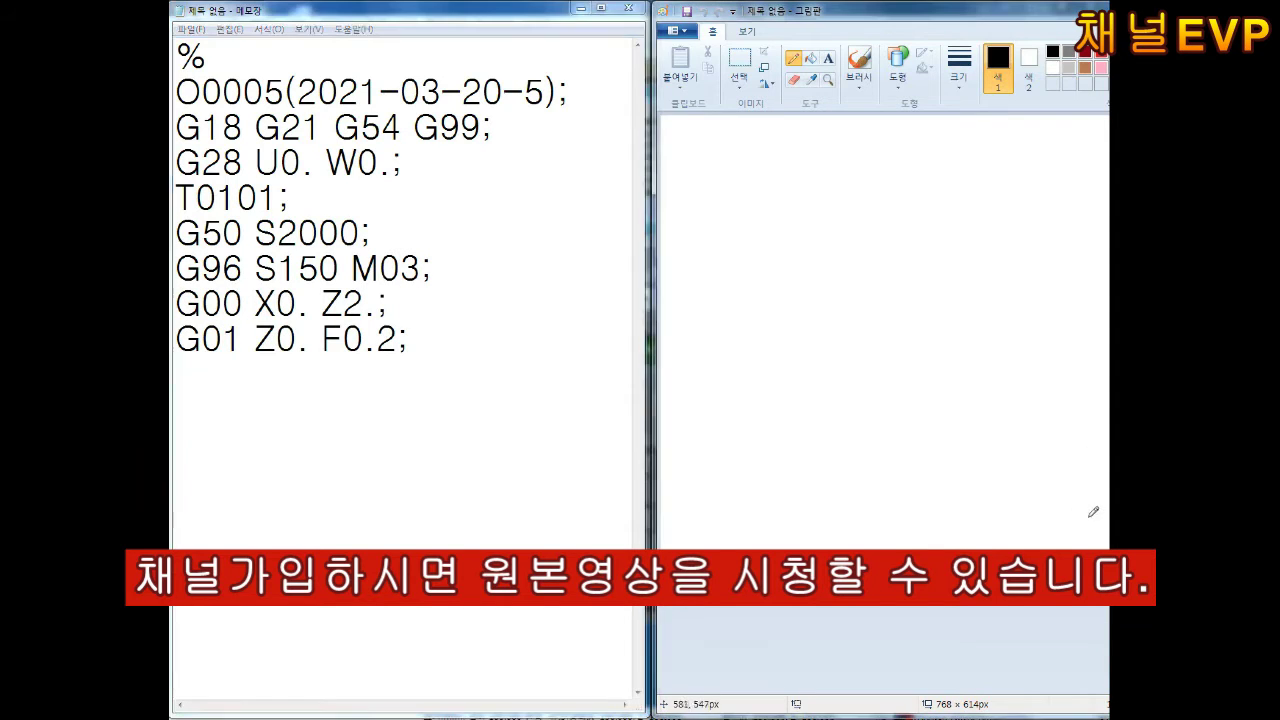
Sketch the first toolpath points and add the lines 16.;, X20. Z-2.; and Z-18.;
{"action": "mouse_move", "coordinate": [1083, 500]}
{"action": "left_mouse_down"}
{"action": "mouse_move", "coordinate": [1077, 440]}
{"action": "mouse_move", "coordinate": [1048, 410]}
{"action": "left_mouse_up"}
{"action": "type", "text": "16.;"}
{"action": "key", "text": "Return"}
{"action": "left_click", "coordinate": [223, 395]}
{"action": "type", "text": "X20. Z-2.;"}
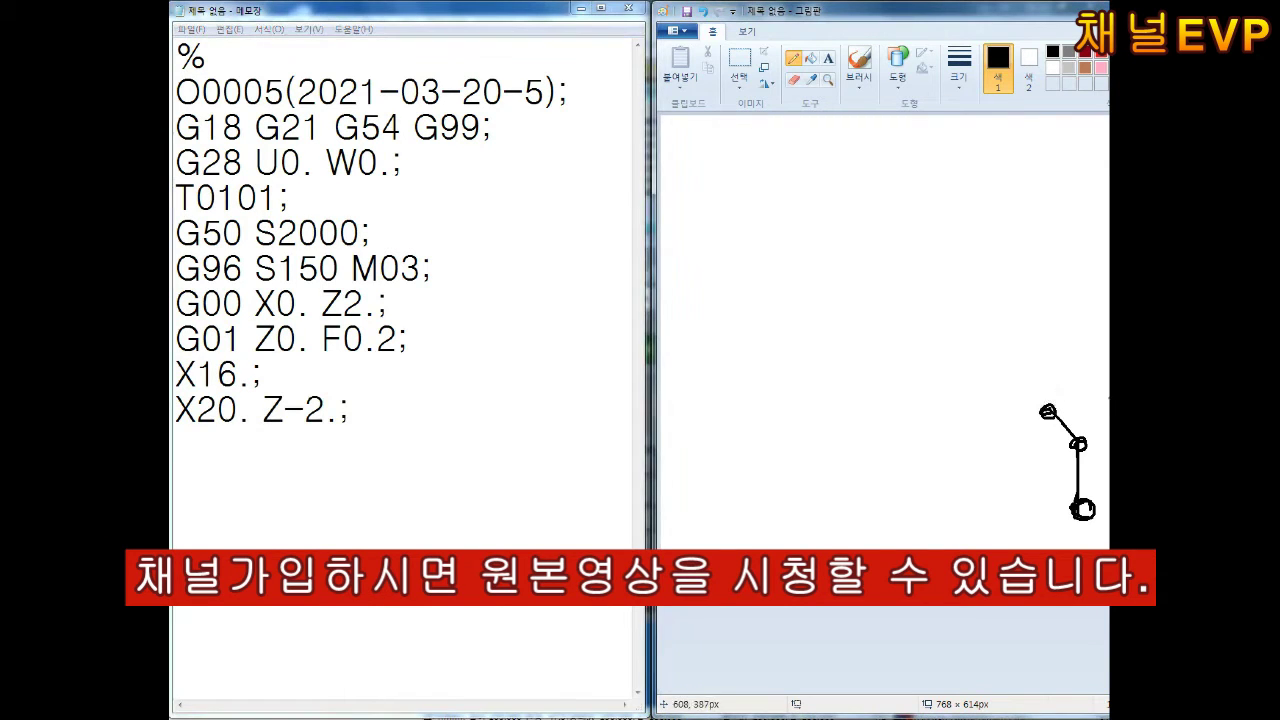
{"action": "mouse_move", "coordinate": [1048, 411]}
{"action": "left_mouse_down"}
{"action": "mouse_move", "coordinate": [993, 412]}
{"action": "mouse_move", "coordinate": [988, 424]}
{"action": "mouse_move", "coordinate": [968, 388]}
{"action": "left_mouse_up"}
{"action": "left_click", "coordinate": [189, 461]}
{"action": "type", "text": "Z-18.;"}
{"action": "key", "text": "Return"}
Add G02 X24. Z-20. R2.; and G01 X38;, marking the arc end on the sketch
{"action": "left_click", "coordinate": [210, 481]}
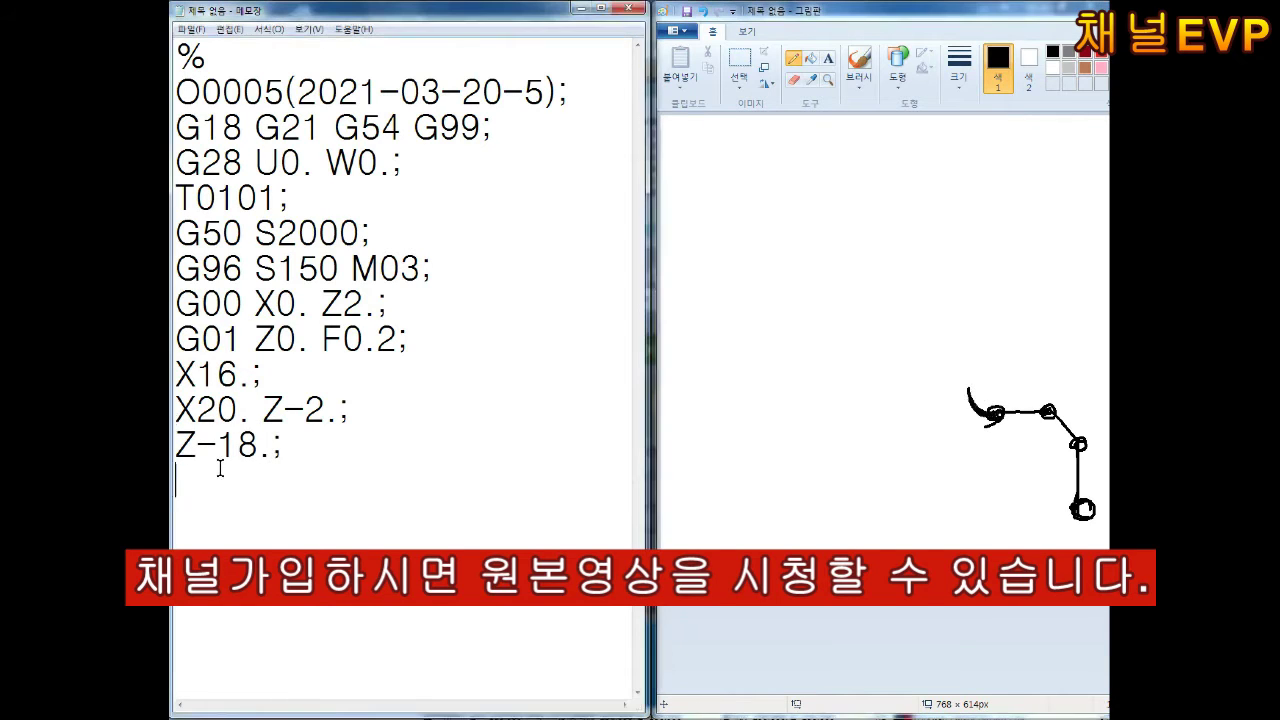
{"action": "type", "text": "G02 X24. Z-20. R2.;"}
{"action": "key", "text": "Return"}
{"action": "mouse_move", "coordinate": [966, 390]}
{"action": "left_mouse_down"}
{"action": "mouse_move", "coordinate": [970, 330]}
{"action": "mouse_move", "coordinate": [940, 328]}
{"action": "left_mouse_up"}
{"action": "left_click", "coordinate": [335, 510]}
{"action": "type", "text": "G01 X38;"}
{"action": "key", "text": "Return"}
Add X44. Z-23.; and G02 X6035. R3.;, sketching the taper and next toolpath points
{"action": "left_click", "coordinate": [200, 545]}
{"action": "type", "text": "X44. Z-23.;"}
{"action": "left_click", "coordinate": [250, 545]}
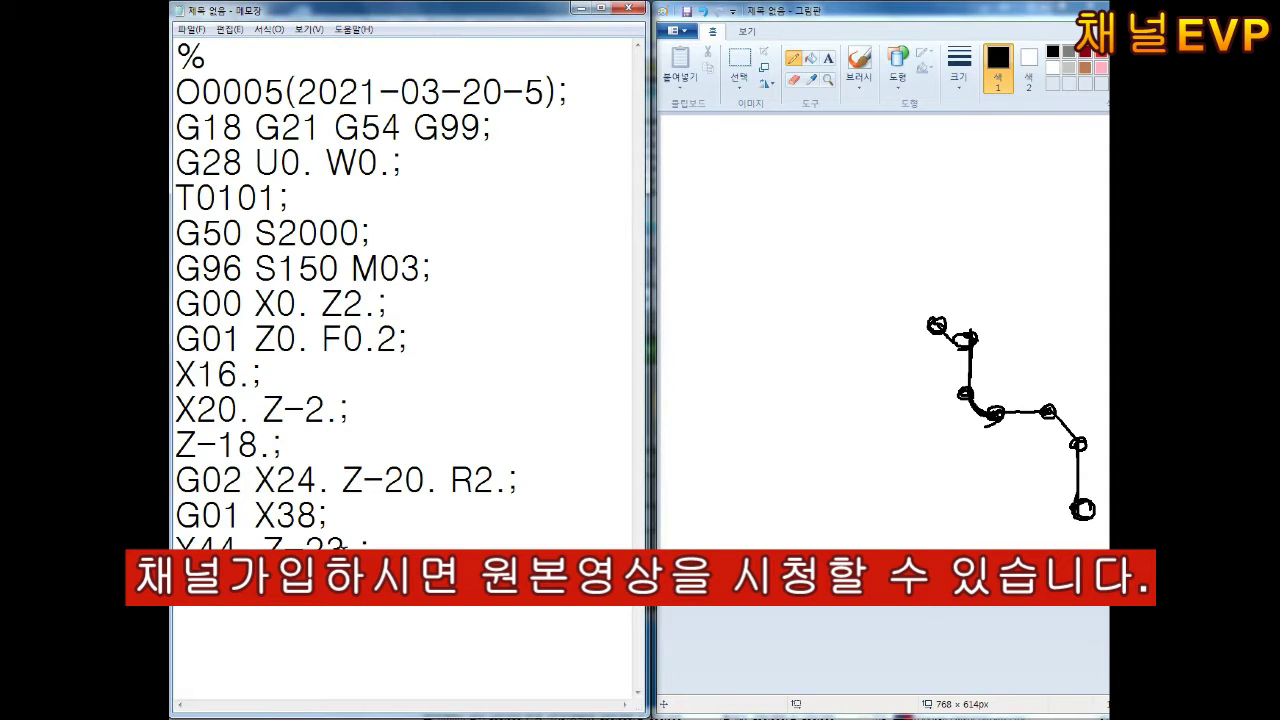
{"action": "mouse_move", "coordinate": [936, 325]}
{"action": "left_mouse_down"}
{"action": "mouse_move", "coordinate": [893, 325]}
{"action": "mouse_move", "coordinate": [870, 305]}
{"action": "left_mouse_up"}
{"action": "left_click", "coordinate": [300, 650]}
{"action": "type", "text": "G"}
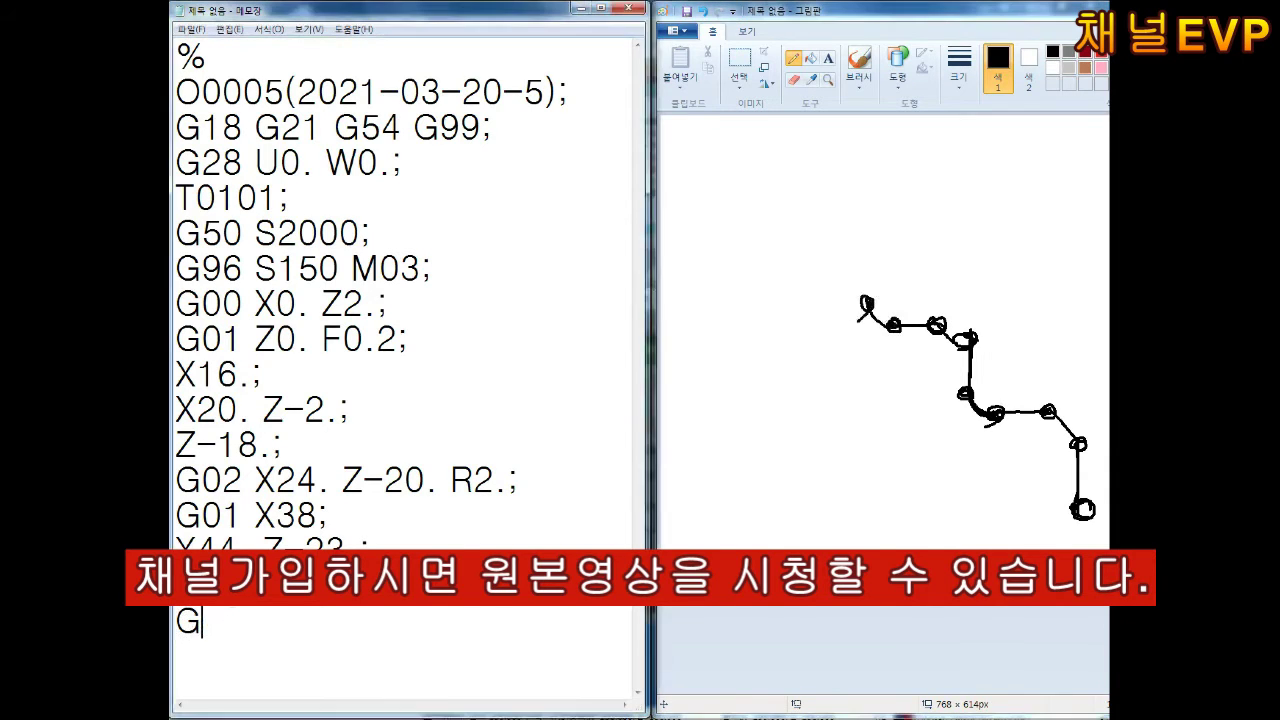
{"action": "type", "text": "02 X"}
{"action": "type", "text": "60"}
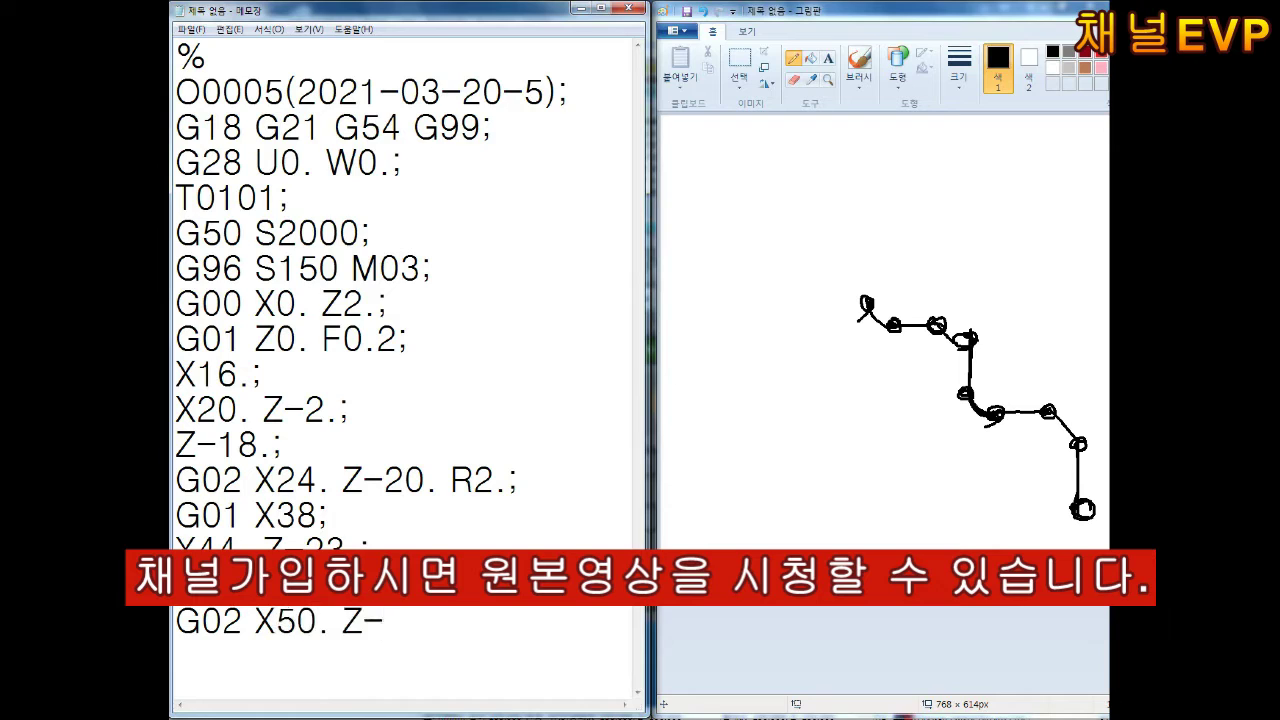
{"action": "type", "text": "35. R3.;"}
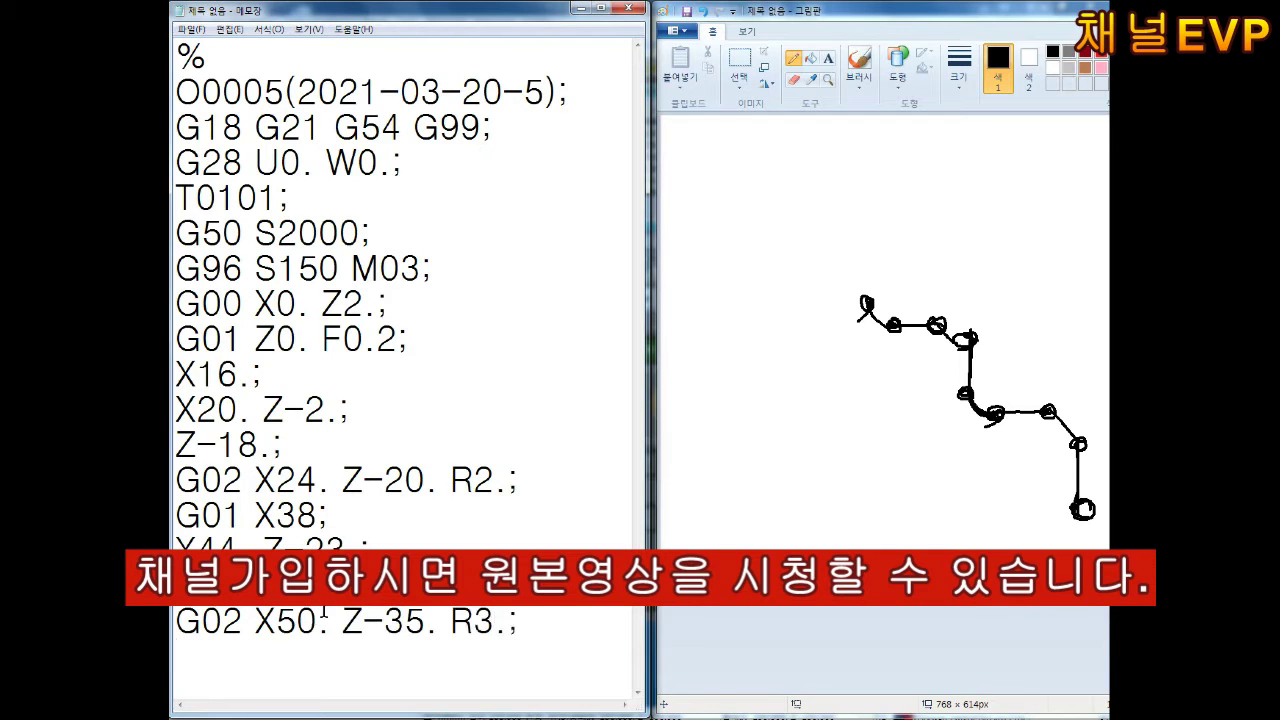
{"action": "key", "text": "Return"}
Add G01 X56.;, X66. Z-40.;, Z-55.; and X80. Z-85.;, circling the latest toolpath point
{"action": "type", "text": "G01 X"}
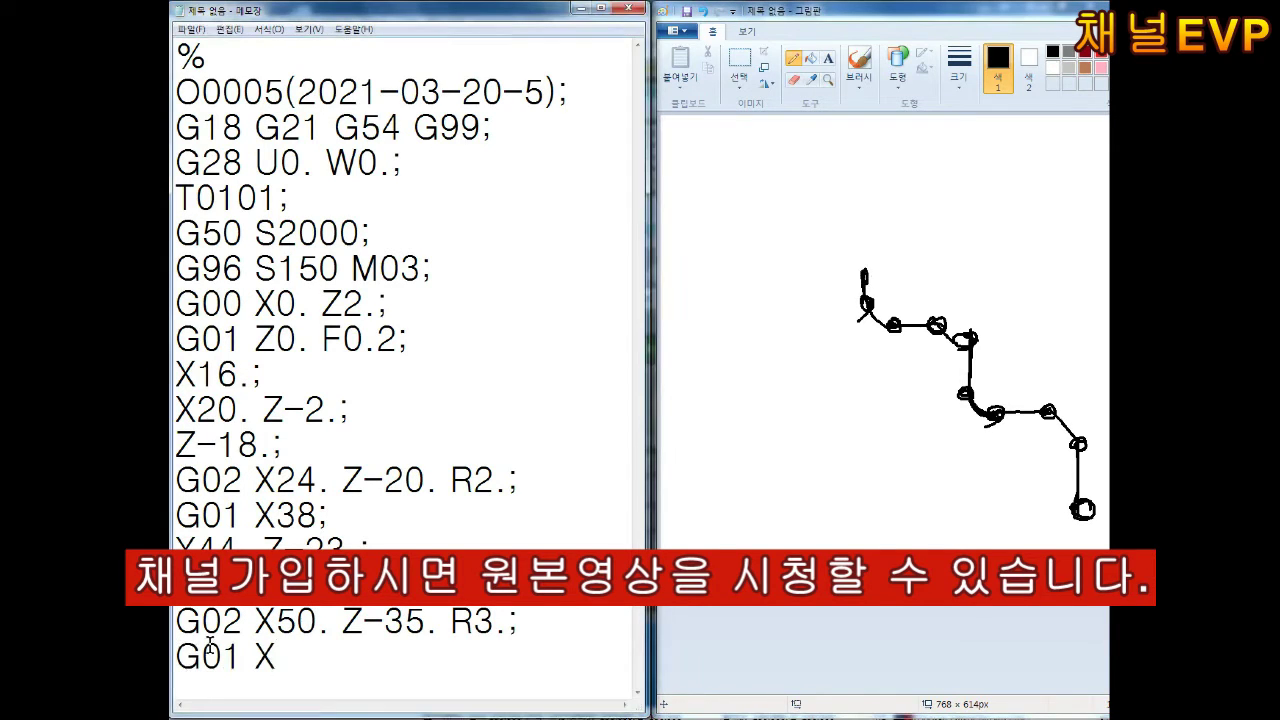
{"action": "type", "text": "56.;"}
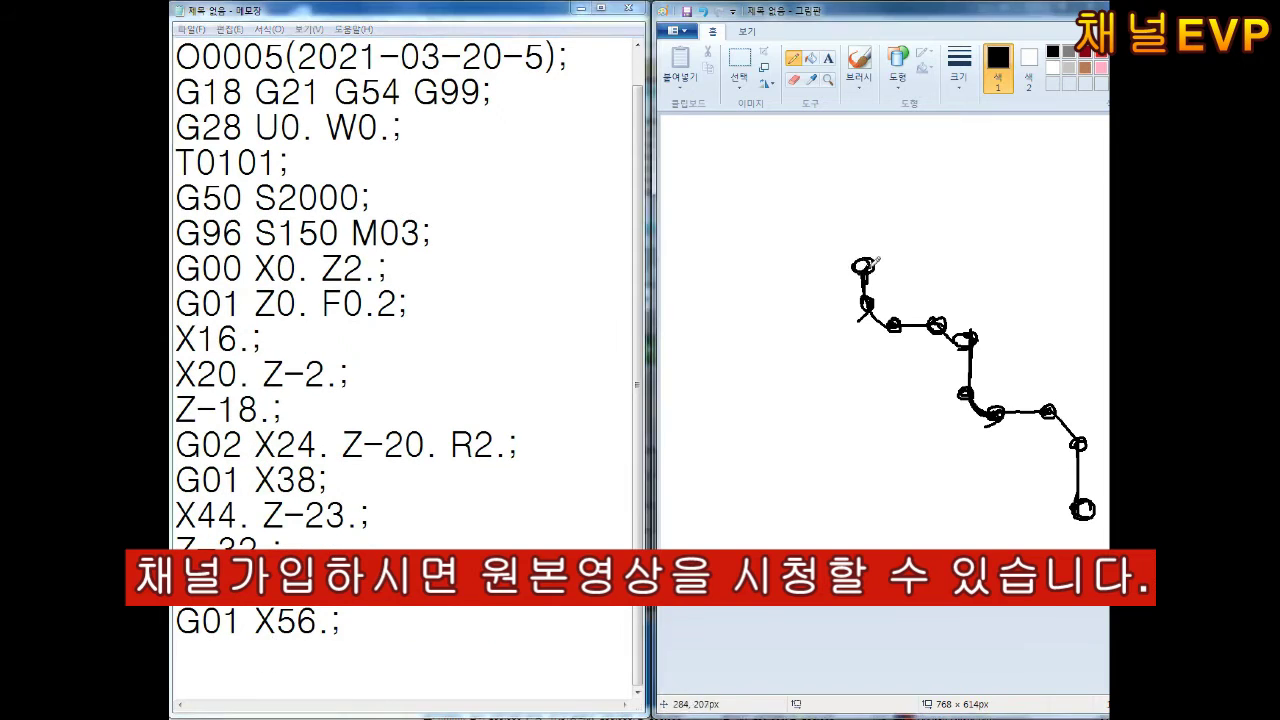
{"action": "left_click_drag", "start_coordinate": [858, 263], "coordinate": [805, 230]}
{"action": "key", "text": "Return"}
{"action": "type", "text": "X66."}
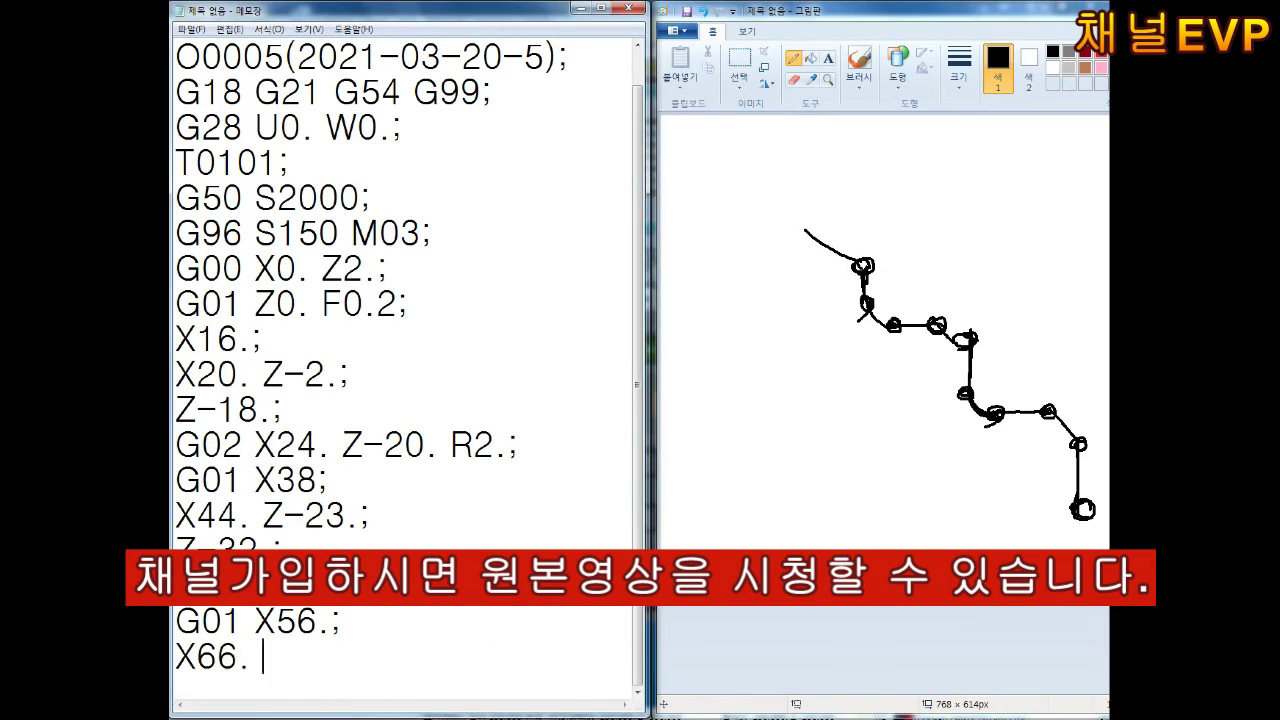
{"action": "type", "text": " Z-40.;"}
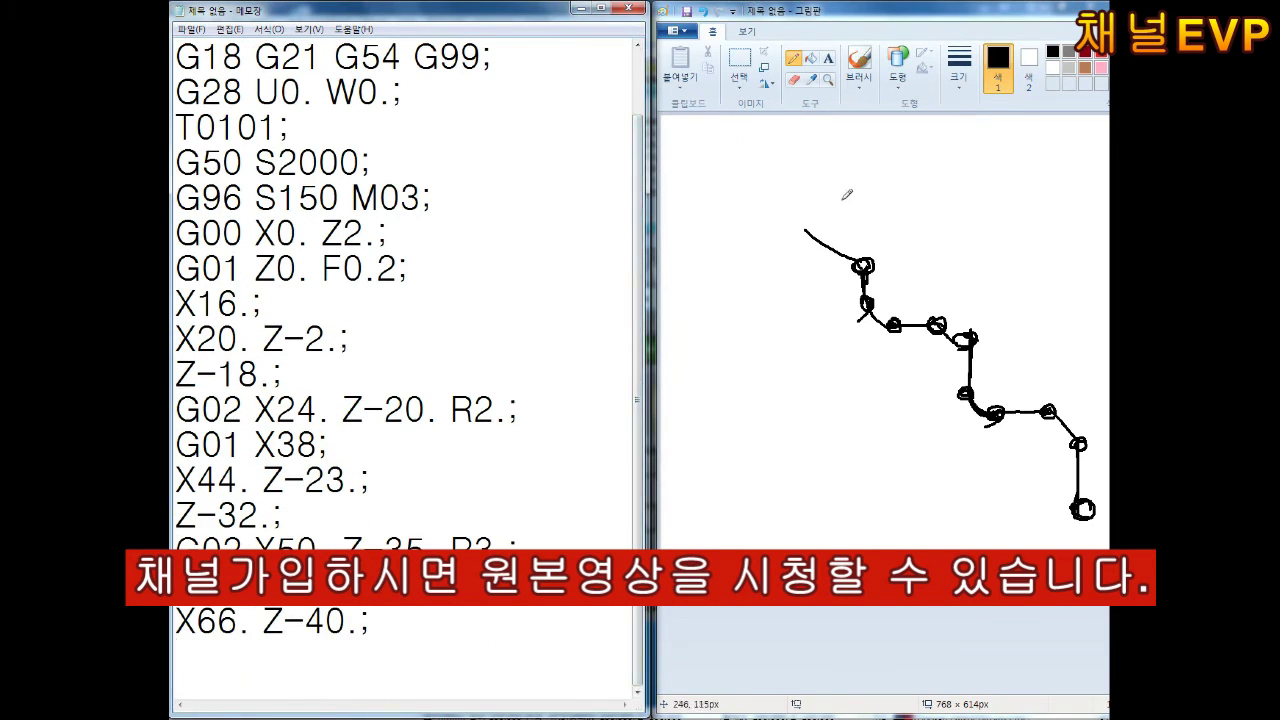
{"action": "mouse_move", "coordinate": [811, 222]}
{"action": "left_mouse_down"}
{"action": "mouse_move", "coordinate": [815, 232]}
{"action": "mouse_move", "coordinate": [756, 232]}
{"action": "mouse_move", "coordinate": [700, 190]}
{"action": "left_mouse_up"}
{"action": "key", "text": "Return"}
{"action": "type", "text": "Z-55.;"}
{"action": "key", "text": "Return"}
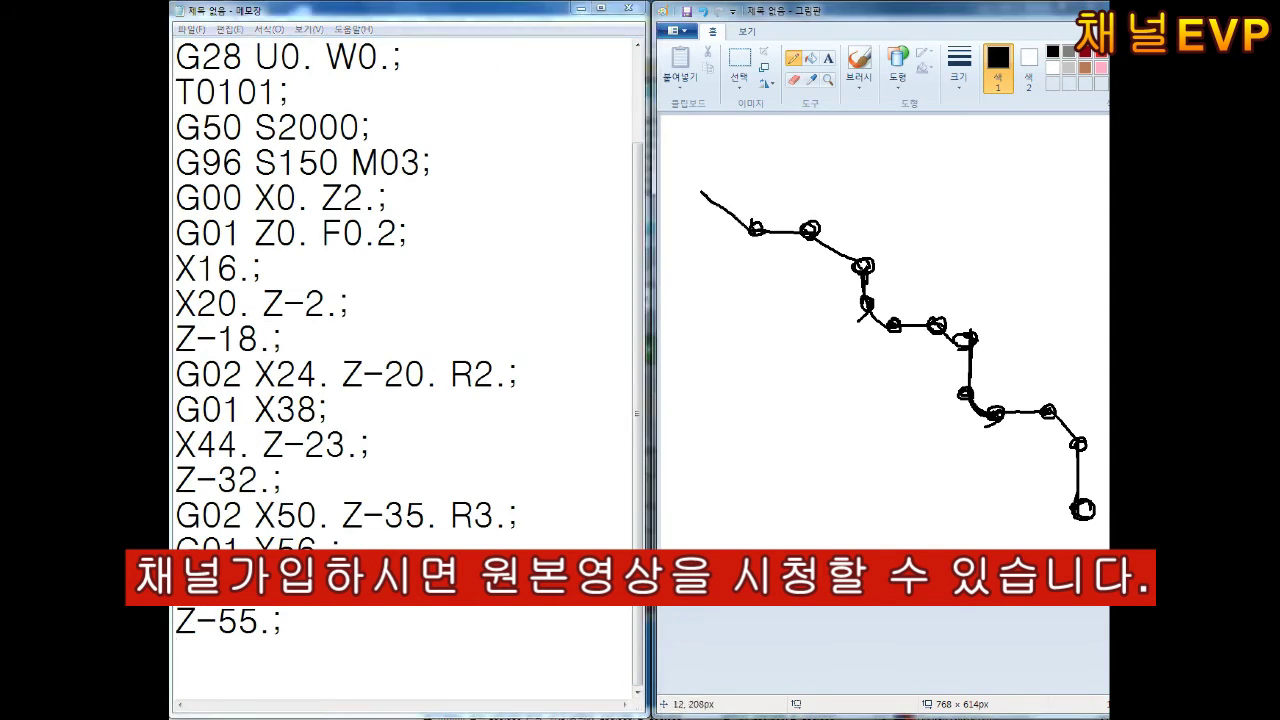
{"action": "type", "text": "X80. Z-85.;"}
{"action": "key", "text": "Return"}
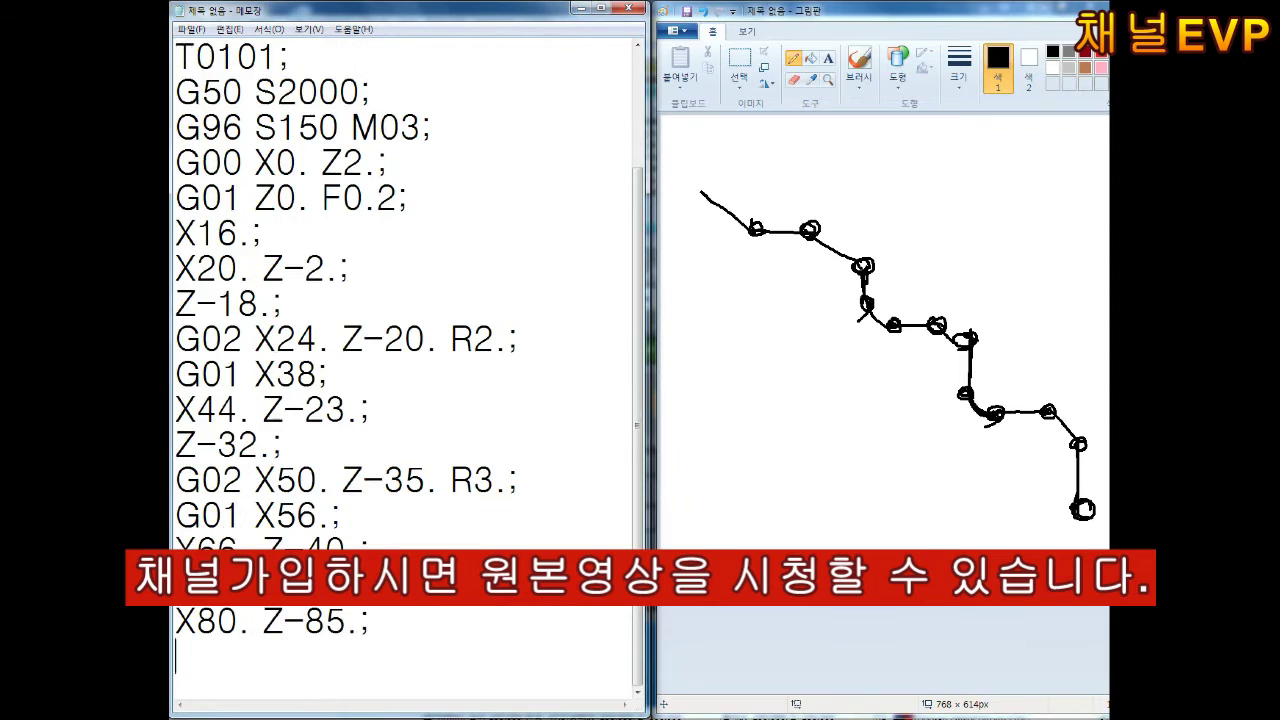
Finish with X87.; and X90. Z-86.5;, extend the toolpath sketch and draw an L-shaped corner
{"action": "left_click", "coordinate": [699, 189]}
{"action": "left_click", "coordinate": [281, 666]}
{"action": "type", "text": "X"}
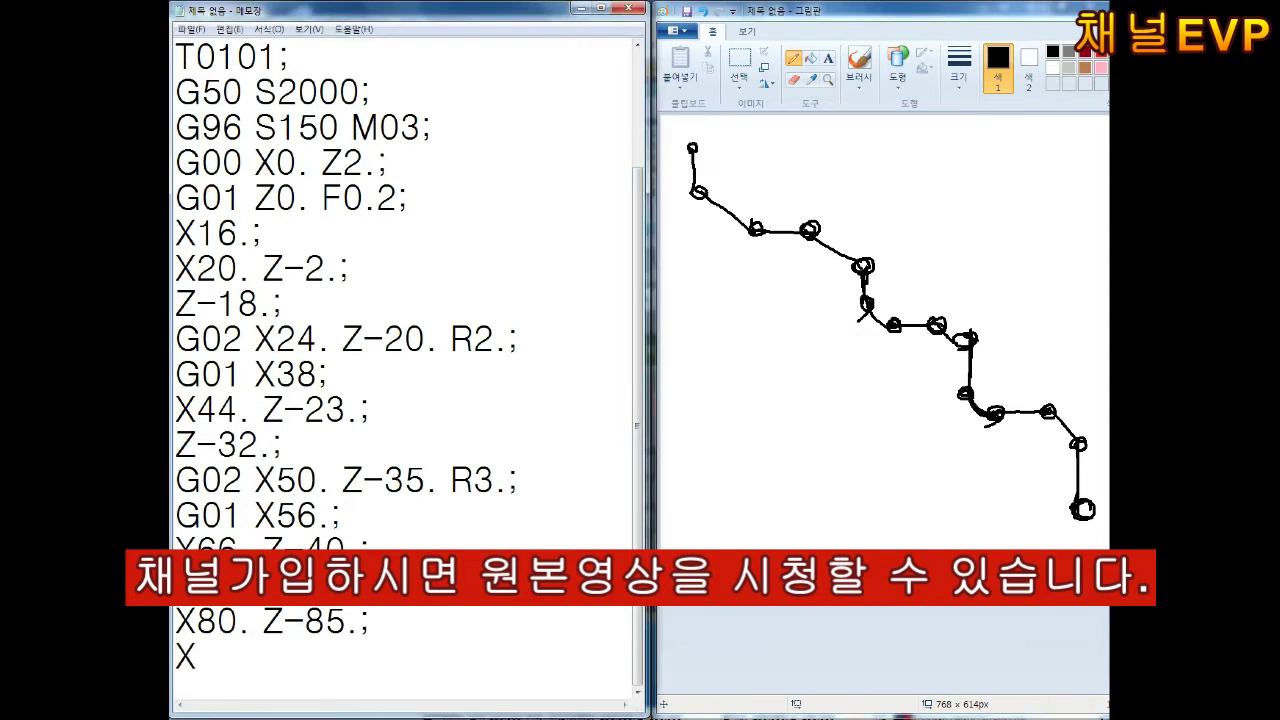
{"action": "type", "text": "87.;"}
{"action": "key", "text": "Return"}
{"action": "type", "text": "X90. Z-"}
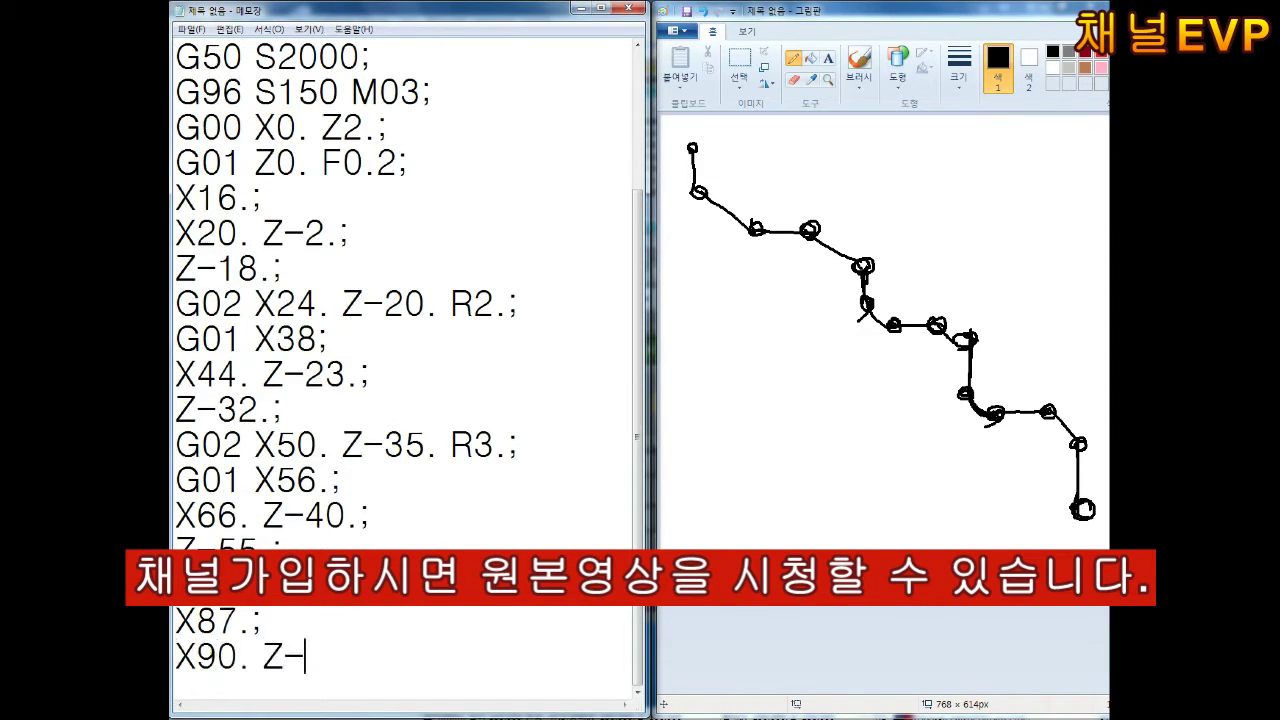
{"action": "type", "text": "86.5;"}
{"action": "key", "text": "Return"}
{"action": "left_click_drag", "start_coordinate": [692, 148], "coordinate": [678, 136]}
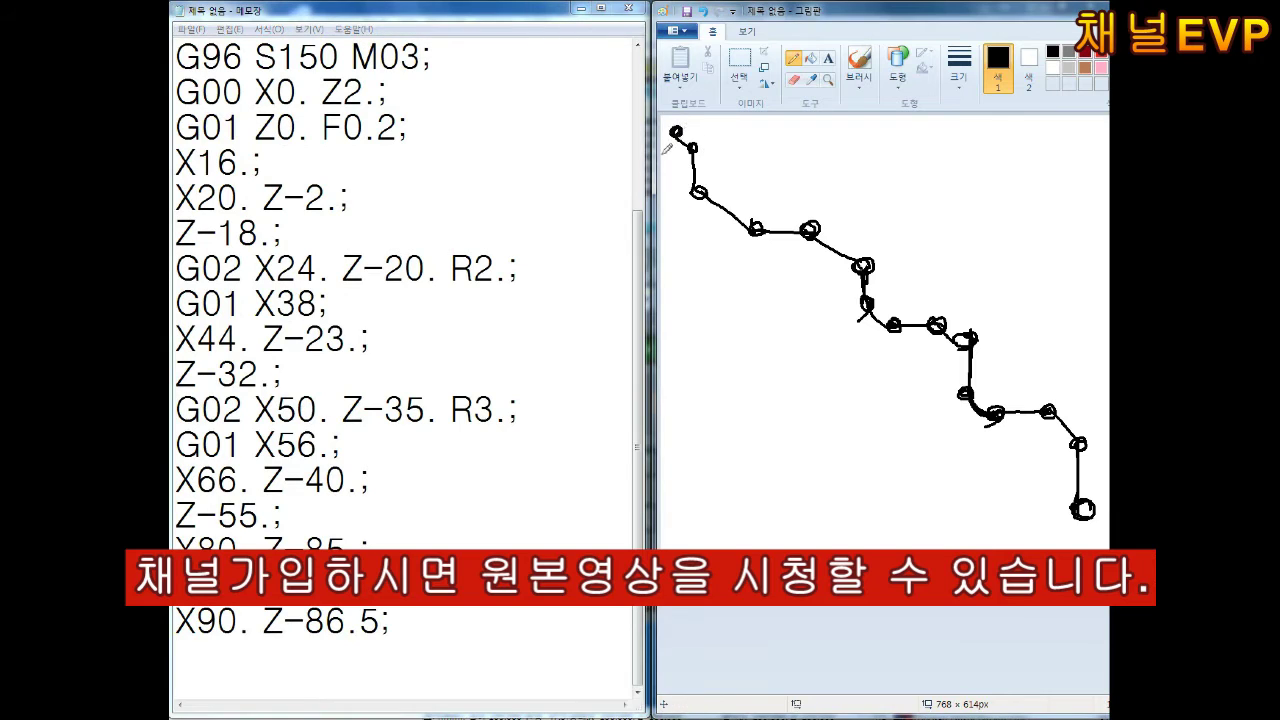
{"action": "key", "text": "Return"}
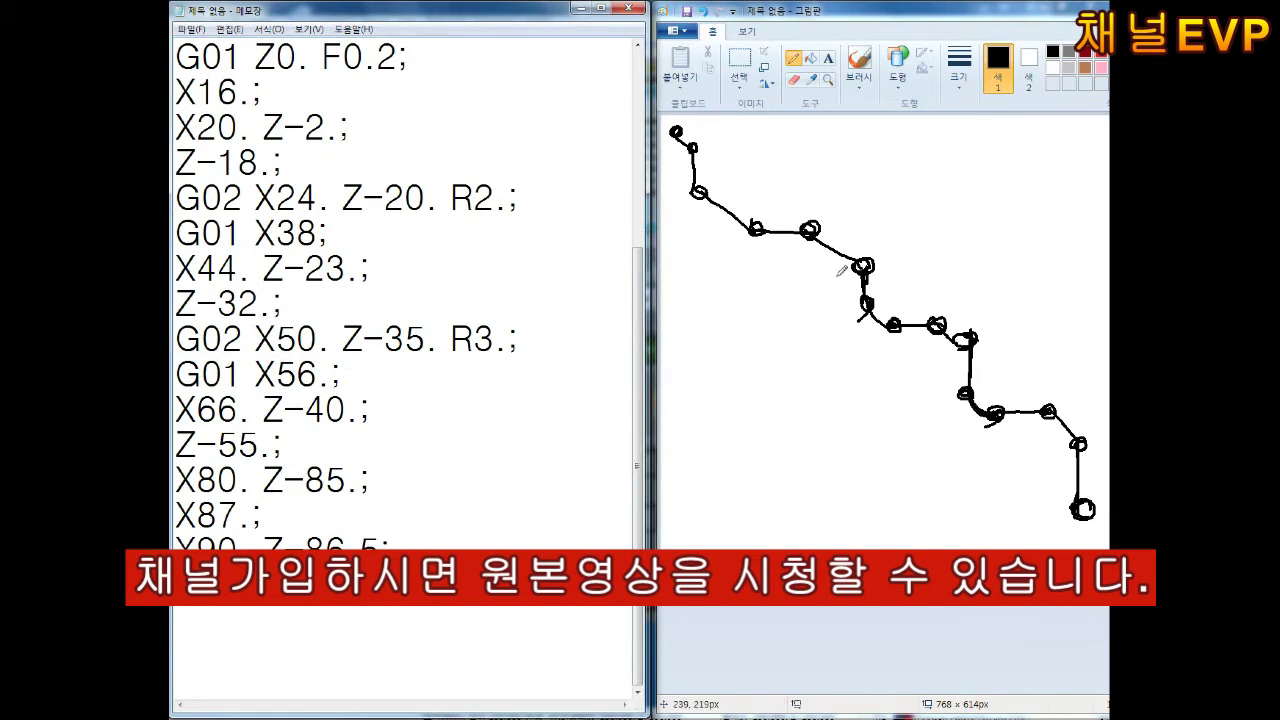
{"action": "left_click_drag", "start_coordinate": [835, 530], "coordinate": [719, 412]}
Mark the L corner's chamfer and rounded loop in red, with brown strokes over it
{"action": "left_click", "coordinate": [1086, 52]}
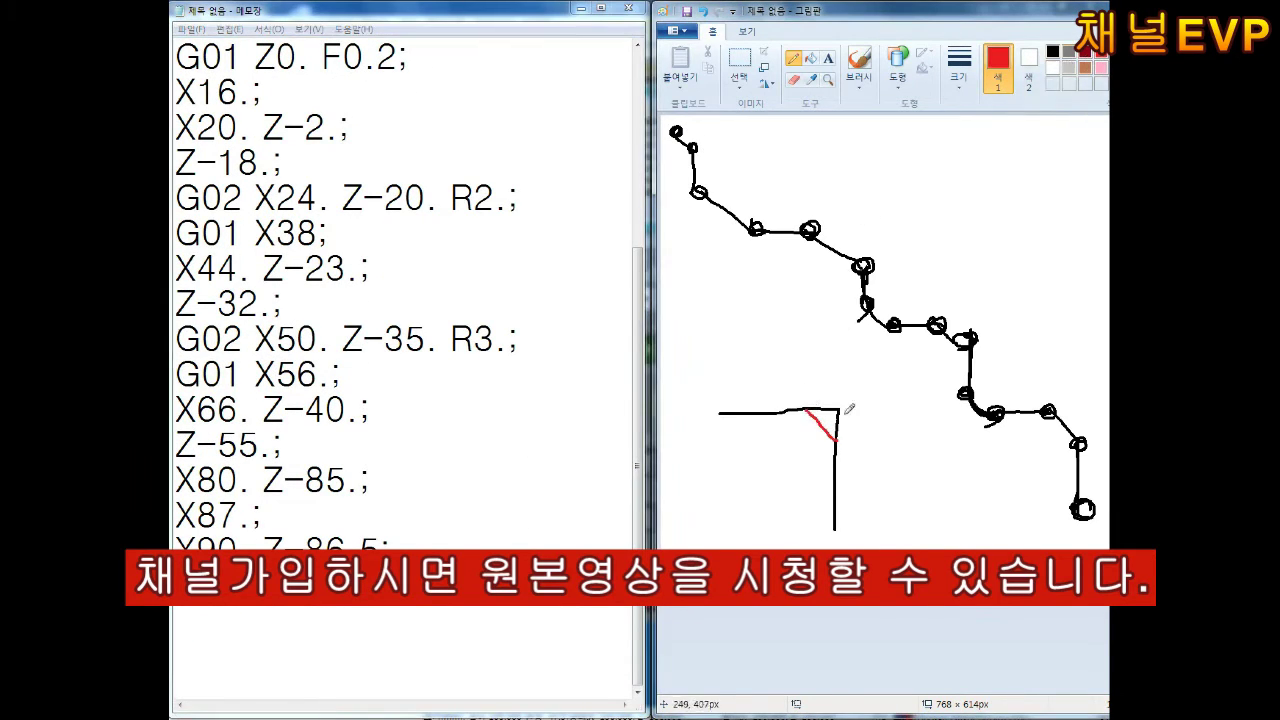
{"action": "left_click", "coordinate": [1085, 67]}
{"action": "left_click_drag", "start_coordinate": [848, 370], "coordinate": [841, 411]}
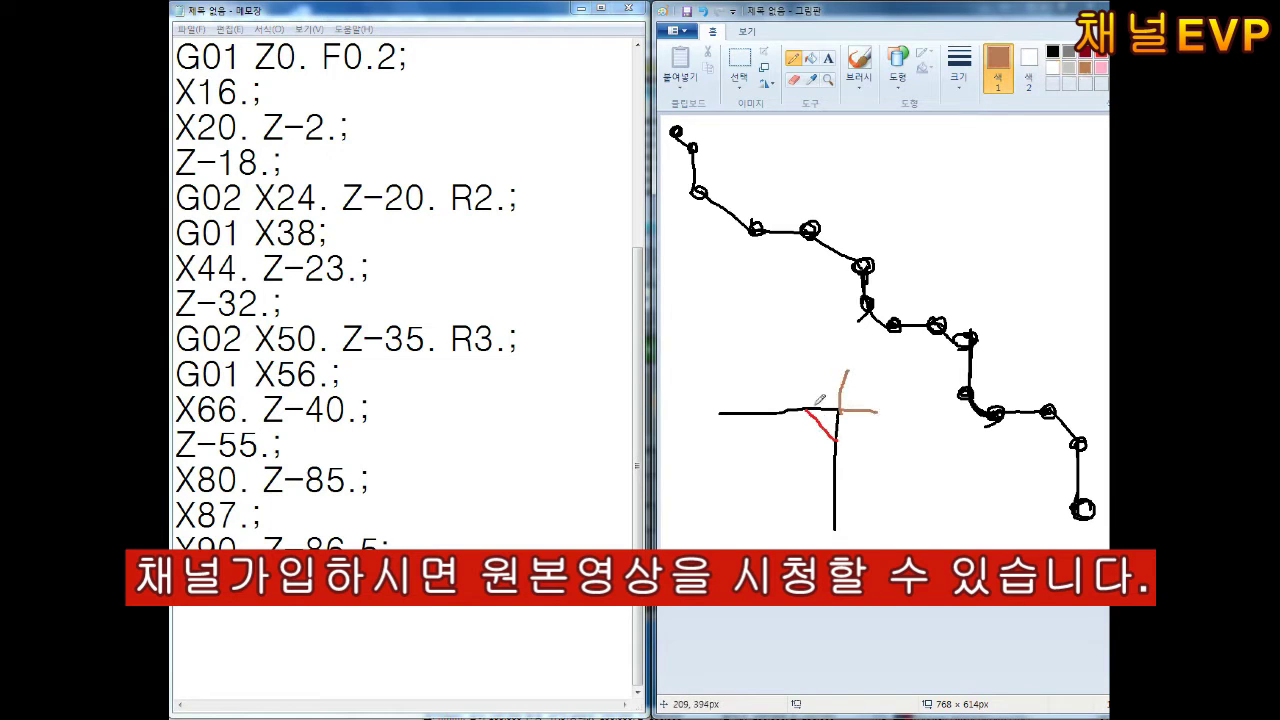
{"action": "left_click", "coordinate": [1086, 52]}
{"action": "mouse_move", "coordinate": [808, 406]}
{"action": "left_mouse_down"}
{"action": "mouse_move", "coordinate": [774, 390]}
{"action": "mouse_move", "coordinate": [753, 244]}
{"action": "left_mouse_up"}
{"action": "left_click_drag", "start_coordinate": [668, 245], "coordinate": [790, 285]}
{"action": "left_click_drag", "start_coordinate": [785, 230], "coordinate": [810, 300]}
{"action": "left_click", "coordinate": [1085, 67]}
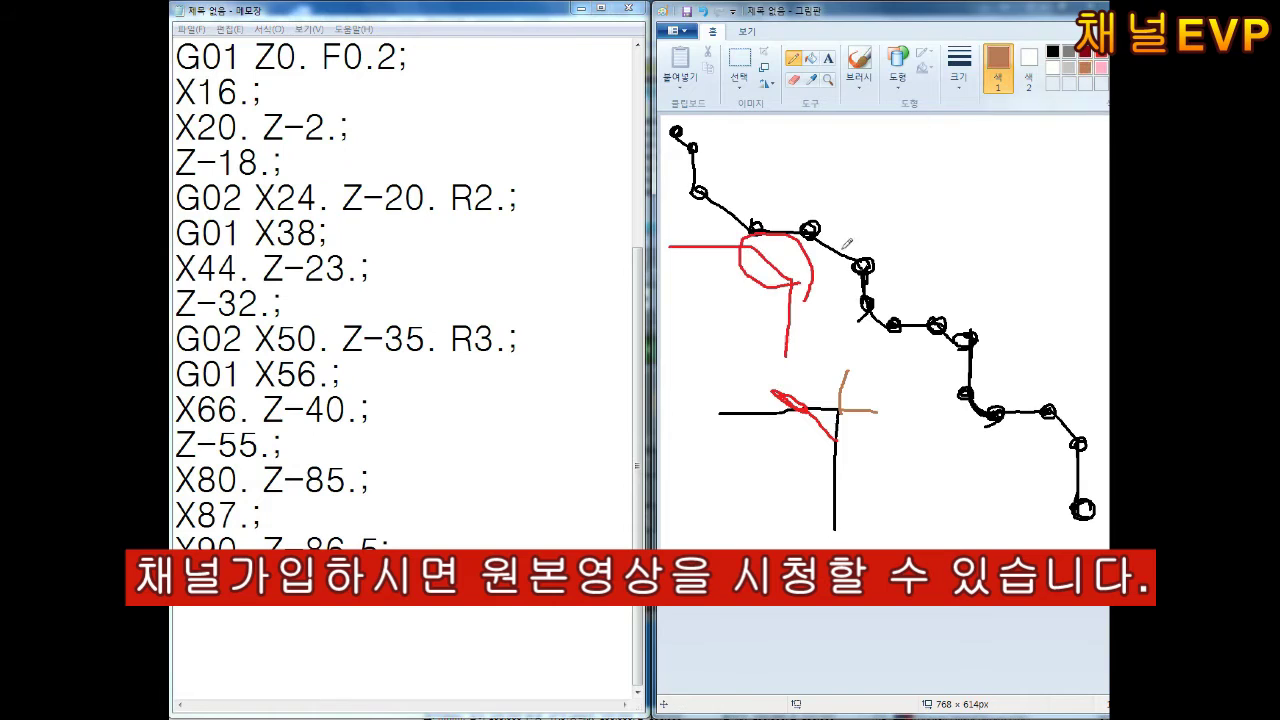
{"action": "left_click_drag", "start_coordinate": [725, 230], "coordinate": [762, 242]}
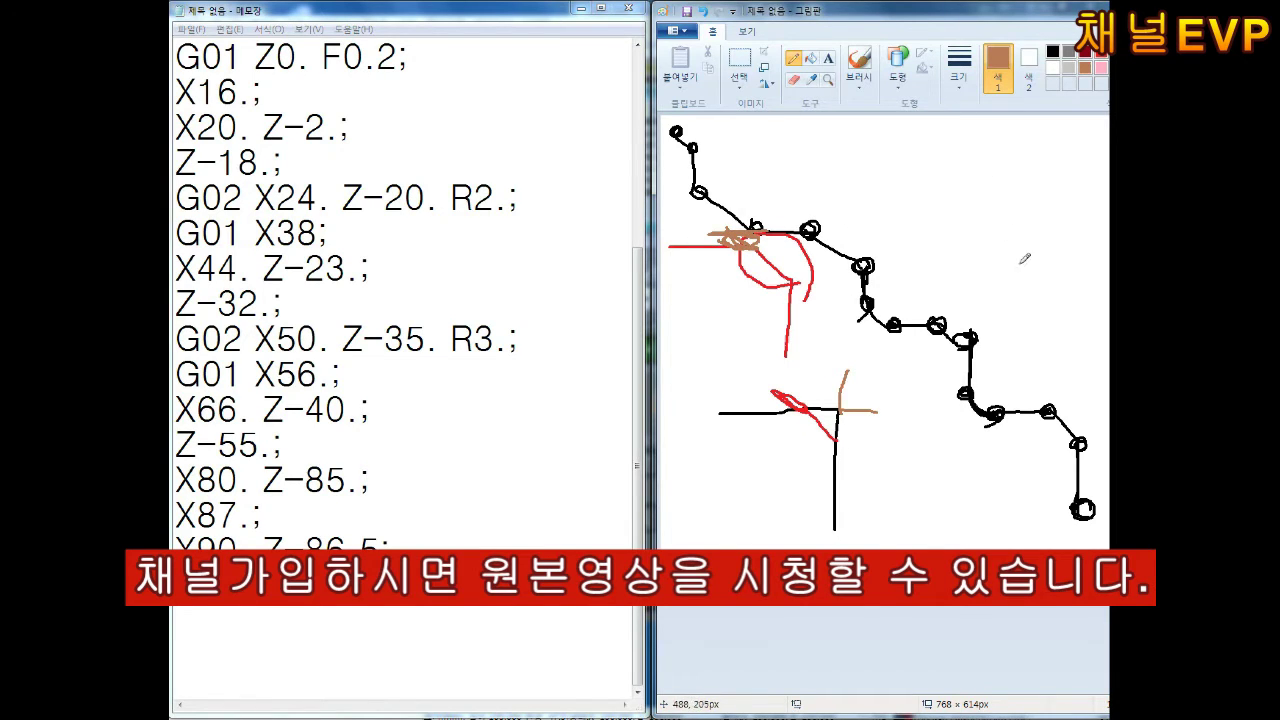
Draw brown lines, a loop and arrows pointing up-left and left to show cutting direction
{"action": "mouse_move", "coordinate": [1021, 262]}
{"action": "left_mouse_down"}
{"action": "mouse_move", "coordinate": [951, 172]}
{"action": "mouse_move", "coordinate": [943, 127]}
{"action": "left_mouse_up"}
{"action": "mouse_move", "coordinate": [943, 178]}
{"action": "left_mouse_down"}
{"action": "mouse_move", "coordinate": [878, 180]}
{"action": "mouse_move", "coordinate": [858, 130]}
{"action": "mouse_move", "coordinate": [958, 180]}
{"action": "left_mouse_up"}
{"action": "left_click_drag", "start_coordinate": [980, 310], "coordinate": [928, 243]}
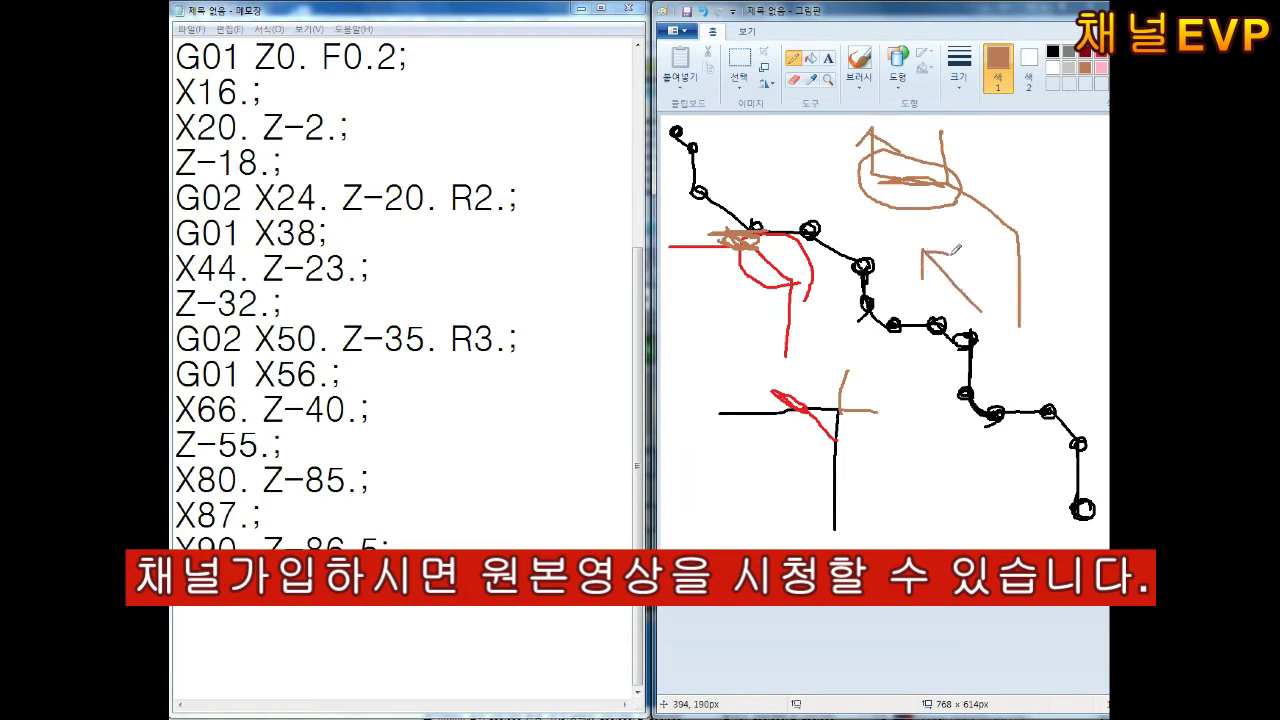
{"action": "mouse_move", "coordinate": [1098, 178]}
{"action": "left_mouse_down"}
{"action": "mouse_move", "coordinate": [998, 165]}
{"action": "mouse_move", "coordinate": [1018, 180]}
{"action": "mouse_move", "coordinate": [1096, 186]}
{"action": "left_mouse_up"}
{"action": "left_click_drag", "start_coordinate": [736, 401], "coordinate": [820, 401]}
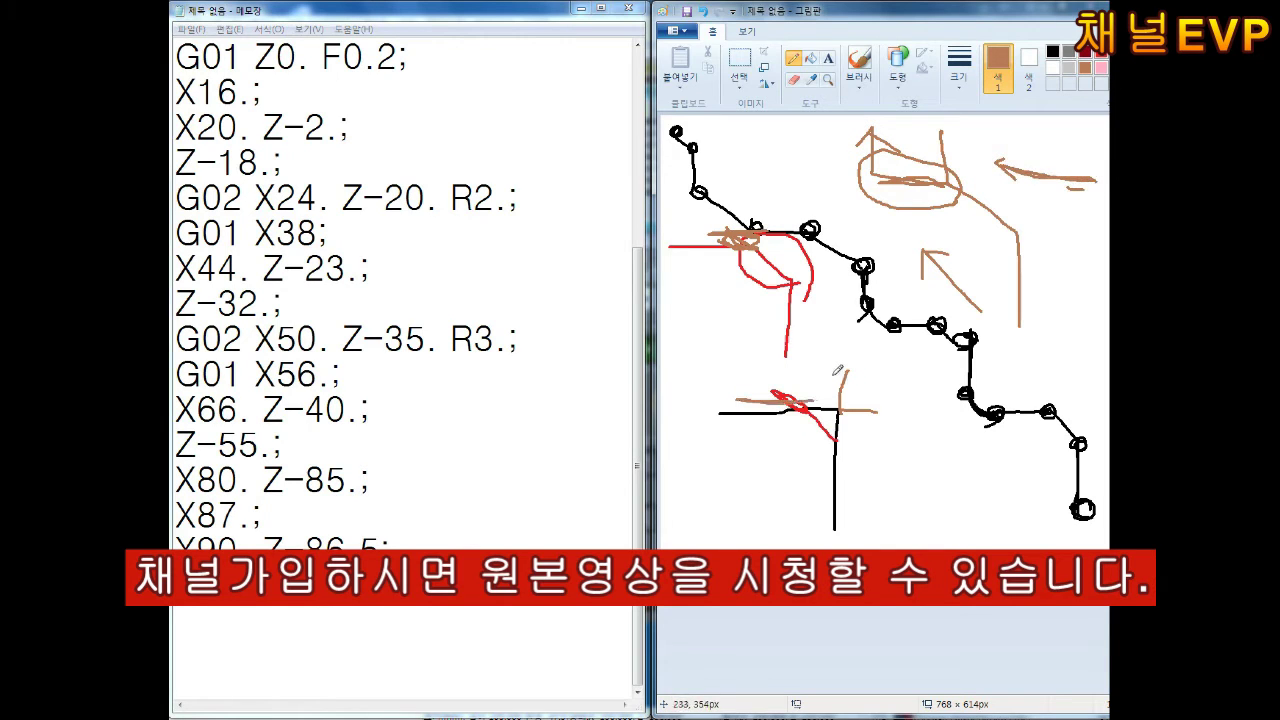
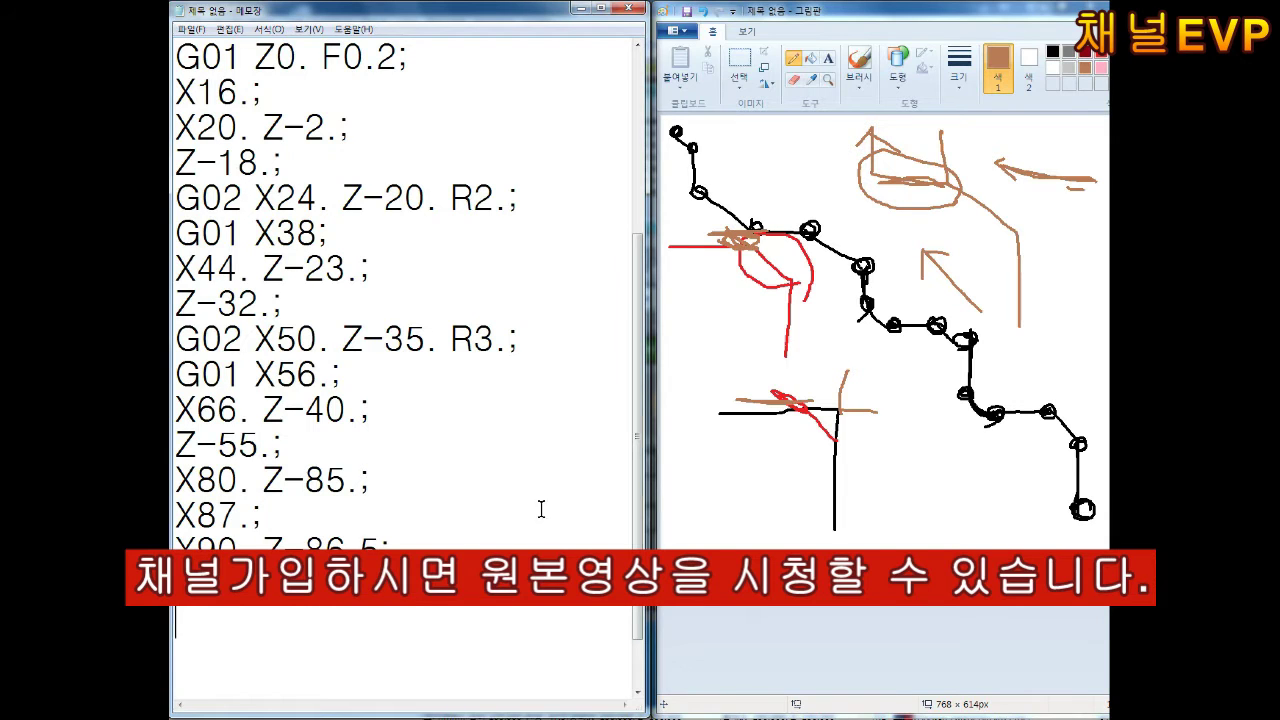
End the program with X99.; G00 X150. Z150.; M05; M02; % and save it as 2021-03-20-4
{"action": "left_click", "coordinate": [200, 622]}
{"action": "type", "text": "X99.; G00 X150. Z150.; M0"}
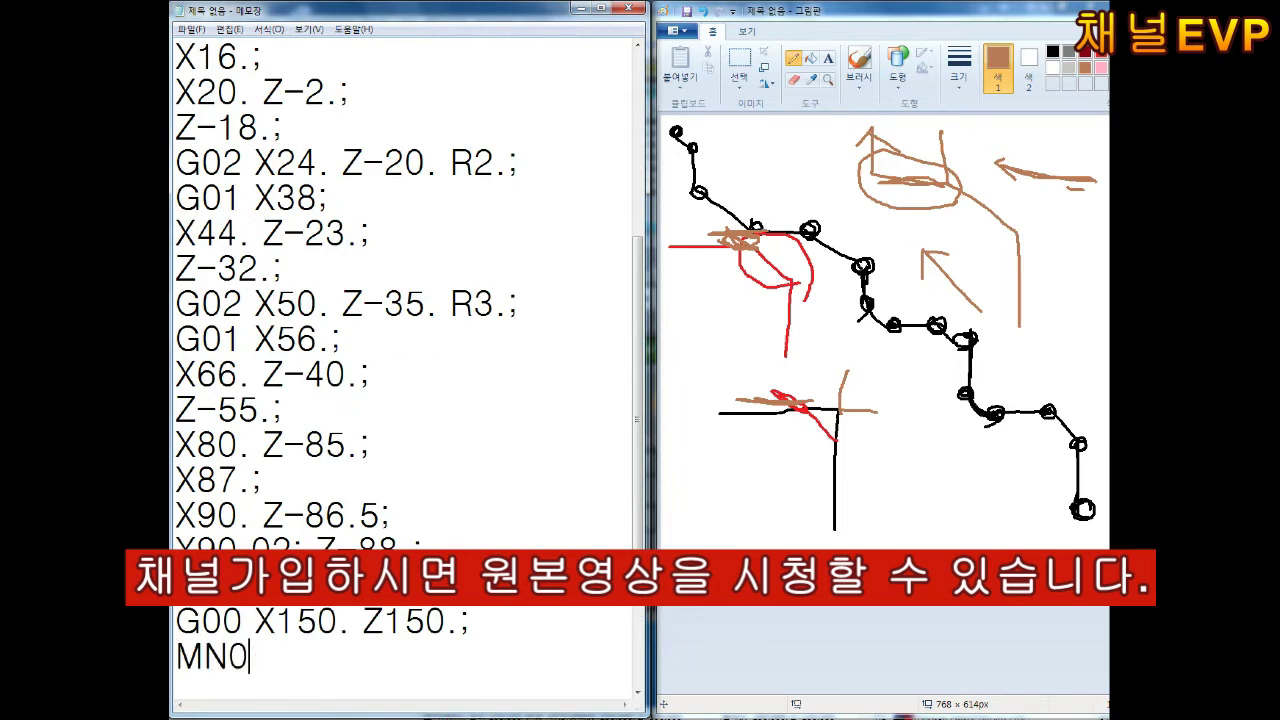
{"action": "type", "text": "5; M02; %"}
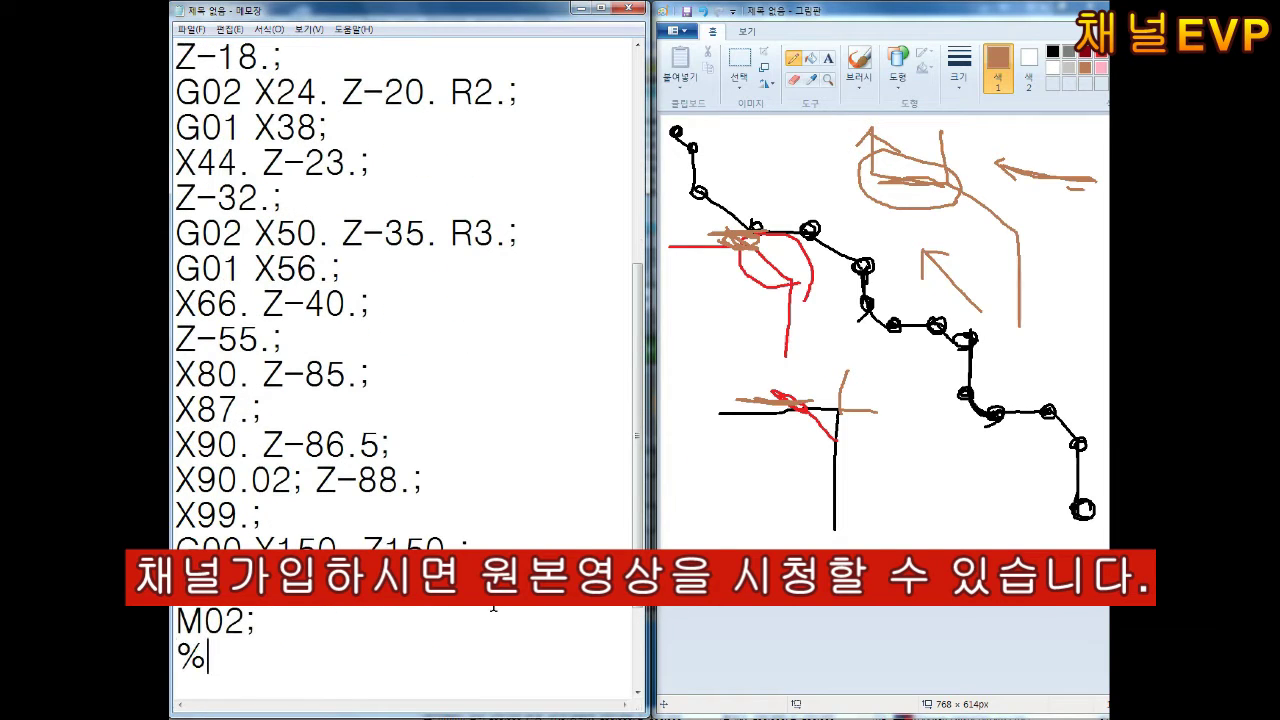
{"action": "key", "text": "ctrl+s"}
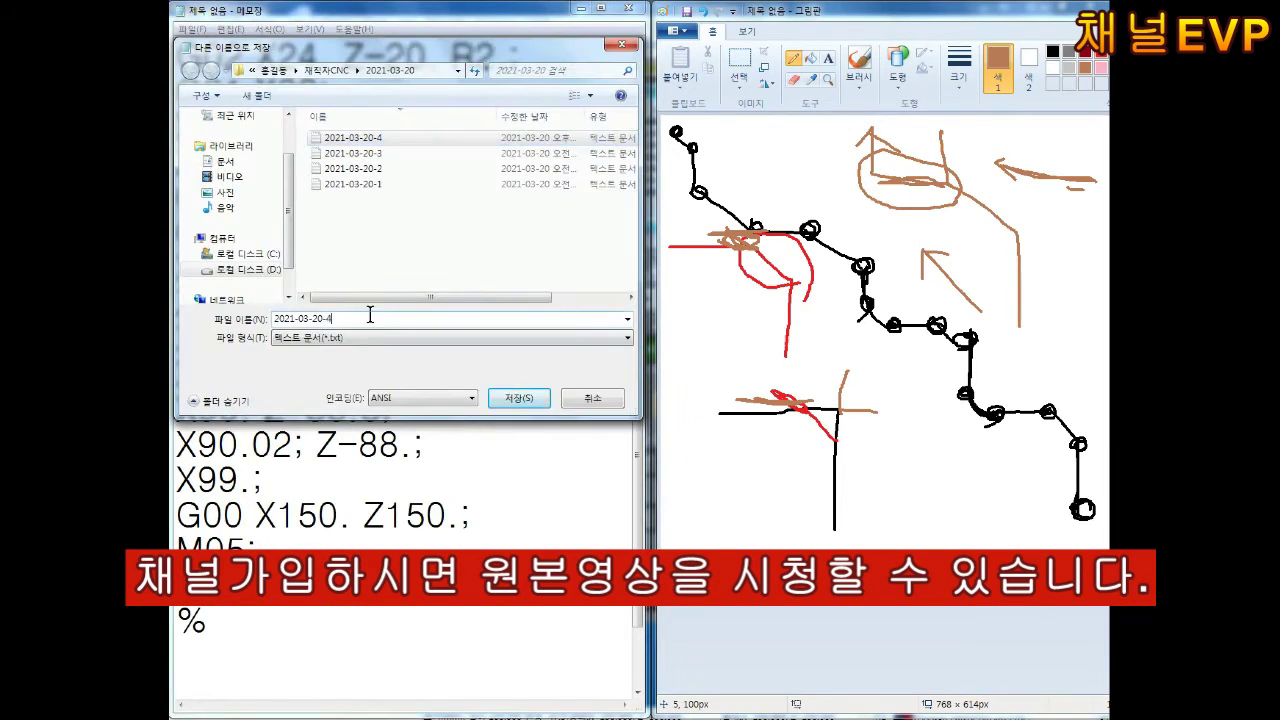
{"action": "key", "text": "Return"}
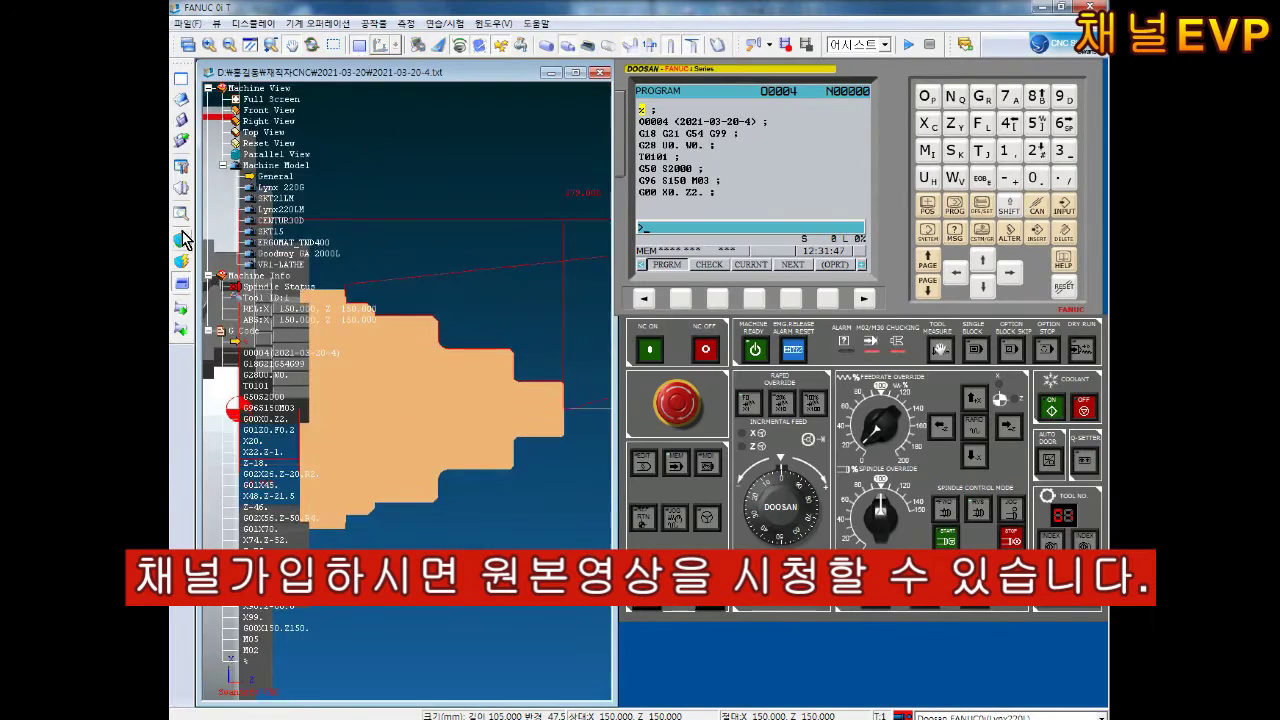
In EDIT mode, call up O5 and load 2021-03-20-5.txt without saving the current file
{"action": "scroll", "coordinate": [463, 434], "scroll_direction": "up", "scroll_amount": 2}
{"action": "left_click", "coordinate": [960, 218]}
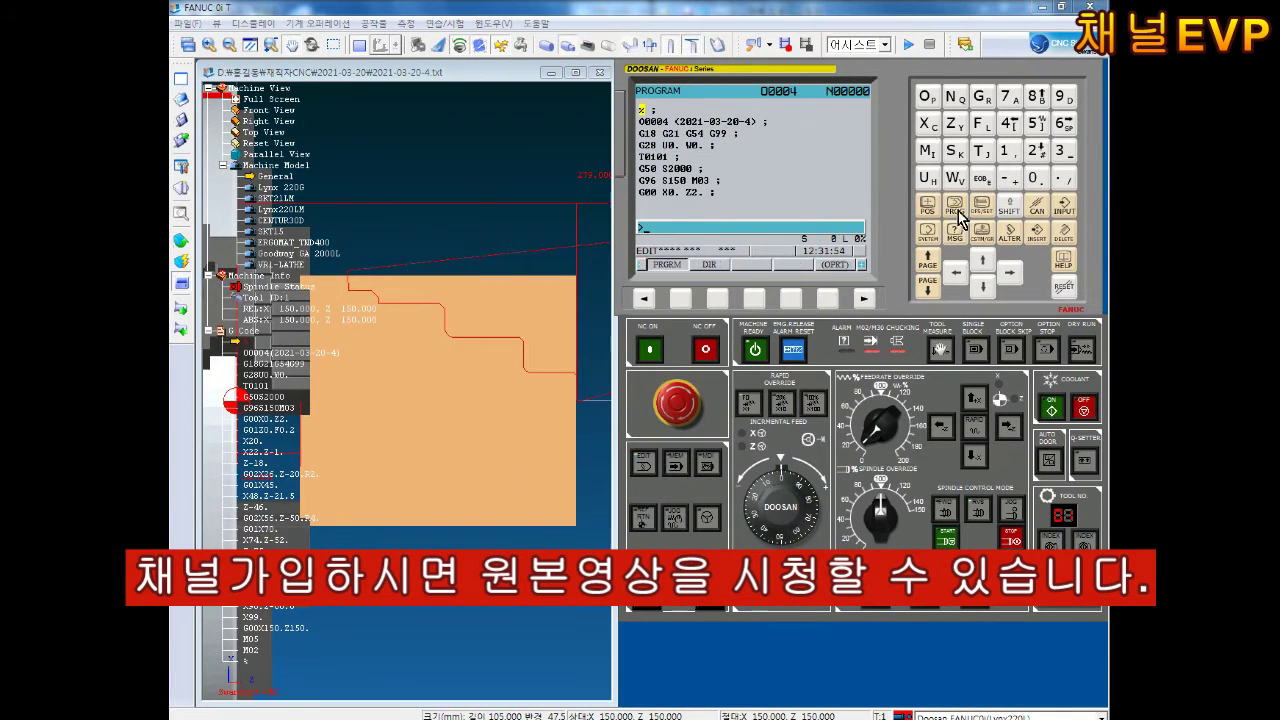
{"action": "left_click", "coordinate": [960, 218]}
{"action": "type", "text": "O5"}
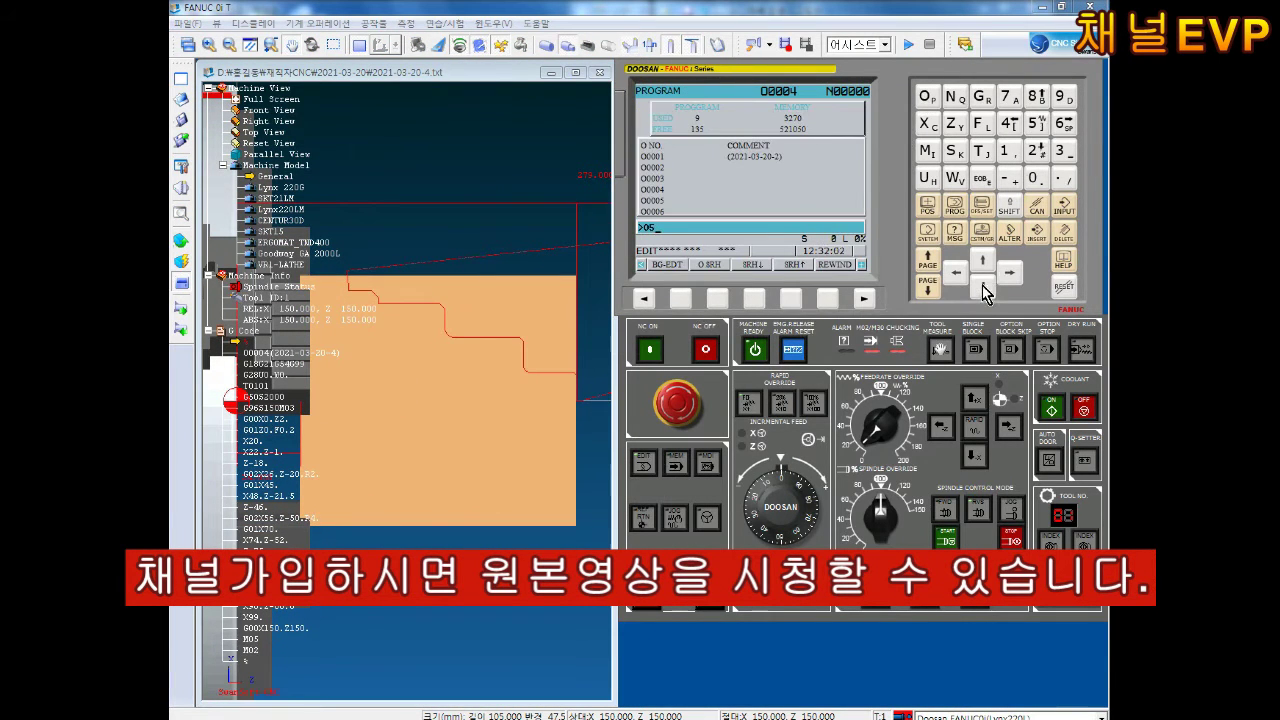
{"action": "left_click", "coordinate": [985, 292]}
{"action": "left_click", "coordinate": [818, 298]}
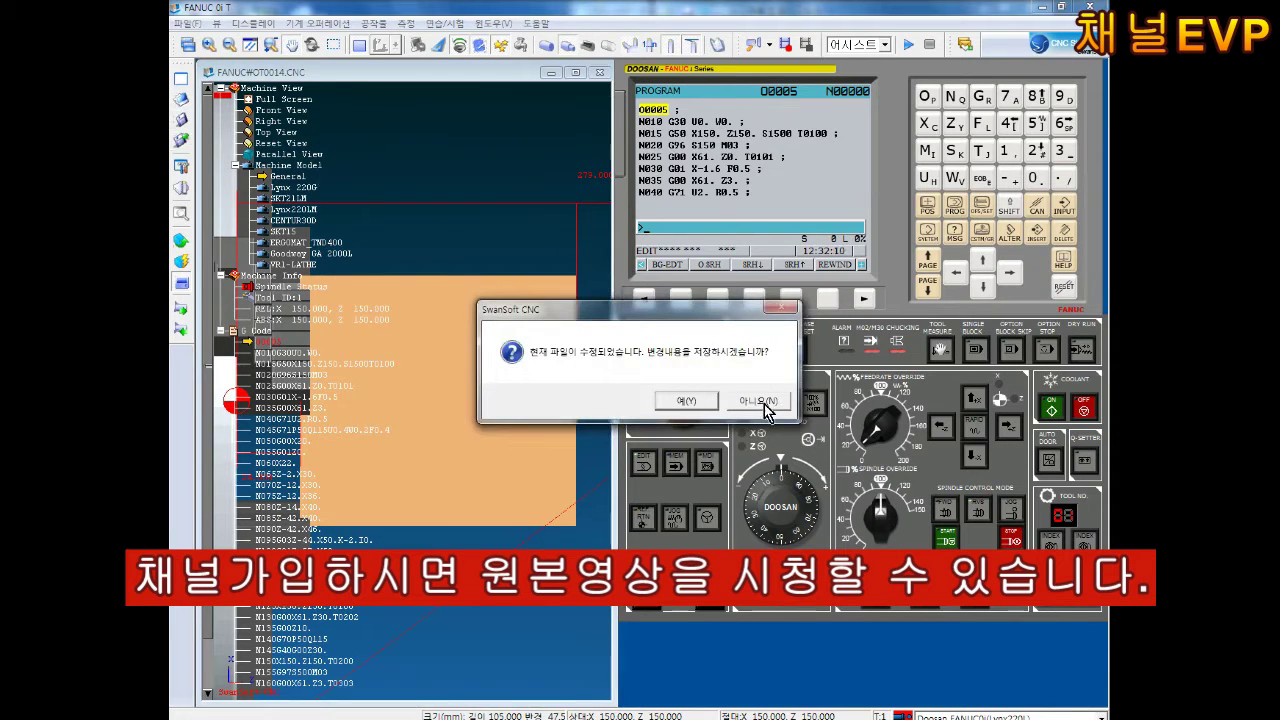
{"action": "left_click", "coordinate": [764, 404]}
{"action": "double_click", "coordinate": [457, 237]}
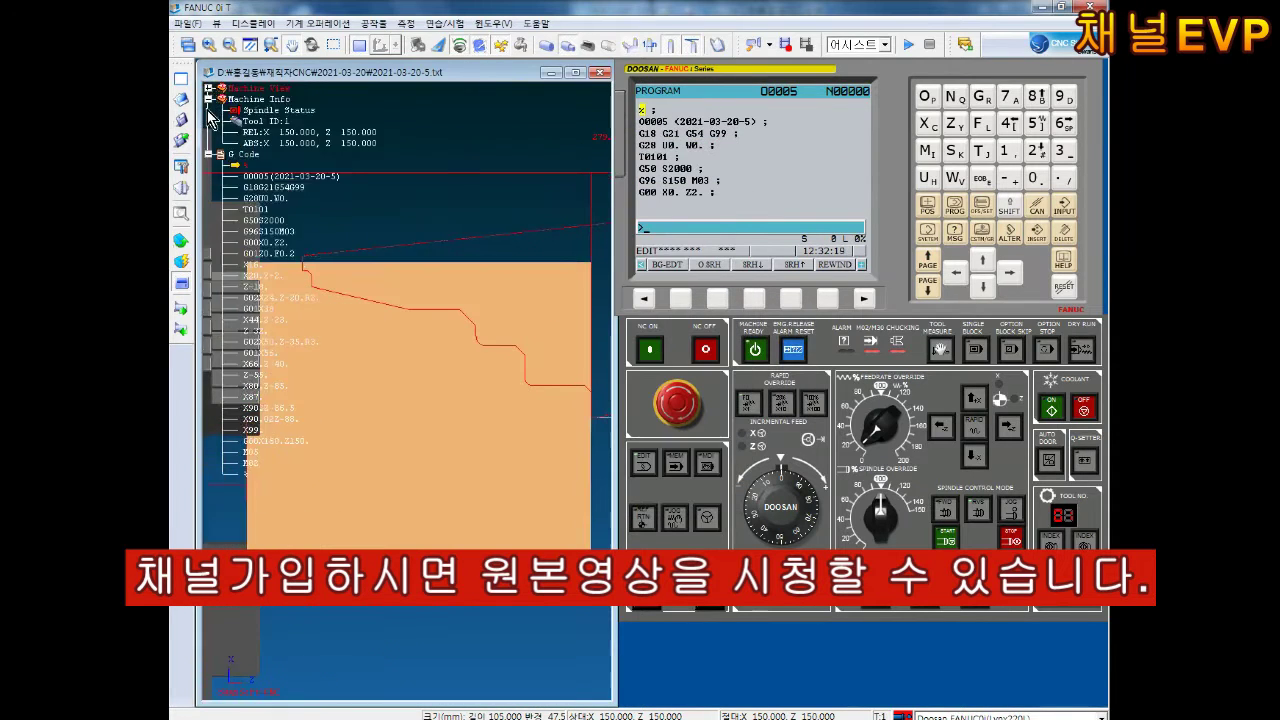
Run the program in MEM mode and zoom in on the turned workpiece profile
{"action": "left_click", "coordinate": [208, 99]}
{"action": "left_click", "coordinate": [676, 462]}
{"action": "left_click", "coordinate": [712, 604]}
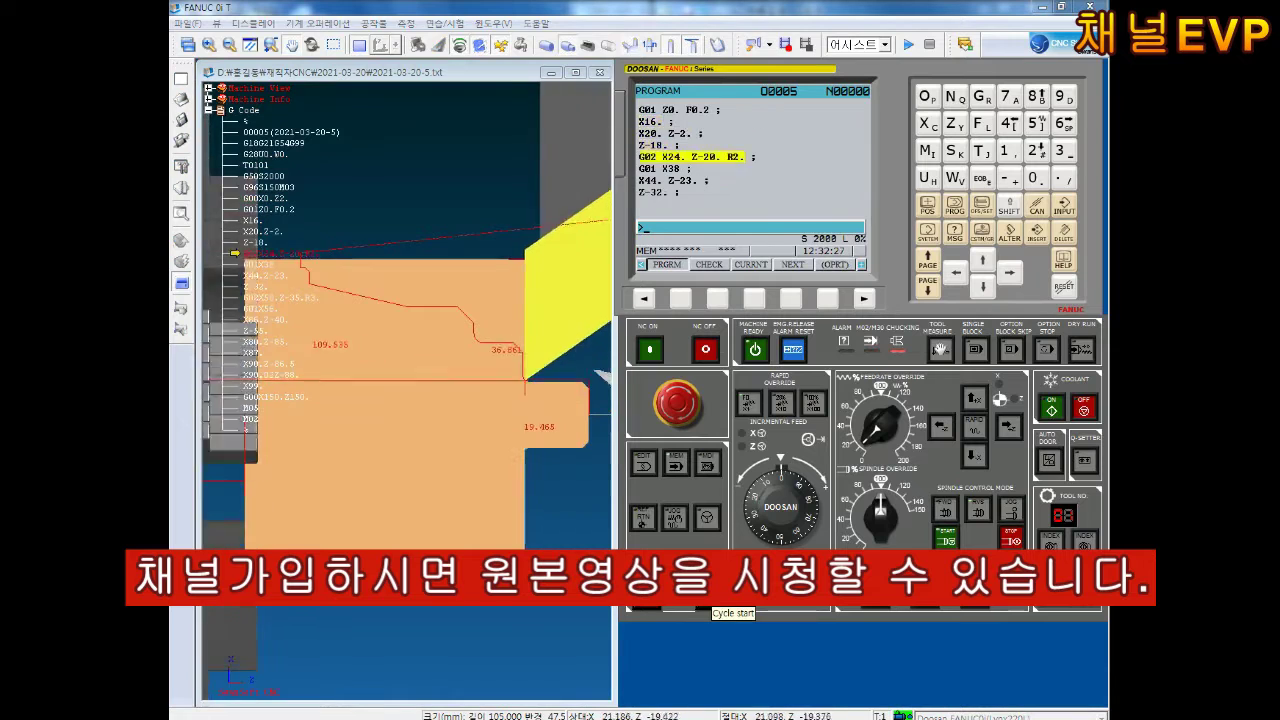
{"action": "right_click", "coordinate": [380, 308]}
{"action": "left_click", "coordinate": [410, 349]}
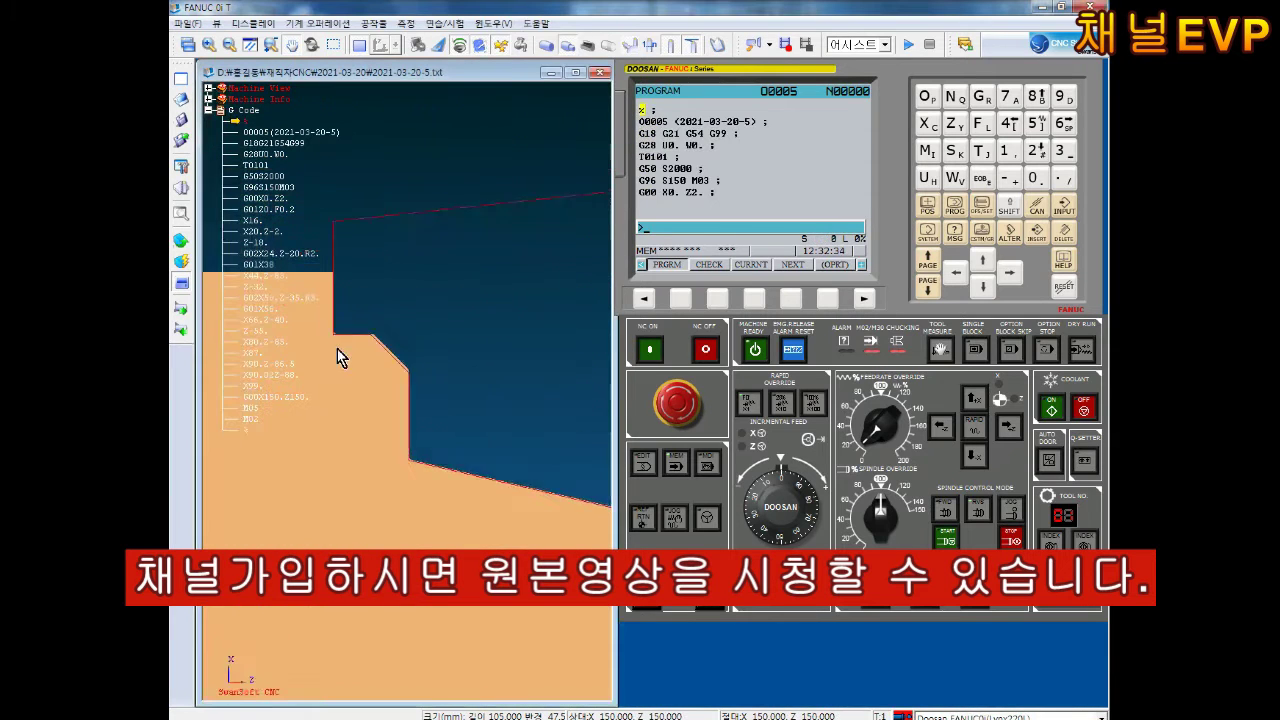
{"action": "left_click_drag", "start_coordinate": [337, 349], "coordinate": [477, 408]}
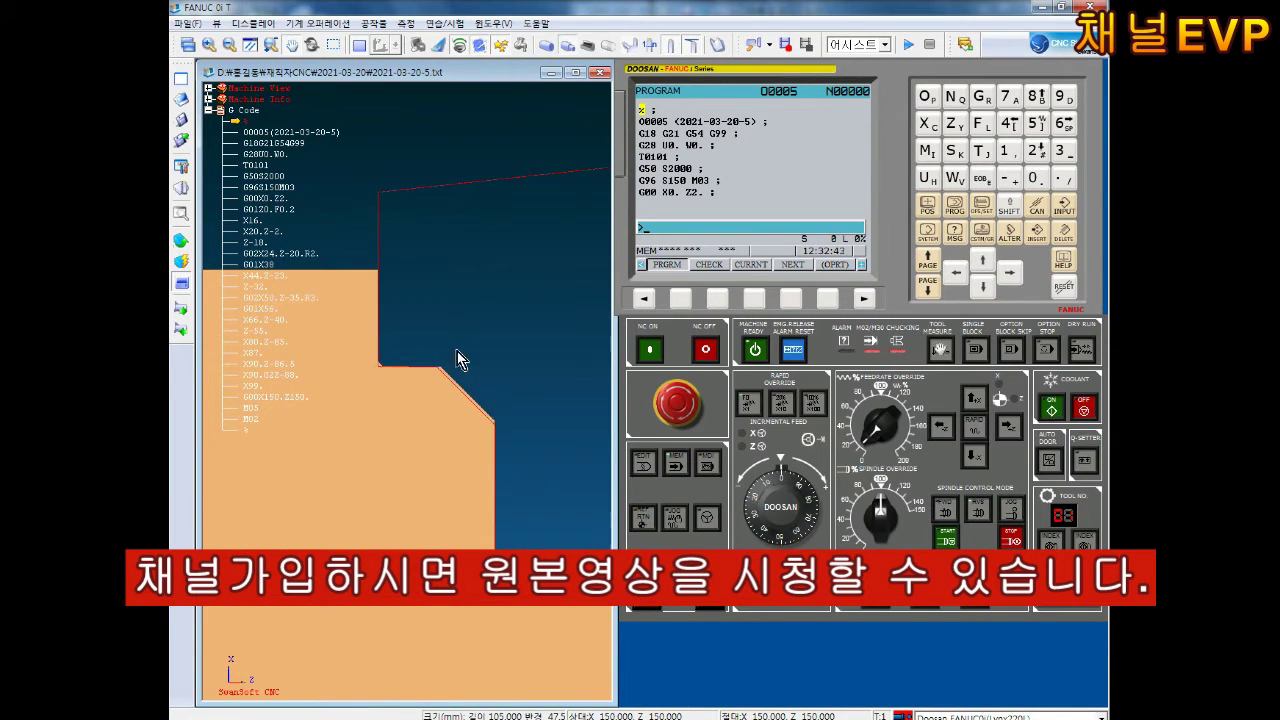
Switch to the shaded 3D lathe view and run the program again
{"action": "scroll", "coordinate": [457, 351], "scroll_direction": "down", "scroll_amount": 3}
{"action": "scroll", "coordinate": [452, 345], "scroll_direction": "down", "scroll_amount": 2}
{"action": "left_click", "coordinate": [358, 46]}
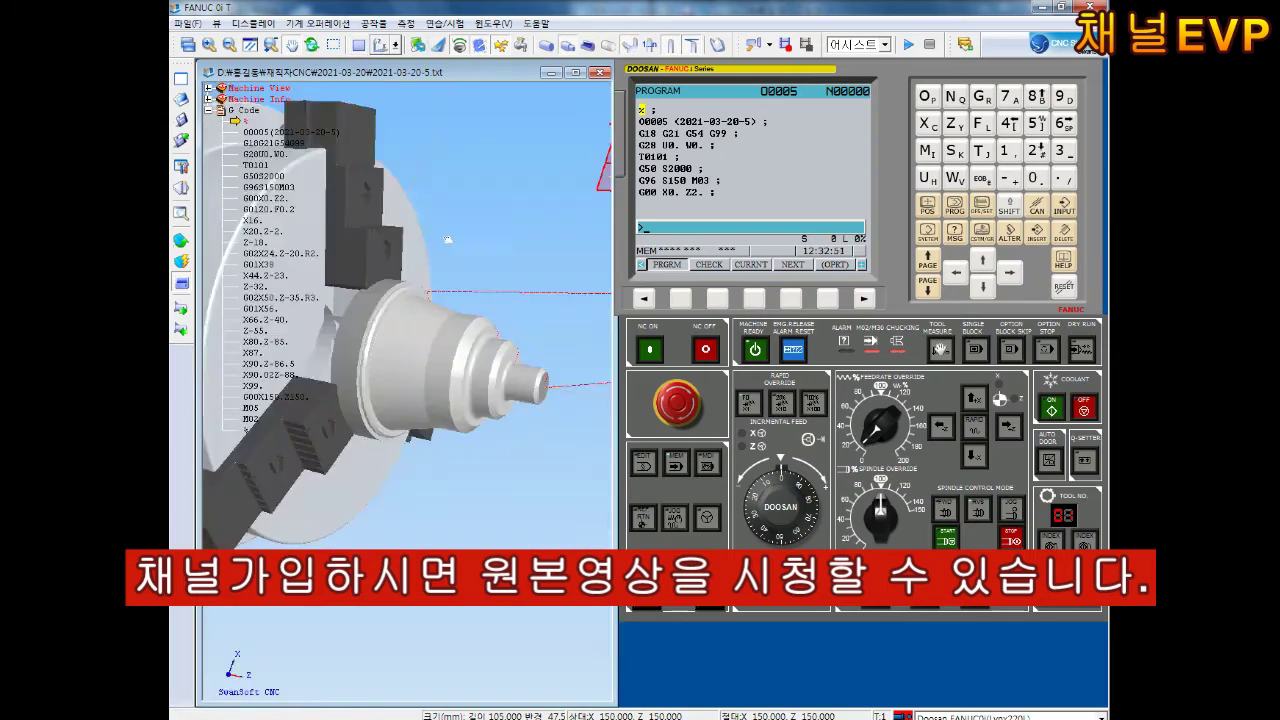
{"action": "left_click", "coordinate": [716, 595]}
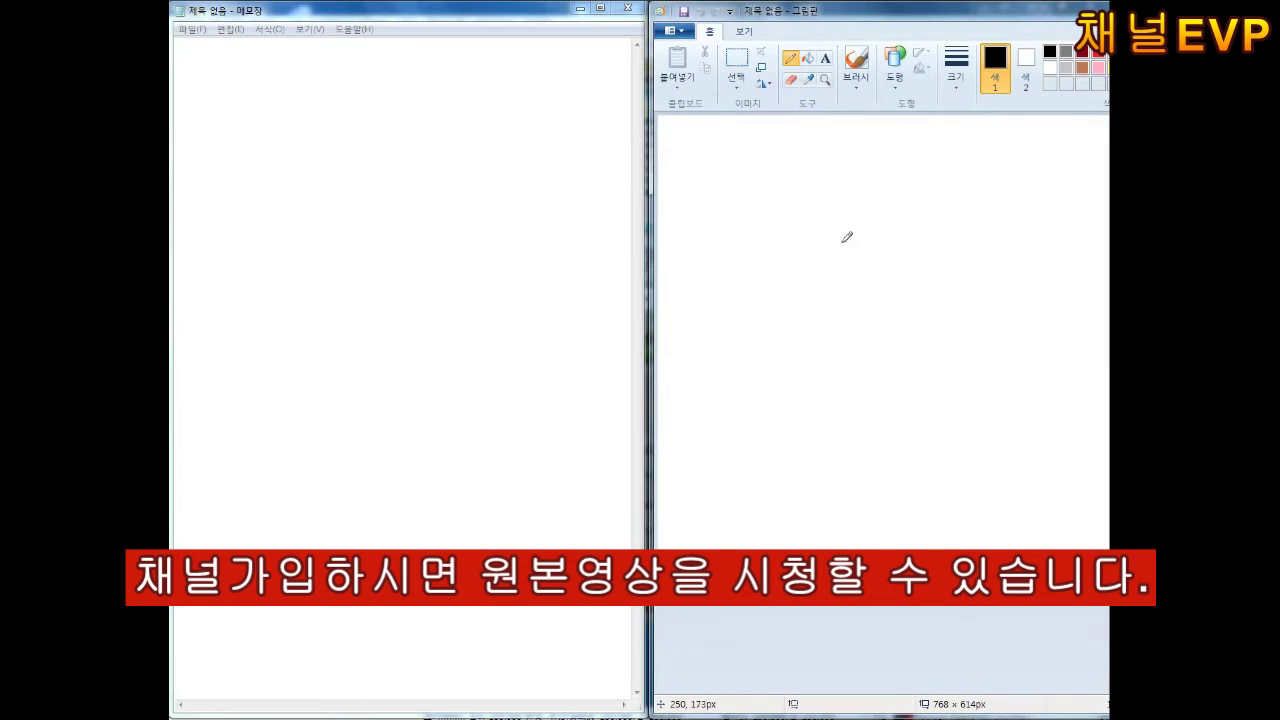
Sketch a black cylinder and T-shaped profile, then circle the cylinder and box the waste areas in red
{"action": "mouse_move", "coordinate": [877, 152]}
{"action": "left_mouse_down"}
{"action": "mouse_move", "coordinate": [852, 150]}
{"action": "mouse_move", "coordinate": [870, 224]}
{"action": "left_mouse_up"}
{"action": "left_click_drag", "start_coordinate": [760, 407], "coordinate": [744, 401]}
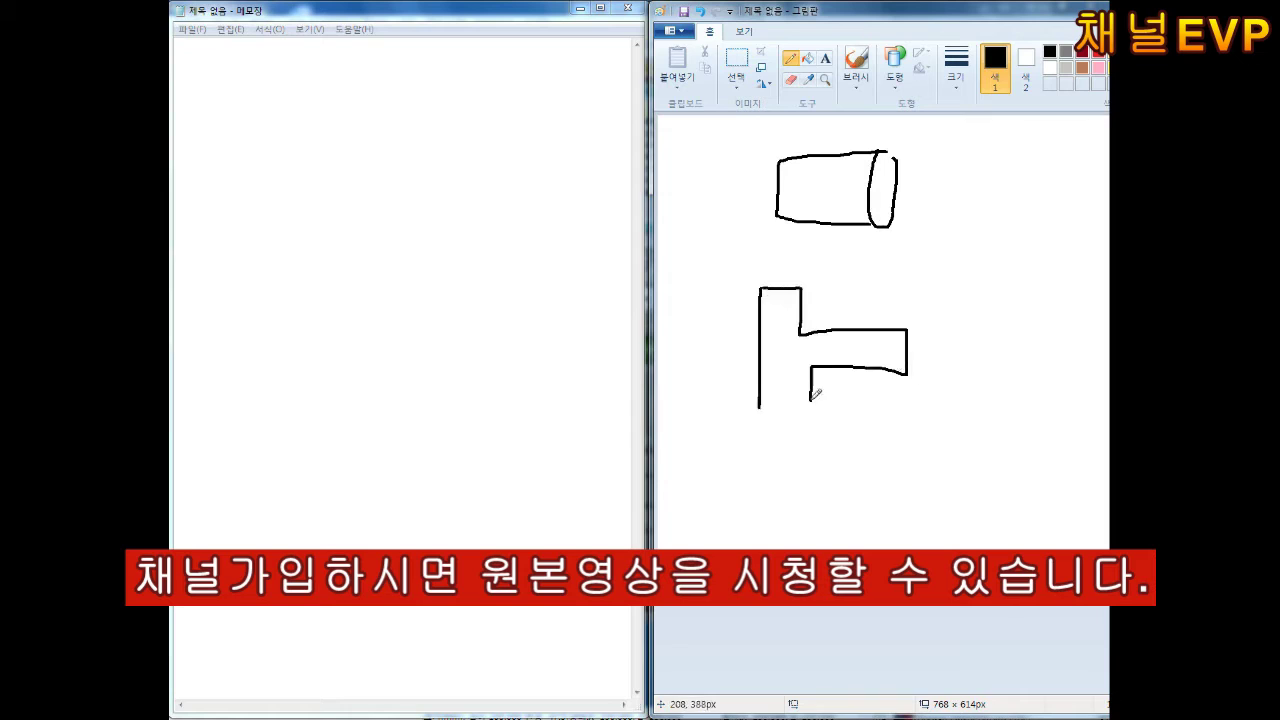
{"action": "left_click", "coordinate": [1097, 51]}
{"action": "left_click_drag", "start_coordinate": [898, 243], "coordinate": [916, 224]}
{"action": "mouse_move", "coordinate": [812, 282]}
{"action": "left_mouse_down"}
{"action": "mouse_move", "coordinate": [802, 328]}
{"action": "mouse_move", "coordinate": [906, 372]}
{"action": "left_mouse_up"}
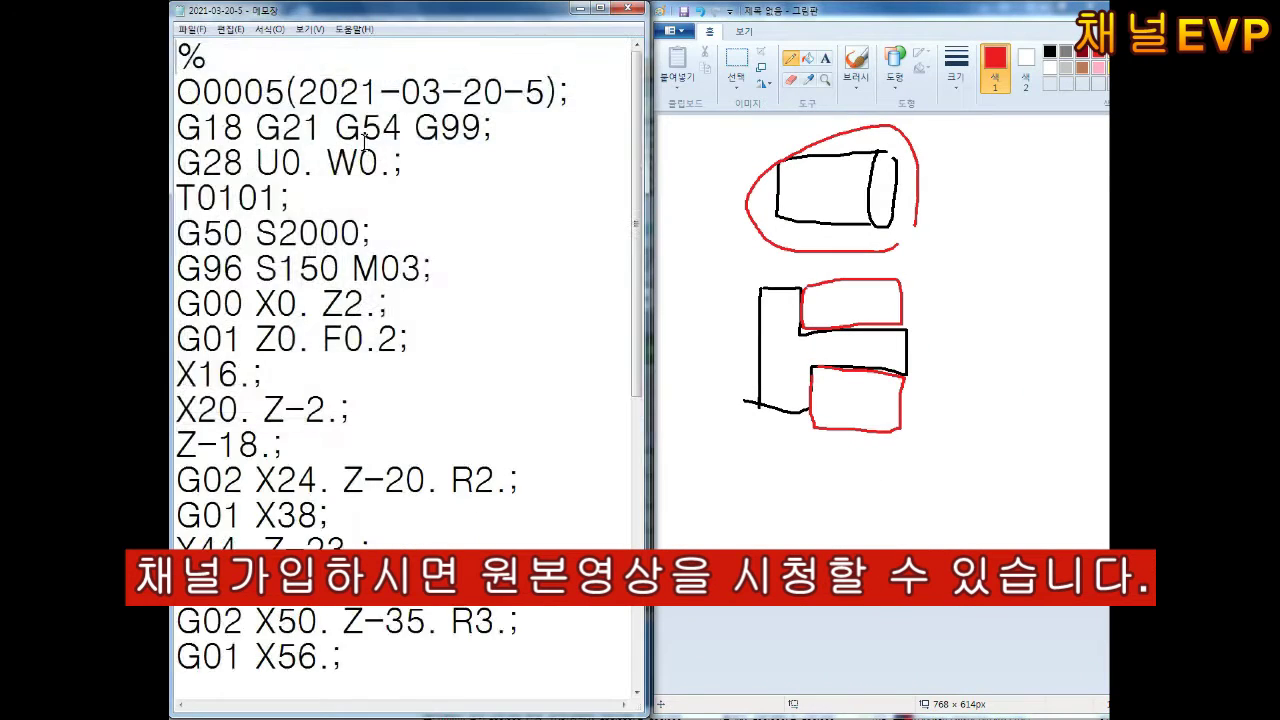
Review the G-code program and replace its entire contents with the pasted text
{"action": "scroll", "coordinate": [326, 289], "scroll_direction": "down", "scroll_amount": 1}
{"action": "scroll", "coordinate": [268, 310], "scroll_direction": "up", "scroll_amount": 1}
{"action": "key", "text": "ctrl+a"}
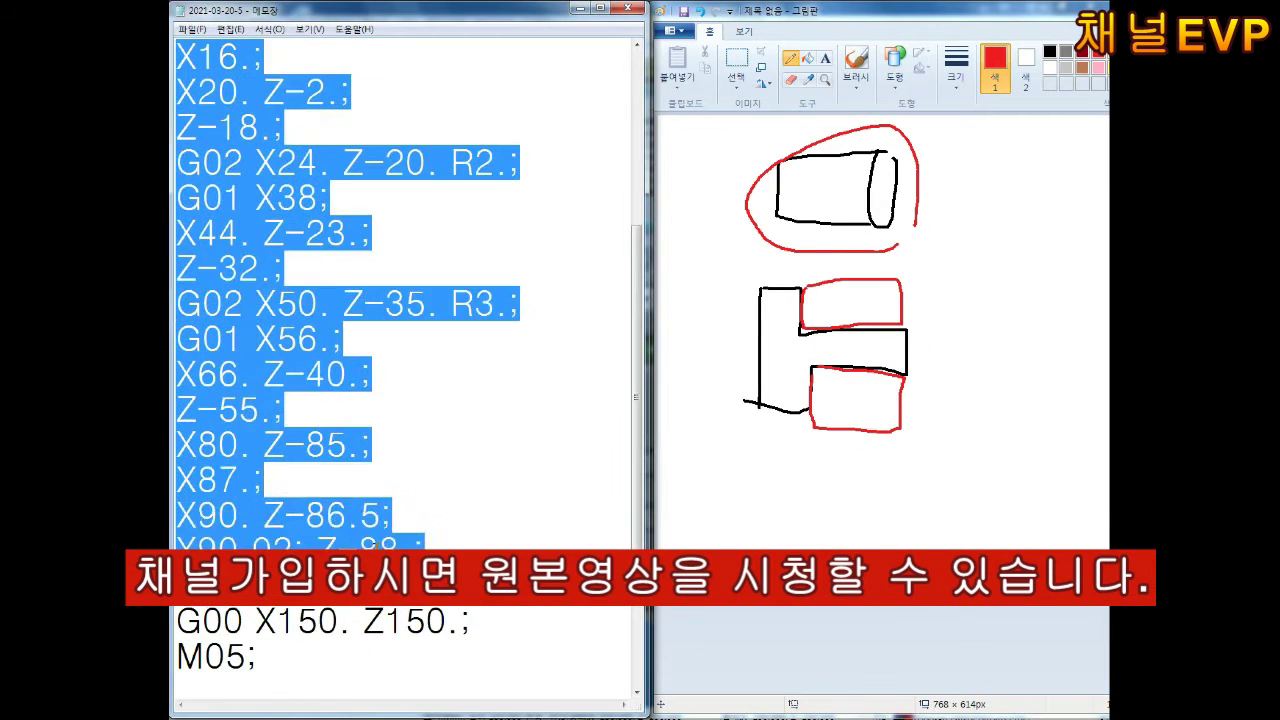
{"action": "left_click", "coordinate": [260, 585]}
{"action": "scroll", "coordinate": [357, 401], "scroll_direction": "up", "scroll_amount": 1}
{"action": "scroll", "coordinate": [357, 401], "scroll_direction": "up", "scroll_amount": 2}
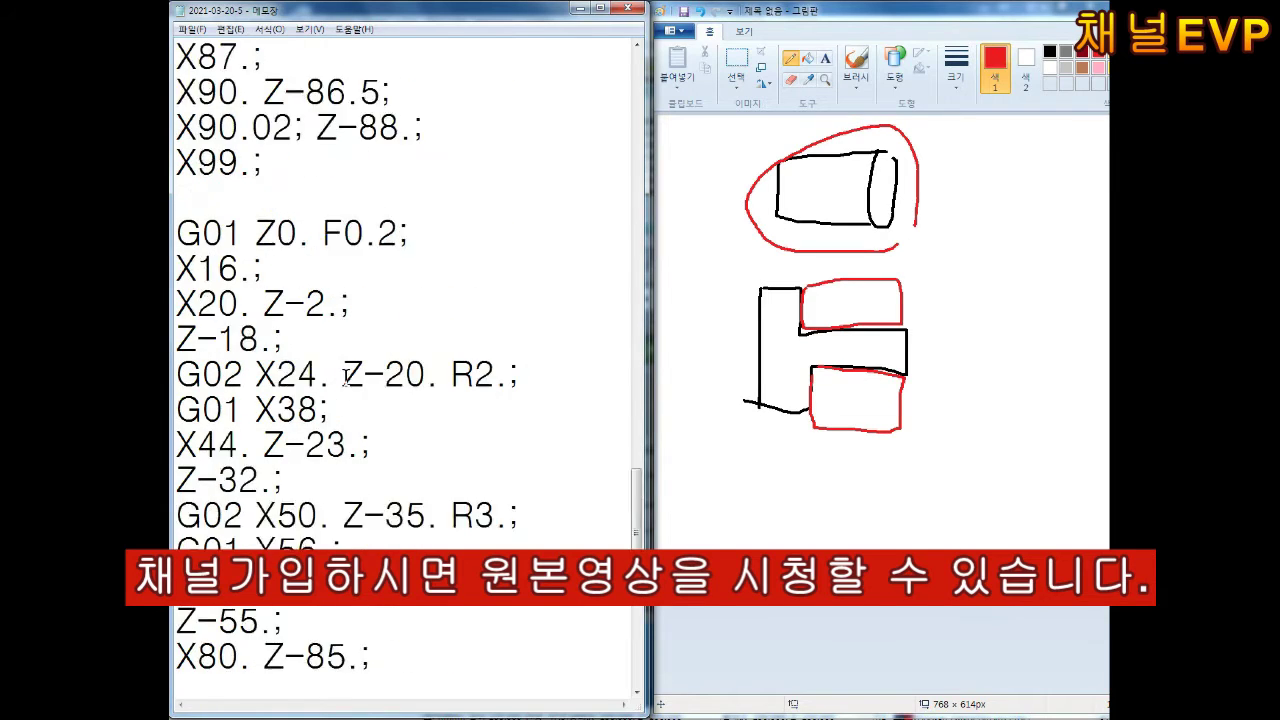
{"action": "scroll", "coordinate": [357, 401], "scroll_direction": "up", "scroll_amount": 7}
{"action": "scroll", "coordinate": [357, 401], "scroll_direction": "down", "scroll_amount": 4}
{"action": "scroll", "coordinate": [358, 370], "scroll_direction": "down", "scroll_amount": 4}
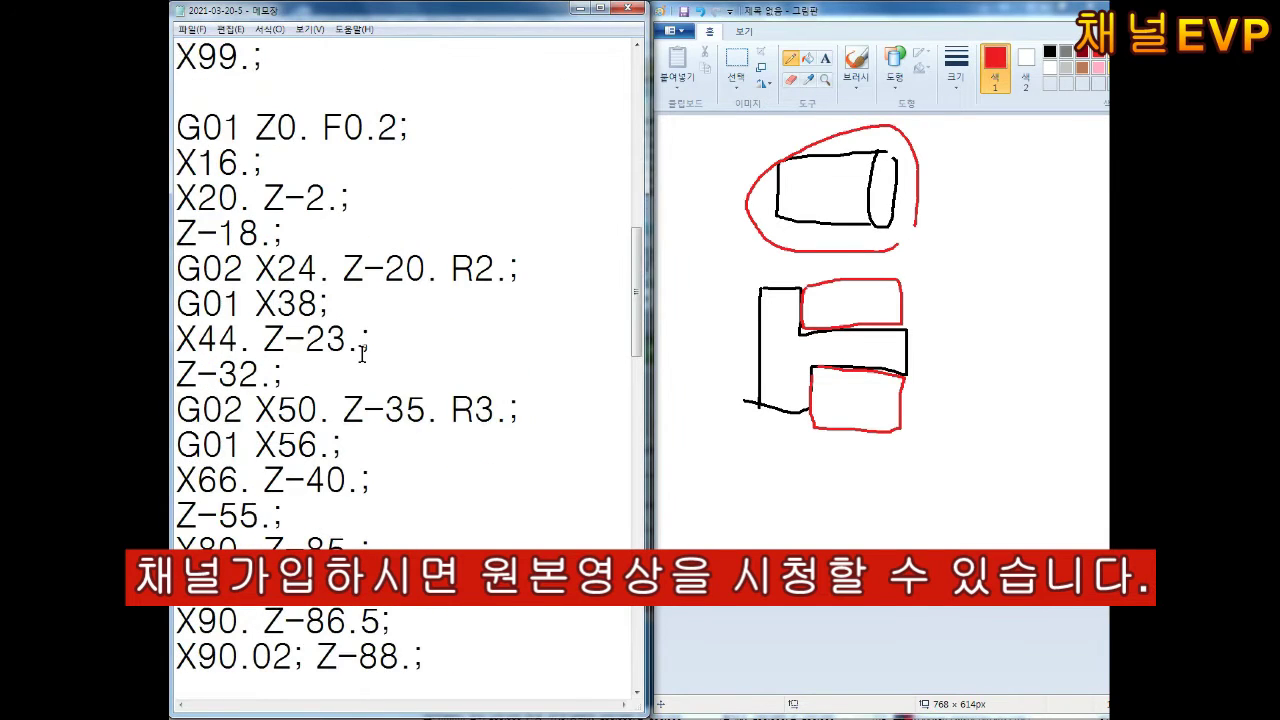
{"action": "scroll", "coordinate": [414, 391], "scroll_direction": "up", "scroll_amount": 2}
{"action": "scroll", "coordinate": [429, 403], "scroll_direction": "up", "scroll_amount": 3}
{"action": "key", "text": "ctrl+a"}
{"action": "key", "text": "ctrl+v"}
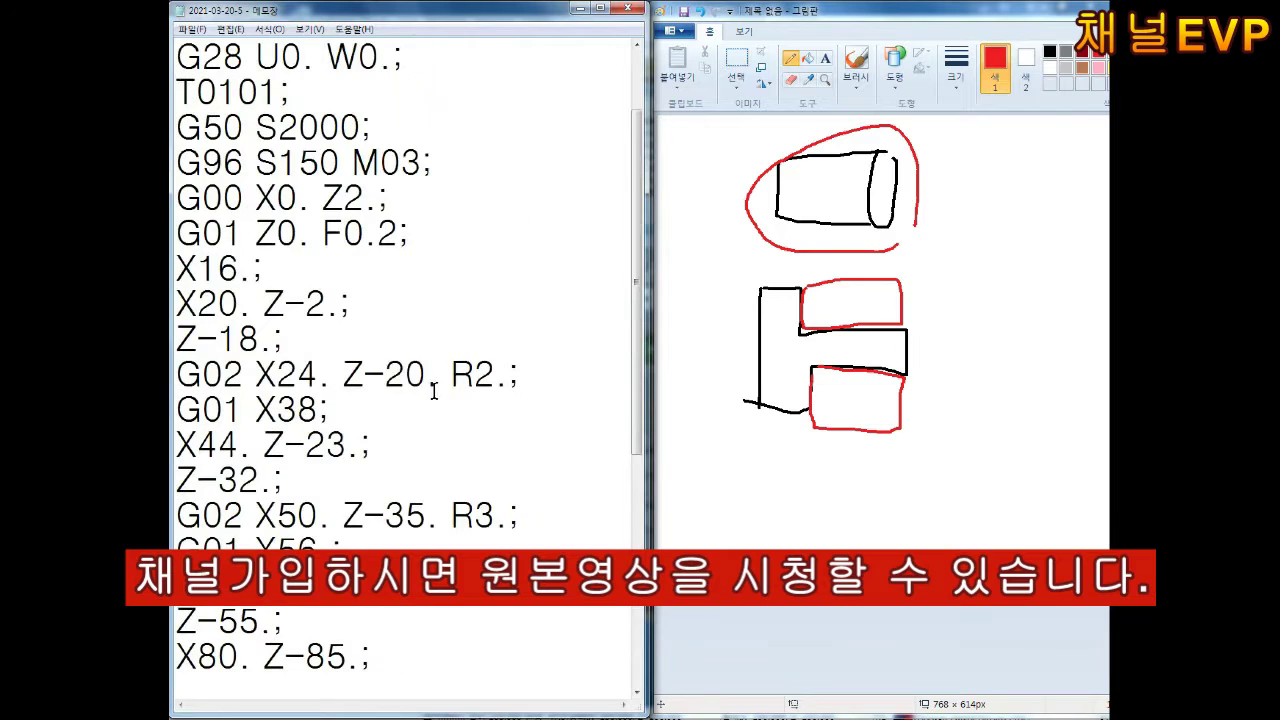
{"action": "left_click", "coordinate": [191, 29]}
Type '싸이클 = 무한반복' in a new document and sketch looped tool paths on a fresh Paint canvas
{"action": "left_click", "coordinate": [205, 47]}
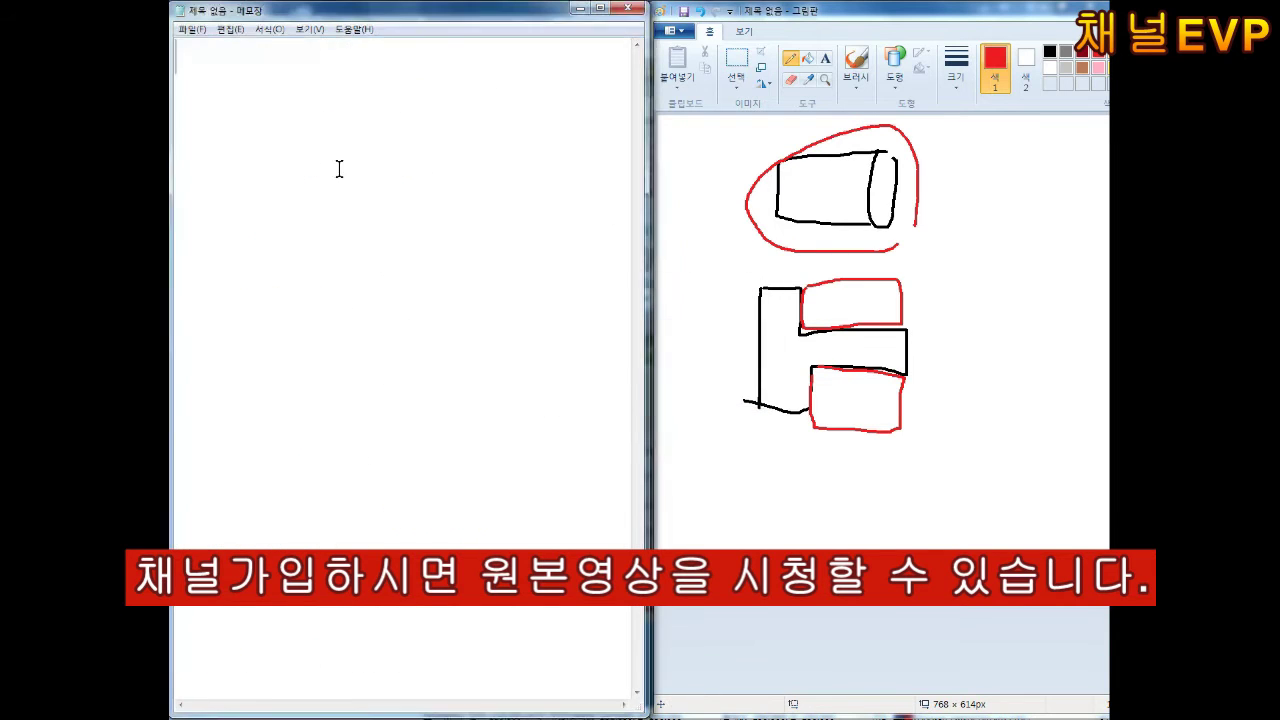
{"action": "type", "text": "t싸이클 = 무한반"}
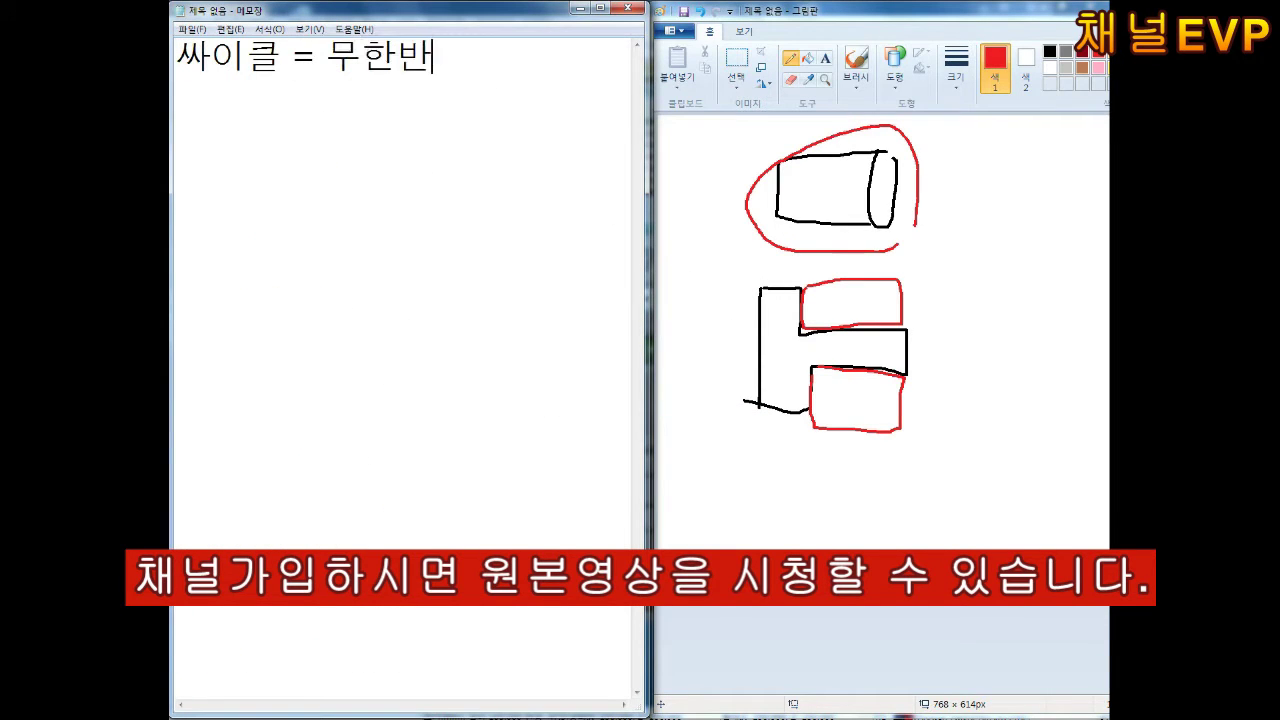
{"action": "type", "text": "복"}
{"action": "left_click", "coordinate": [673, 31]}
{"action": "left_click", "coordinate": [728, 51]}
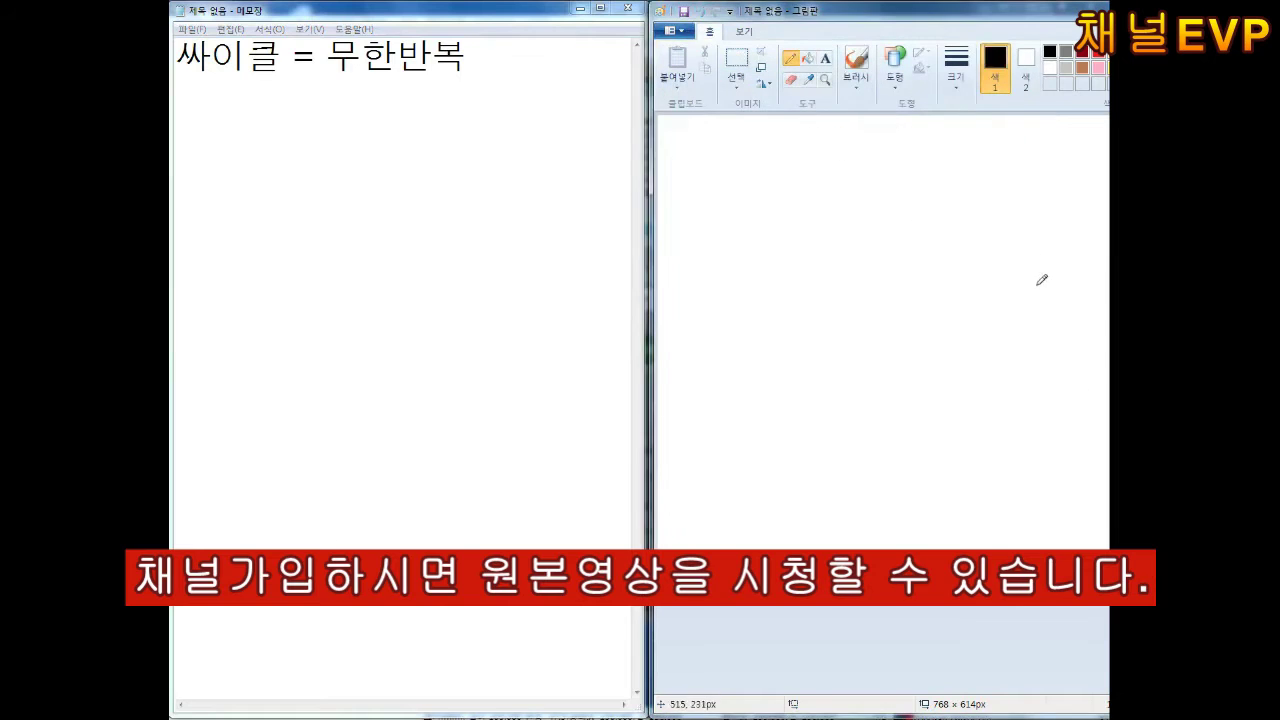
{"action": "mouse_move", "coordinate": [1038, 284]}
{"action": "left_mouse_down"}
{"action": "mouse_move", "coordinate": [742, 118]}
{"action": "mouse_move", "coordinate": [1048, 352]}
{"action": "mouse_move", "coordinate": [757, 214]}
{"action": "mouse_move", "coordinate": [1105, 205]}
{"action": "mouse_move", "coordinate": [1074, 435]}
{"action": "left_mouse_up"}
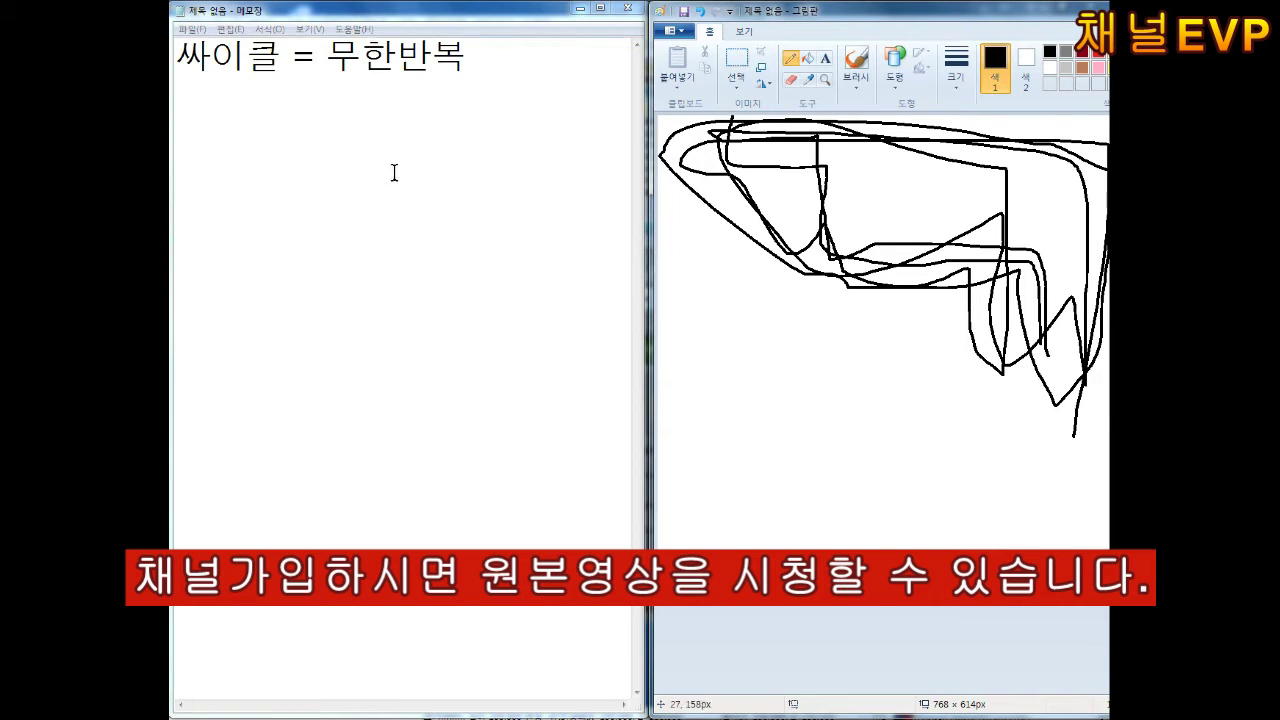
Add the line 'G71 내,외경 황삭가공싸이클' below the note and widen the Notepad window
{"action": "left_click", "coordinate": [311, 148]}
{"action": "type", "text": "G71"}
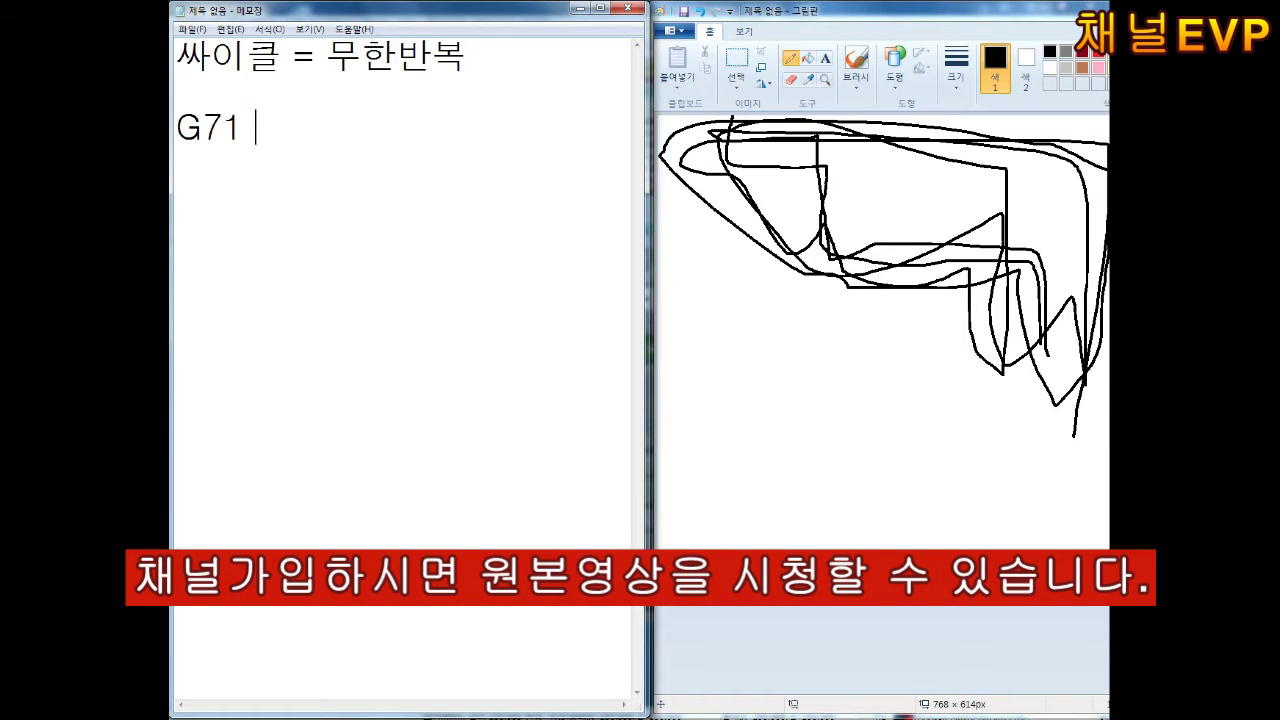
{"action": "type", "text": "외경"}
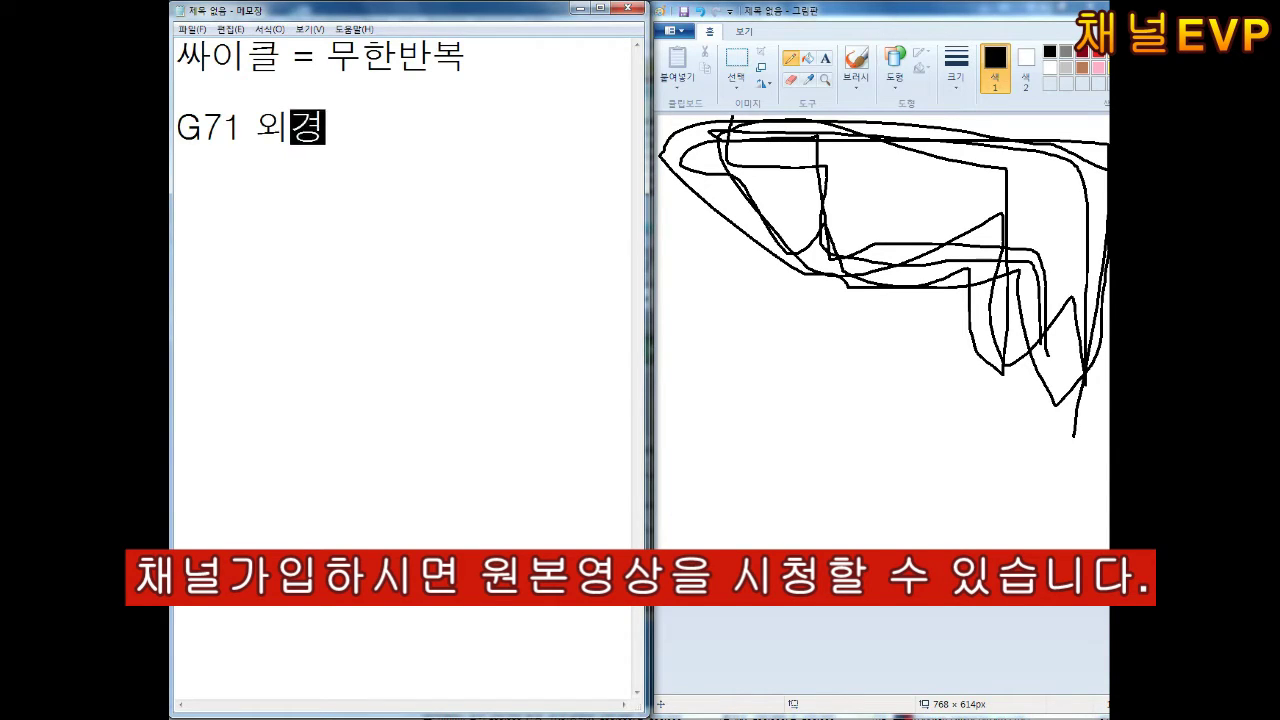
{"action": "key", "text": "BackSpace"}
{"action": "key", "text": "BackSpace"}
{"action": "type", "text": "내,외경 황삭가공"}
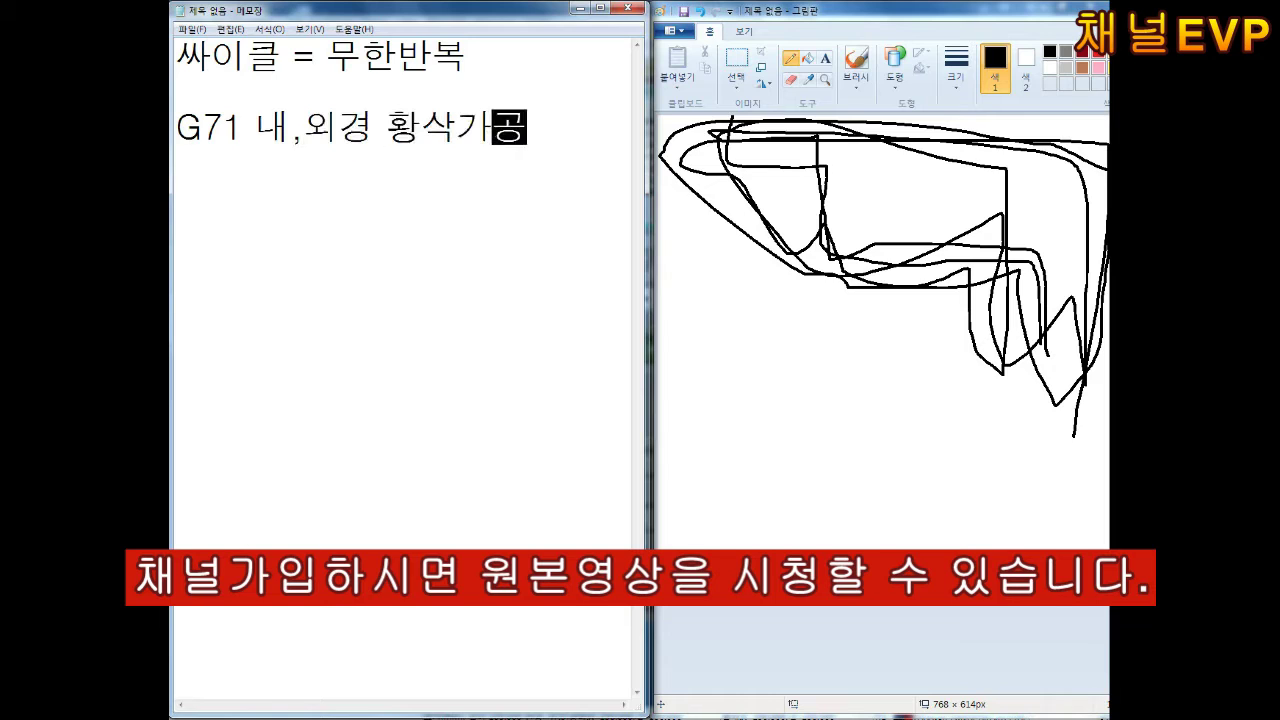
{"action": "type", "text": "싸이클"}
{"action": "left_click_drag", "start_coordinate": [648, 204], "coordinate": [683, 204]}
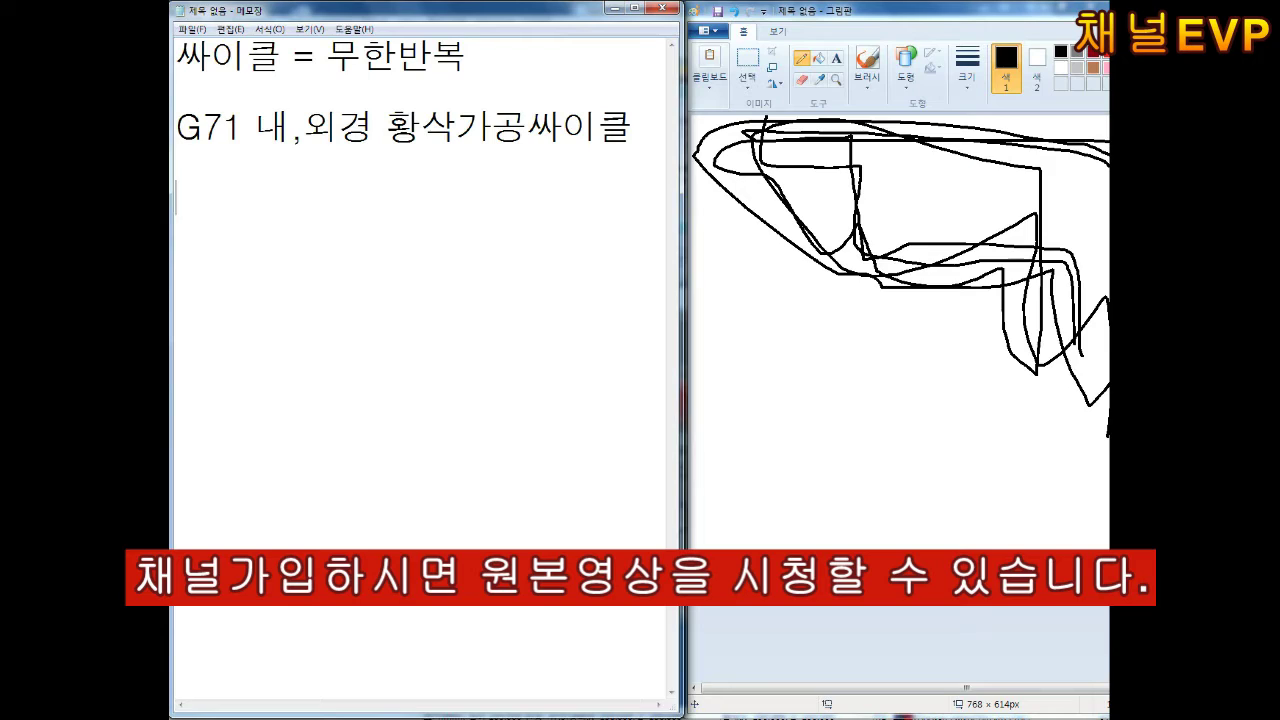
Write three G71 lines, completing the first as G71 X Z P Q U W D F;
{"action": "type", "text": "ㅎG71"}
{"action": "key", "text": "Return"}
{"action": "key", "text": "Return"}
{"action": "type", "text": "G71"}
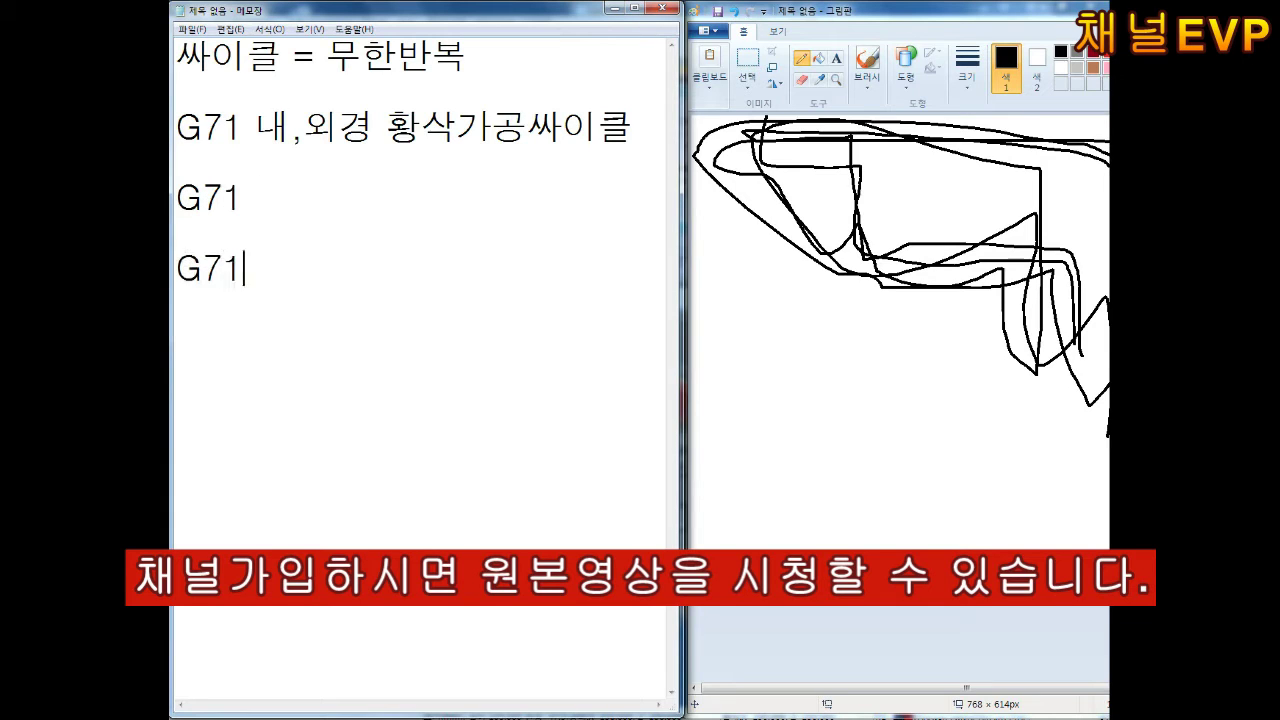
{"action": "key", "text": "Return"}
{"action": "type", "text": "G71"}
{"action": "left_click", "coordinate": [523, 240]}
{"action": "type", "text": "X Z"}
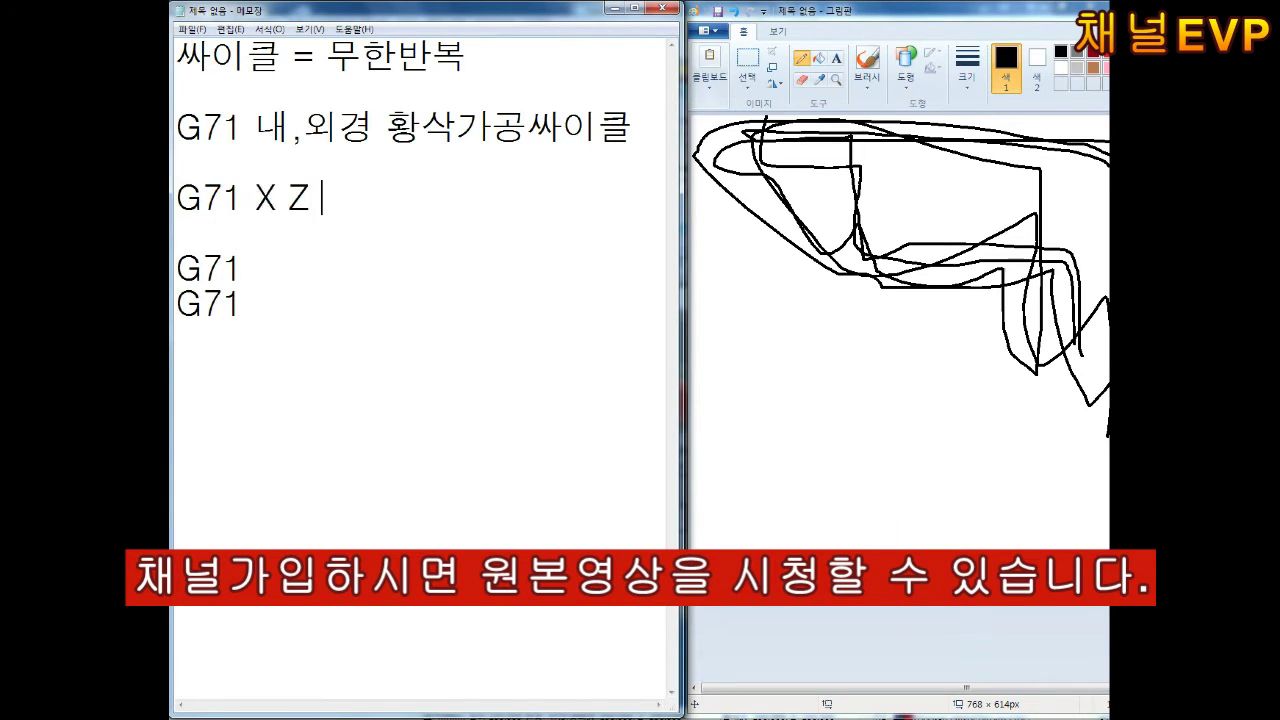
{"action": "type", "text": " PU W"}
{"action": "left_click", "coordinate": [322, 198]}
{"action": "type", "text": "P Q"}
{"action": "key", "text": "End"}
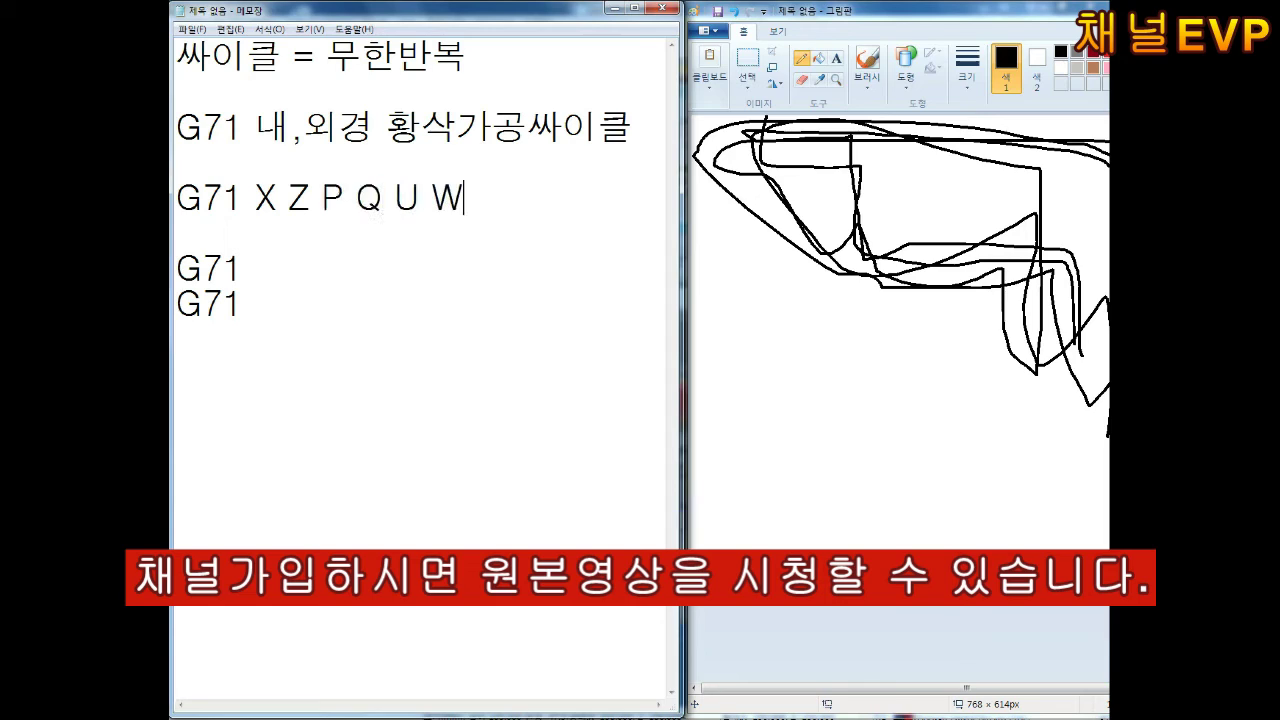
{"action": "type", "text": "D F;"}
Complete the two-block format G71 U R and G71 P Q U W F, adding dashed separator rows
{"action": "key", "text": "Down"}
{"action": "key", "text": "Down"}
{"action": "key", "text": "End"}
{"action": "type", "text": "U R"}
{"action": "key", "text": "Down"}
{"action": "type", "text": "Z"}
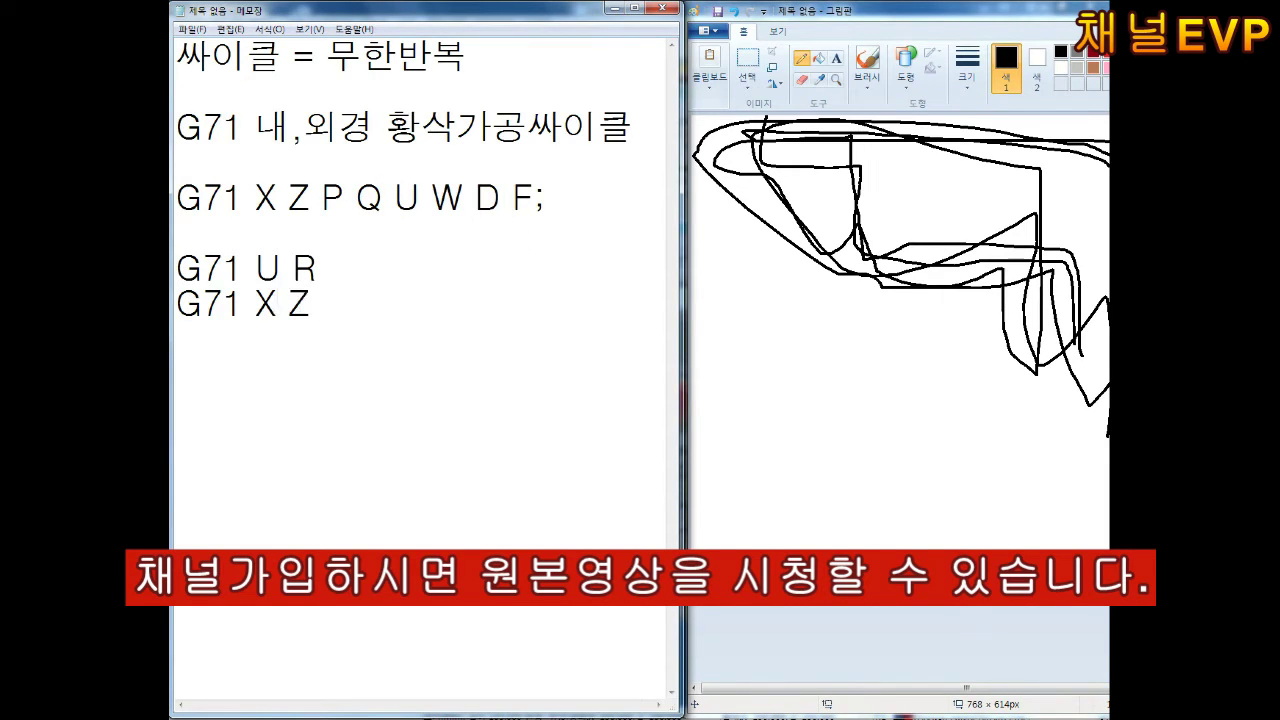
{"action": "key", "text": "BackSpace"}
{"action": "key", "text": "BackSpace"}
{"action": "key", "text": "BackSpace"}
{"action": "type", "text": "P Q U W F"}
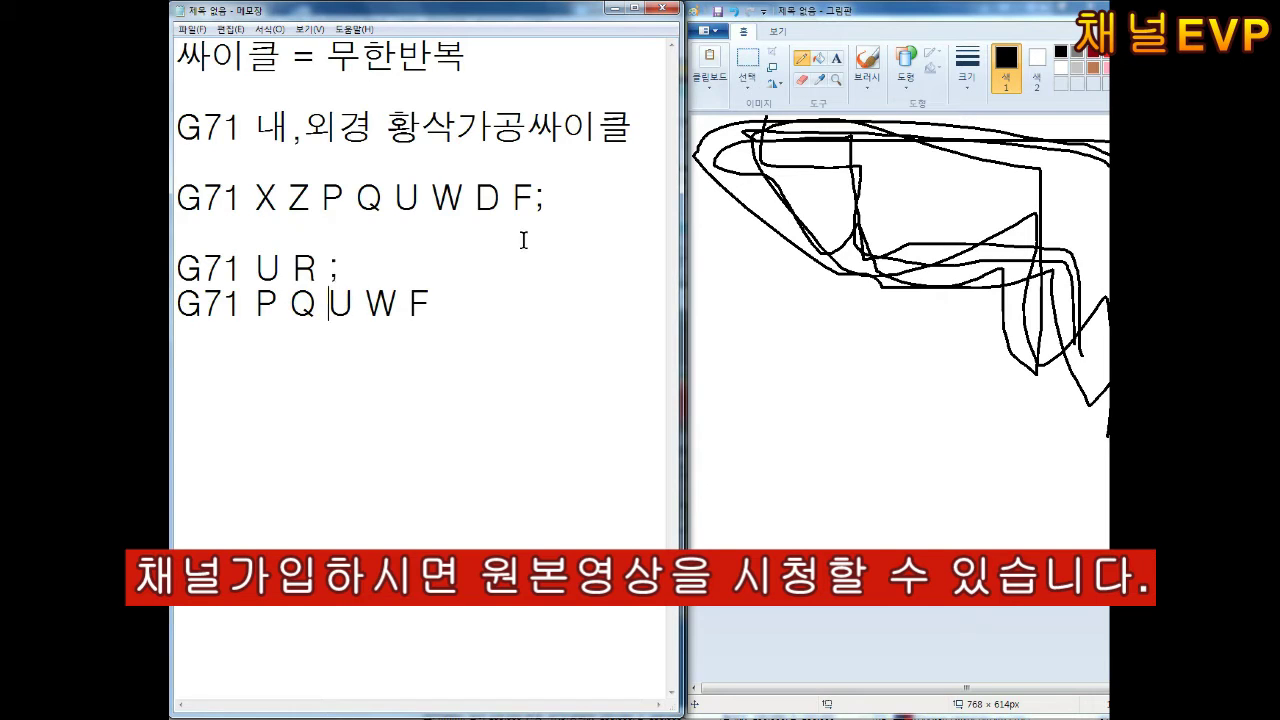
{"action": "type", "text": "--------------------------"}
{"action": "key", "text": "Down"}
{"action": "key", "text": "Down"}
{"action": "type", "text": "--------------------------"}
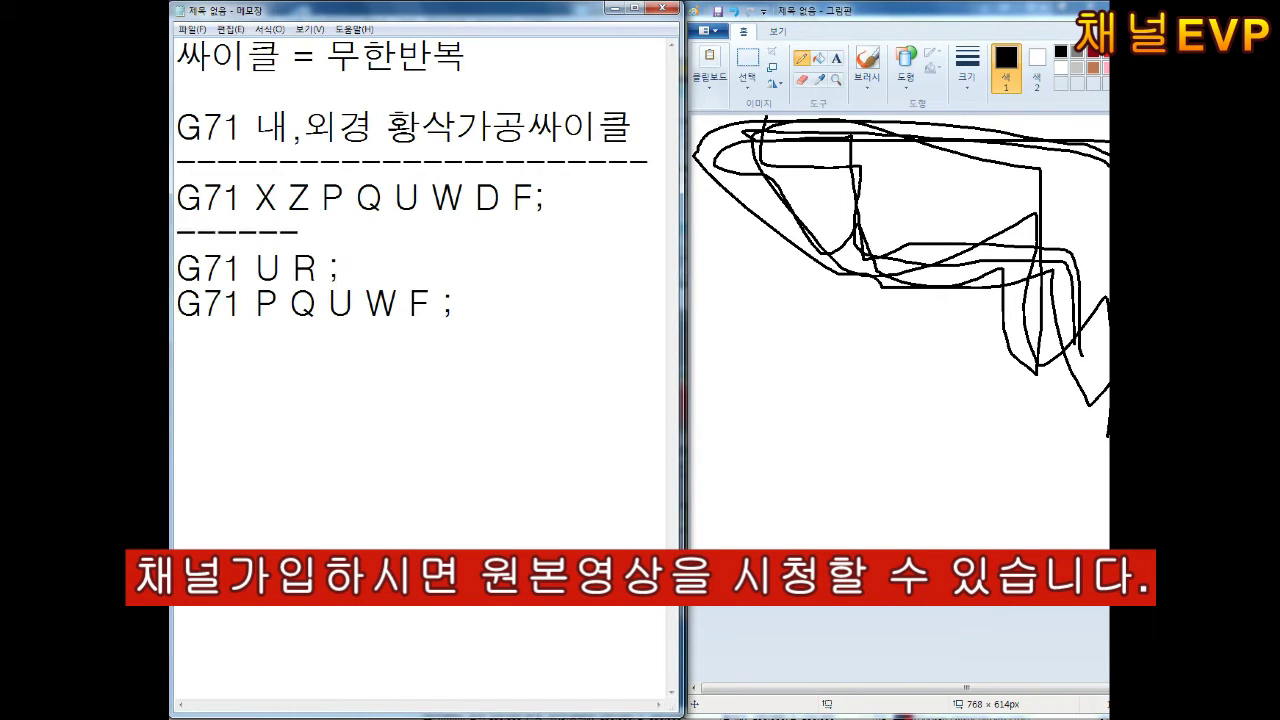
{"action": "key", "text": "Down"}
{"action": "key", "text": "Down"}
{"action": "key", "text": "Down"}
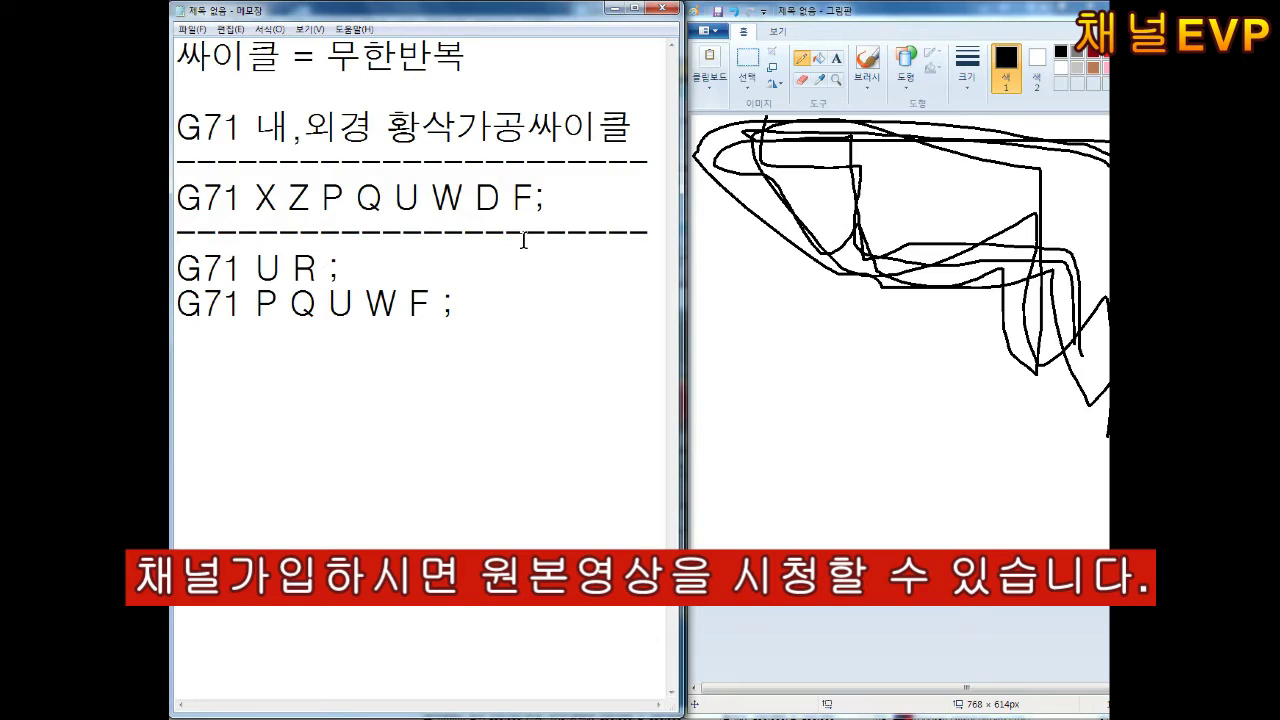
{"action": "left_click_drag", "start_coordinate": [552, 198], "coordinate": [176, 198]}
Add a dashed rule with the notes '생산력 향상시키기 위해' and '황삭싸이클 조건 완성'
{"action": "left_click", "coordinate": [290, 368]}
{"action": "left_click_drag", "start_coordinate": [480, 314], "coordinate": [178, 262]}
{"action": "left_click", "coordinate": [214, 335]}
{"action": "type", "text": "------------------------ "}
{"action": "type", "text": "생산"}
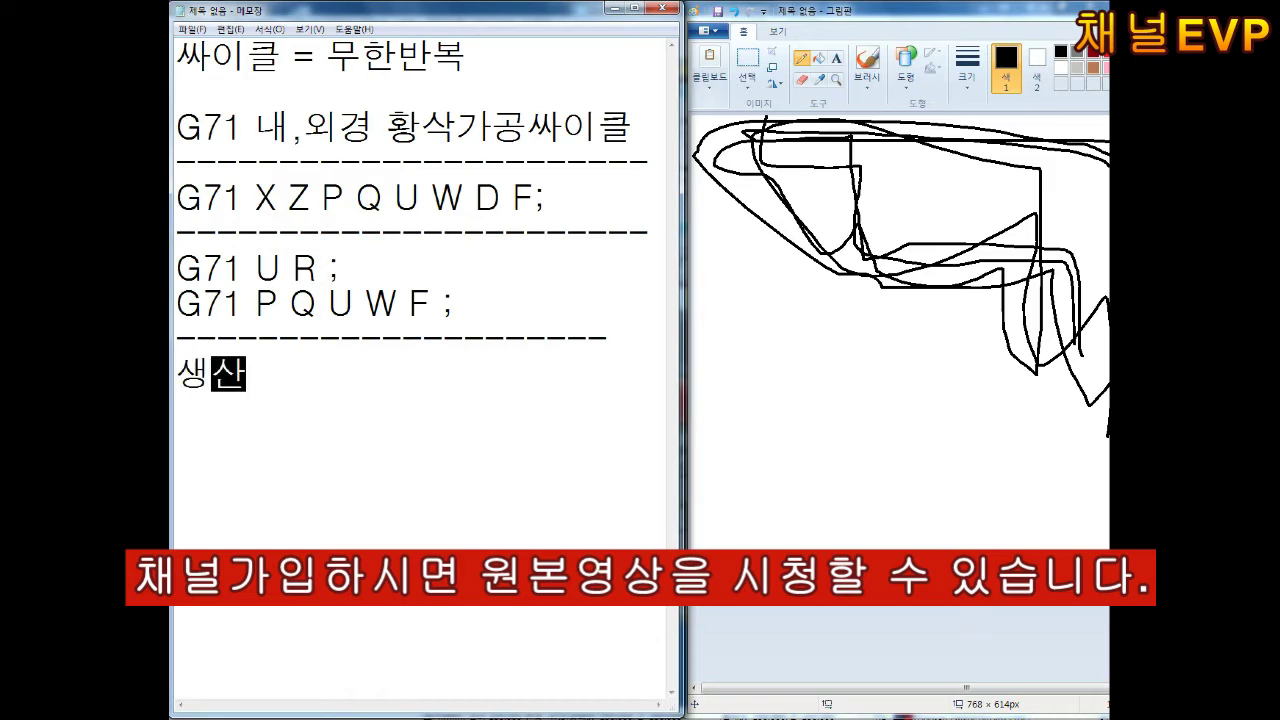
{"action": "type", "text": "력 향상시키기 위"}
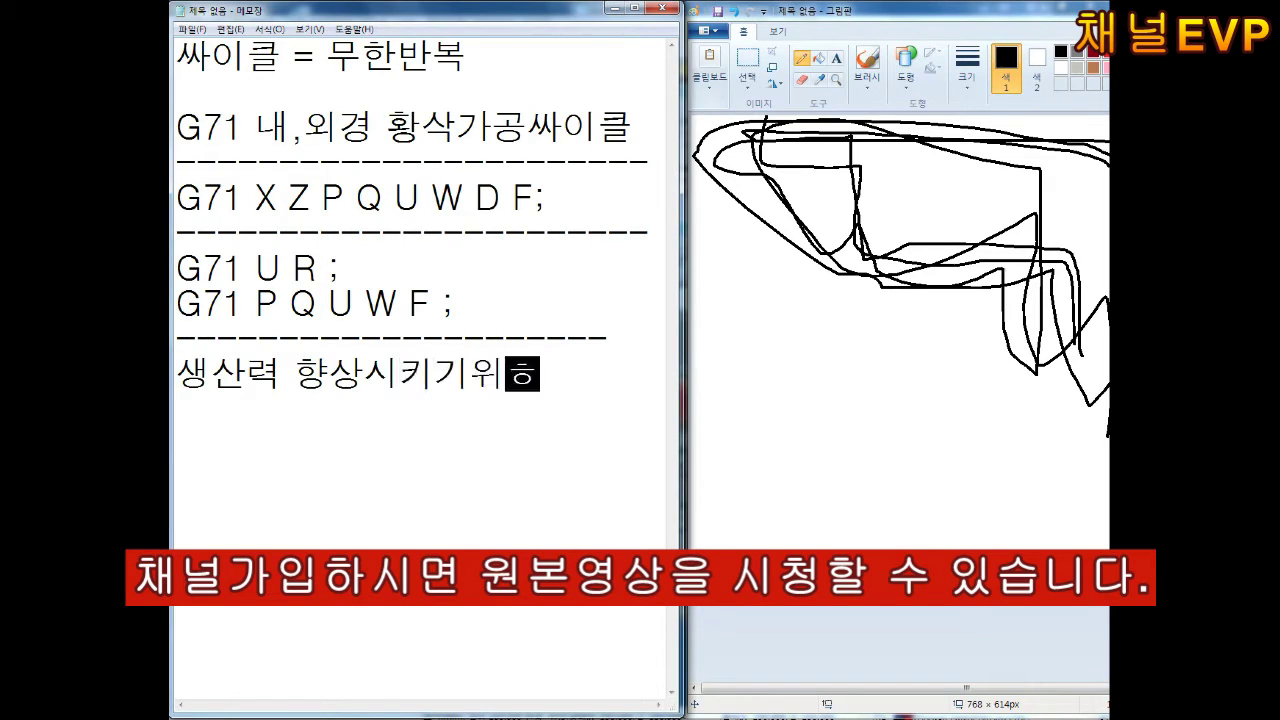
{"action": "type", "text": "해"}
{"action": "key", "text": "Return"}
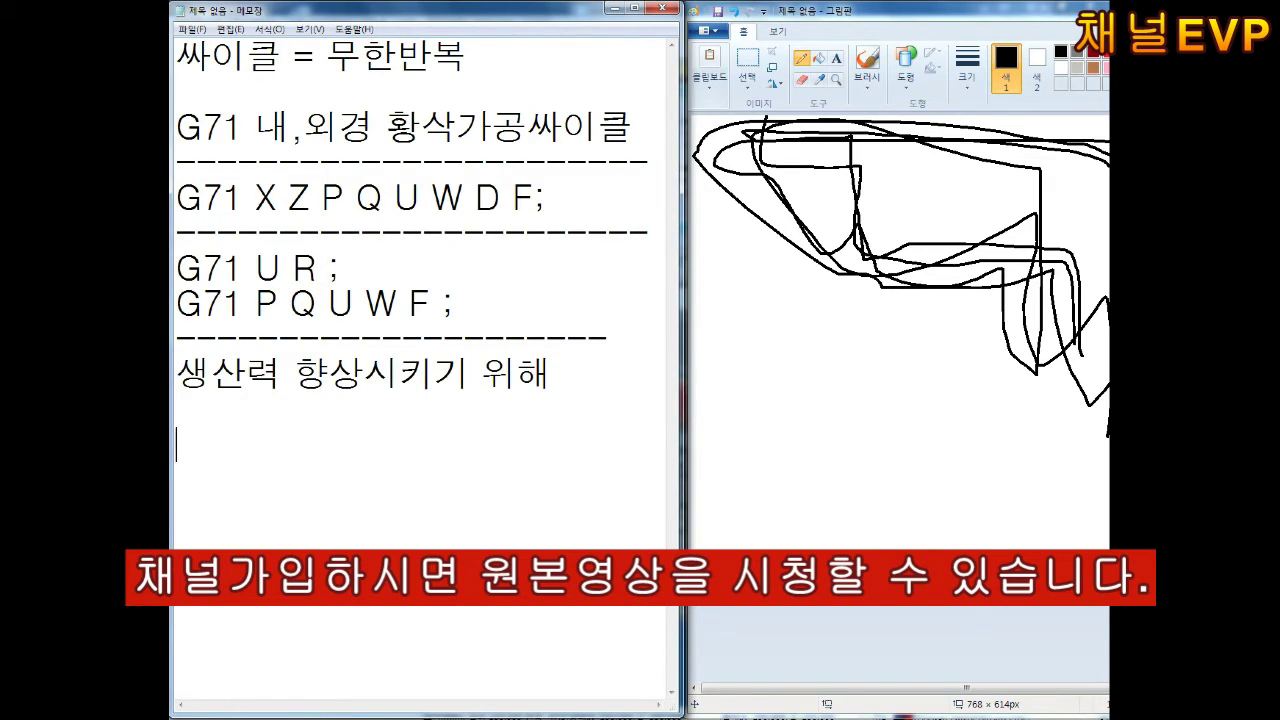
{"action": "type", "text": "황삭싸이클 "}
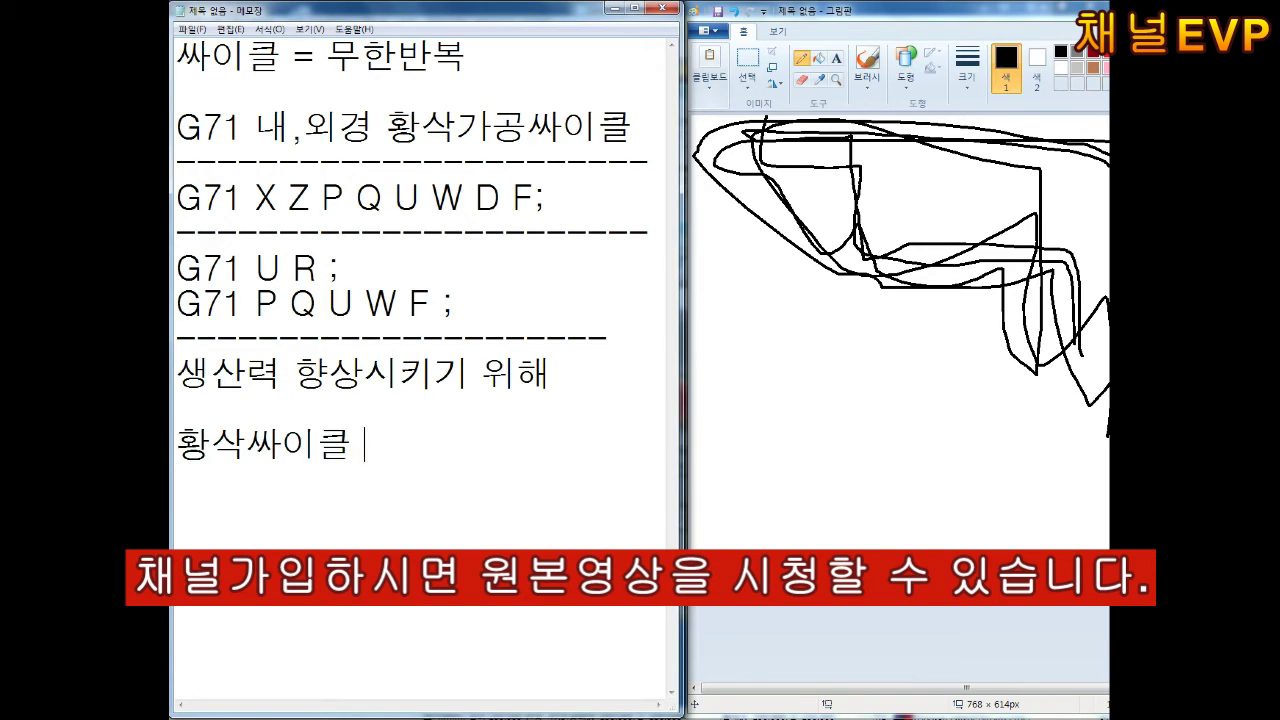
{"action": "type", "text": "조건 완성"}
{"action": "key", "text": "Return"}
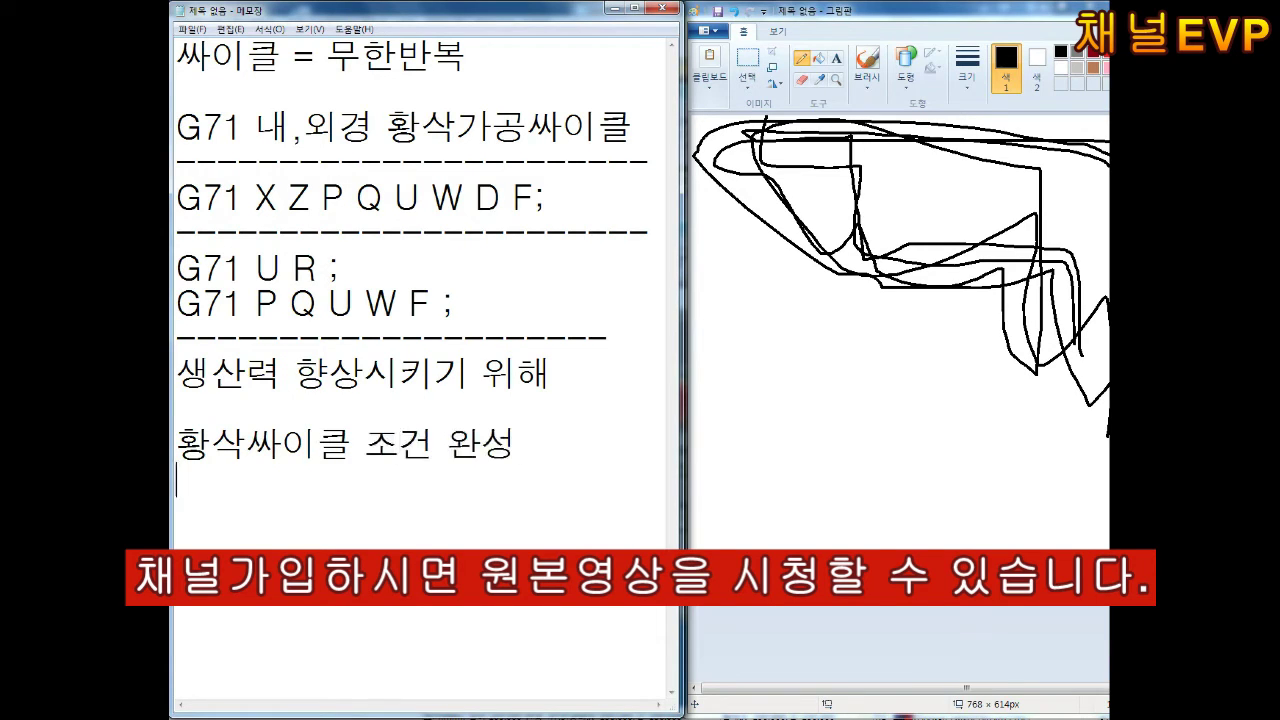
Start the conditions list with 절입량(1회가공깊이) and '2. 도피량('
{"action": "type", "text": "1.절입량"}
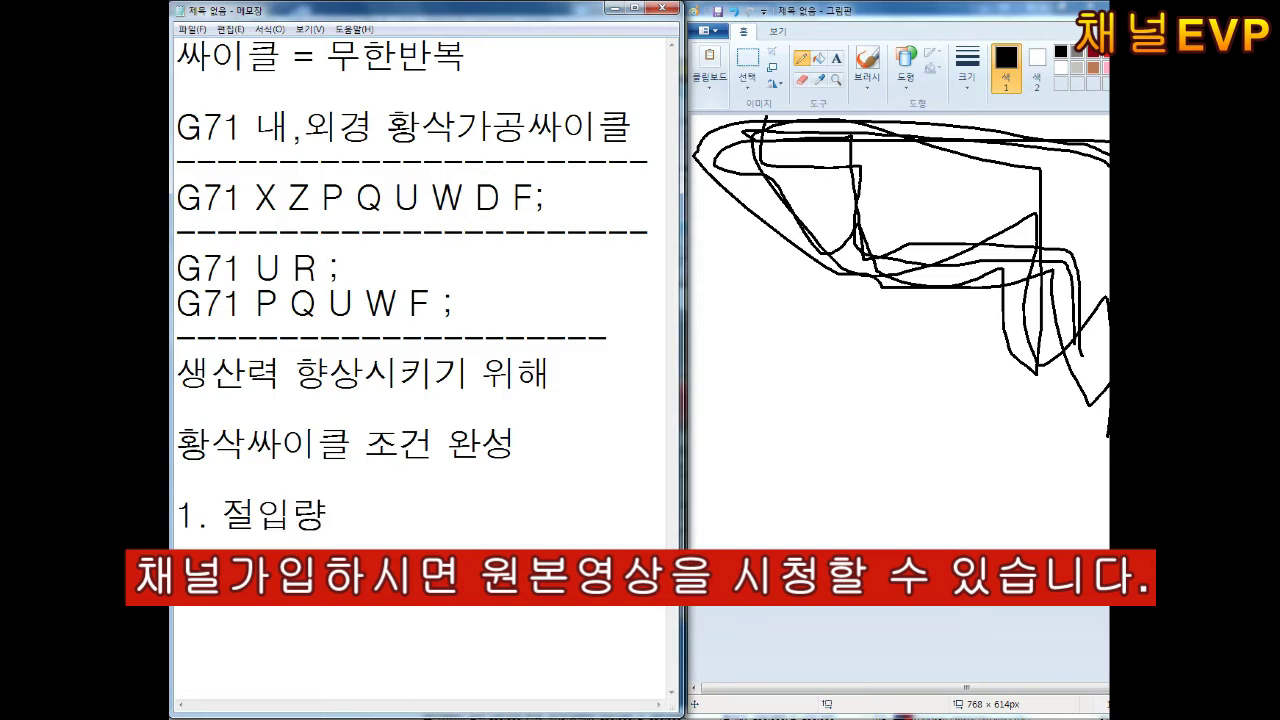
{"action": "type", "text": "(1회가공깊이)"}
{"action": "key", "text": "Return"}
{"action": "type", "text": "2. 도피량("}
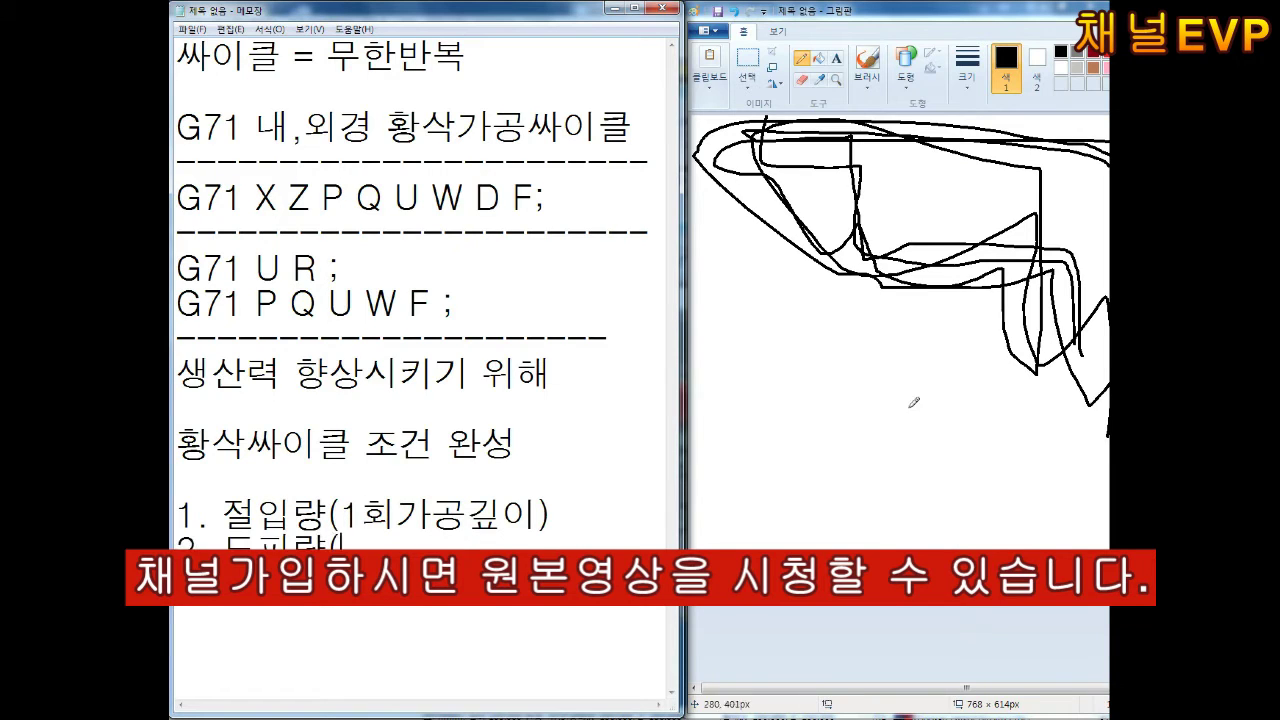
In Paint, draw a horizontal line and red retract strokes with an up-arrow
{"action": "left_click_drag", "start_coordinate": [746, 347], "coordinate": [950, 351]}
{"action": "left_click", "coordinate": [1106, 51]}
{"action": "mouse_move", "coordinate": [979, 484]}
{"action": "left_mouse_down"}
{"action": "mouse_move", "coordinate": [986, 432]}
{"action": "mouse_move", "coordinate": [786, 408]}
{"action": "mouse_move", "coordinate": [989, 436]}
{"action": "mouse_move", "coordinate": [742, 438]}
{"action": "mouse_move", "coordinate": [822, 461]}
{"action": "left_mouse_up"}
{"action": "mouse_move", "coordinate": [1000, 436]}
{"action": "left_mouse_down"}
{"action": "mouse_move", "coordinate": [784, 432]}
{"action": "mouse_move", "coordinate": [775, 395]}
{"action": "left_mouse_up"}
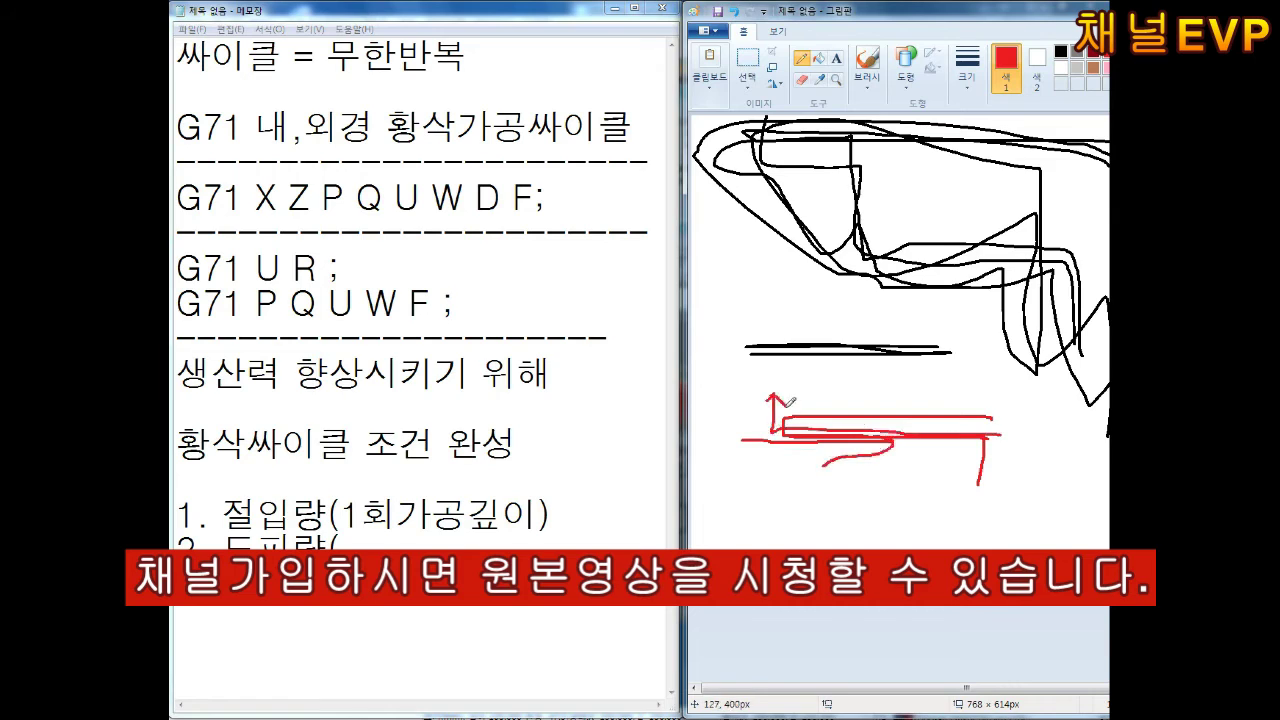
Finish item 2 as 도피량(후퇴량) and add 3. 공구이동경로(제품형상) and 4. 정삭여유량(덜깍는다.)
{"action": "left_click", "coordinate": [400, 620]}
{"action": "type", "text": "후퇴량)"}
{"action": "key", "text": "Left"}
{"action": "key", "text": "Left"}
{"action": "key", "text": "Left"}
{"action": "key", "text": "BackSpace"}
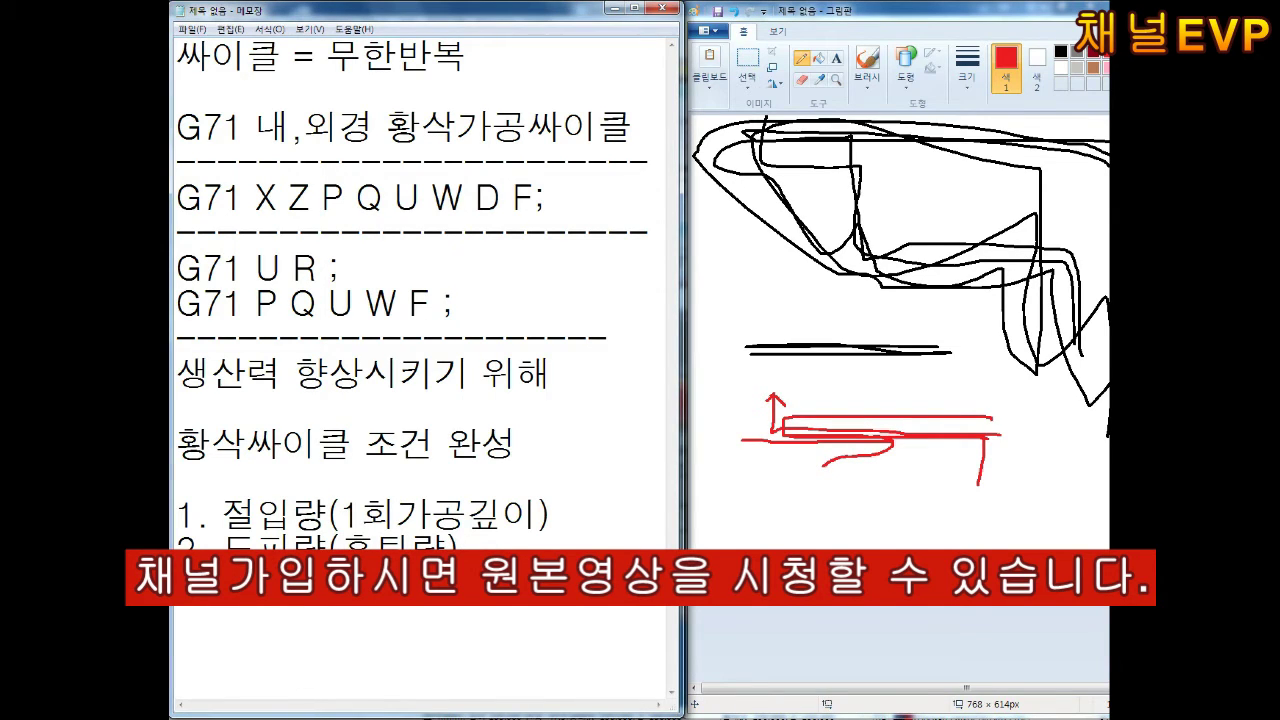
{"action": "key", "text": "Return"}
{"action": "type", "text": "3. 공구이동경로(제품형상)"}
{"action": "key", "text": "Return"}
{"action": "type", "text": "4. "}
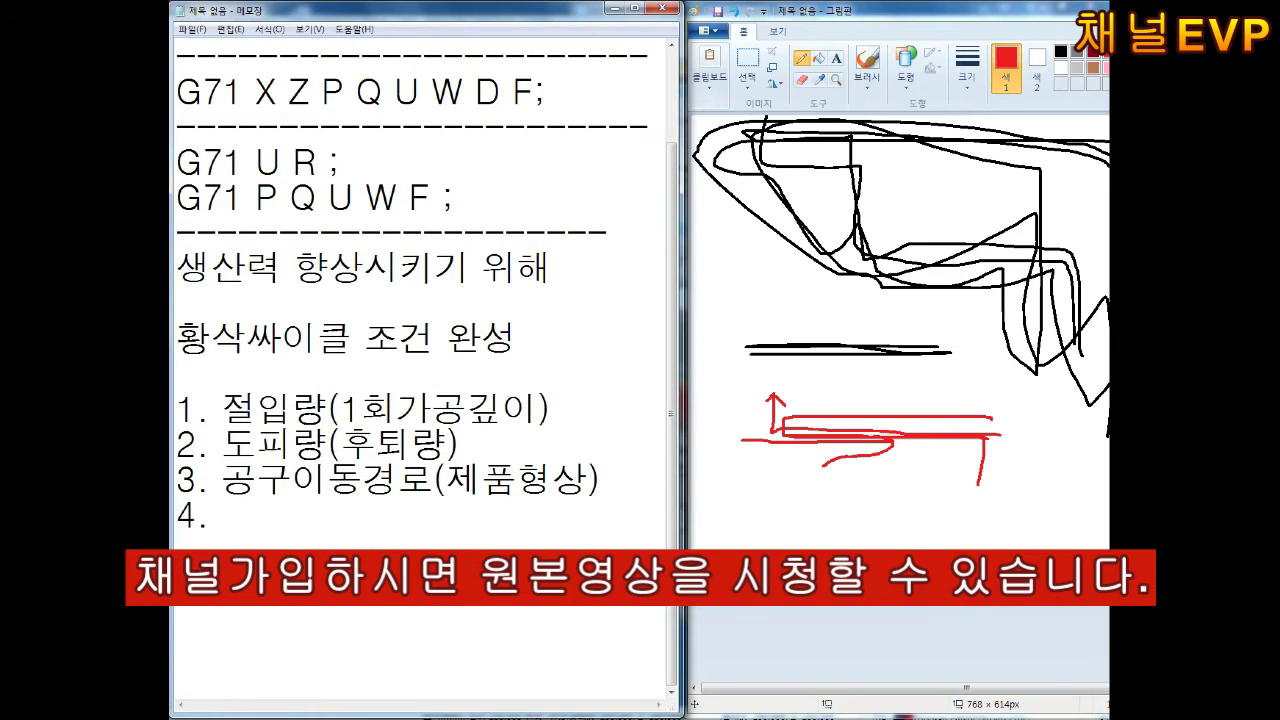
{"action": "type", "text": "정삭여유량("}
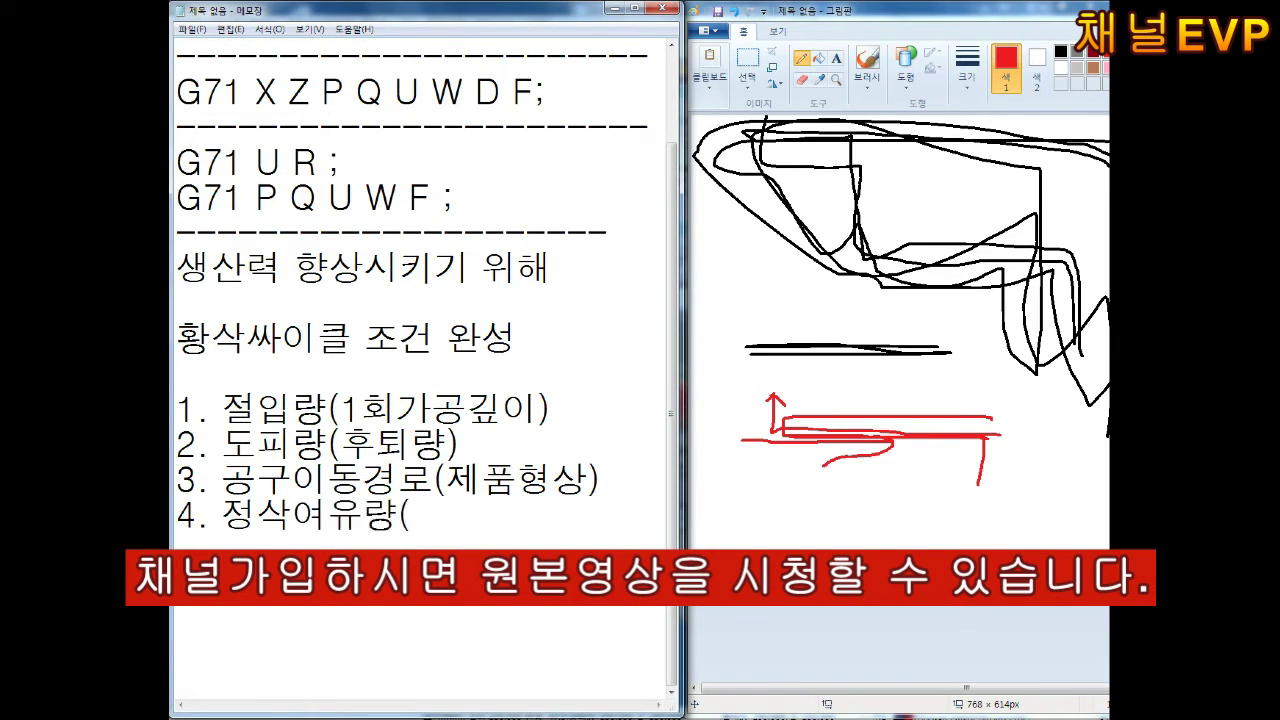
{"action": "type", "text": "덜깍는다.)"}
{"action": "key", "text": "Return"}
{"action": "key", "text": "Return"}
{"action": "key", "text": "Return"}
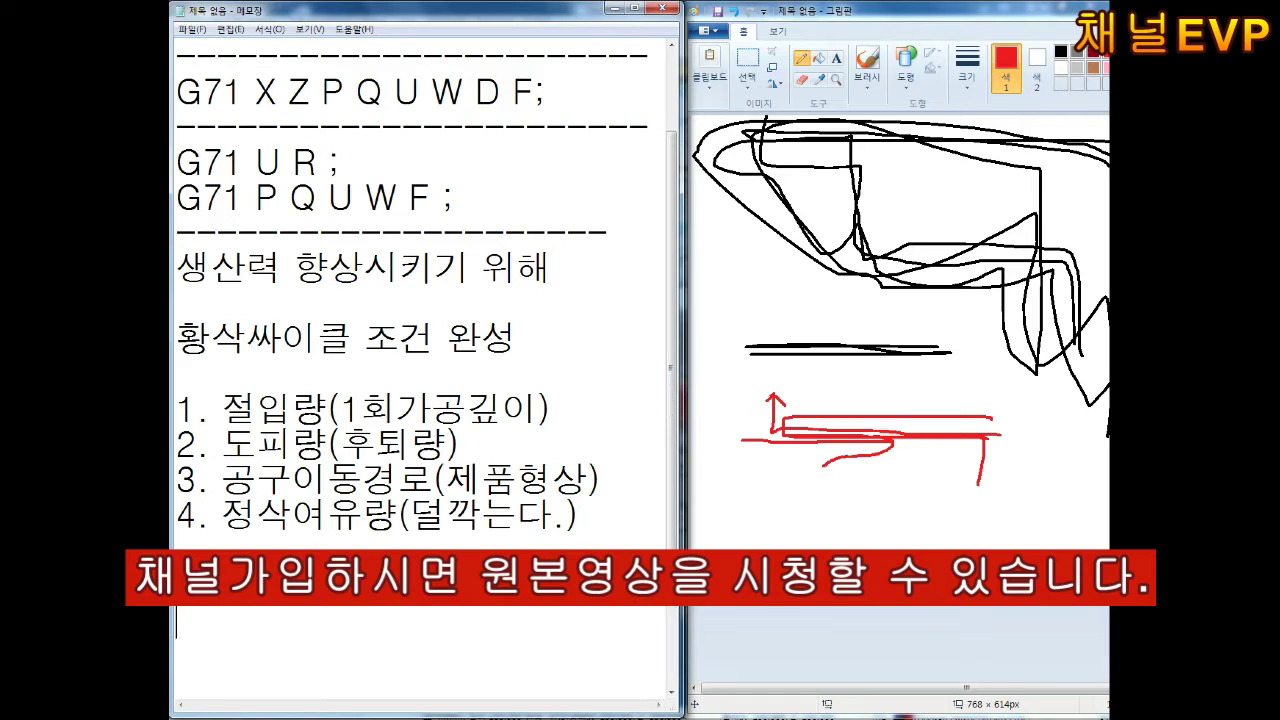
Note '황삭 = 거친가공', '장점 : 시간단축', '단점 : 치수 및 표면거칠기불량' and '보완'
{"action": "type", "text": "황삭 = 거친가공"}
{"action": "key", "text": "Return"}
{"action": "type", "text": "장점 : 시간ㄷ"}
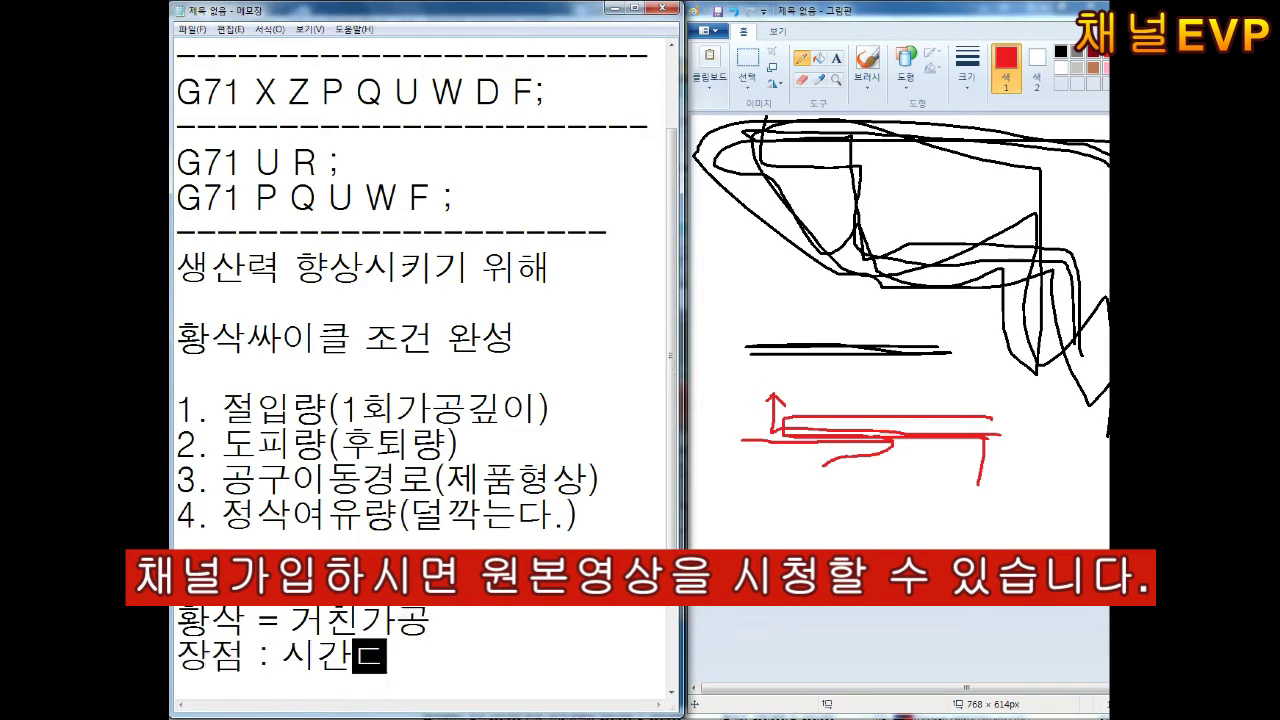
{"action": "type", "text": "단축"}
{"action": "key", "text": "Return"}
{"action": "type", "text": "단점 :"}
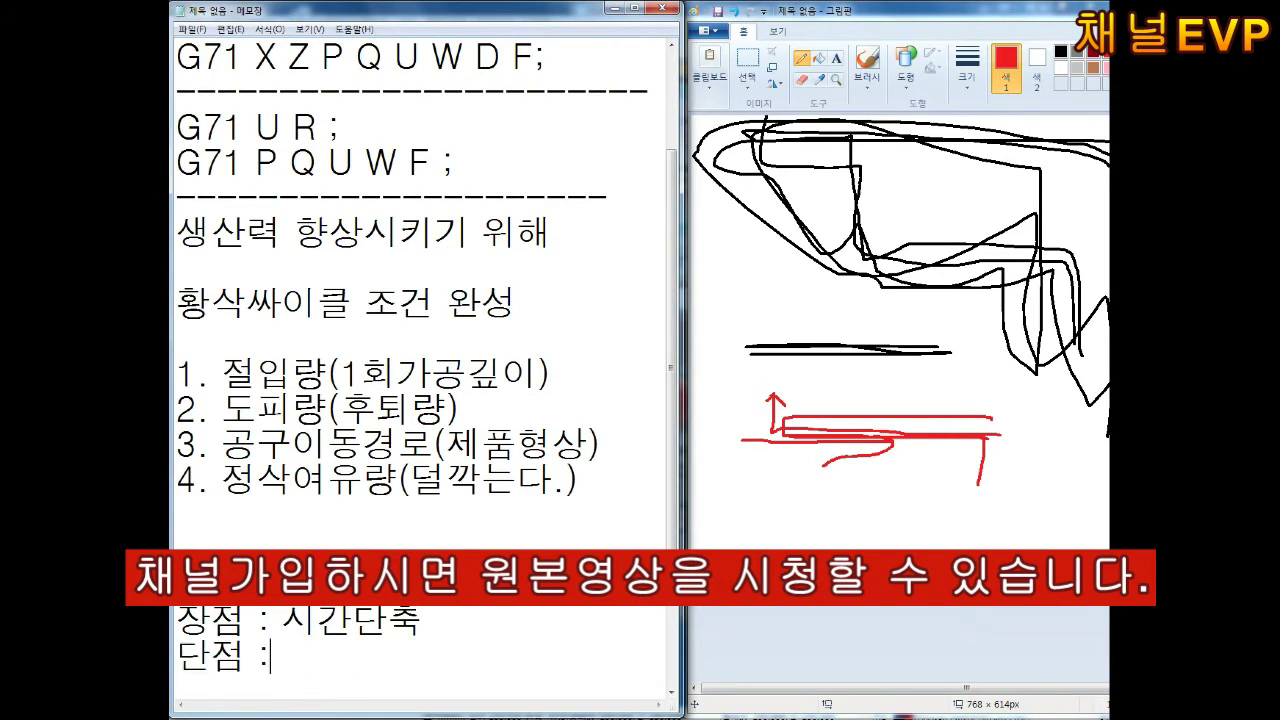
{"action": "type", "text": " 치수 및 표면거칠기불량"}
{"action": "key", "text": "Return"}
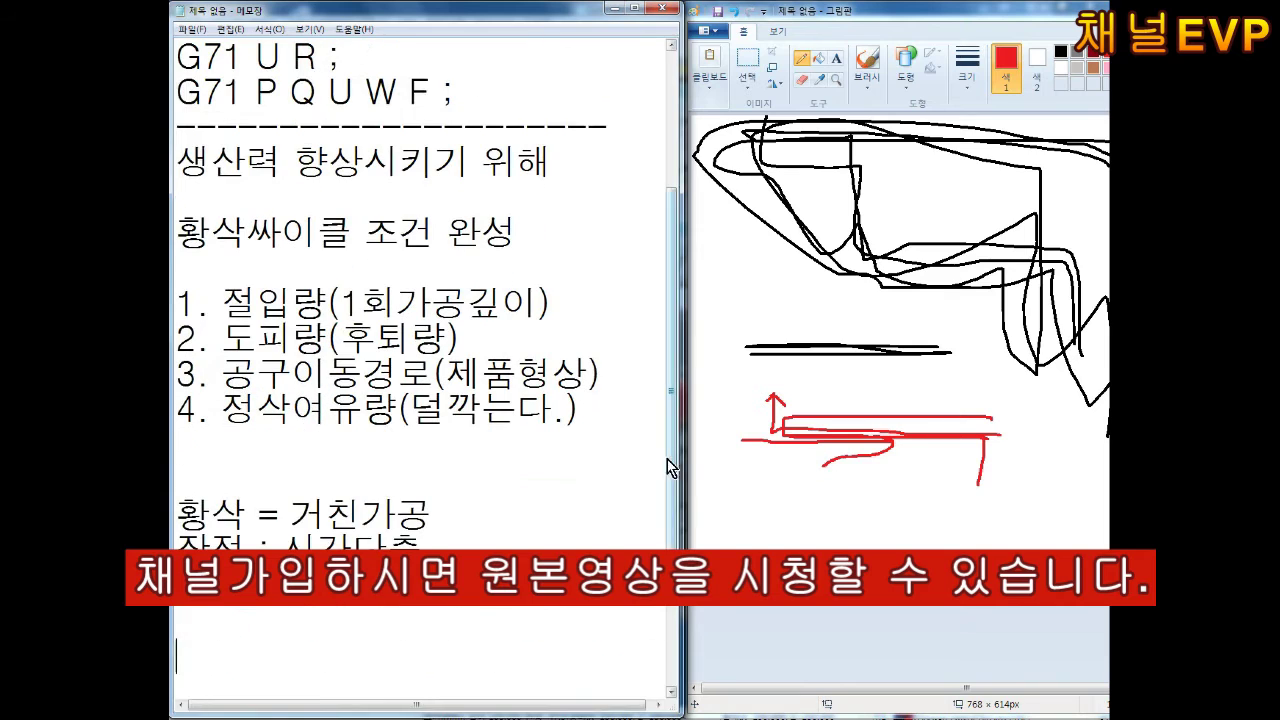
{"action": "left_click_drag", "start_coordinate": [686, 451], "coordinate": [697, 451]}
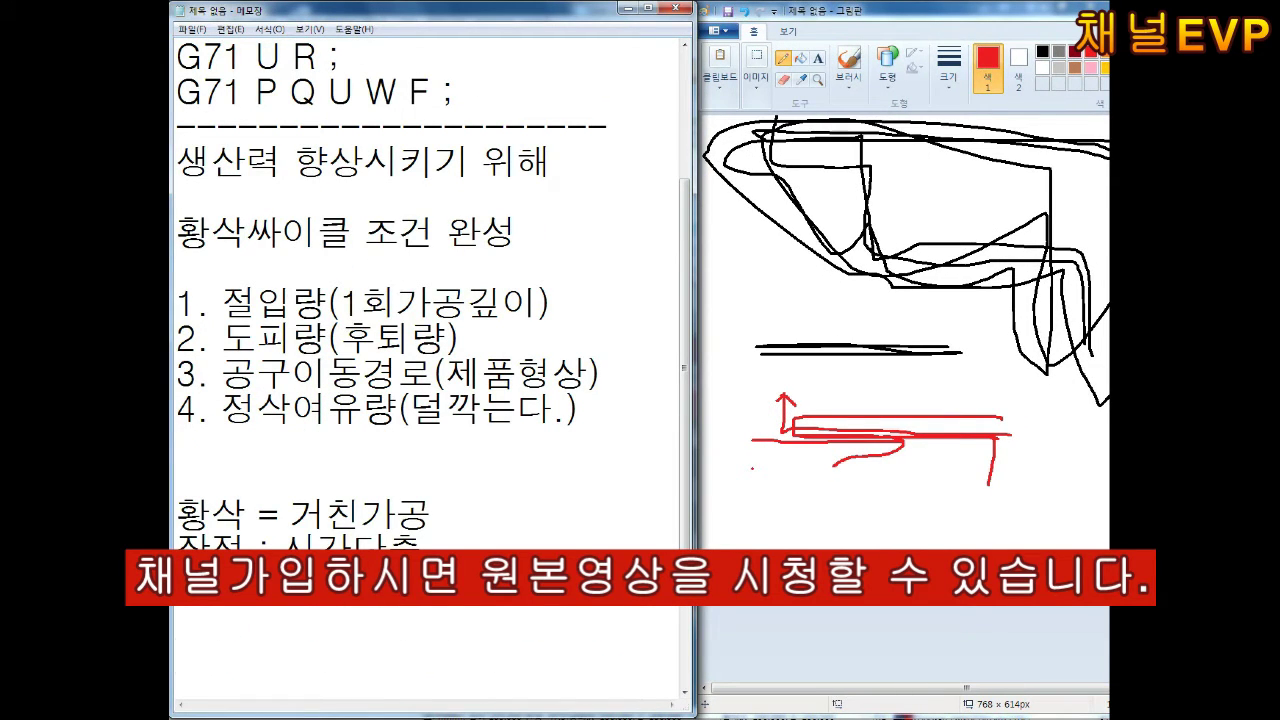
{"action": "type", "text": "보완"}
Insert '5. 이송속도(F = mm/rev)' after item 4 and remove the extra blank line
{"action": "left_click_drag", "start_coordinate": [222, 410], "coordinate": [578, 412]}
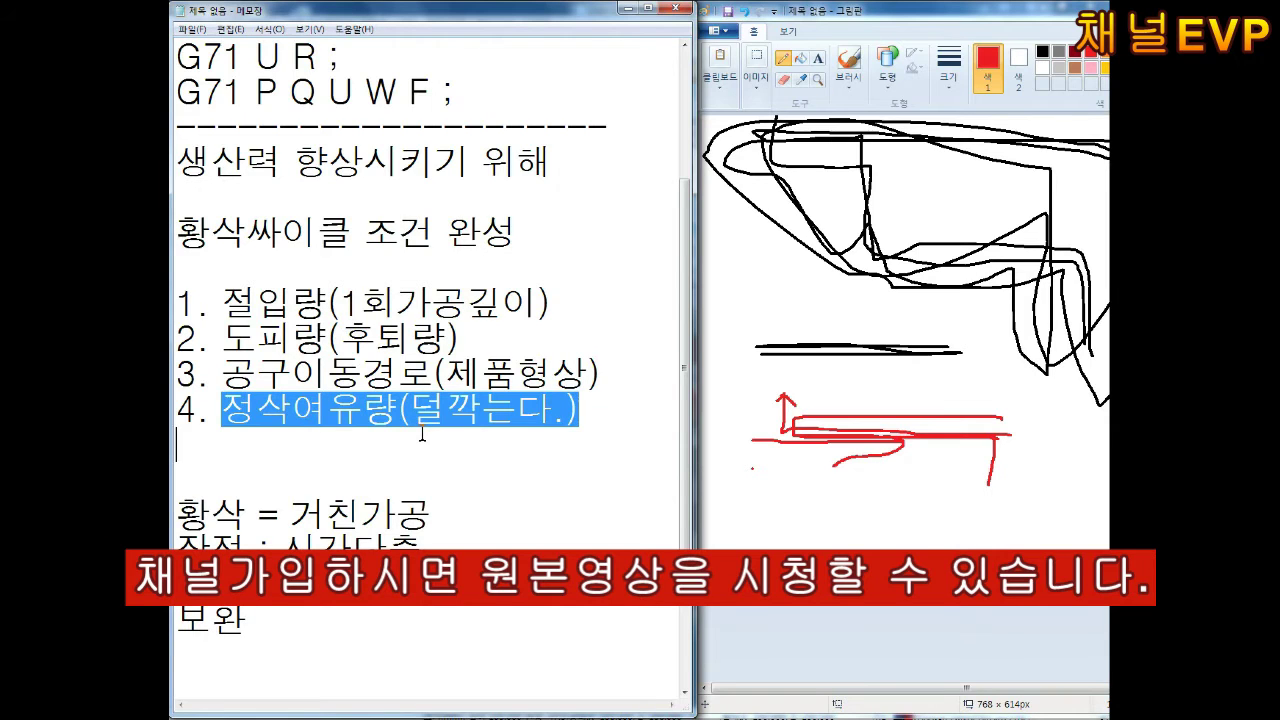
{"action": "left_click", "coordinate": [588, 411]}
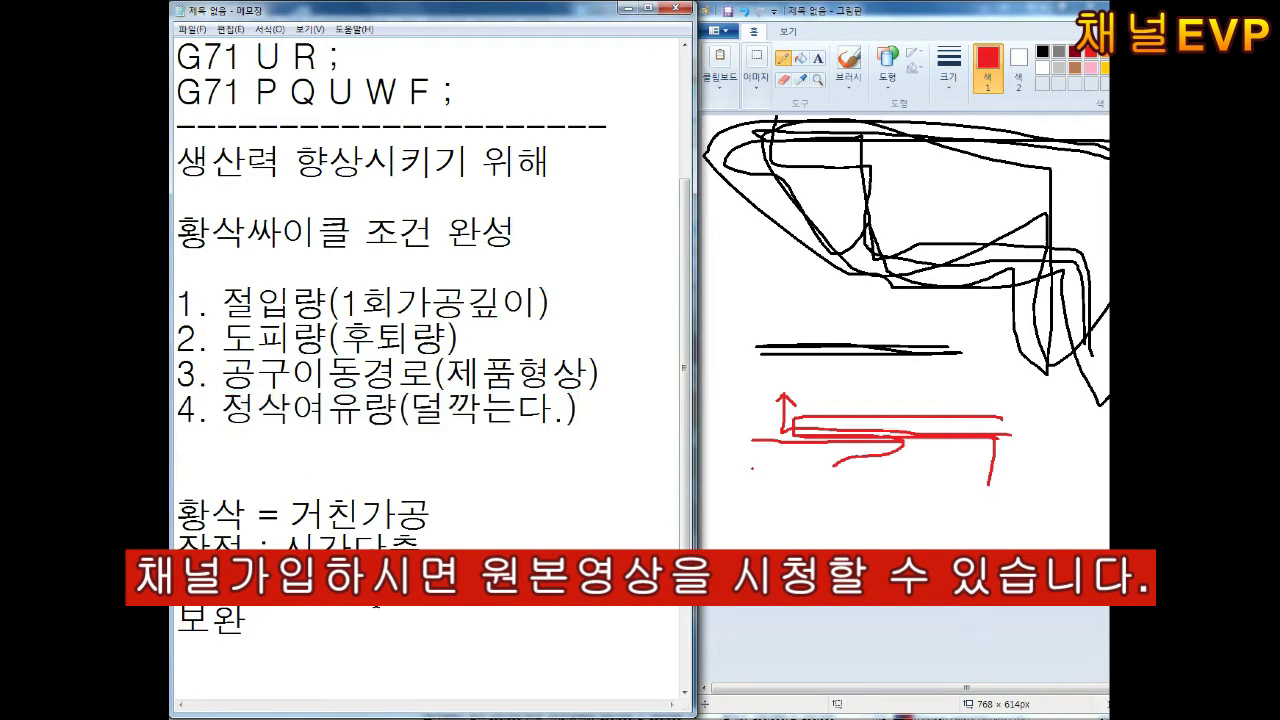
{"action": "key", "text": "Return"}
{"action": "type", "text": "5. 이송속도("}
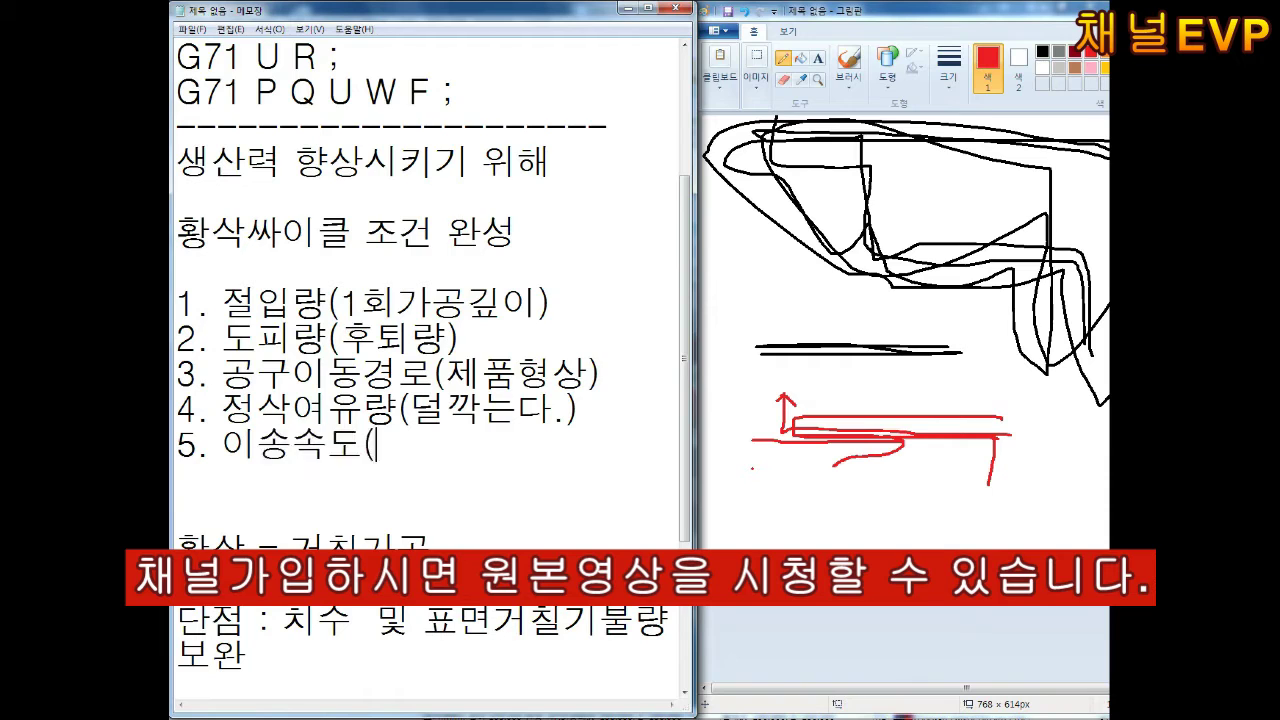
{"action": "type", "text": "F"}
{"action": "key", "text": "BackSpace"}
{"action": "type", "text": "mm/rev)"}
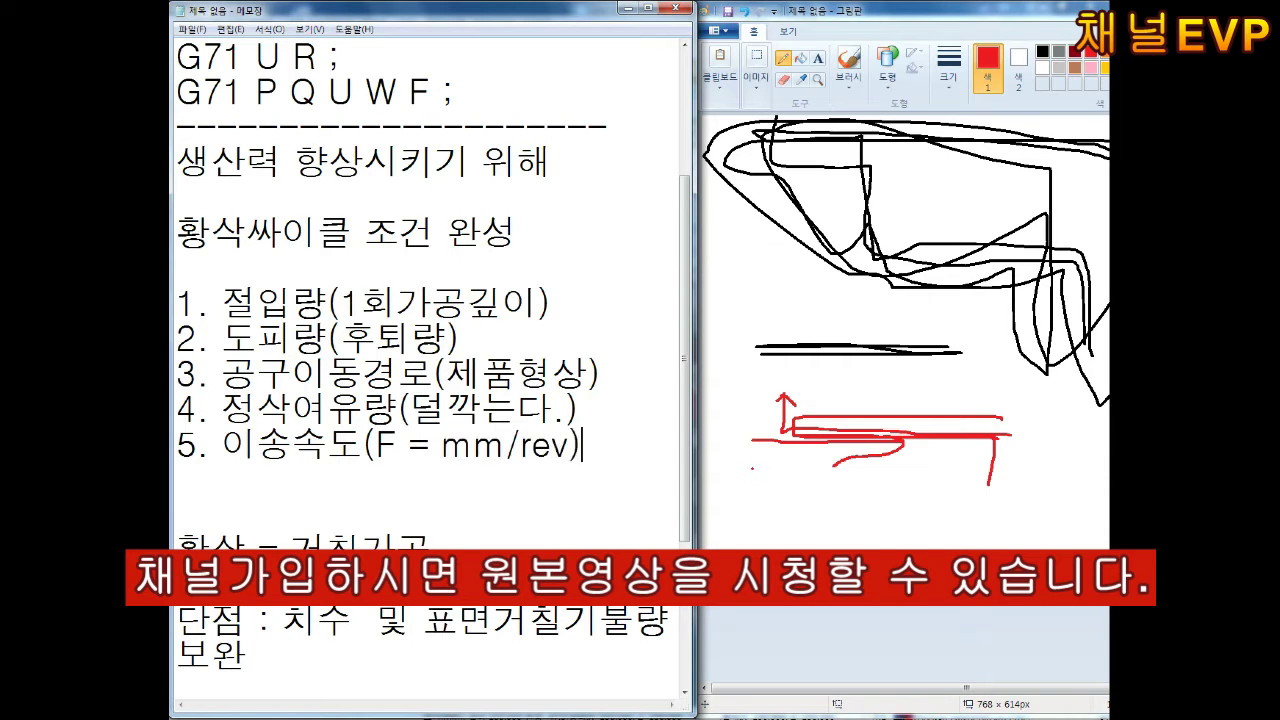
{"action": "key", "text": "Return"}
{"action": "key", "text": "BackSpace"}
{"action": "key", "text": "BackSpace"}
{"action": "scroll", "coordinate": [588, 412], "scroll_direction": "down", "scroll_amount": 1}
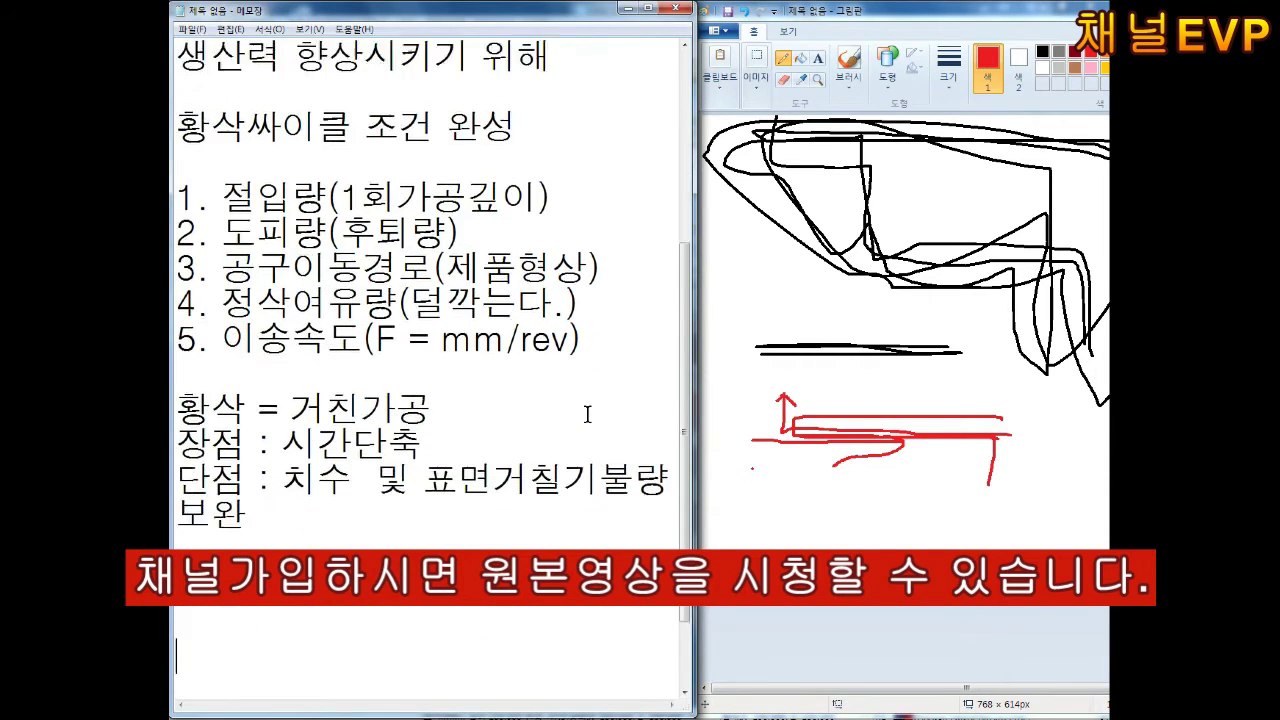
{"action": "scroll", "coordinate": [588, 412], "scroll_direction": "down", "scroll_amount": 1}
{"action": "scroll", "coordinate": [588, 414], "scroll_direction": "up", "scroll_amount": 3}
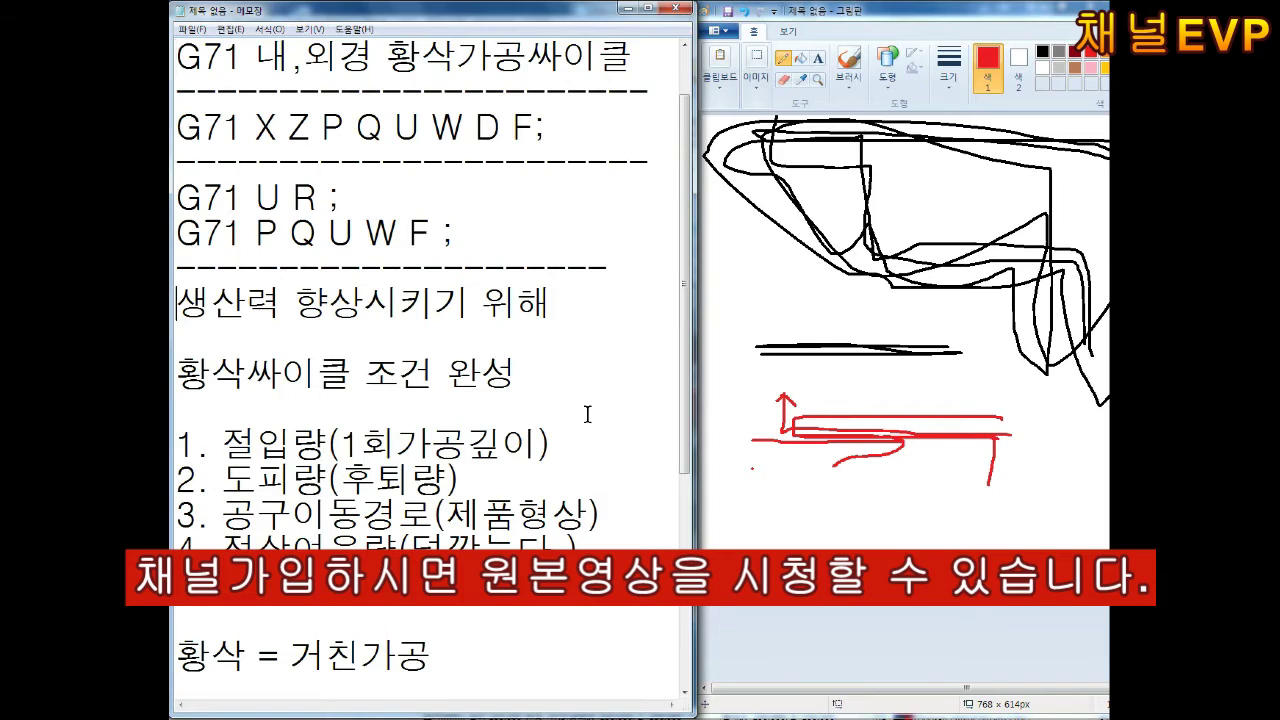
Change the line to G71 U R0.2 ; and add a 0.2mm note on the bottom line
{"action": "left_click_drag", "start_coordinate": [460, 480], "coordinate": [178, 482]}
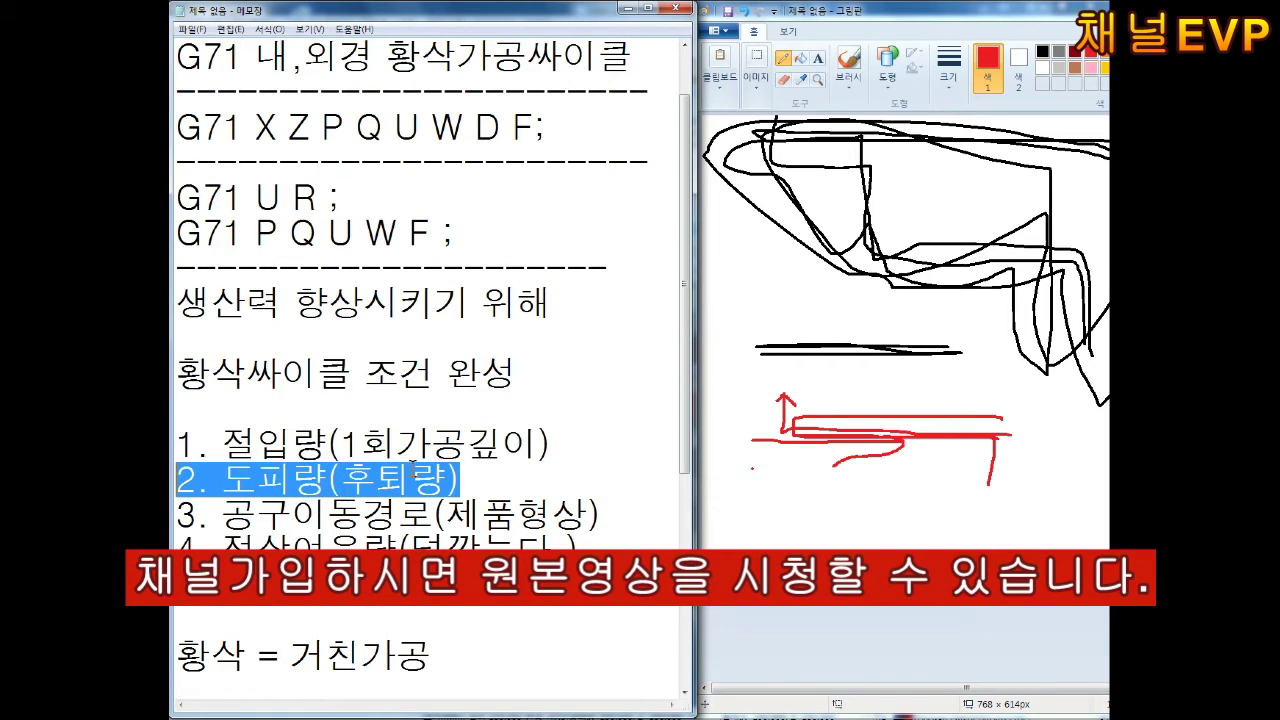
{"action": "left_click", "coordinate": [492, 483]}
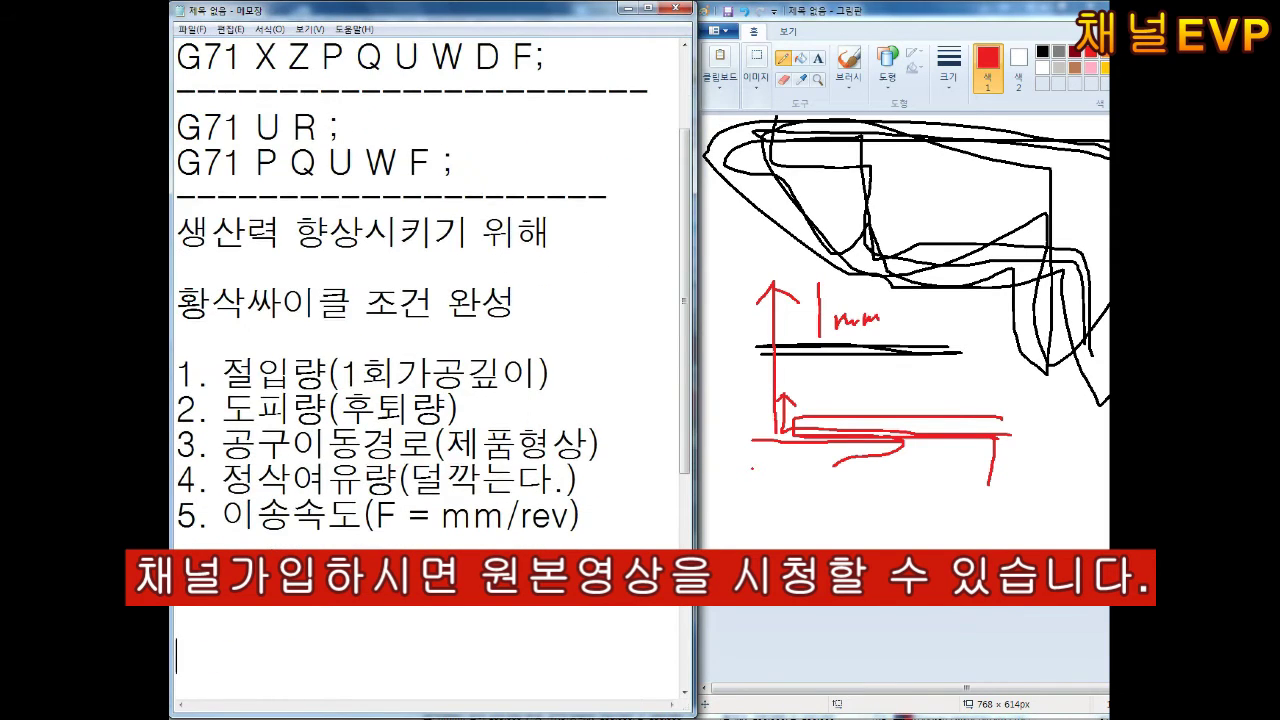
{"action": "key", "text": "Up"}
{"action": "key", "text": "Up"}
{"action": "key", "text": "Up"}
{"action": "key", "text": "Up"}
{"action": "key", "text": "Up"}
{"action": "key", "text": "Up"}
{"action": "key", "text": "Up"}
{"action": "key", "text": "Right"}
{"action": "key", "text": "Right"}
{"action": "key", "text": "Right"}
{"action": "type", "text": "0.2"}
{"action": "key", "text": "Down"}
{"action": "type", "text": "0.2"}
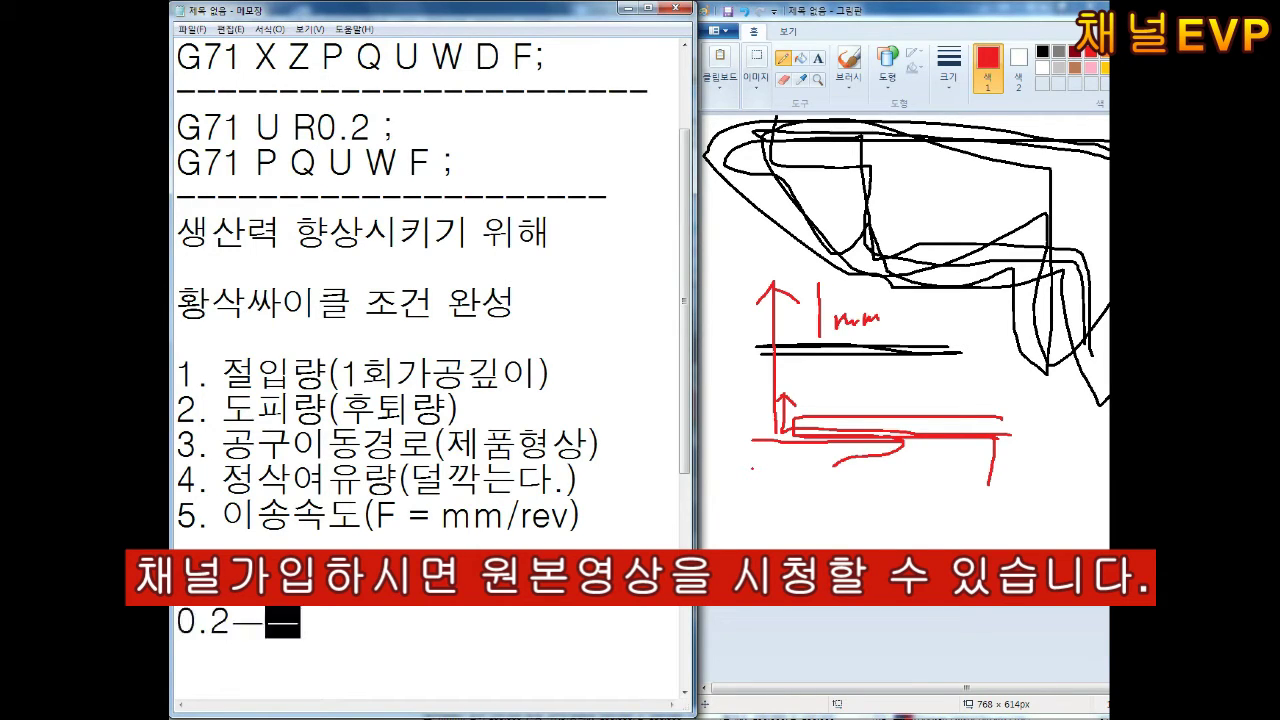
{"action": "type", "text": "mm"}
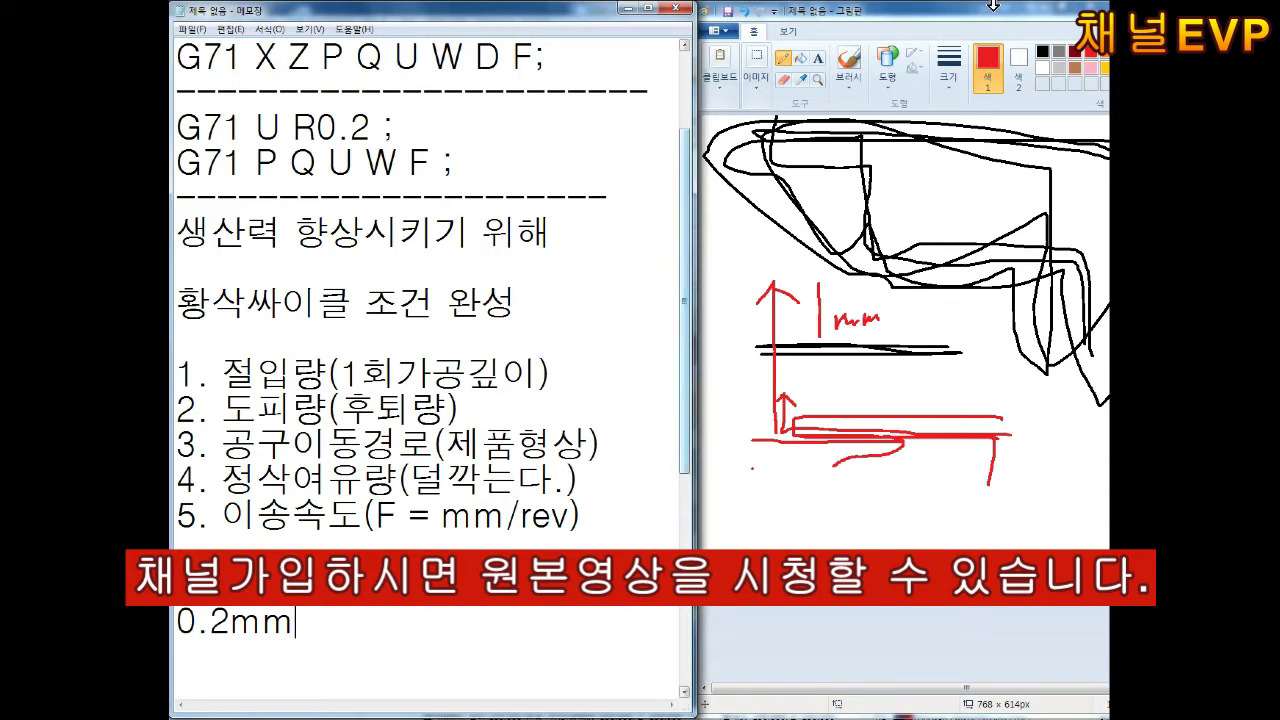
{"action": "left_click", "coordinate": [718, 30]}
Start a new blank image and sketch a black stepped part profile with an arrowhead
{"action": "left_click", "coordinate": [780, 50]}
{"action": "left_click_drag", "start_coordinate": [1062, 331], "coordinate": [760, 147]}
{"action": "left_click_drag", "start_coordinate": [760, 147], "coordinate": [789, 170]}
{"action": "left_click_drag", "start_coordinate": [295, 622], "coordinate": [178, 621]}
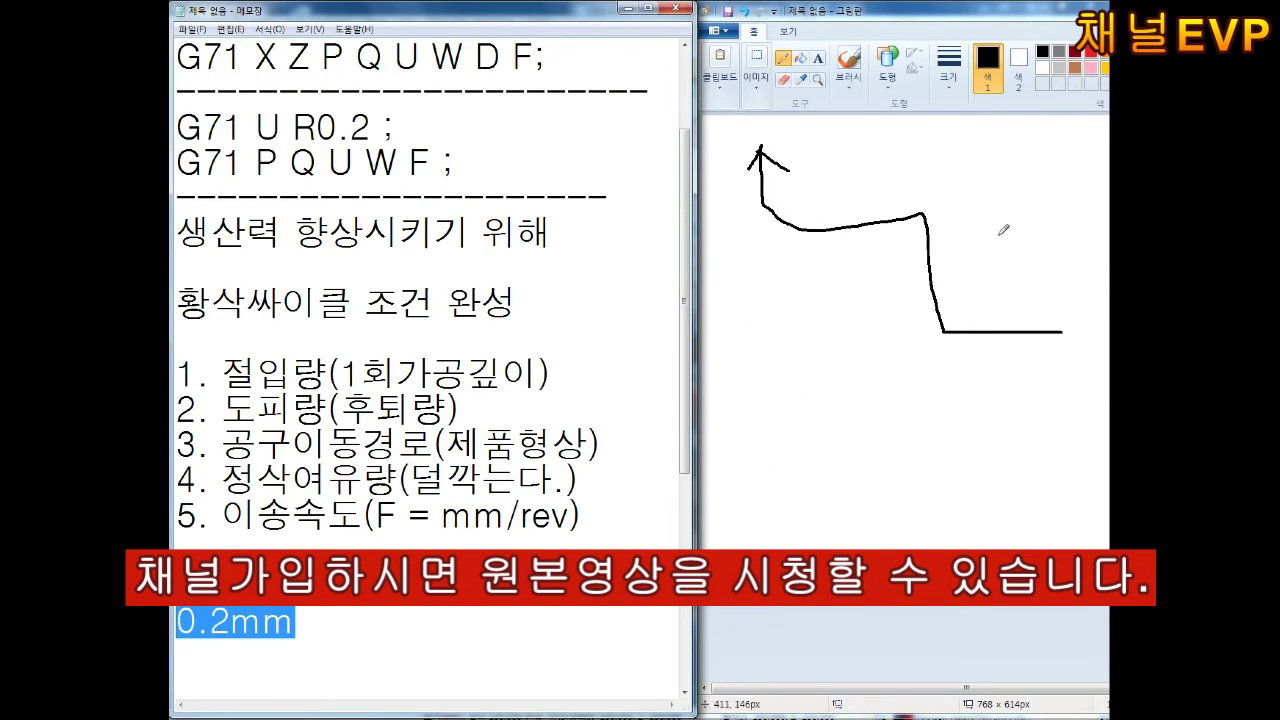
{"action": "mouse_move", "coordinate": [907, 170]}
{"action": "left_mouse_down"}
{"action": "mouse_move", "coordinate": [1068, 173]}
{"action": "mouse_move", "coordinate": [767, 183]}
{"action": "mouse_move", "coordinate": [904, 224]}
{"action": "left_mouse_up"}
In red, draw cutting passes, an up-arrow and a 1mm depth annotation on the profile
{"action": "left_click", "coordinate": [1092, 54]}
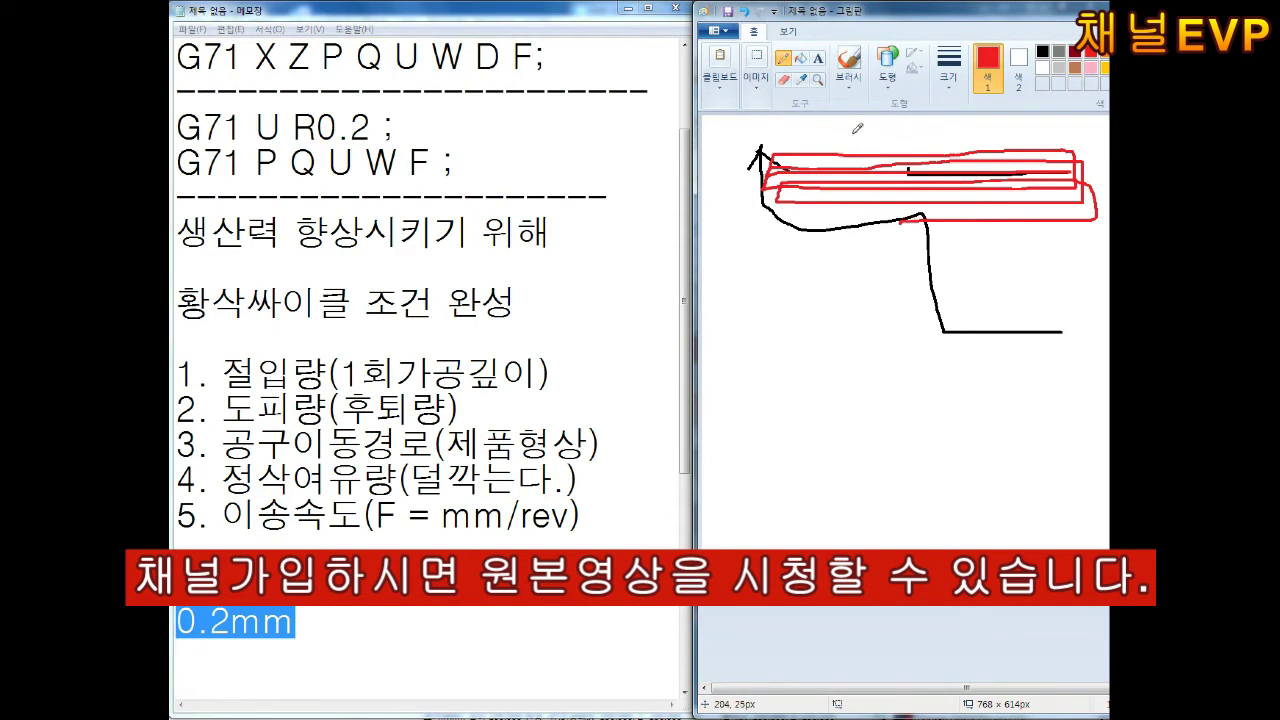
{"action": "left_click_drag", "start_coordinate": [755, 323], "coordinate": [754, 390]}
{"action": "left_click_drag", "start_coordinate": [783, 380], "coordinate": [848, 376]}
{"action": "left_click_drag", "start_coordinate": [732, 246], "coordinate": [746, 222]}
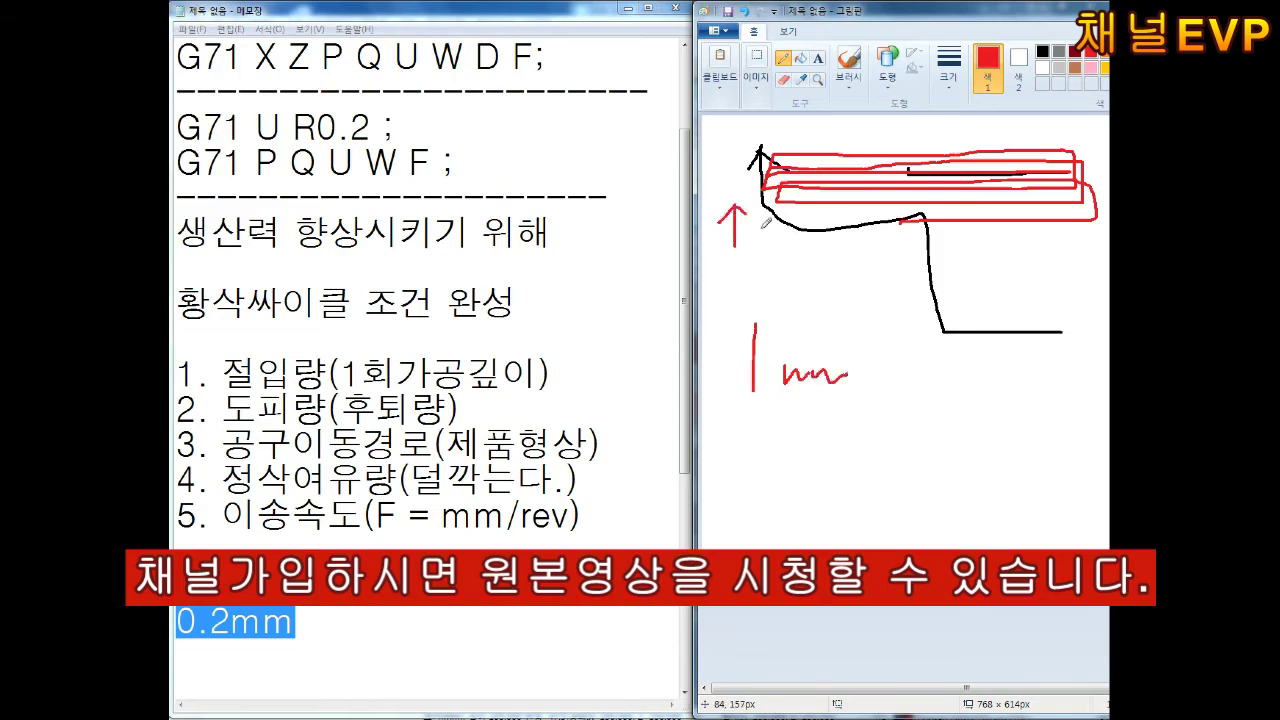
{"action": "left_click_drag", "start_coordinate": [745, 455], "coordinate": [816, 480]}
{"action": "mouse_move", "coordinate": [845, 495]}
{"action": "left_mouse_down"}
{"action": "mouse_move", "coordinate": [914, 474]}
{"action": "mouse_move", "coordinate": [937, 487]}
{"action": "left_mouse_up"}
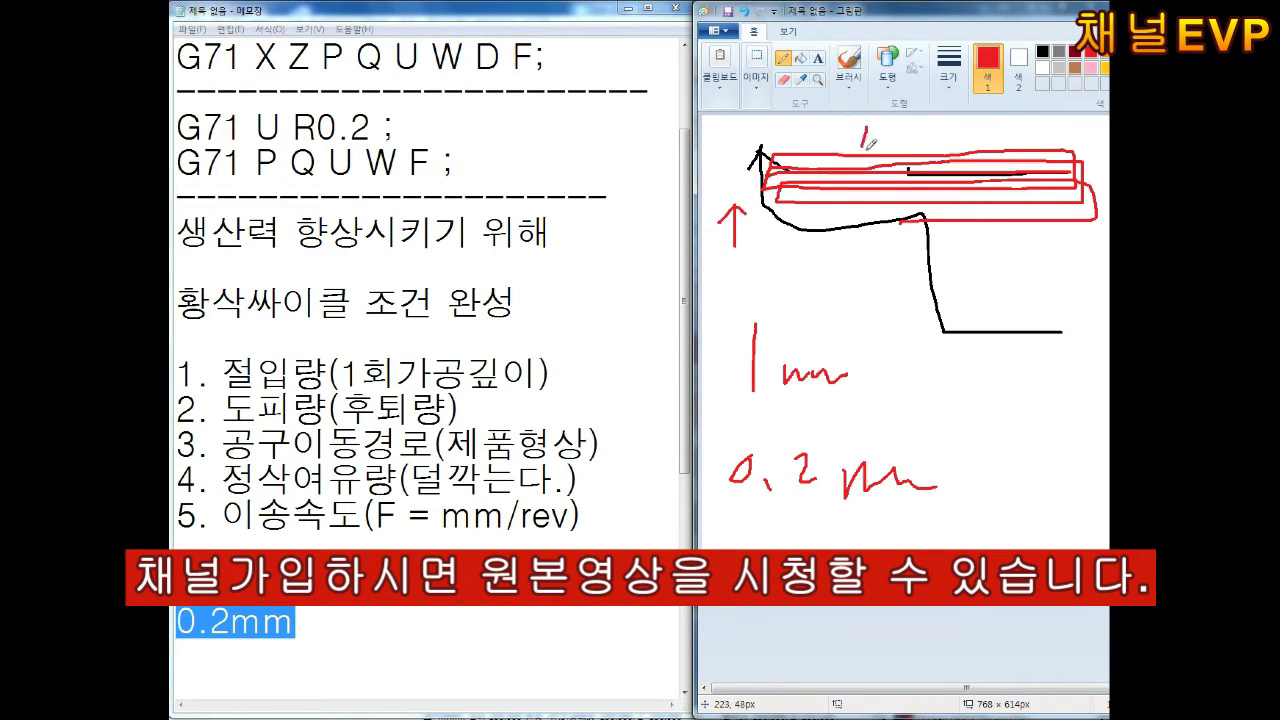
{"action": "left_click_drag", "start_coordinate": [866, 150], "coordinate": [879, 166]}
{"action": "left_click_drag", "start_coordinate": [860, 281], "coordinate": [858, 322]}
{"action": "mouse_move", "coordinate": [884, 308]}
{"action": "left_mouse_down"}
{"action": "mouse_move", "coordinate": [921, 318]}
{"action": "mouse_move", "coordinate": [904, 420]}
{"action": "left_mouse_up"}
Handwrite 1시간 in red beside the 1mm note and circle it with a large loop
{"action": "left_click_drag", "start_coordinate": [928, 374], "coordinate": [945, 402]}
{"action": "mouse_move", "coordinate": [952, 362]}
{"action": "left_mouse_down"}
{"action": "mouse_move", "coordinate": [954, 434]}
{"action": "mouse_move", "coordinate": [985, 406]}
{"action": "left_mouse_up"}
{"action": "left_click_drag", "start_coordinate": [1013, 368], "coordinate": [1032, 380]}
{"action": "left_click_drag", "start_coordinate": [998, 400], "coordinate": [1032, 420]}
{"action": "left_click_drag", "start_coordinate": [904, 412], "coordinate": [1056, 421]}
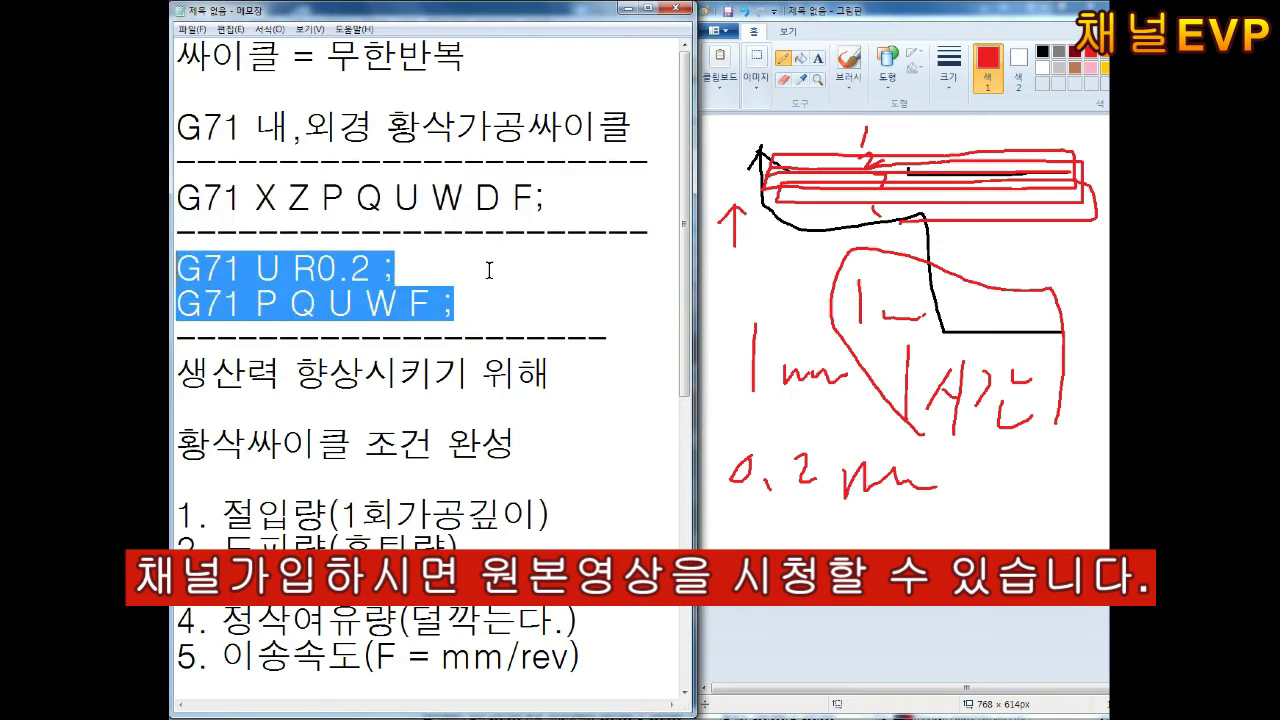
At the end of the notes, add a G71 heading with the copied roughing-cycle title and 'U = 절입량 (반경값)'
{"action": "key", "text": "ctrl+End"}
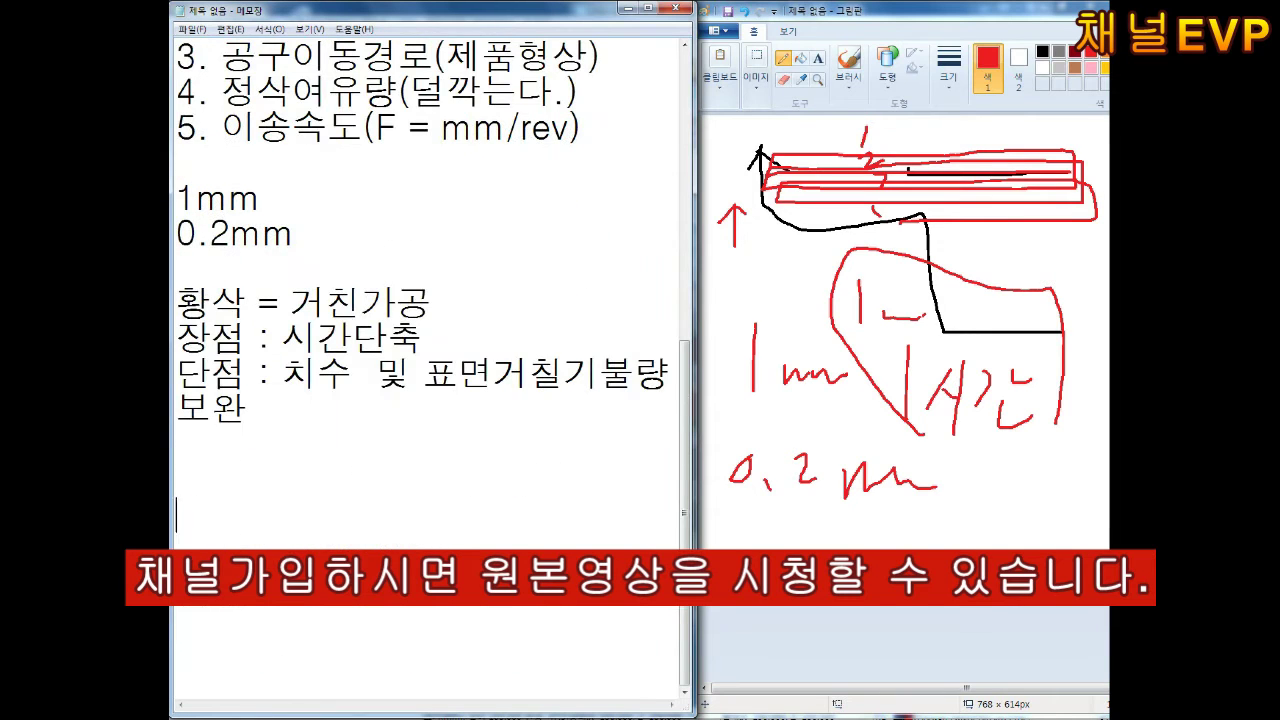
{"action": "type", "text": "G71"}
{"action": "scroll", "coordinate": [430, 300], "scroll_direction": "up", "scroll_amount": 5}
{"action": "left_click_drag", "start_coordinate": [254, 128], "coordinate": [632, 128]}
{"action": "key", "text": "ctrl+c"}
{"action": "key", "text": "ctrl+End"}
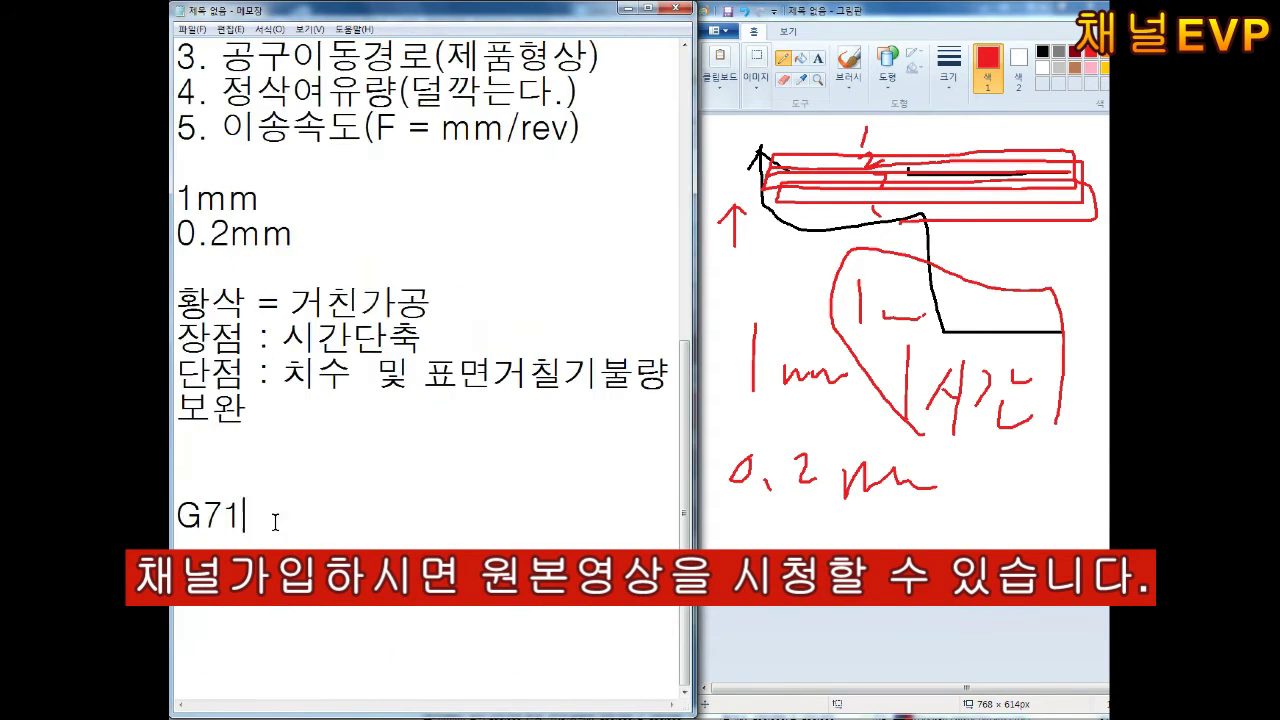
{"action": "key", "text": "ctrl+v"}
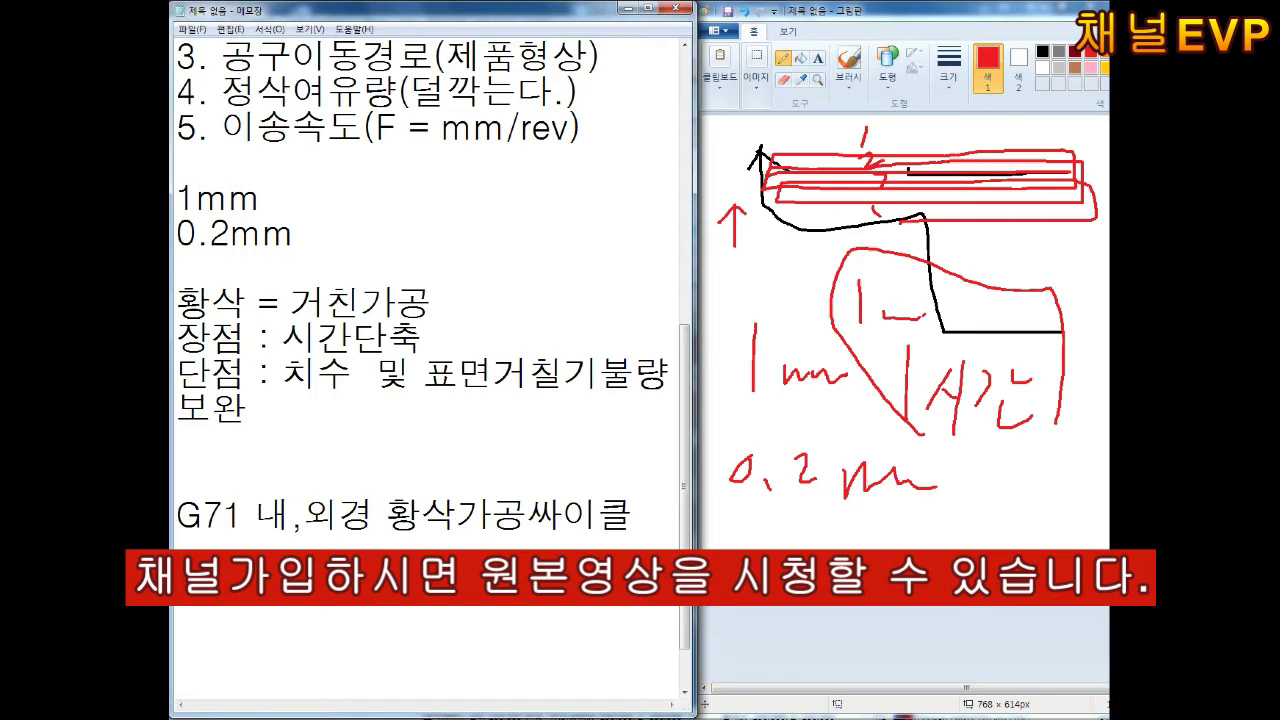
{"action": "type", "text": "U = 절입량 (반경값)"}
In Paint, start a new drawing and sketch an arrowed profile with 1mm notes
{"action": "left_click", "coordinate": [720, 30]}
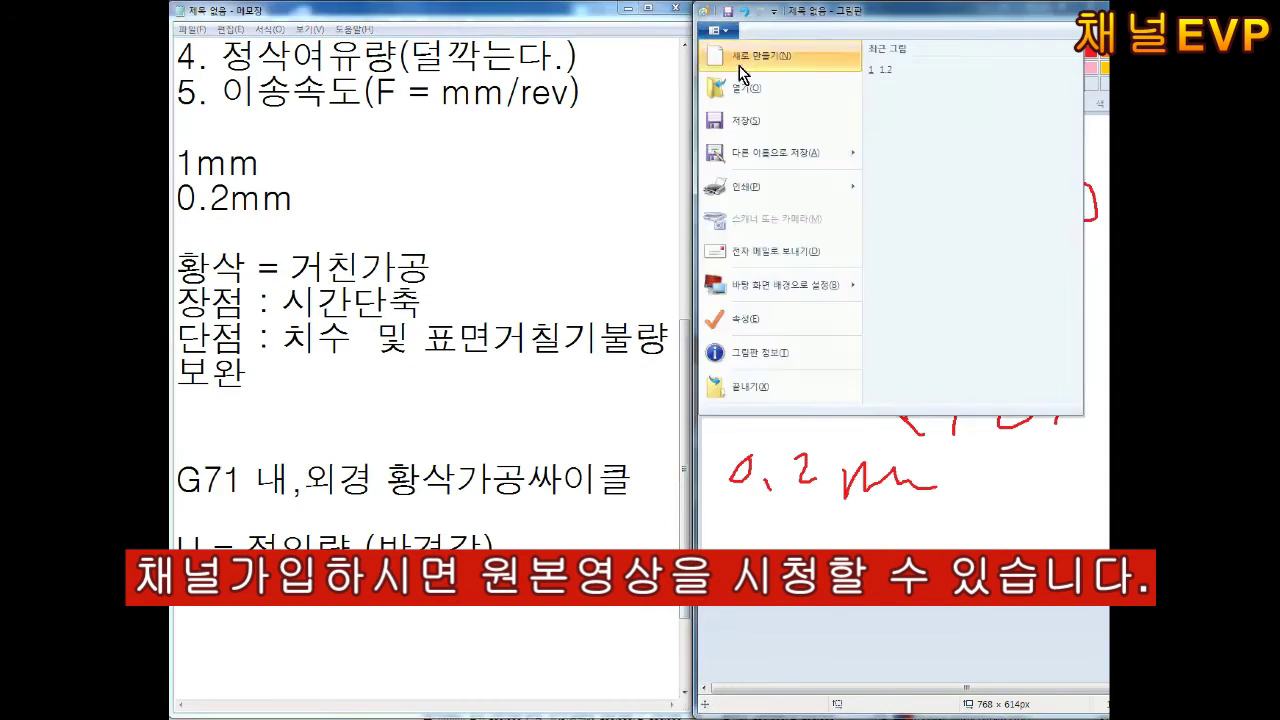
{"action": "left_click", "coordinate": [757, 57]}
{"action": "left_click_drag", "start_coordinate": [757, 156], "coordinate": [1055, 210]}
{"action": "mouse_move", "coordinate": [733, 172]}
{"action": "left_mouse_down"}
{"action": "mouse_move", "coordinate": [787, 170]}
{"action": "mouse_move", "coordinate": [982, 232]}
{"action": "left_mouse_up"}
{"action": "left_click_drag", "start_coordinate": [906, 155], "coordinate": [1008, 210]}
{"action": "left_click_drag", "start_coordinate": [862, 438], "coordinate": [1088, 408]}
{"action": "left_click_drag", "start_coordinate": [793, 478], "coordinate": [798, 545]}
{"action": "left_click_drag", "start_coordinate": [831, 503], "coordinate": [890, 537]}
{"action": "left_click_drag", "start_coordinate": [925, 528], "coordinate": [950, 533]}
{"action": "left_click_drag", "start_coordinate": [958, 535], "coordinate": [996, 542]}
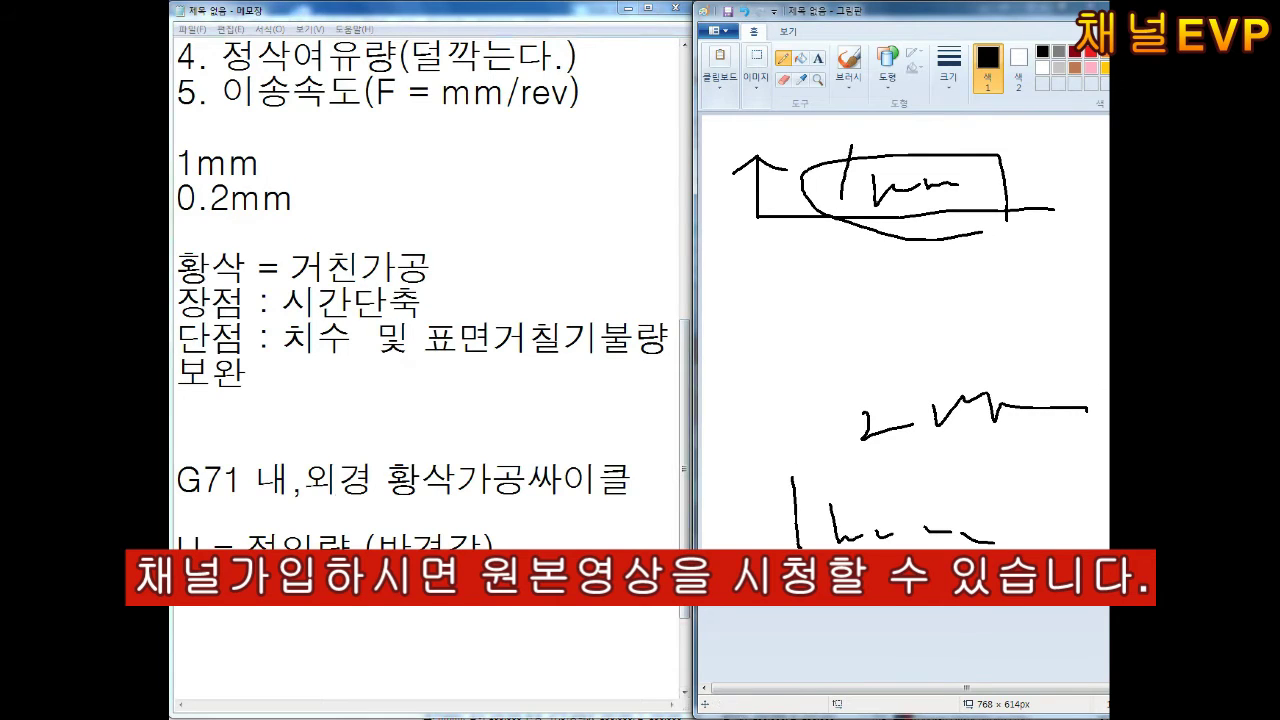
Add 'P = 공구이동경로 시작위치' with an indented '제품형상 시작위치' line below the R definition
{"action": "left_click", "coordinate": [438, 542]}
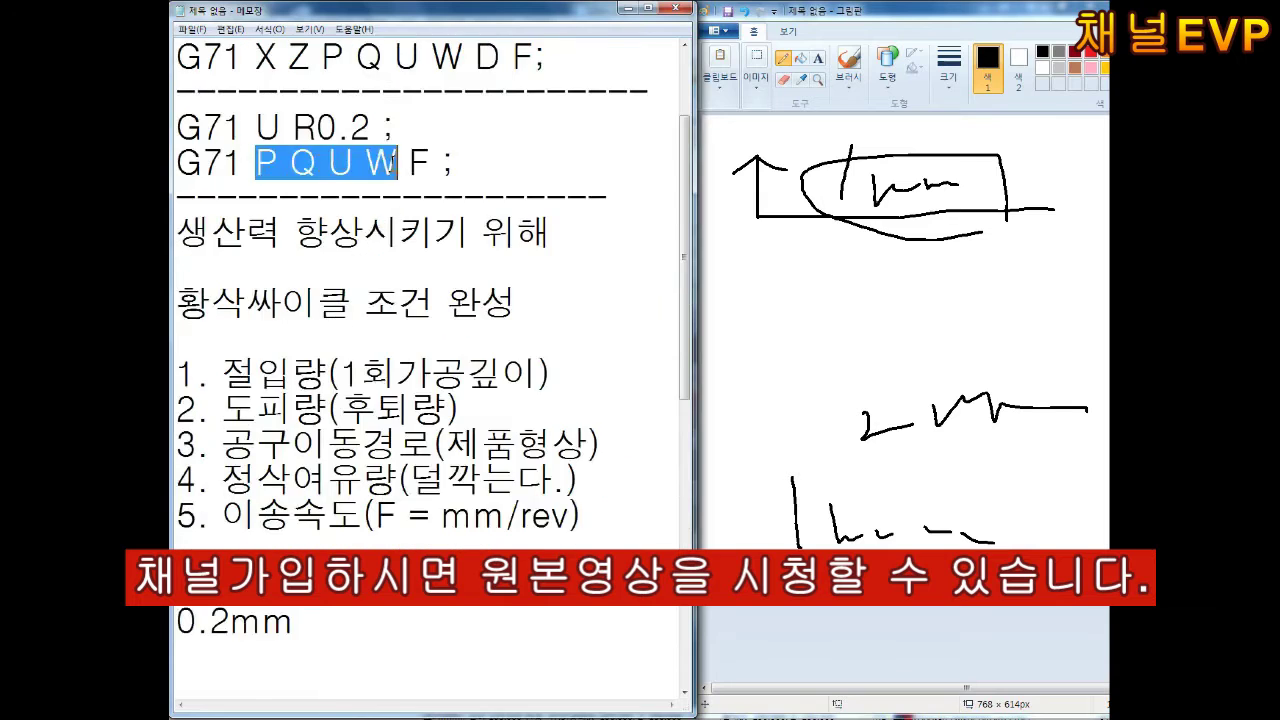
{"action": "left_click", "coordinate": [200, 415]}
{"action": "type", "text": "P = 공"}
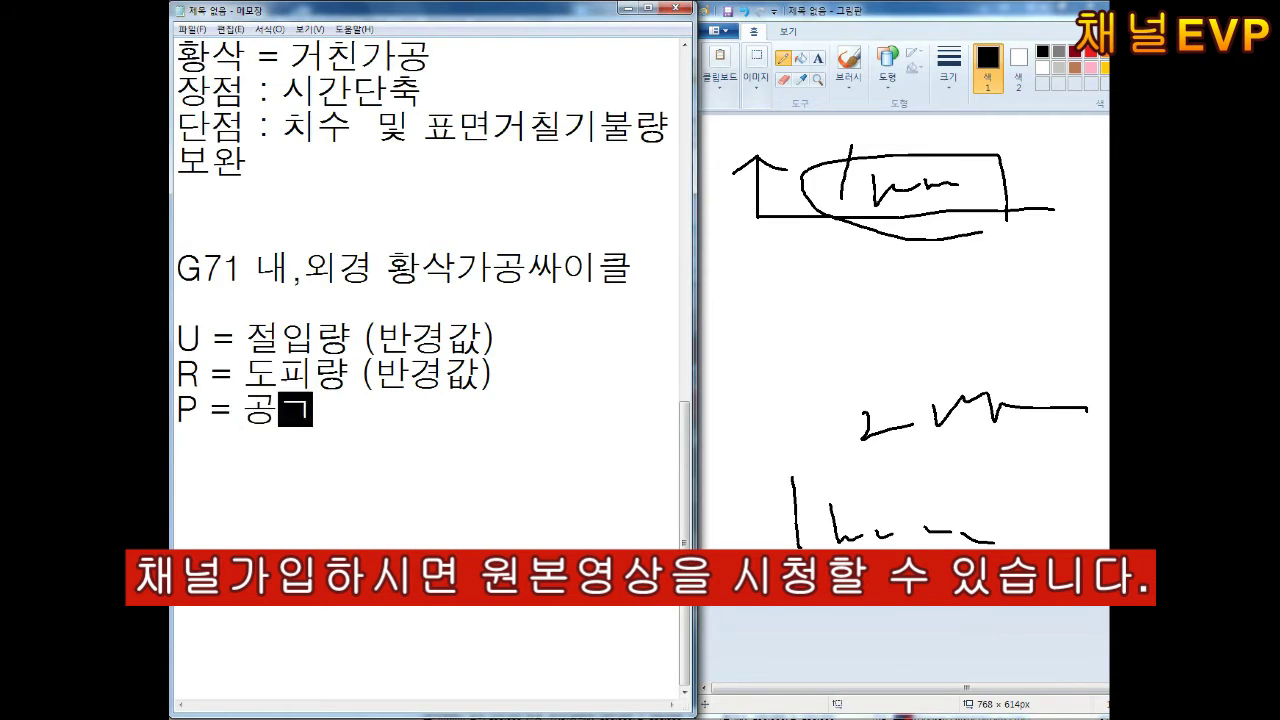
{"action": "type", "text": "구이동경로 시작위치"}
{"action": "key", "text": "Return"}
{"action": "type", "text": "제"}
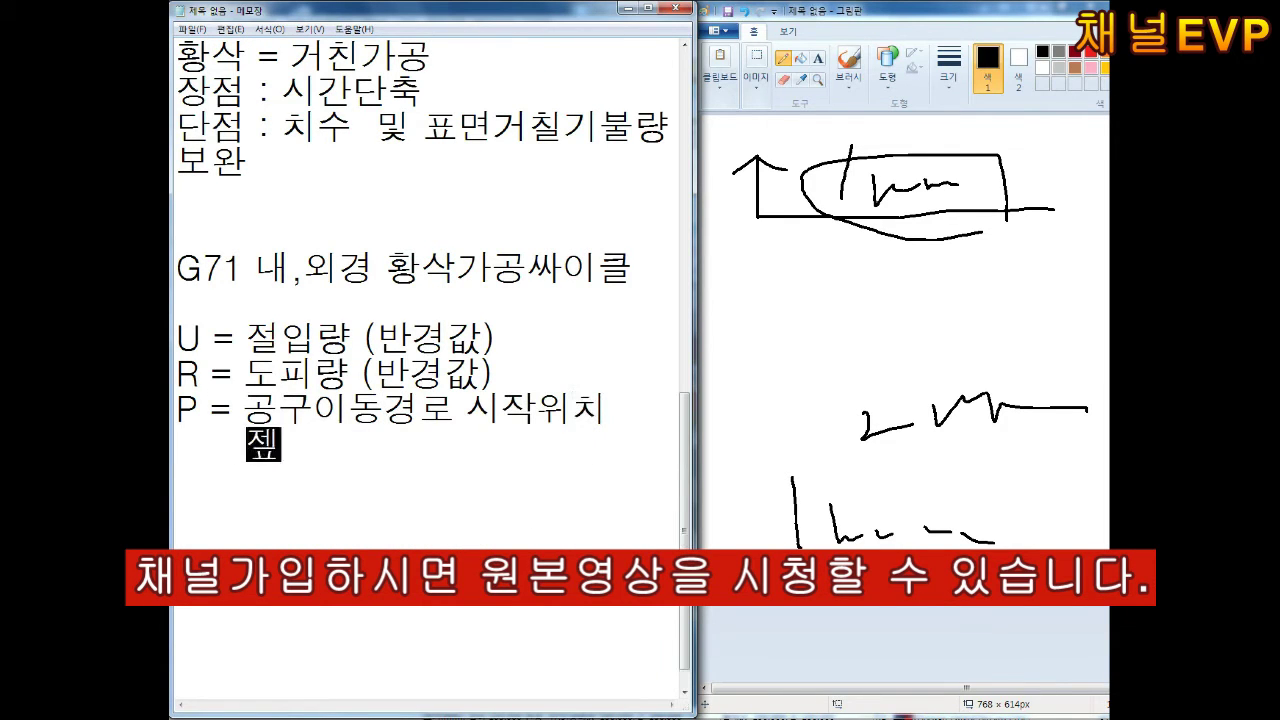
{"action": "type", "text": "품형상 시작위치"}
{"action": "left_click", "coordinate": [440, 690]}
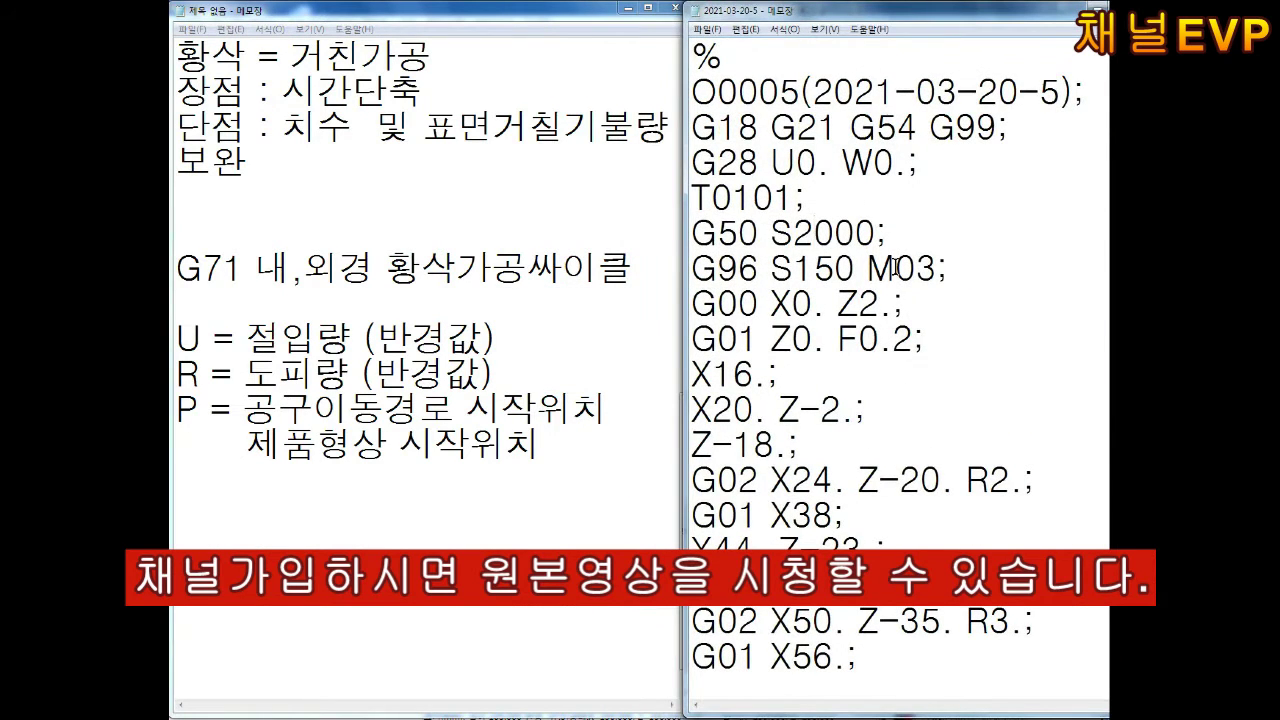
In O0005, add a 제품시작위치 comment line at the G00 X0. Z2. start block
{"action": "key", "text": "Return"}
{"action": "key", "text": "Down"}
{"action": "key", "text": "Right"}
{"action": "key", "text": "Right"}
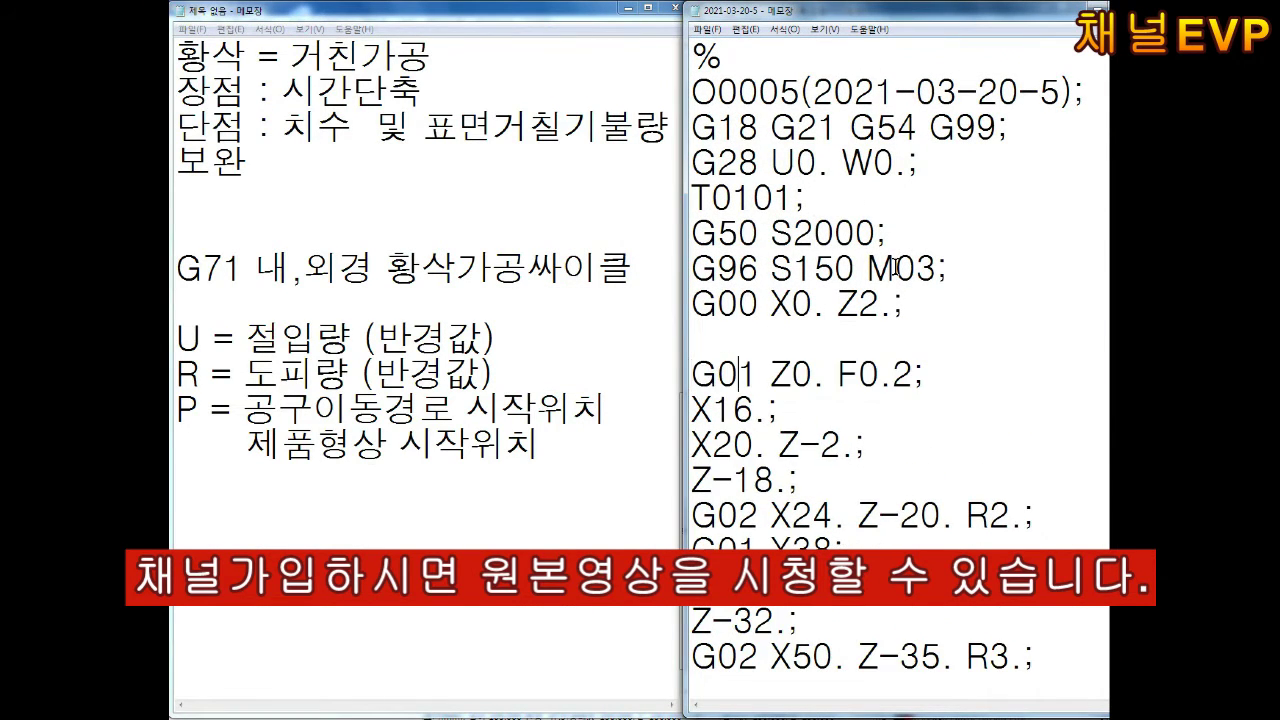
{"action": "key", "text": "End"}
{"action": "key", "text": "Return"}
{"action": "key", "text": "Up"}
{"action": "key", "text": "Right"}
{"action": "key", "text": "Right"}
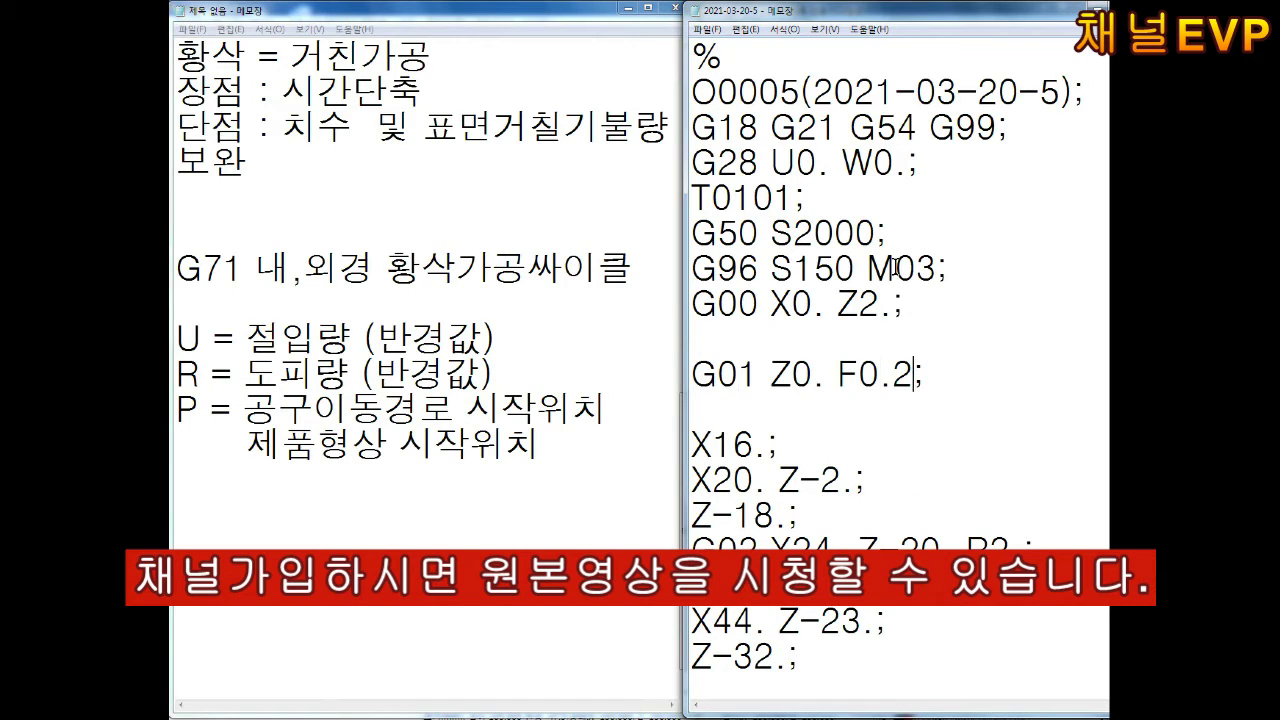
{"action": "key", "text": "BackSpace"}
{"action": "key", "text": "Home"}
{"action": "key", "text": "Return"}
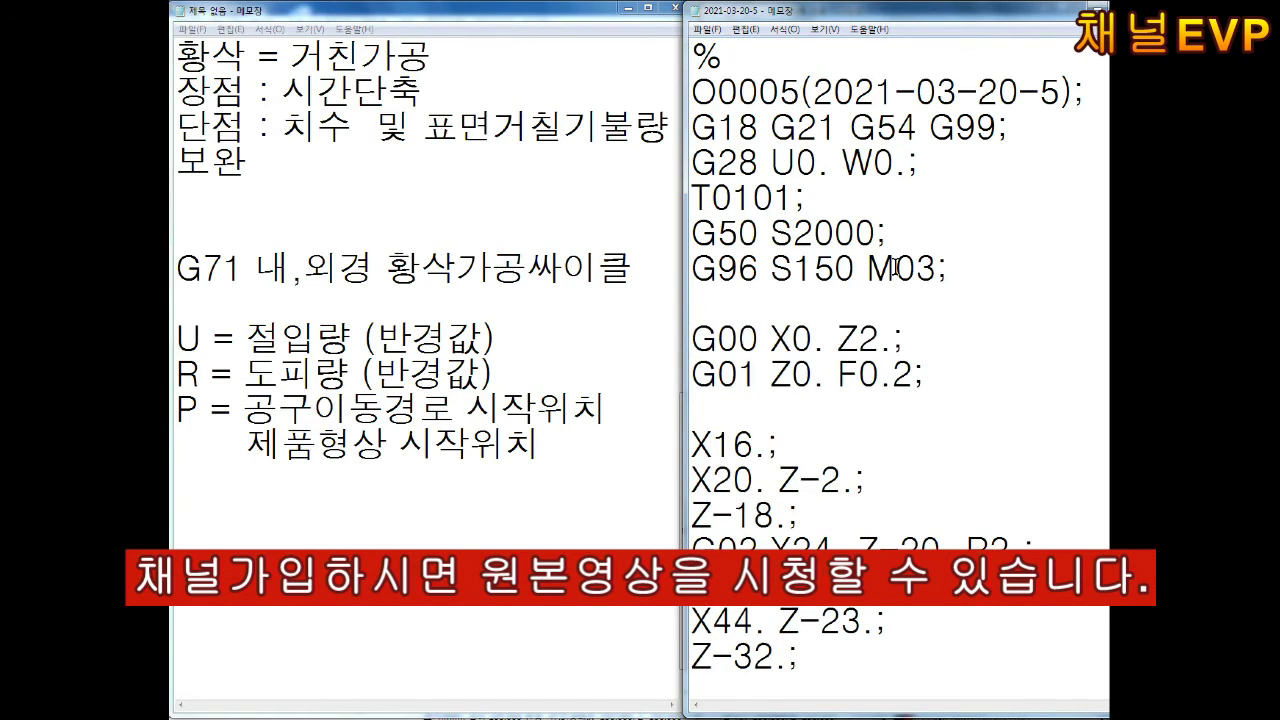
{"action": "type", "text": "제품시작위치)"}
{"action": "mouse_move", "coordinate": [684, 318]}
{"action": "left_mouse_down"}
{"action": "mouse_move", "coordinate": [622, 312]}
{"action": "mouse_move", "coordinate": [832, 340]}
{"action": "left_mouse_up"}
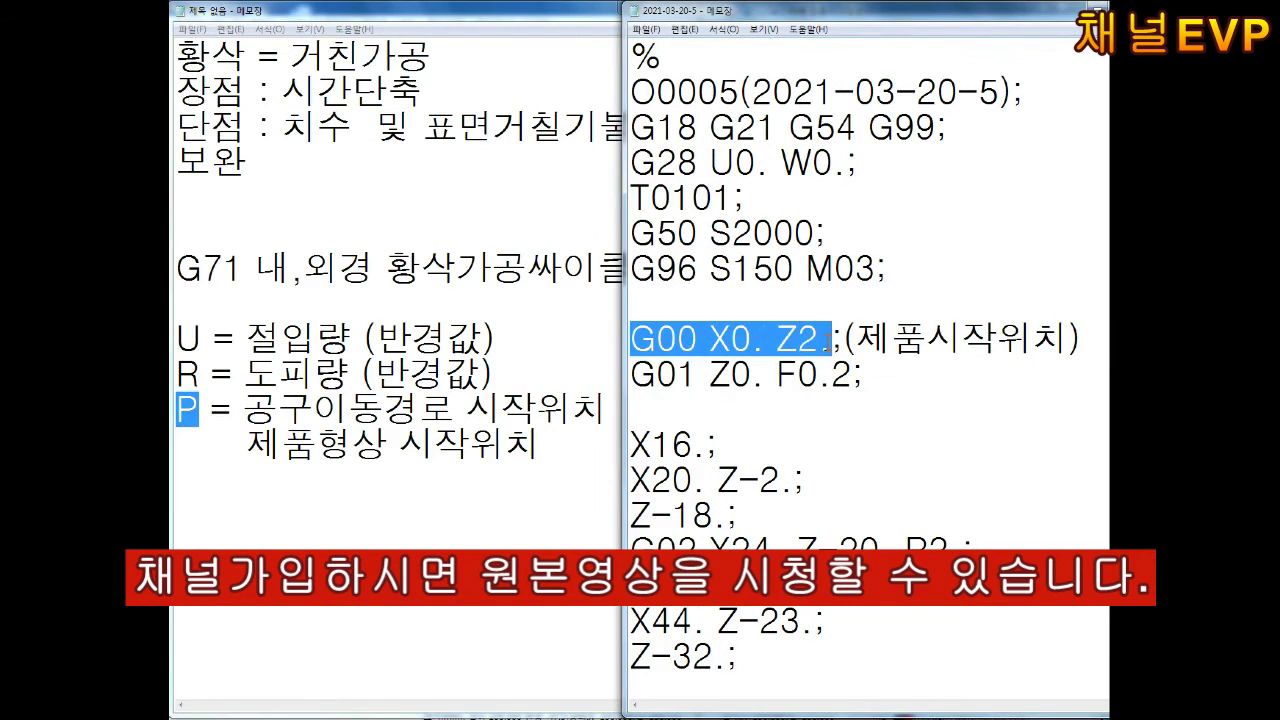
Add 'Q = 공구이동경로 끝위치' with an indented part-shape end position line to the notes
{"action": "left_click", "coordinate": [557, 483]}
{"action": "left_click", "coordinate": [557, 483]}
{"action": "type", "text": "Q = 공구이"}
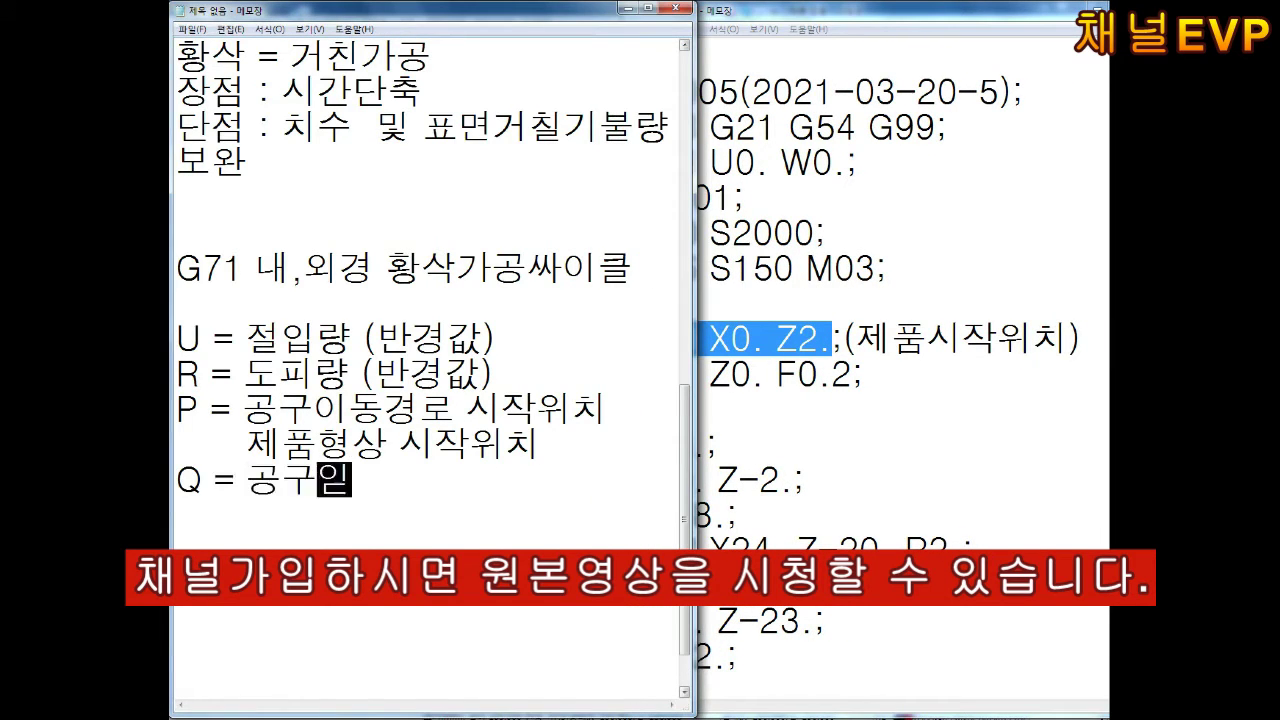
{"action": "type", "text": "동경로 끝위치"}
{"action": "key", "text": "Return"}
{"action": "type", "text": "제품ㅎ형상 끝ㅇ"}
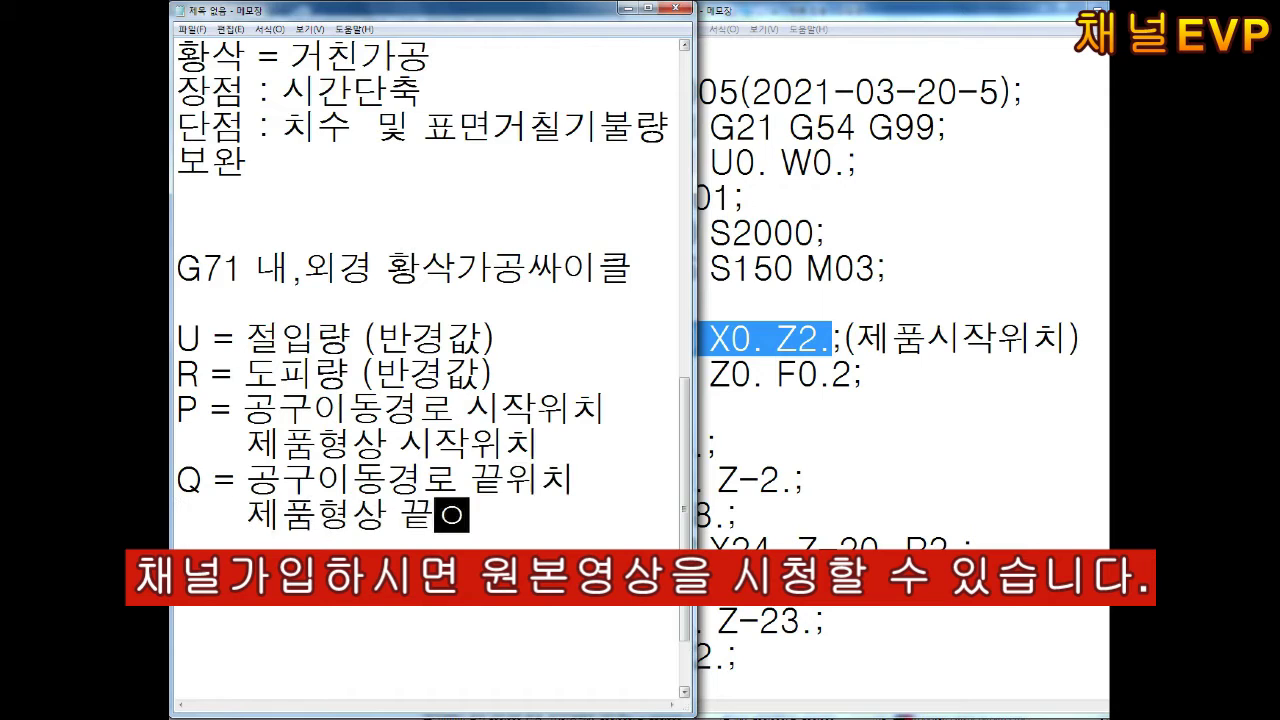
{"action": "type", "text": "위치"}
In the program, append a (제품끝위치) comment to the X99.; block
{"action": "left_click", "coordinate": [751, 357]}
{"action": "scroll", "coordinate": [796, 444], "scroll_direction": "down", "scroll_amount": 5}
{"action": "left_click_drag", "start_coordinate": [634, 410], "coordinate": [884, 417]}
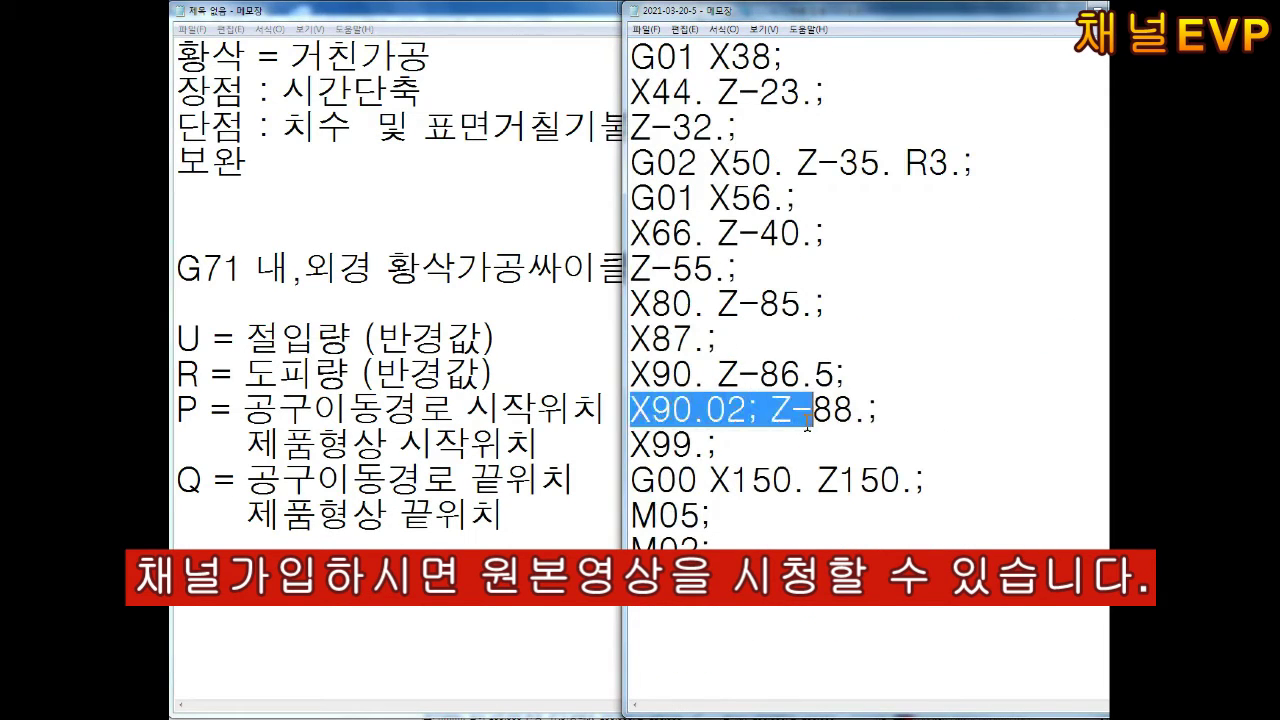
{"action": "left_click", "coordinate": [921, 412]}
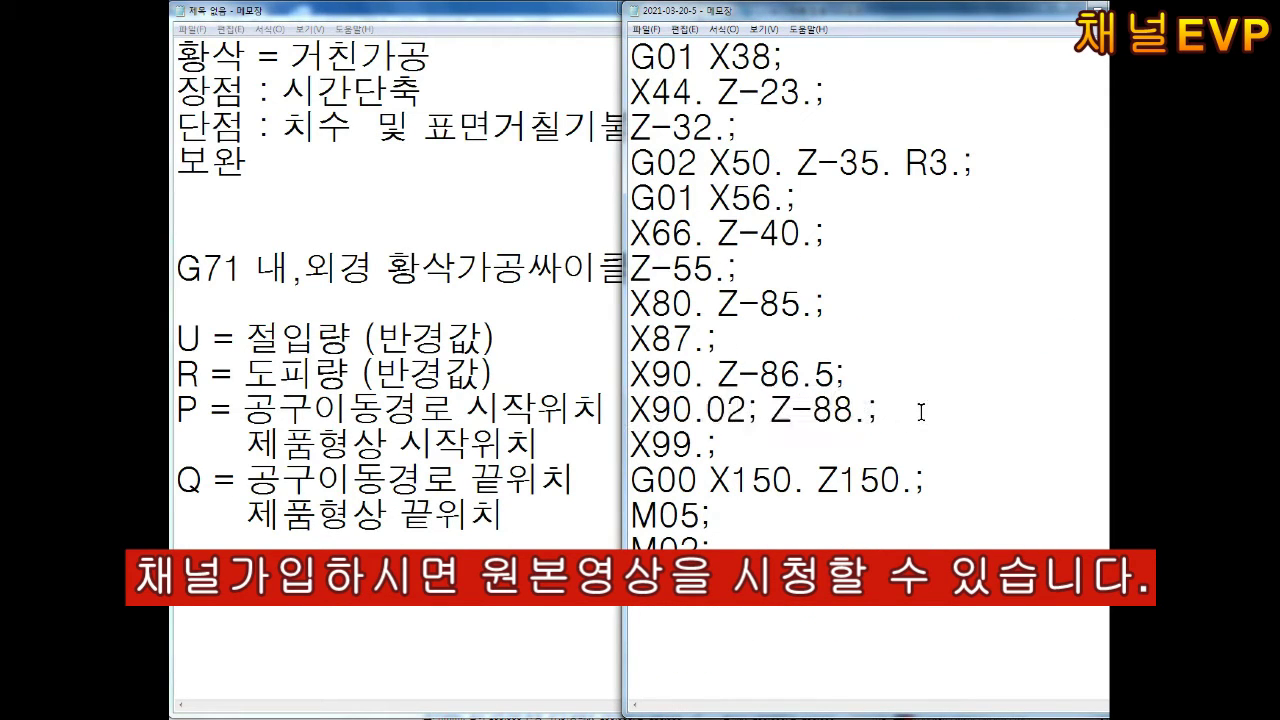
{"action": "key", "text": "Down"}
{"action": "key", "text": "Return"}
{"action": "key", "text": "Up"}
{"action": "key", "text": "End"}
{"action": "type", "text": "(제품끝ㅇ"}
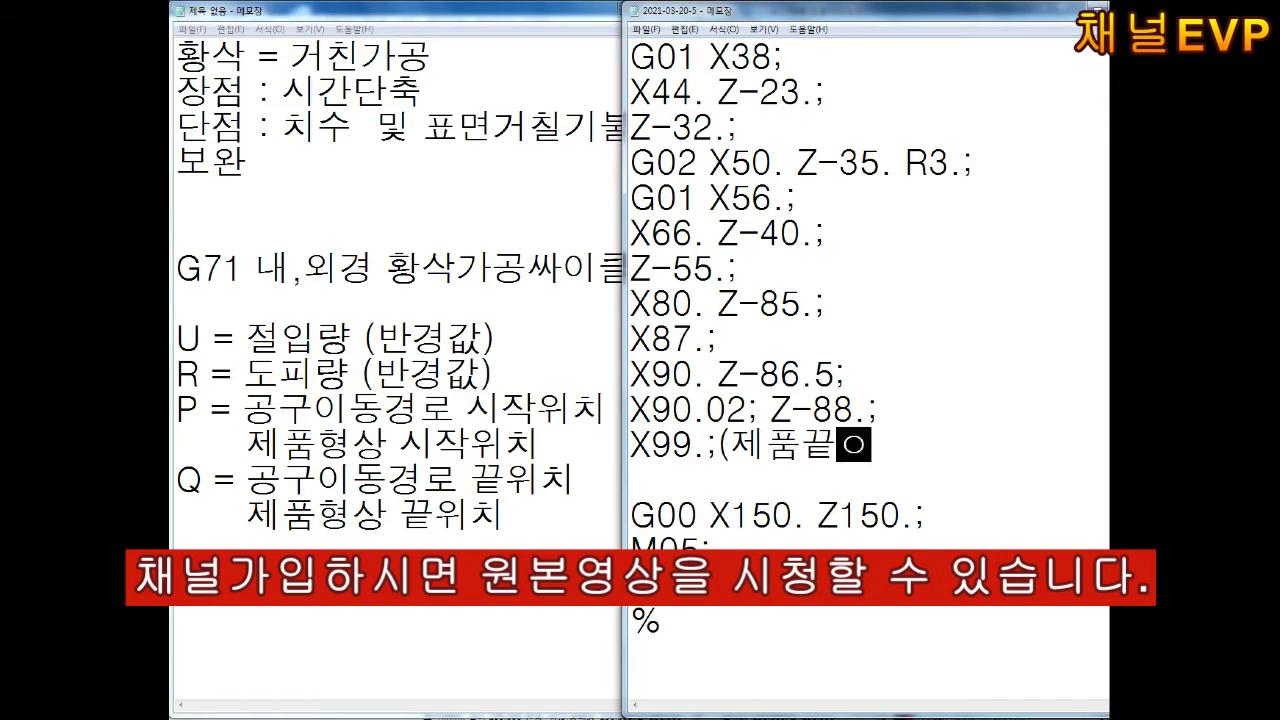
{"action": "type", "text": "위치"}
{"action": "left_click_drag", "start_coordinate": [634, 446], "coordinate": [703, 450]}
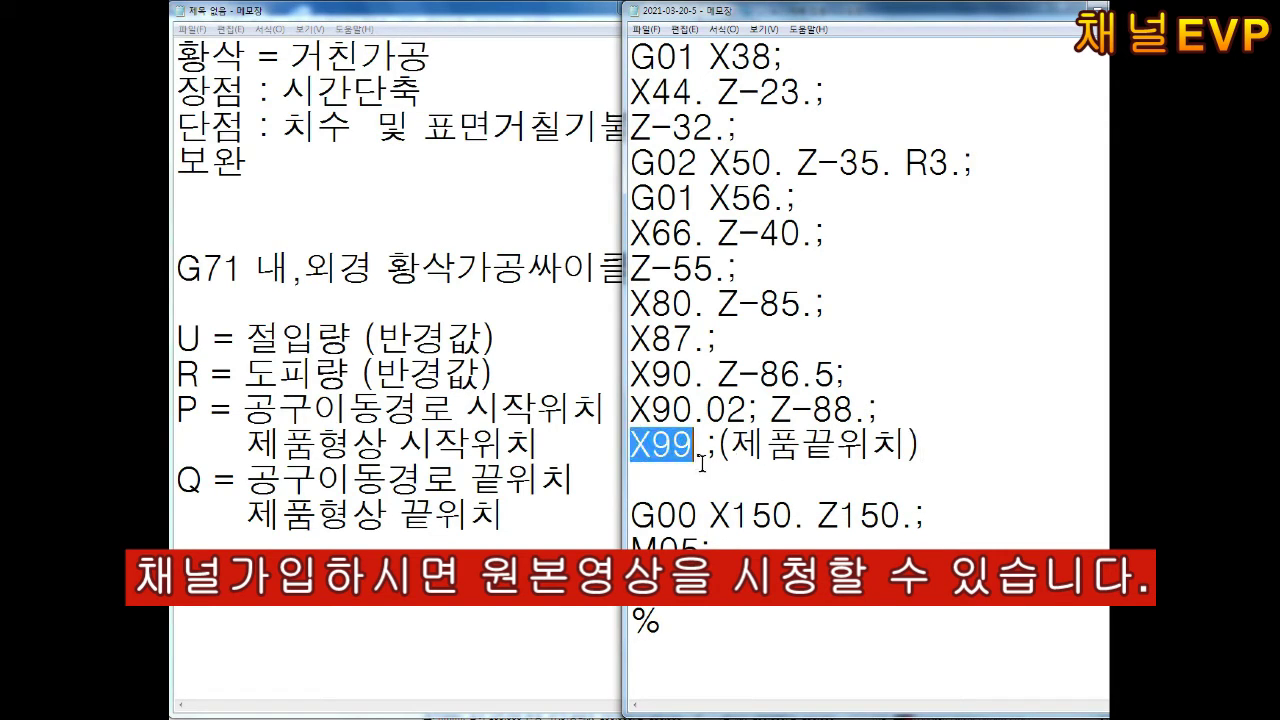
Remove the blank line before the X16 block in the program
{"action": "left_click_drag", "start_coordinate": [198, 408], "coordinate": [606, 410]}
{"action": "scroll", "coordinate": [632, 345], "scroll_direction": "up", "scroll_amount": 3}
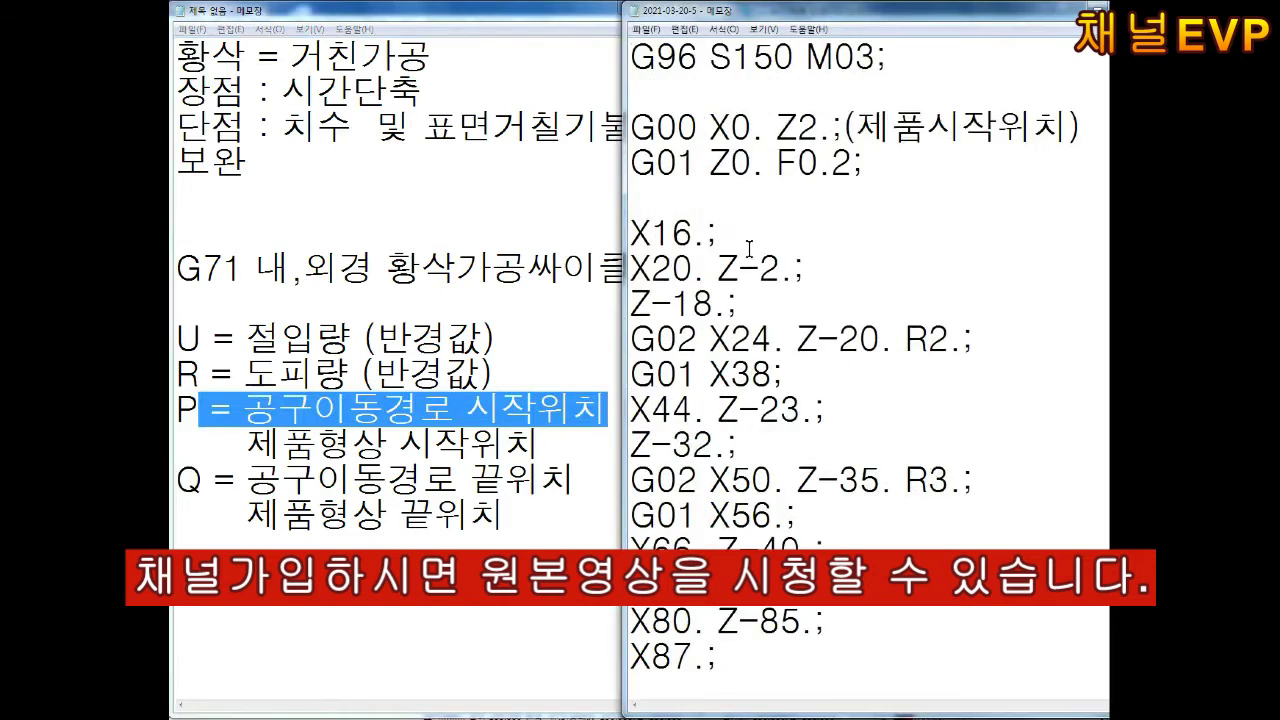
{"action": "scroll", "coordinate": [632, 345], "scroll_direction": "up", "scroll_amount": 1}
{"action": "left_click", "coordinate": [632, 345]}
{"action": "key", "text": "BackSpace"}
{"action": "left_click_drag", "start_coordinate": [631, 232], "coordinate": [718, 303]}
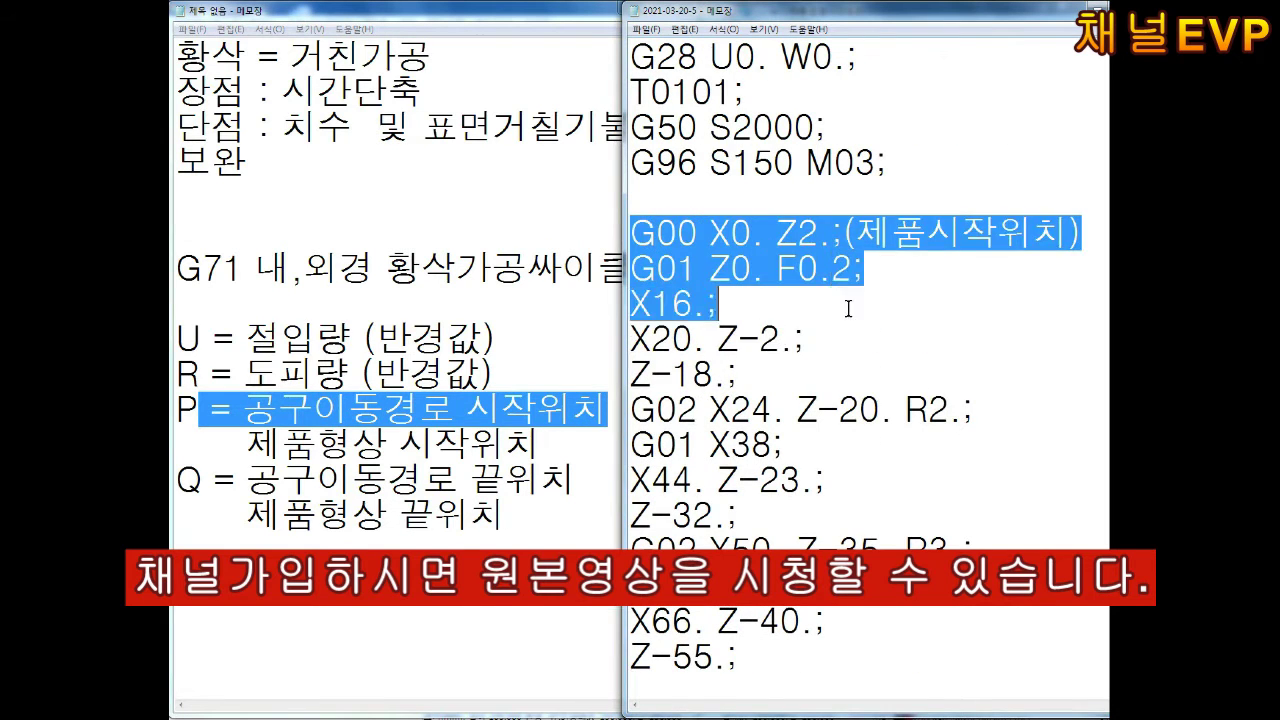
Below the Q lines, enter 'U = X축 방향' and 'W = Z축 방향' on separate lines
{"action": "left_click", "coordinate": [958, 410], "text": "shift"}
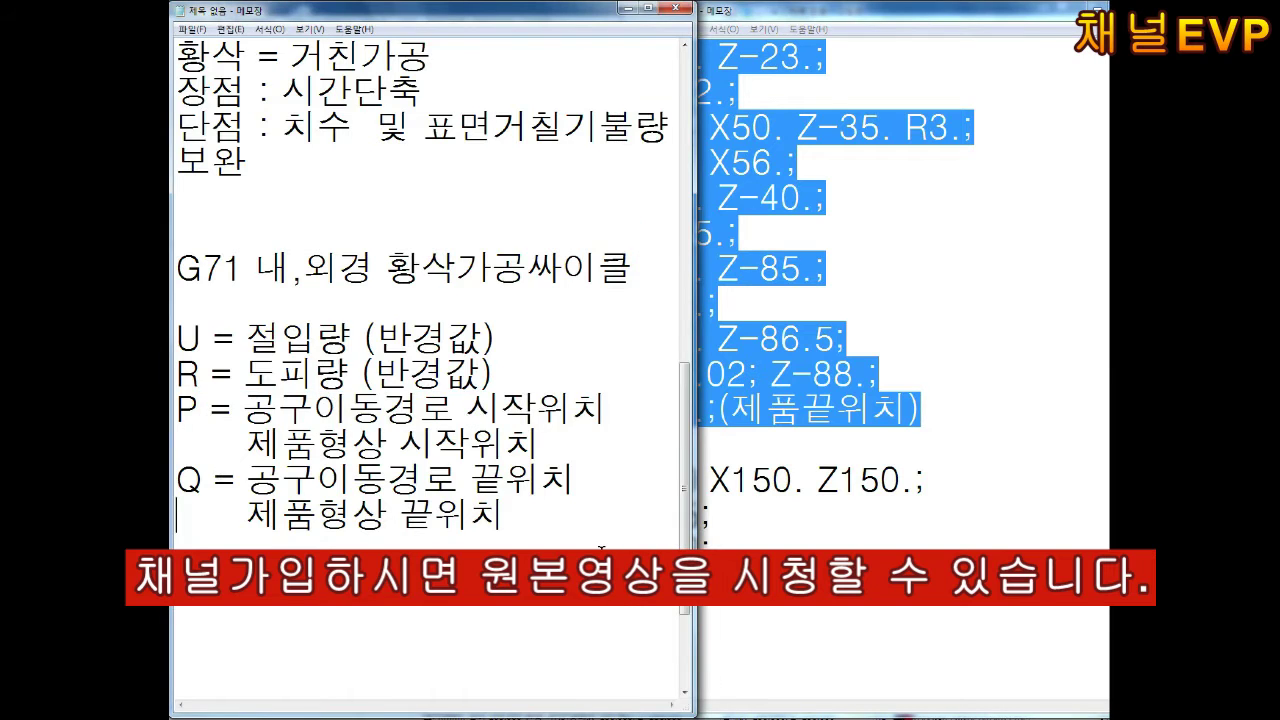
{"action": "type", "text": "U = "}
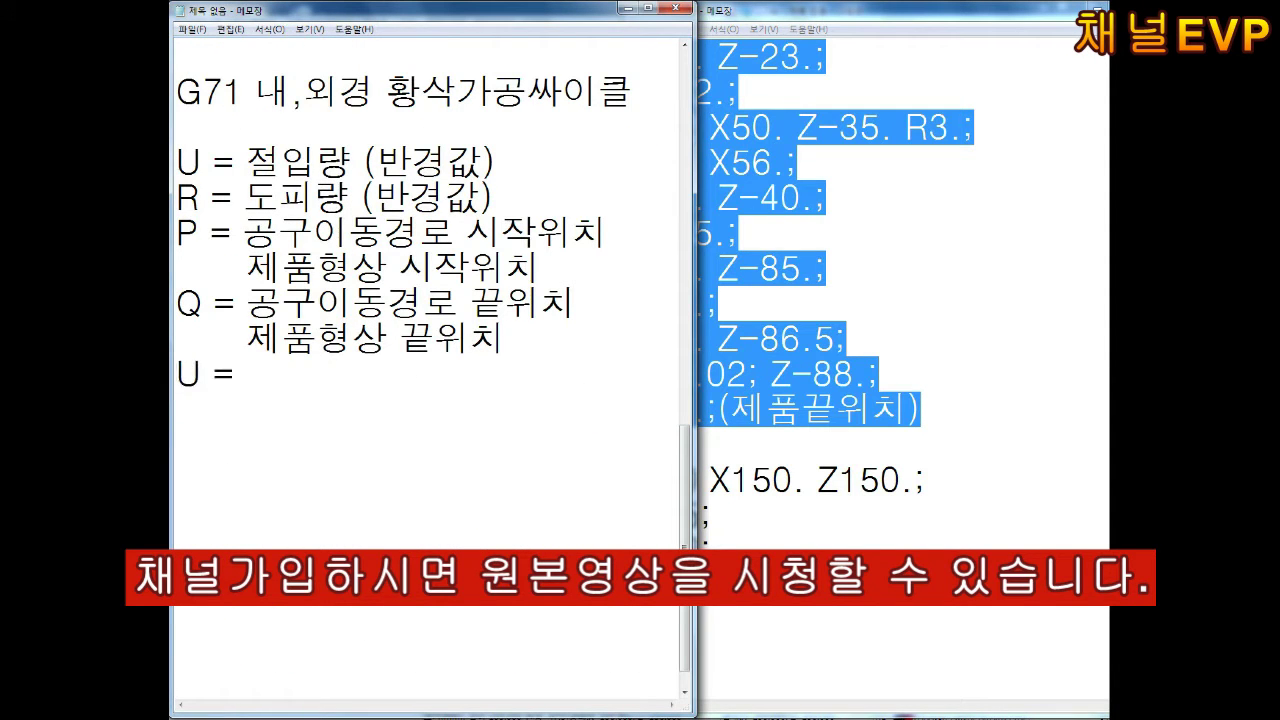
{"action": "type", "text": "X축 방향"}
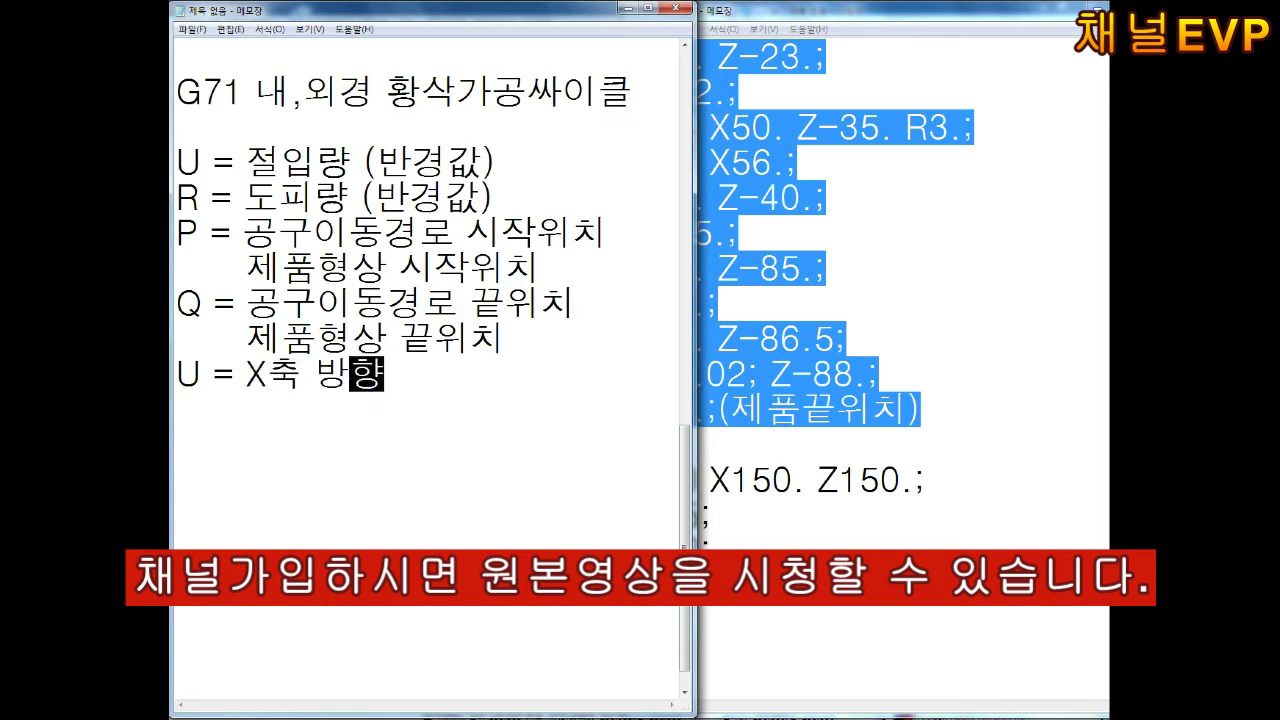
{"action": "key", "text": "Return"}
{"action": "type", "text": "W = Z축 방향"}
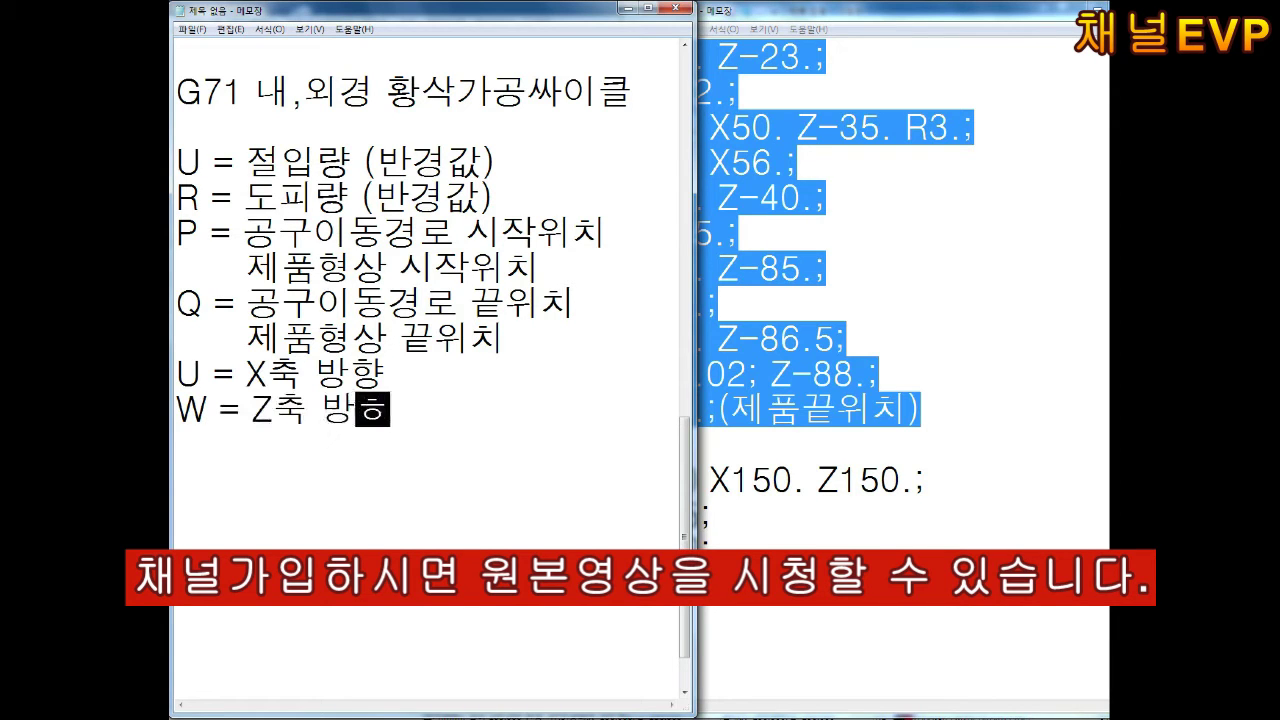
{"action": "left_click_drag", "start_coordinate": [852, 5], "coordinate": [777, 5]}
Start a fresh drawing without saving, sketch a black profile and trace a red tool path along it
{"action": "key", "text": "ctrl+n"}
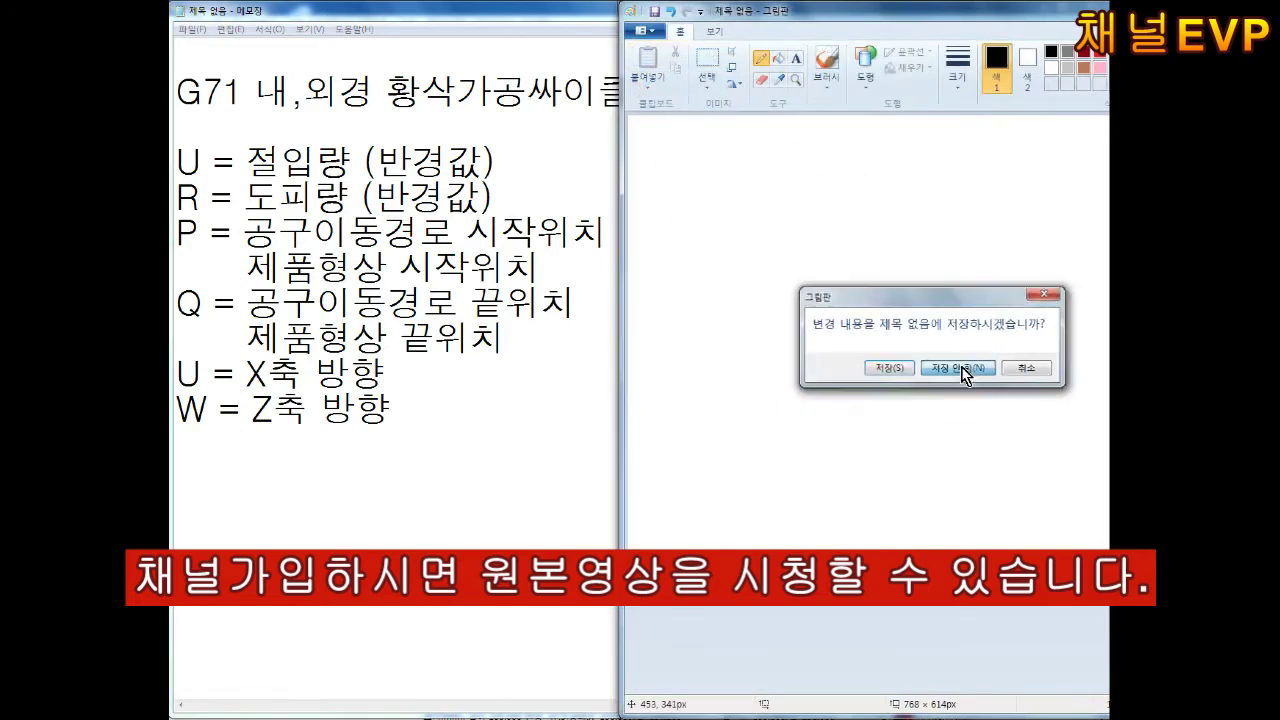
{"action": "left_click", "coordinate": [966, 368]}
{"action": "mouse_move", "coordinate": [660, 194]}
{"action": "left_mouse_down"}
{"action": "mouse_move", "coordinate": [775, 194]}
{"action": "mouse_move", "coordinate": [1045, 418]}
{"action": "left_mouse_up"}
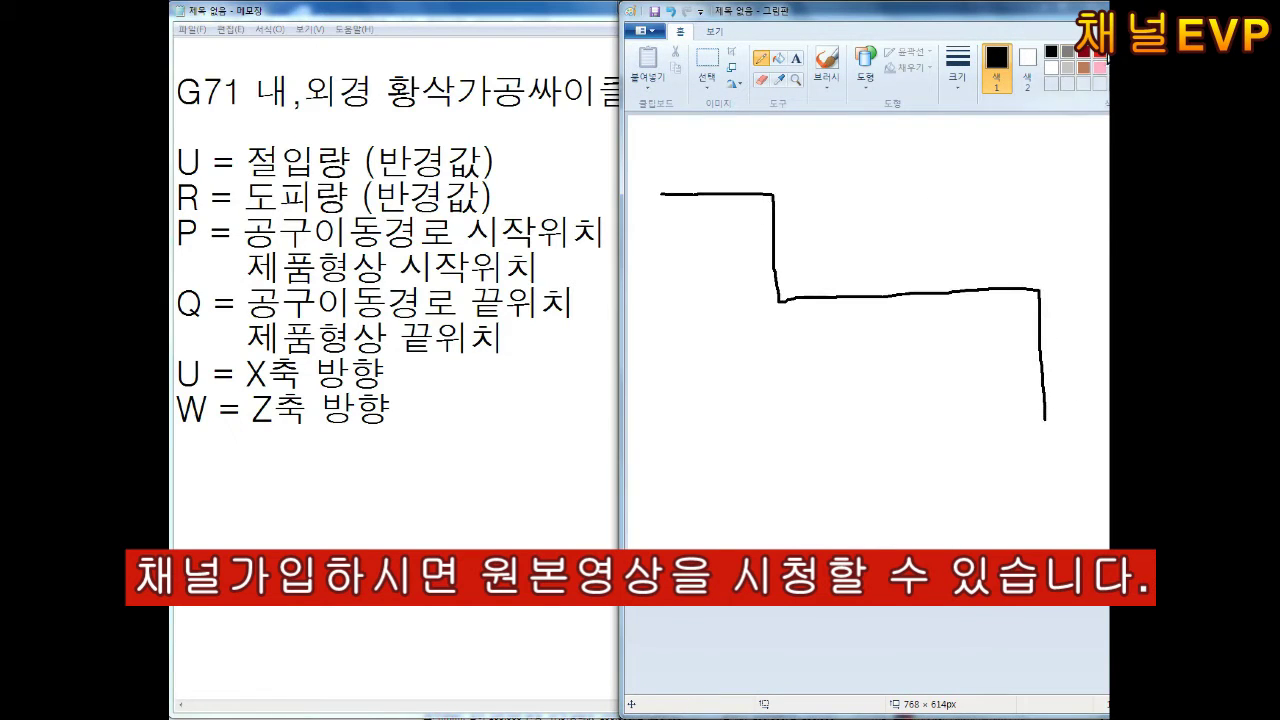
{"action": "left_click", "coordinate": [1101, 51]}
{"action": "left_click_drag", "start_coordinate": [908, 140], "coordinate": [1015, 241]}
{"action": "key", "text": "ctrl+z"}
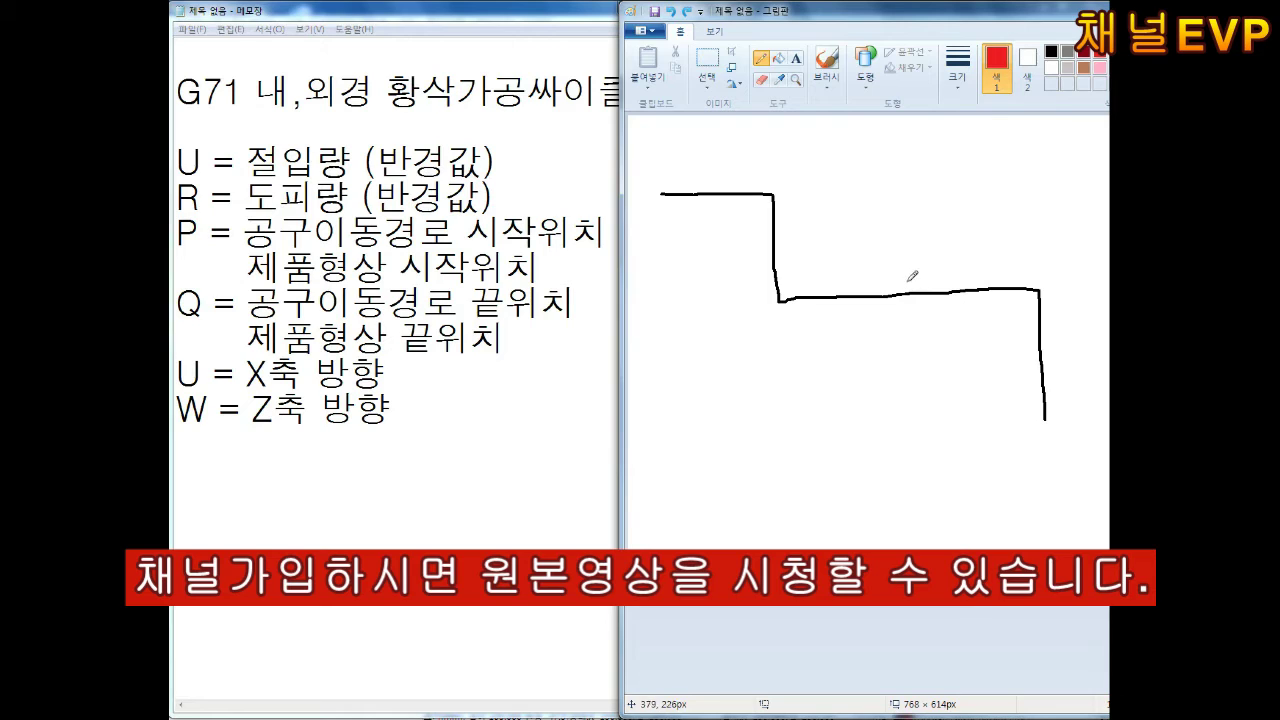
{"action": "mouse_move", "coordinate": [659, 183]}
{"action": "left_mouse_down"}
{"action": "mouse_move", "coordinate": [1062, 410]}
{"action": "mouse_move", "coordinate": [1061, 433]}
{"action": "left_mouse_up"}
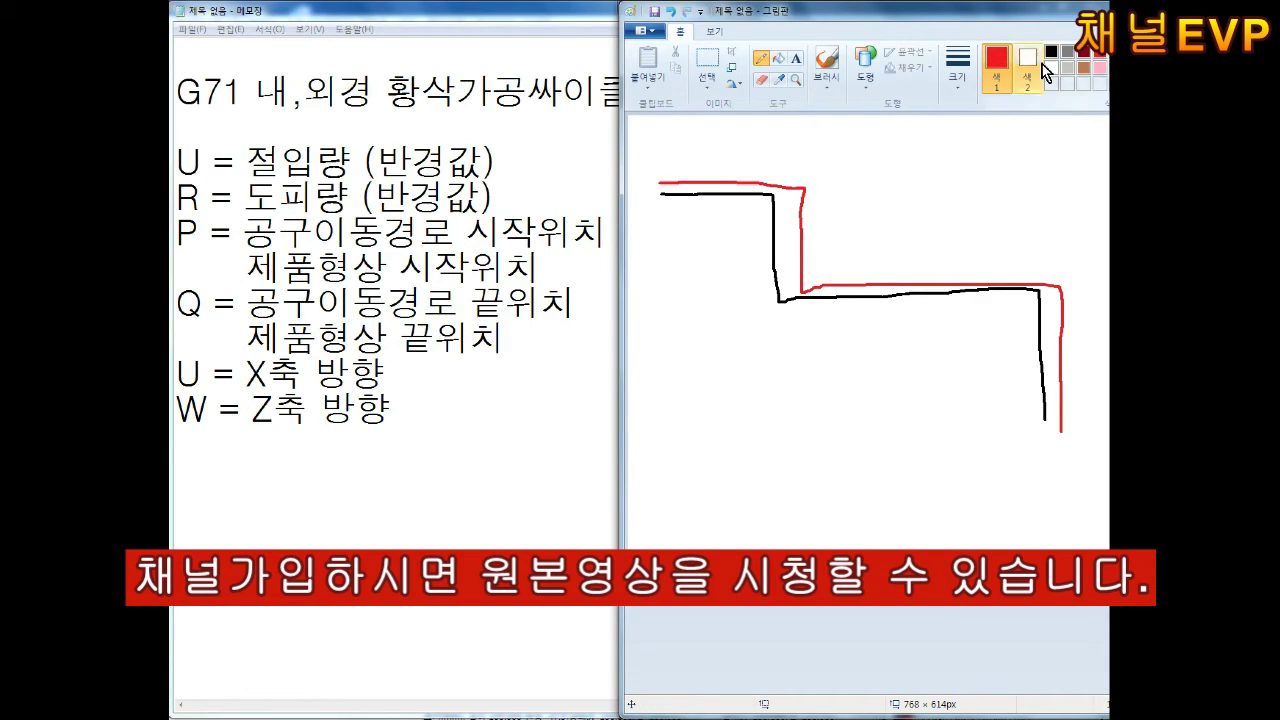
Draw a second black stepped profile below and mark its corners and step in red
{"action": "left_click", "coordinate": [1052, 50]}
{"action": "mouse_move", "coordinate": [670, 386]}
{"action": "left_mouse_down"}
{"action": "mouse_move", "coordinate": [962, 457]}
{"action": "mouse_move", "coordinate": [962, 537]}
{"action": "left_mouse_up"}
{"action": "left_click", "coordinate": [1102, 52]}
{"action": "left_click_drag", "start_coordinate": [852, 448], "coordinate": [848, 449]}
{"action": "left_click_drag", "start_coordinate": [768, 411], "coordinate": [757, 417]}
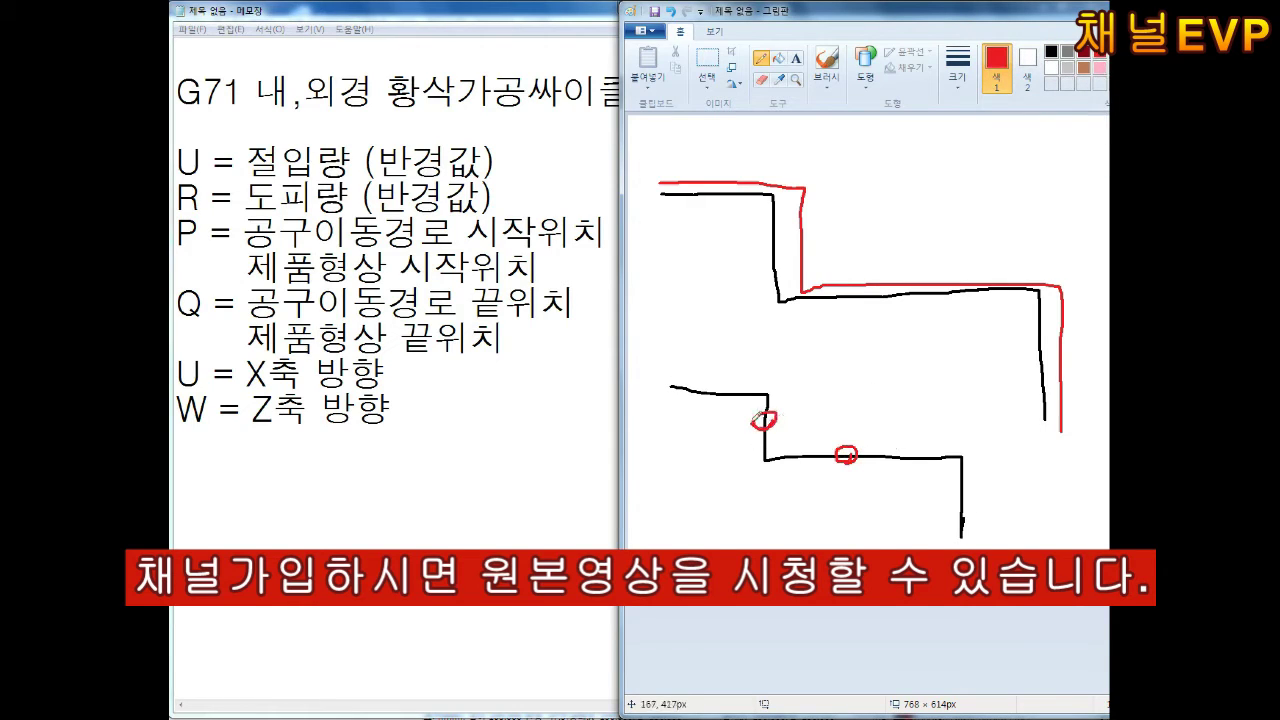
{"action": "mouse_move", "coordinate": [841, 480]}
{"action": "left_mouse_down"}
{"action": "mouse_move", "coordinate": [828, 422]}
{"action": "mouse_move", "coordinate": [952, 424]}
{"action": "left_mouse_up"}
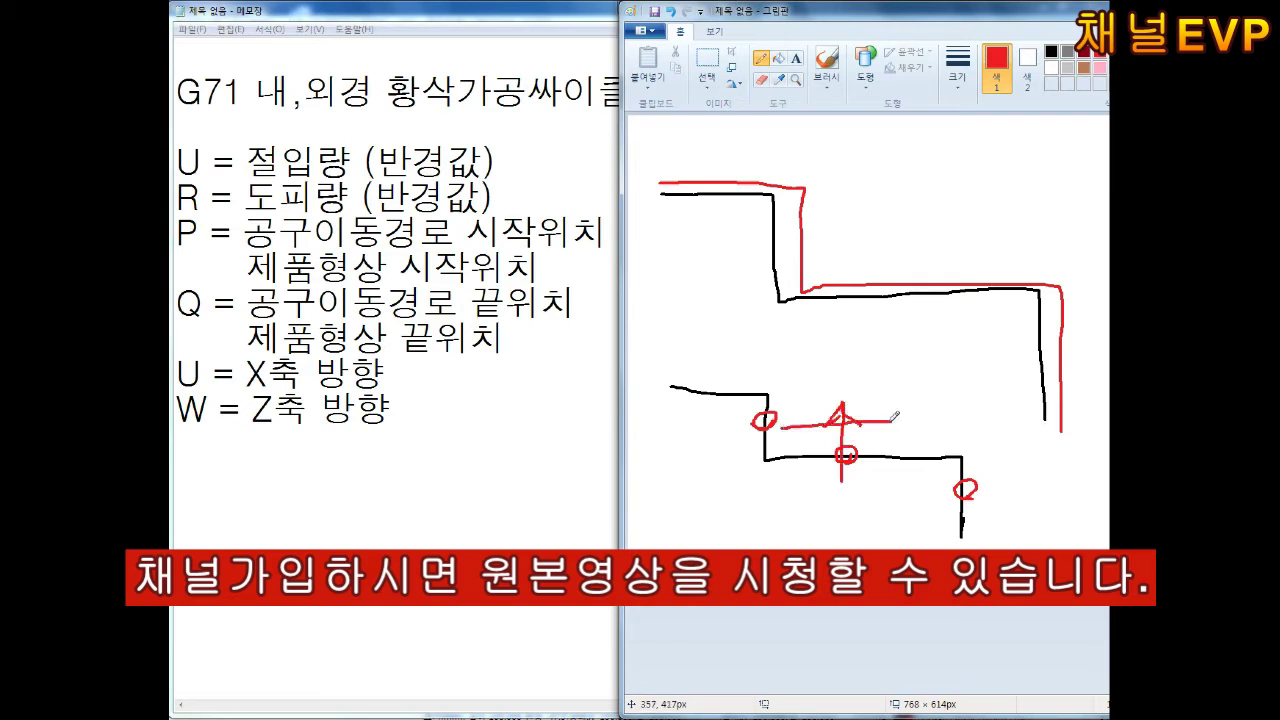
{"action": "left_click_drag", "start_coordinate": [657, 272], "coordinate": [688, 310]}
Label U+ and U−, add an up-arrow and X+, then strike through and circle the X
{"action": "mouse_move", "coordinate": [702, 290]}
{"action": "left_mouse_down"}
{"action": "mouse_move", "coordinate": [740, 281]}
{"action": "mouse_move", "coordinate": [721, 312]}
{"action": "left_mouse_up"}
{"action": "mouse_move", "coordinate": [656, 335]}
{"action": "left_mouse_down"}
{"action": "mouse_move", "coordinate": [688, 338]}
{"action": "mouse_move", "coordinate": [692, 380]}
{"action": "left_mouse_up"}
{"action": "left_click_drag", "start_coordinate": [700, 350], "coordinate": [740, 346]}
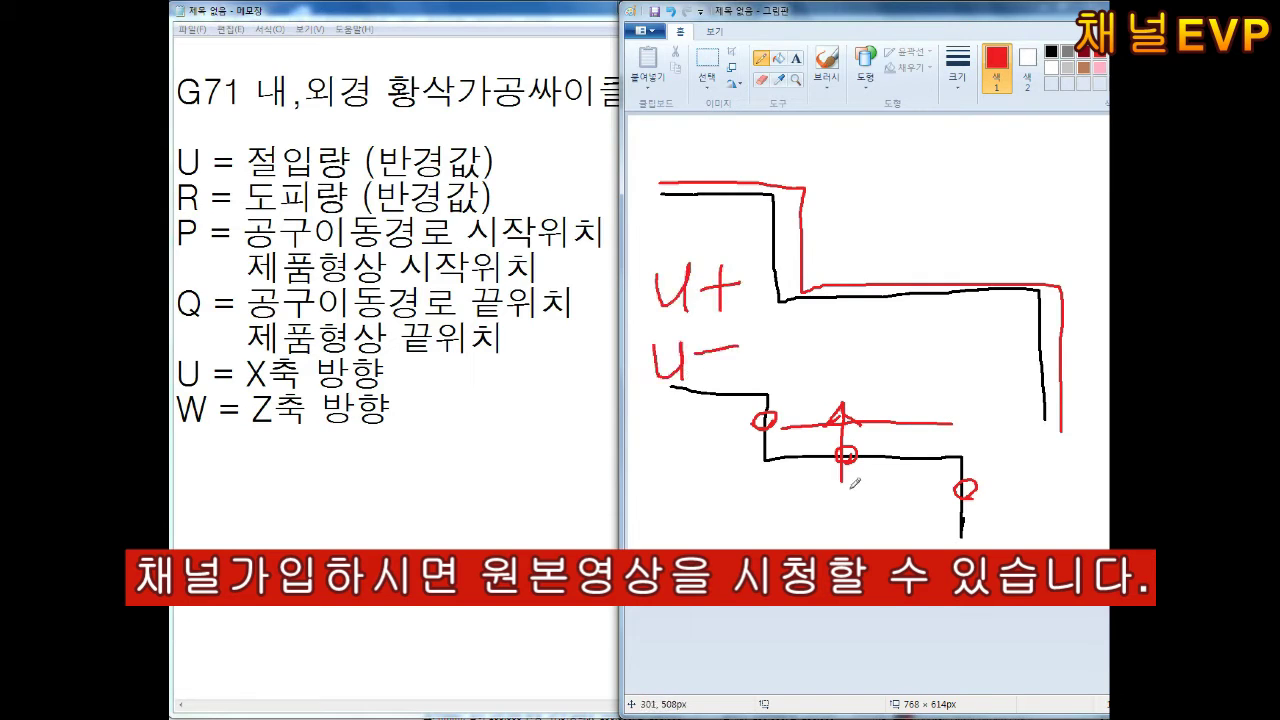
{"action": "left_click_drag", "start_coordinate": [862, 155], "coordinate": [910, 240]}
{"action": "left_click_drag", "start_coordinate": [963, 148], "coordinate": [960, 215]}
{"action": "left_click_drag", "start_coordinate": [929, 385], "coordinate": [928, 315]}
{"action": "left_click_drag", "start_coordinate": [897, 355], "coordinate": [960, 345]}
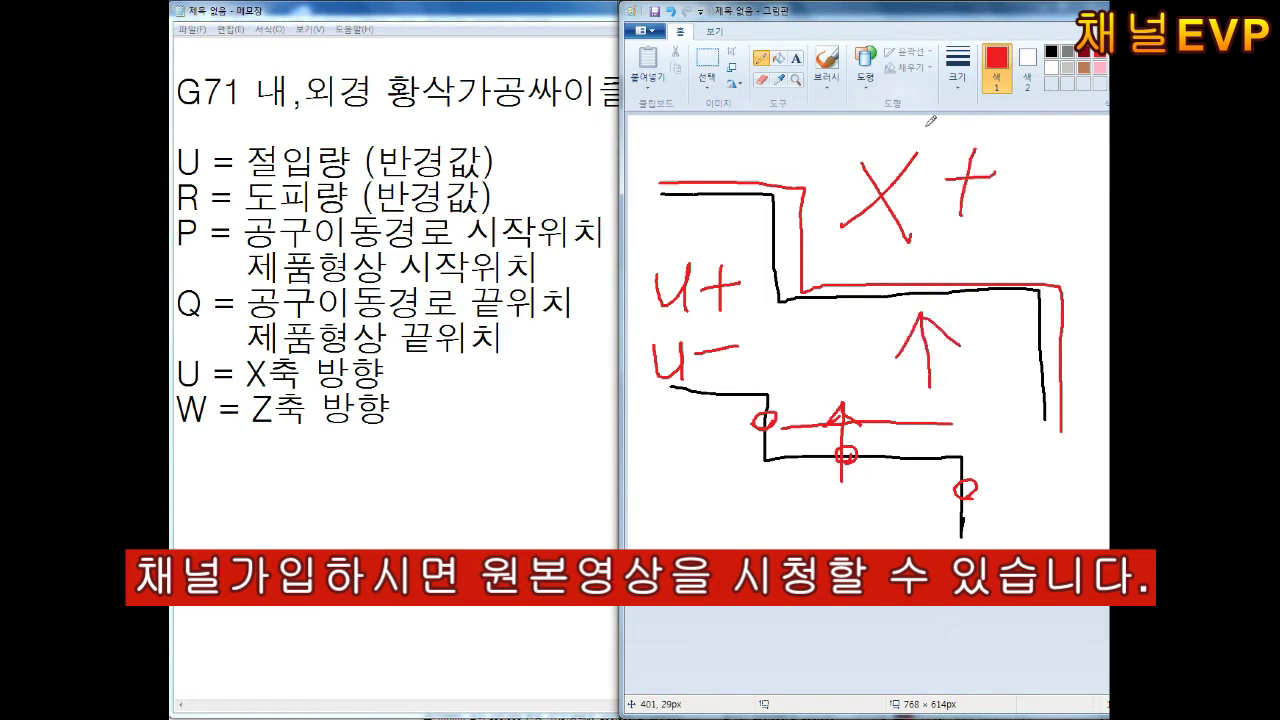
{"action": "left_click_drag", "start_coordinate": [905, 145], "coordinate": [908, 240]}
{"action": "left_click_drag", "start_coordinate": [935, 122], "coordinate": [988, 238]}
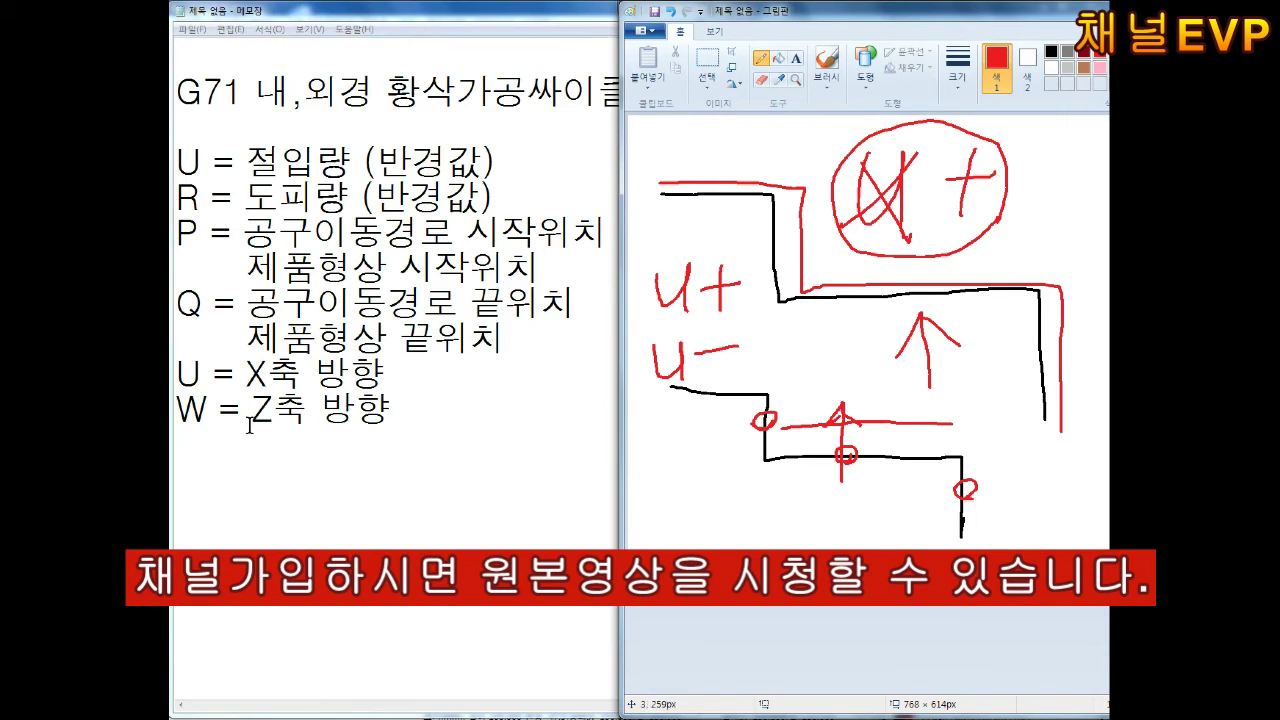
Enter U0.2 on the U line and draw a red step-height arrow in the sketch
{"action": "left_click", "coordinate": [247, 374]}
{"action": "type", "text": "U0.2"}
{"action": "key", "text": "Left"}
{"action": "key", "text": "Left"}
{"action": "key", "text": "Left"}
{"action": "key", "text": "BackSpace"}
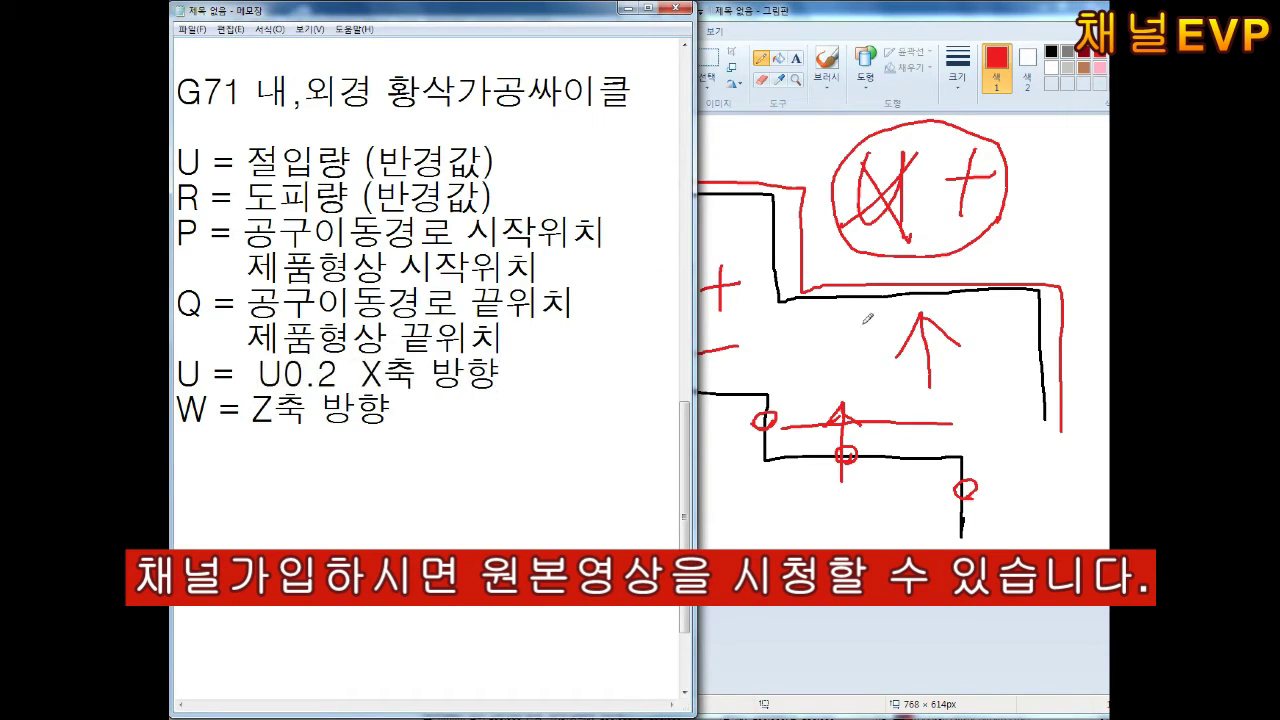
{"action": "left_click_drag", "start_coordinate": [878, 458], "coordinate": [880, 412]}
Add the line 'X = 직경, 반경 U = 직경, 반경' below the W line
{"action": "left_click", "coordinate": [180, 515]}
{"action": "type", "text": "X = 직경, 반경 U = "}
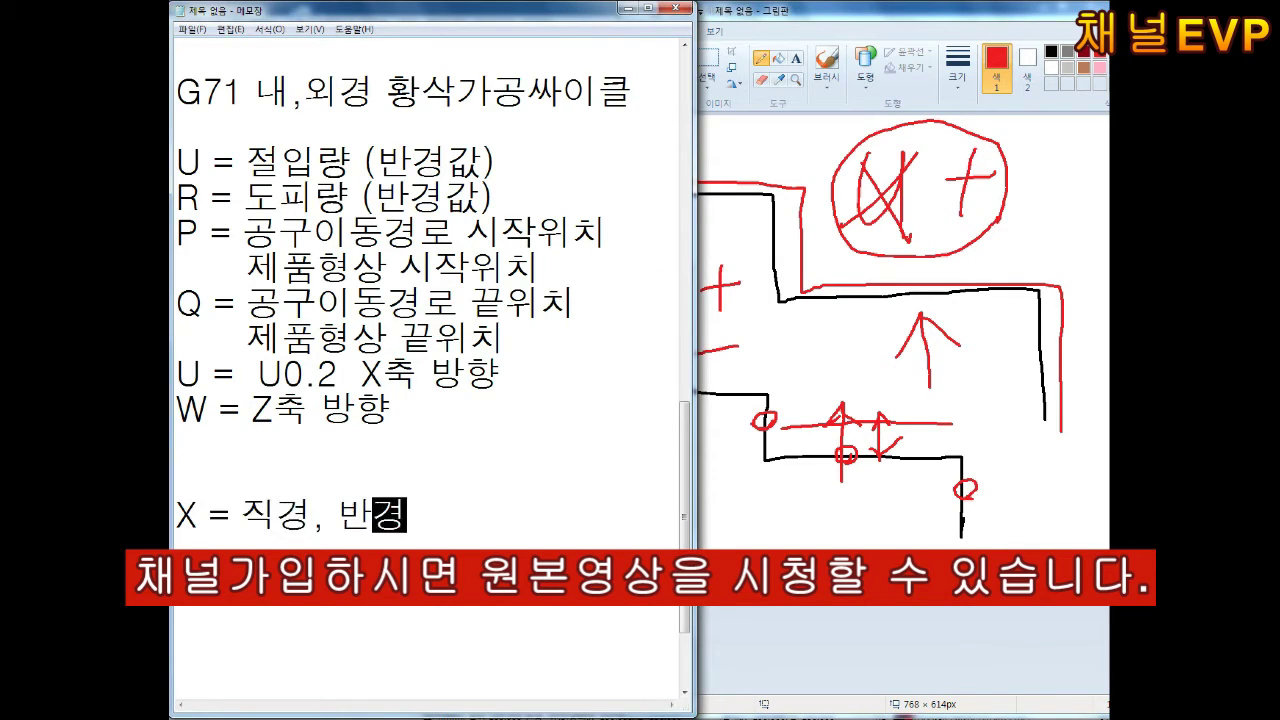
{"action": "type", "text": "직경, "}
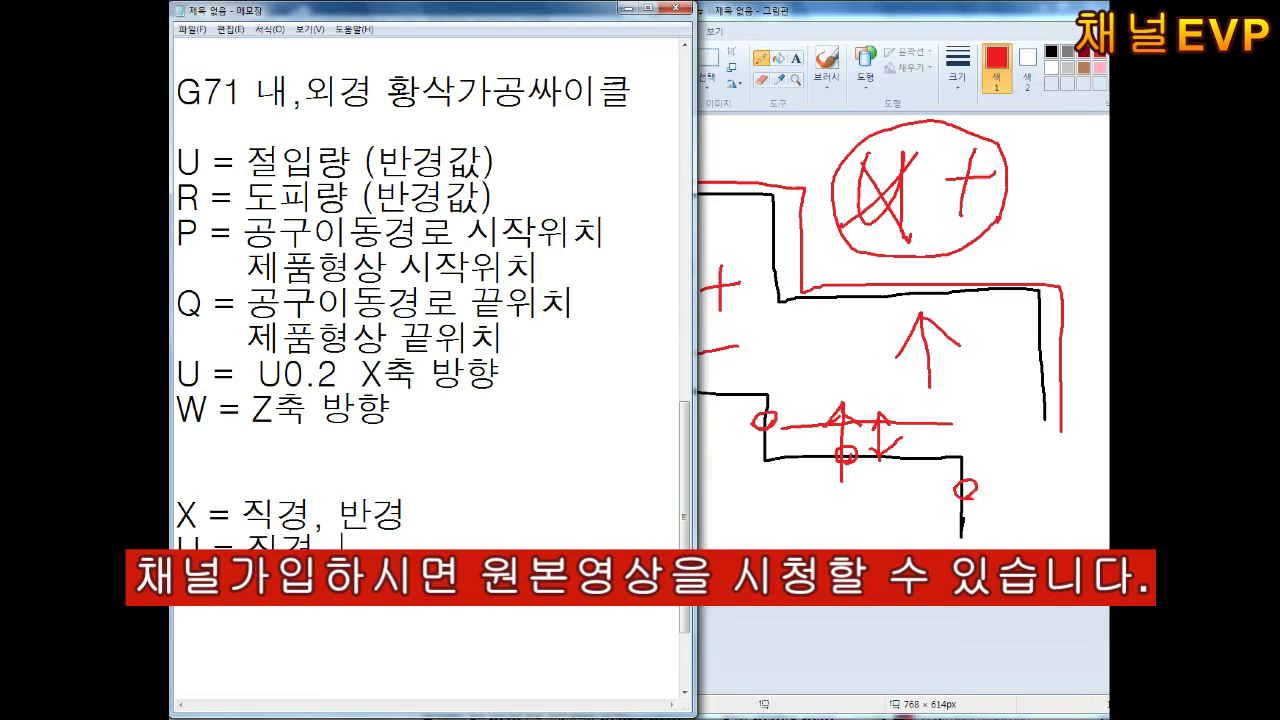
{"action": "type", "text": "반경"}
{"action": "key", "text": "Up"}
{"action": "key", "text": "Home"}
{"action": "key", "text": "shift+Right"}
{"action": "key", "text": "Right"}
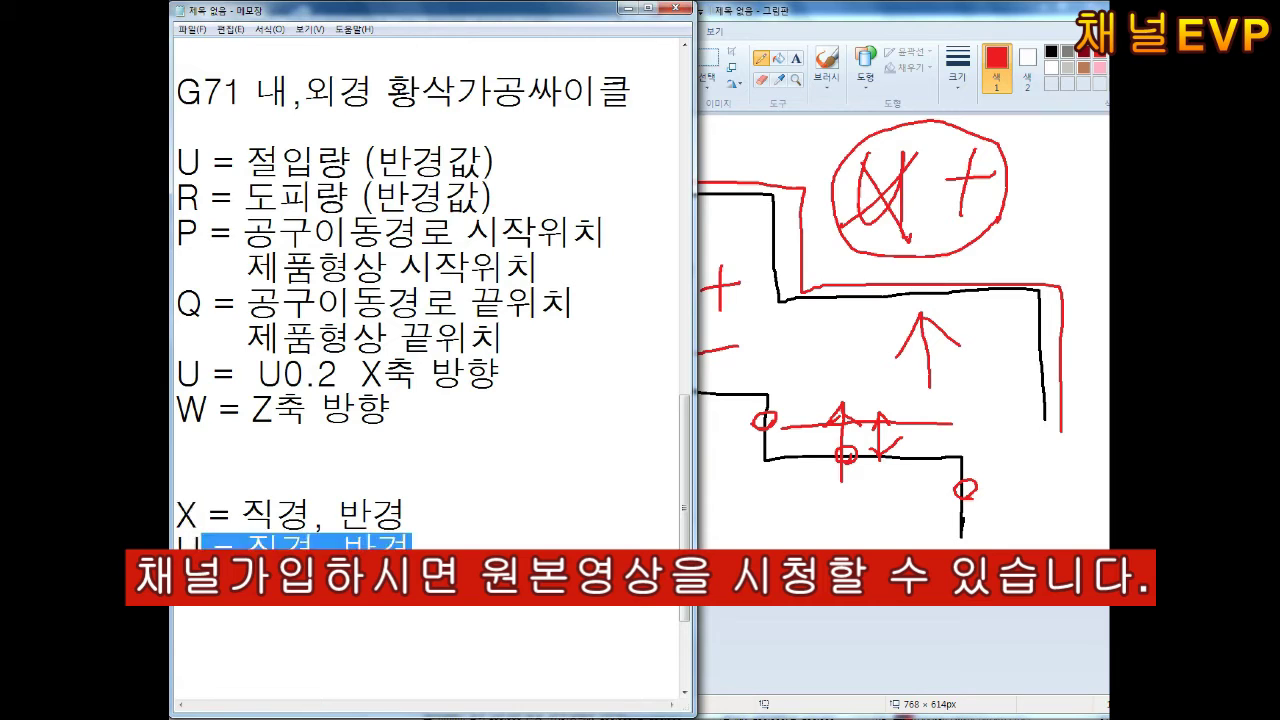
Write 0.1 beside the up-arrow and 0.2 beside the lower step in the sketch
{"action": "left_click", "coordinate": [981, 301]}
{"action": "left_click_drag", "start_coordinate": [864, 316], "coordinate": [862, 334]}
{"action": "left_click_drag", "start_coordinate": [902, 312], "coordinate": [903, 338]}
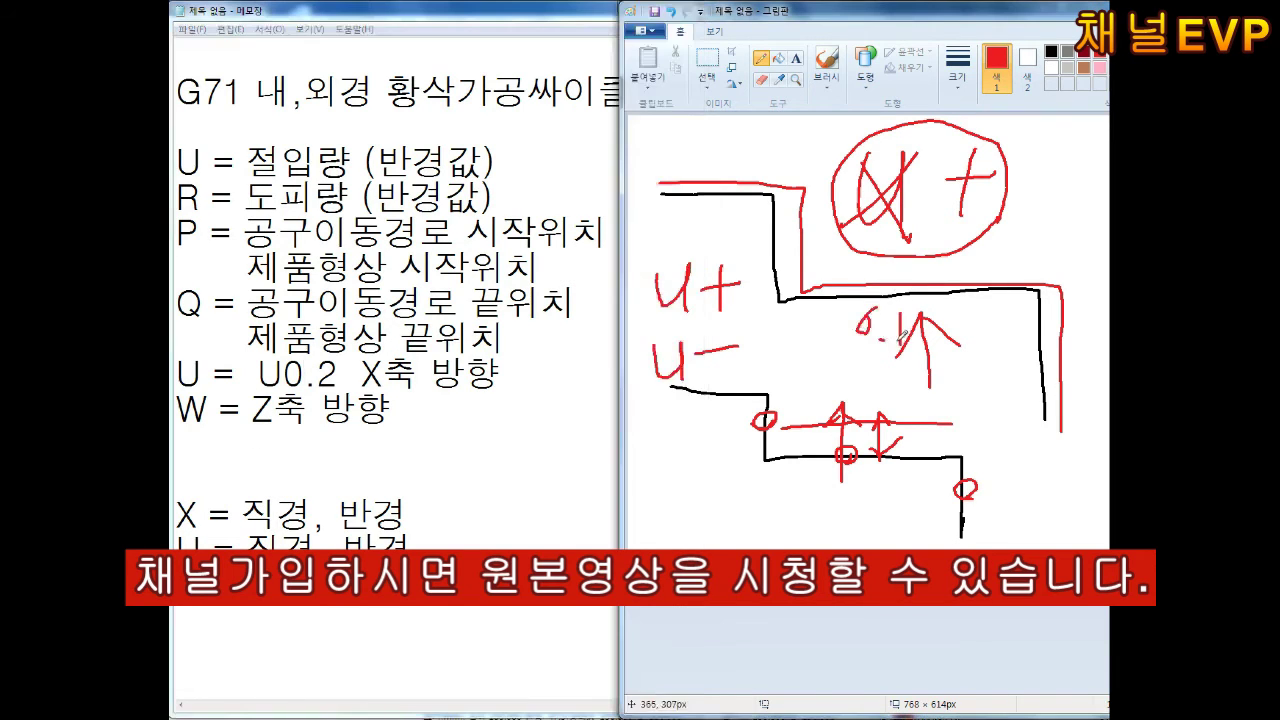
{"action": "left_click_drag", "start_coordinate": [956, 392], "coordinate": [952, 394]}
{"action": "left_click", "coordinate": [975, 420]}
{"action": "left_click_drag", "start_coordinate": [1002, 390], "coordinate": [1032, 412]}
Change the U value to U0.4 and enter W0.2 on the W line
{"action": "left_click", "coordinate": [337, 375]}
{"action": "key", "text": "BackSpace"}
{"action": "type", "text": "4"}
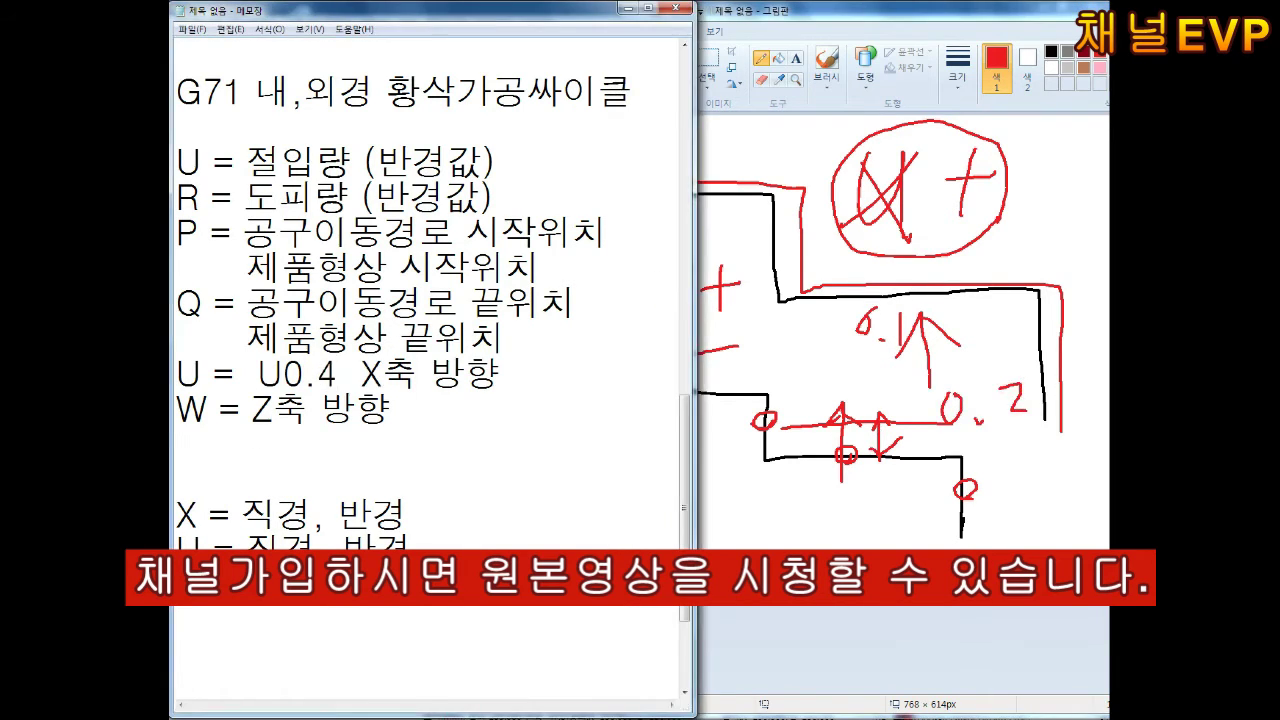
{"action": "left_click", "coordinate": [252, 409]}
{"action": "left_click", "coordinate": [264, 409]}
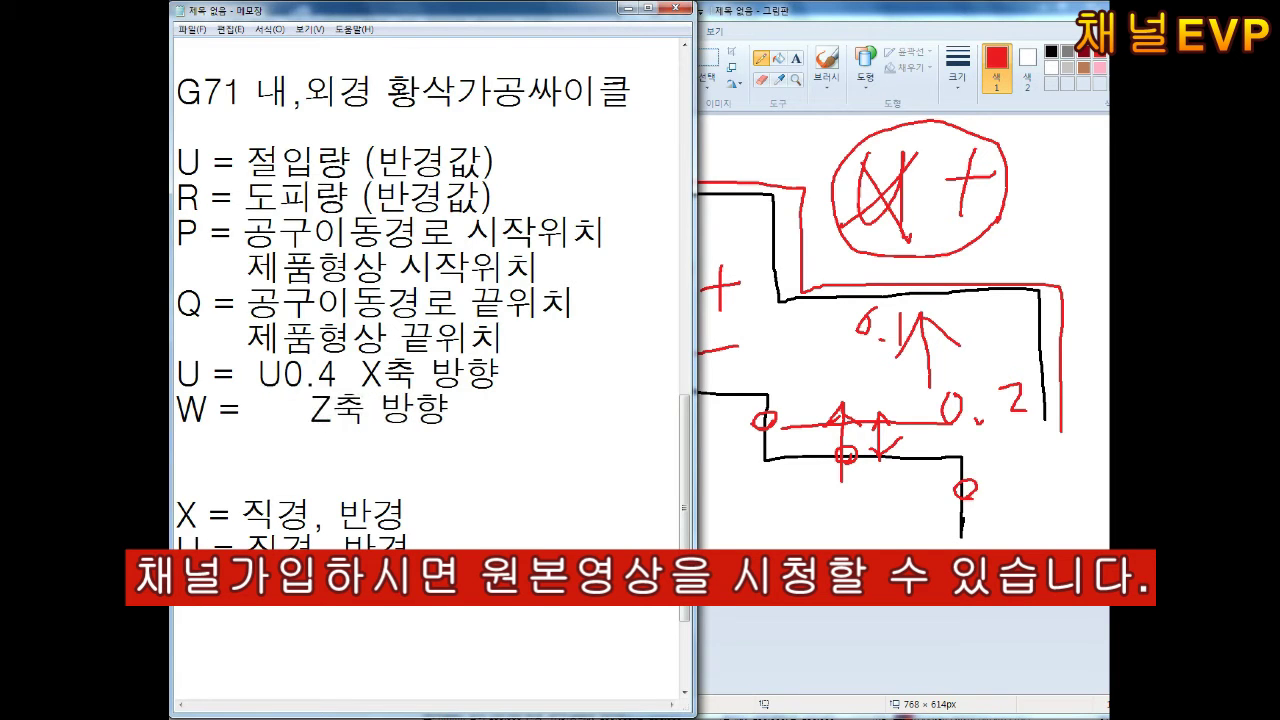
{"action": "type", "text": "W0.2"}
{"action": "key", "text": "BackSpace"}
{"action": "key", "text": "BackSpace"}
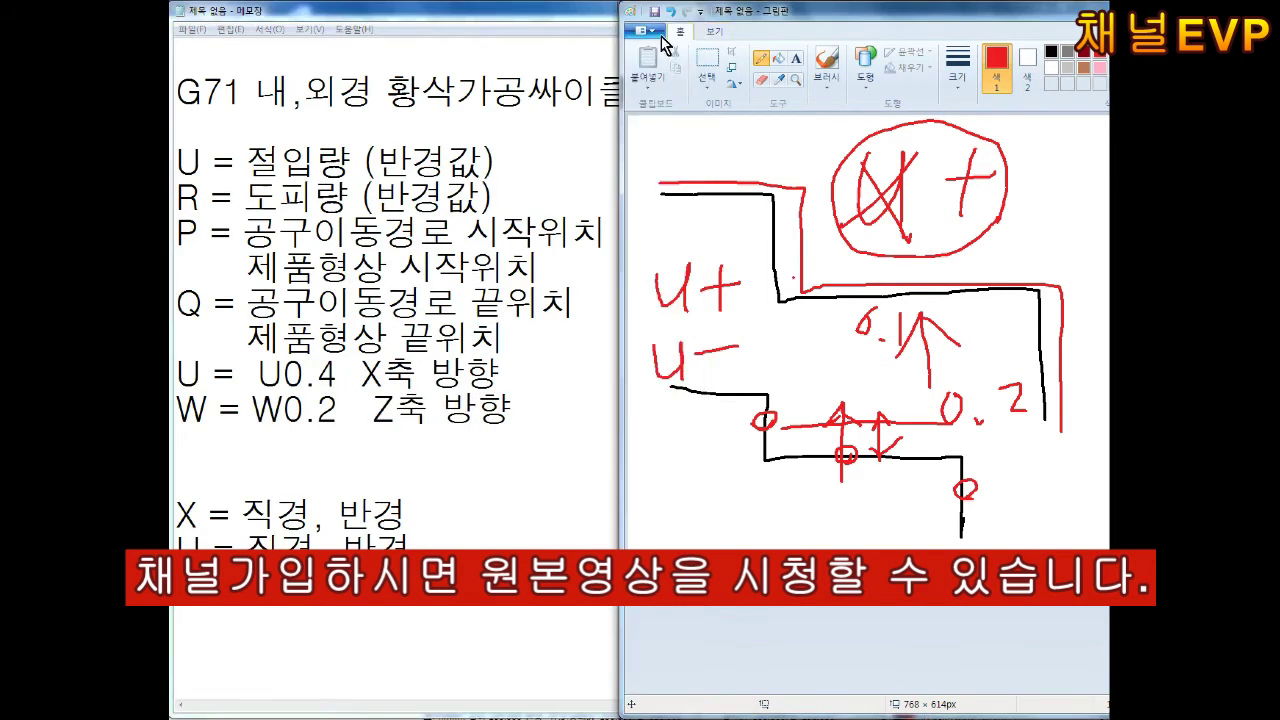
Start a new Paint drawing without saving the old sketch, and draw the black stepped part outline
{"action": "key", "text": "ctrl+n"}
{"action": "left_click", "coordinate": [945, 355]}
{"action": "left_click", "coordinate": [1050, 52]}
{"action": "mouse_move", "coordinate": [672, 205]}
{"action": "left_mouse_down"}
{"action": "mouse_move", "coordinate": [810, 214]}
{"action": "mouse_move", "coordinate": [700, 512]}
{"action": "mouse_move", "coordinate": [642, 497]}
{"action": "left_mouse_up"}
In red, draw the offset outline with 0.2 allowance arrows at the top, end face and bottom
{"action": "left_click", "coordinate": [1100, 52]}
{"action": "mouse_move", "coordinate": [663, 177]}
{"action": "left_mouse_down"}
{"action": "mouse_move", "coordinate": [828, 178]}
{"action": "mouse_move", "coordinate": [1022, 330]}
{"action": "mouse_move", "coordinate": [700, 518]}
{"action": "left_mouse_up"}
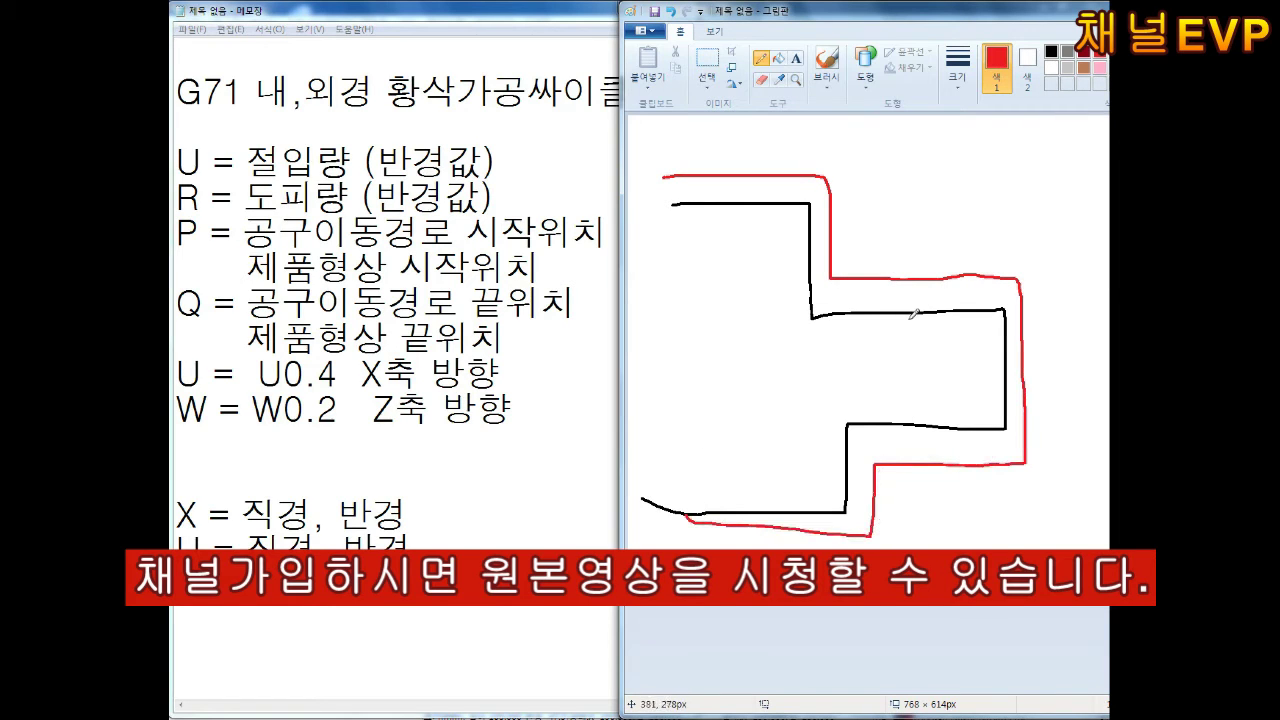
{"action": "left_click_drag", "start_coordinate": [908, 318], "coordinate": [908, 240]}
{"action": "left_click_drag", "start_coordinate": [915, 140], "coordinate": [1038, 165]}
{"action": "left_click_drag", "start_coordinate": [972, 372], "coordinate": [1040, 370]}
{"action": "left_click_drag", "start_coordinate": [1050, 345], "coordinate": [1105, 370]}
{"action": "mouse_move", "coordinate": [945, 380]}
{"action": "left_mouse_down"}
{"action": "mouse_move", "coordinate": [945, 465]}
{"action": "mouse_move", "coordinate": [1105, 505]}
{"action": "left_mouse_up"}
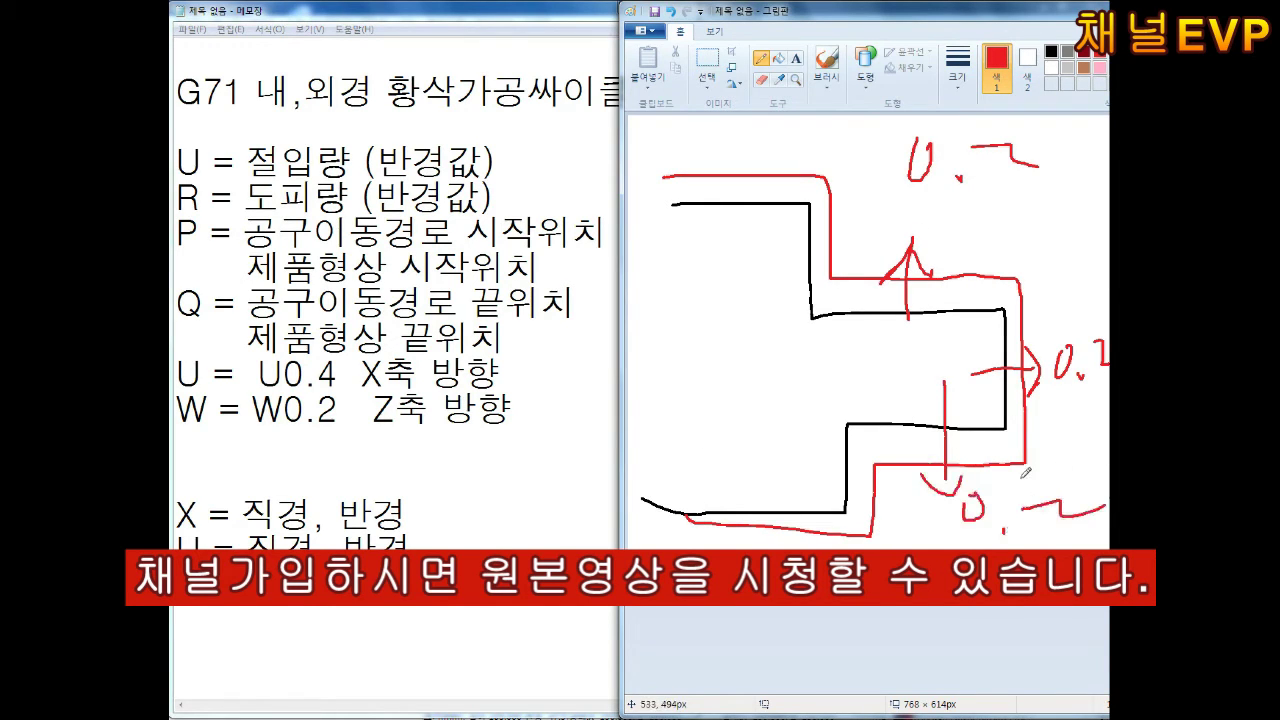
Add an 'F =' line to the Notepad notes below the W line
{"action": "left_click", "coordinate": [278, 442]}
{"action": "type", "text": "F ="}
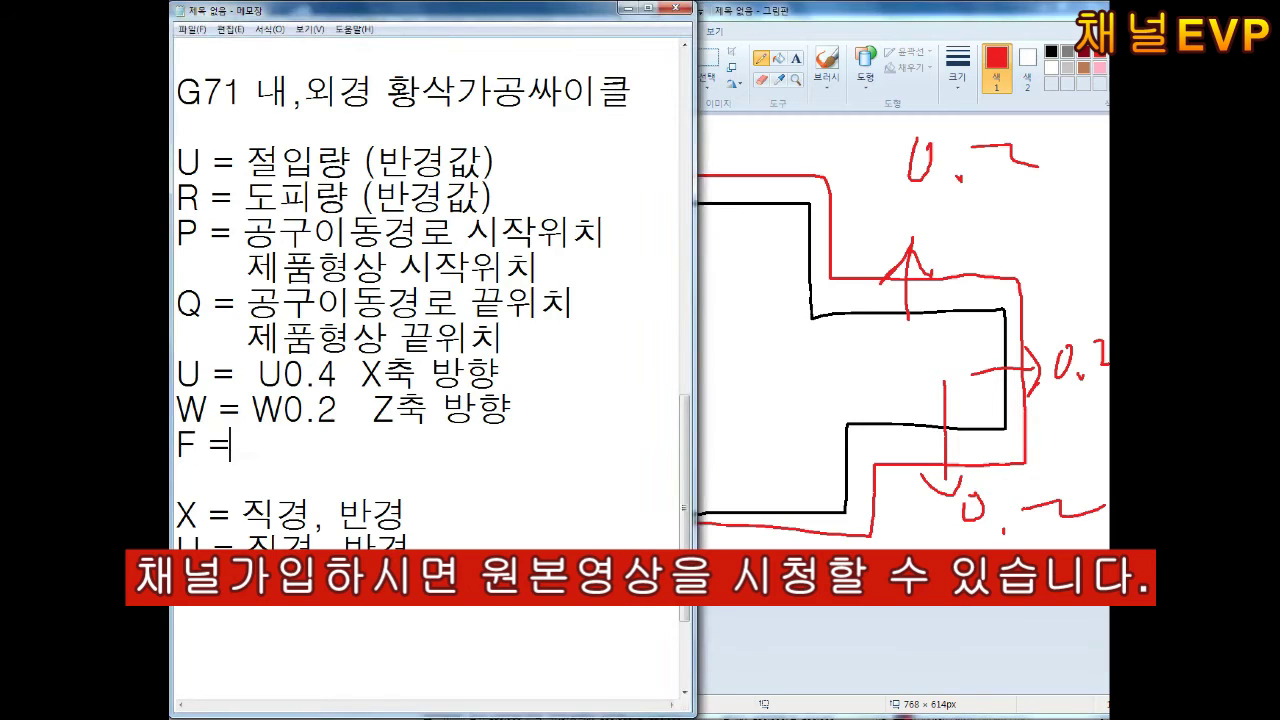
{"action": "key", "text": "Return"}
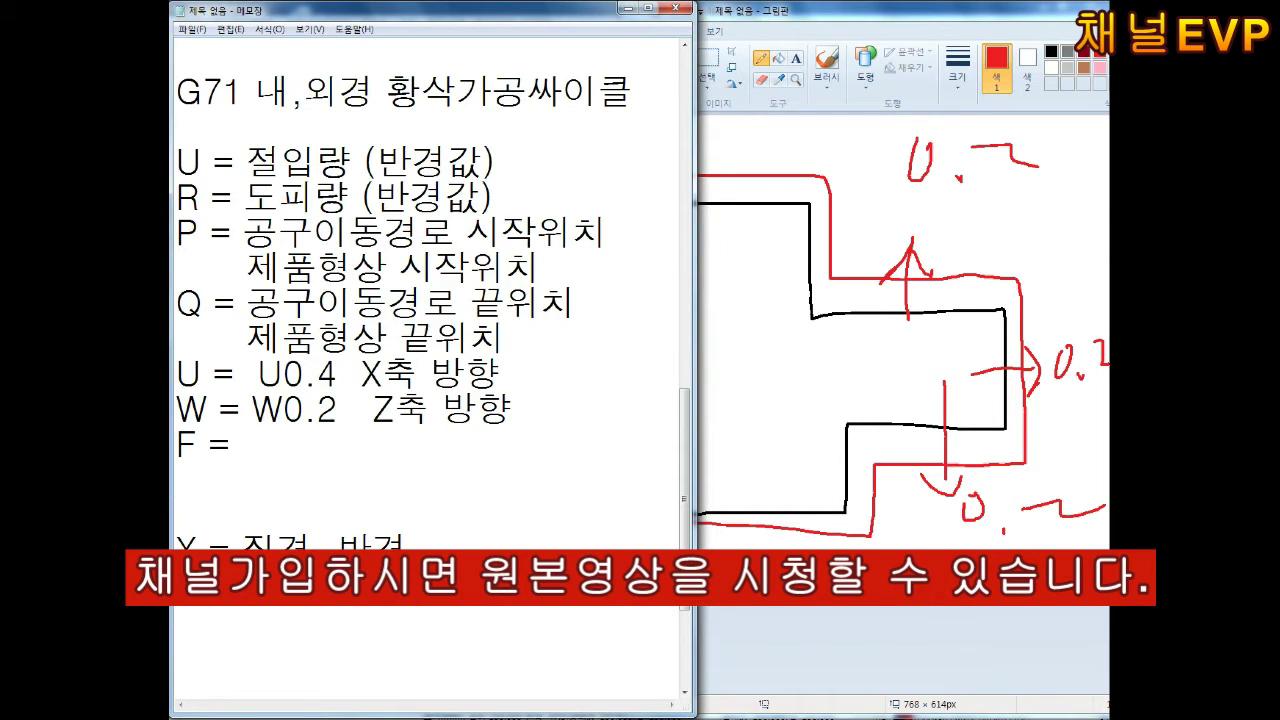
Copy the program's G00 X0. Z2. start block and paste it after G71 P in the notes
{"action": "scroll", "coordinate": [588, 333], "scroll_direction": "up", "scroll_amount": 1}
{"action": "scroll", "coordinate": [575, 360], "scroll_direction": "up", "scroll_amount": 5}
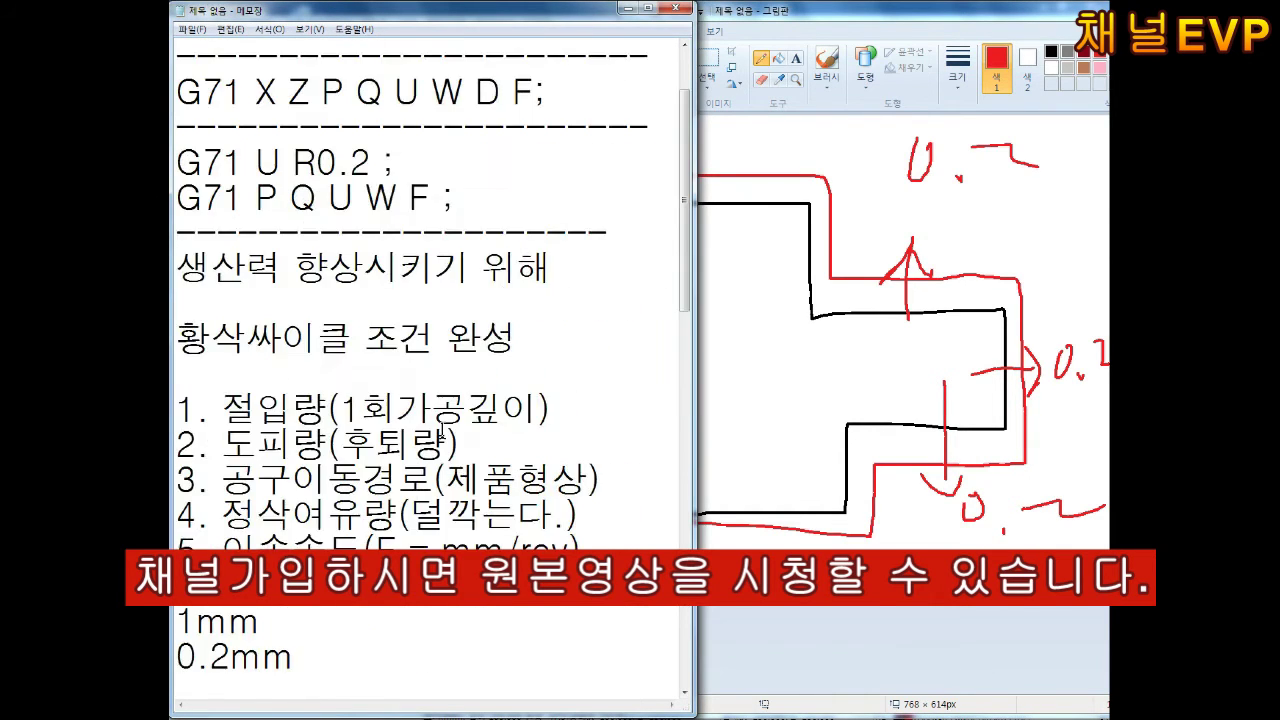
{"action": "scroll", "coordinate": [565, 385], "scroll_direction": "up", "scroll_amount": 1}
{"action": "scroll", "coordinate": [554, 407], "scroll_direction": "down", "scroll_amount": 10}
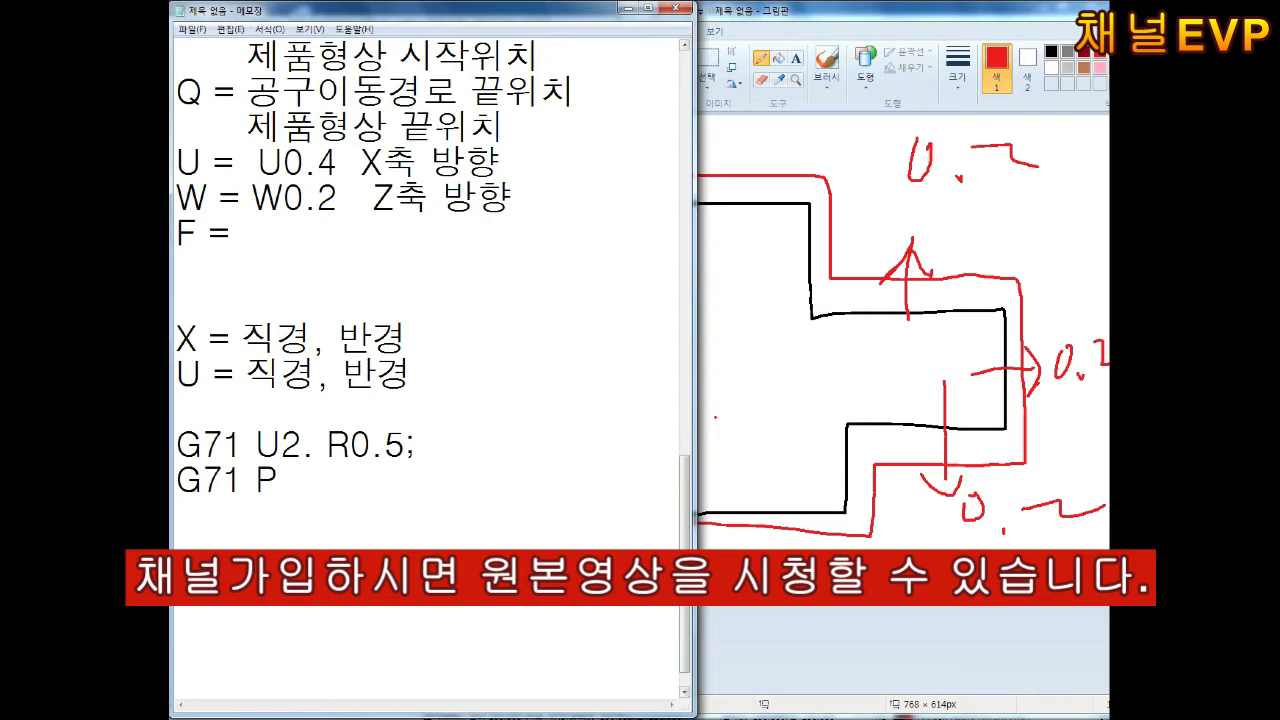
{"action": "left_click", "coordinate": [516, 662]}
{"action": "scroll", "coordinate": [730, 410], "scroll_direction": "up", "scroll_amount": 5}
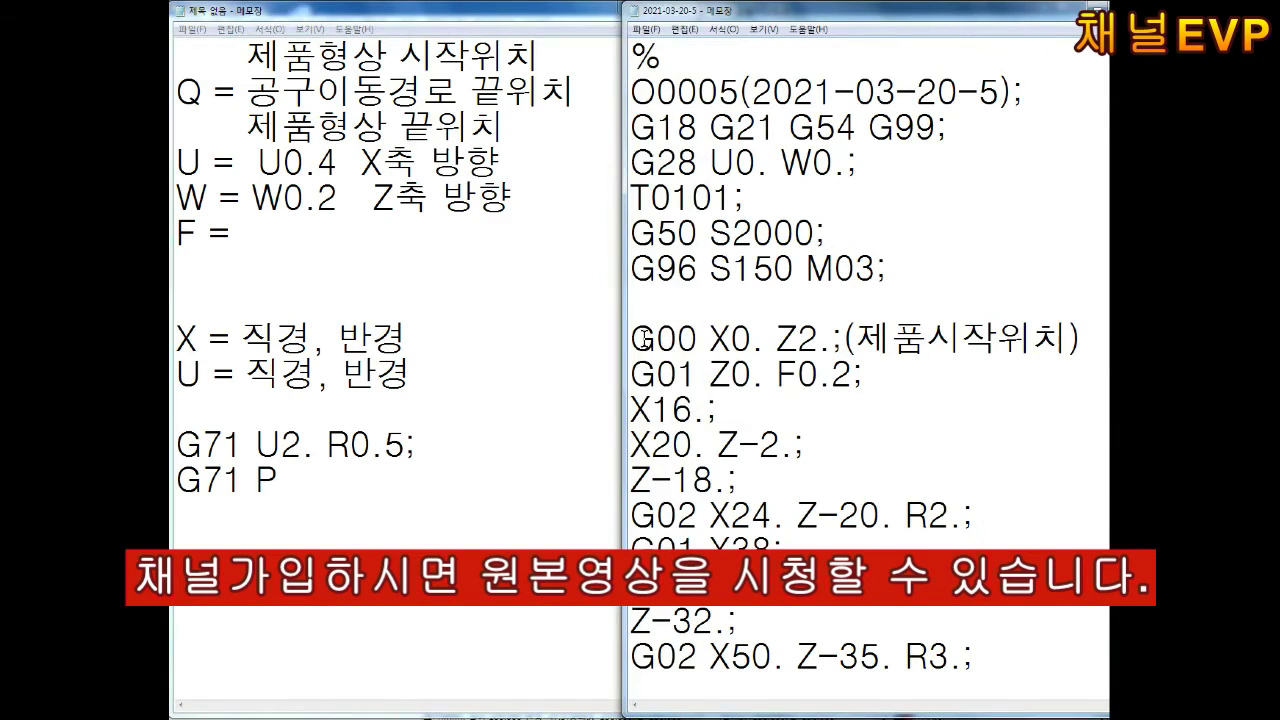
{"action": "left_click_drag", "start_coordinate": [633, 340], "coordinate": [830, 340]}
{"action": "key", "text": "ctrl+c"}
{"action": "left_click", "coordinate": [559, 518]}
{"action": "key", "text": "ctrl+v"}
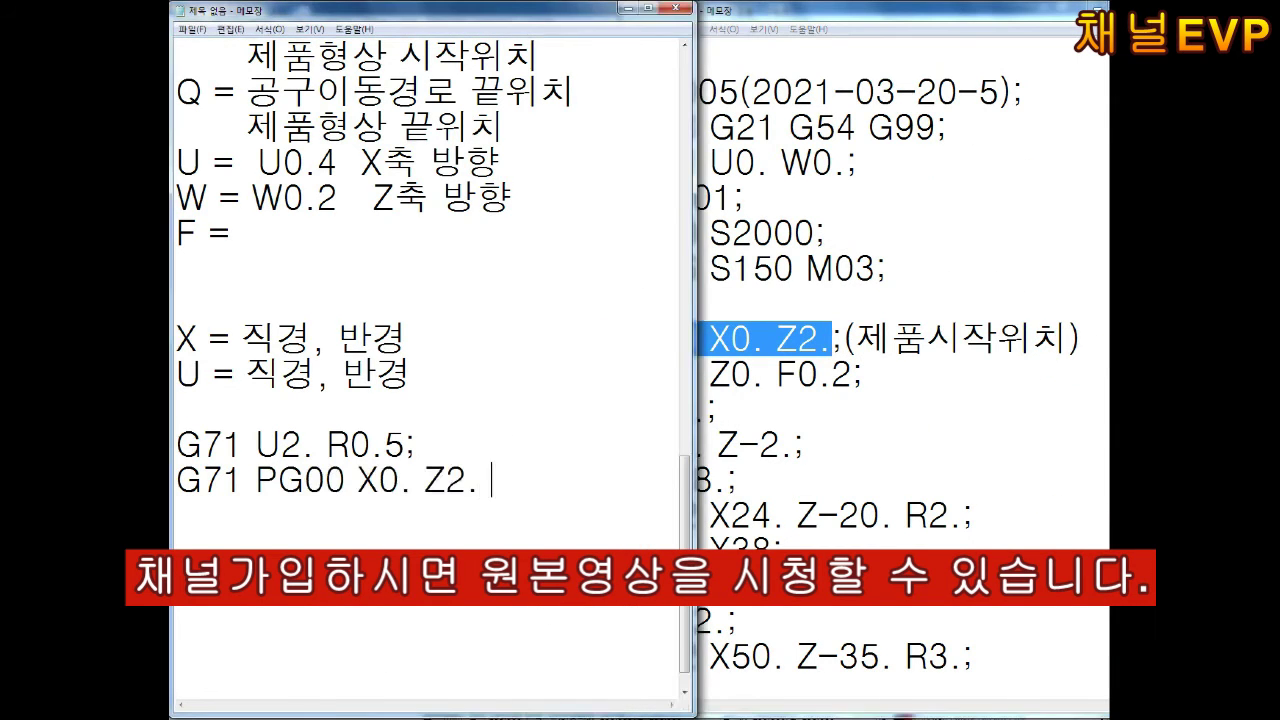
Complete the G71 line with Q, the X99. end block, and U0.4 W0 F0.2;
{"action": "type", "text": "Q"}
{"action": "left_click", "coordinate": [877, 480]}
{"action": "scroll", "coordinate": [877, 480], "scroll_direction": "down", "scroll_amount": 10}
{"action": "left_click_drag", "start_coordinate": [637, 406], "coordinate": [700, 406]}
{"action": "key", "text": "ctrl+v"}
{"action": "left_click", "coordinate": [806, 304]}
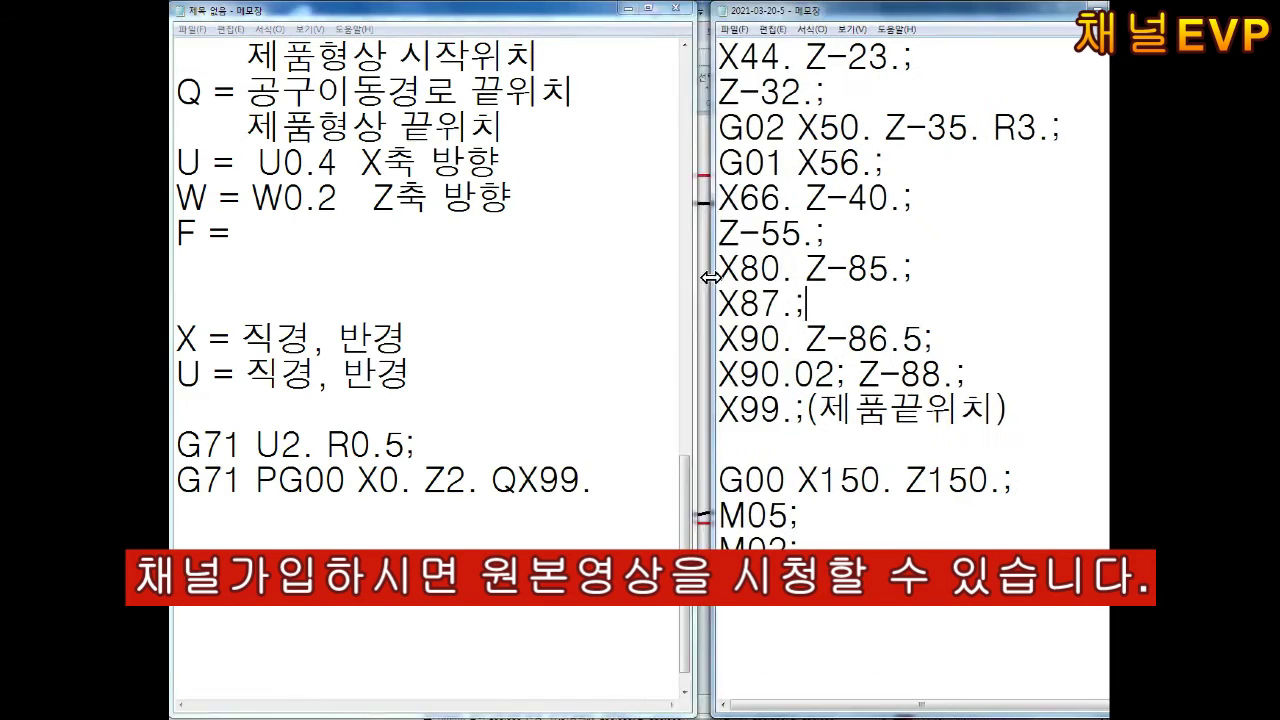
{"action": "left_click_drag", "start_coordinate": [710, 277], "coordinate": [910, 340]}
{"action": "type", "text": "U0.4"}
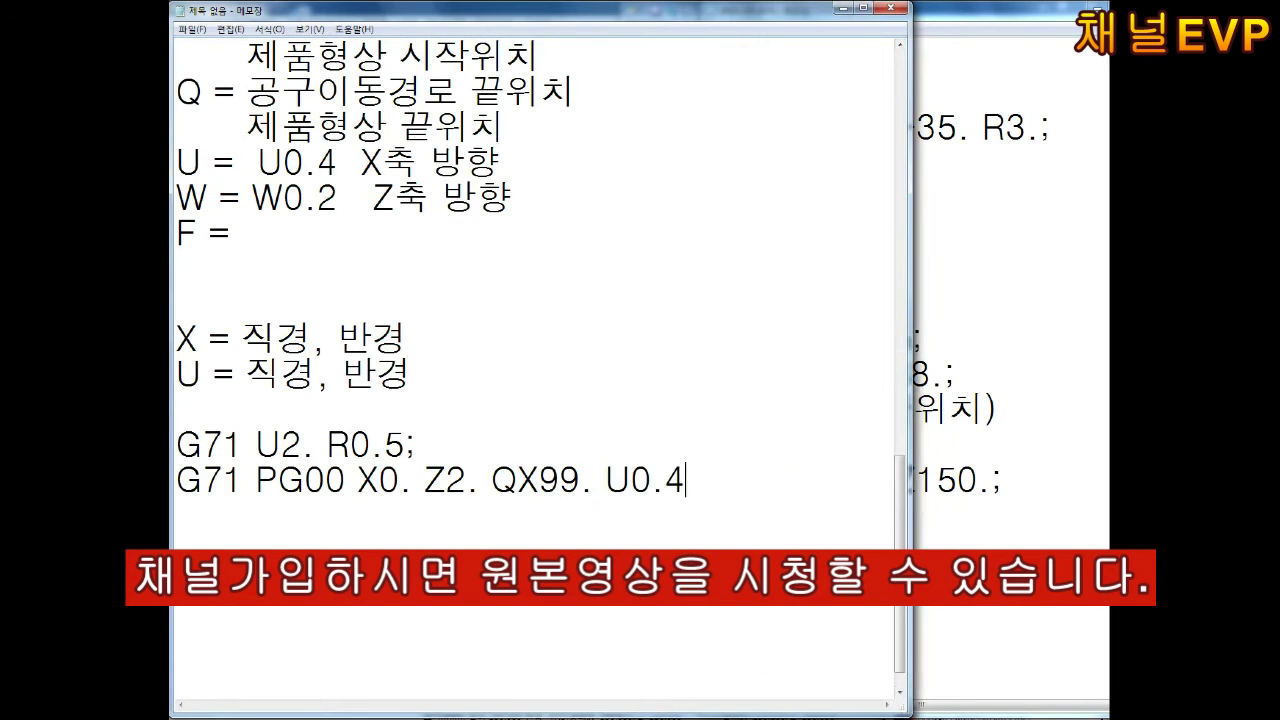
{"action": "type", "text": " W0"}
{"action": "type", "text": ".2 F0.2"}
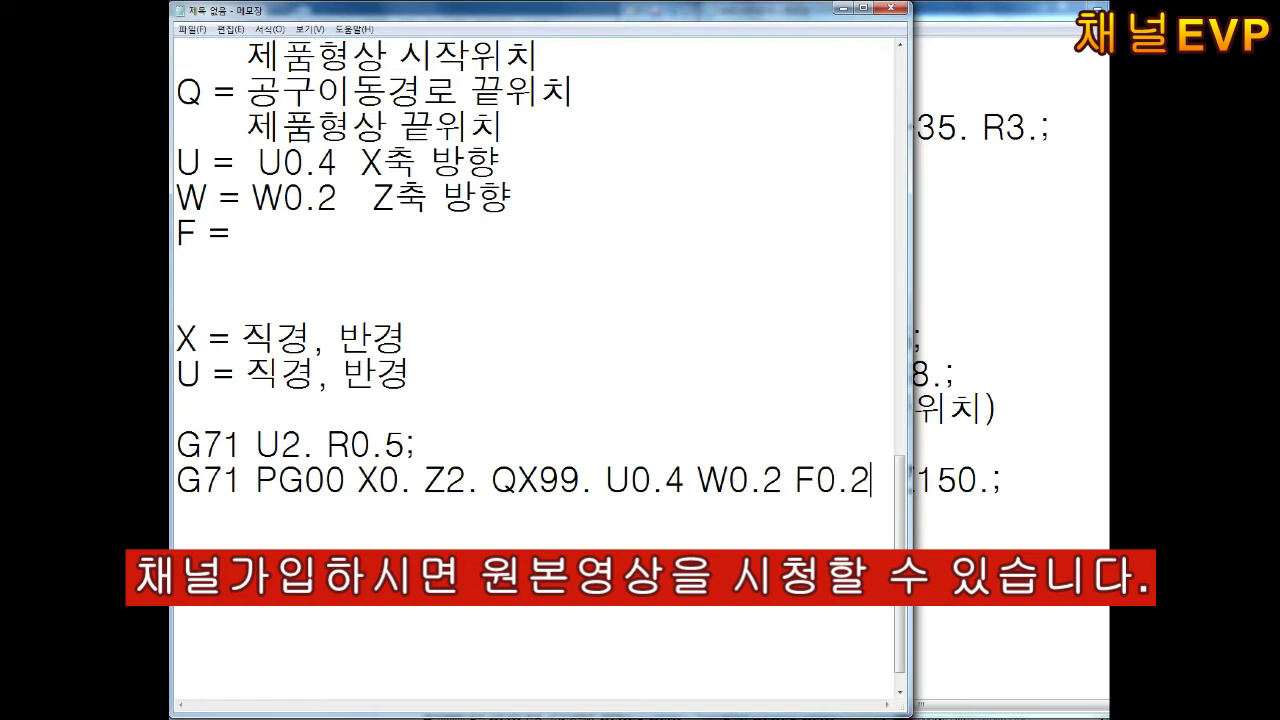
{"action": "type", "text": ";"}
Compare the F0.2 feed with the program's value, then select both G71 lines
{"action": "left_click", "coordinate": [1060, 386]}
{"action": "left_click_drag", "start_coordinate": [853, 374], "coordinate": [930, 374]}
{"action": "key", "text": "alt+Tab"}
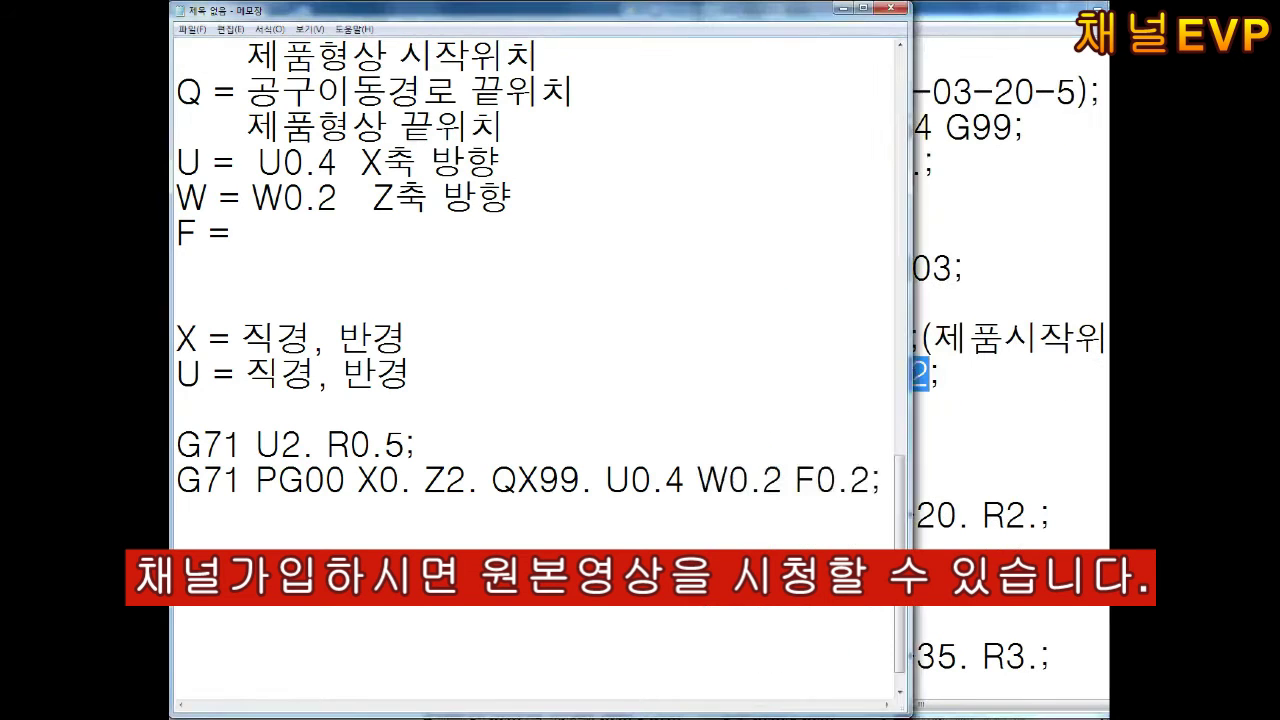
{"action": "left_click_drag", "start_coordinate": [794, 480], "coordinate": [872, 480]}
{"action": "left_click", "coordinate": [884, 482]}
{"action": "left_click_drag", "start_coordinate": [204, 448], "coordinate": [418, 448]}
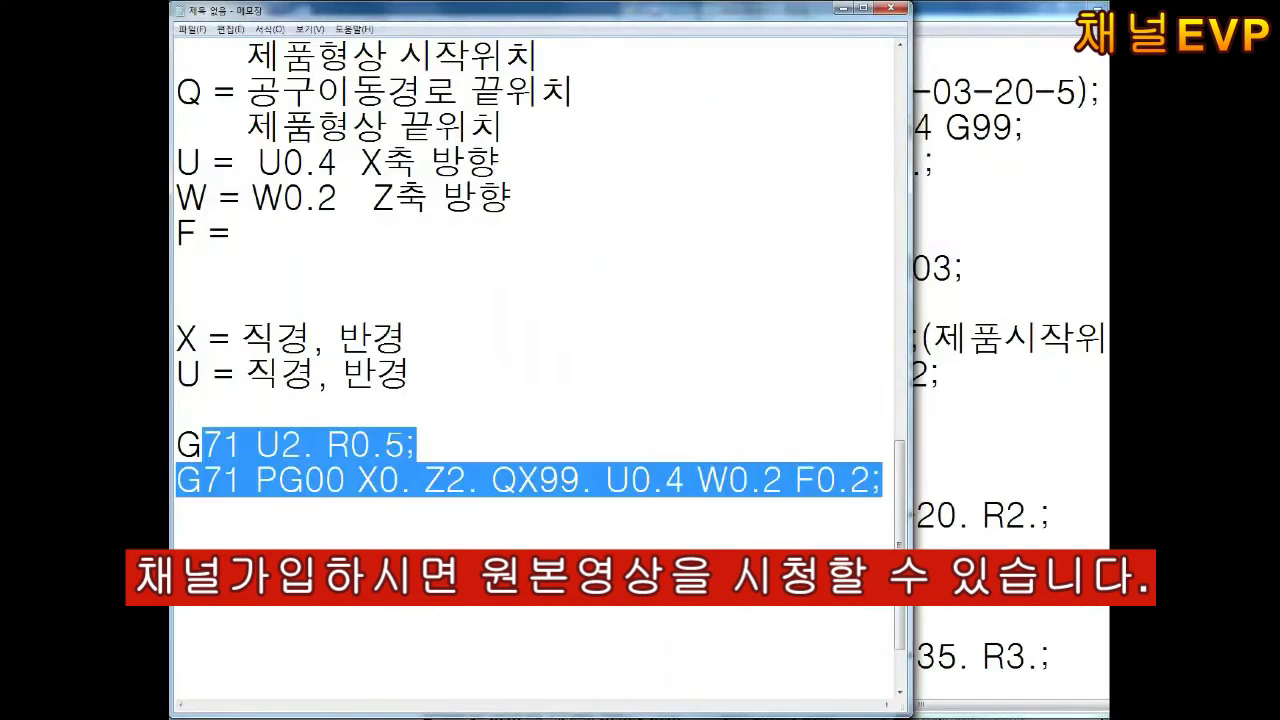
{"action": "left_click_drag", "start_coordinate": [176, 445], "coordinate": [428, 506]}
Cut the P and Q part of the G71 line onto the next line and try adding G00, then remove it
{"action": "left_click", "coordinate": [341, 534]}
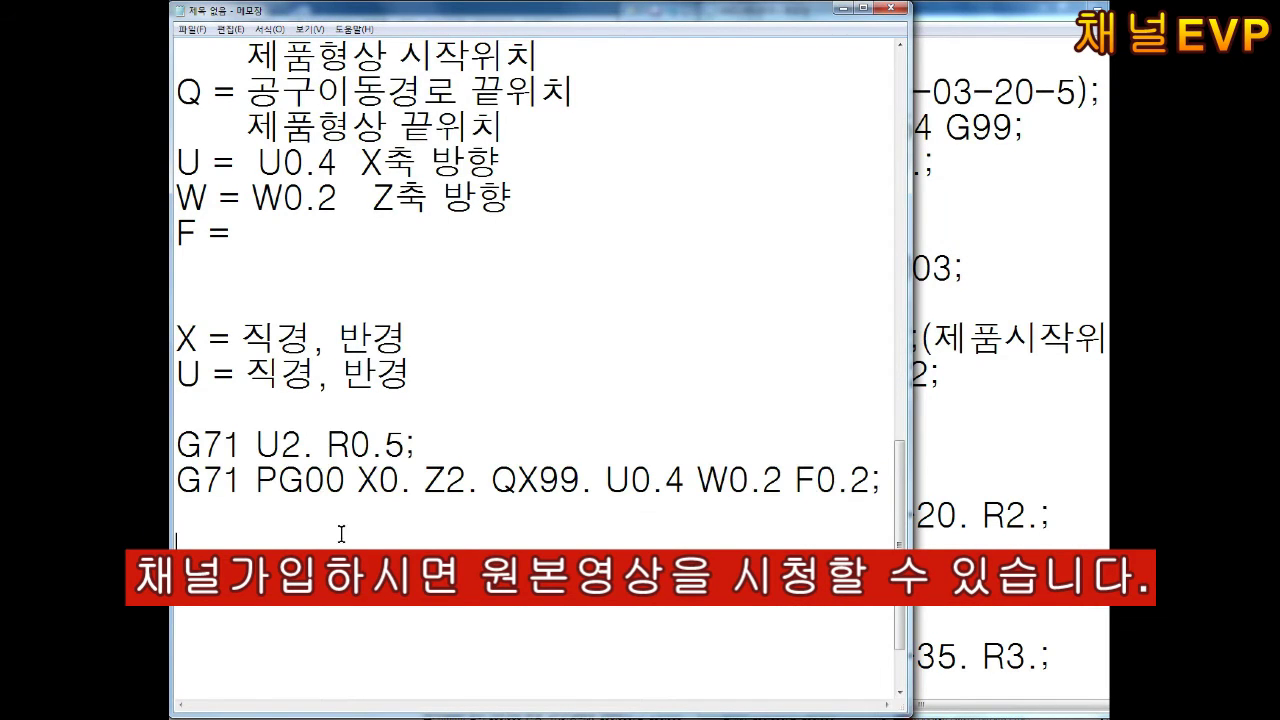
{"action": "left_click_drag", "start_coordinate": [256, 481], "coordinate": [540, 481]}
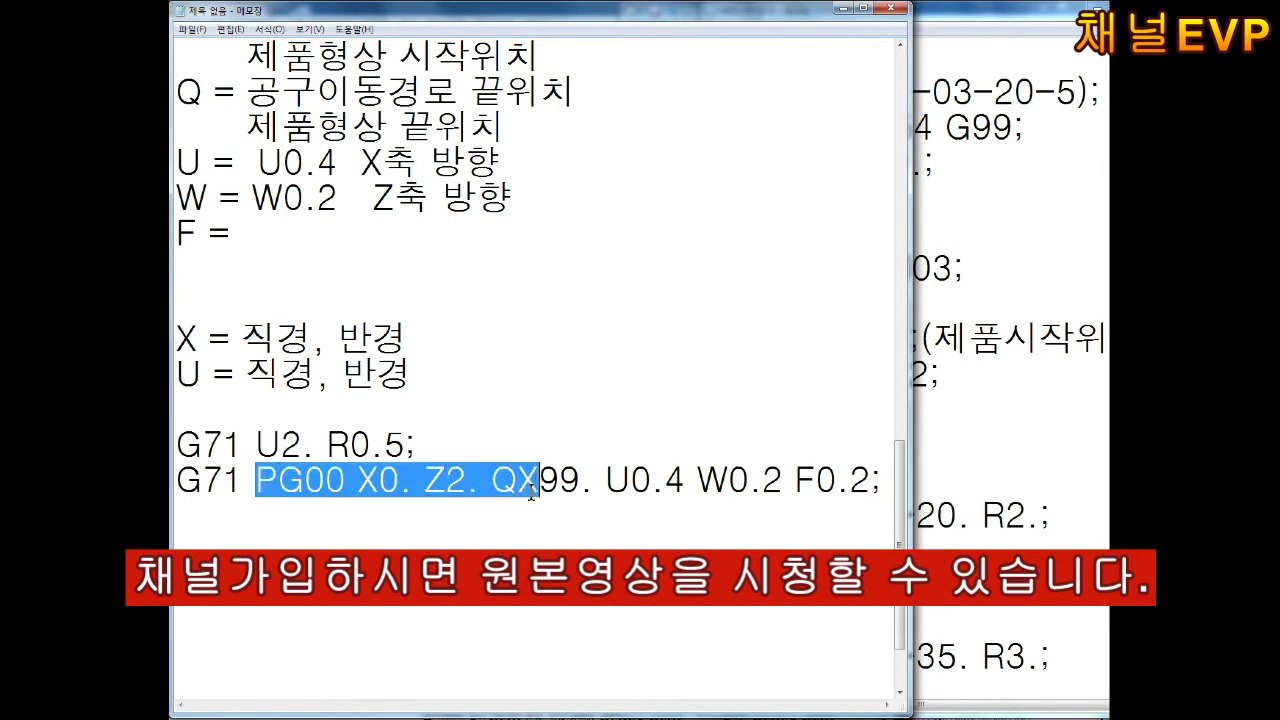
{"action": "key", "text": "ctrl+x"}
{"action": "key", "text": "ctrl+v"}
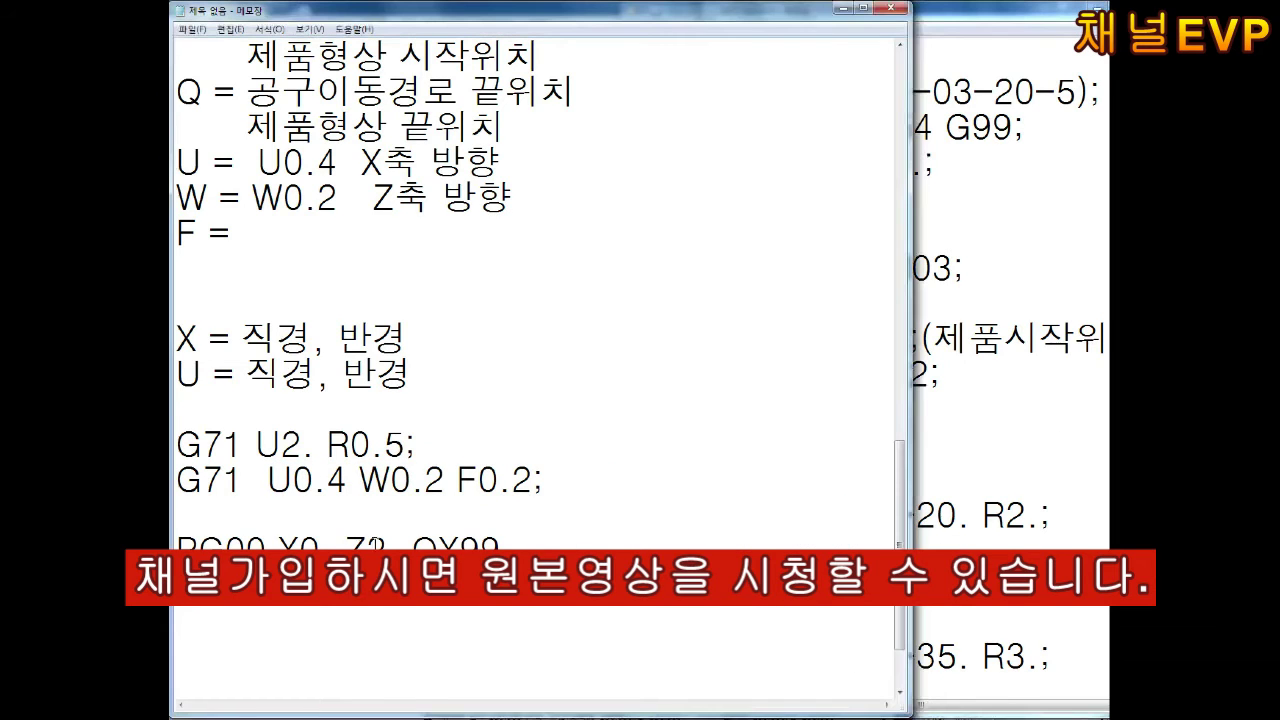
{"action": "type", "text": "G00"}
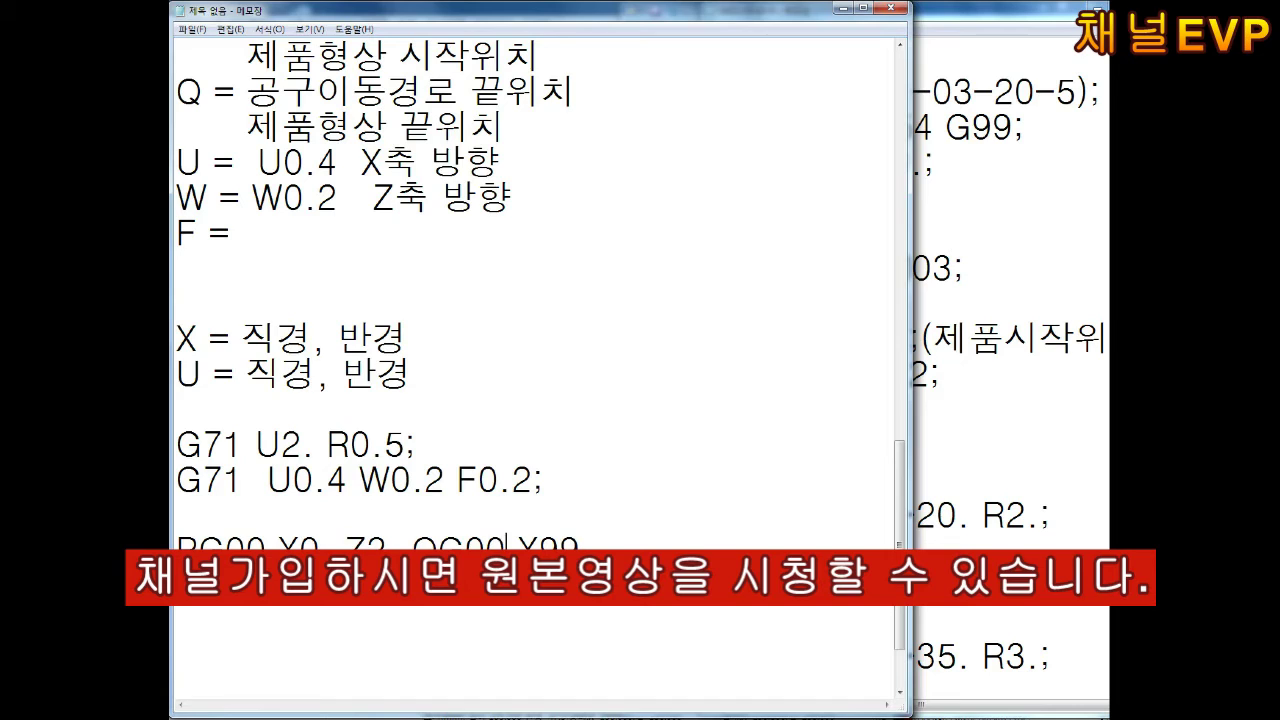
{"action": "key", "text": "BackSpace"}
{"action": "key", "text": "BackSpace"}
{"action": "key", "text": "BackSpace"}
{"action": "key", "text": "BackSpace"}
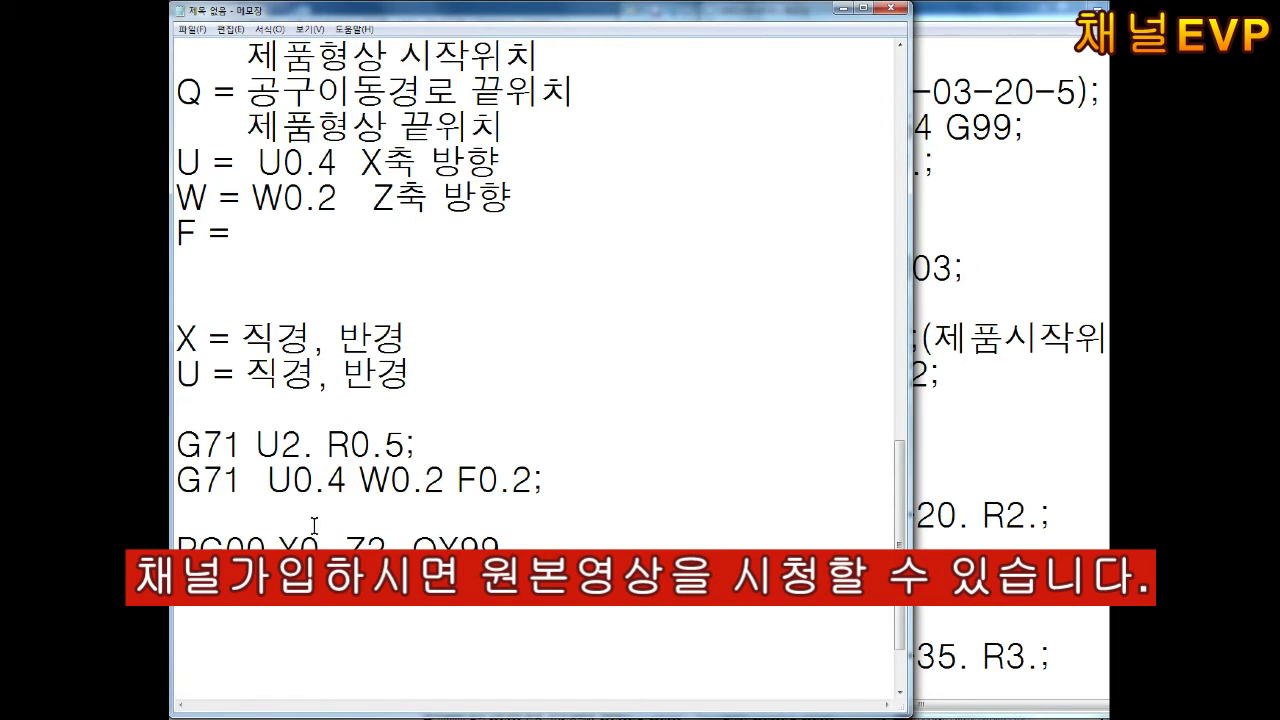
Move the P and Q text back after G71 and bring the O0005 program forward
{"action": "left_click_drag", "start_coordinate": [176, 548], "coordinate": [516, 548]}
{"action": "key", "text": "ctrl+x"}
{"action": "left_click", "coordinate": [248, 480]}
{"action": "key", "text": "ctrl+v"}
{"action": "left_click", "coordinate": [1007, 278]}
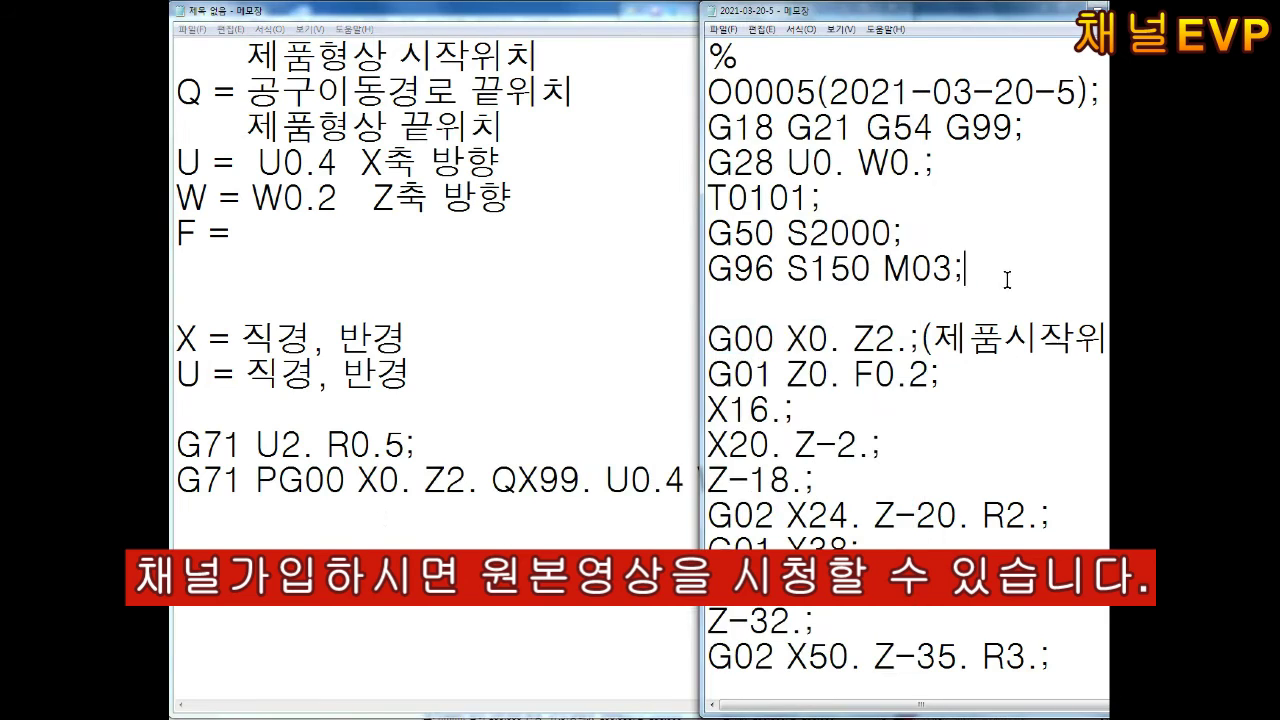
Add a '단어+단어+단어; 블럭' placeholder line after M03; and highlight the G00 X0. Z2. block
{"action": "key", "text": "Return"}
{"action": "key", "text": "Return"}
{"action": "type", "text": "단어+단어+단"}
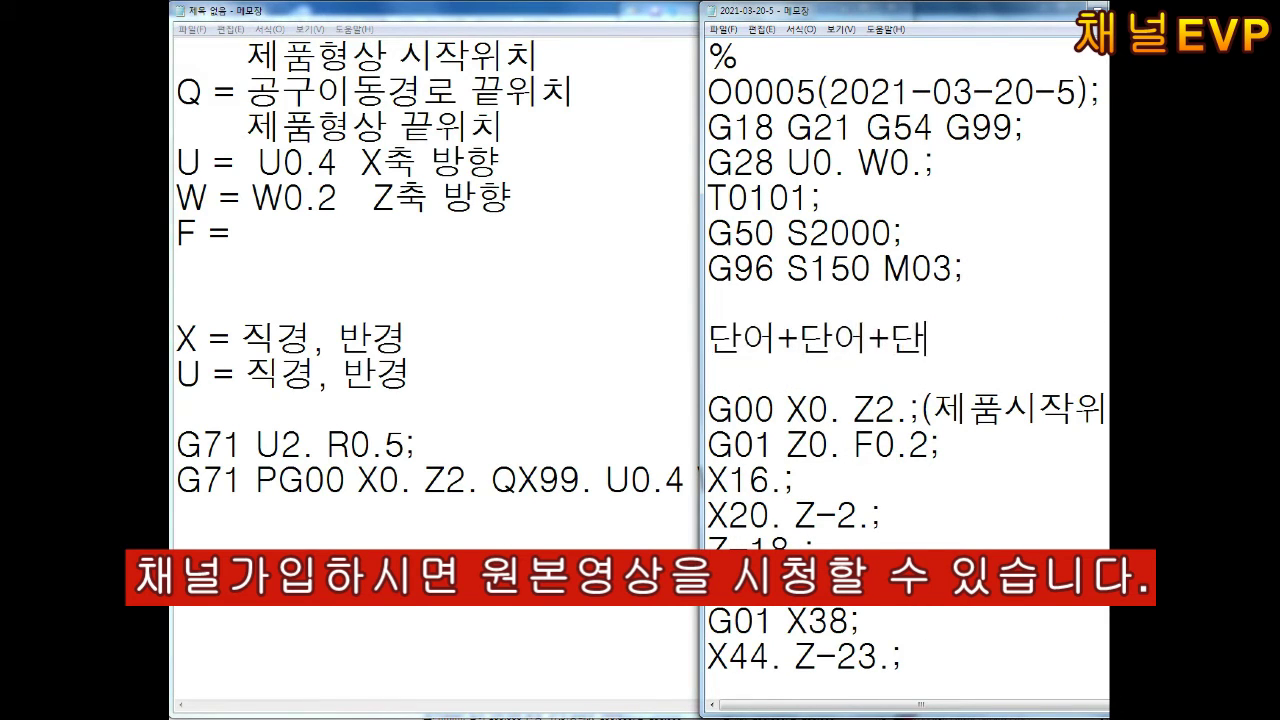
{"action": "type", "text": "어; 블럭"}
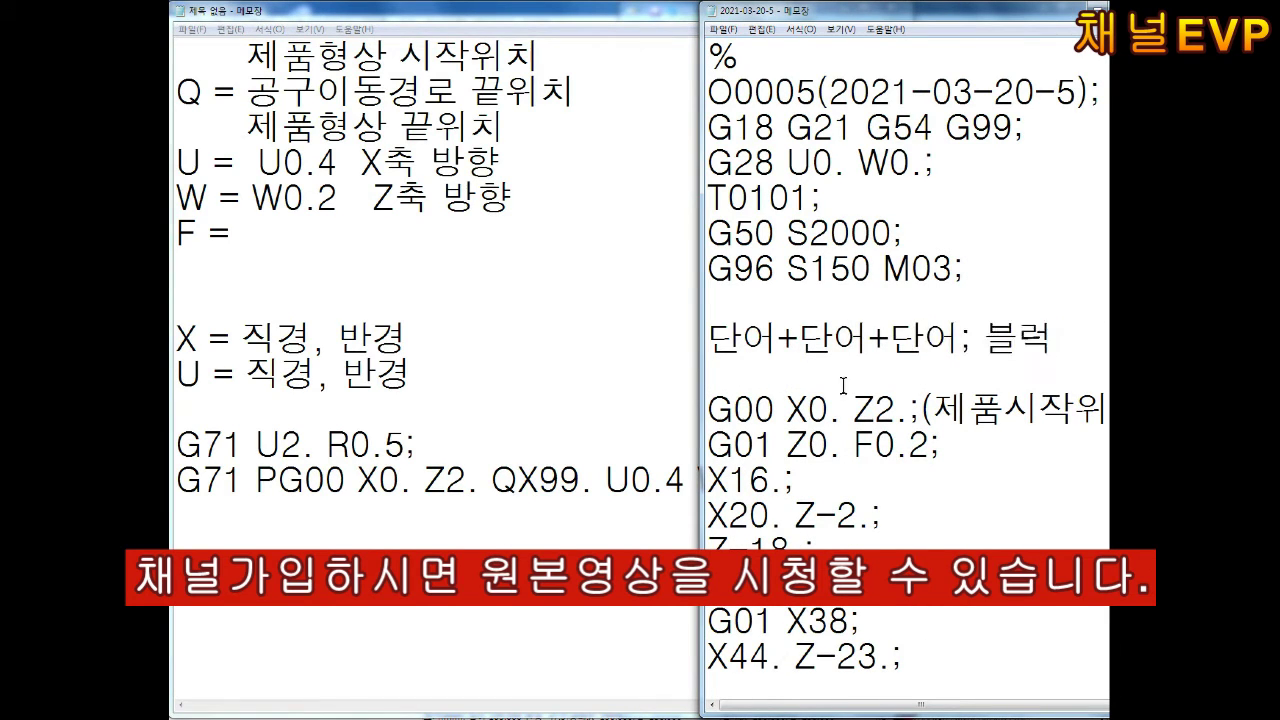
{"action": "left_click_drag", "start_coordinate": [708, 410], "coordinate": [944, 410]}
{"action": "left_click", "coordinate": [942, 445]}
{"action": "left_click_drag", "start_coordinate": [708, 410], "coordinate": [901, 411]}
Delete the placeholder line and blank lines so G00 X0. Z2. directly follows G96 S150 M03;
{"action": "left_click", "coordinate": [436, 500]}
{"action": "key", "text": "alt+Tab"}
{"action": "left_click", "coordinate": [461, 546]}
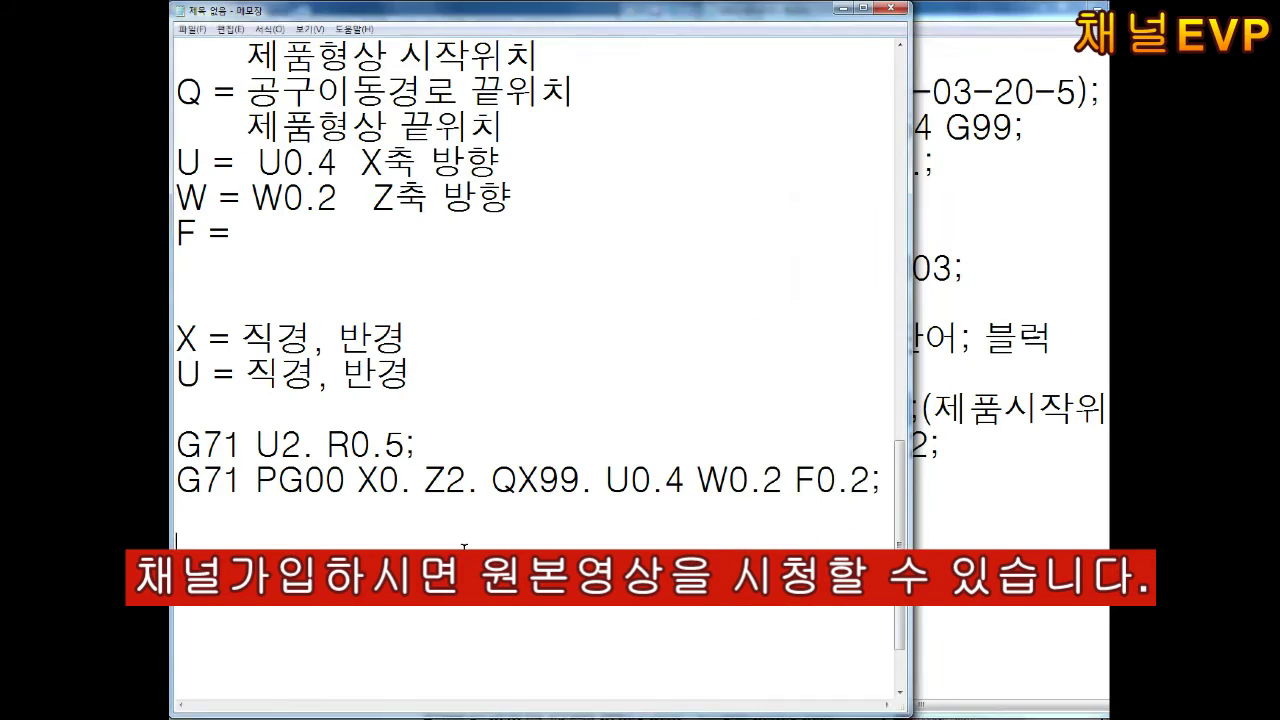
{"action": "left_click", "coordinate": [1019, 467]}
{"action": "left_click_drag", "start_coordinate": [712, 405], "coordinate": [975, 410]}
{"action": "left_click", "coordinate": [1104, 338]}
{"action": "key", "text": "BackSpace"}
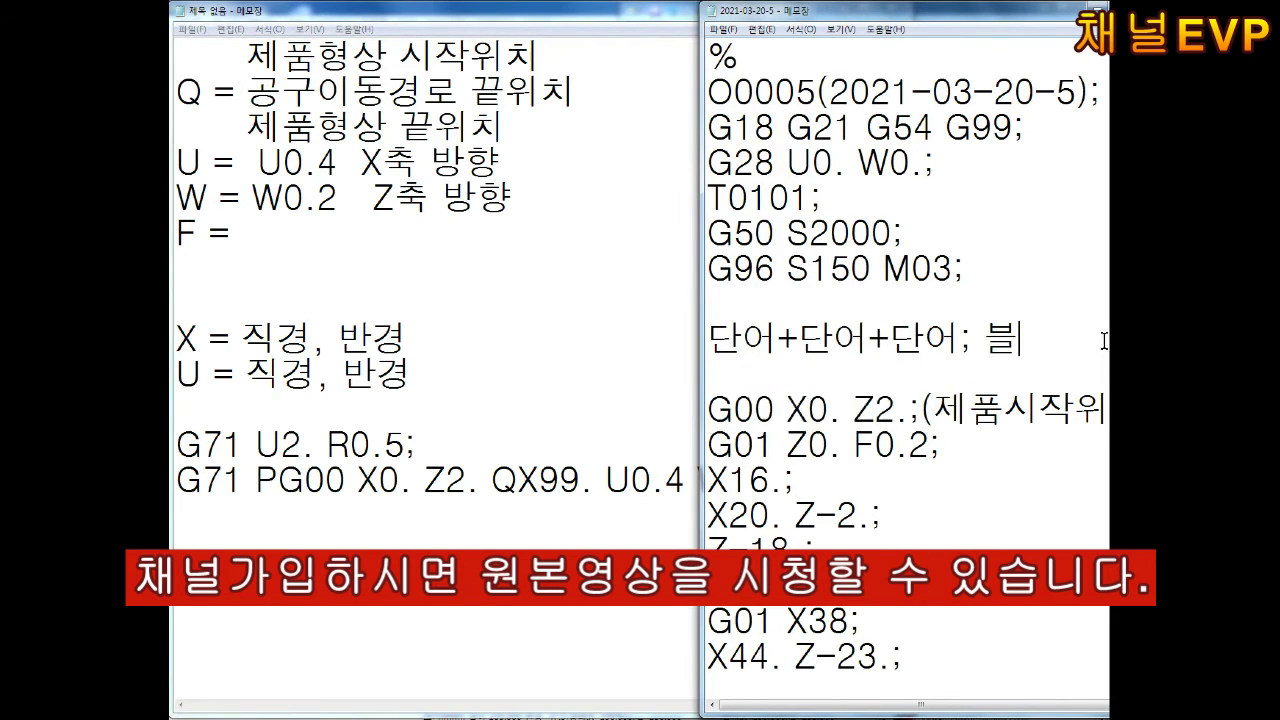
{"action": "key", "text": "BackSpace"}
{"action": "key", "text": "BackSpace"}
{"action": "key", "text": "BackSpace"}
{"action": "key", "text": "BackSpace"}
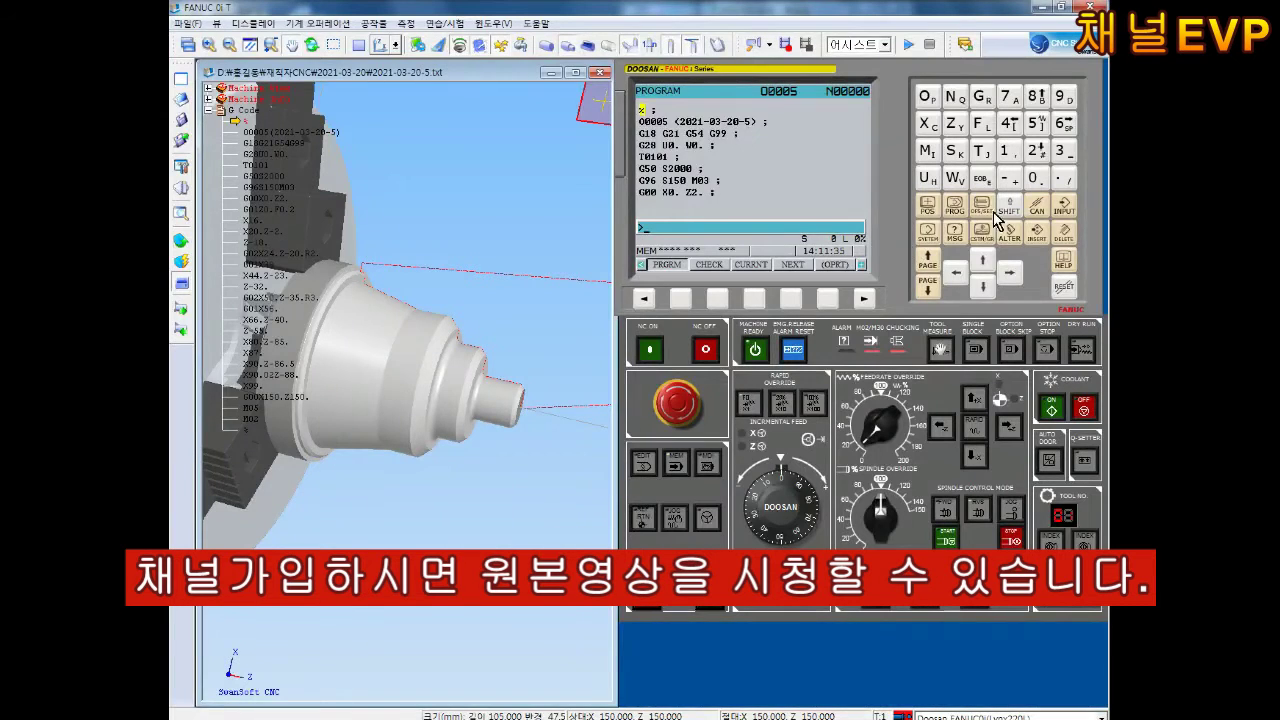
Glance at the simulator's settings and program listing screens, then return to Notepad
{"action": "left_click", "coordinate": [993, 212]}
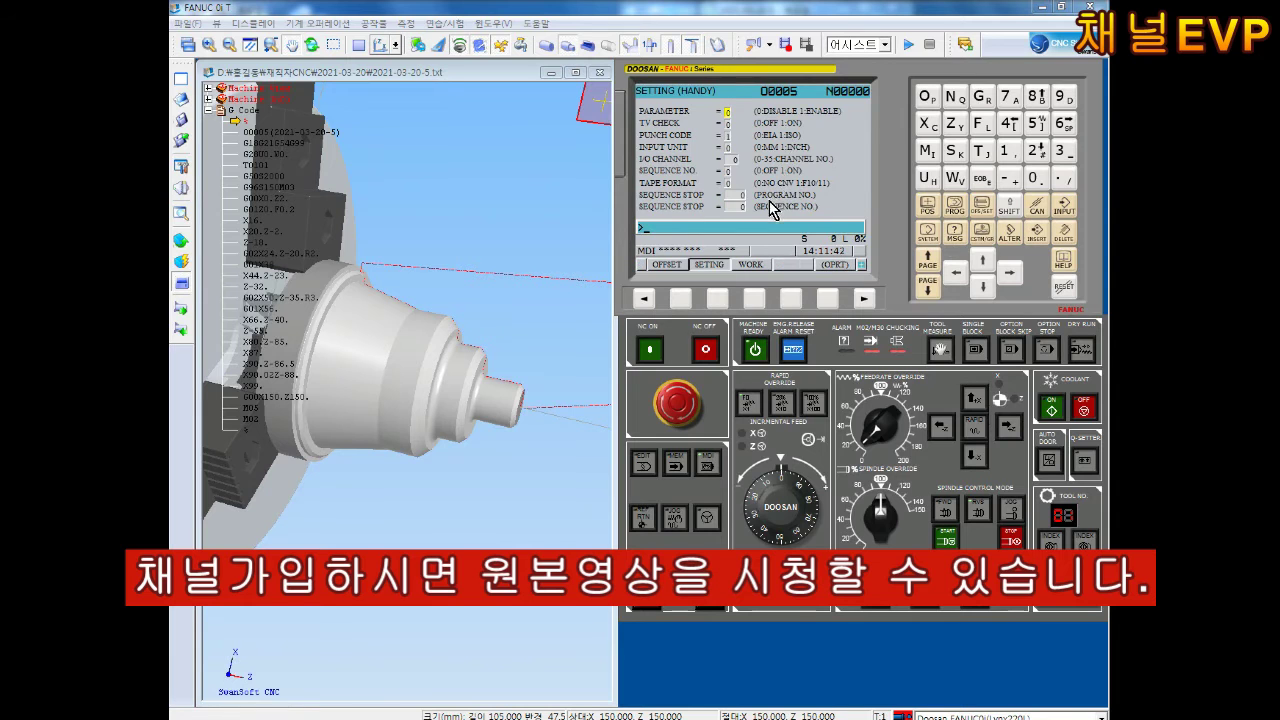
{"action": "left_click", "coordinate": [955, 208]}
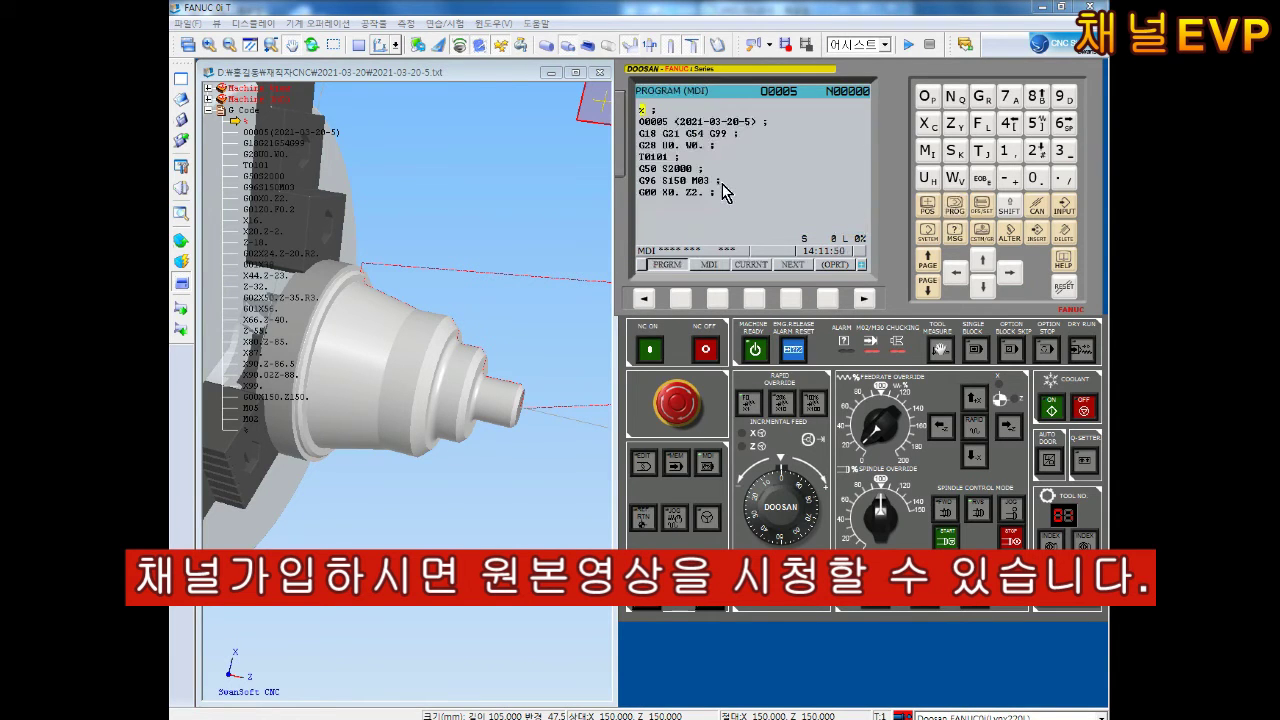
{"action": "left_click", "coordinate": [1037, 7]}
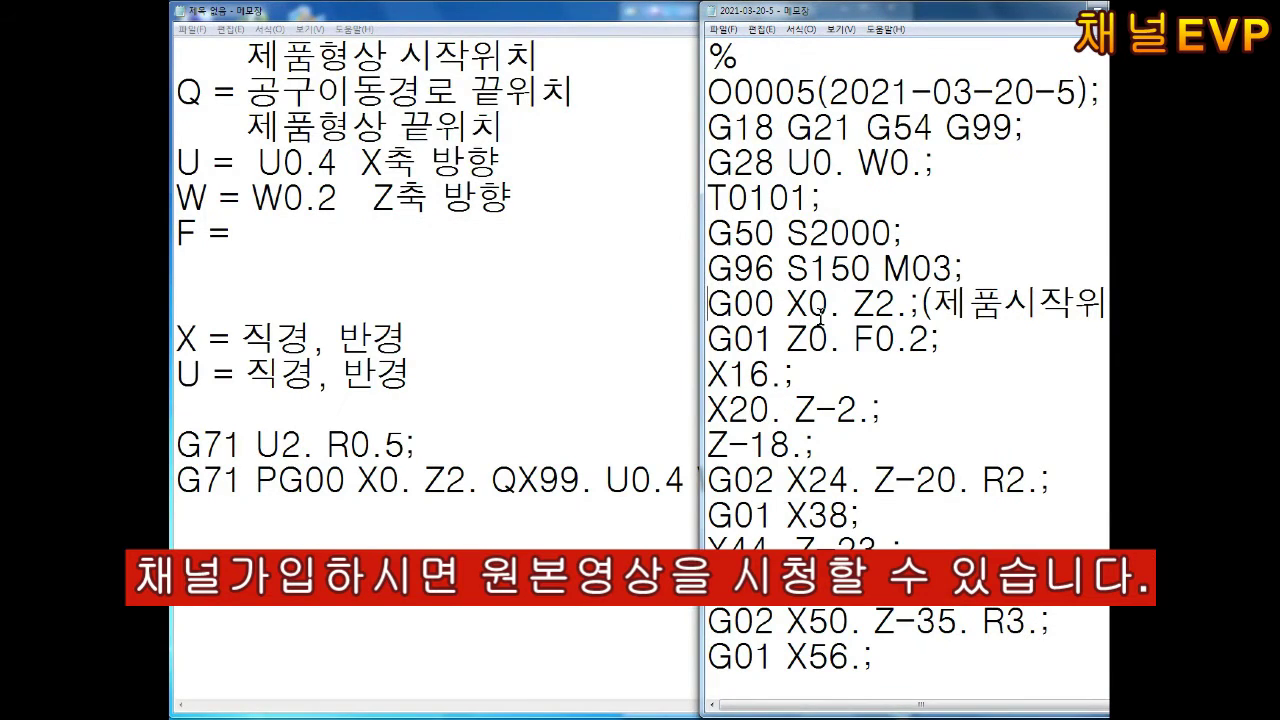
Number the program's G00, G01 Z0. F0.2 and X16. blocks N1, N2 and N100
{"action": "type", "text": "N1"}
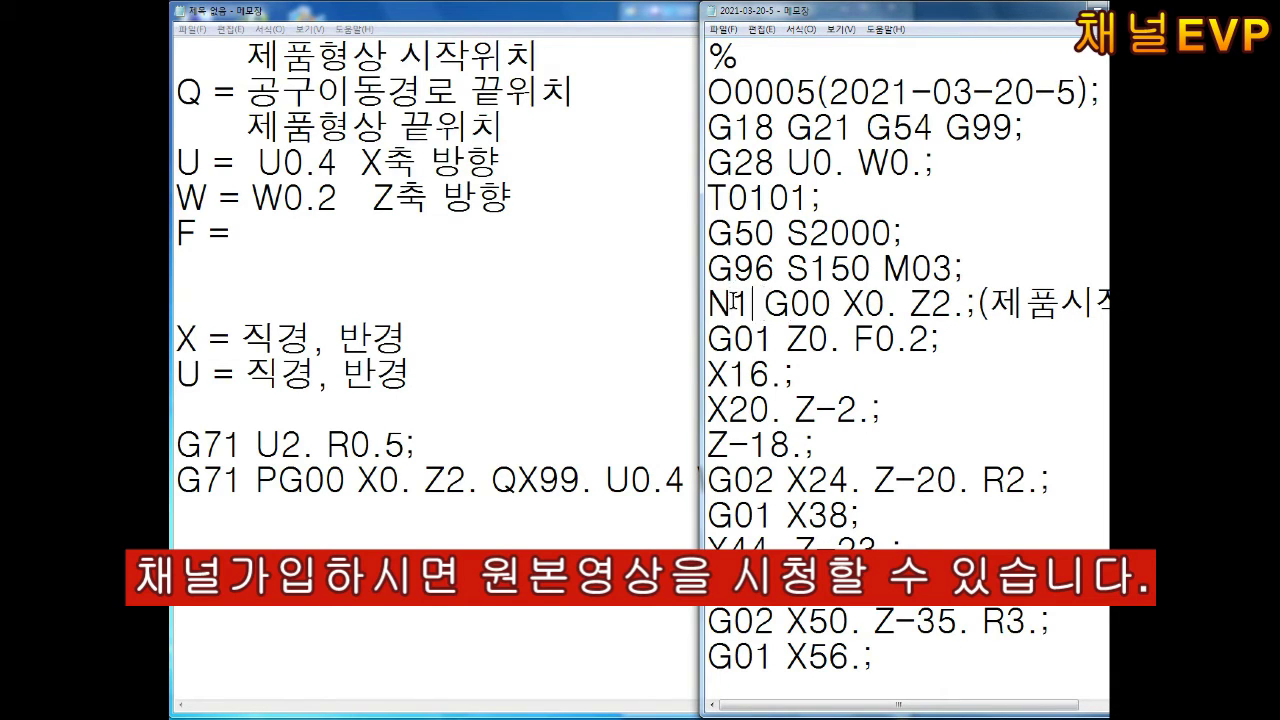
{"action": "left_click_drag", "start_coordinate": [708, 302], "coordinate": [1028, 302]}
{"action": "left_click_drag", "start_coordinate": [764, 302], "coordinate": [1108, 302]}
{"action": "double_click", "coordinate": [730, 302]}
{"action": "left_click", "coordinate": [709, 338]}
{"action": "type", "text": "N2"}
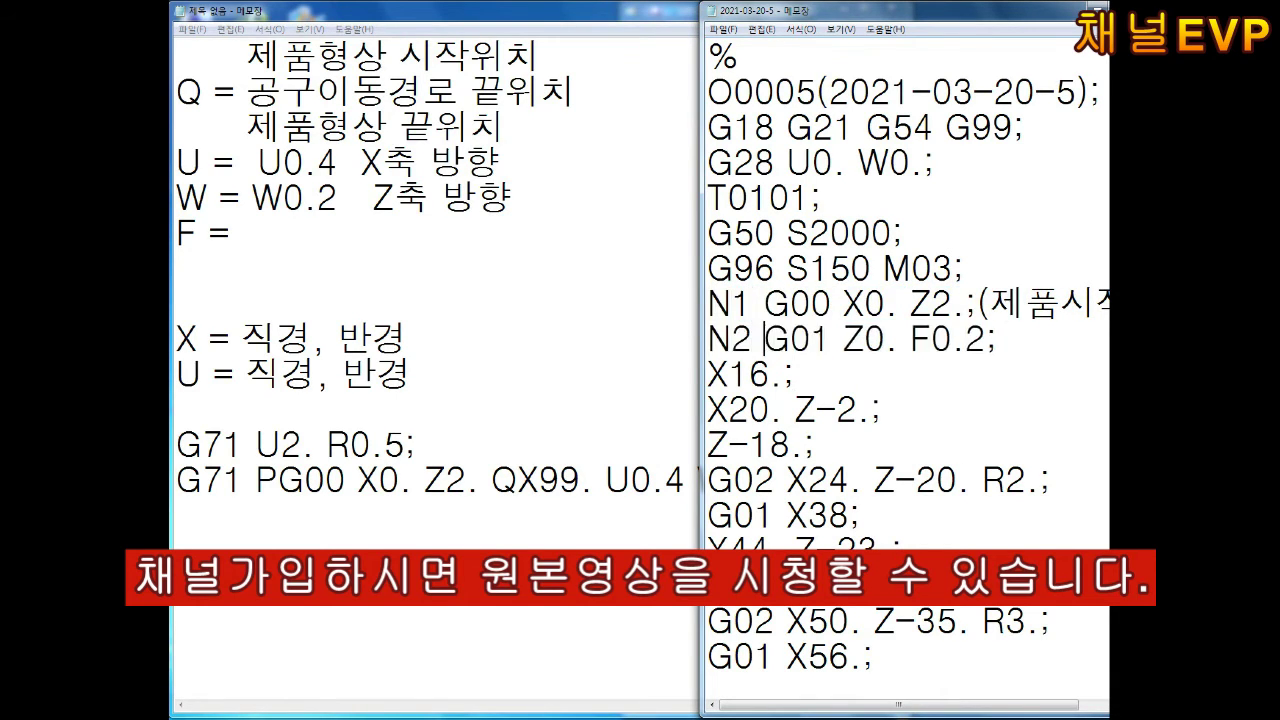
{"action": "left_click", "coordinate": [709, 374]}
{"action": "type", "text": "N100"}
{"action": "key", "text": "Home"}
{"action": "key", "text": "shift+End"}
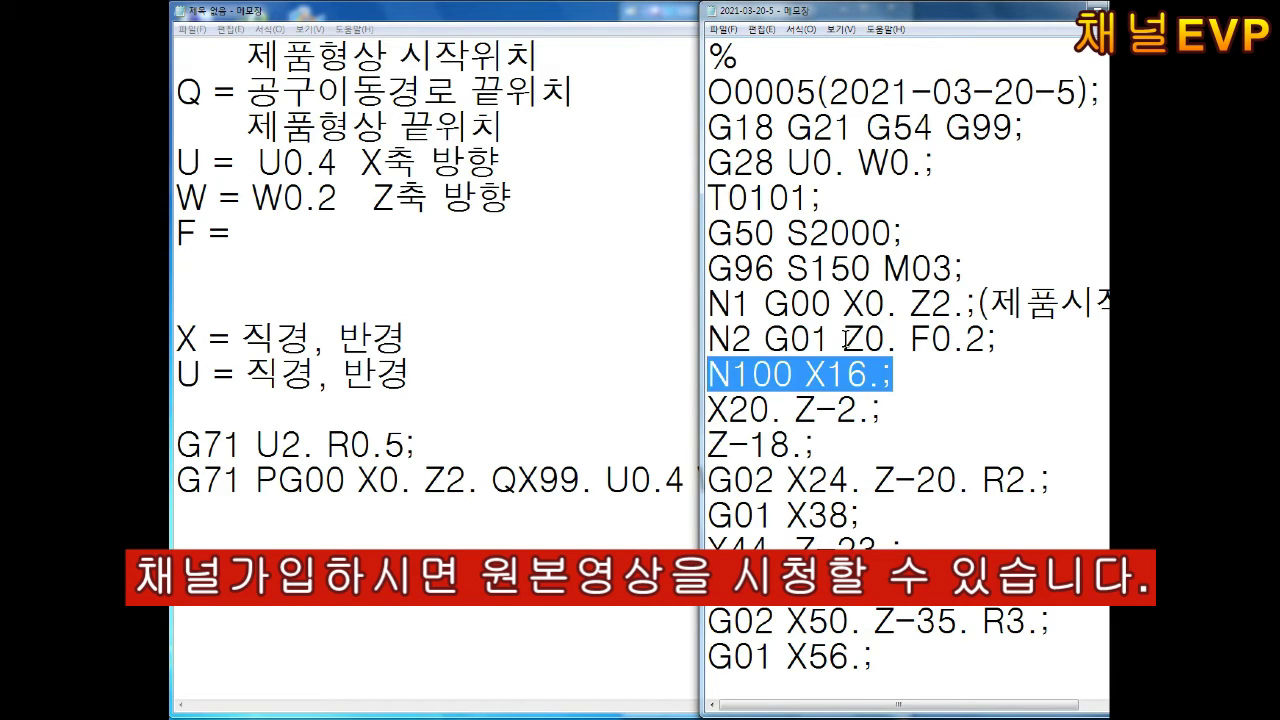
In the notes, add sample sequence-number lines N100, N1 and N2 with blank spacing
{"action": "left_click", "coordinate": [256, 540]}
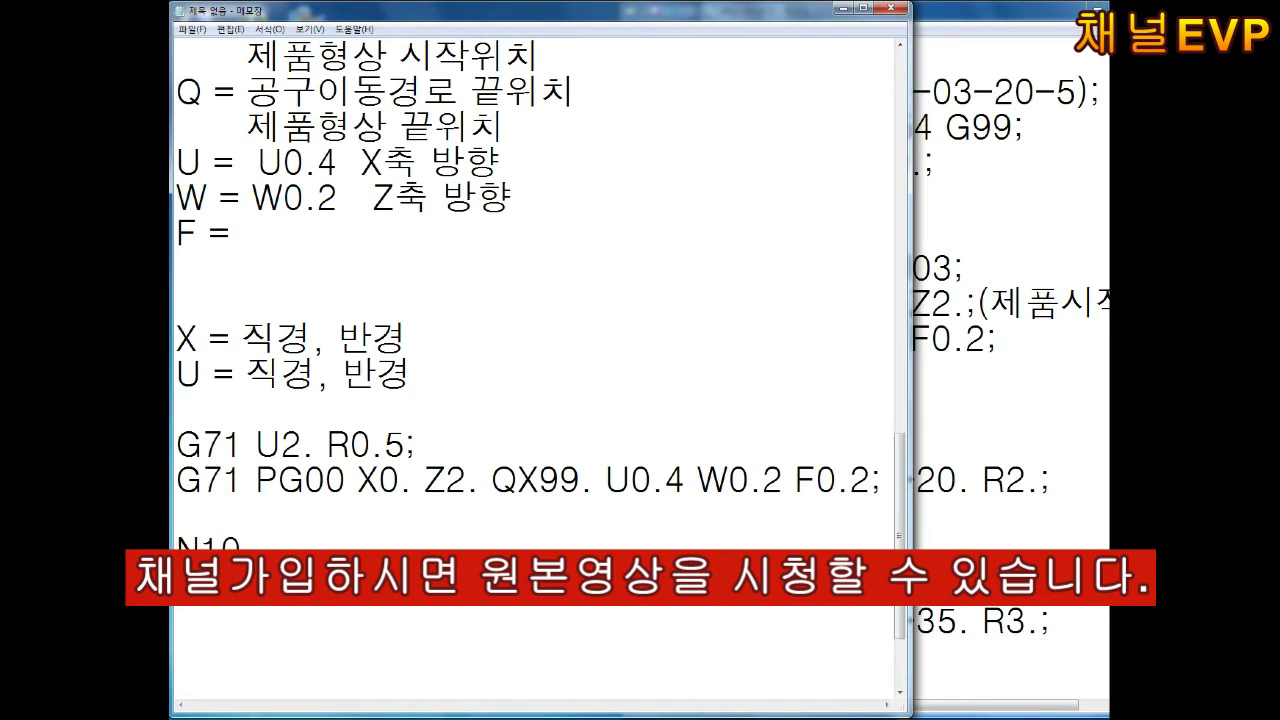
{"action": "type", "text": "N100"}
{"action": "key", "text": "Return"}
{"action": "key", "text": "Return"}
{"action": "key", "text": "Return"}
{"action": "key", "text": "Up"}
{"action": "key", "text": "Up"}
{"action": "key", "text": "Up"}
{"action": "key", "text": "Return"}
{"action": "key", "text": "Return"}
{"action": "key", "text": "Up"}
{"action": "key", "text": "Up"}
{"action": "key", "text": "Up"}
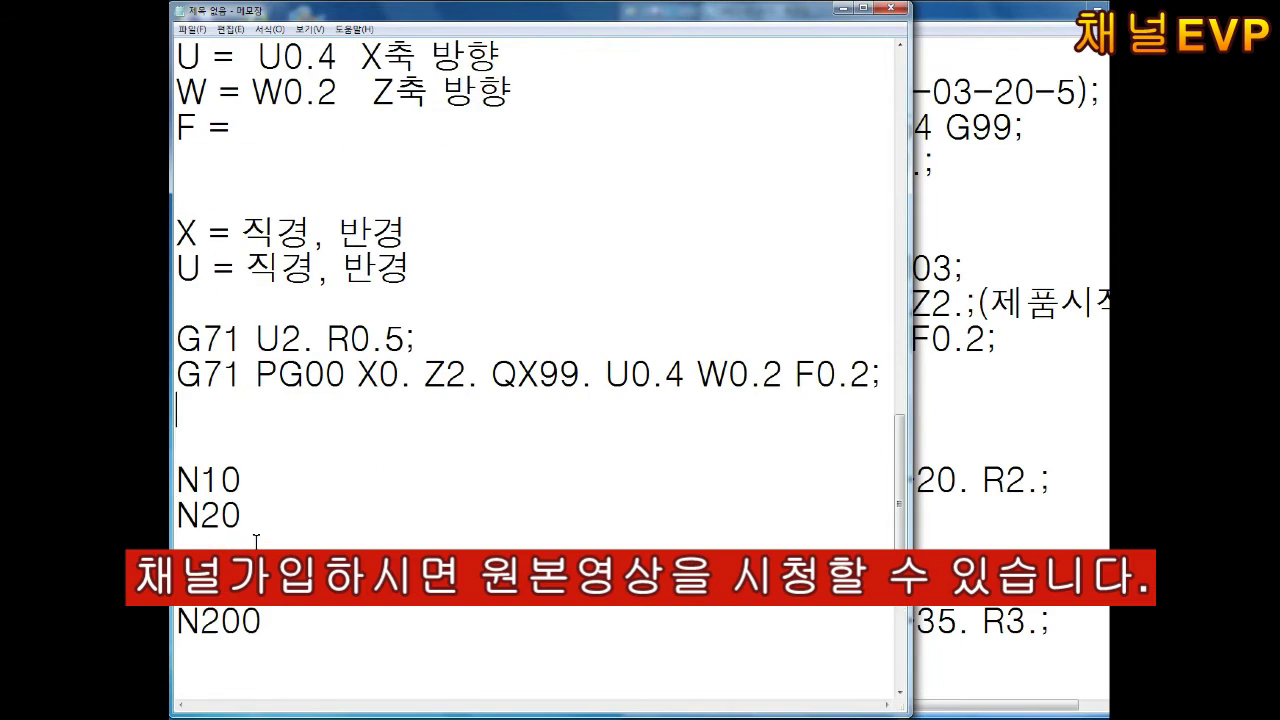
{"action": "type", "text": "N1"}
{"action": "key", "text": "Down"}
{"action": "type", "text": "N2"}
{"action": "key", "text": "Up"}
{"action": "key", "text": "Home"}
{"action": "key", "text": "Return"}
{"action": "key", "text": "Down"}
{"action": "key", "text": "Down"}
{"action": "key", "text": "Down"}
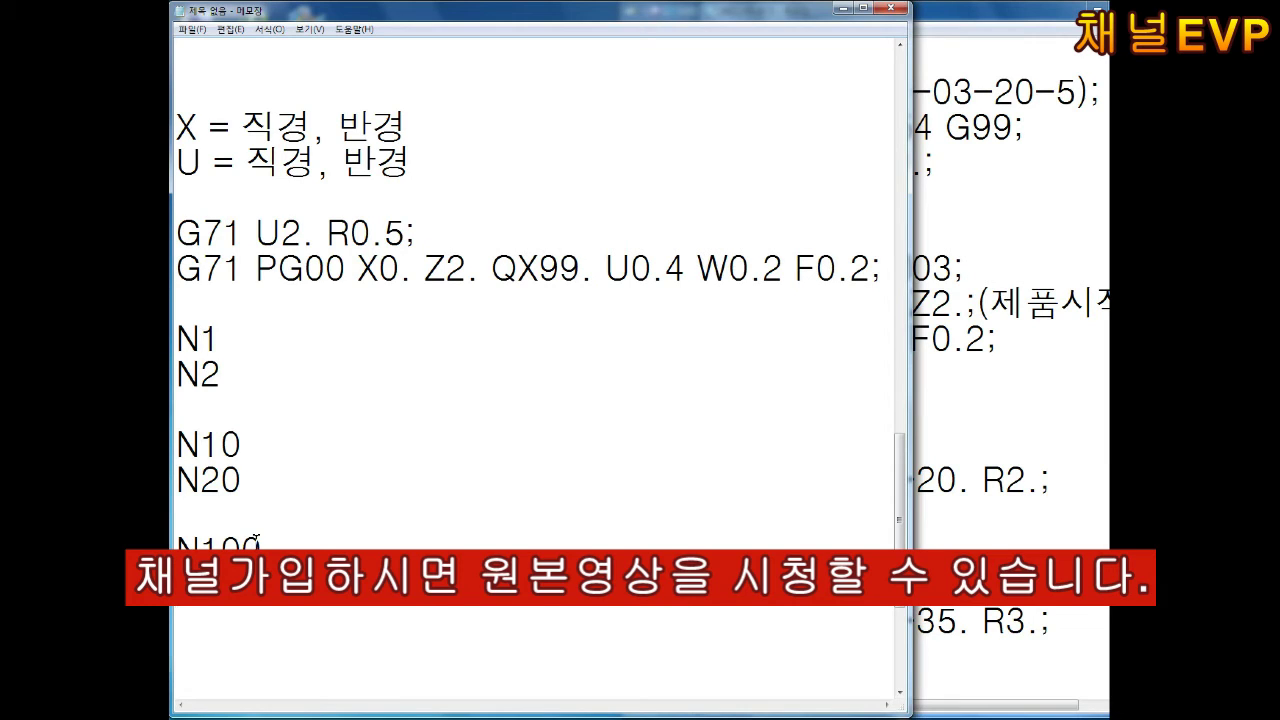
Add N3 to the notes, try N11 and N12 lines, then delete them again
{"action": "type", "text": "N3"}
{"action": "key", "text": "Return"}
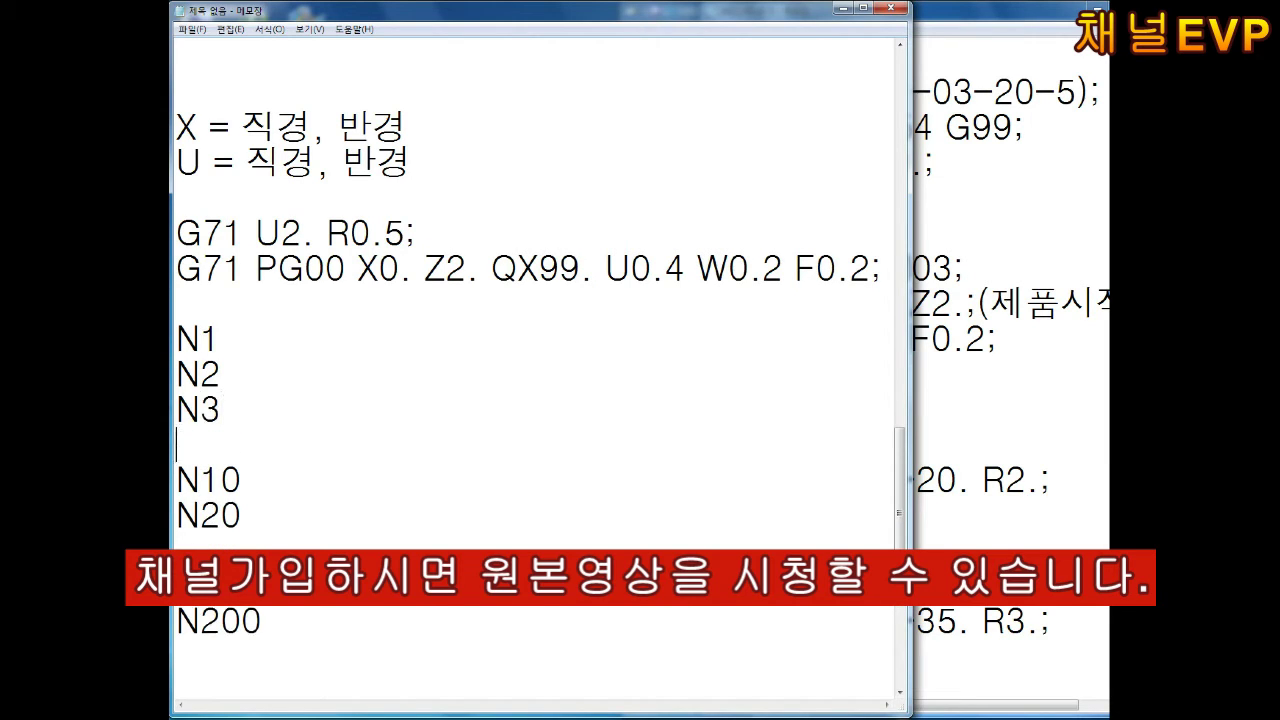
{"action": "key", "text": "Up"}
{"action": "key", "text": "Return"}
{"action": "key", "text": "Up"}
{"action": "type", "text": "N11"}
{"action": "key", "text": "Return"}
{"action": "type", "text": "N12"}
{"action": "key", "text": "Down"}
{"action": "key", "text": "Down"}
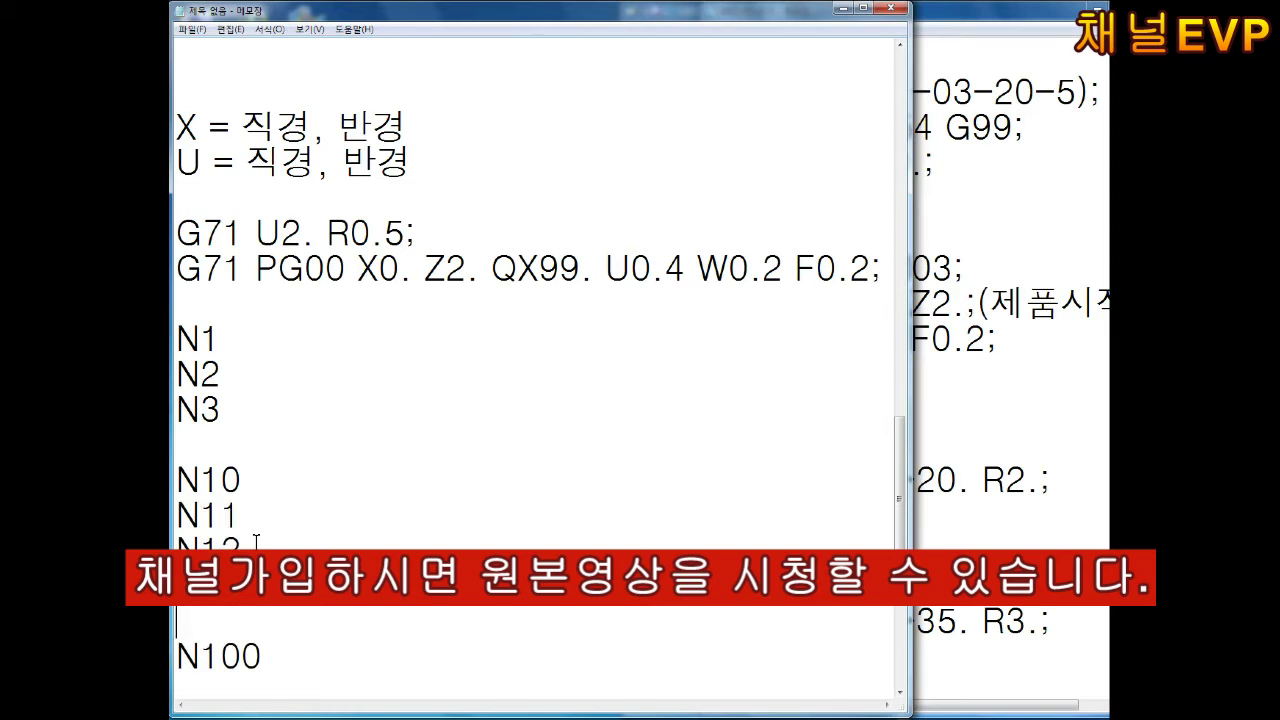
{"action": "key", "text": "Down"}
{"action": "key", "text": "End"}
{"action": "key", "text": "BackSpace"}
{"action": "key", "text": "BackSpace"}
{"action": "key", "text": "BackSpace"}
{"action": "key", "text": "BackSpace"}
{"action": "key", "text": "BackSpace"}
{"action": "key", "text": "BackSpace"}
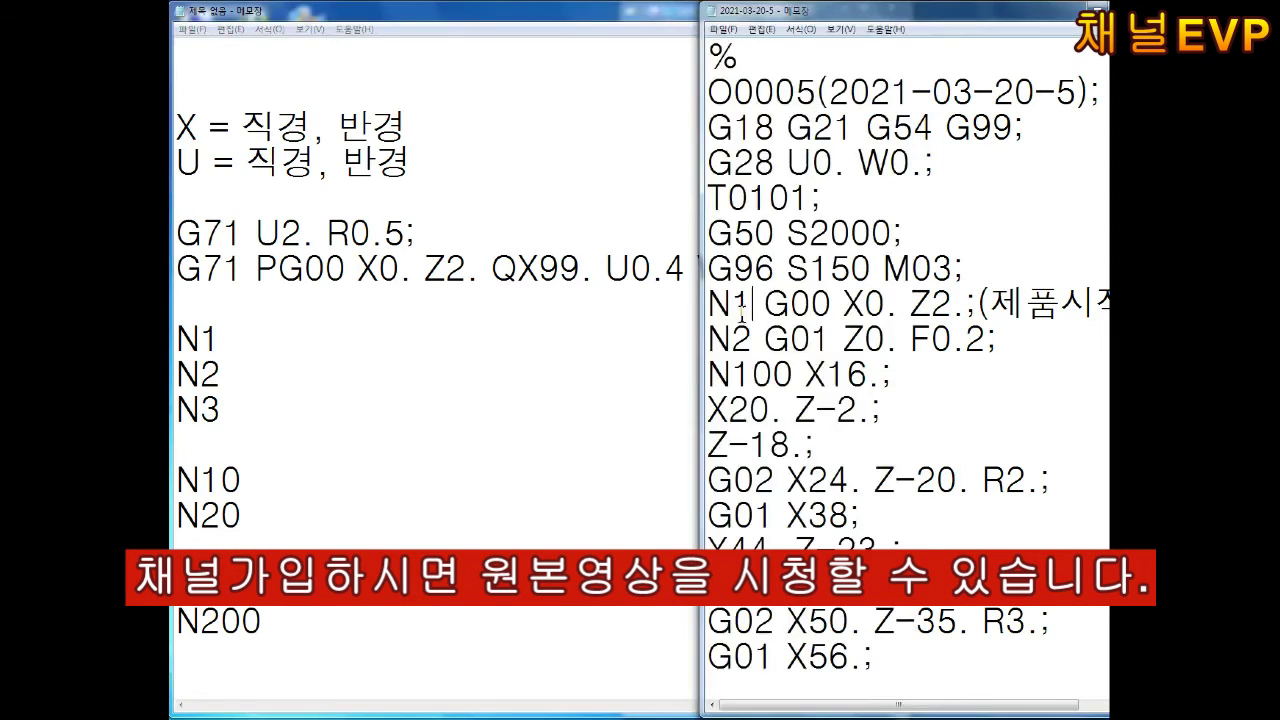
Renumber the start block N1 to N10, remove the N2 label, and space out the N10 block
{"action": "left_click", "coordinate": [745, 308]}
{"action": "type", "text": "0"}
{"action": "key", "text": "Down"}
{"action": "key", "text": "BackSpace"}
{"action": "key", "text": "BackSpace"}
{"action": "key", "text": "BackSpace"}
{"action": "key", "text": "Up"}
{"action": "key", "text": "Right"}
{"action": "key", "text": "Down"}
{"action": "key", "text": "Home"}
{"action": "key", "text": "Return"}
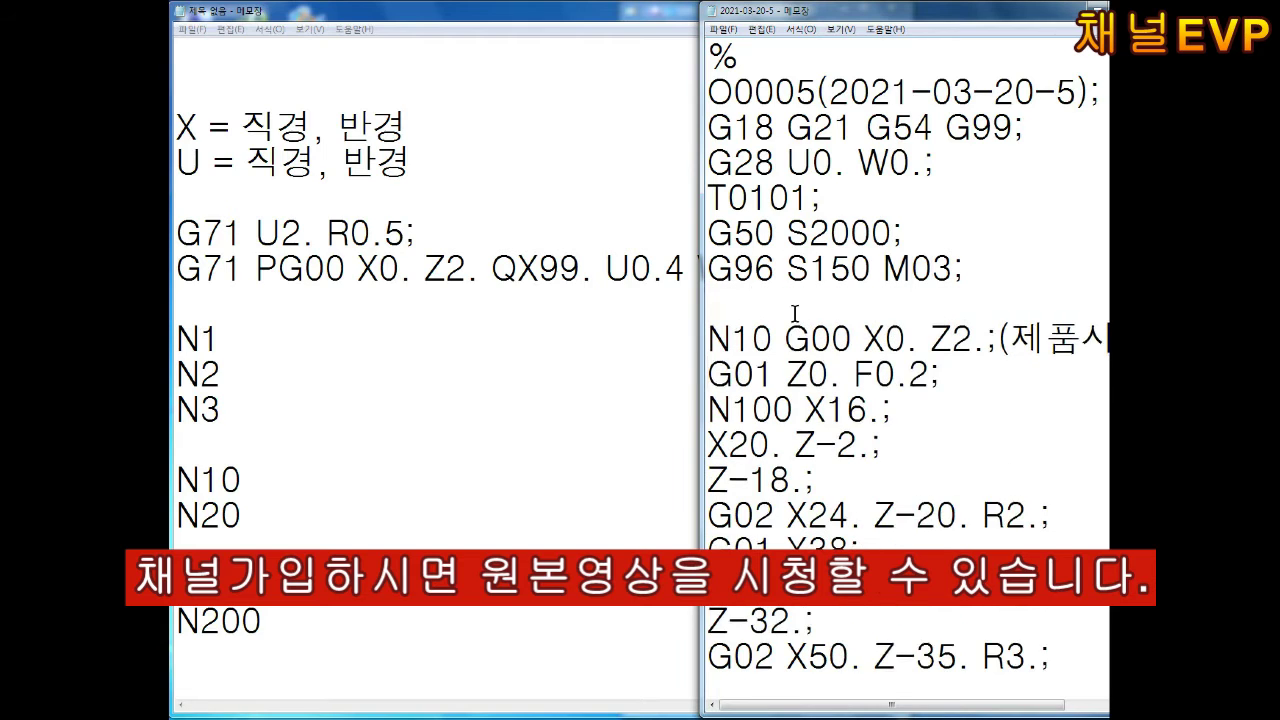
{"action": "key", "text": "Down"}
{"action": "key", "text": "Return"}
{"action": "key", "text": "Up"}
{"action": "key", "text": "Up"}
{"action": "key", "text": "Right"}
{"action": "key", "text": "Right"}
{"action": "key", "text": "Right"}
Number the X99. end block N20 and remove the extra blank line after N10
{"action": "key", "text": "Down"}
{"action": "key", "text": "Down"}
{"action": "key", "text": "Down"}
{"action": "key", "text": "Down"}
{"action": "key", "text": "Down"}
{"action": "key", "text": "Down"}
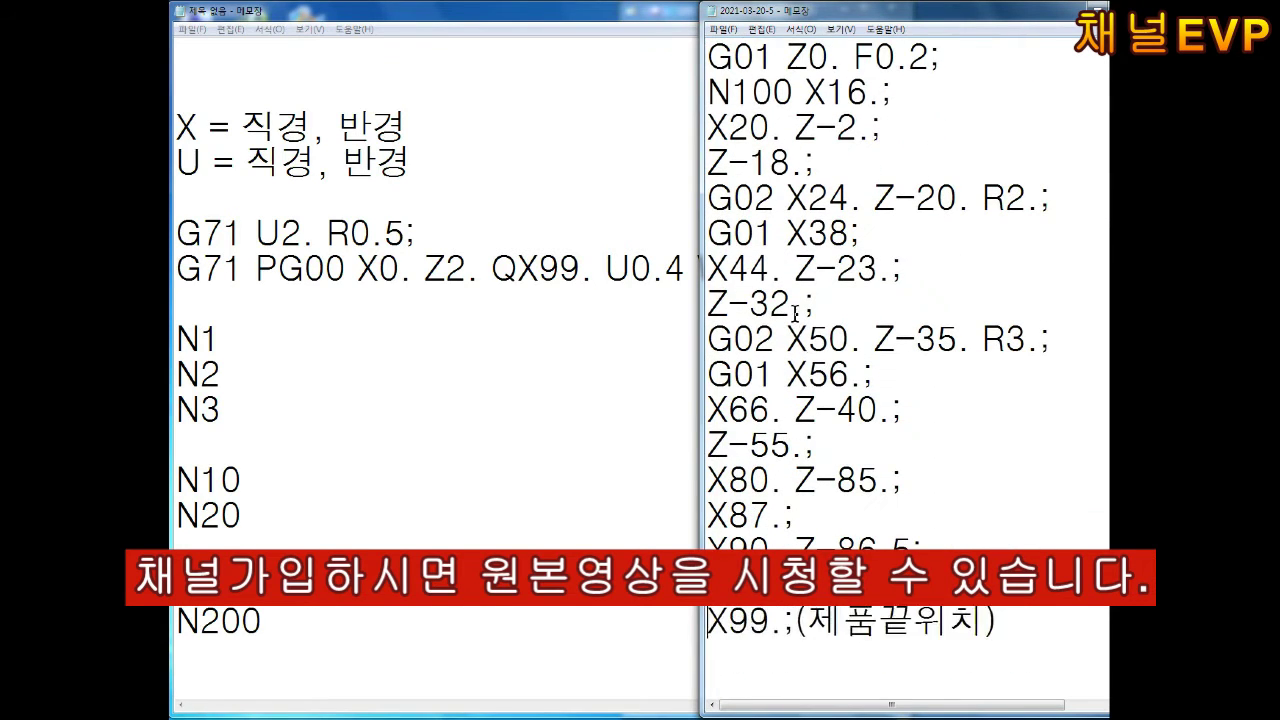
{"action": "type", "text": "N20"}
{"action": "key", "text": "Up"}
{"action": "key", "text": "Up"}
{"action": "key", "text": "Up"}
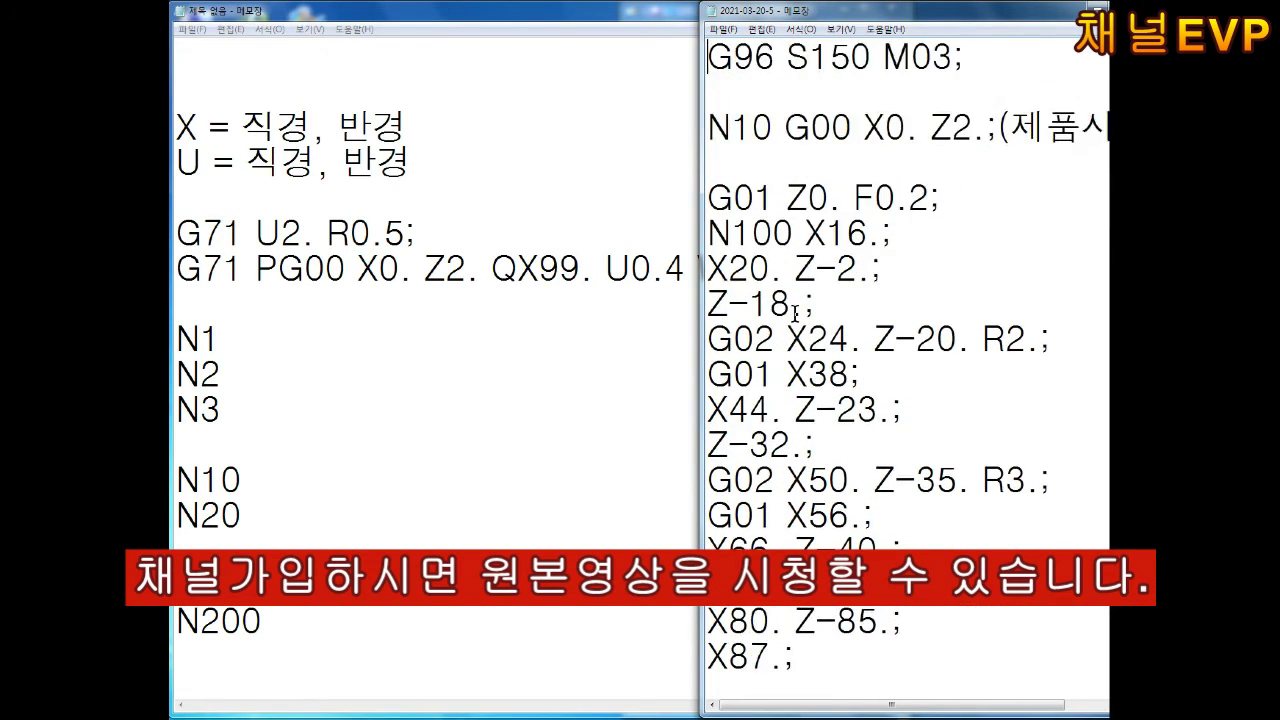
{"action": "key", "text": "Down"}
{"action": "key", "text": "Down"}
{"action": "key", "text": "Down"}
{"action": "key", "text": "BackSpace"}
Change the notes' G71 line to G71 P10 Q20 U0.4 W0.2 F0.2; and narrow the window
{"action": "left_click", "coordinate": [249, 371]}
{"action": "key", "text": "Right"}
{"action": "key", "text": "Right"}
{"action": "key", "text": "Right"}
{"action": "key", "text": "BackSpace"}
{"action": "key", "text": "BackSpace"}
{"action": "key", "text": "BackSpace"}
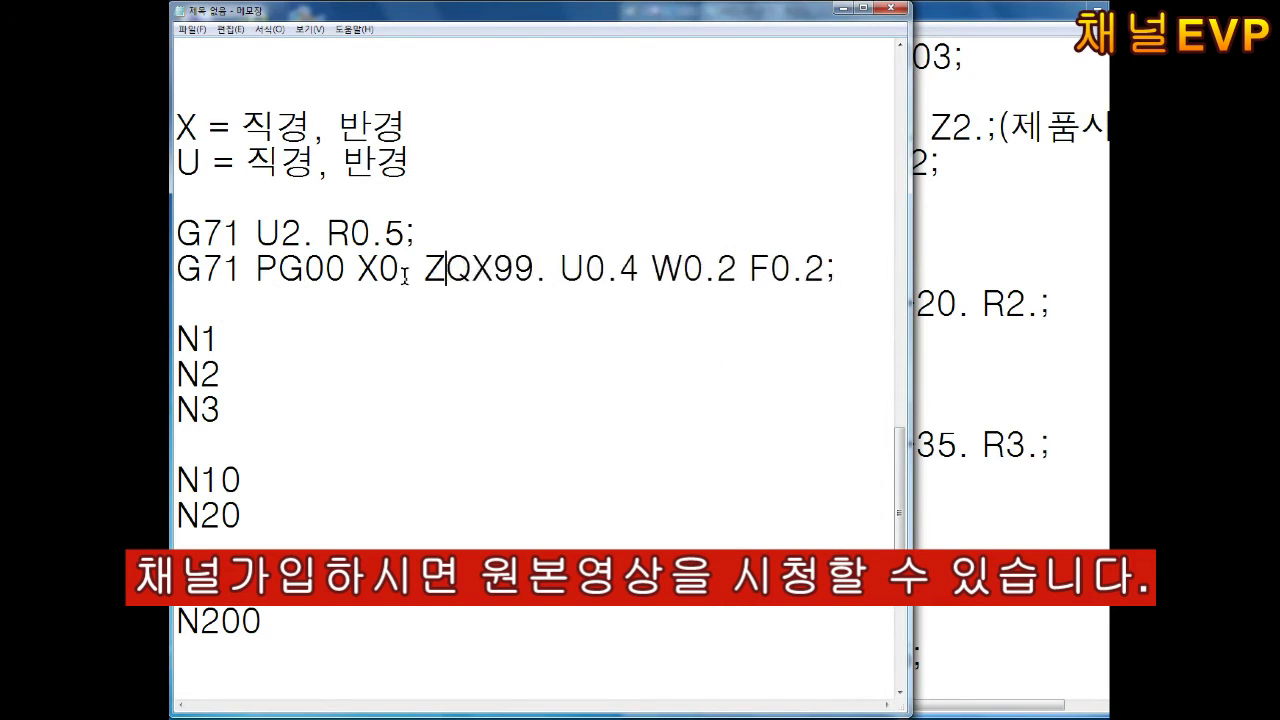
{"action": "key", "text": "BackSpace"}
{"action": "key", "text": "BackSpace"}
{"action": "key", "text": "BackSpace"}
{"action": "type", "text": "10"}
{"action": "key", "text": "Right"}
{"action": "key", "text": "Right"}
{"action": "key", "text": "Right"}
{"action": "key", "text": "BackSpace"}
{"action": "key", "text": "BackSpace"}
{"action": "key", "text": "BackSpace"}
{"action": "type", "text": "20"}
{"action": "left_click_drag", "start_coordinate": [911, 243], "coordinate": [704, 243]}
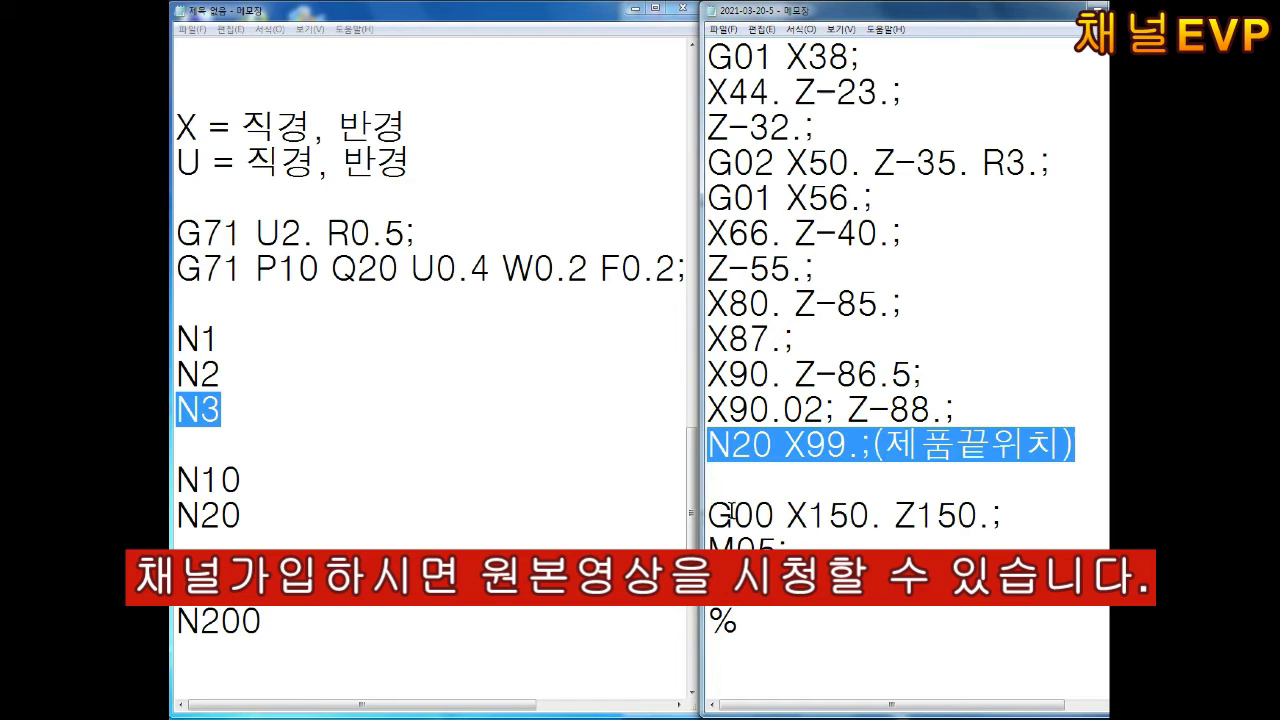
{"action": "mouse_move", "coordinate": [176, 233]}
{"action": "left_mouse_down"}
{"action": "mouse_move", "coordinate": [680, 274]}
{"action": "mouse_move", "coordinate": [534, 306]}
{"action": "left_mouse_up"}
{"action": "left_click_drag", "start_coordinate": [706, 306], "coordinate": [538, 306]}
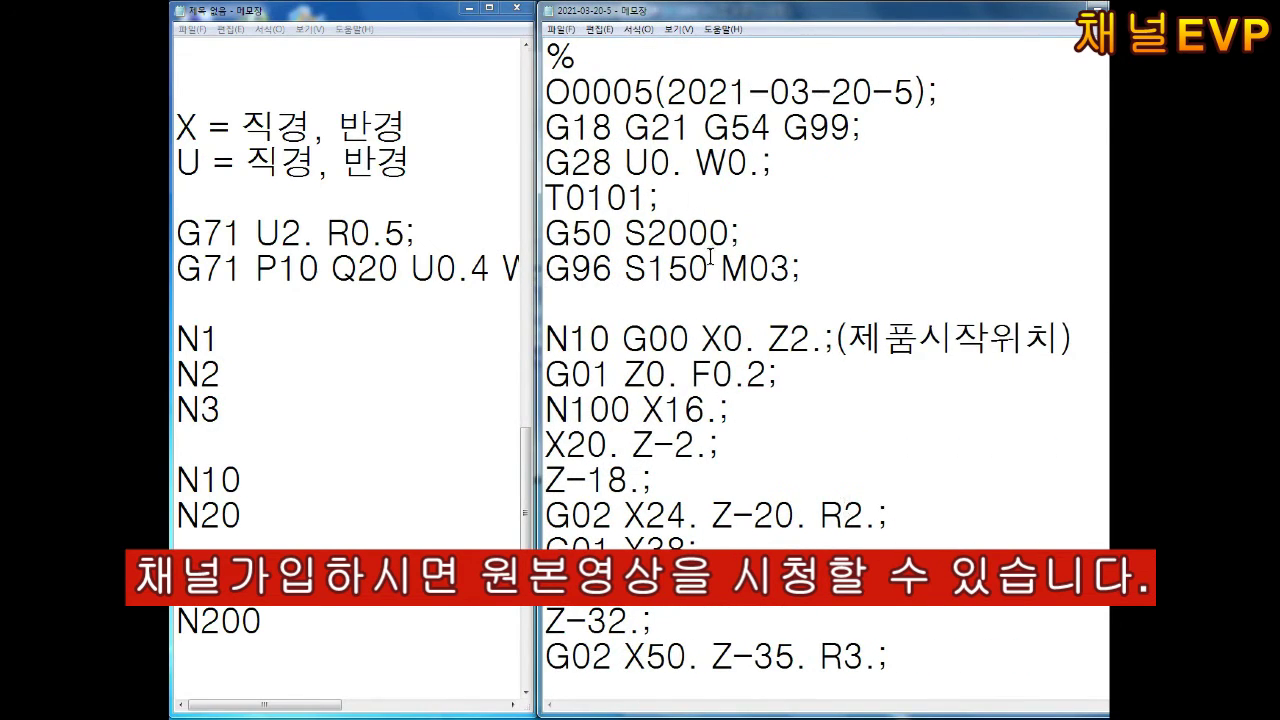
Paste the G71 U2. R0.5 and G71 P10 Q20 lines after G96 S150 M03 and tidy blank lines
{"action": "left_click", "coordinate": [799, 305]}
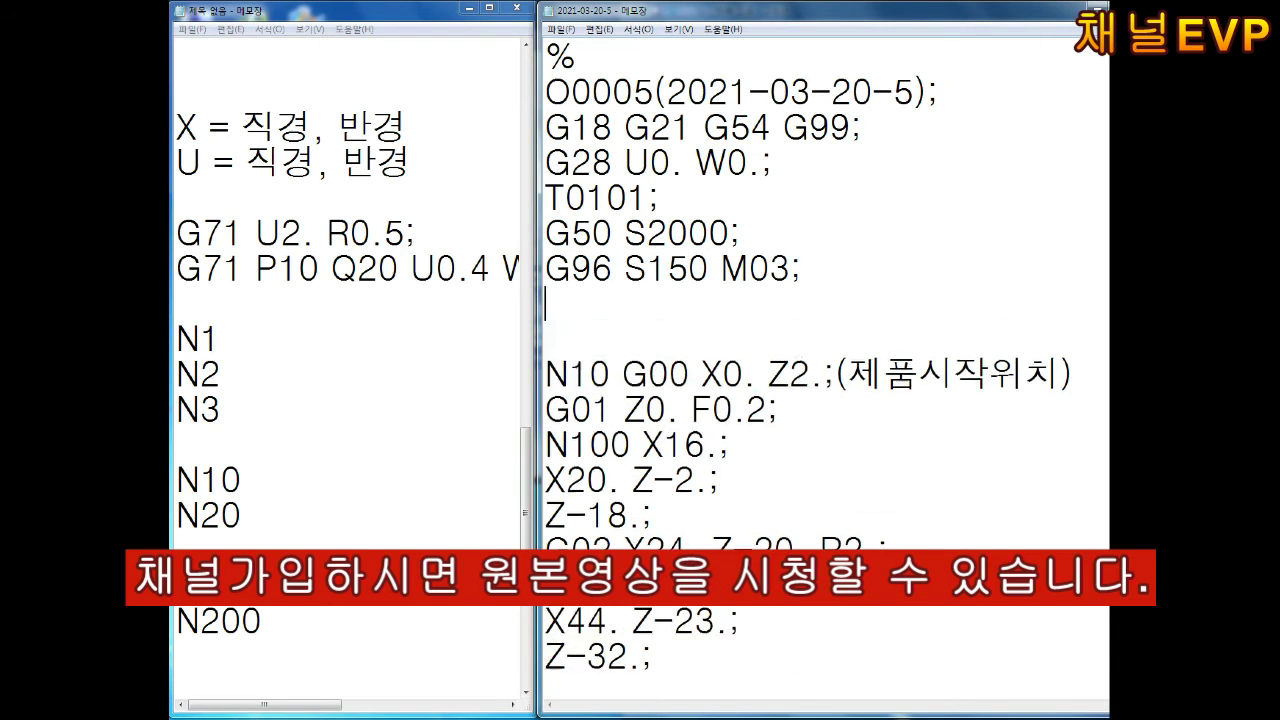
{"action": "type", "text": "G71 U2. R0.5; G71 P10 Q20 U0.4 W0.2 F0.2;"}
{"action": "key", "text": "Delete"}
{"action": "left_click_drag", "start_coordinate": [534, 238], "coordinate": [404, 238]}
{"action": "left_click", "coordinate": [700, 268]}
{"action": "key", "text": "Return"}
{"action": "left_click", "coordinate": [960, 409]}
{"action": "key", "text": "Return"}
{"action": "left_click", "coordinate": [674, 532]}
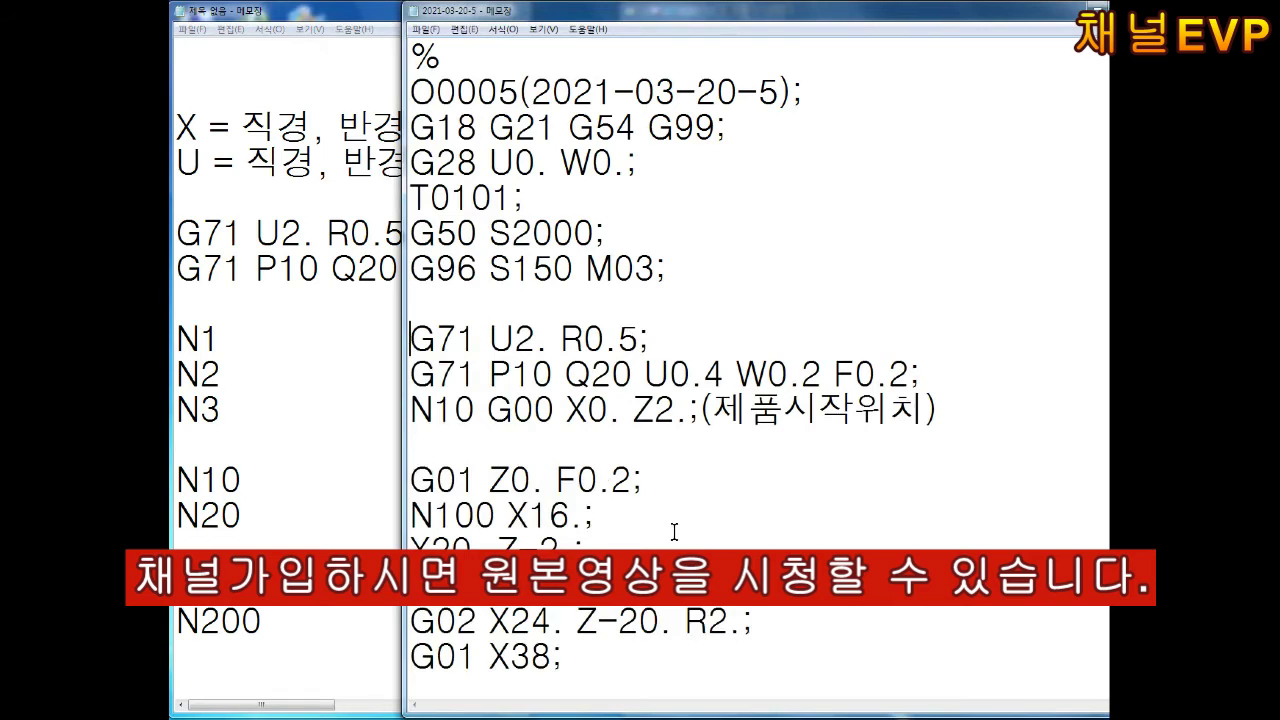
{"action": "key", "text": "BackSpace"}
{"action": "key", "text": "Down"}
{"action": "key", "text": "Down"}
{"action": "key", "text": "Down"}
{"action": "key", "text": "Delete"}
{"action": "key", "text": "Up"}
Delete the (제품시작위치) and (제품끝위치) comments from the N10 and N20 blocks
{"action": "key", "text": "End"}
{"action": "key", "text": "BackSpace"}
{"action": "key", "text": "BackSpace"}
{"action": "key", "text": "BackSpace"}
{"action": "key", "text": "ctrl+End"}
{"action": "key", "text": "Up"}
{"action": "key", "text": "Up"}
{"action": "key", "text": "Up"}
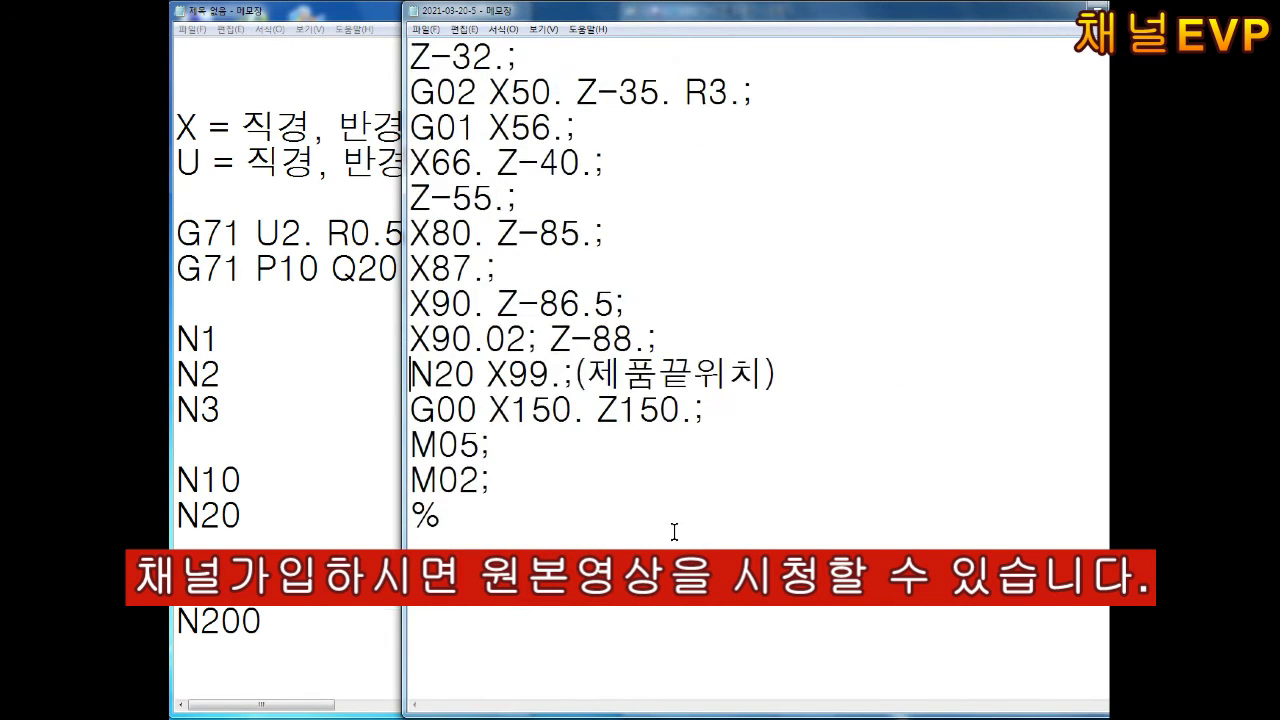
{"action": "key", "text": "End"}
{"action": "key", "text": "BackSpace"}
{"action": "key", "text": "BackSpace"}
{"action": "key", "text": "BackSpace"}
{"action": "key", "text": "BackSpace"}
{"action": "key", "text": "BackSpace"}
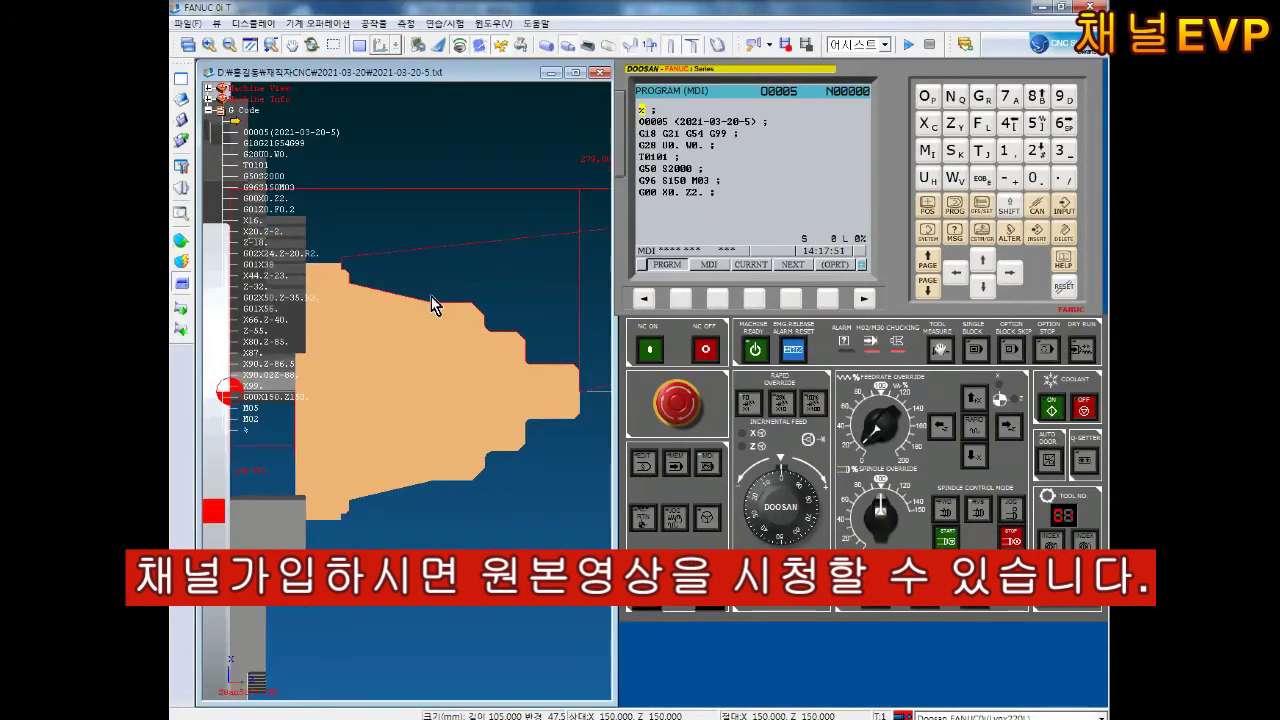
Load the edited program in the simulator, dismiss the G71 error, and run it
{"action": "left_click", "coordinate": [767, 400]}
{"action": "left_click", "coordinate": [793, 349]}
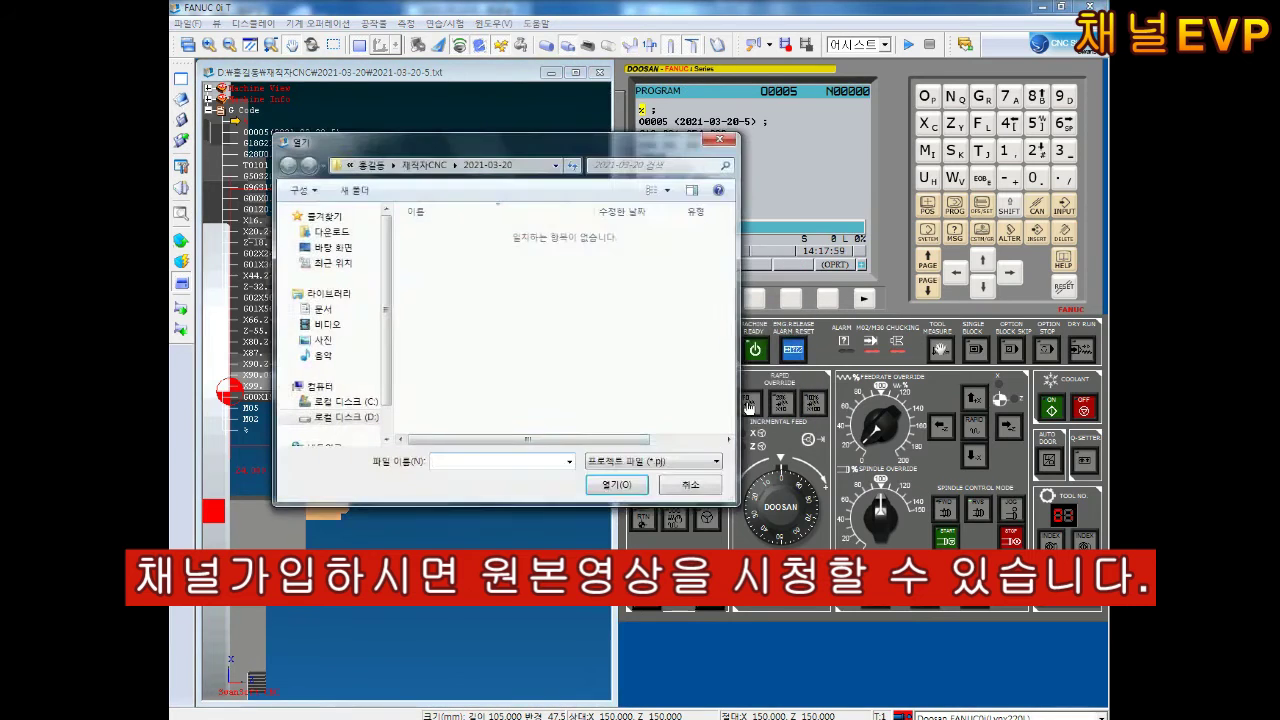
{"action": "double_click", "coordinate": [457, 243]}
{"action": "left_click", "coordinate": [687, 422]}
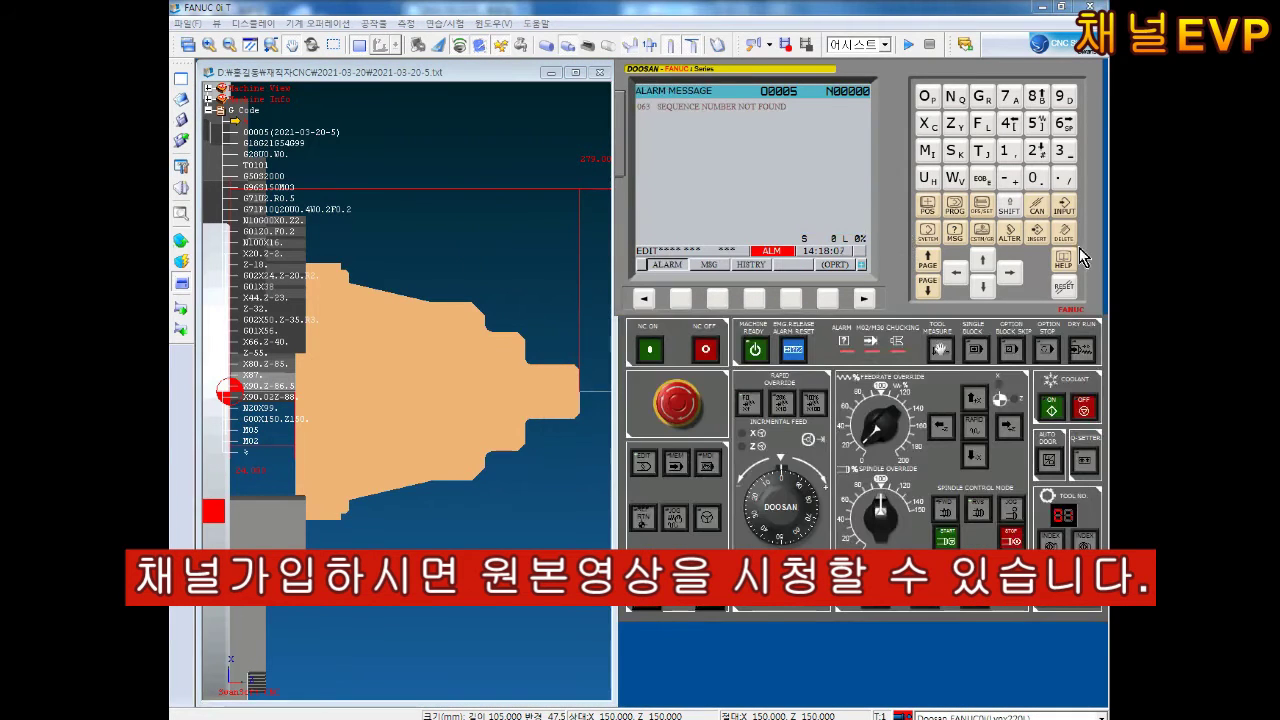
{"action": "key", "text": "Down"}
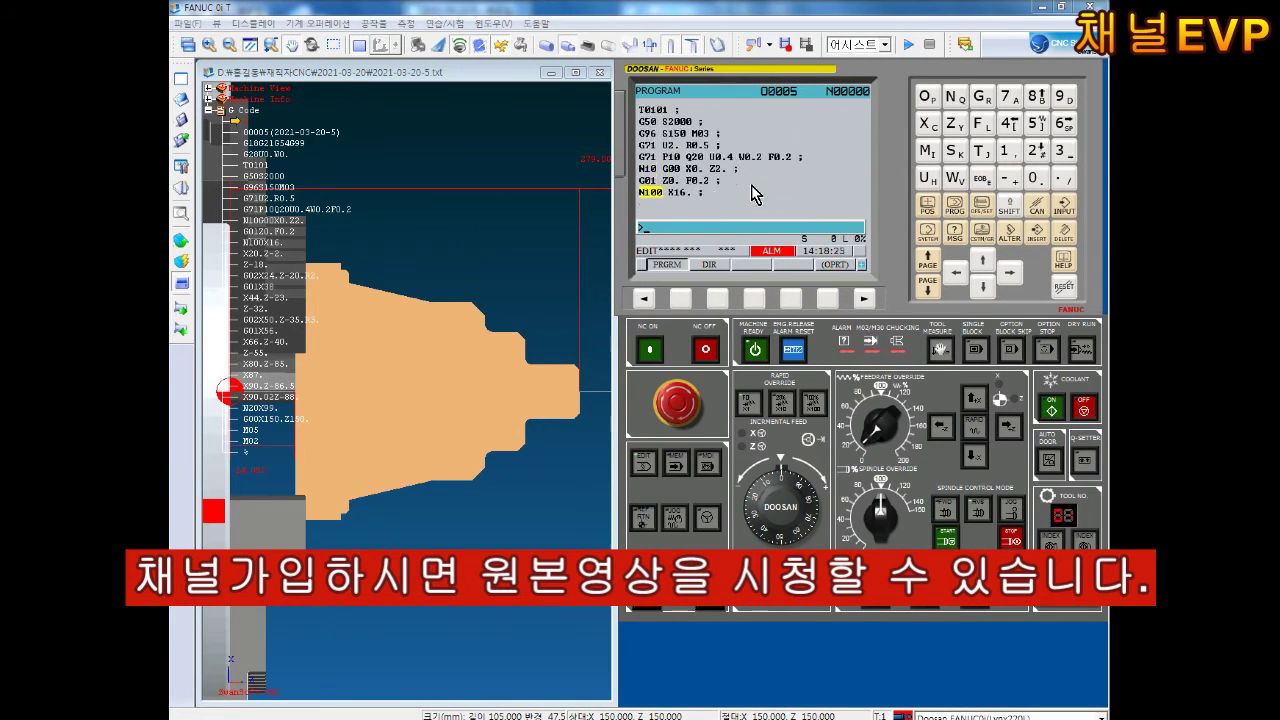
{"action": "key", "text": "Down"}
{"action": "key", "text": "Down"}
{"action": "key", "text": "Down"}
{"action": "key", "text": "Down"}
{"action": "key", "text": "Down"}
{"action": "key", "text": "Down"}
{"action": "key", "text": "Down"}
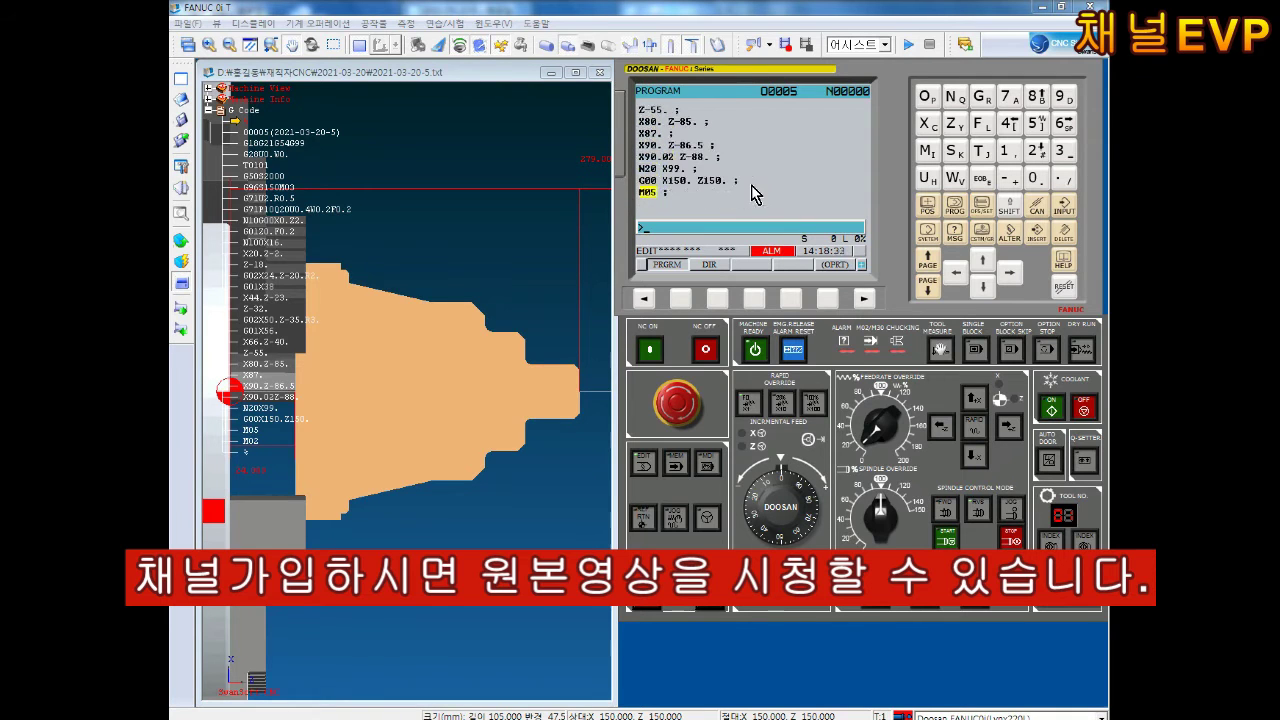
{"action": "key", "text": "Down"}
{"action": "key", "text": "Down"}
{"action": "key", "text": "Down"}
{"action": "left_click", "coordinate": [677, 463]}
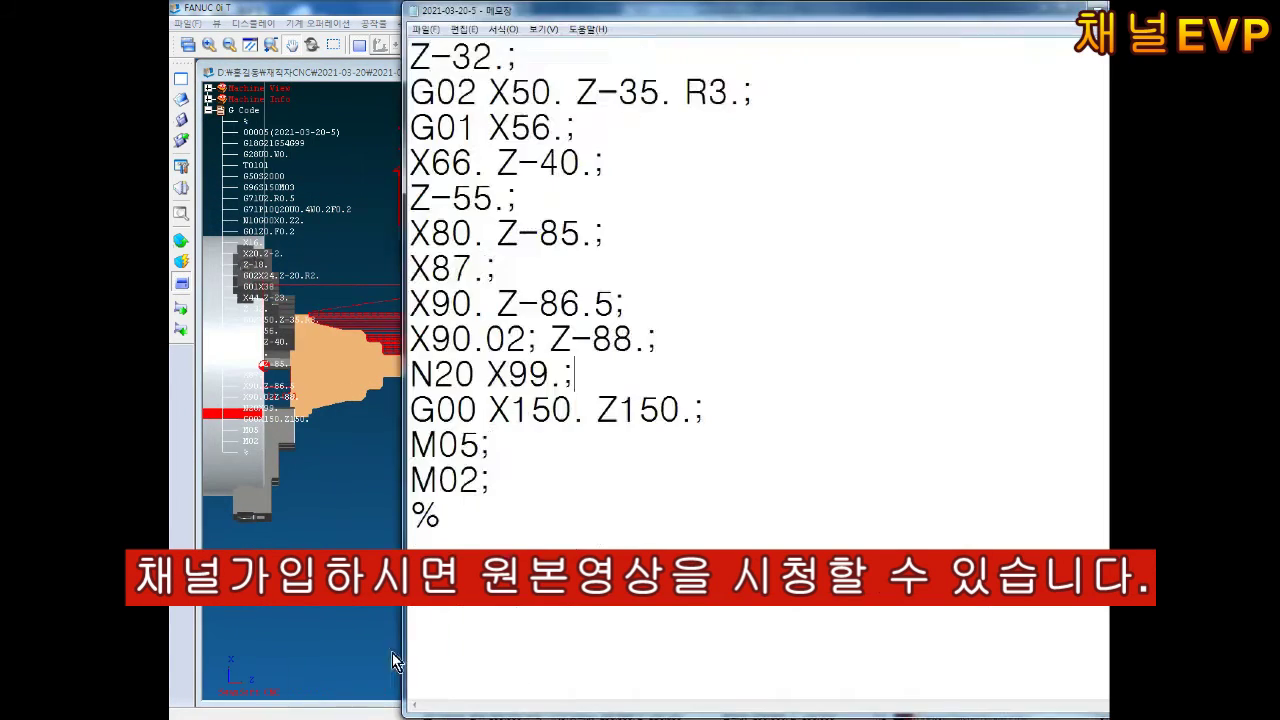
Delete the stray N100 label from the X16. line in Notepad and go back to the simulator
{"action": "scroll", "coordinate": [478, 262], "scroll_direction": "up", "scroll_amount": 4}
{"action": "double_click", "coordinate": [432, 268]}
{"action": "key", "text": "Delete"}
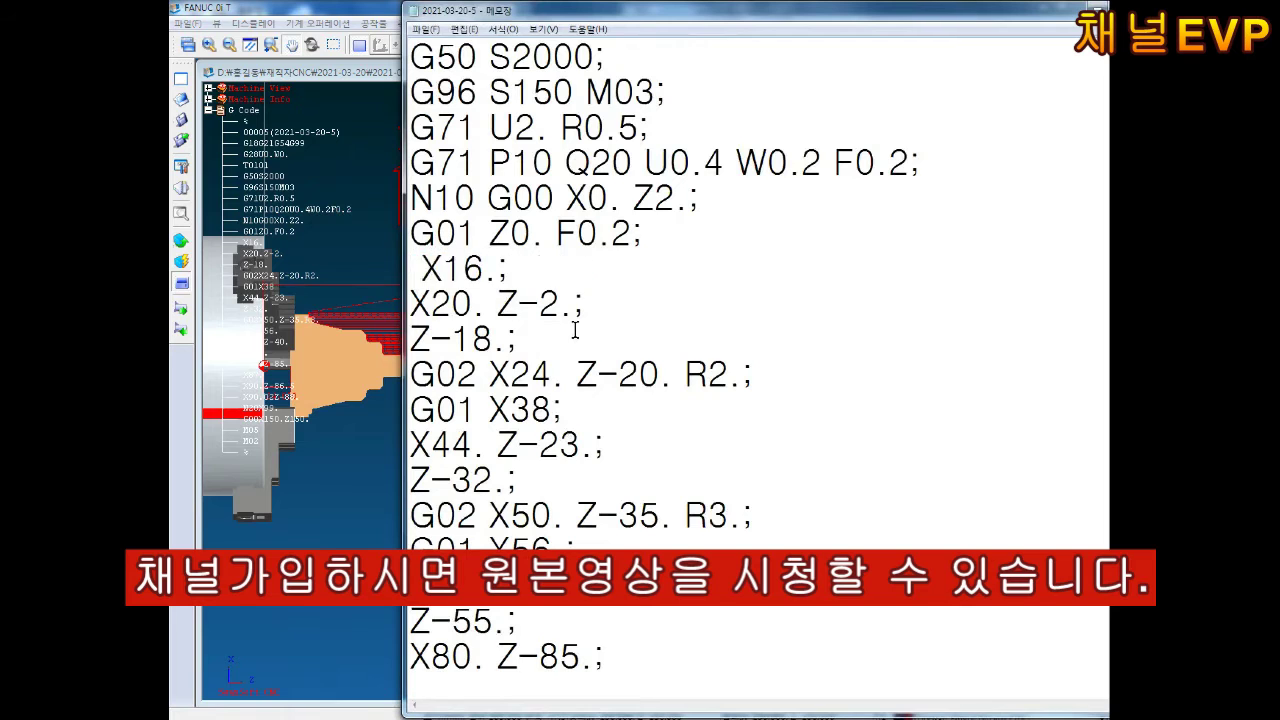
{"action": "key", "text": "Delete"}
{"action": "key", "text": "Down"}
{"action": "key", "text": "Down"}
{"action": "key", "text": "End"}
{"action": "double_click", "coordinate": [432, 197]}
{"action": "scroll", "coordinate": [432, 197], "scroll_direction": "down", "scroll_amount": 4}
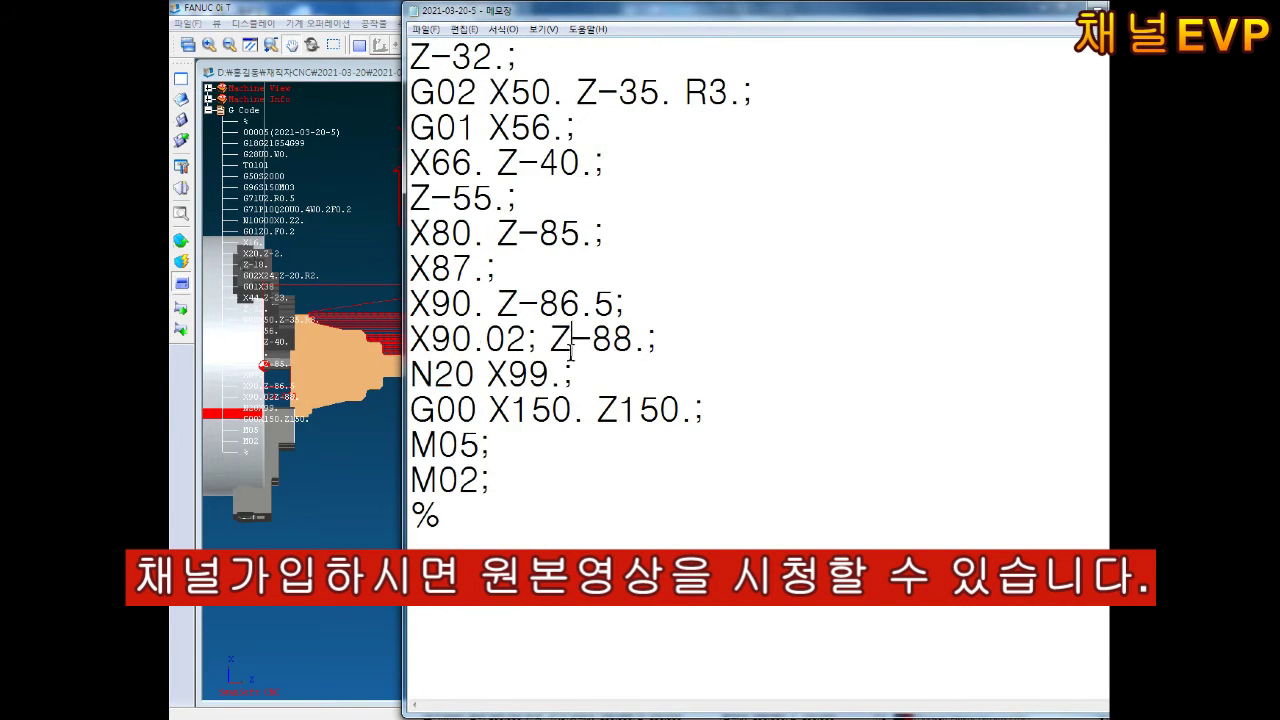
{"action": "scroll", "coordinate": [432, 197], "scroll_direction": "up", "scroll_amount": 1}
{"action": "key", "text": "alt+Tab"}
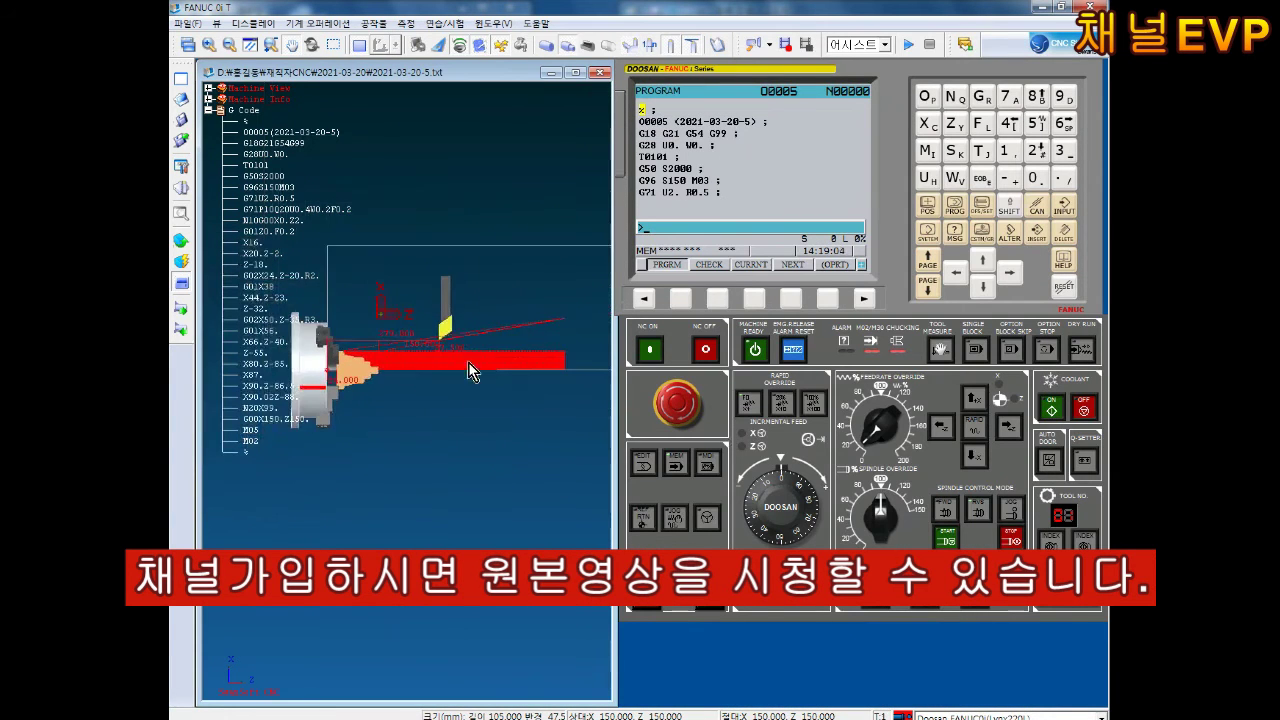
Return to reference, set a 95 diameter by 105 length workpiece, and enlarge the simulation view
{"action": "left_click", "coordinate": [1006, 427]}
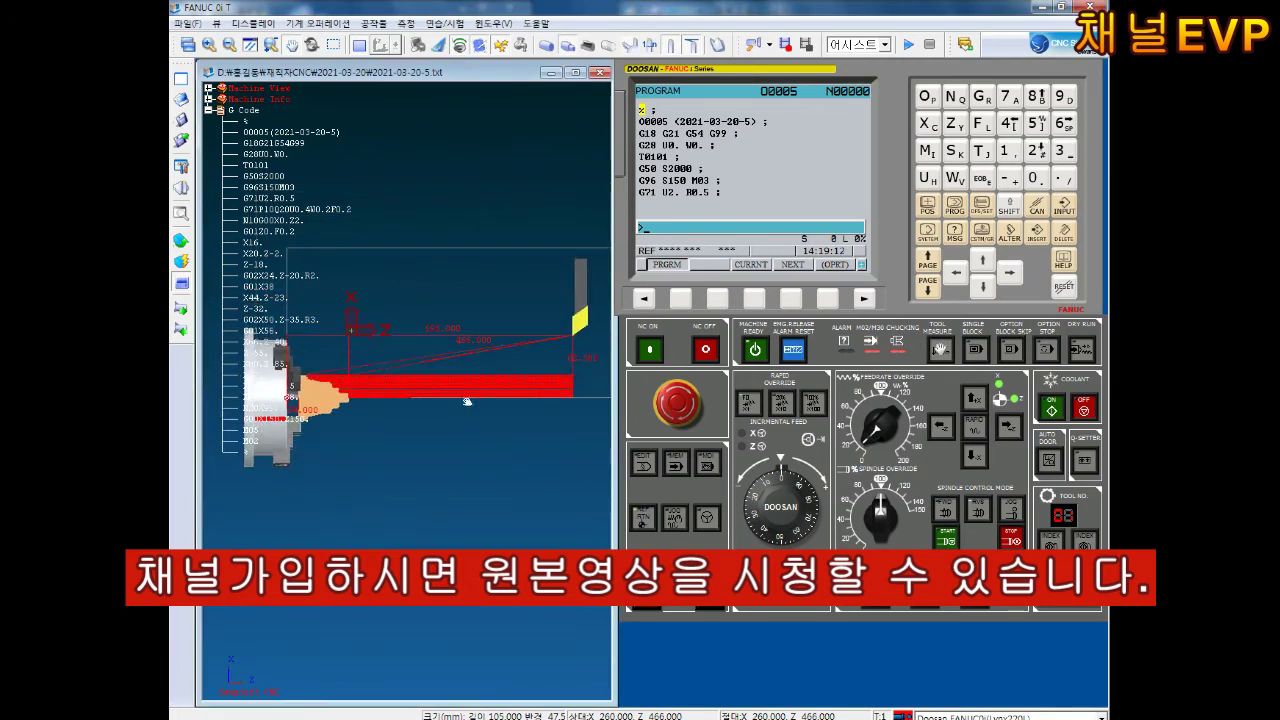
{"action": "scroll", "coordinate": [468, 400], "scroll_direction": "up", "scroll_amount": 2}
{"action": "scroll", "coordinate": [455, 372], "scroll_direction": "up", "scroll_amount": 2}
{"action": "right_click", "coordinate": [223, 215]}
{"action": "left_click", "coordinate": [250, 230]}
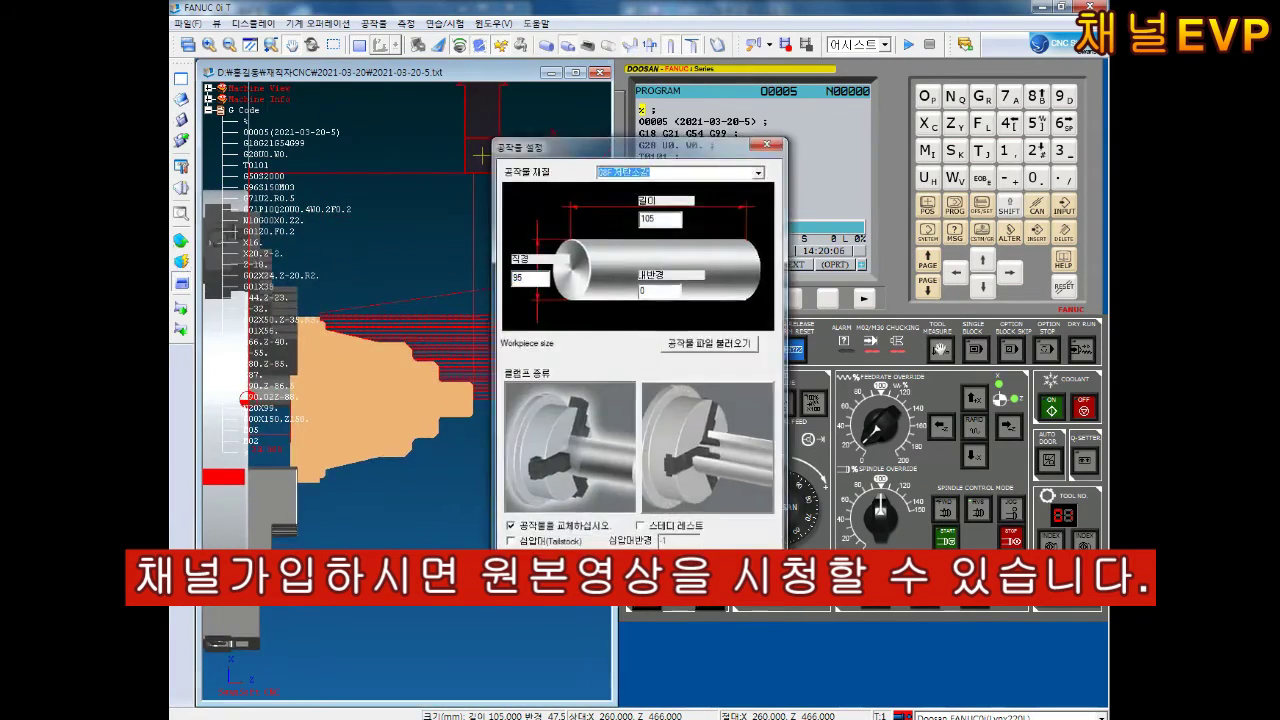
{"action": "left_click", "coordinate": [708, 492]}
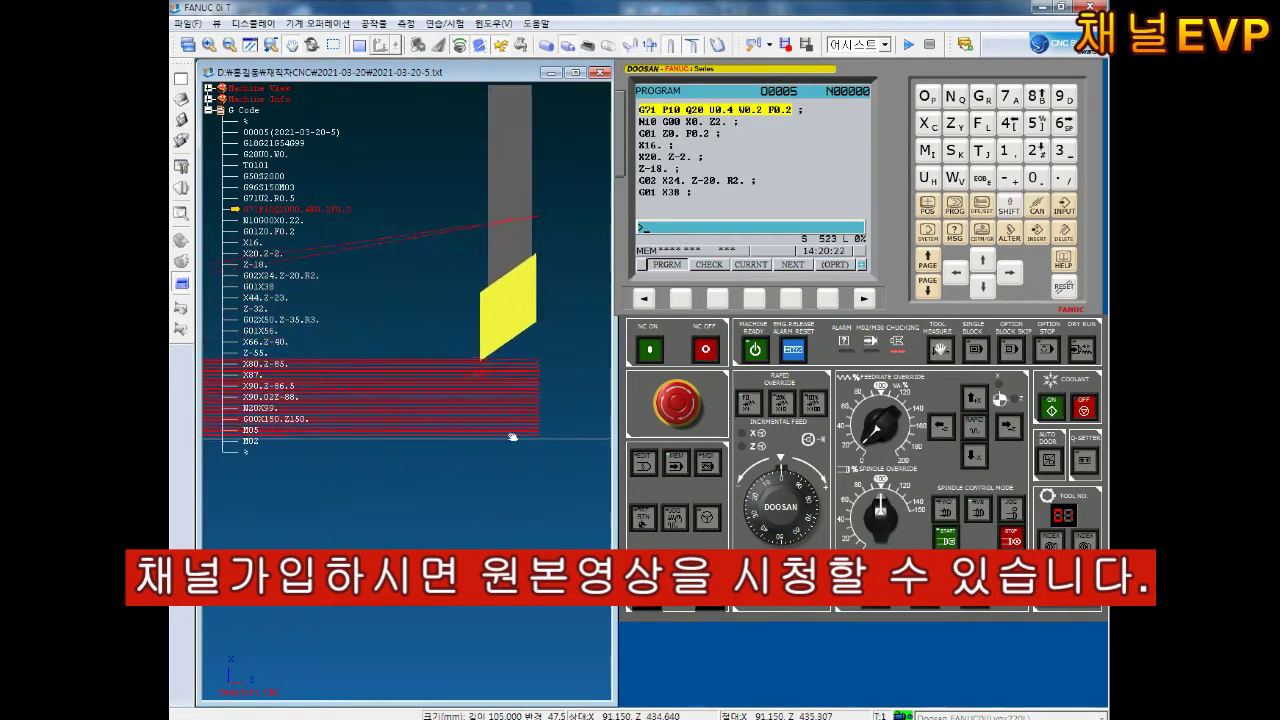
{"action": "left_click", "coordinate": [190, 46]}
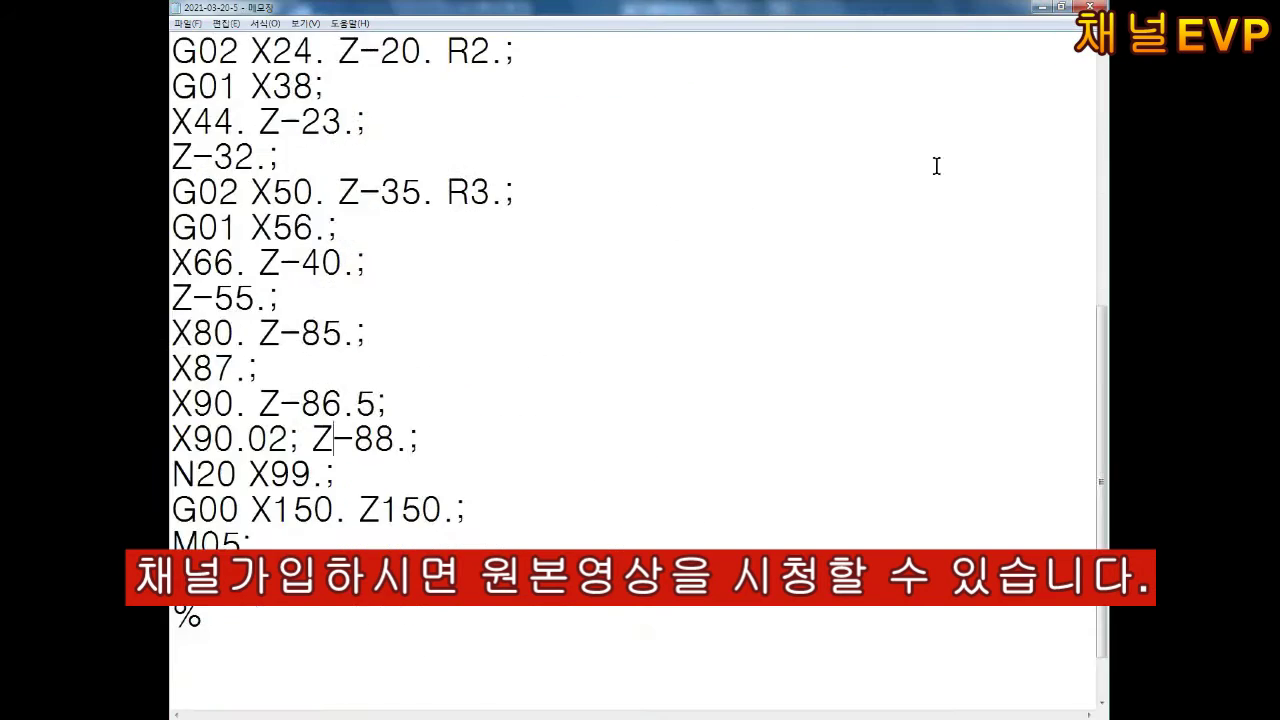
Insert the line 황삭가공 시작위치 (재료크기 기준 안전거리 확보) after G96 S150 M03, above the G71 lines
{"action": "scroll", "coordinate": [1014, 163], "scroll_direction": "up", "scroll_amount": 5}
{"action": "left_click_drag", "start_coordinate": [172, 290], "coordinate": [685, 338]}
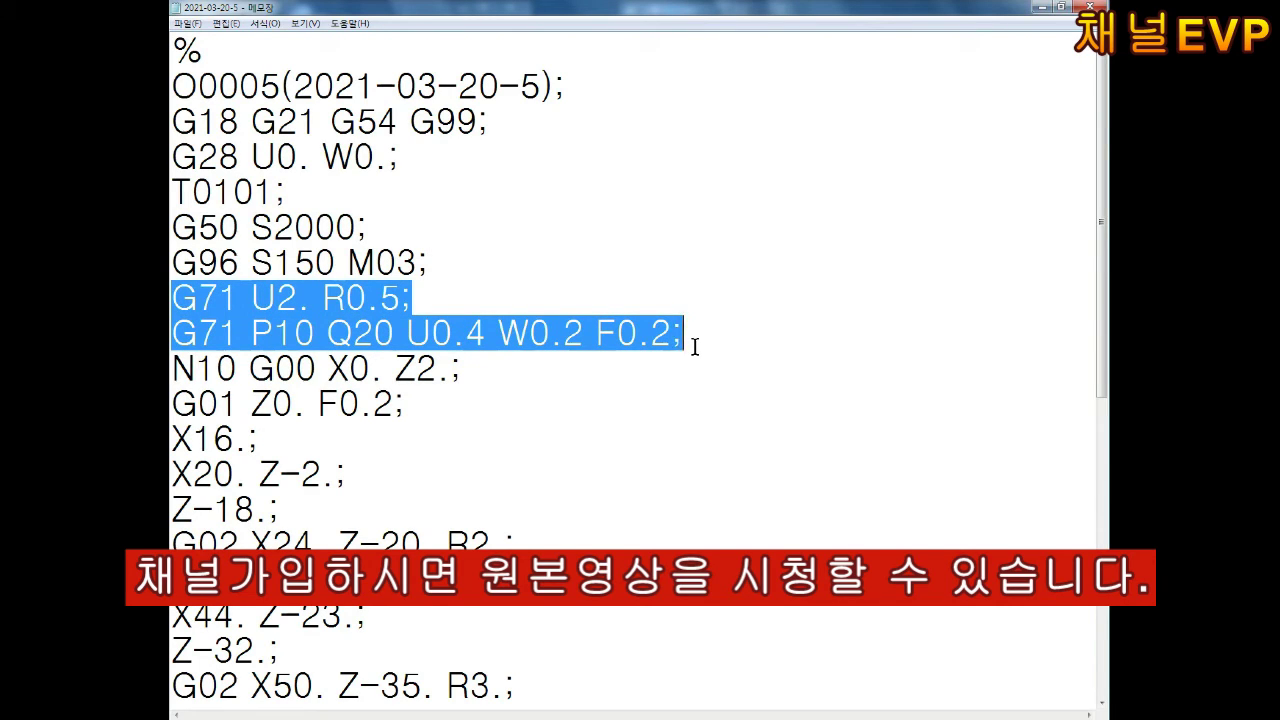
{"action": "left_click", "coordinate": [514, 263]}
{"action": "key", "text": "Return"}
{"action": "key", "text": "Return"}
{"action": "key", "text": "Up"}
{"action": "type", "text": "GHKD"}
{"action": "key", "text": "BackSpace"}
{"action": "key", "text": "BackSpace"}
{"action": "key", "text": "BackSpace"}
{"action": "type", "text": "황"}
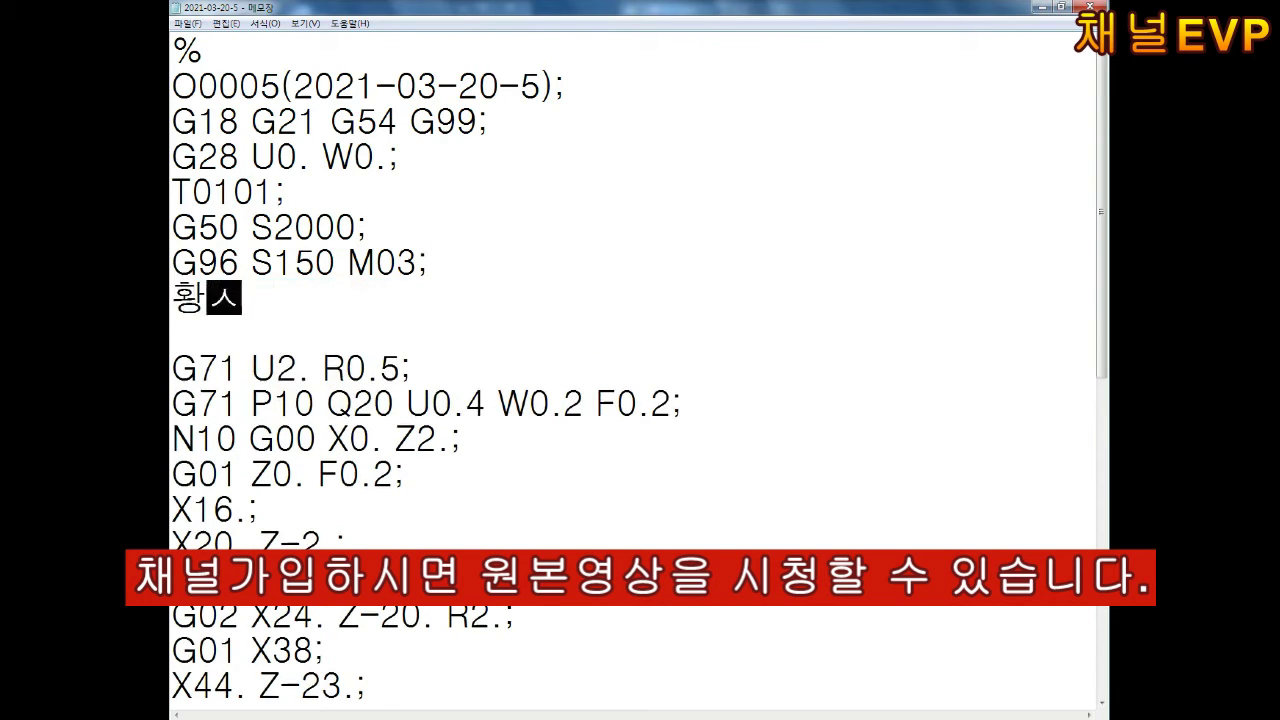
{"action": "type", "text": "삭가공 시작위치 (재료크기 기준 안전거리"}
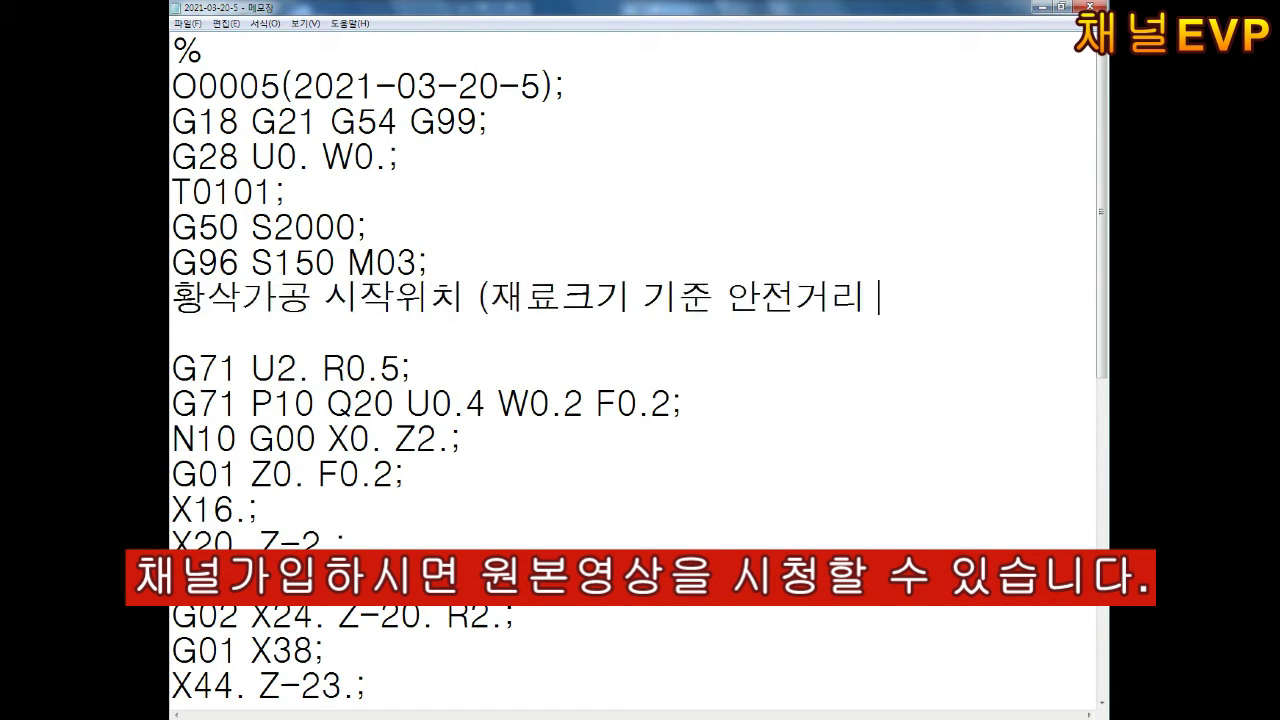
{"action": "type", "text": " 확보)"}
{"action": "key", "text": "Return"}
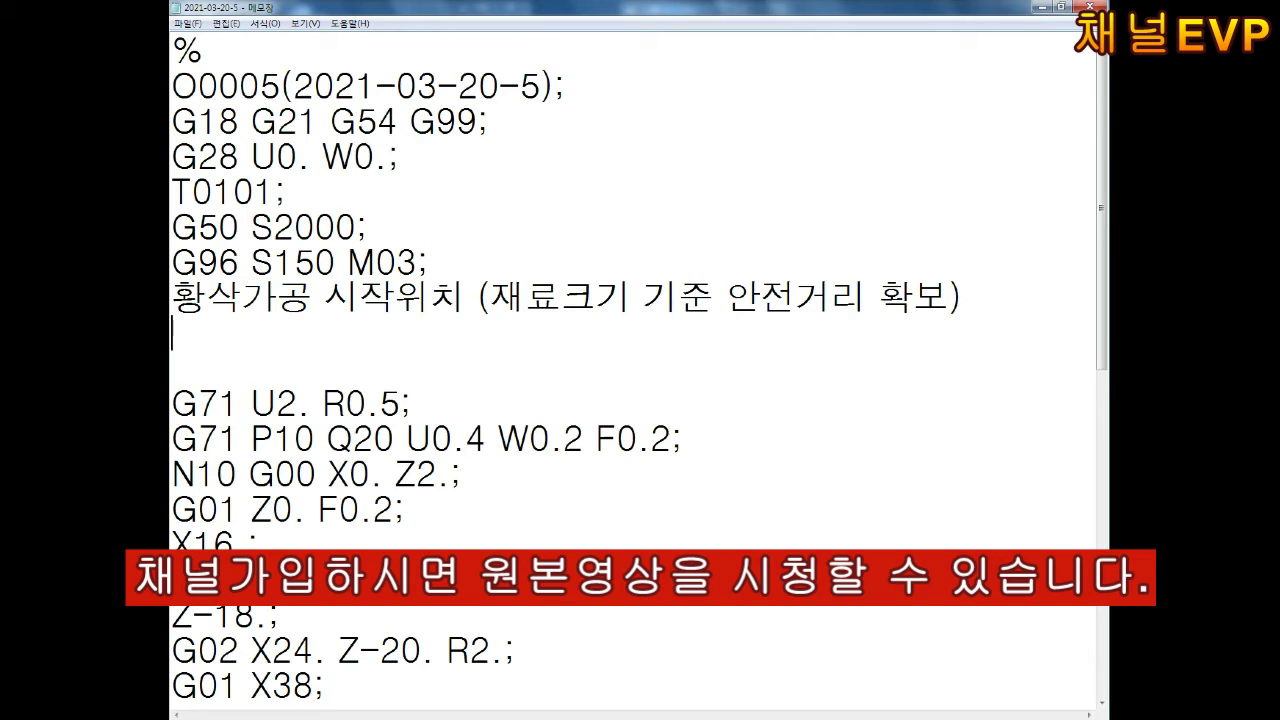
{"action": "scroll", "coordinate": [825, 272], "scroll_direction": "down", "scroll_amount": 5}
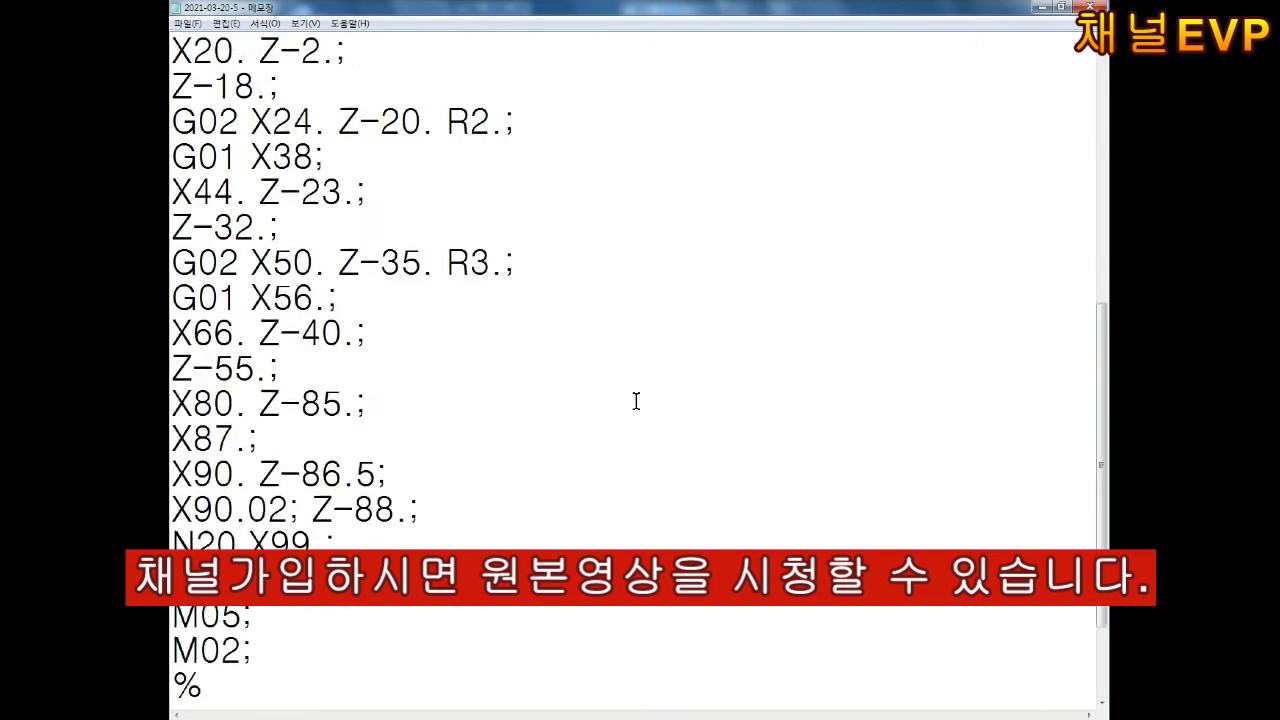
{"action": "scroll", "coordinate": [631, 400], "scroll_direction": "down", "scroll_amount": 1}
{"action": "left_click_drag", "start_coordinate": [237, 404], "coordinate": [339, 409]}
{"action": "scroll", "coordinate": [447, 393], "scroll_direction": "up", "scroll_amount": 7}
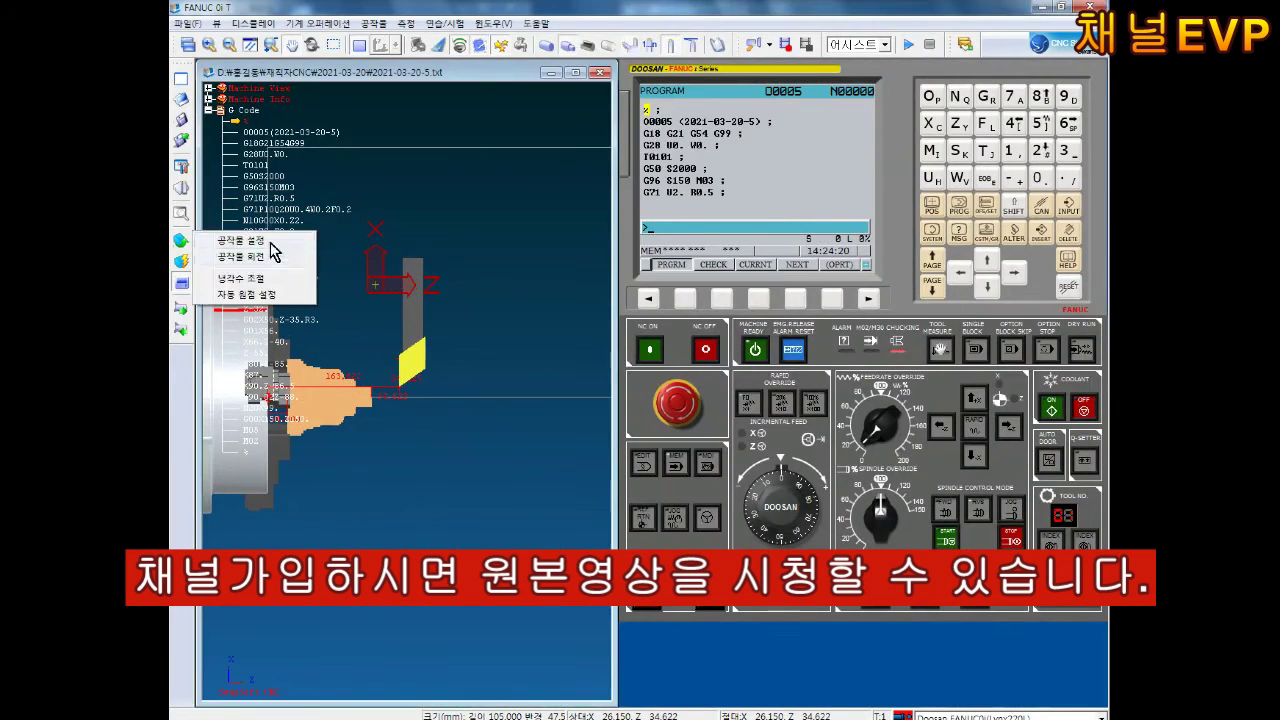
Reload the raw stock via Workpiece Setup and zoom in on the tool tip and stock corner
{"action": "key", "text": "Return"}
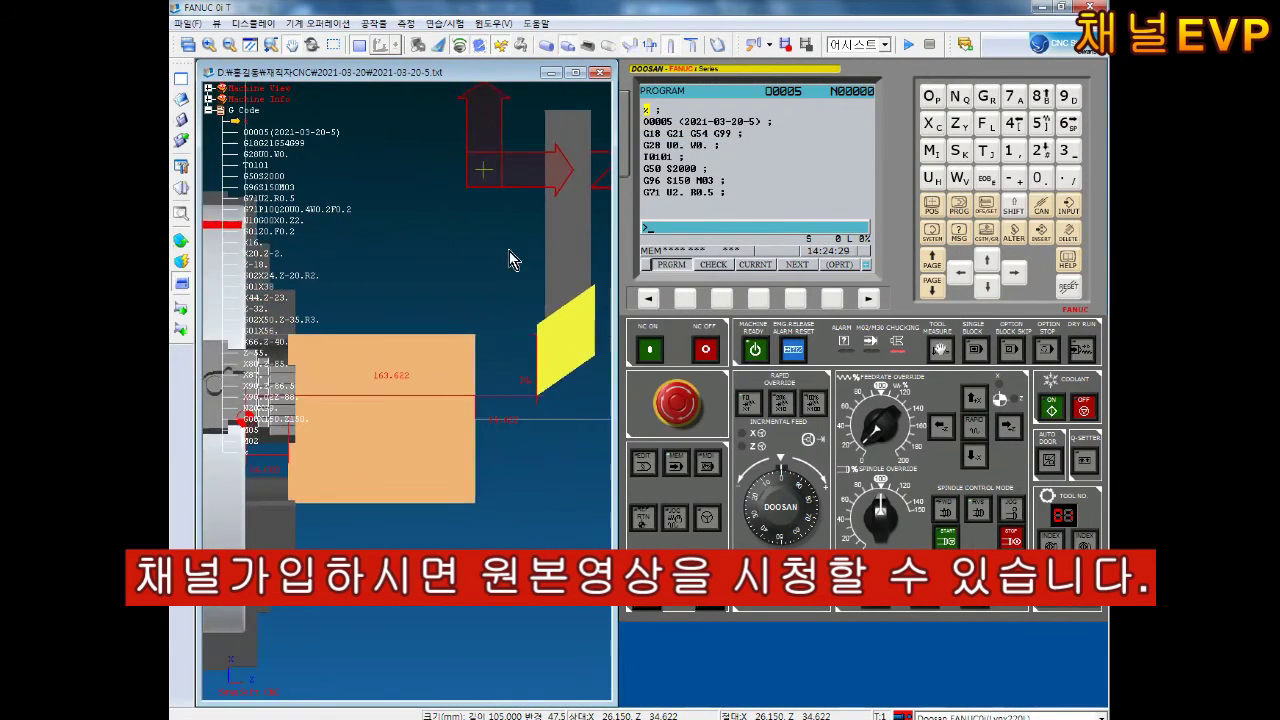
{"action": "right_click", "coordinate": [208, 234]}
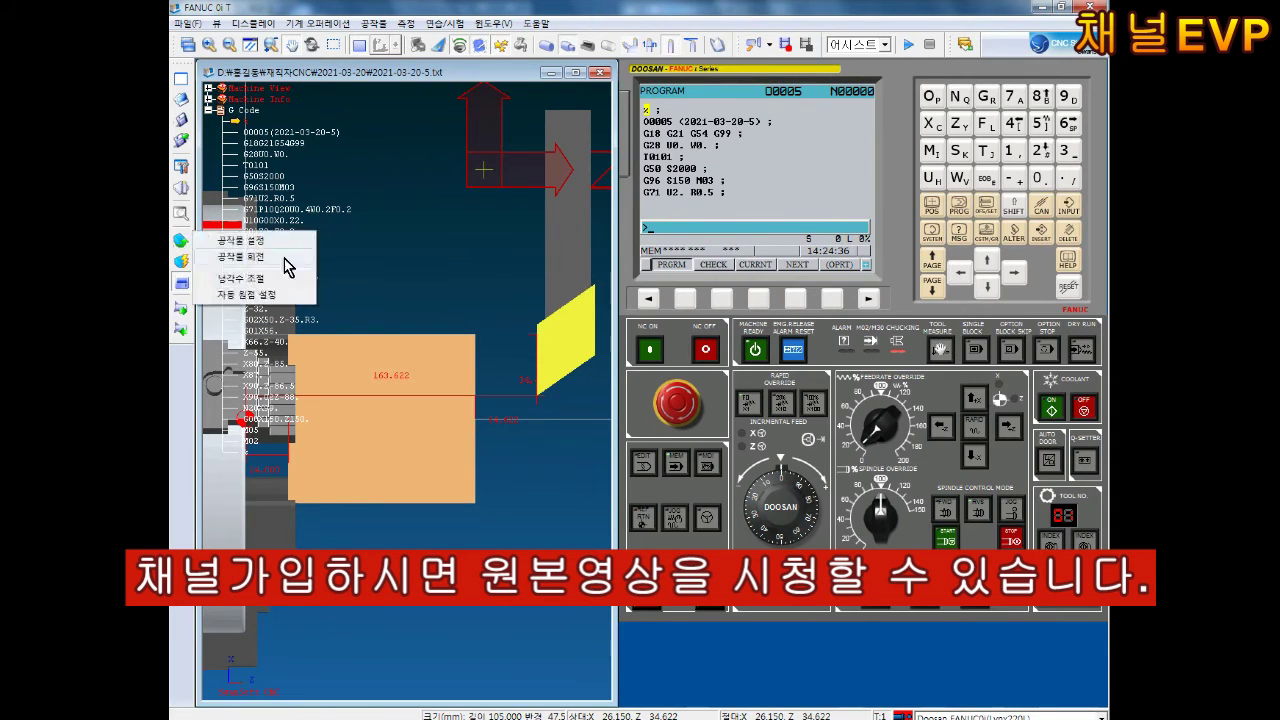
{"action": "left_click", "coordinate": [240, 281]}
{"action": "left_click", "coordinate": [600, 352]}
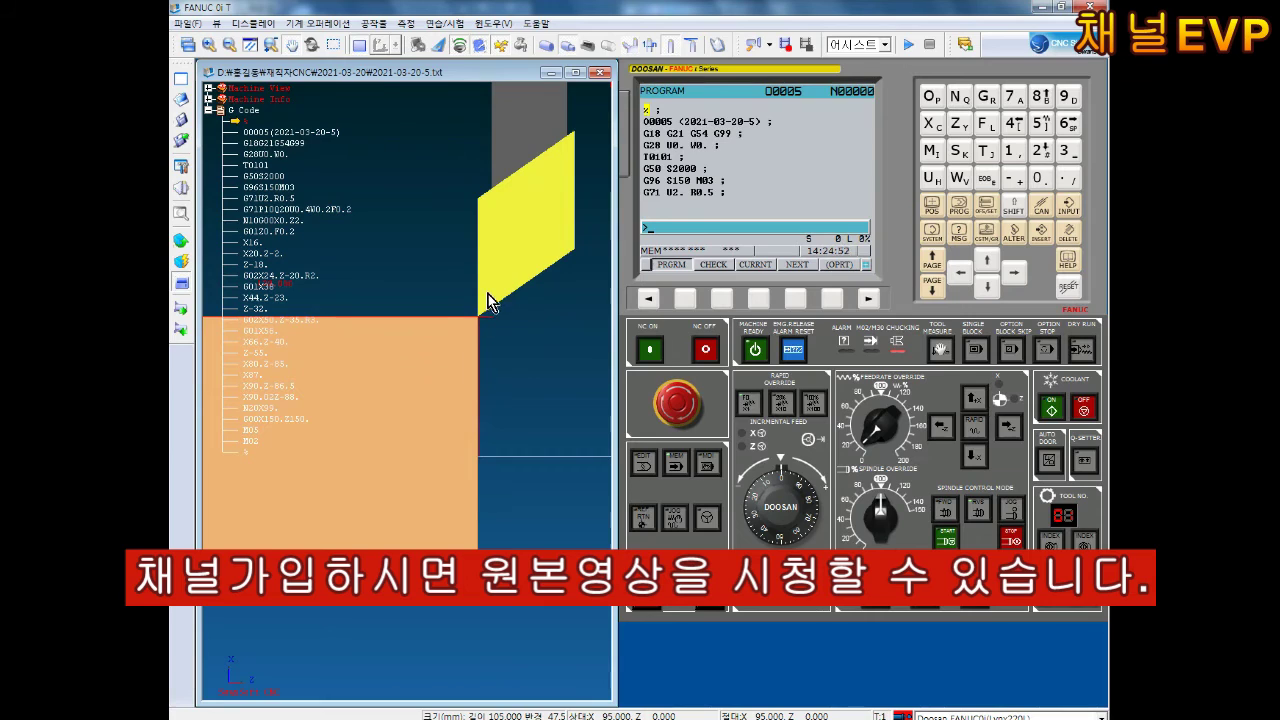
{"action": "scroll", "coordinate": [488, 295], "scroll_direction": "up", "scroll_amount": 2}
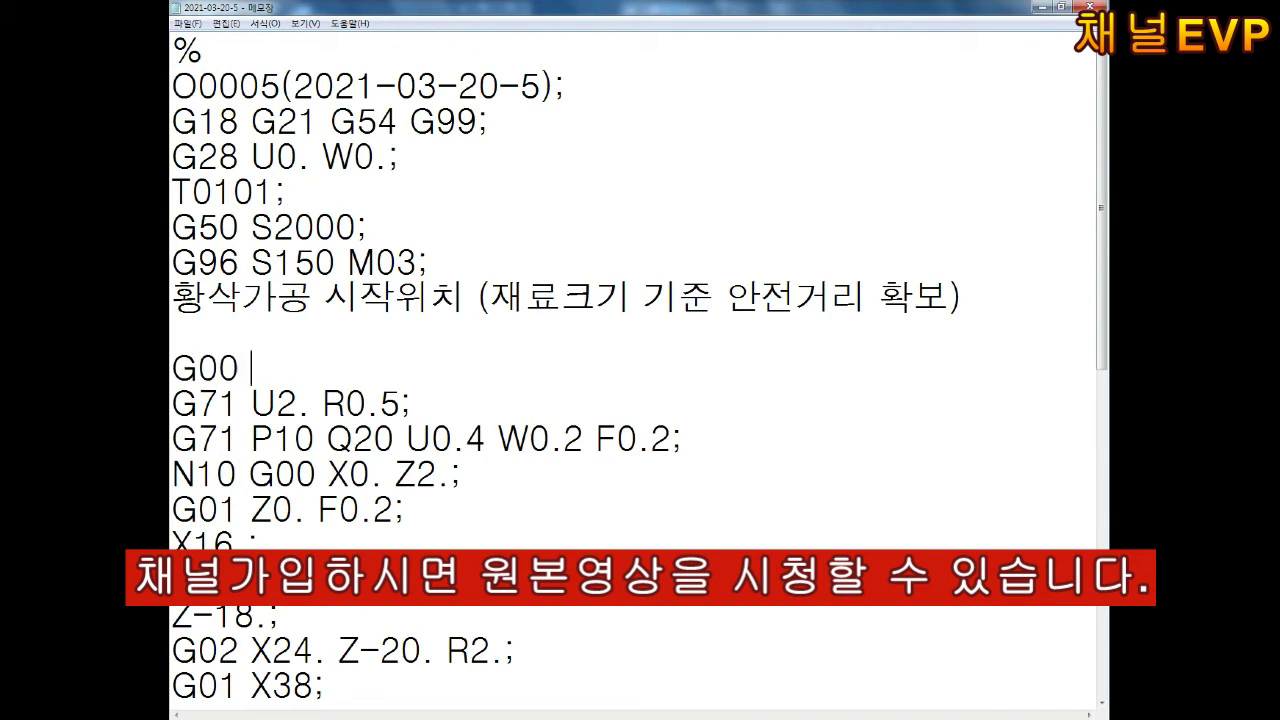
Type G00 X99. Z2. and move the Korean comment onto that line
{"action": "type", "text": "X99. Z2."}
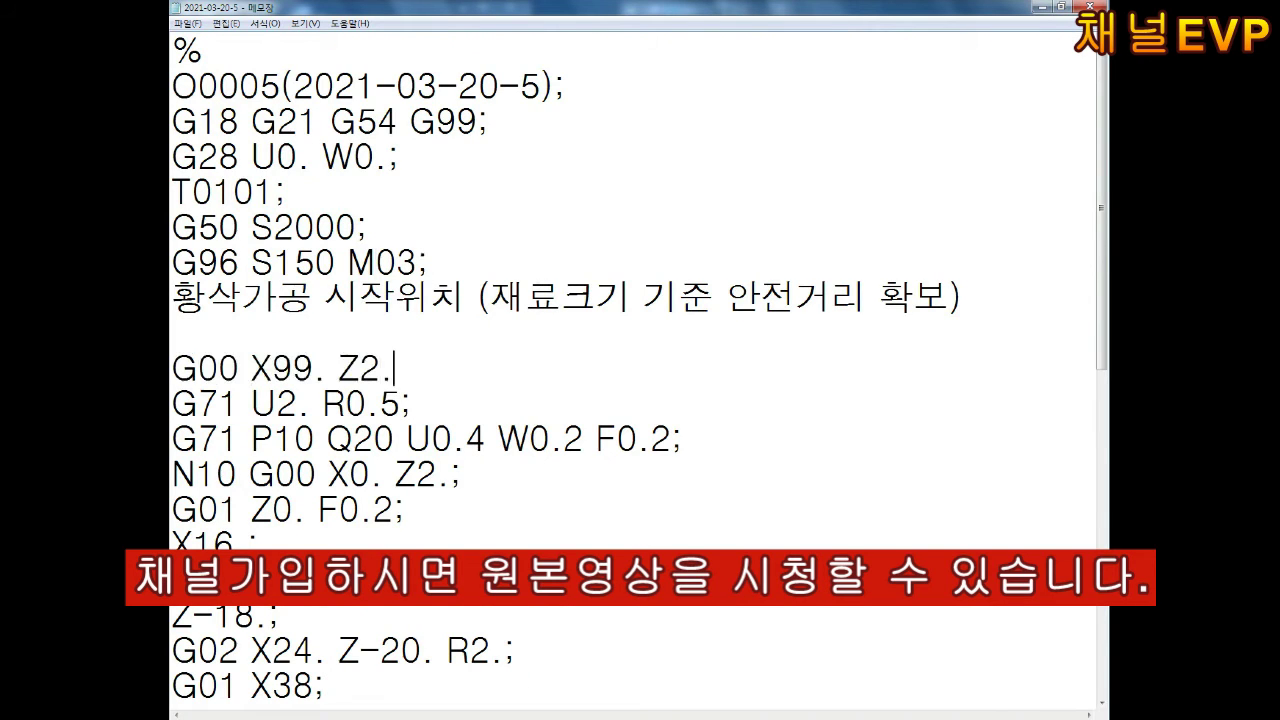
{"action": "left_click_drag", "start_coordinate": [172, 297], "coordinate": [960, 297]}
{"action": "key", "text": "ctrl+x"}
{"action": "left_click", "coordinate": [582, 370]}
{"action": "key", "text": "ctrl+v"}
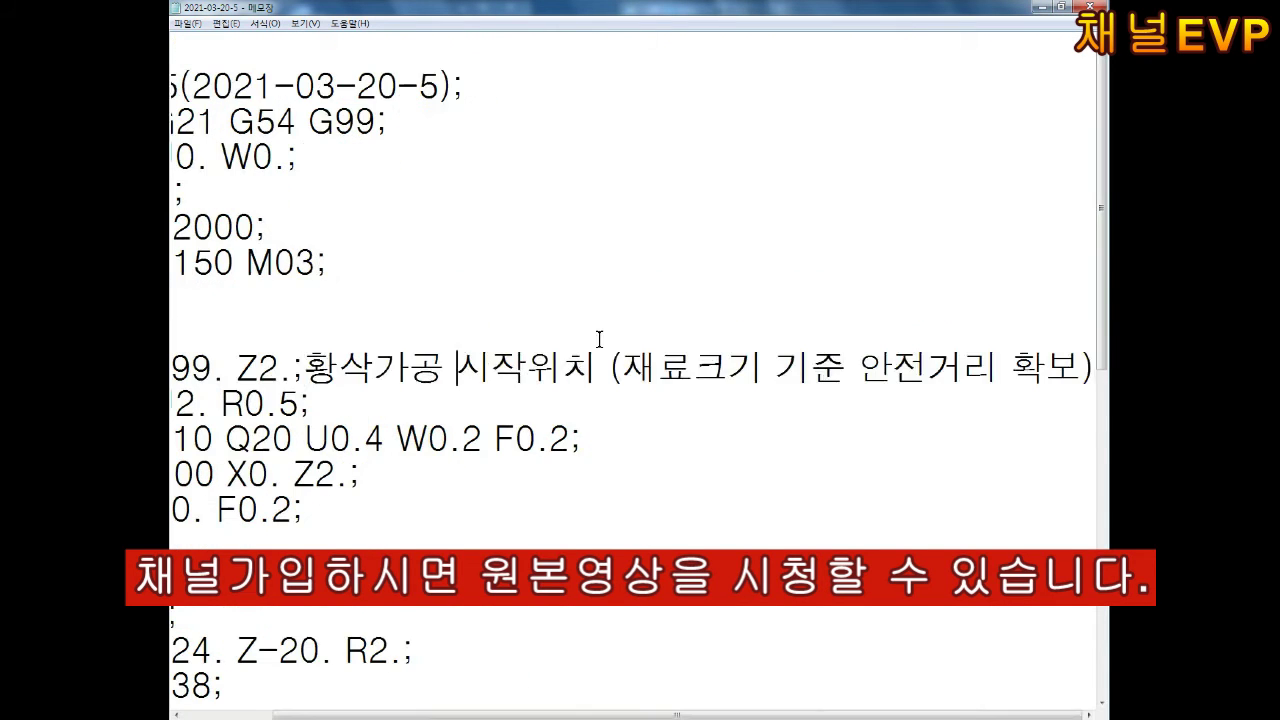
Trim the comment to (황삭가공 시작위치) and remove the blank lines above the G00 line
{"action": "key", "text": "Down"}
{"action": "key", "text": "Home"}
{"action": "key", "text": "ctrl+Right"}
{"action": "key", "text": "Down"}
{"action": "key", "text": "Up"}
{"action": "key", "text": "End"}
{"action": "key", "text": "BackSpace"}
{"action": "key", "text": "BackSpace"}
{"action": "key", "text": "BackSpace"}
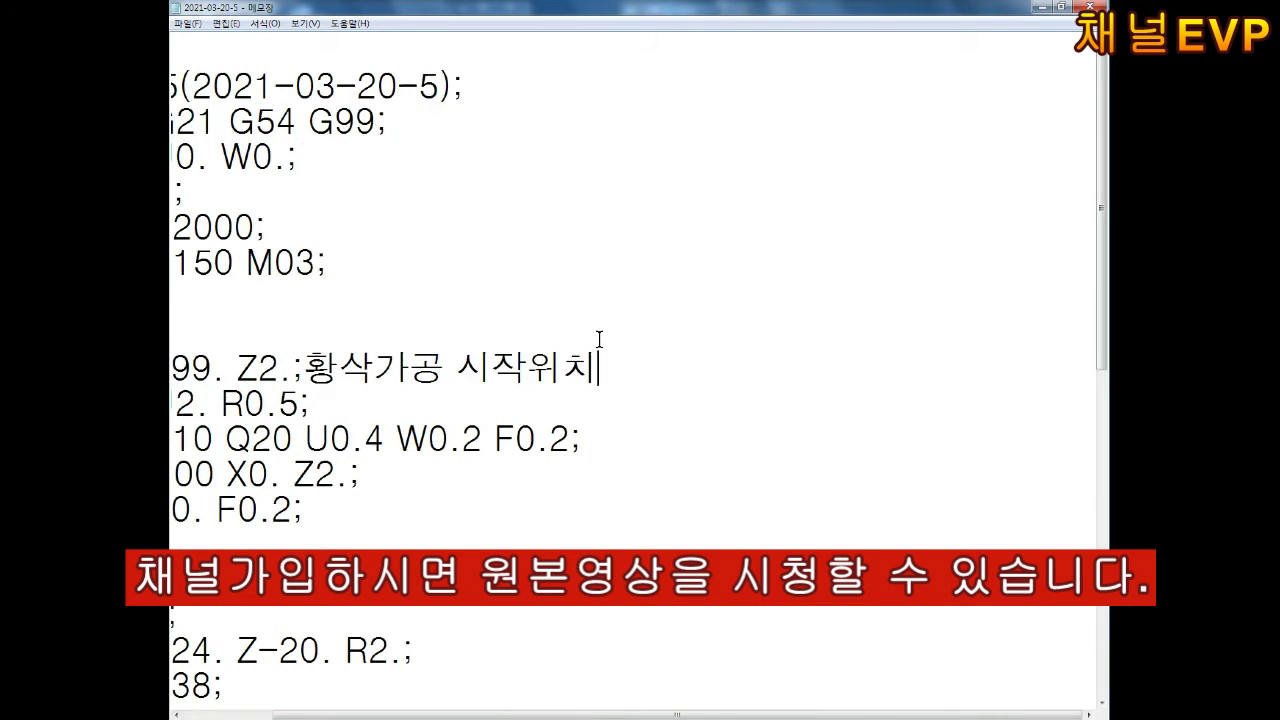
{"action": "key", "text": "ctrl+Left"}
{"action": "key", "text": "ctrl+Left"}
{"action": "type", "text": "("}
{"action": "key", "text": "Home"}
{"action": "key", "text": "BackSpace"}
{"action": "key", "text": "BackSpace"}
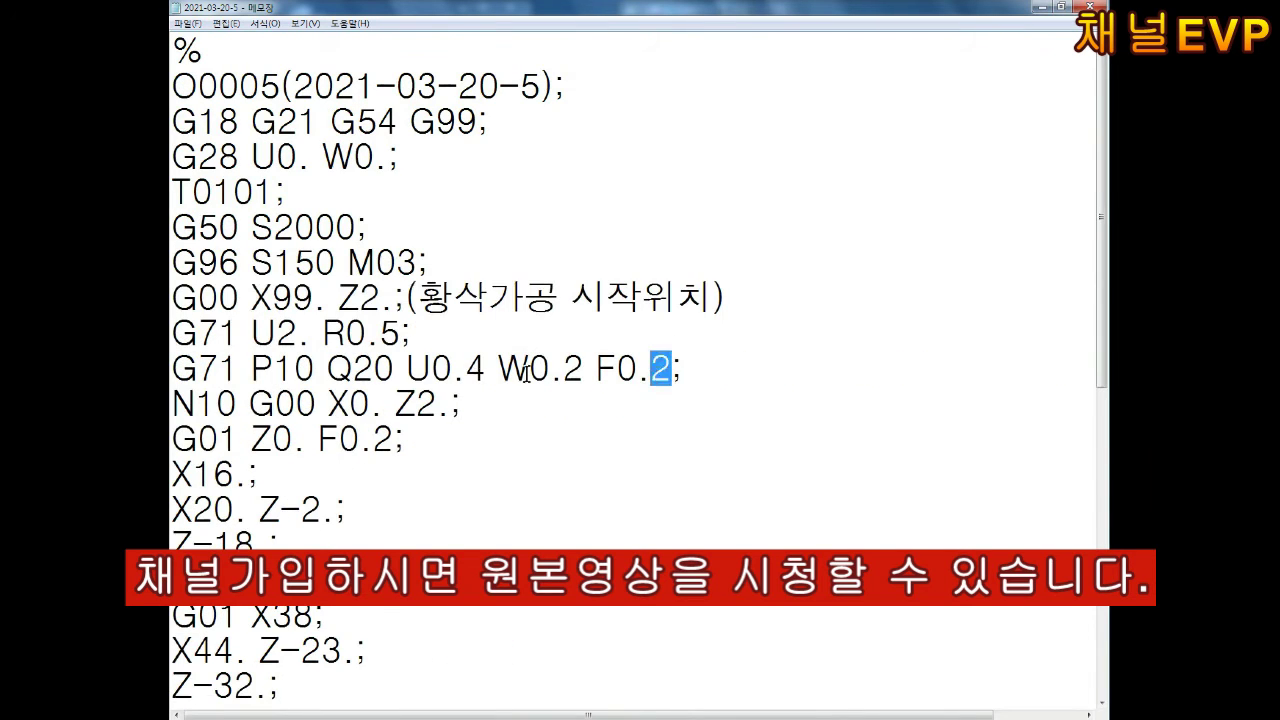
{"action": "left_click", "coordinate": [614, 675]}
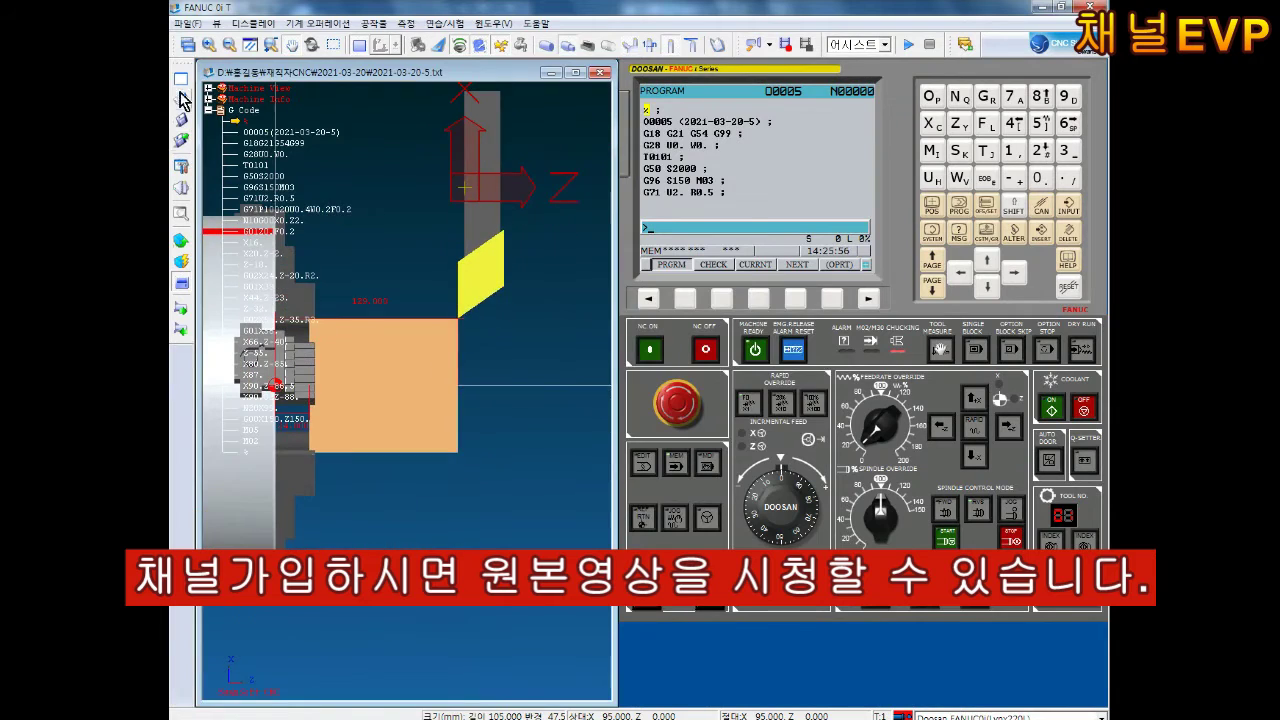
Load the edited O0005 with All Files shown, switch to the shaded 3D view, and re-run it
{"action": "key", "text": "ctrl+o"}
{"action": "left_click", "coordinate": [650, 461]}
{"action": "left_click", "coordinate": [640, 490]}
{"action": "double_click", "coordinate": [450, 285]}
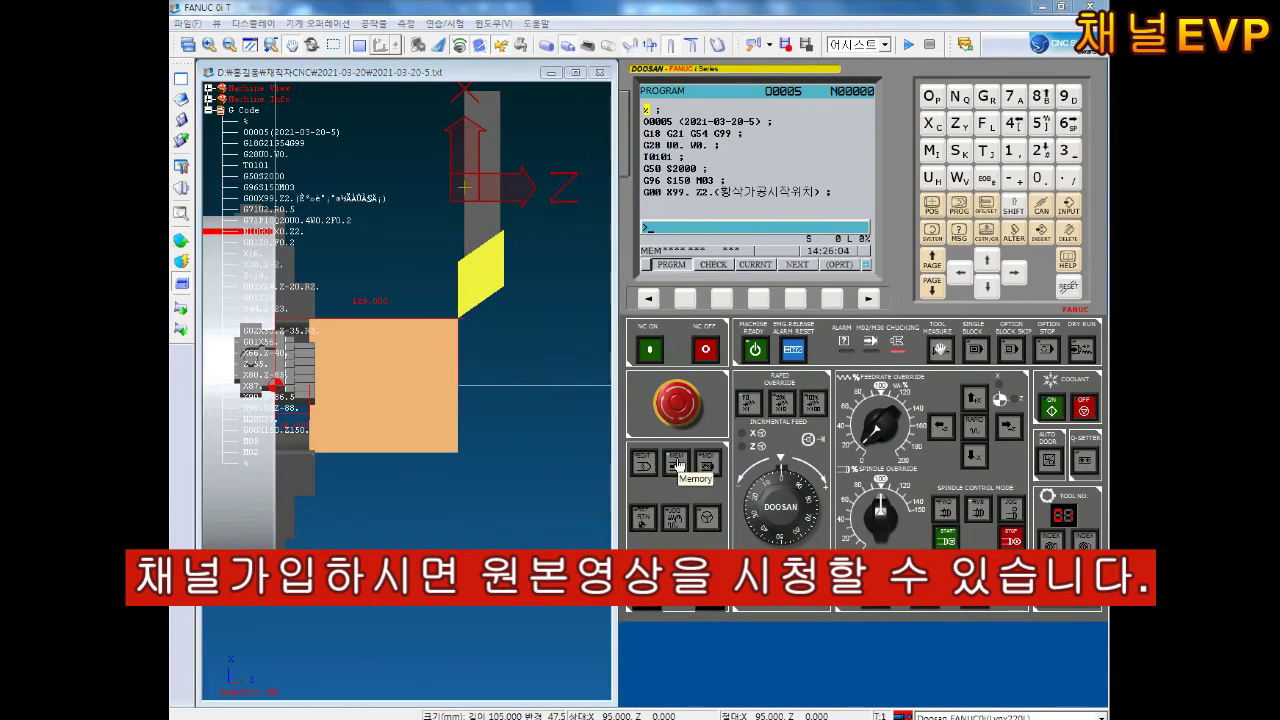
{"action": "scroll", "coordinate": [434, 414], "scroll_direction": "up", "scroll_amount": 2}
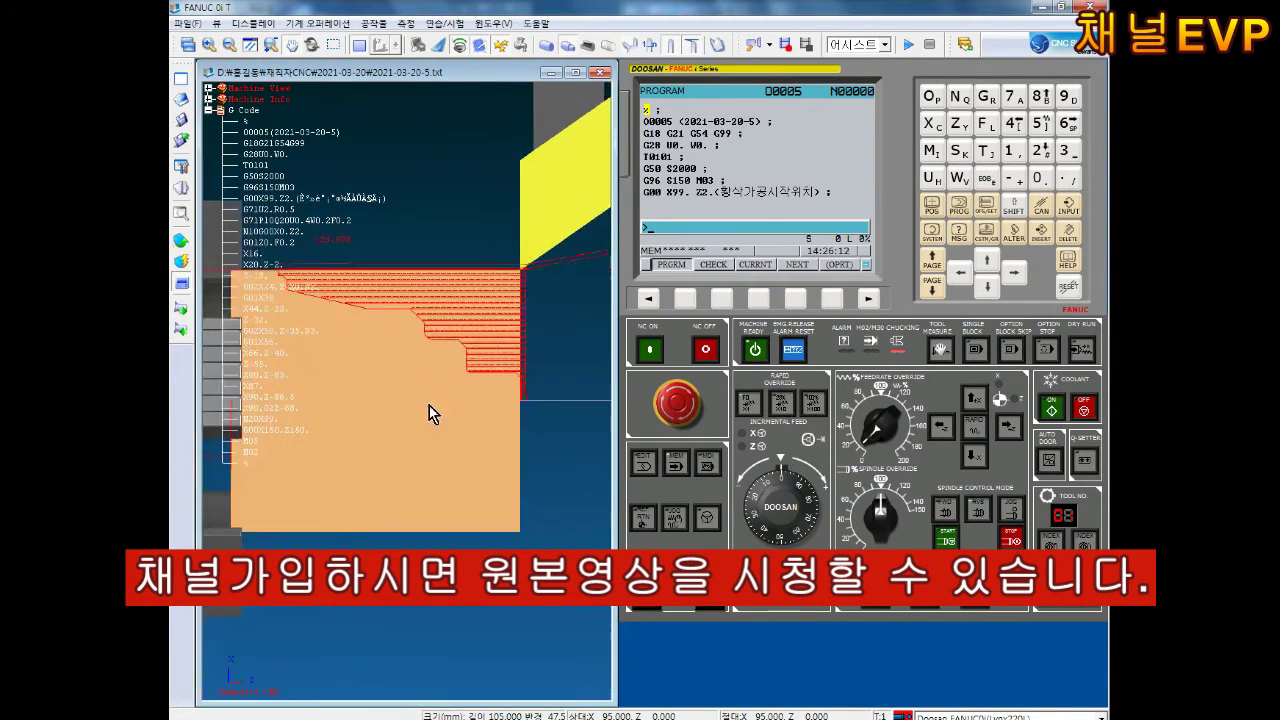
{"action": "scroll", "coordinate": [440, 380], "scroll_direction": "up", "scroll_amount": 1}
{"action": "scroll", "coordinate": [463, 349], "scroll_direction": "up", "scroll_amount": 1}
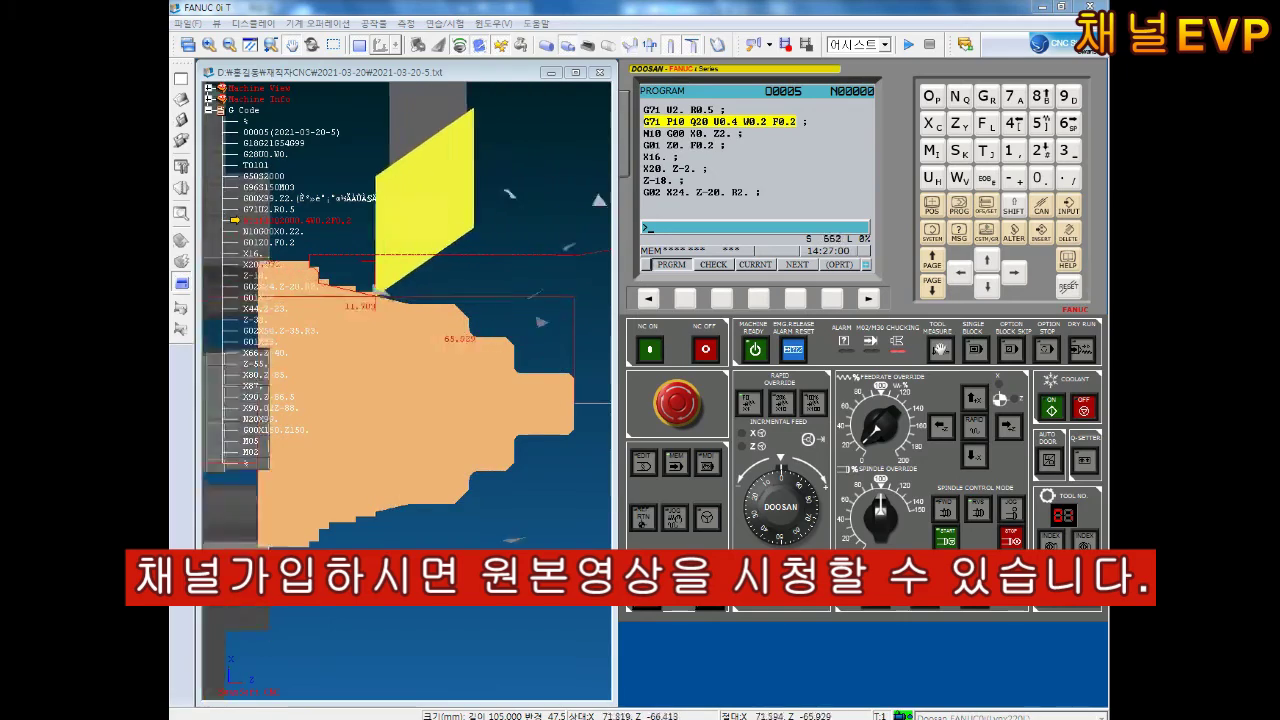
{"action": "left_click", "coordinate": [350, 44]}
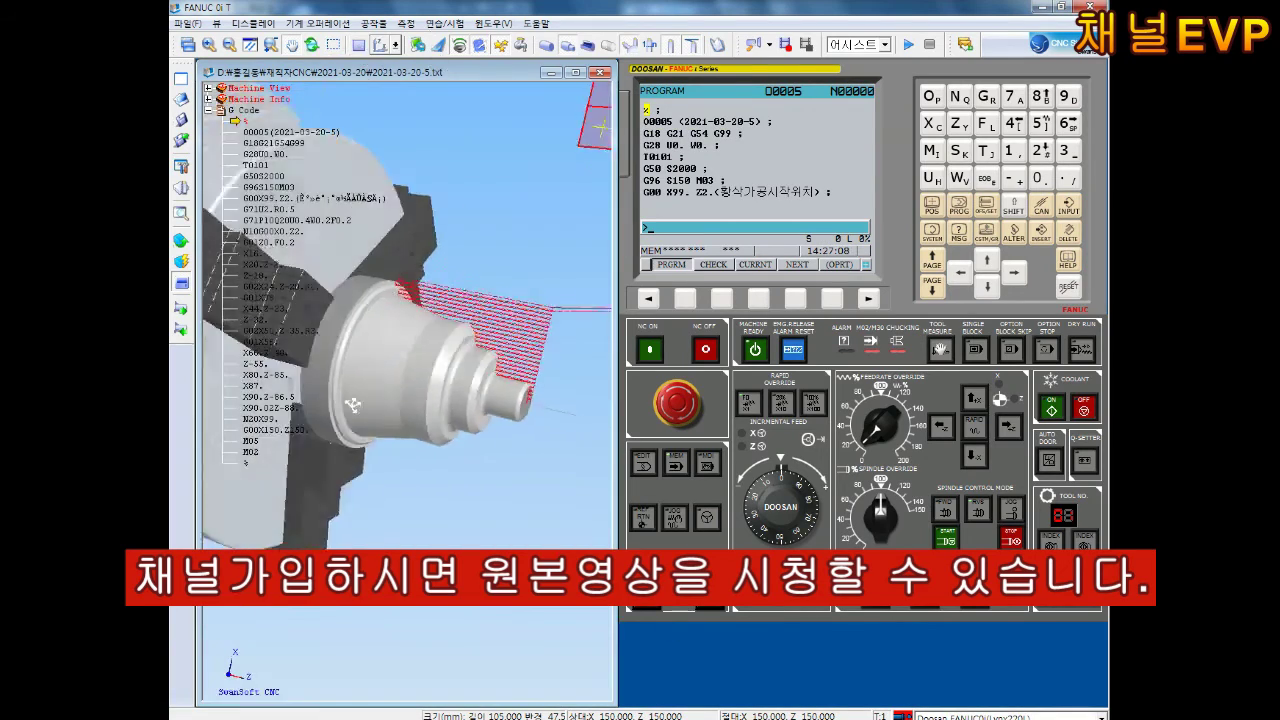
{"action": "left_click", "coordinate": [946, 537]}
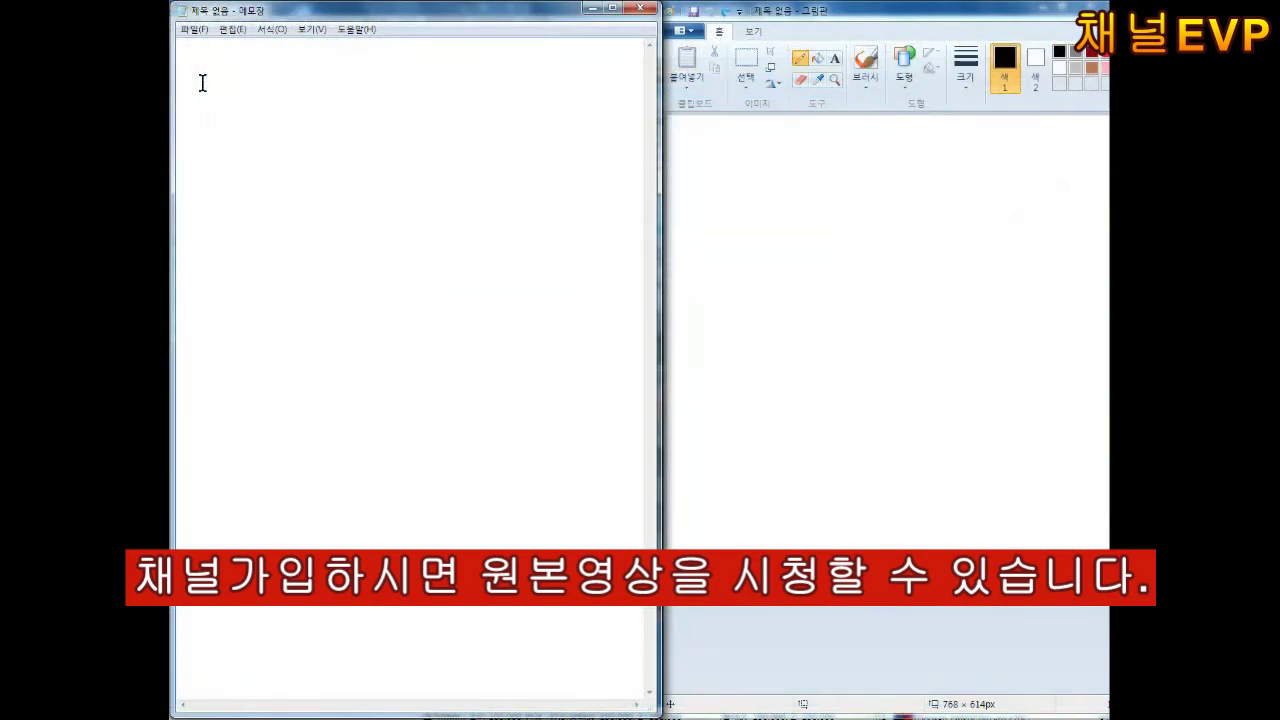
{"action": "type", "text": "%"}
{"action": "key", "text": "Return"}
{"action": "type", "text": "O000"}
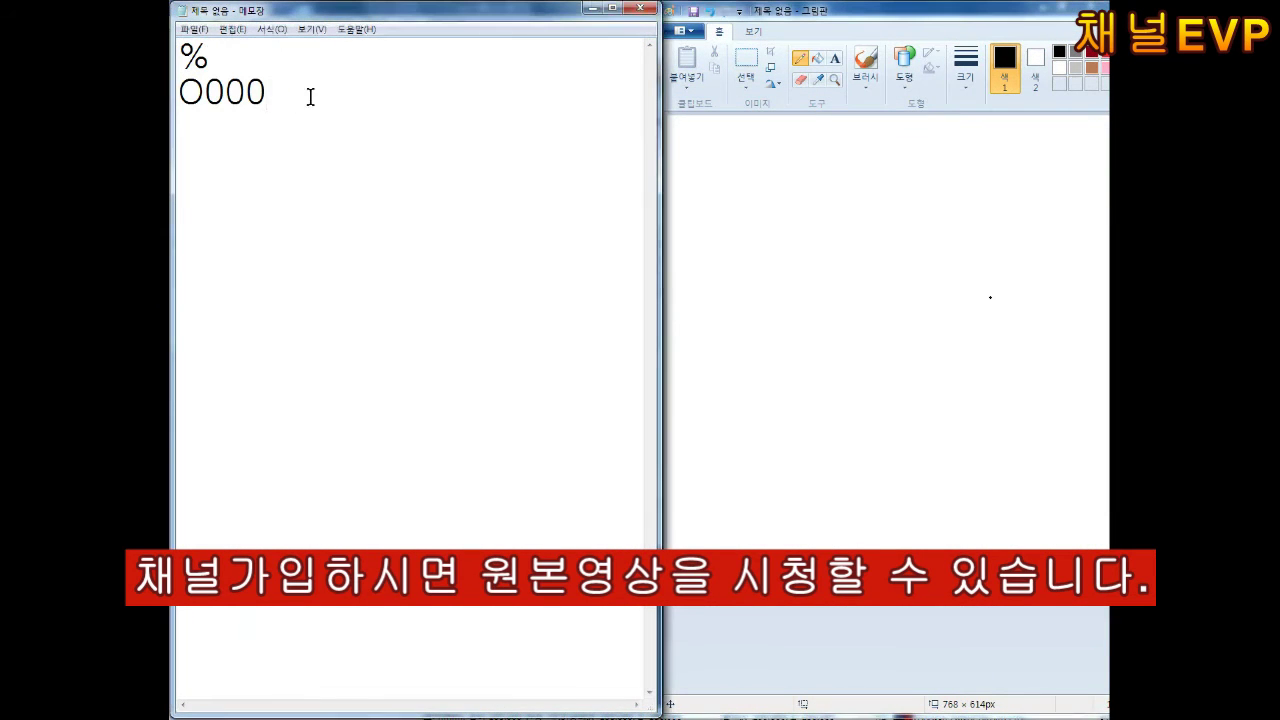
{"action": "type", "text": "8 G21 G40 G5"}
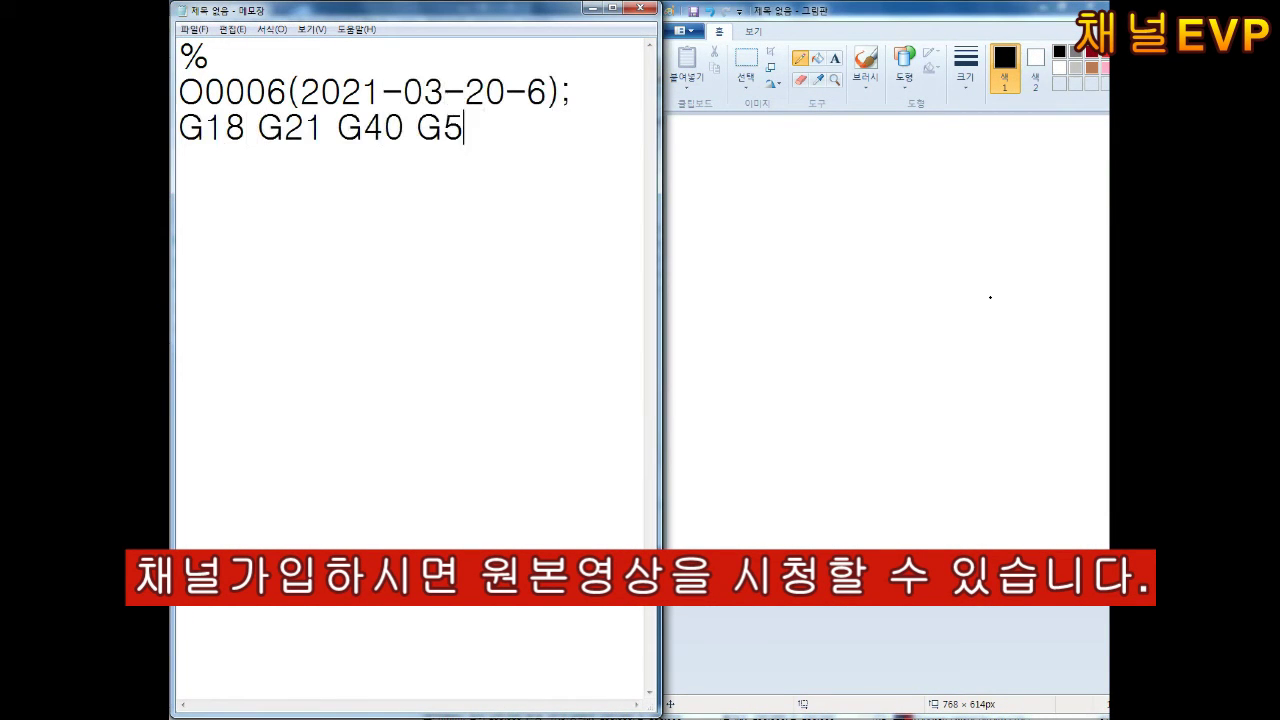
{"action": "type", "text": "54 G99;"}
{"action": "key", "text": "Return"}
{"action": "type", "text": "G287"}
{"action": "key", "text": "BackSpace"}
{"action": "type", "text": "U0. WQ0."}
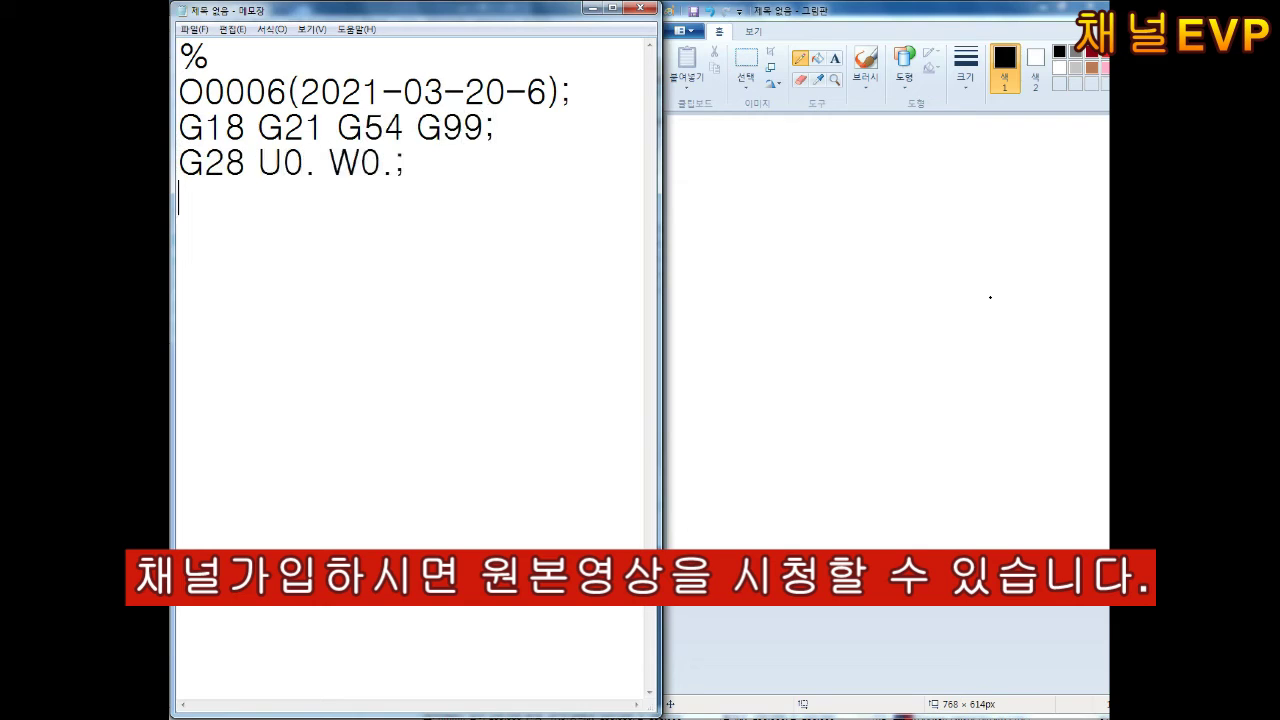
{"action": "type", "text": "0101; G50 S2000; G96 S150 M03"}
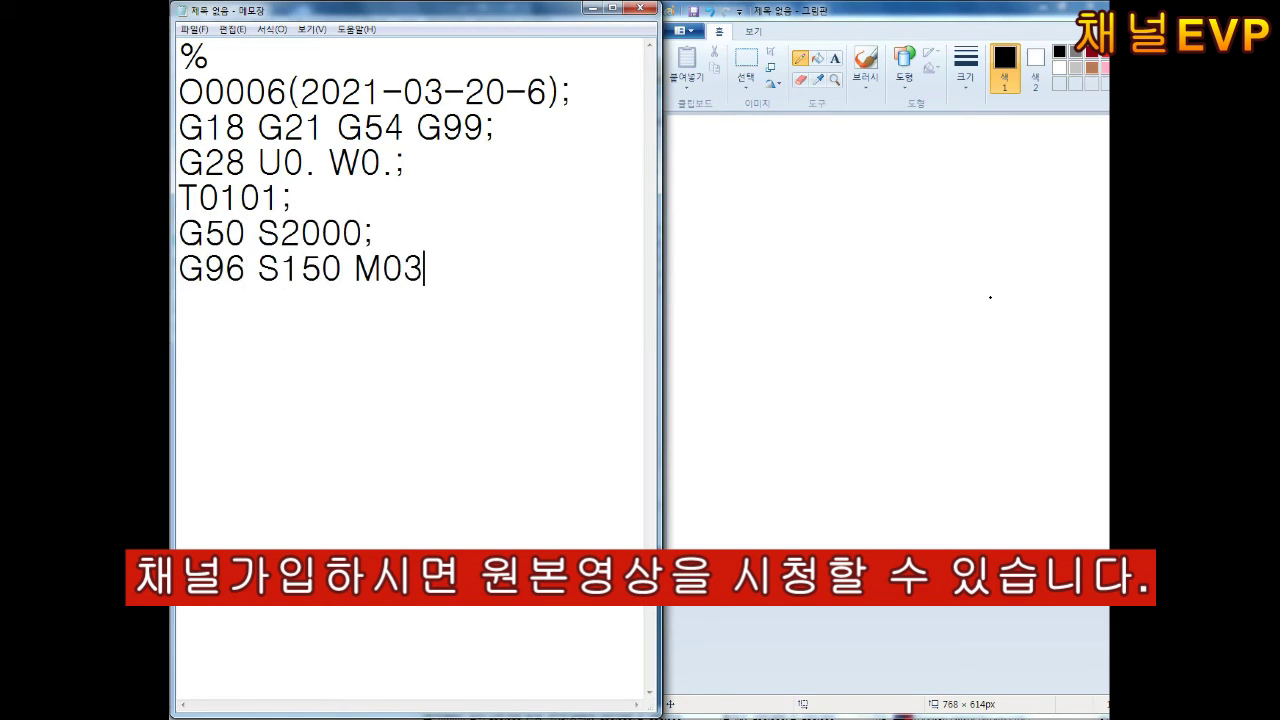
{"action": "key", "text": "Return"}
Add the G00 X89. Z2. approach and the G71 U2. R0.5 line
{"action": "type", "text": "G00 X89. Z2."}
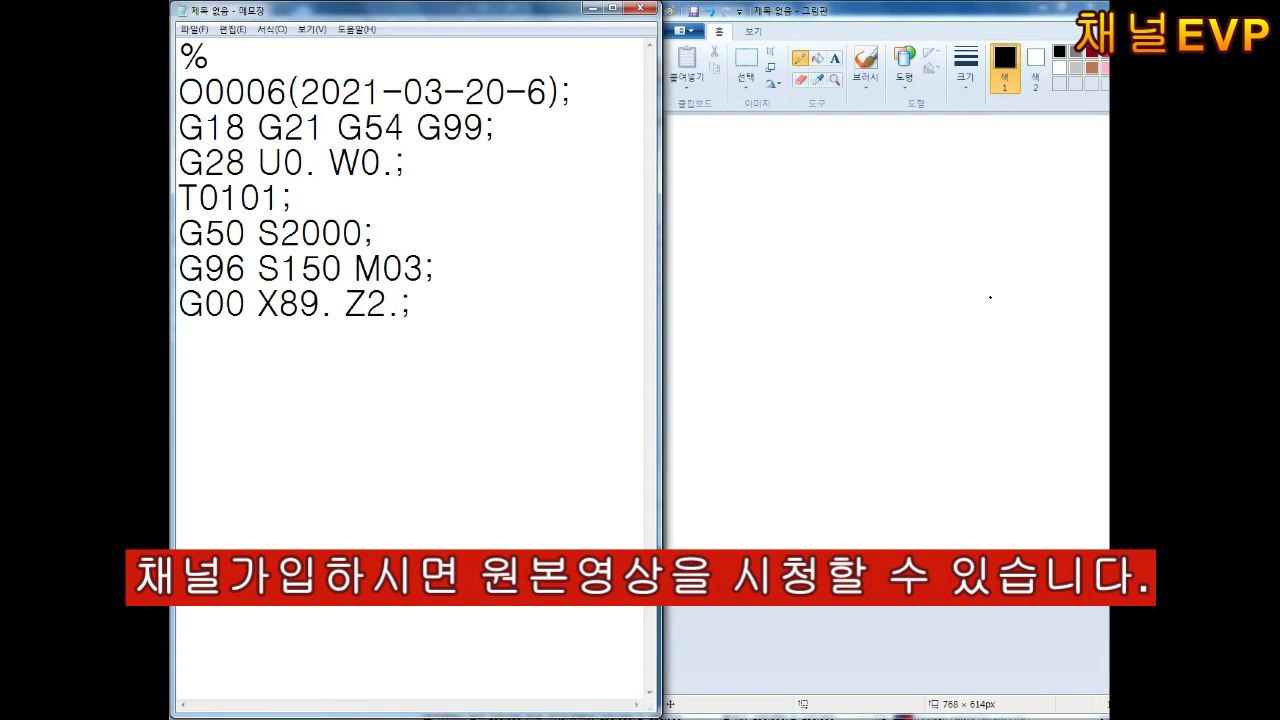
{"action": "type", "text": ". R0.5"}
{"action": "key", "text": "Return"}
Complete the G71 line with P10 Q20 U0.4 W0.2 F0.2 and begin the N10 approach and G03 arc blocks
{"action": "type", "text": "P10 Q20 U"}
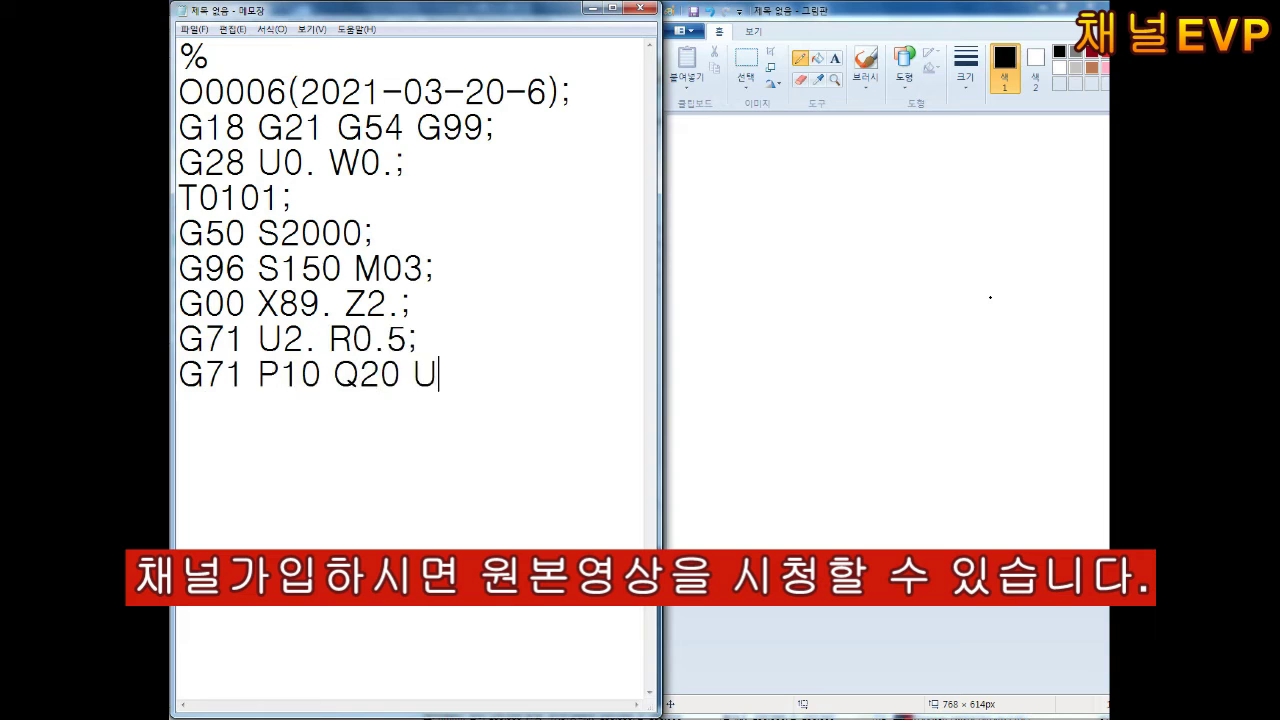
{"action": "type", "text": "0.4 W0.2 F0.2;"}
{"action": "left_click_drag", "start_coordinate": [662, 308], "coordinate": [711, 303]}
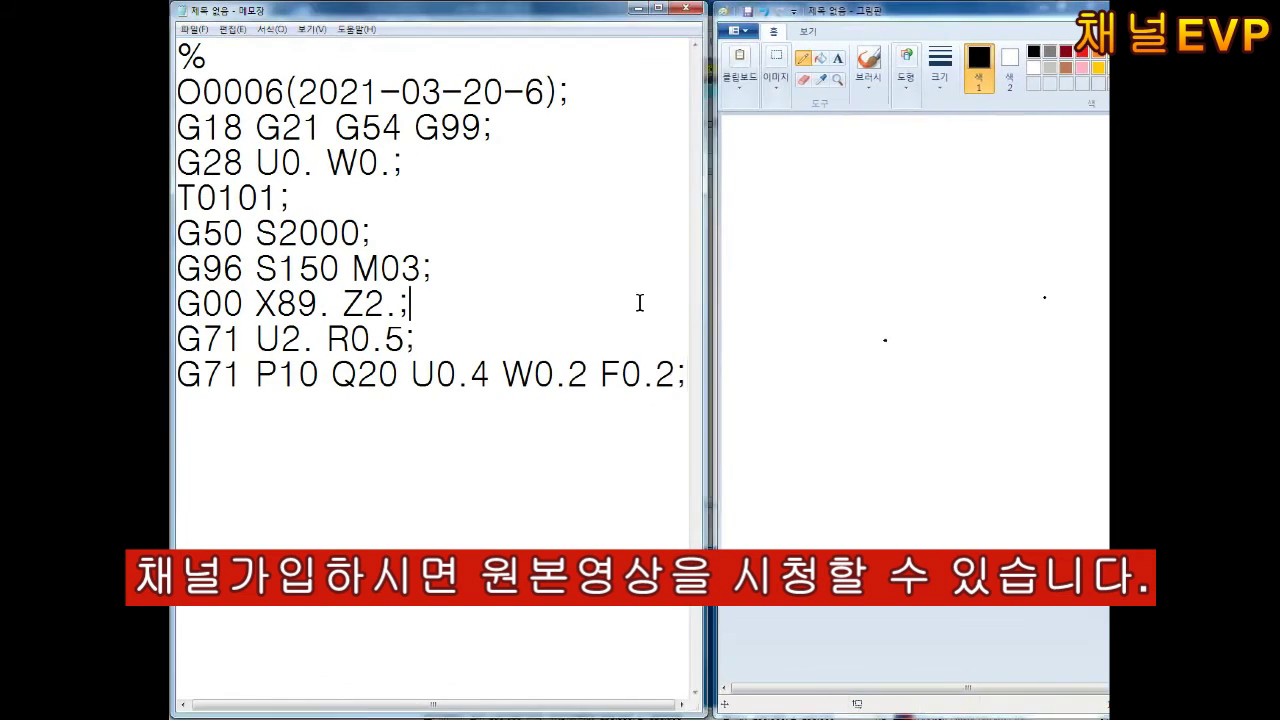
{"action": "left_click", "coordinate": [750, 321]}
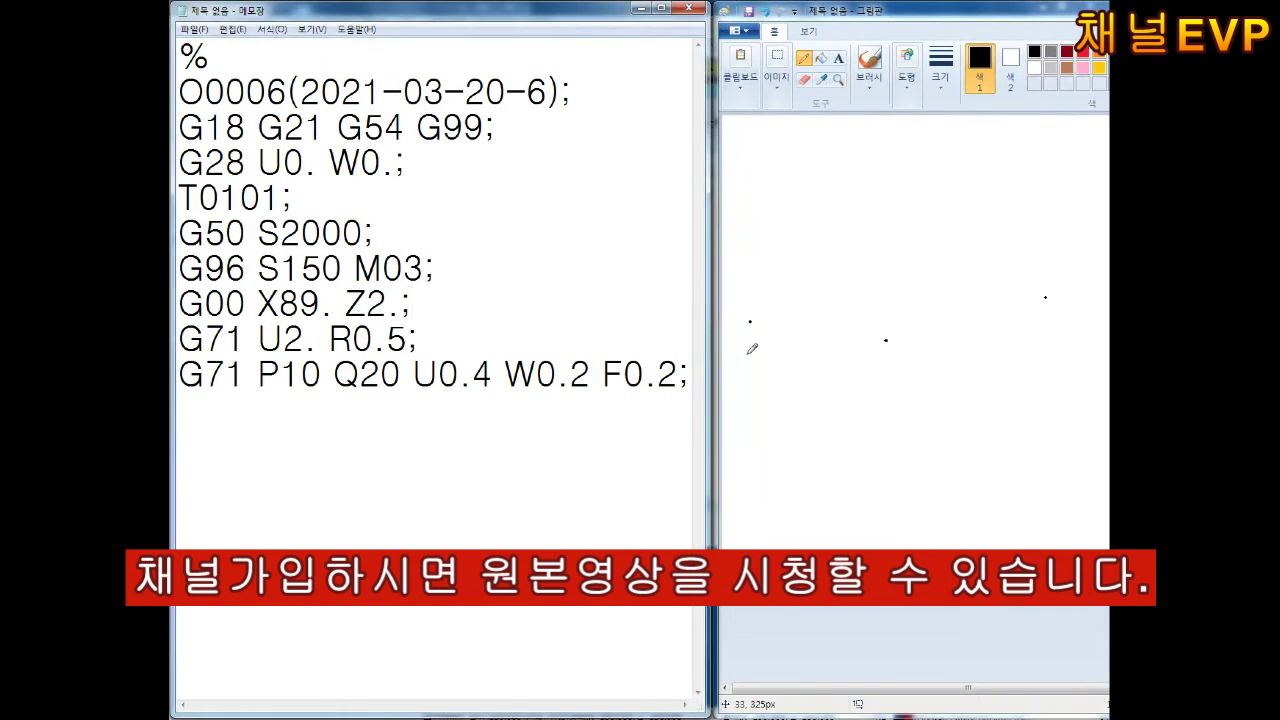
{"action": "key", "text": "Return"}
{"action": "type", "text": "N10 G00 X0. Z2.;"}
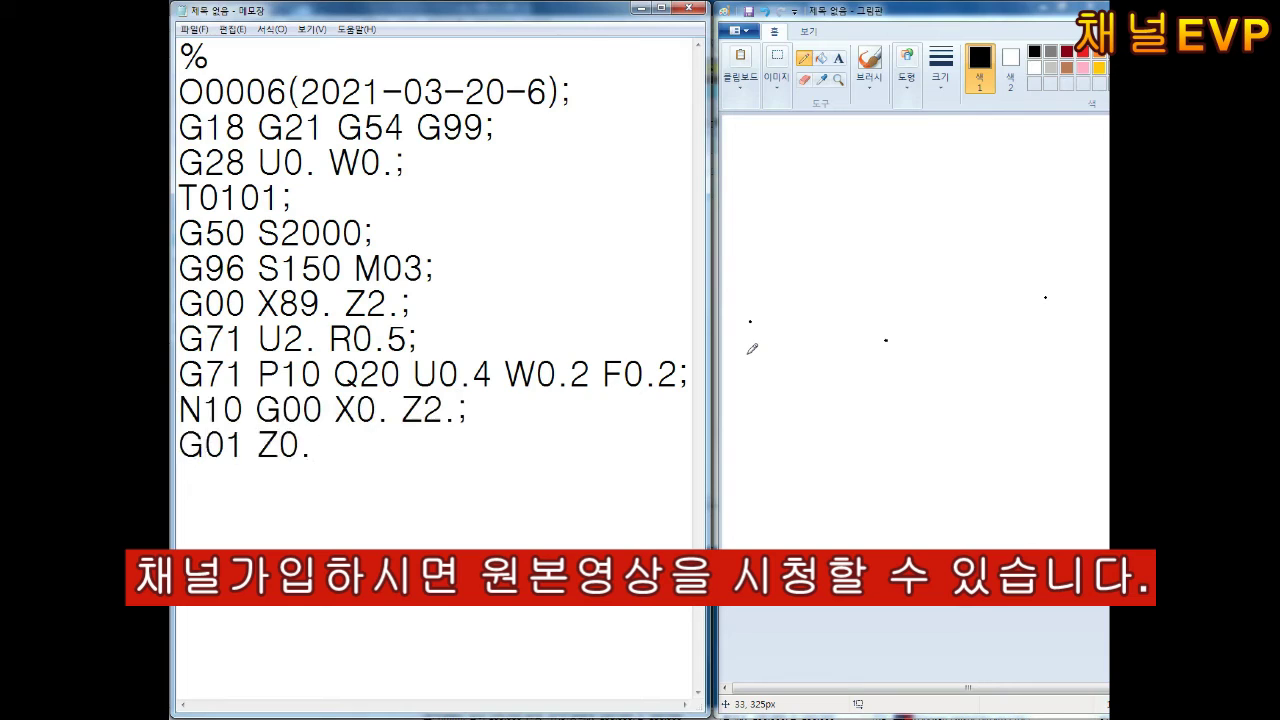
{"action": "left_click_drag", "start_coordinate": [590, 373], "coordinate": [678, 373]}
{"action": "left_click", "coordinate": [1025, 476]}
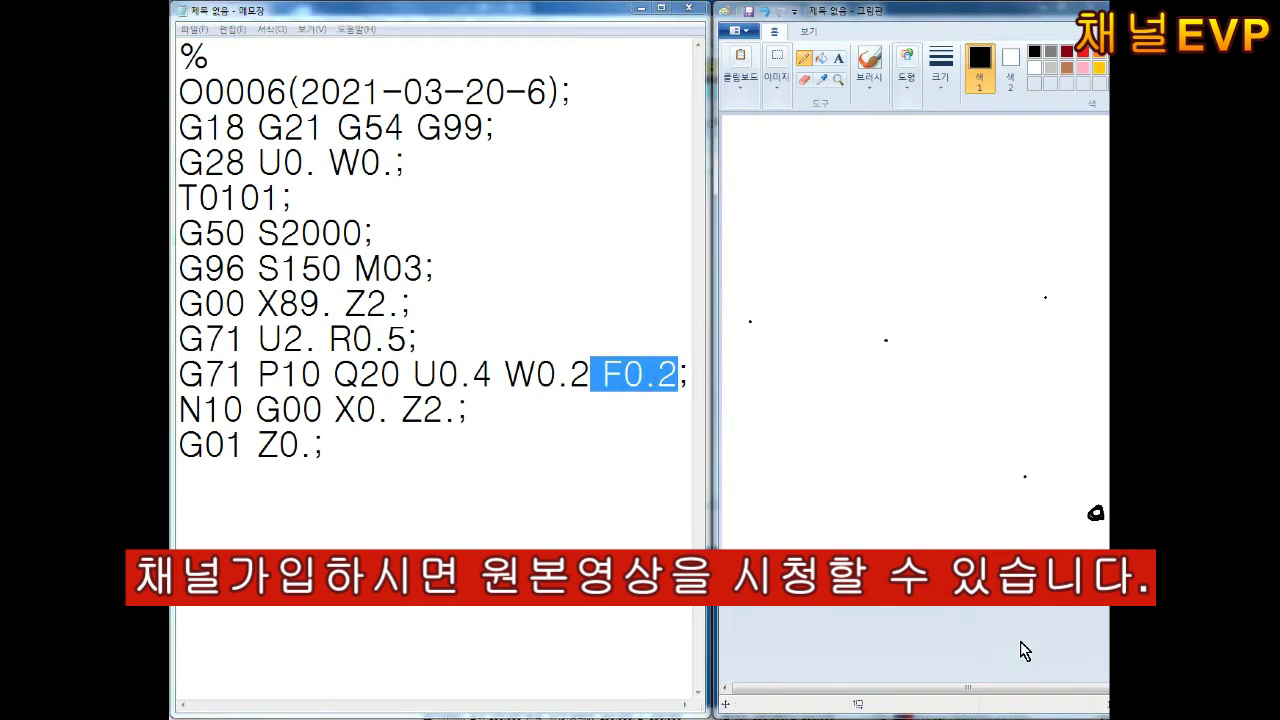
{"action": "left_click", "coordinate": [296, 509]}
{"action": "type", "text": "X14.;"}
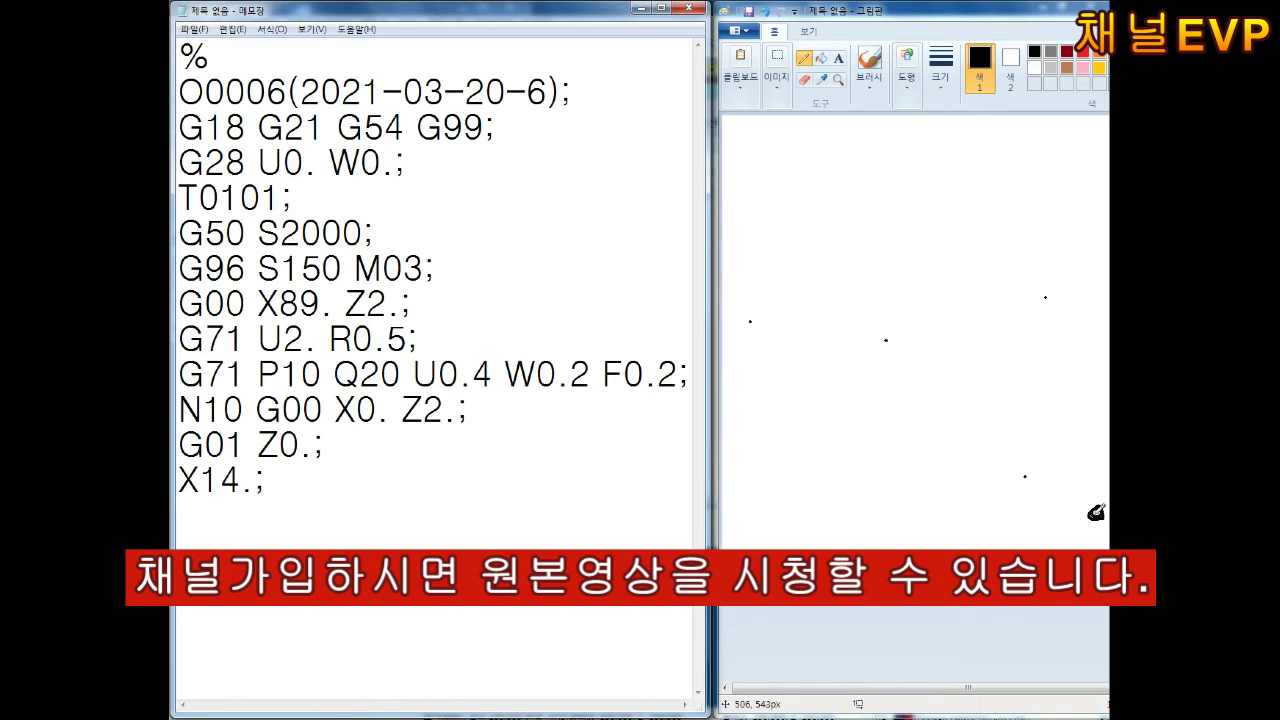
{"action": "mouse_move", "coordinate": [1096, 512]}
{"action": "left_mouse_down"}
{"action": "mouse_move", "coordinate": [1095, 474]}
{"action": "mouse_move", "coordinate": [1073, 447]}
{"action": "mouse_move", "coordinate": [1043, 449]}
{"action": "mouse_move", "coordinate": [1012, 405]}
{"action": "left_mouse_up"}
{"action": "key", "text": "Return"}
{"action": "type", "text": "G03 X20. Z-3. R3.;"}
{"action": "key", "text": "Return"}
{"action": "type", "text": "G0"}
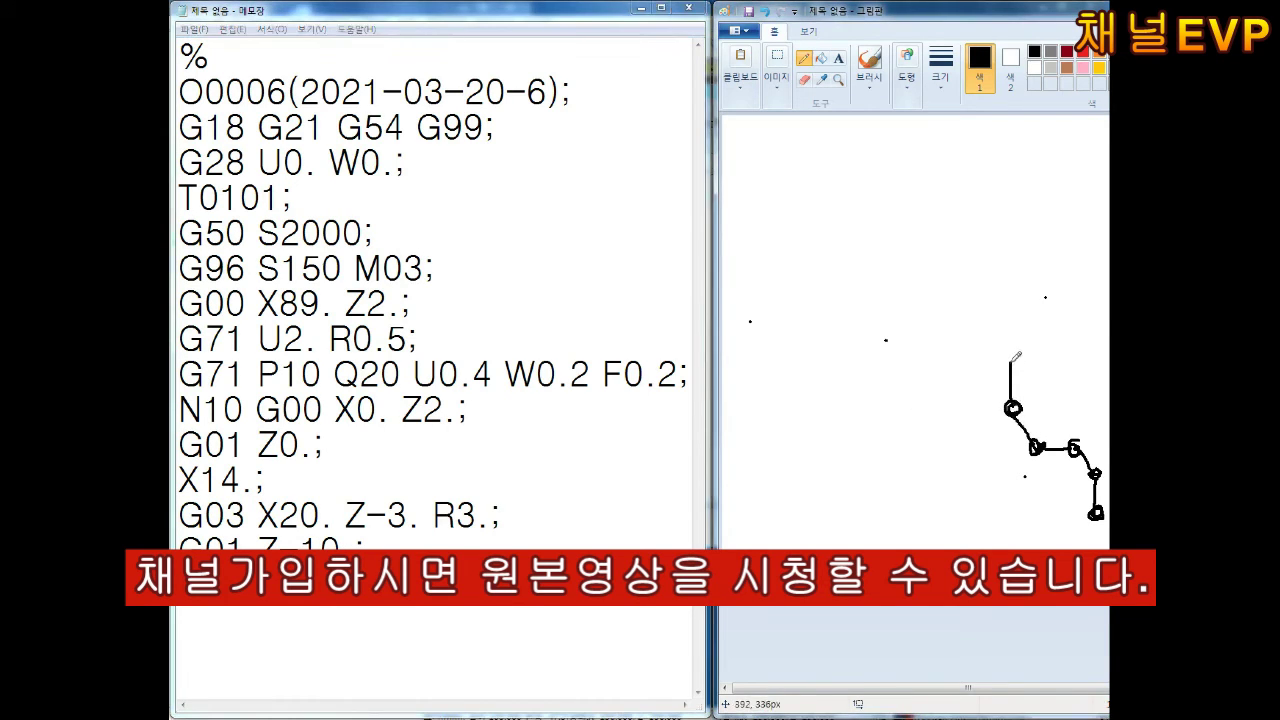
Write the contour blocks X44. Z-22., Z-40., X52., X60. Z-50. and Z-58
{"action": "left_click", "coordinate": [193, 622]}
{"action": "left_click_drag", "start_coordinate": [1012, 359], "coordinate": [949, 363]}
{"action": "type", "text": "X44. Z-22."}
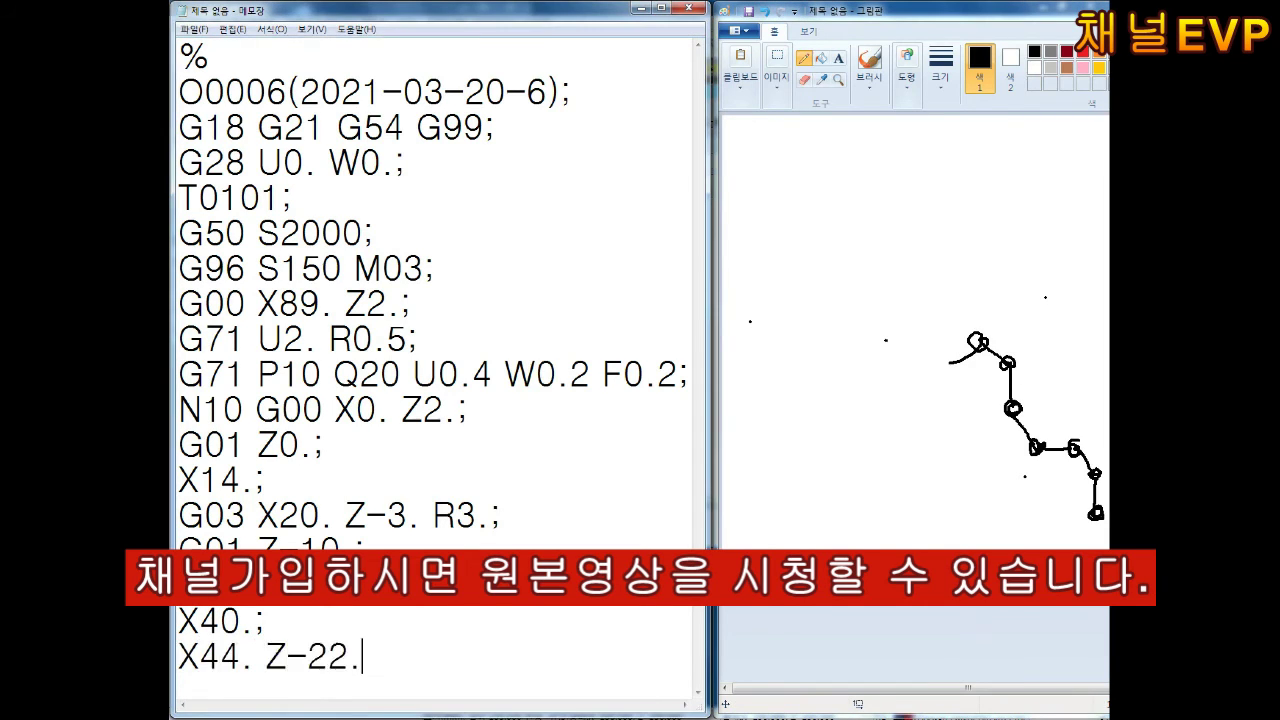
{"action": "type", "text": ";"}
{"action": "key", "text": "Return"}
{"action": "type", "text": "Z-"}
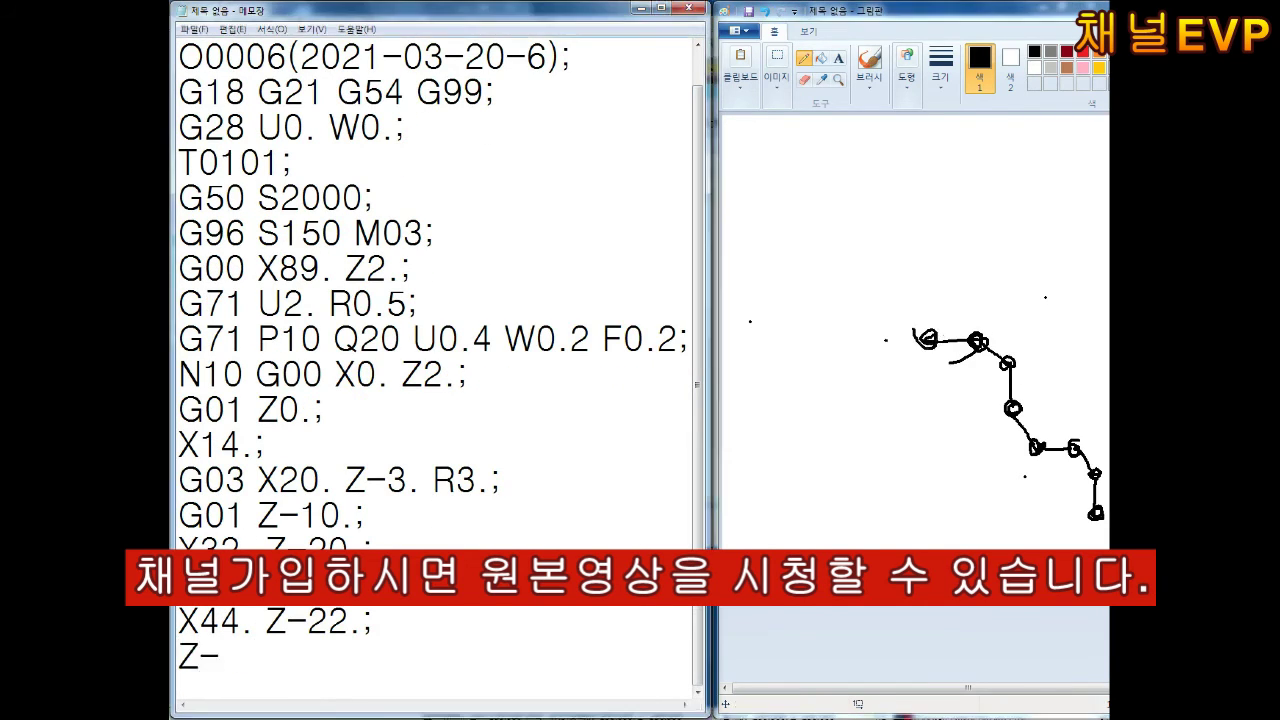
{"action": "type", "text": "40.;"}
{"action": "key", "text": "Return"}
{"action": "mouse_move", "coordinate": [914, 330]}
{"action": "left_mouse_down"}
{"action": "mouse_move", "coordinate": [938, 332]}
{"action": "mouse_move", "coordinate": [926, 302]}
{"action": "left_mouse_up"}
{"action": "type", "text": "X52.;"}
{"action": "key", "text": "Return"}
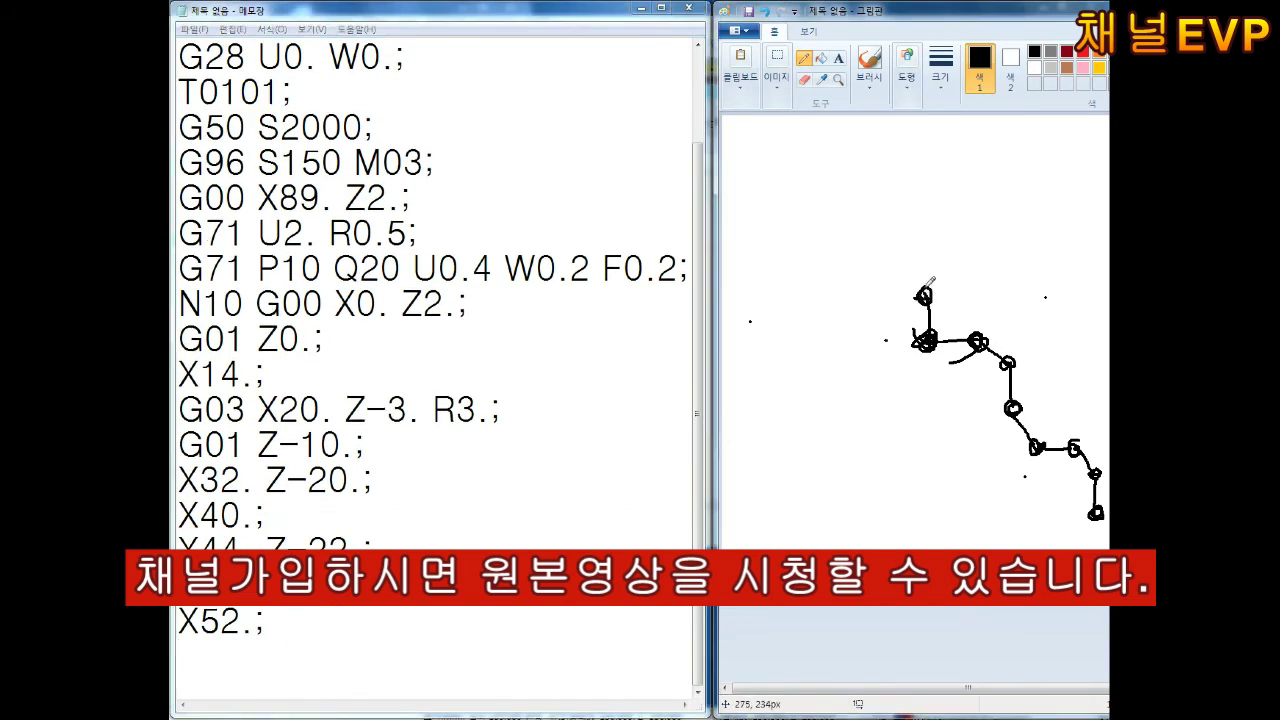
{"action": "type", "text": "X60. Z-850."}
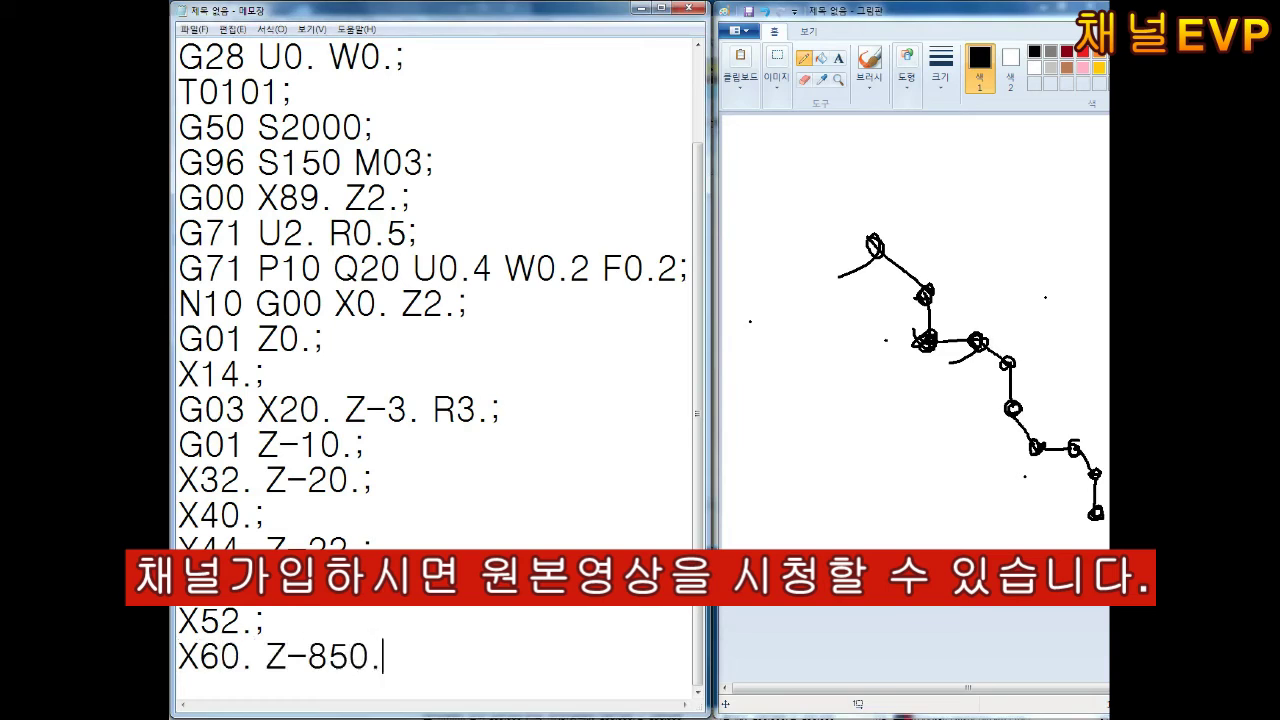
{"action": "key", "text": "BackSpace"}
{"action": "key", "text": "BackSpace"}
{"action": "key", "text": "BackSpace"}
{"action": "type", "text": "50.;"}
{"action": "key", "text": "Return"}
{"action": "type", "text": "Z-58"}
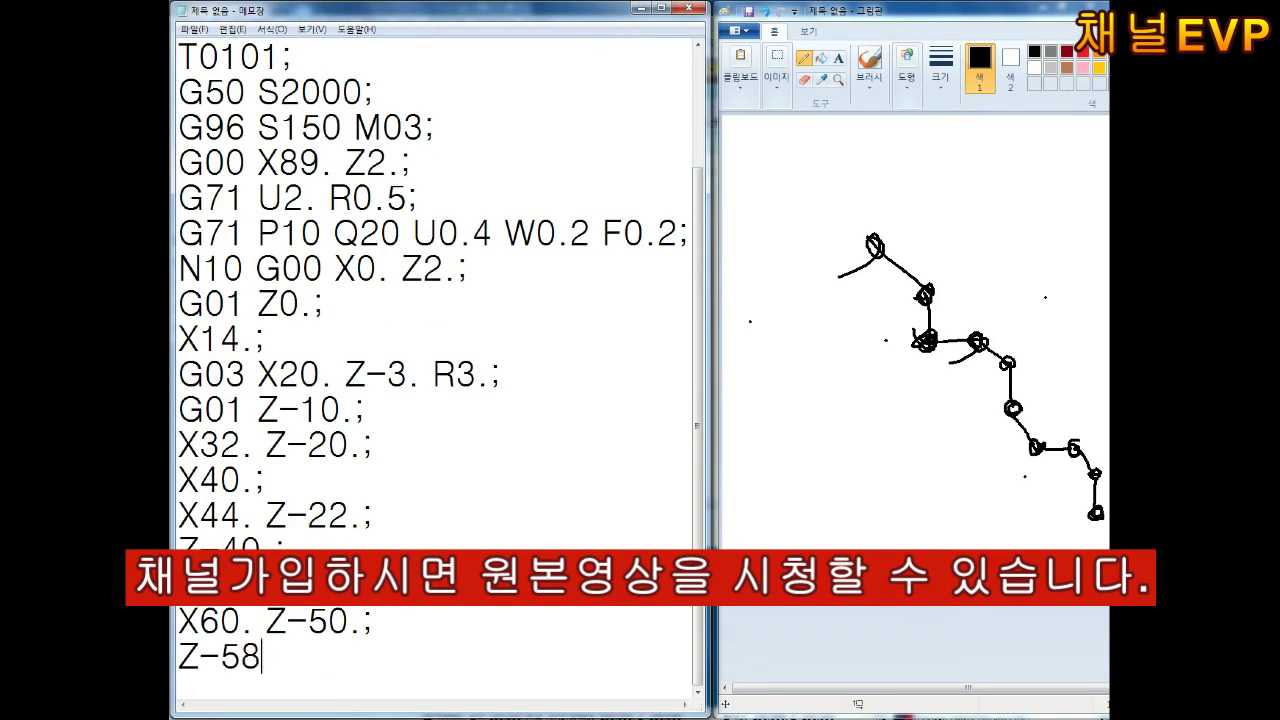
{"action": "type", "text": ".;"}
{"action": "key", "text": "Return"}
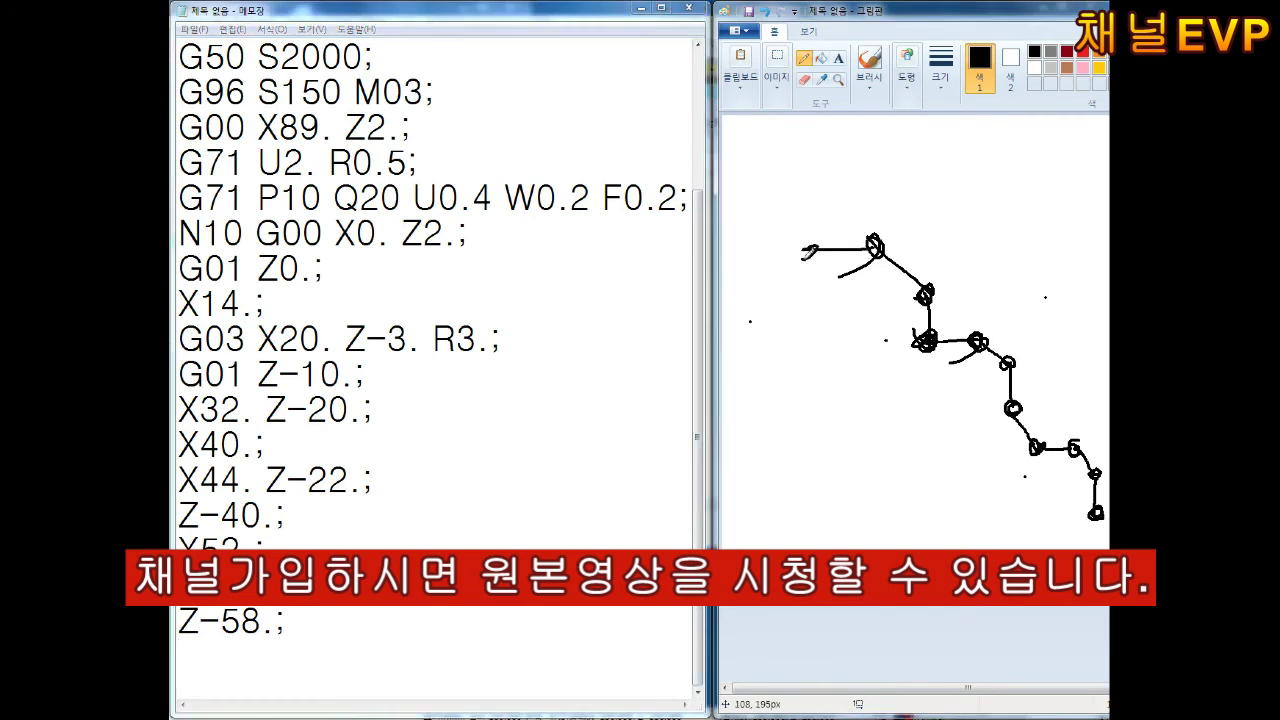
Add the G02 arc, G01 X74., X80. Z-63., X80.02 Z-65. and N20 X89. blocks
{"action": "type", "text": "G02 X64. Z-60. R"}
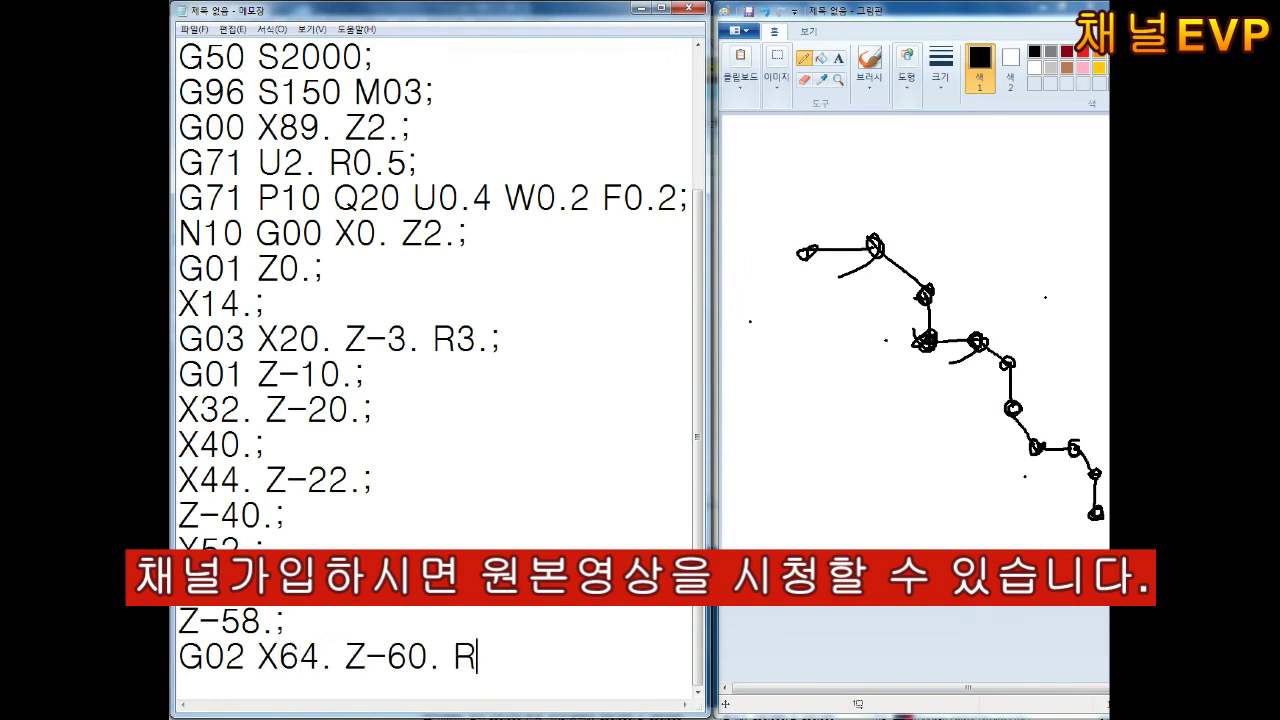
{"action": "type", "text": "2.;"}
{"action": "key", "text": "Return"}
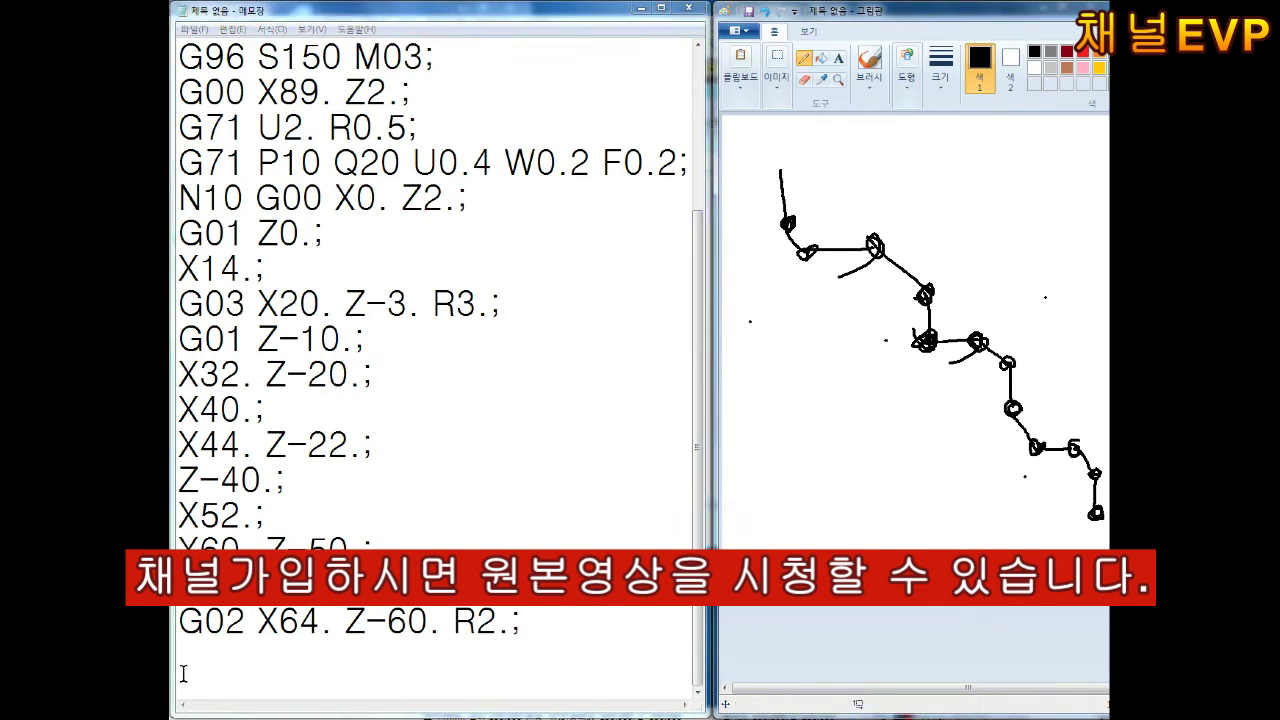
{"action": "type", "text": "G01 X74.;"}
{"action": "key", "text": "Return"}
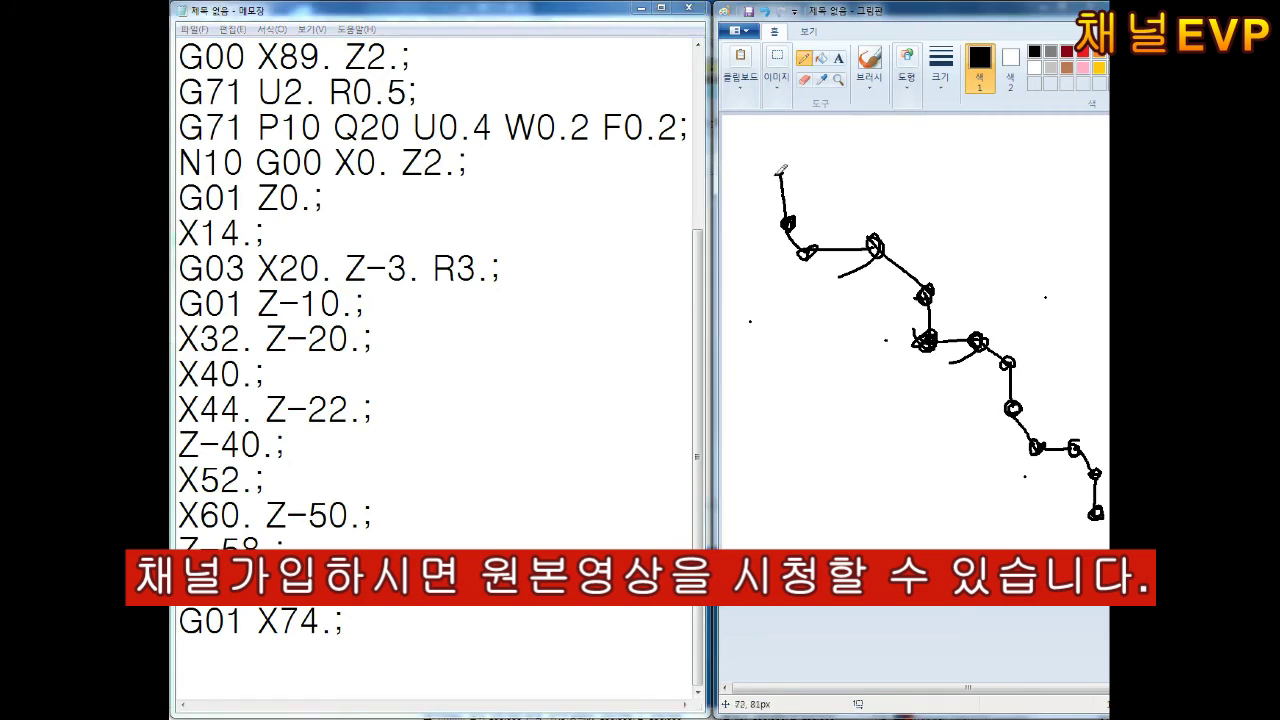
{"action": "type", "text": "X80. Z-63.;"}
{"action": "key", "text": "Return"}
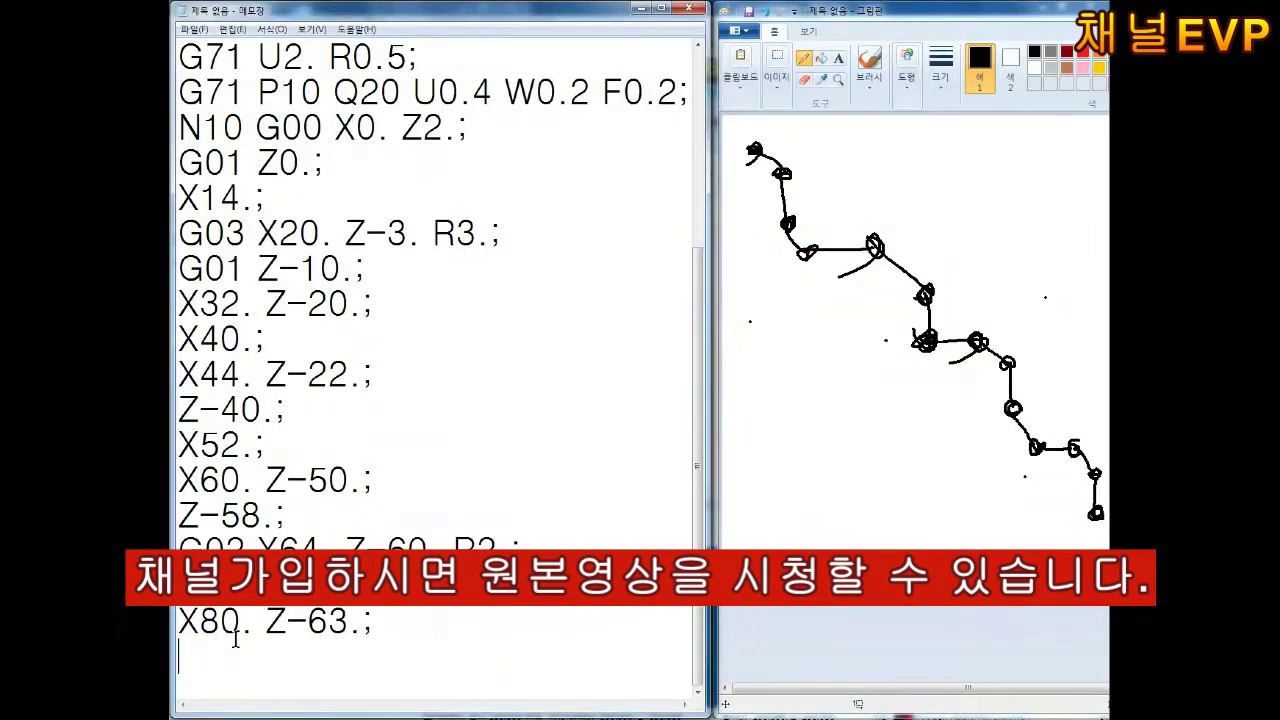
{"action": "type", "text": ";"}
{"action": "key", "text": "Return"}
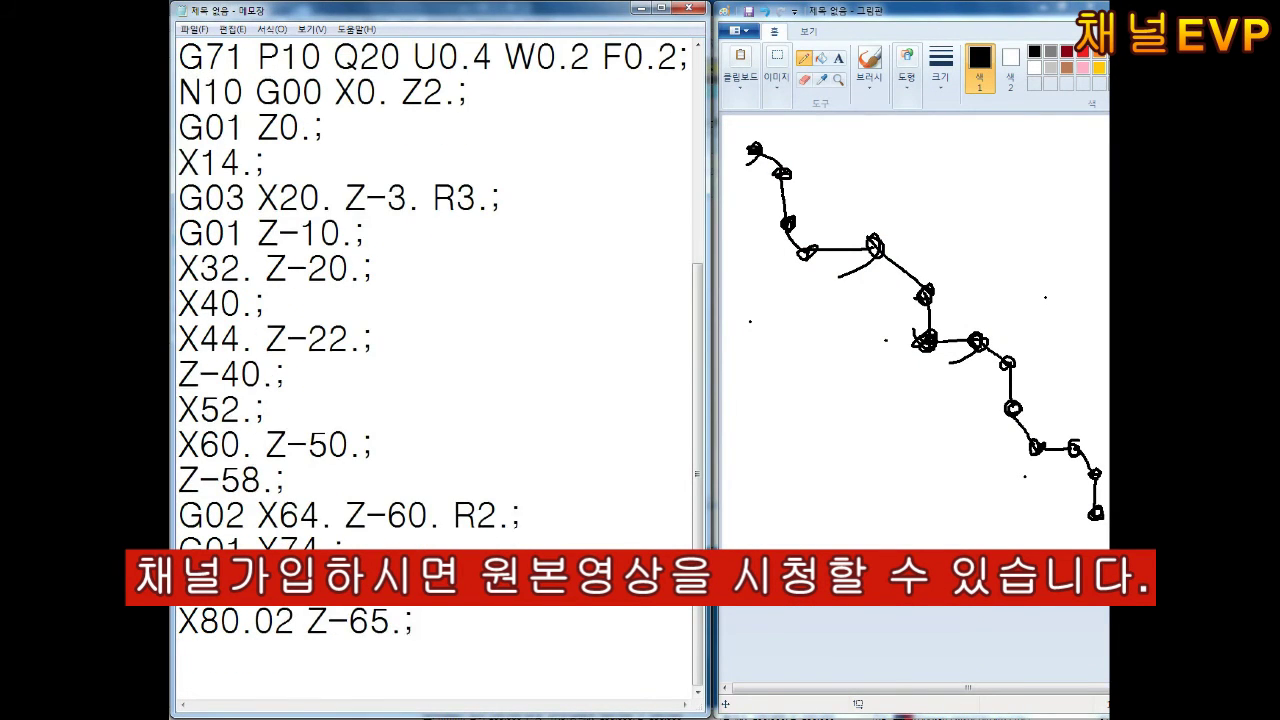
{"action": "type", "text": "N20 X"}
{"action": "type", "text": "89.;"}
{"action": "key", "text": "Return"}
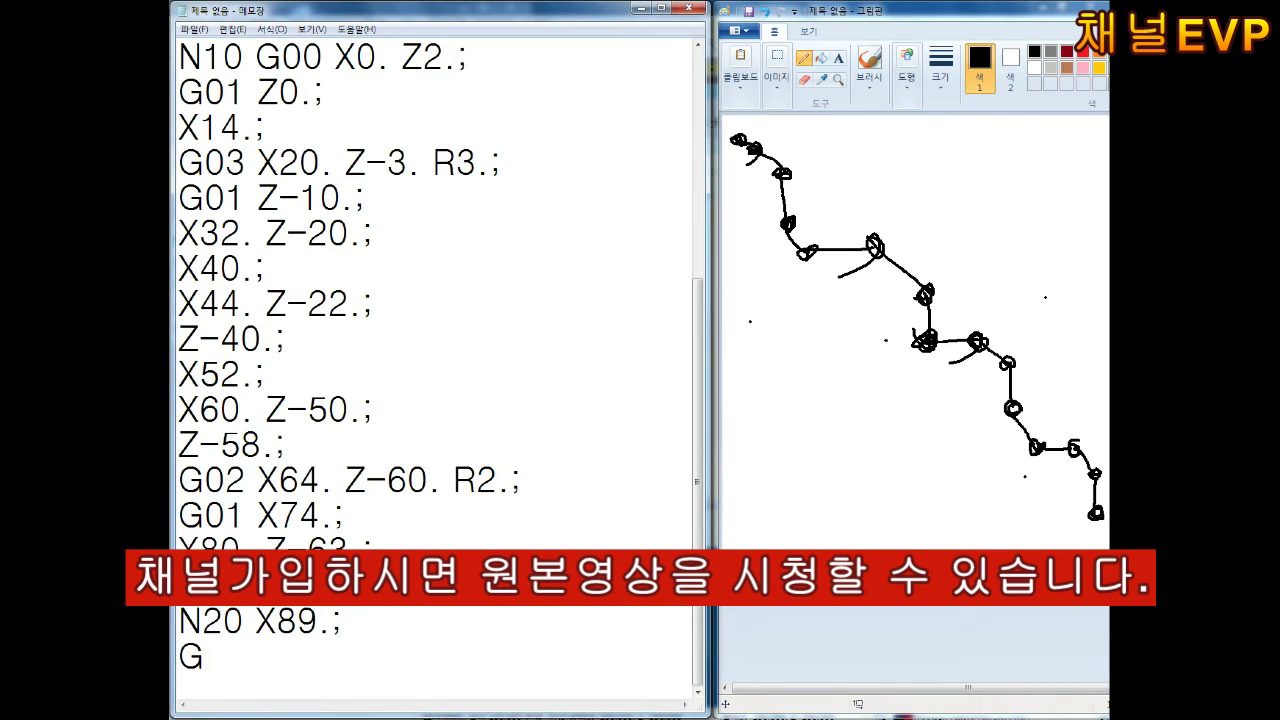
Add the G00 X150. Z150. retract, M05 and M02, then save the program
{"action": "type", "text": "00 X150. Z150.; M05;"}
{"action": "key", "text": "Return"}
{"action": "type", "text": "M02;"}
{"action": "key", "text": "Return"}
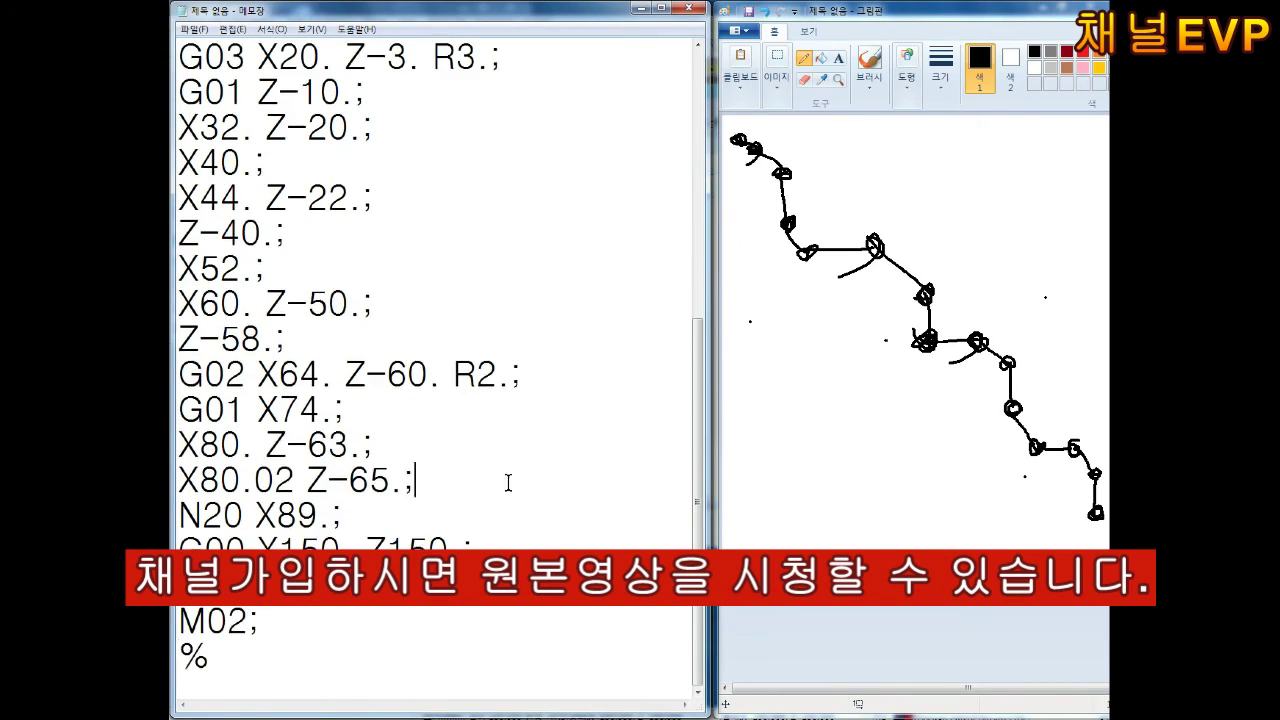
{"action": "scroll", "coordinate": [429, 314], "scroll_direction": "up", "scroll_amount": 1}
{"action": "scroll", "coordinate": [429, 314], "scroll_direction": "up", "scroll_amount": 2}
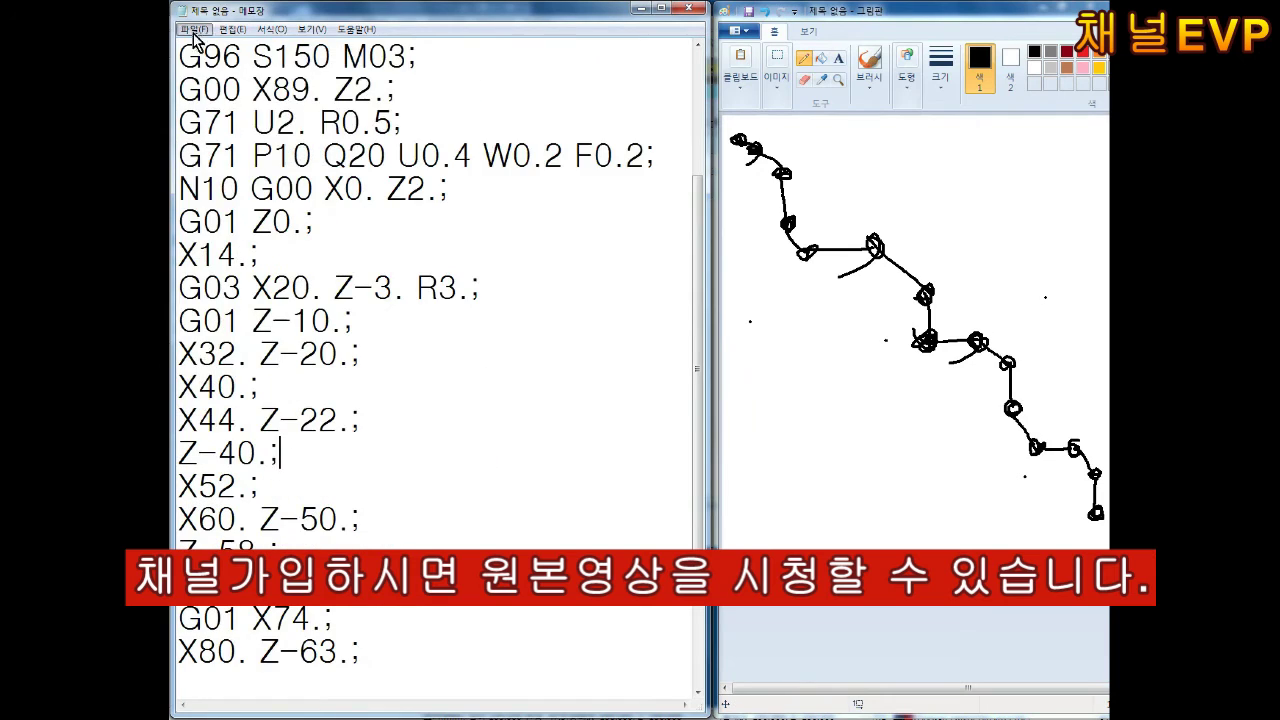
{"action": "key", "text": "ctrl+s"}
Confirm the save, set a 90-long workpiece stock and check the G54 work offset
{"action": "key", "text": "Return"}
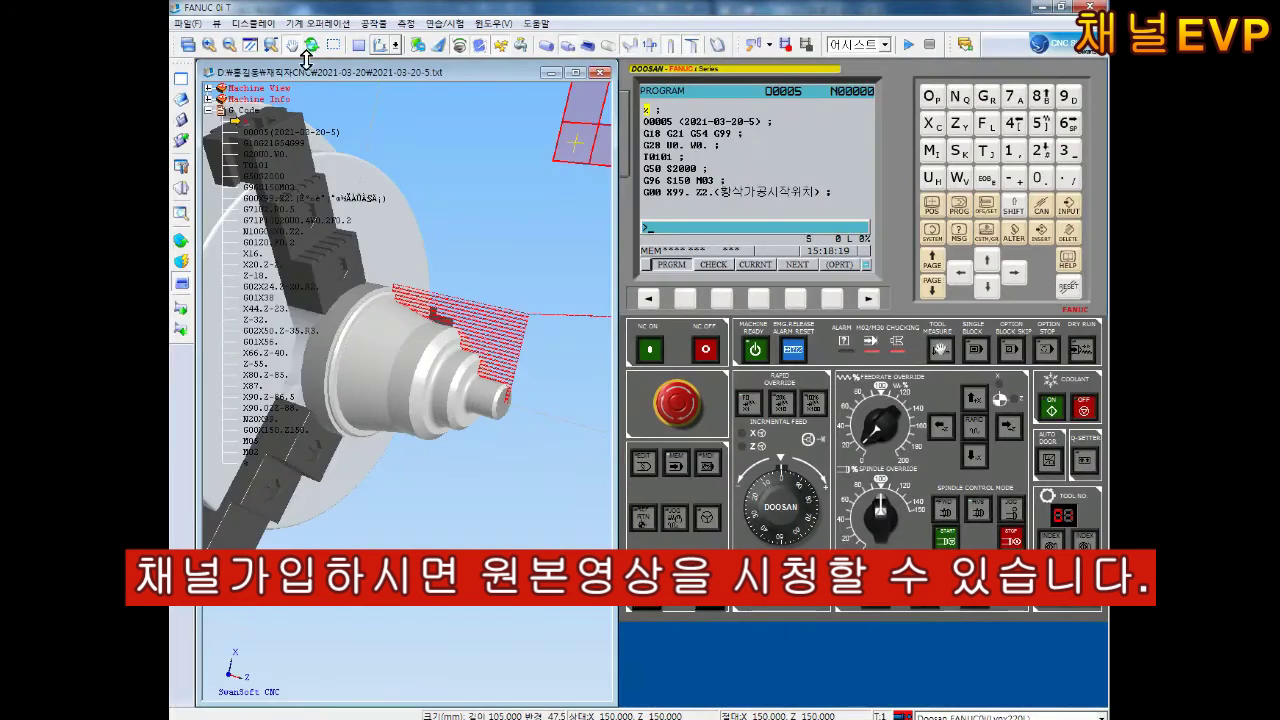
{"action": "left_click", "coordinate": [177, 260]}
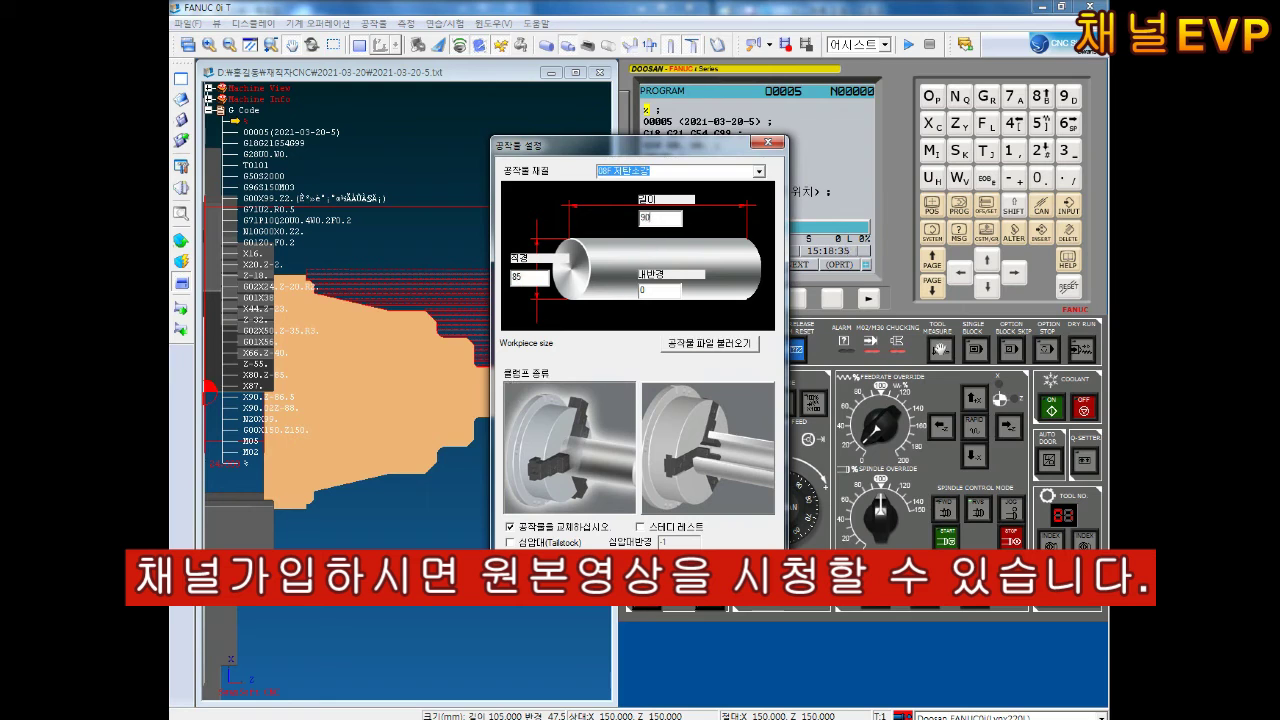
{"action": "key", "text": "Return"}
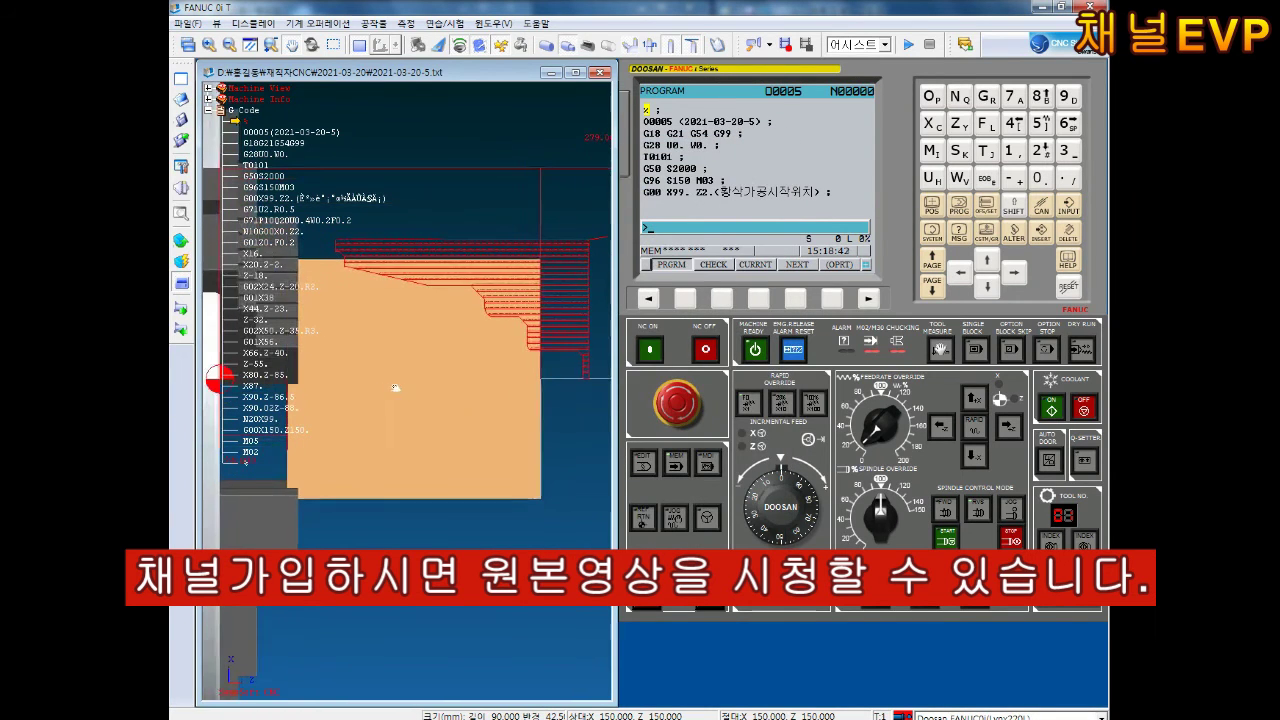
{"action": "left_click", "coordinate": [755, 349]}
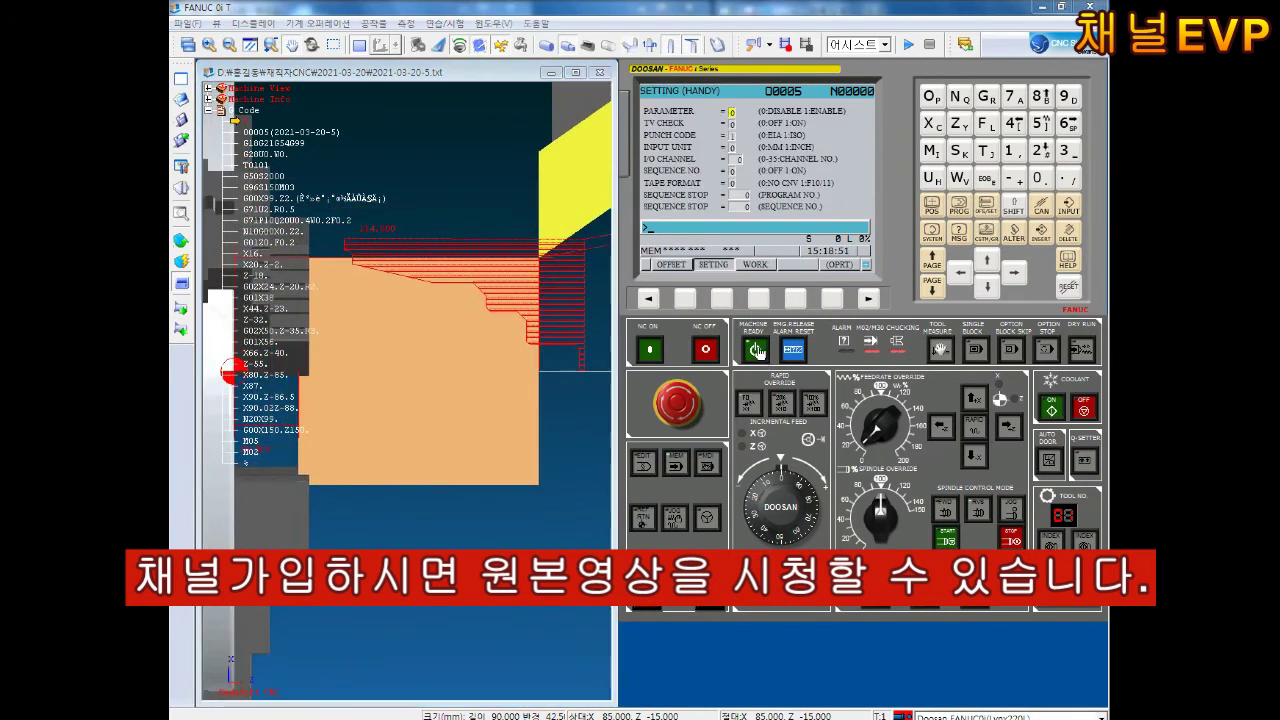
{"action": "left_click", "coordinate": [758, 298]}
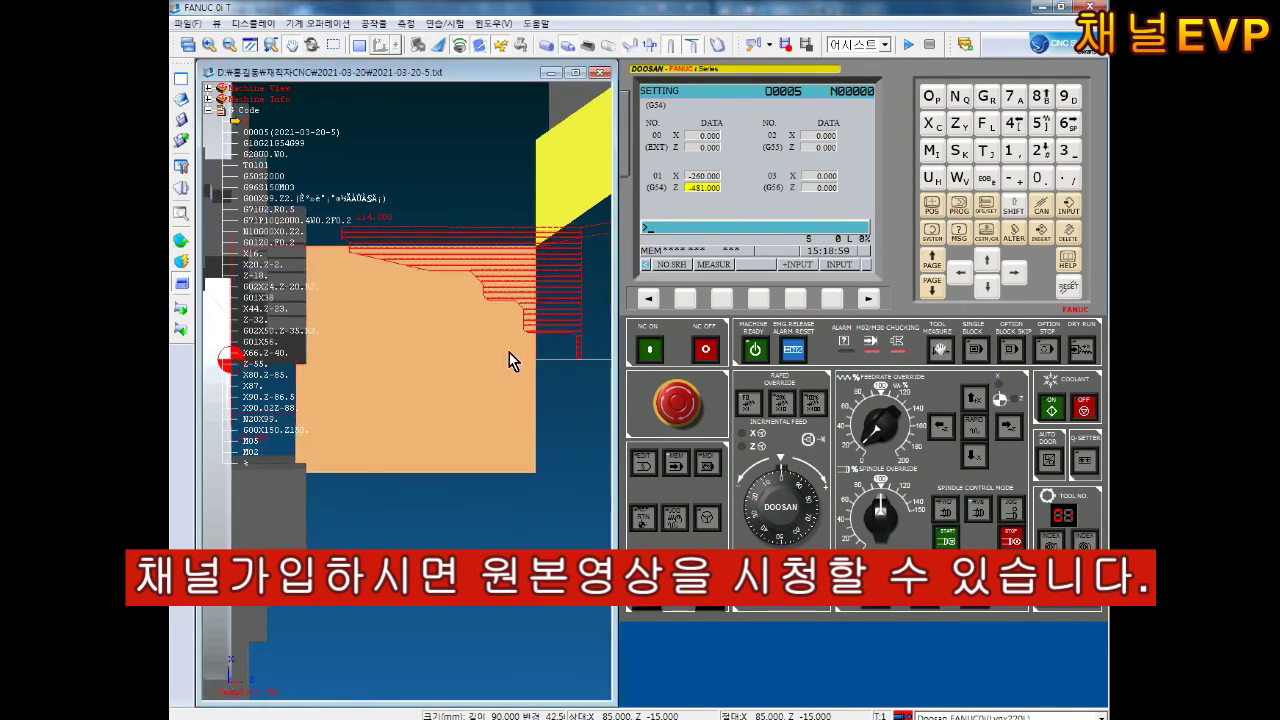
Load program O0006 in EDIT mode, then run it in MEM mode with Cycle Start
{"action": "left_click", "coordinate": [643, 462]}
{"action": "left_click", "coordinate": [931, 205]}
{"action": "left_click", "coordinate": [931, 96]}
{"action": "left_click", "coordinate": [1068, 96]}
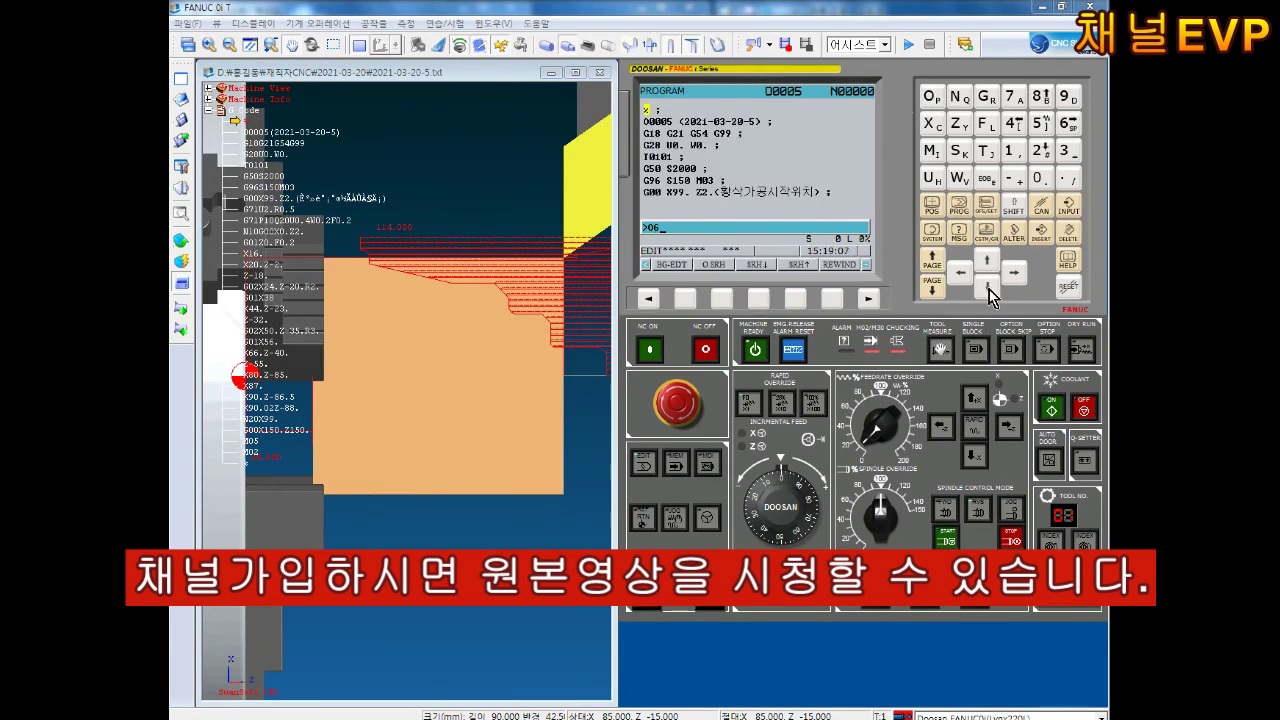
{"action": "left_click", "coordinate": [1040, 232]}
{"action": "left_click", "coordinate": [592, 400]}
{"action": "left_click", "coordinate": [585, 491]}
{"action": "left_click", "coordinate": [645, 486]}
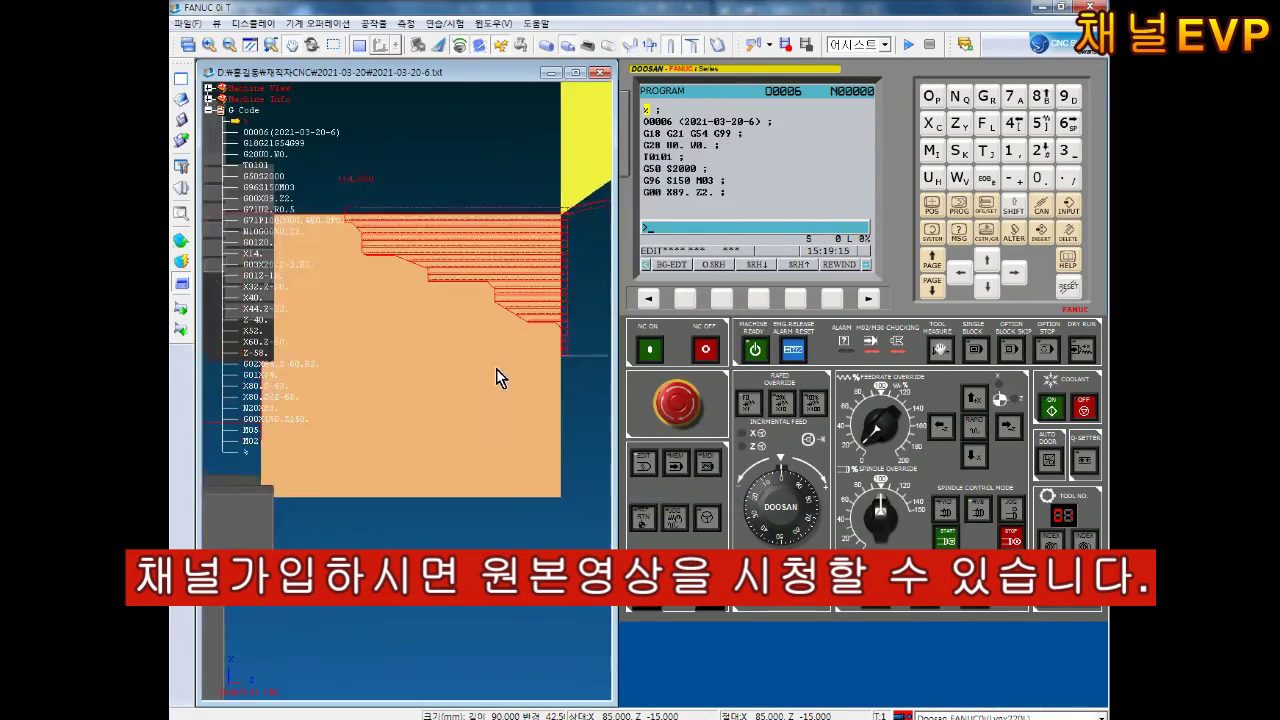
{"action": "left_click", "coordinate": [676, 462]}
{"action": "left_click", "coordinate": [700, 598]}
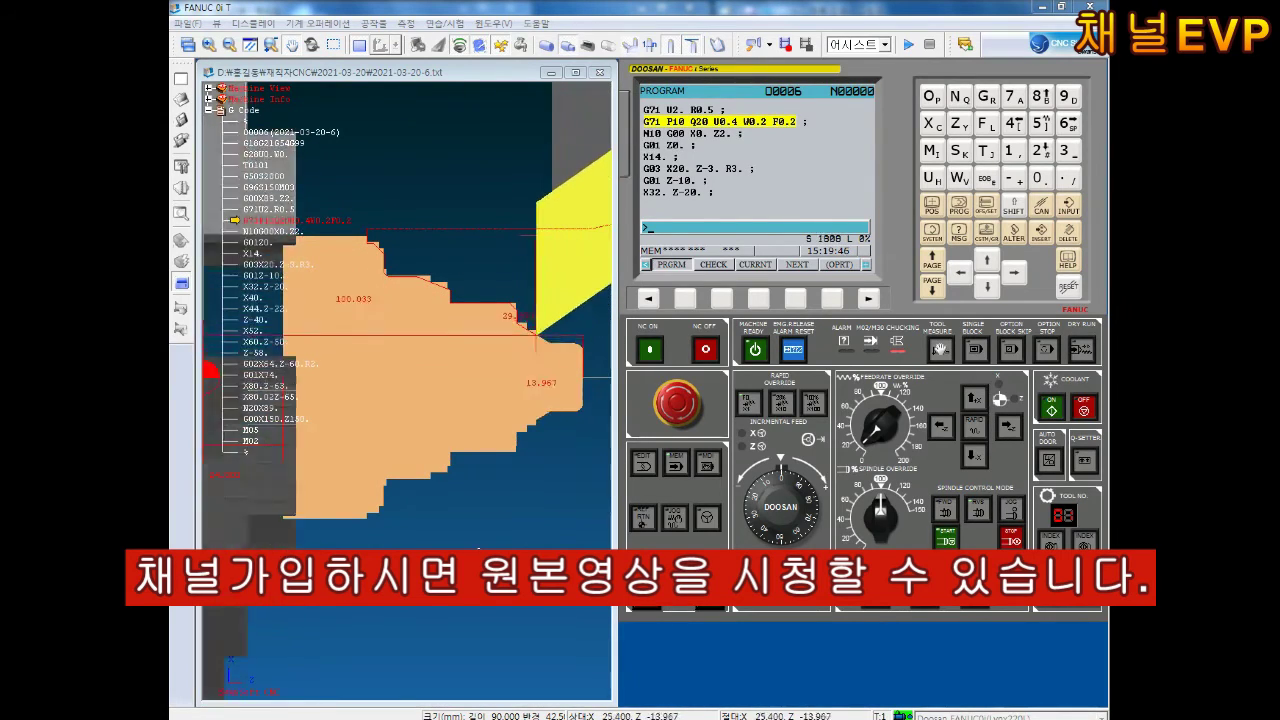
{"action": "scroll", "coordinate": [480, 363], "scroll_direction": "up", "scroll_amount": 1}
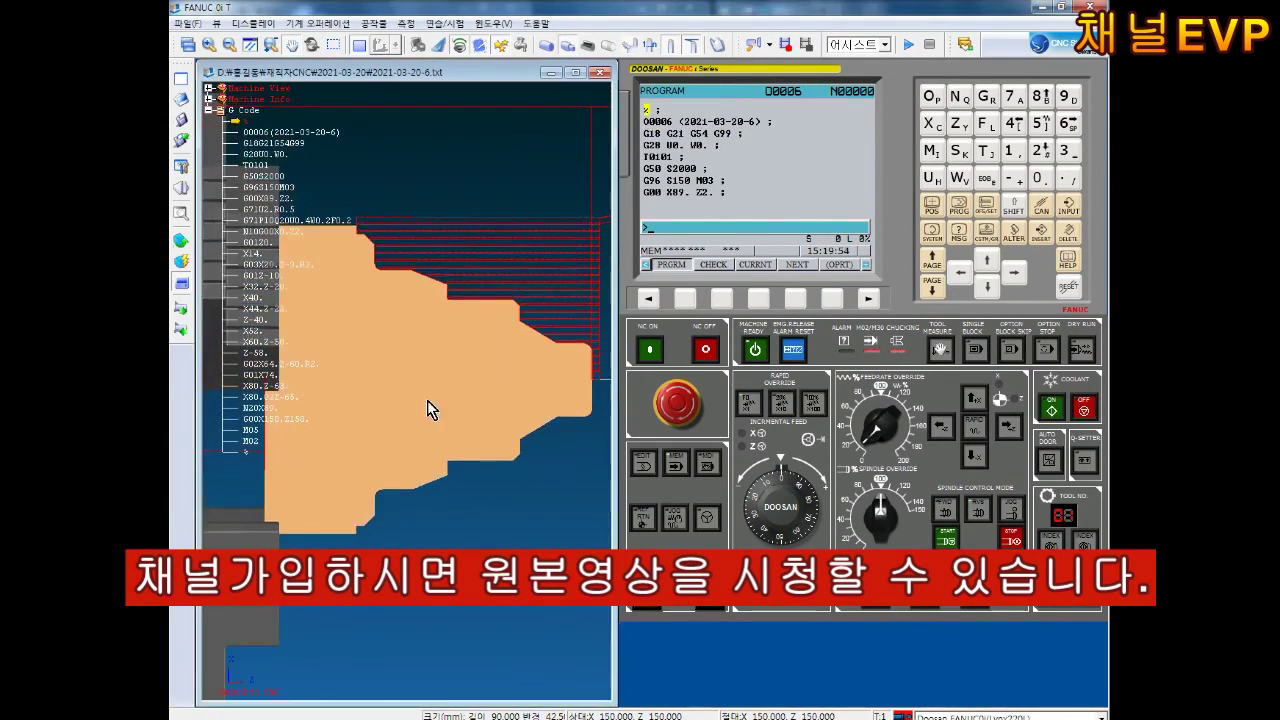
Reset the stock to a fresh blank and rerun O0006 with Cycle Start
{"action": "left_click", "coordinate": [181, 242]}
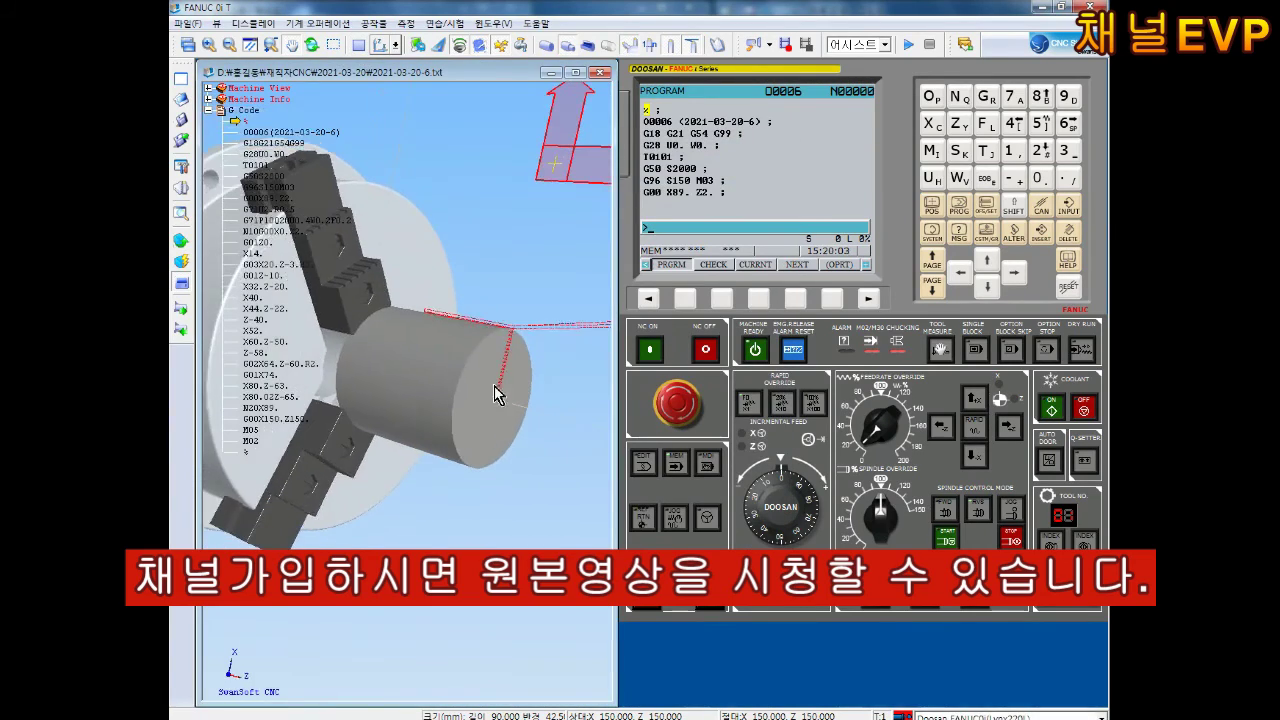
{"action": "left_click", "coordinate": [716, 606]}
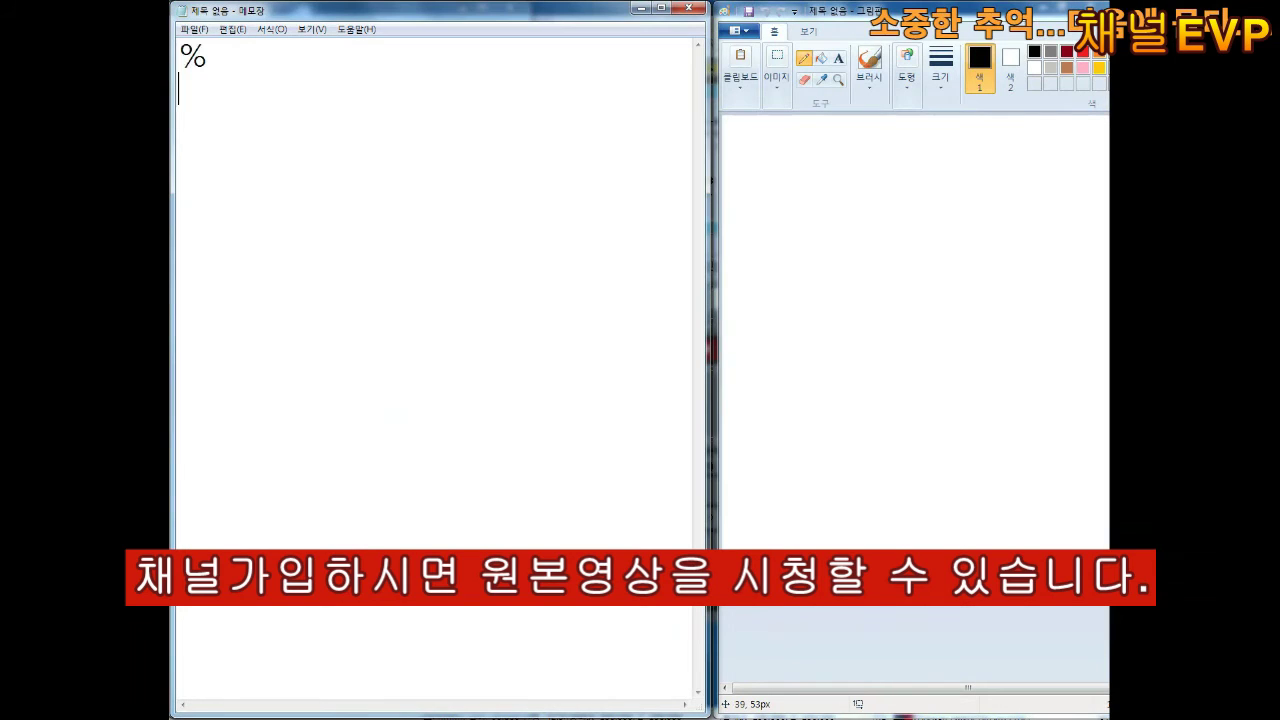
{"action": "type", "text": "O0007(2021-"}
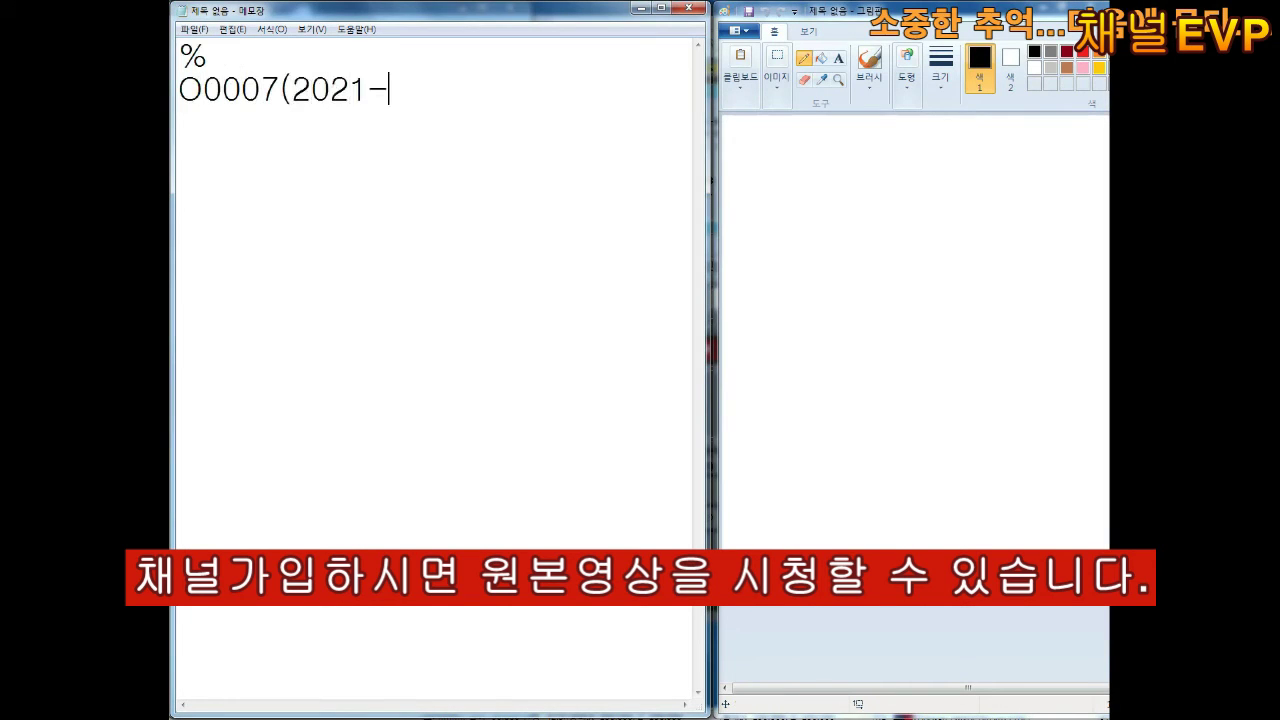
{"action": "type", "text": "03-20-7);"}
{"action": "key", "text": "Return"}
{"action": "type", "text": "G18 G21 G54 G99;"}
{"action": "key", "text": "Return"}
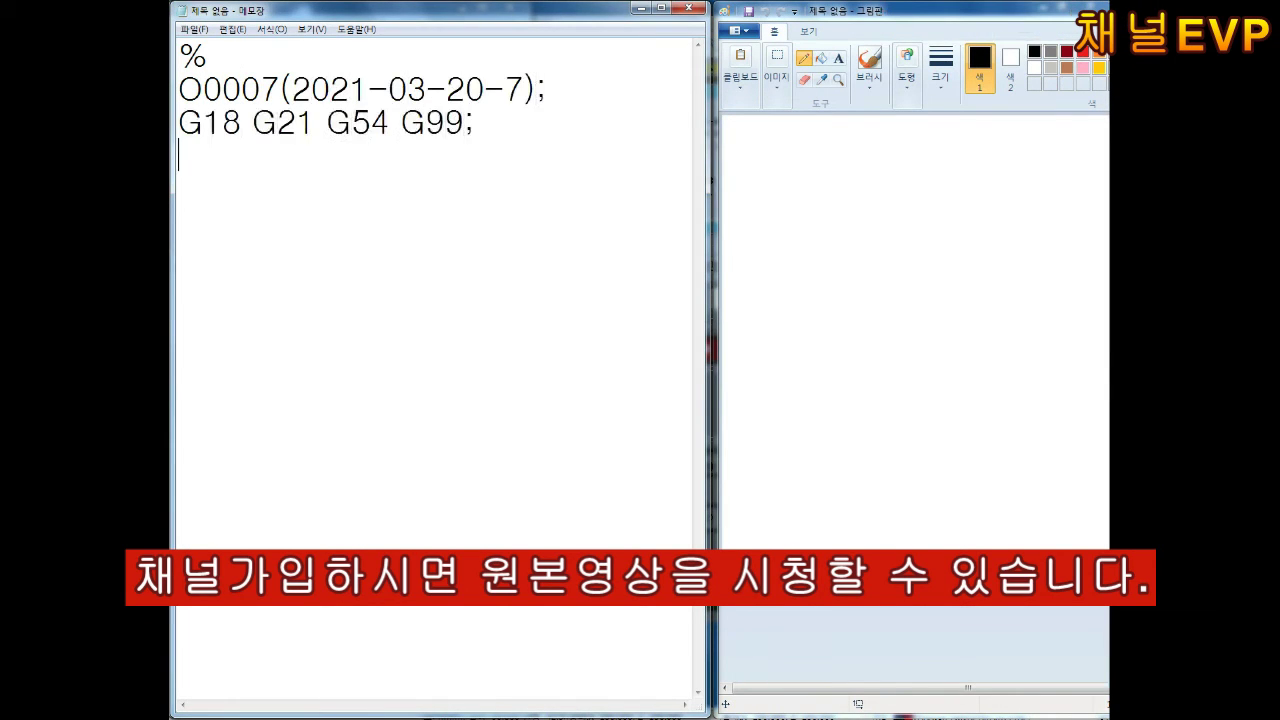
Add G28 U0. W0., T0101, G50 S2000, G96 S150 M03 and the G71 U2. R0.5 / P10 Q20 lines
{"action": "type", "text": "G28U0. W0."}
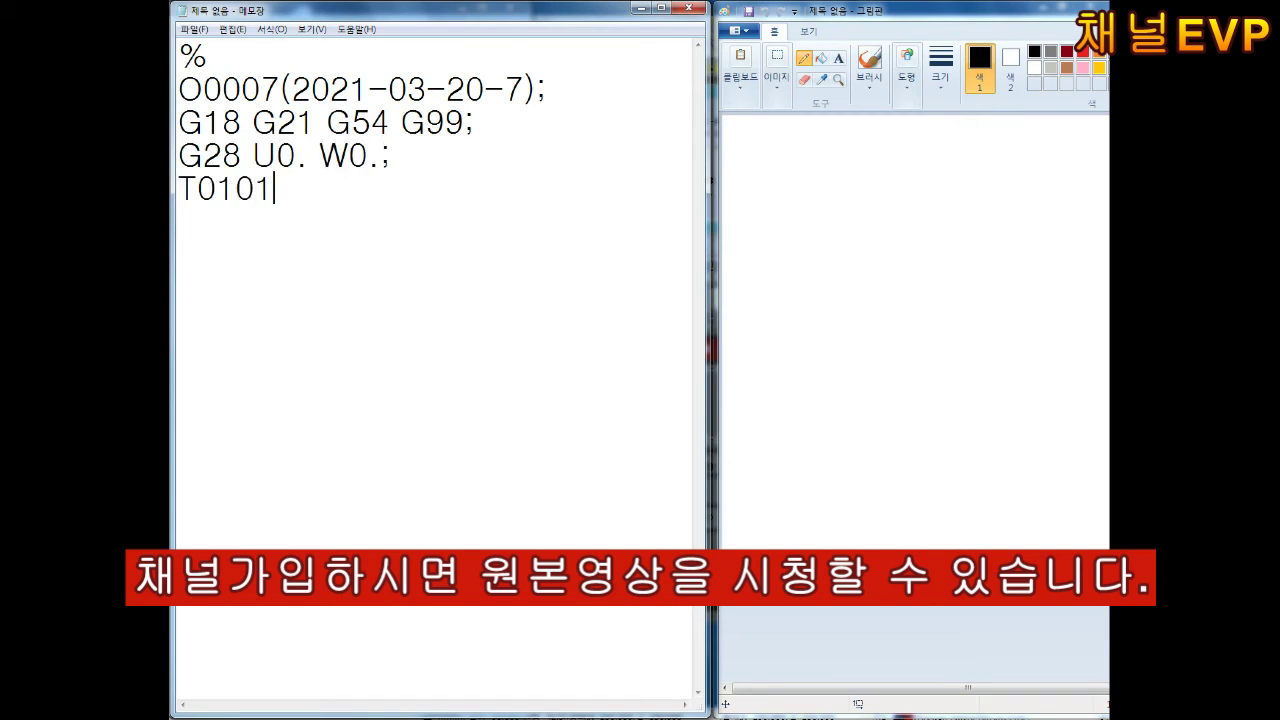
{"action": "type", "text": ";"}
{"action": "key", "text": "Return"}
{"action": "type", "text": "G50 S2000;"}
{"action": "key", "text": "Return"}
{"action": "type", "text": "G96 S150 M0"}
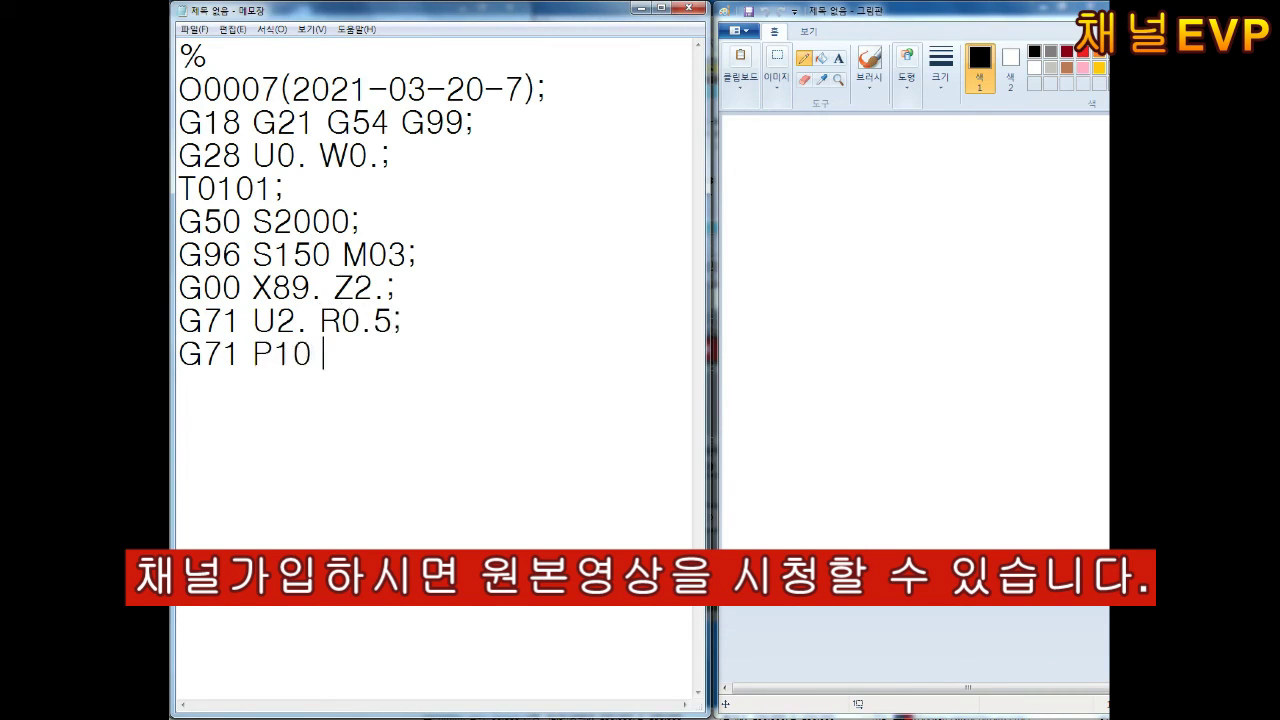
{"action": "type", "text": "Q20 U0.4 W0.2 F0.2"}
{"action": "type", "text": "N10 G00 X0. Z2.;"}
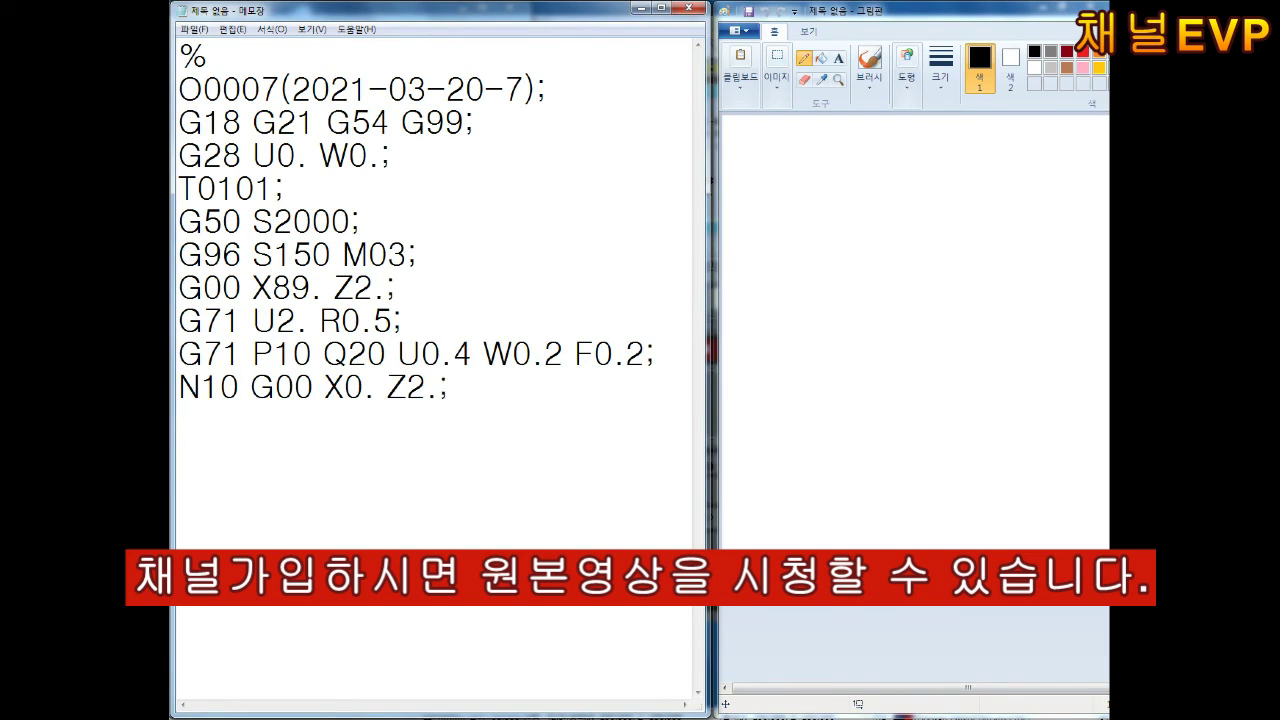
Write the first contour blocks from G01 Z0. through X17. Z-2. and Z-7. to Z-37
{"action": "type", "text": "G01 Z0.;"}
{"action": "left_click", "coordinate": [1092, 514]}
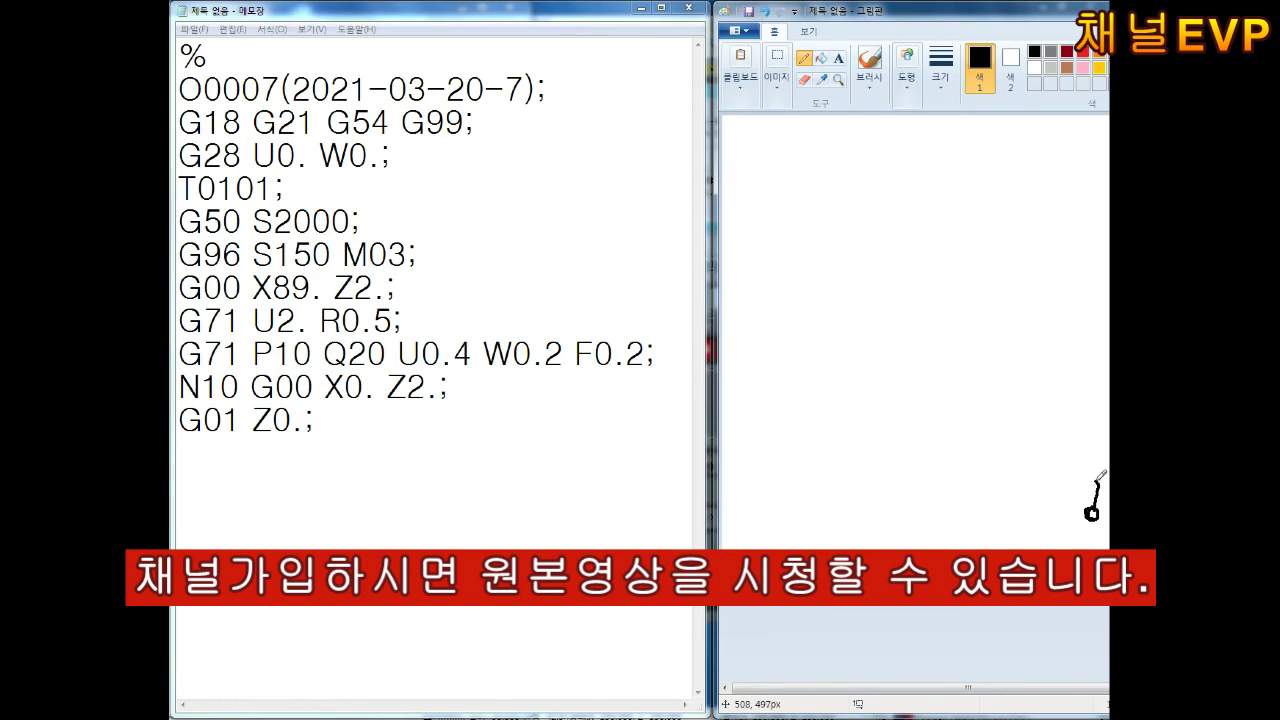
{"action": "left_click", "coordinate": [257, 463]}
{"action": "type", "text": "X13.;"}
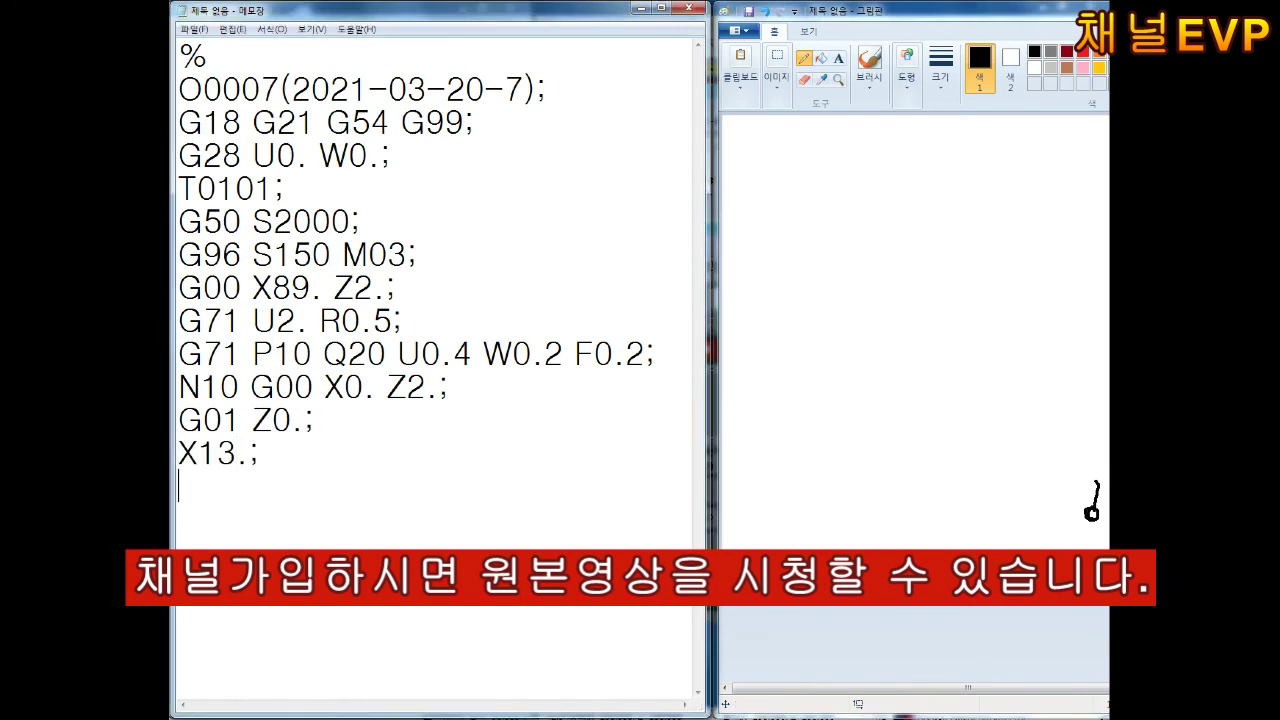
{"action": "left_click_drag", "start_coordinate": [1062, 446], "coordinate": [1058, 447]}
{"action": "left_click_drag", "start_coordinate": [259, 456], "coordinate": [236, 456]}
{"action": "type", "text": "X17. Z-2."}
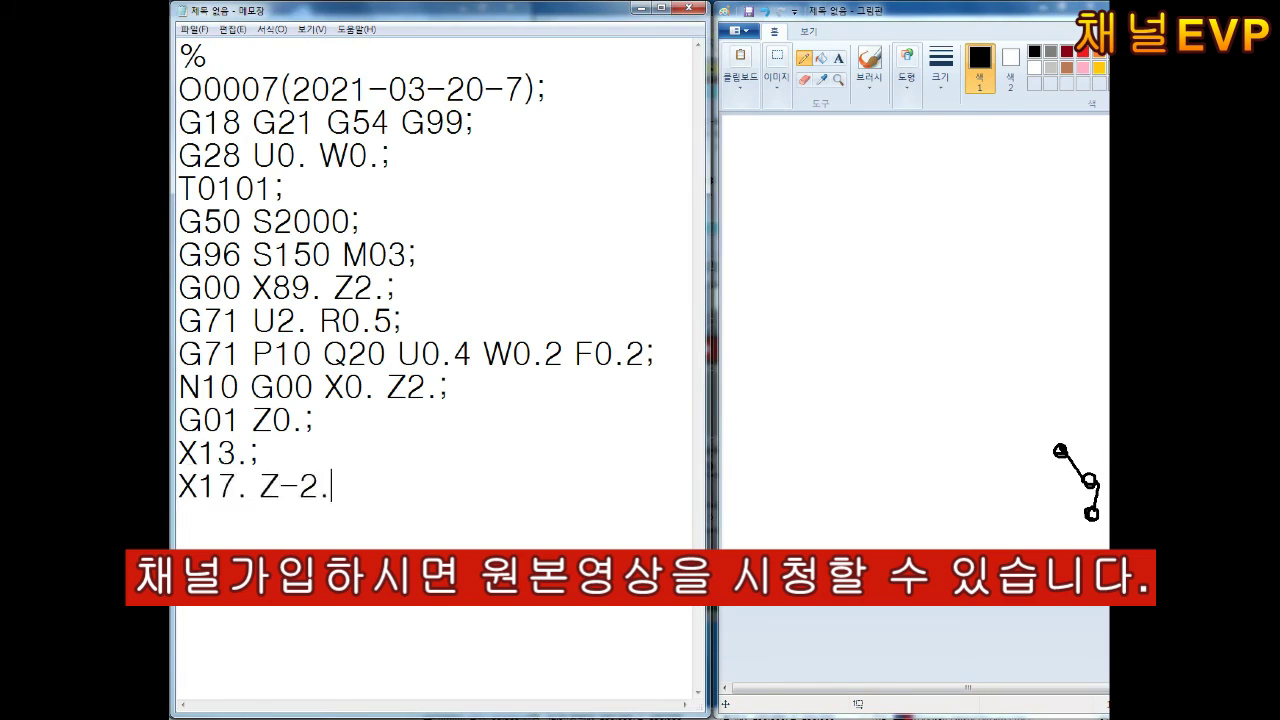
{"action": "type", "text": ";"}
{"action": "left_click", "coordinate": [1061, 449]}
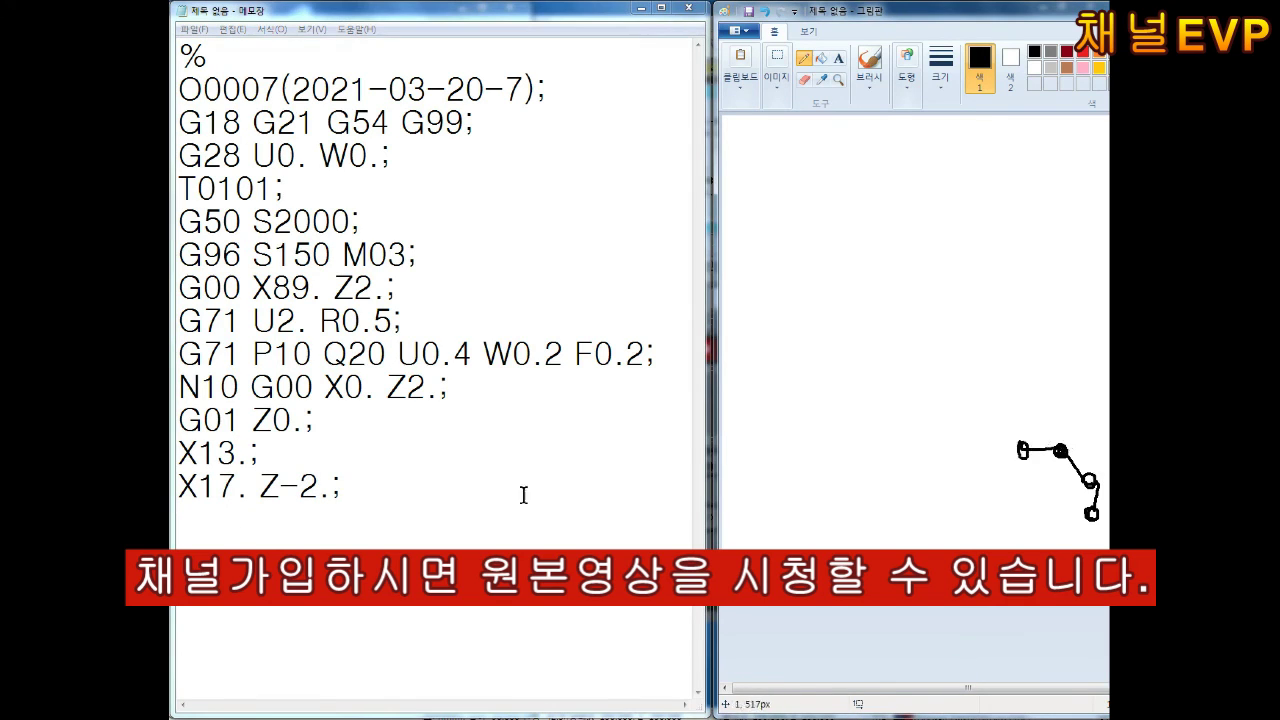
{"action": "left_click", "coordinate": [300, 486]}
{"action": "type", "text": "Z-7.;"}
{"action": "left_click", "coordinate": [1023, 447]}
{"action": "left_click", "coordinate": [204, 533]}
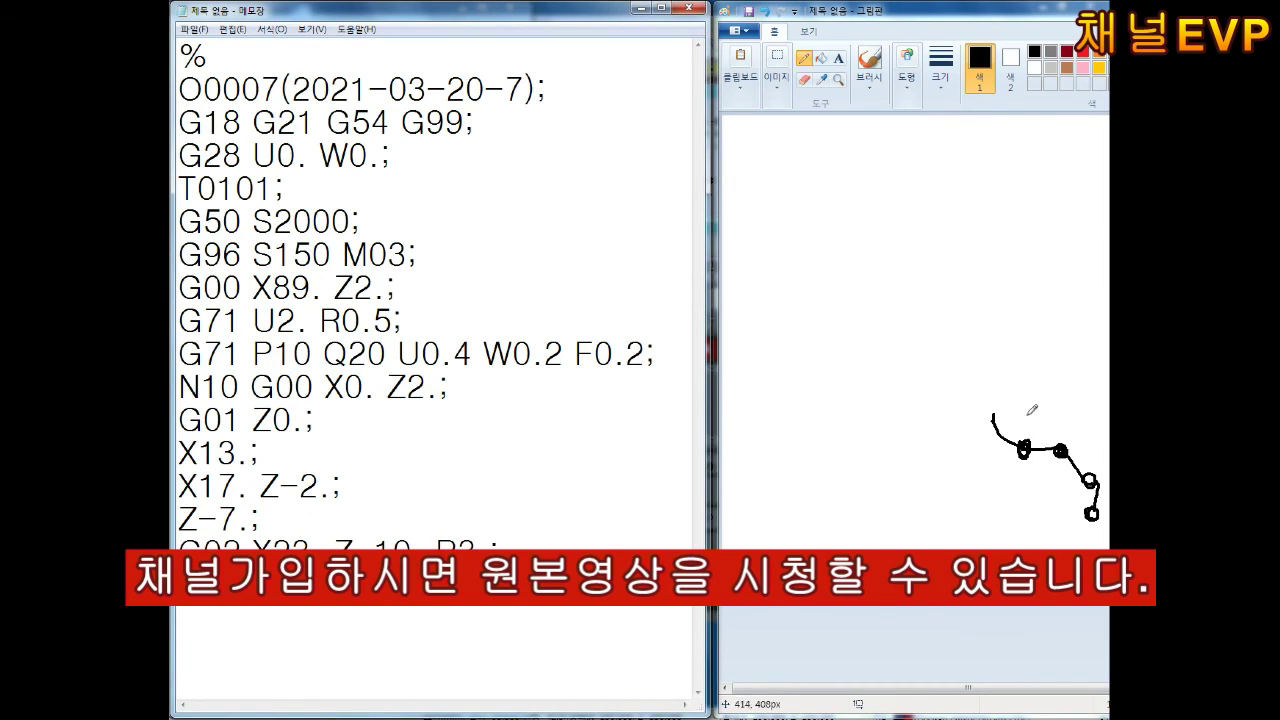
{"action": "left_click_drag", "start_coordinate": [998, 415], "coordinate": [986, 374]}
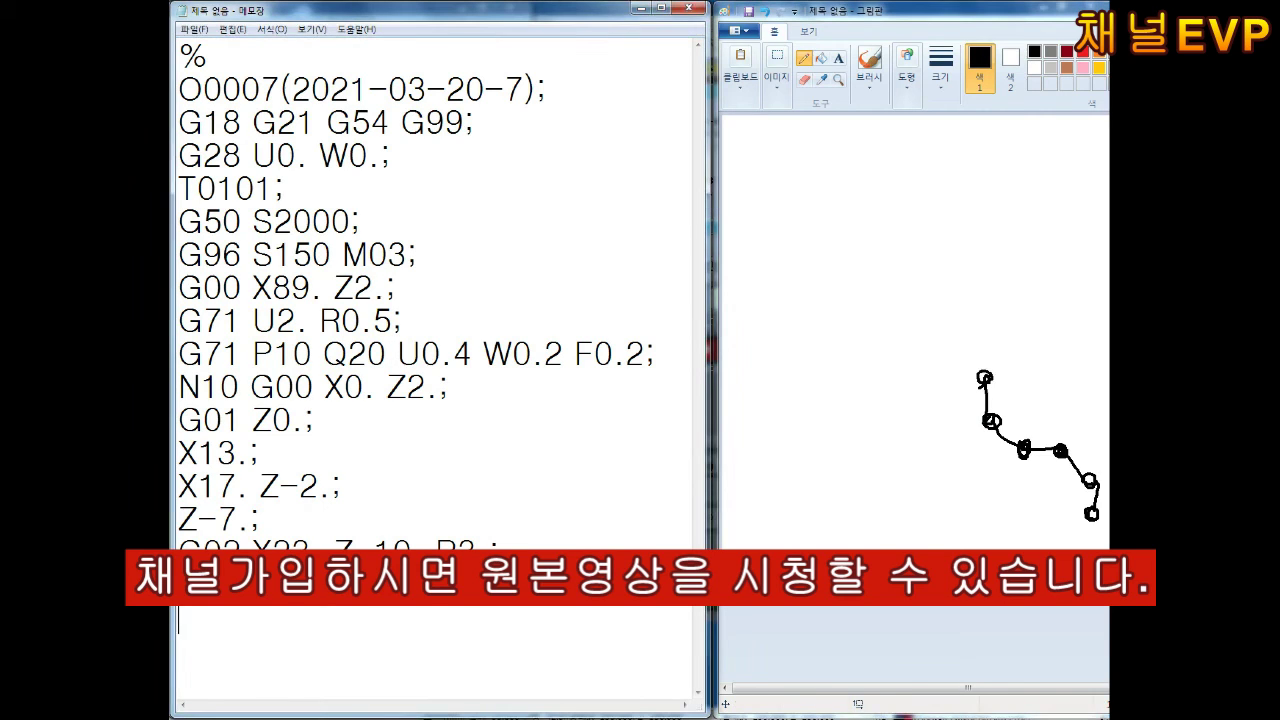
{"action": "left_click_drag", "start_coordinate": [984, 378], "coordinate": [925, 358]}
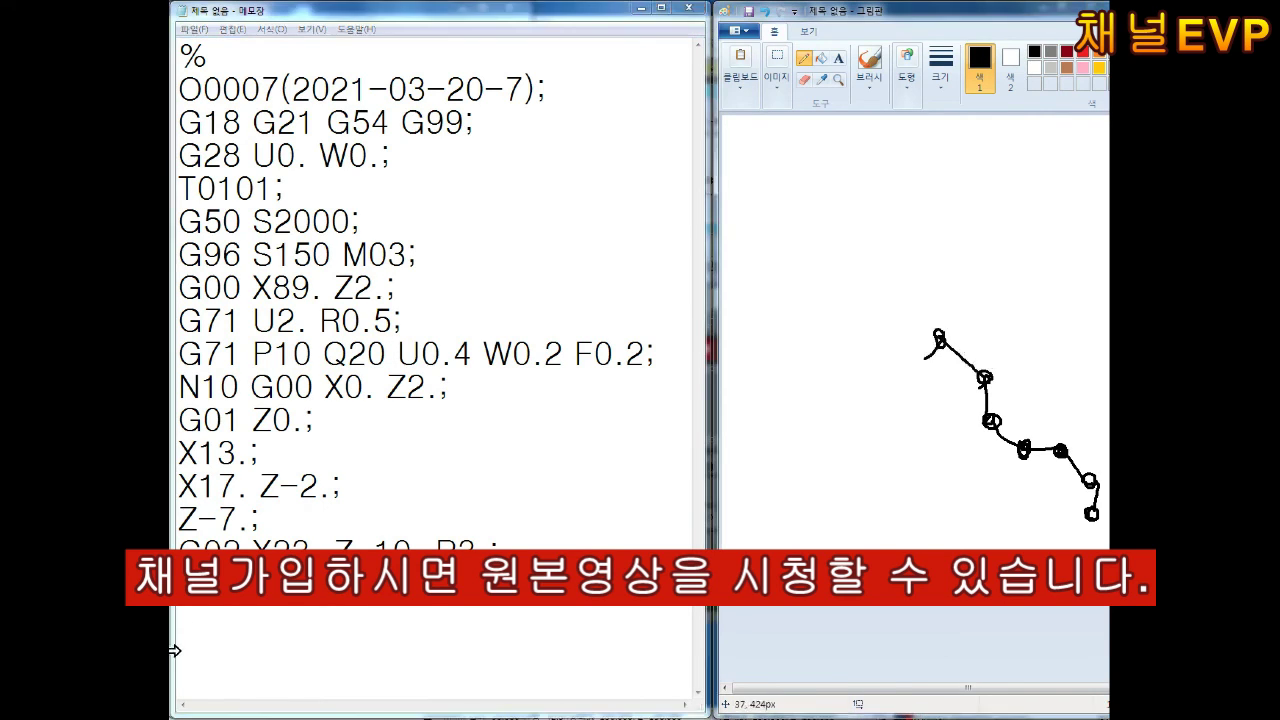
{"action": "type", "text": "X34. Z-20.;"}
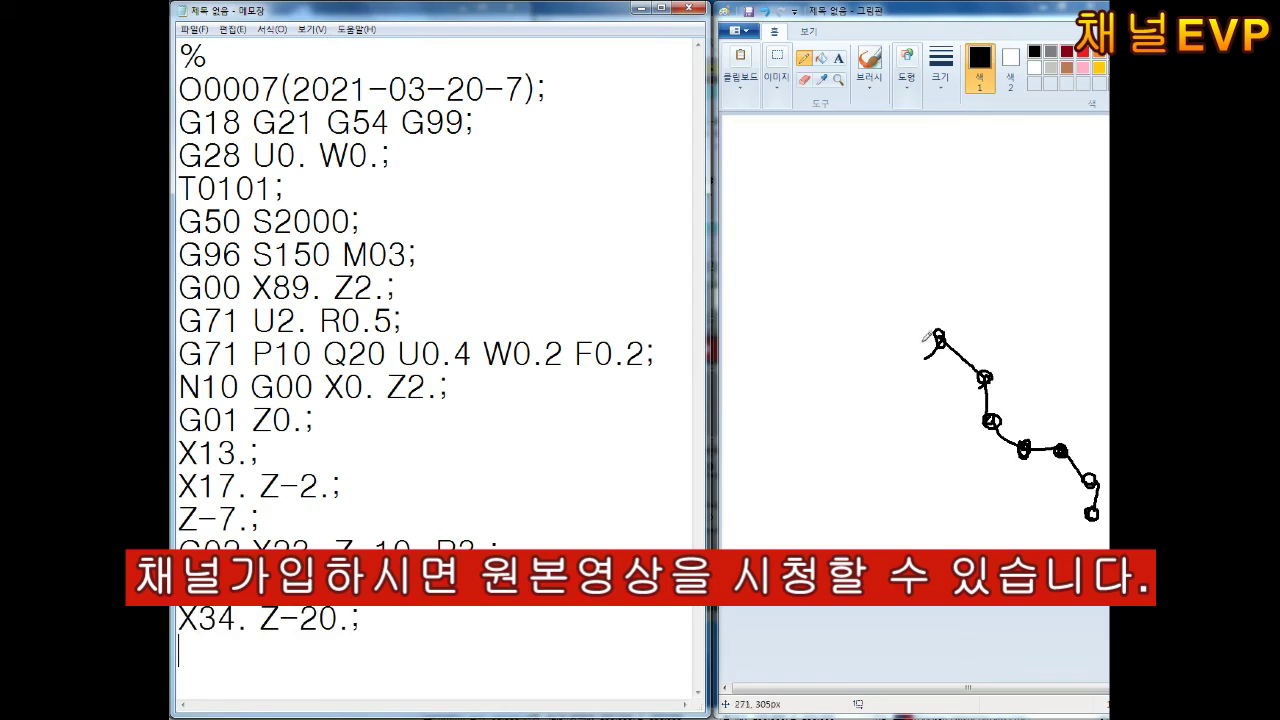
{"action": "left_click_drag", "start_coordinate": [940, 335], "coordinate": [858, 330]}
{"action": "type", "text": "Z-"}
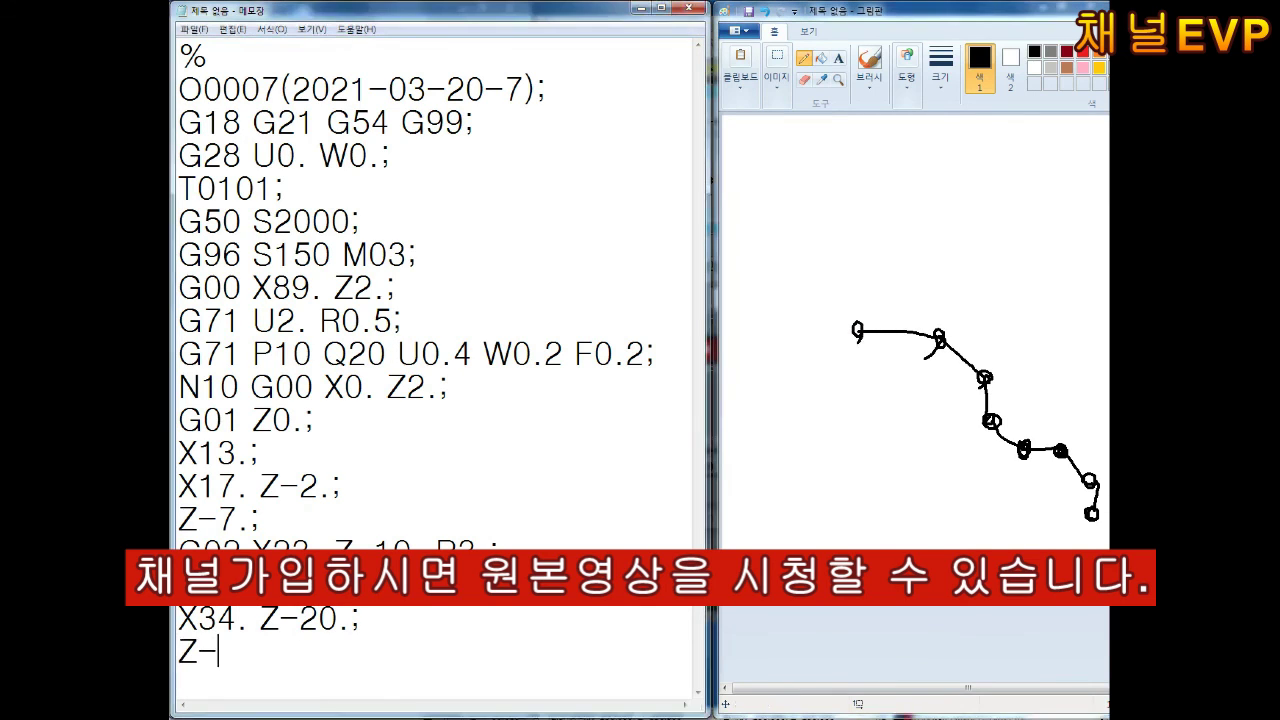
{"action": "type", "text": "37.;"}
{"action": "key", "text": "Return"}
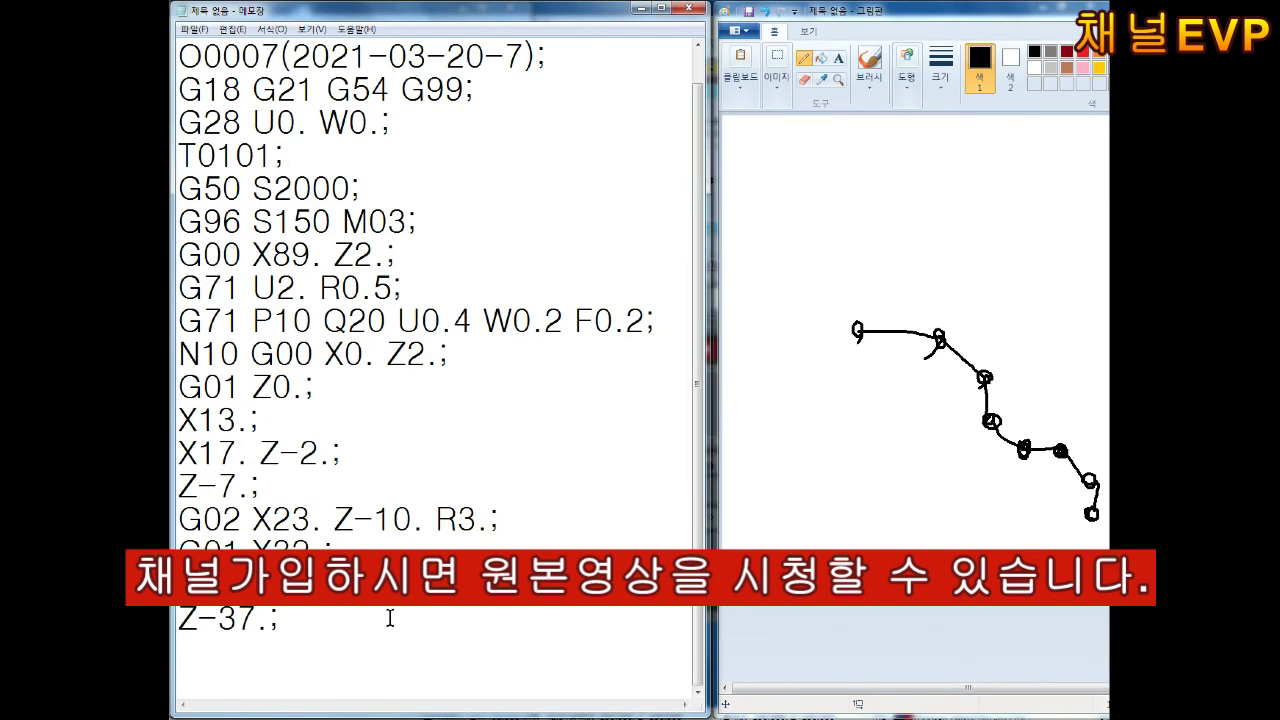
Add the taper, X51., X52. Z-40.5, X60. and X68. Z-60. contour blocks
{"action": "left_click_drag", "start_coordinate": [858, 330], "coordinate": [826, 306]}
{"action": "type", "text": "X42. Z-40."}
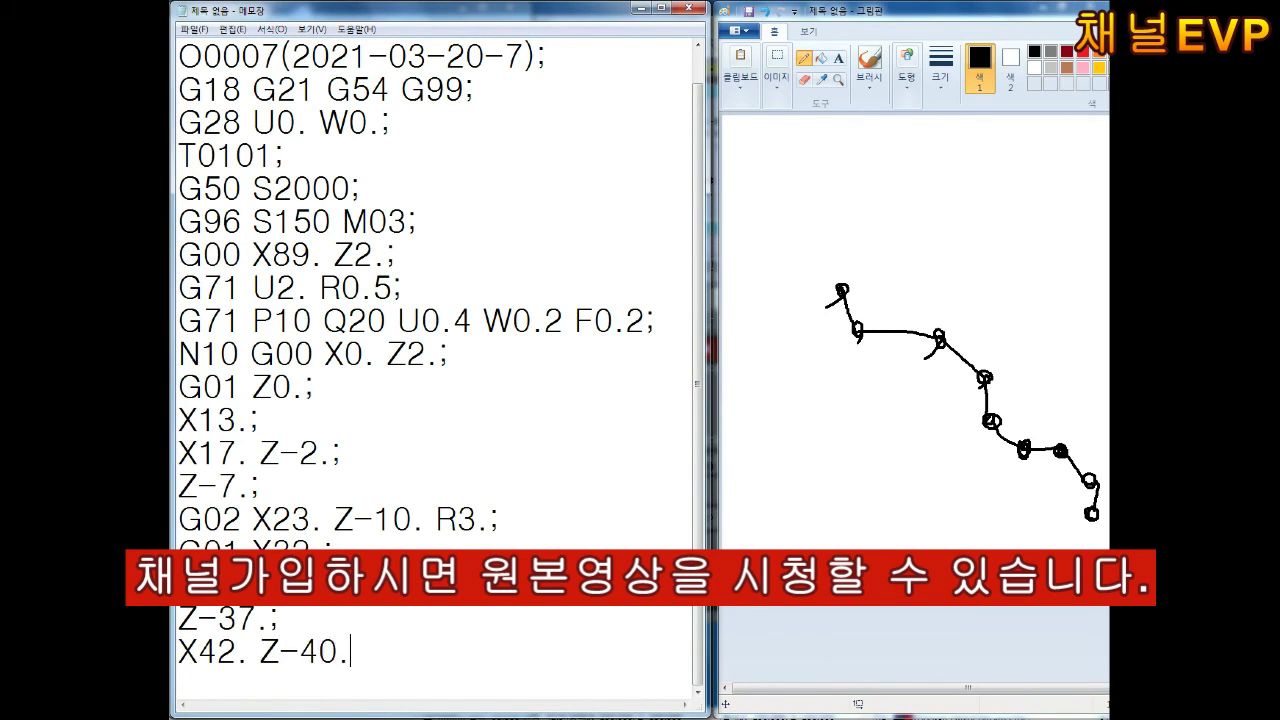
{"action": "type", "text": ";"}
{"action": "key", "text": "Return"}
{"action": "type", "text": "X"}
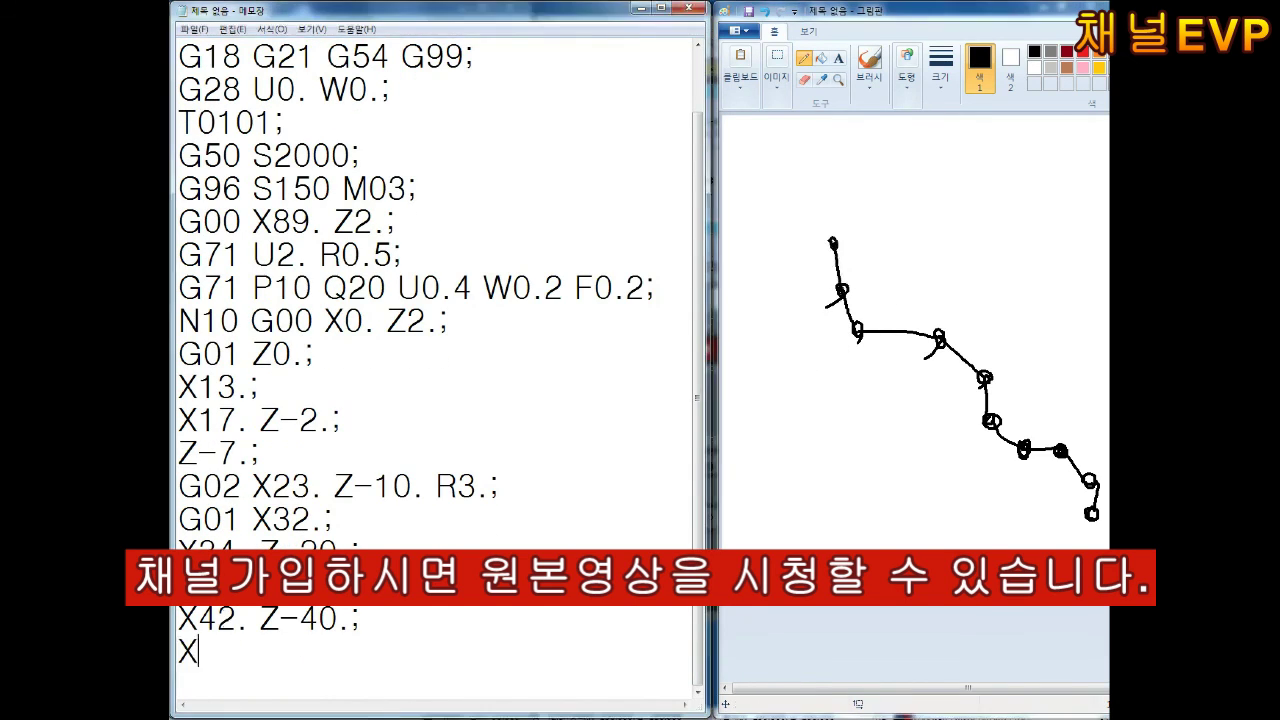
{"action": "type", "text": "51.;"}
{"action": "key", "text": "Return"}
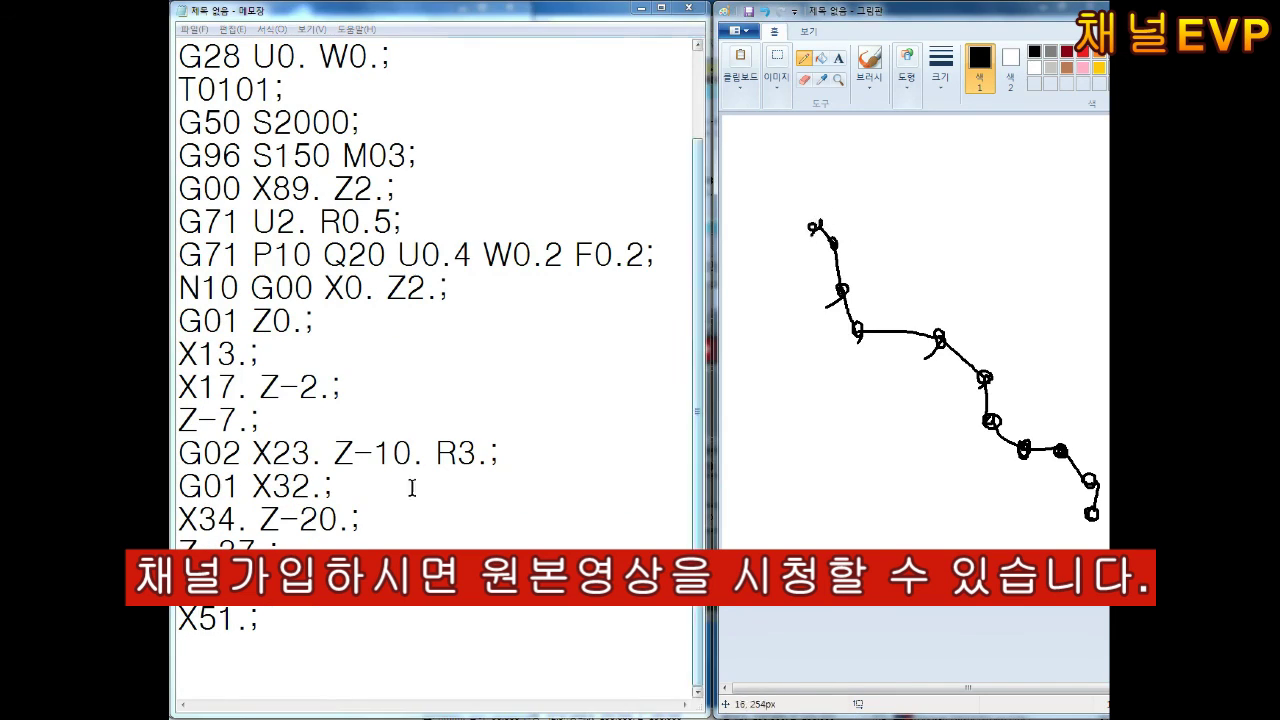
{"action": "type", "text": "X52. Z-40.5;"}
{"action": "key", "text": "Return"}
{"action": "left_click_drag", "start_coordinate": [815, 226], "coordinate": [780, 226]}
{"action": "type", "text": "Z-56.;"}
{"action": "key", "text": "Return"}
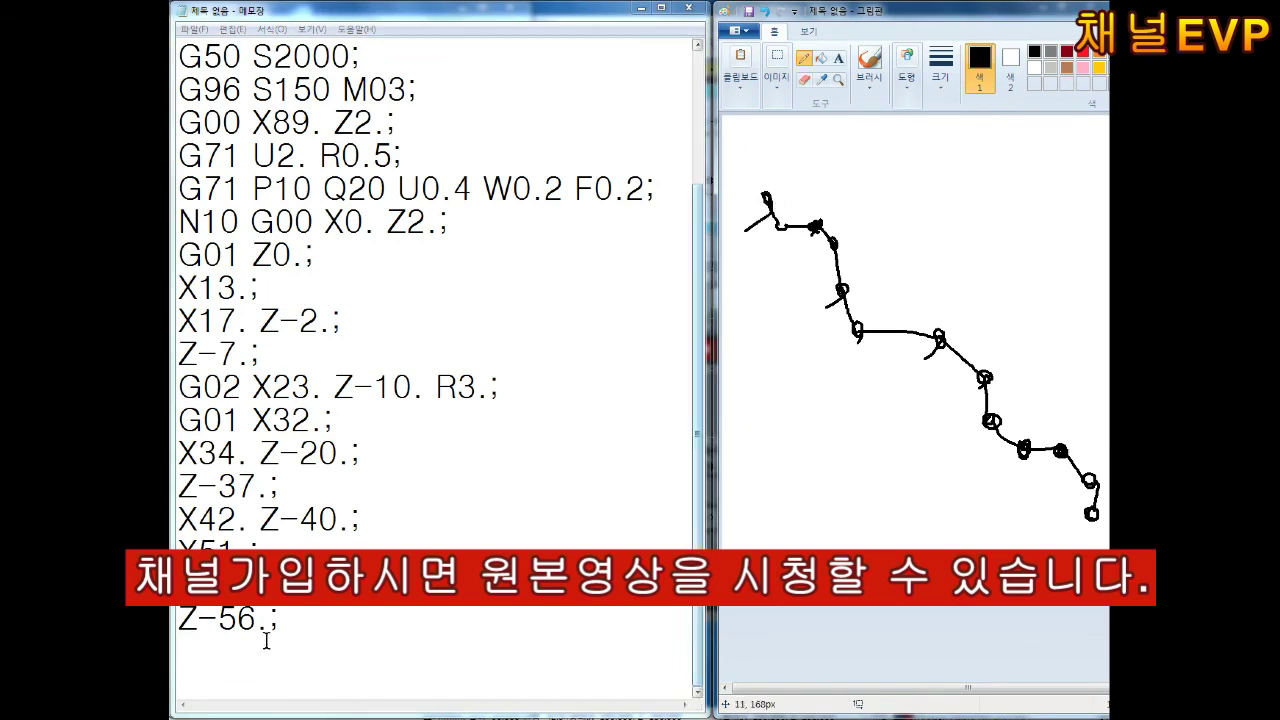
{"action": "type", "text": "X68. Z-"}
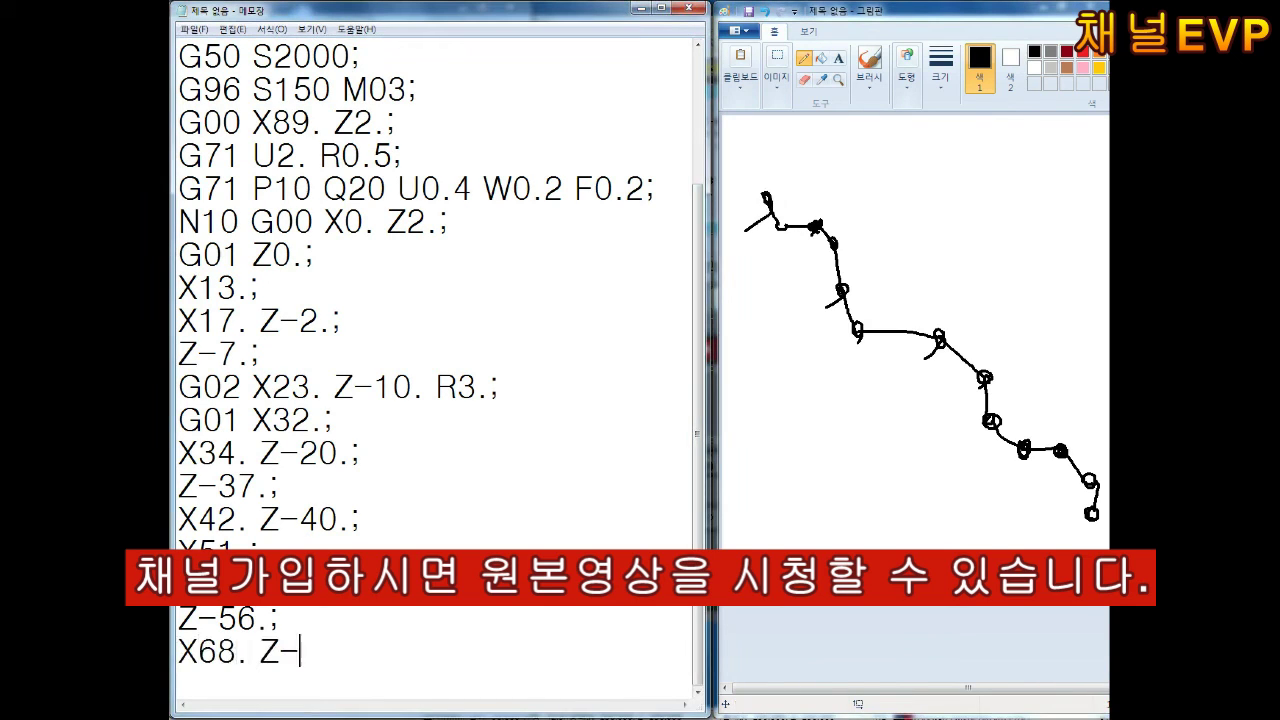
{"action": "type", "text": "60.;"}
{"action": "key", "text": "Return"}
Finish the contour with X70., X80. Z-70., X80.02 Z-72. and N20 X89
{"action": "left_click_drag", "start_coordinate": [765, 190], "coordinate": [731, 126]}
{"action": "type", "text": "X"}
{"action": "key", "text": "Return"}
{"action": "type", "text": "X.;"}
{"action": "key", "text": "Return"}
{"action": "type", "text": "X80.02 Z-72.;"}
{"action": "key", "text": "Return"}
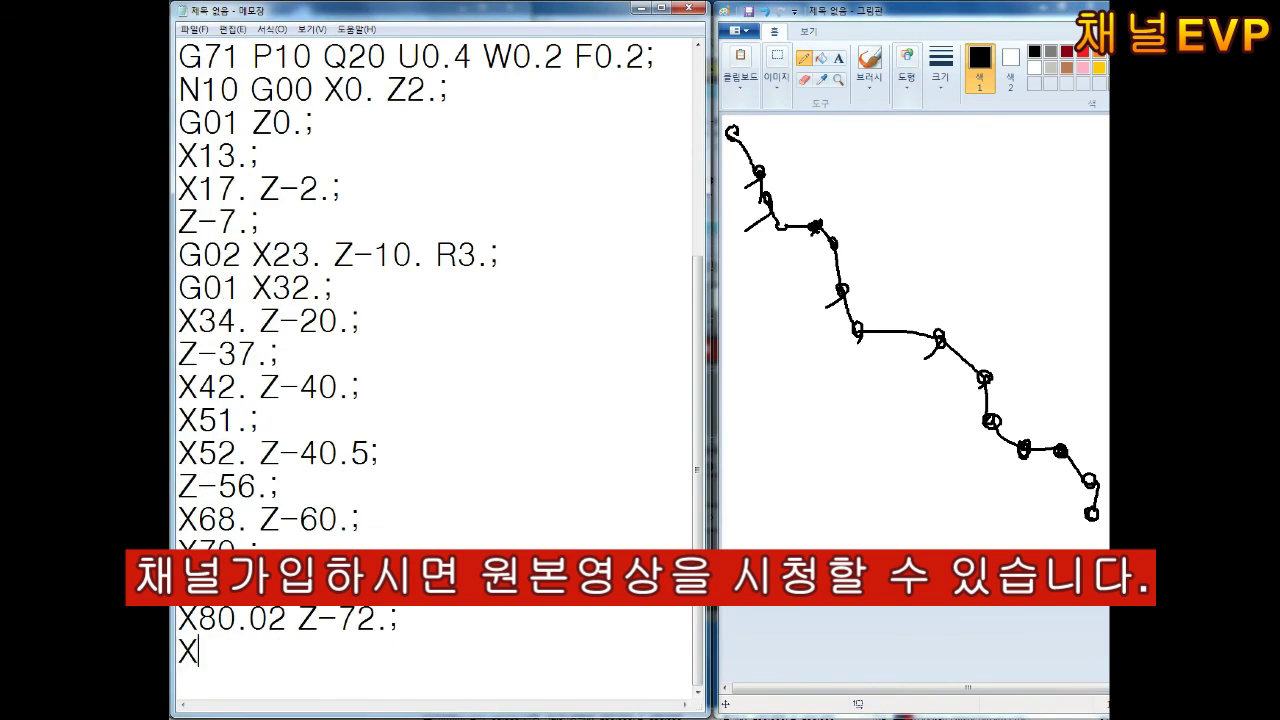
{"action": "type", "text": "89.;"}
{"action": "key", "text": "Home"}
{"action": "type", "text": "N2"}
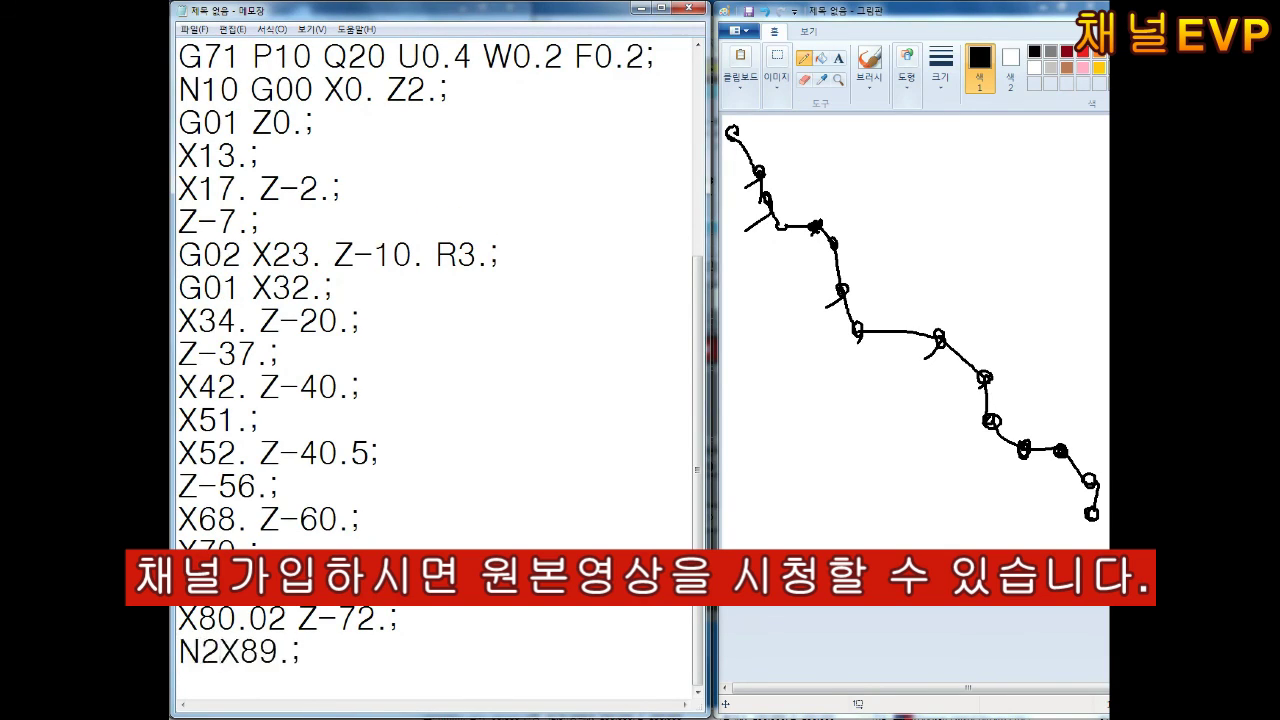
{"action": "type", "text": "0"}
{"action": "key", "text": "End"}
Add the G00 X150. Z150. retract, M05 and M02 program end
{"action": "key", "text": "Return"}
{"action": "type", "text": "G00 X150. Z150.;"}
{"action": "key", "text": "Return"}
{"action": "type", "text": "M05;"}
{"action": "key", "text": "Return"}
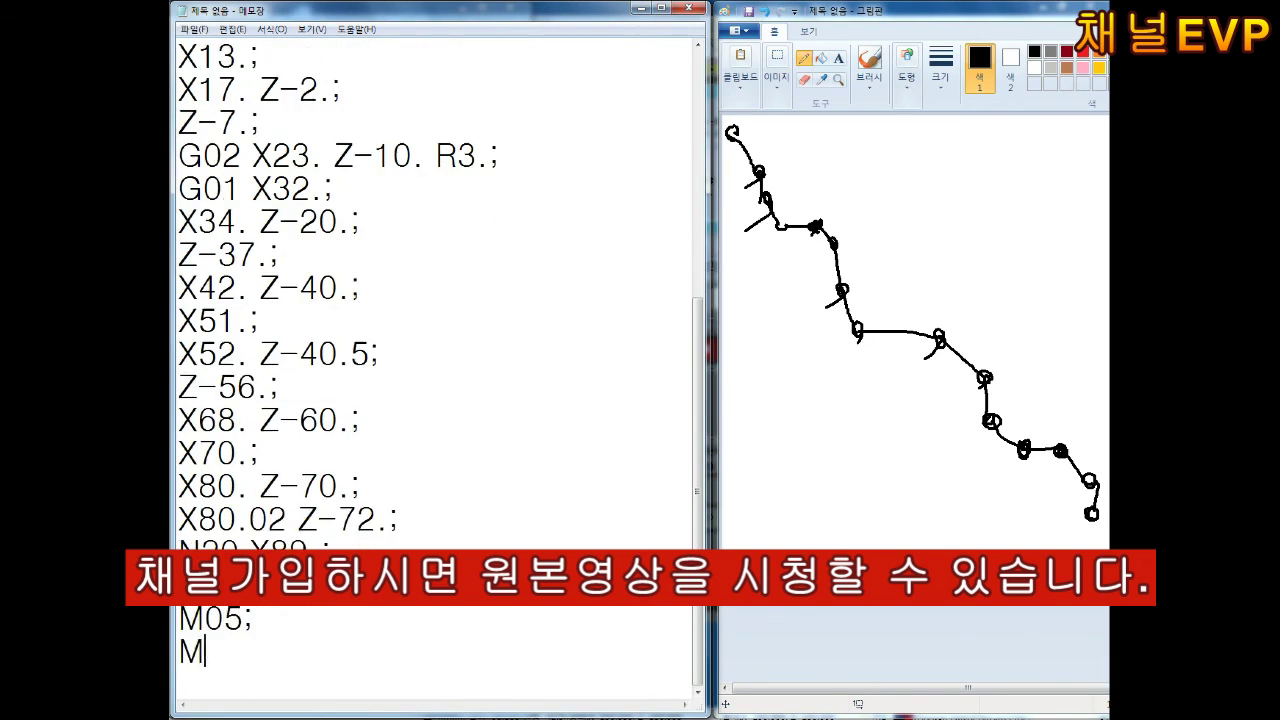
{"action": "type", "text": "M02;"}
Save the program as 2021-03-20-7 via Save As
{"action": "left_click", "coordinate": [381, 354]}
{"action": "left_click_drag", "start_coordinate": [381, 354], "coordinate": [178, 354]}
{"action": "left_click", "coordinate": [194, 29]}
{"action": "left_click", "coordinate": [215, 106]}
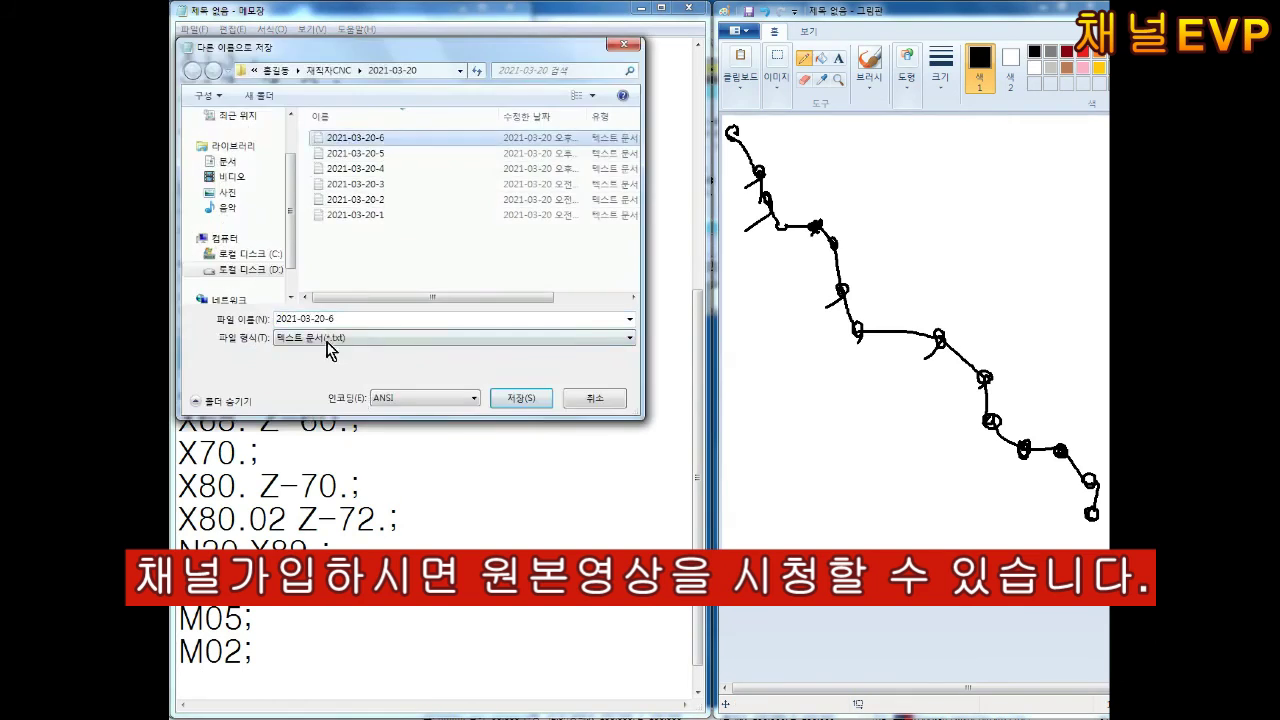
{"action": "type", "text": "2021-03-20-7"}
{"action": "key", "text": "Return"}
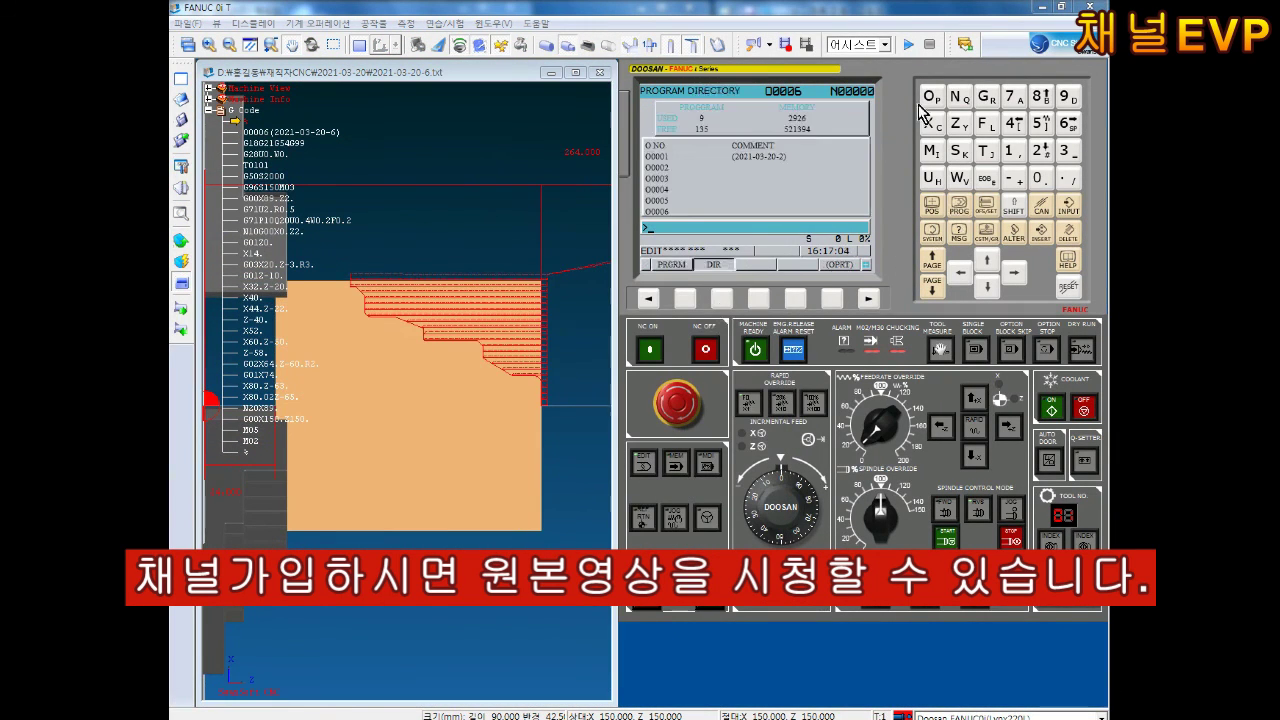
Open the 2021-03-20-7 text program file into the simulator
{"action": "left_click", "coordinate": [182, 104]}
{"action": "left_click", "coordinate": [657, 460]}
{"action": "left_click", "coordinate": [650, 490]}
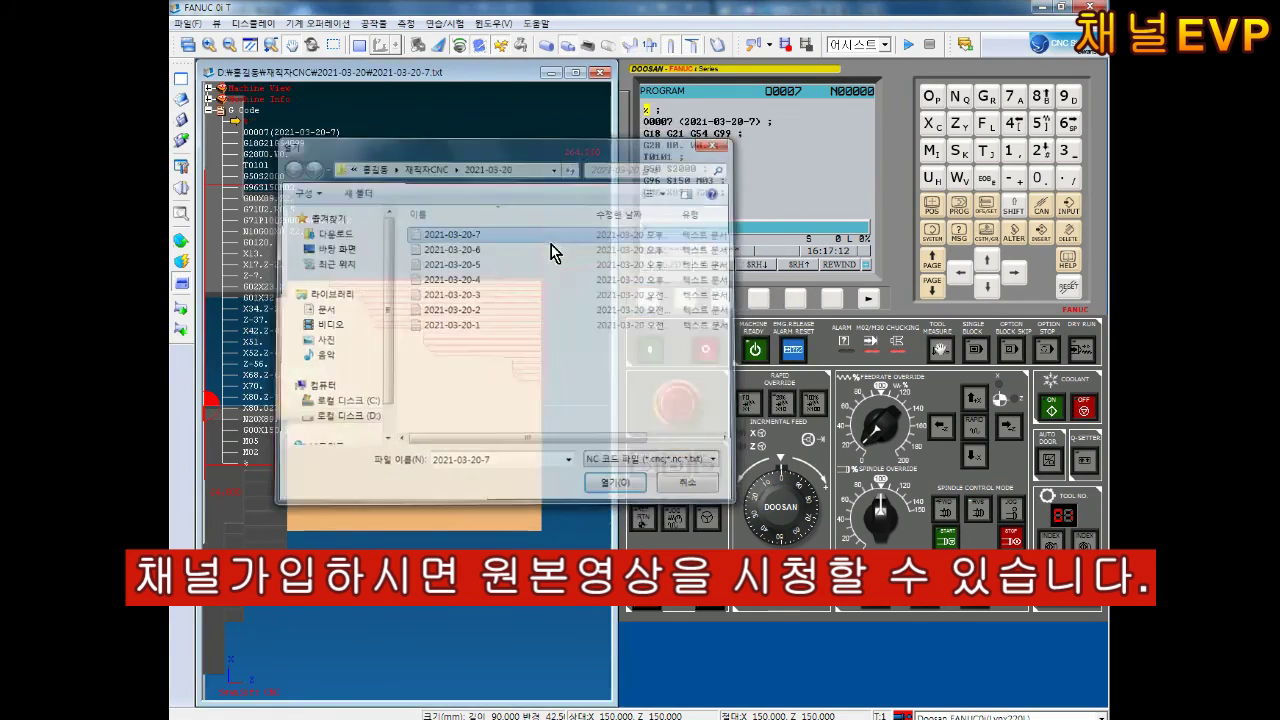
{"action": "double_click", "coordinate": [551, 245]}
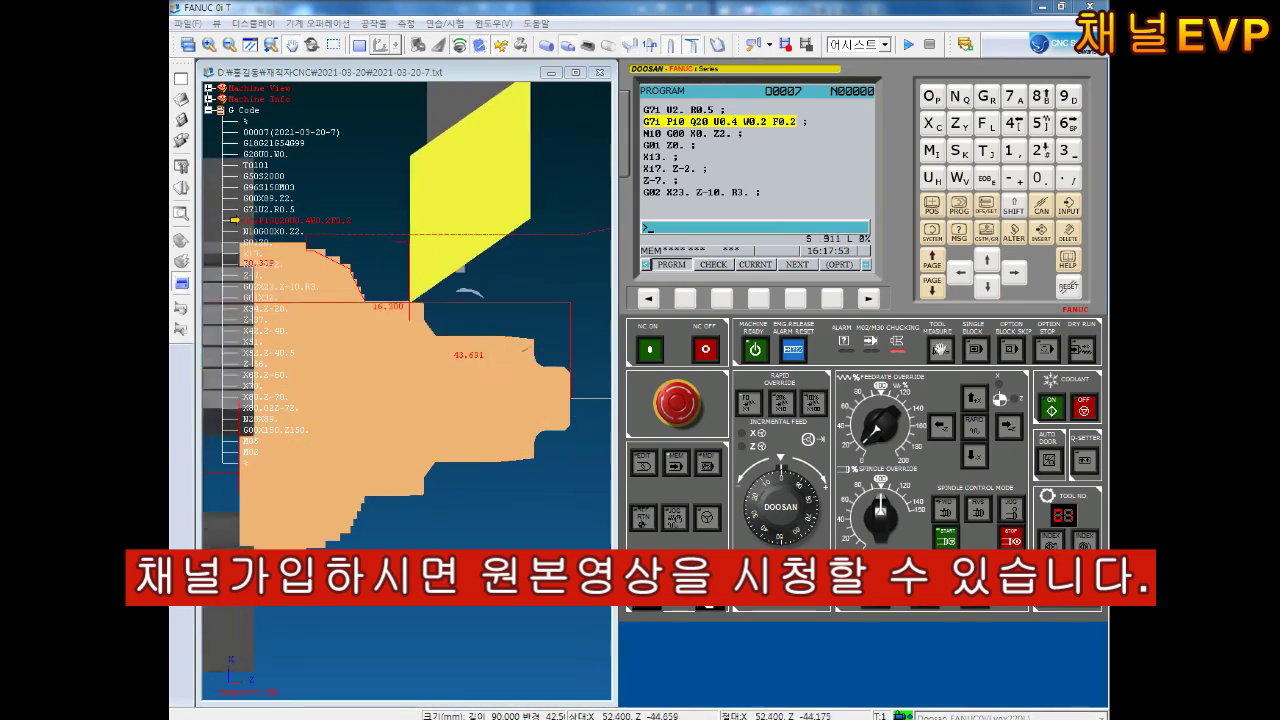
Rotate the shaded 3D view of the turned part, then switch to the 측정 measuring view
{"action": "left_click", "coordinate": [357, 46]}
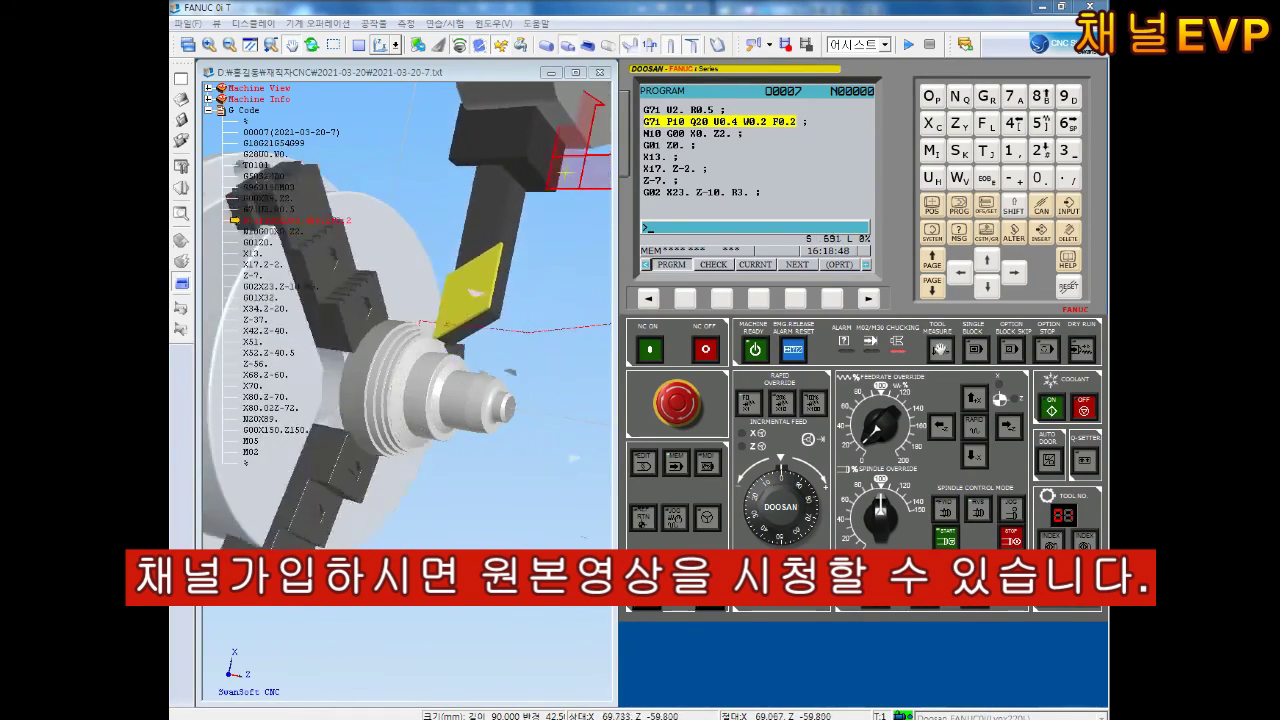
{"action": "left_click_drag", "start_coordinate": [479, 434], "coordinate": [430, 250]}
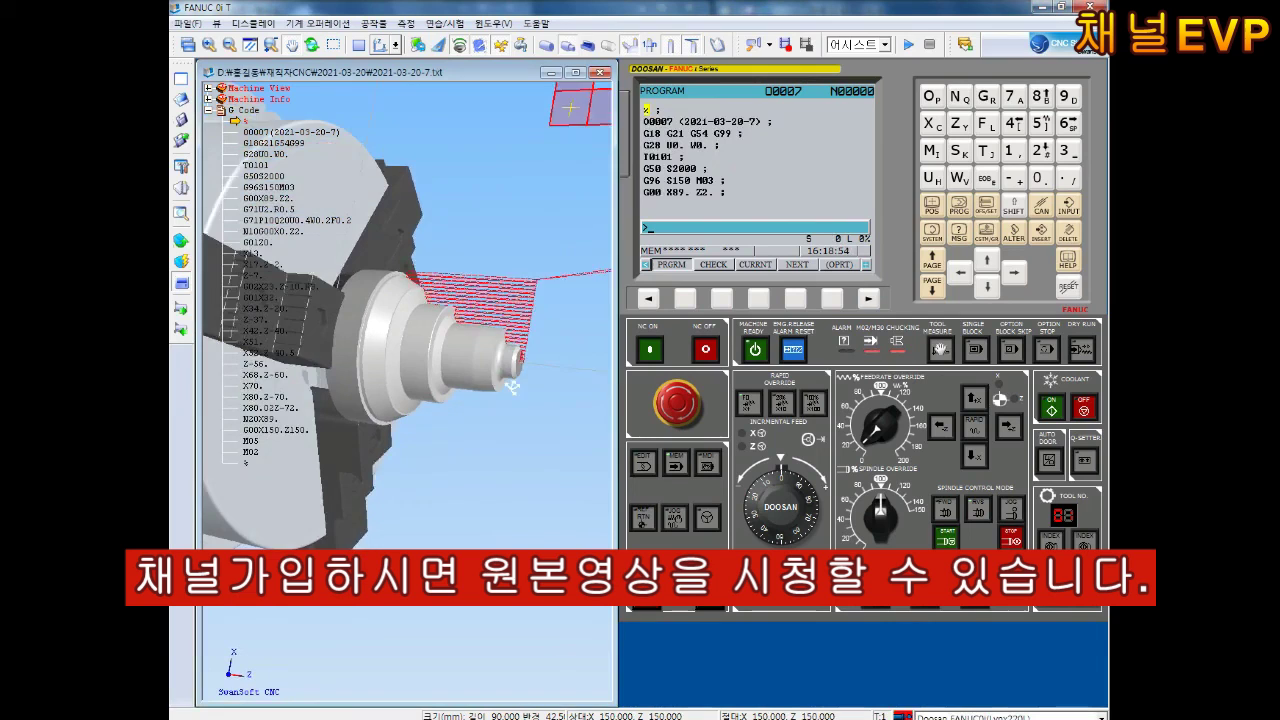
{"action": "left_click", "coordinate": [403, 24]}
{"action": "left_click", "coordinate": [425, 40]}
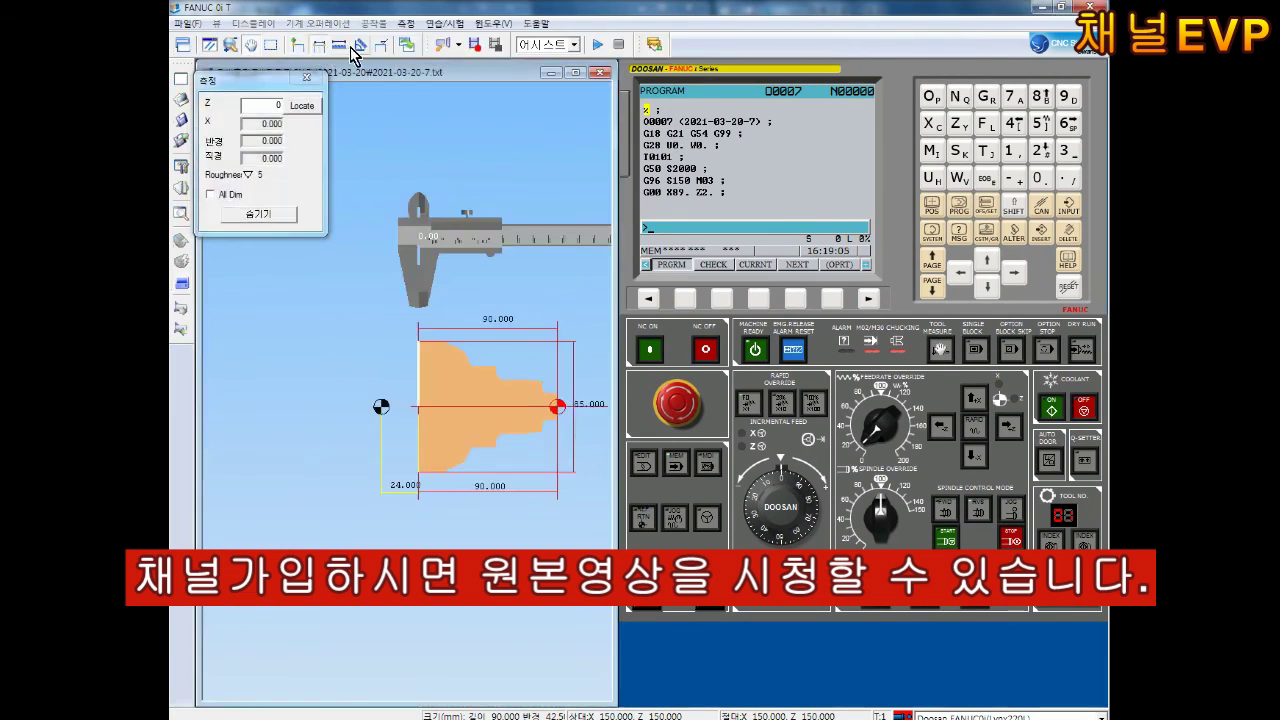
Measure a step on the O0007 part, reading a 52.400 diameter (26.200 radius) near Z 40.18
{"action": "left_click", "coordinate": [298, 44]}
{"action": "scroll", "coordinate": [430, 360], "scroll_direction": "up", "scroll_amount": 3}
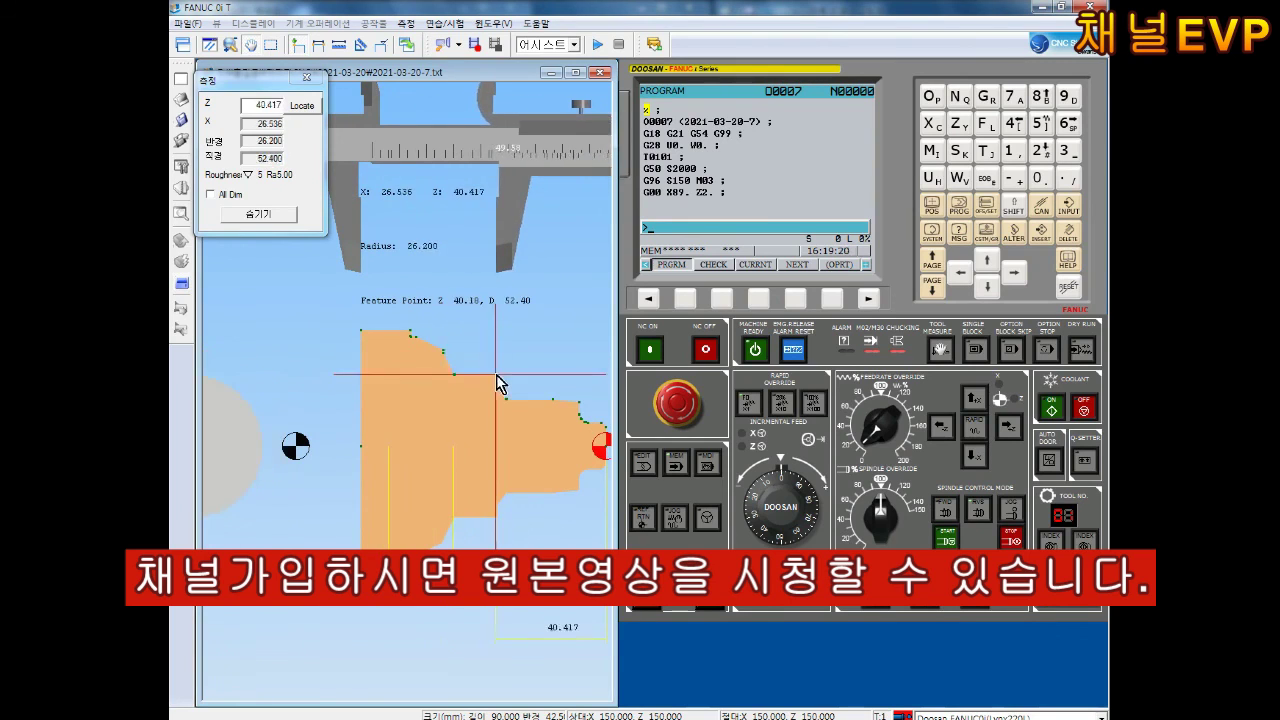
{"action": "left_click", "coordinate": [388, 383]}
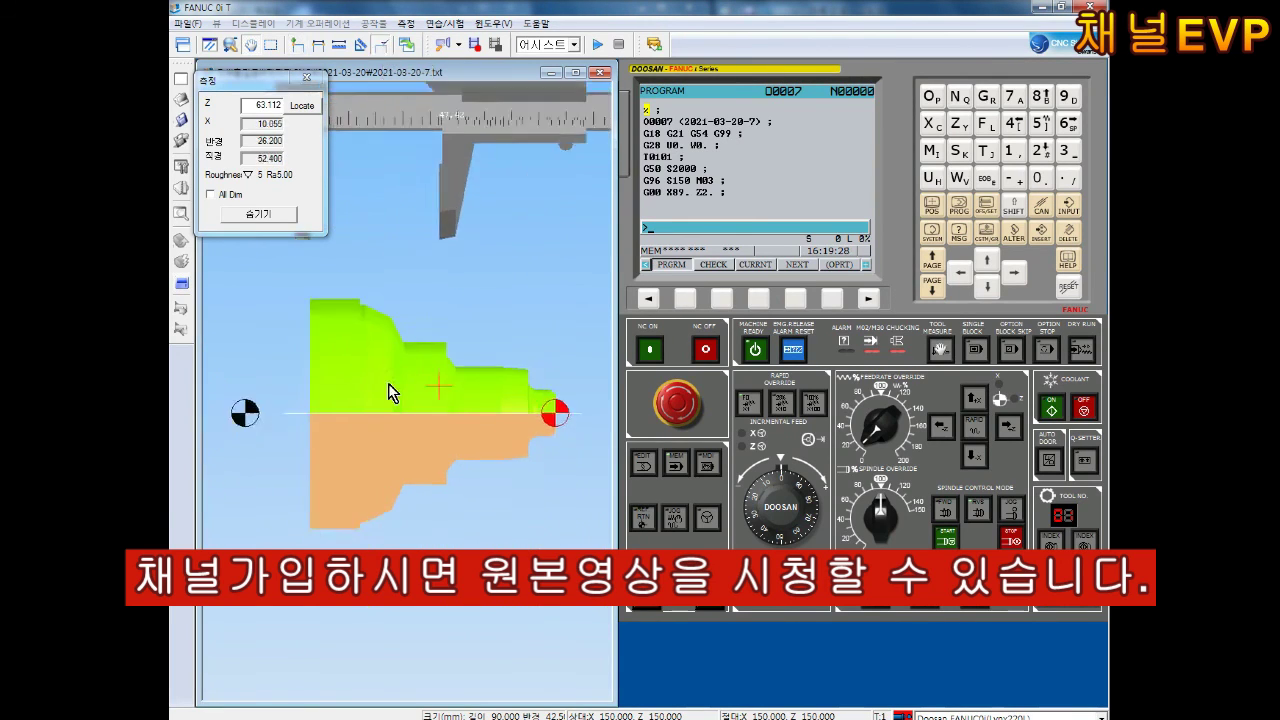
{"action": "scroll", "coordinate": [446, 432], "scroll_direction": "up", "scroll_amount": 3}
{"action": "scroll", "coordinate": [446, 432], "scroll_direction": "down", "scroll_amount": 2}
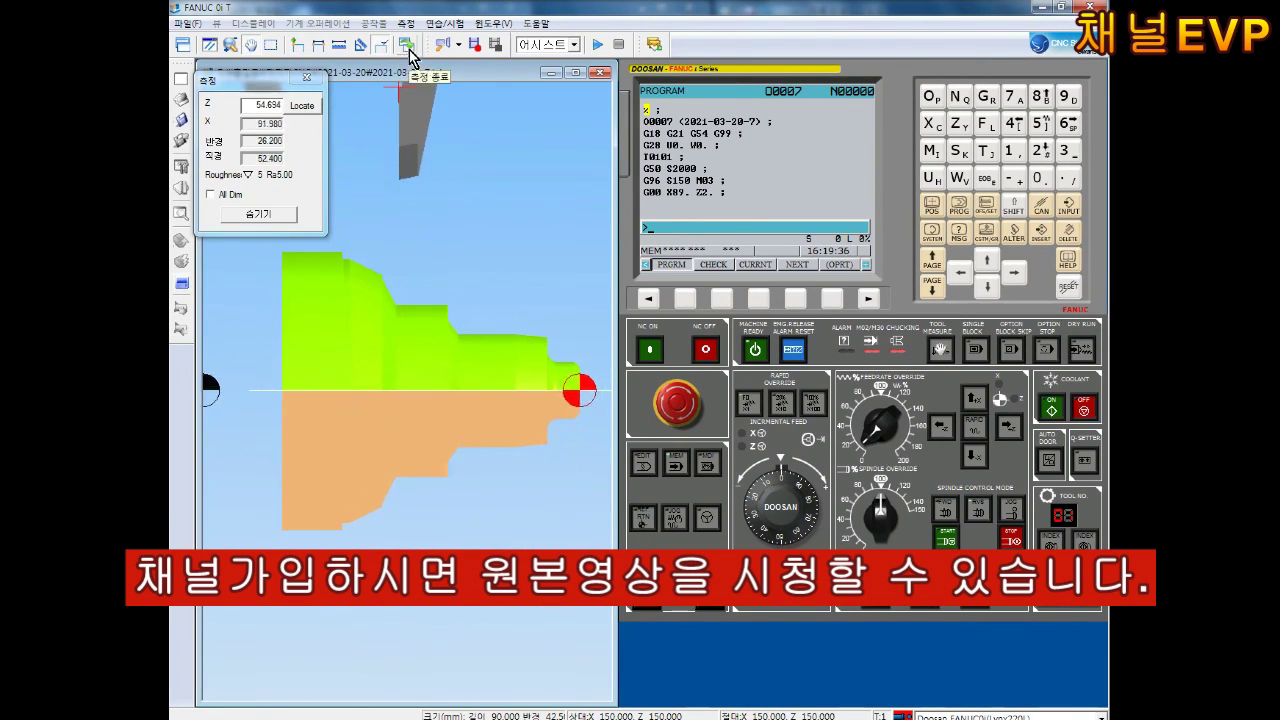